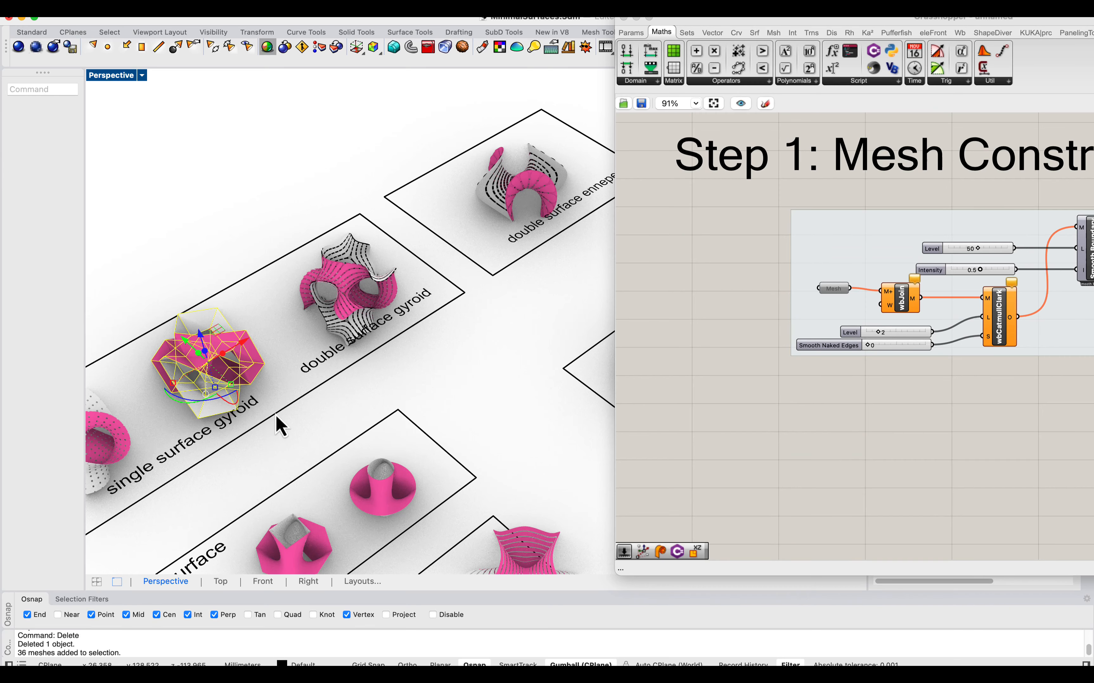
Step: Examine the low-poly single surface gyroid mesh and the striped double surface gyroid model up close from several angles
{"action": "key", "text": "Return"}
{"action": "key", "text": "Escape"}
{"action": "right_click_drag", "start_coordinate": [452, 441], "coordinate": [429, 359]}
{"action": "scroll", "coordinate": [288, 323], "scroll_direction": "down", "scroll_amount": 5}
{"action": "scroll", "coordinate": [415, 289], "scroll_direction": "up", "scroll_amount": 2}
{"action": "right_click_drag", "start_coordinate": [420, 298], "coordinate": [243, 317]}
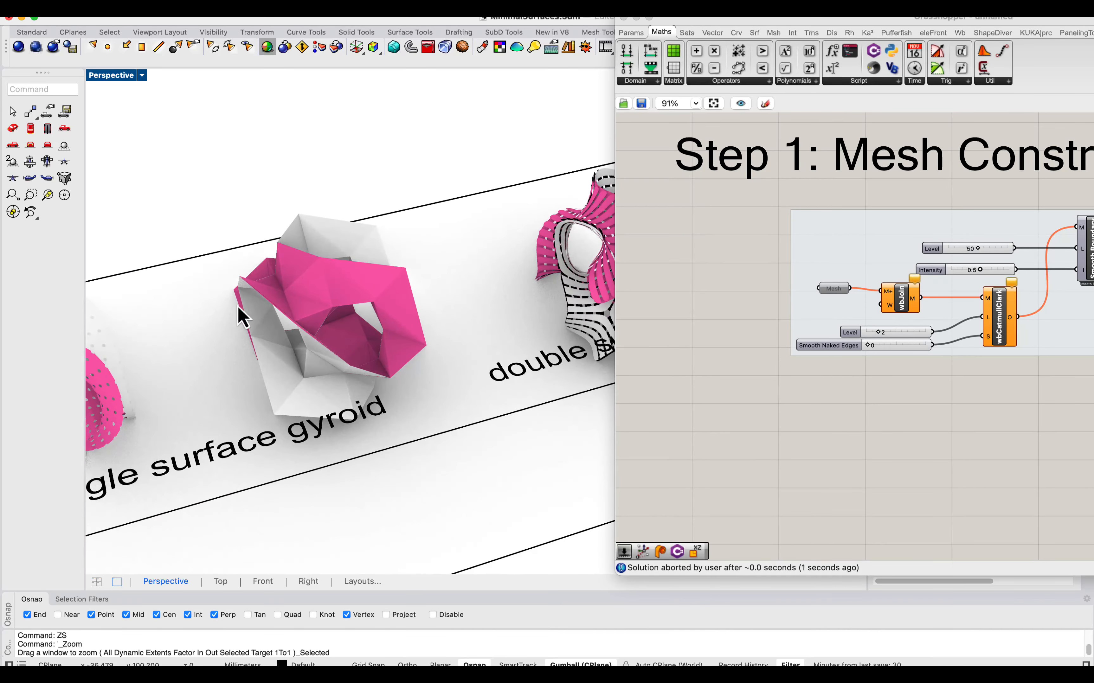
{"action": "right_click_drag", "start_coordinate": [368, 357], "coordinate": [321, 317]}
{"action": "scroll", "coordinate": [322, 317], "scroll_direction": "down", "scroll_amount": 3}
{"action": "scroll", "coordinate": [587, 280], "scroll_direction": "up", "scroll_amount": 5}
{"action": "right_click_drag", "start_coordinate": [520, 299], "coordinate": [578, 296]}
{"action": "scroll", "coordinate": [492, 324], "scroll_direction": "up", "scroll_amount": 2}
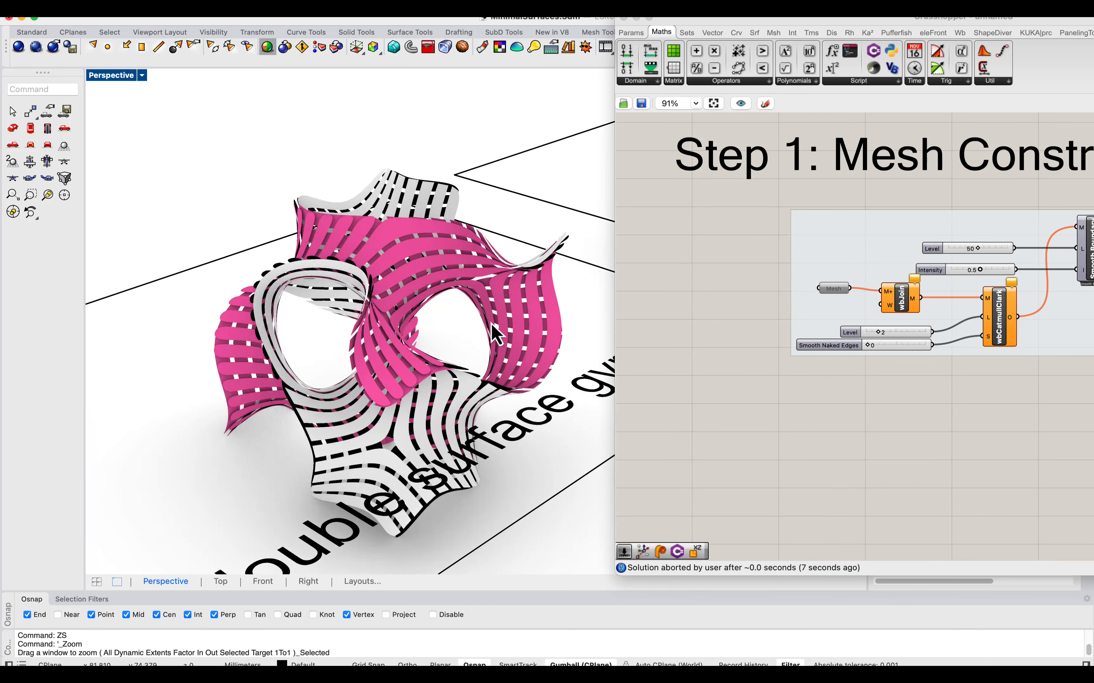
{"action": "right_click_drag", "start_coordinate": [494, 334], "coordinate": [480, 309]}
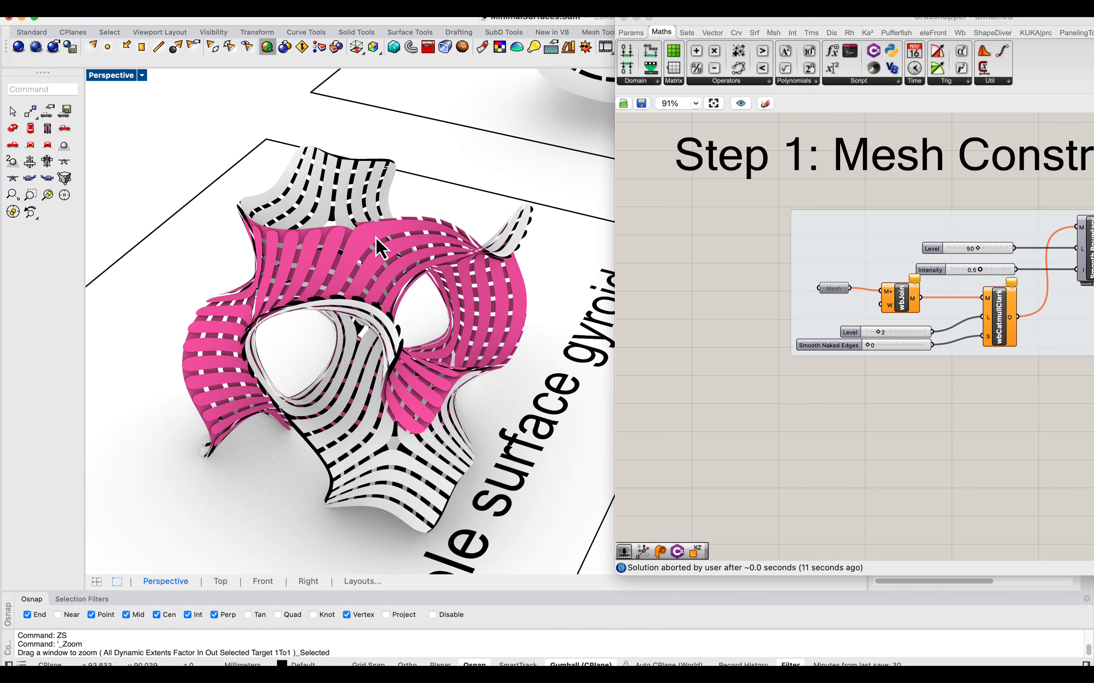
Step: Survey the group of low-poly meshes in the frame labelled gyroid and look closely at the ones along its far edge
{"action": "scroll", "coordinate": [374, 289], "scroll_direction": "down", "scroll_amount": 6}
{"action": "right_click_drag", "start_coordinate": [373, 296], "coordinate": [405, 362]}
{"action": "scroll", "coordinate": [311, 325], "scroll_direction": "down", "scroll_amount": 7}
{"action": "scroll", "coordinate": [414, 366], "scroll_direction": "up", "scroll_amount": 4}
{"action": "scroll", "coordinate": [420, 357], "scroll_direction": "down", "scroll_amount": 4}
{"action": "scroll", "coordinate": [497, 238], "scroll_direction": "up", "scroll_amount": 8}
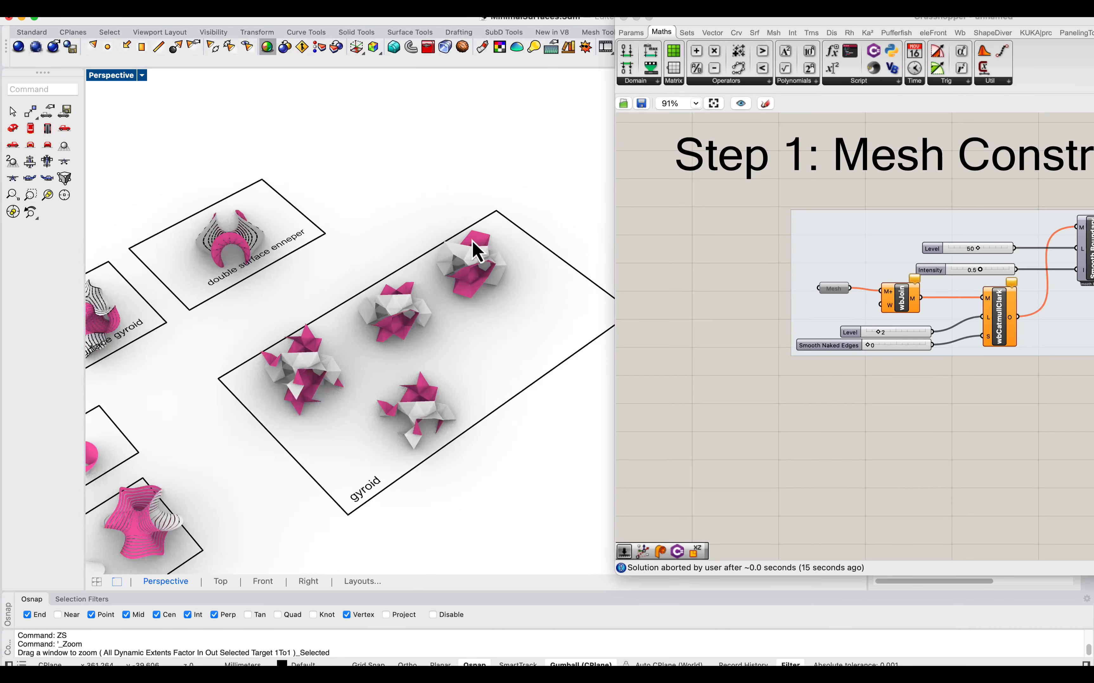
{"action": "scroll", "coordinate": [470, 271], "scroll_direction": "up", "scroll_amount": 3}
{"action": "scroll", "coordinate": [452, 362], "scroll_direction": "down", "scroll_amount": 4}
{"action": "scroll", "coordinate": [452, 325], "scroll_direction": "up", "scroll_amount": 2}
{"action": "scroll", "coordinate": [429, 240], "scroll_direction": "up", "scroll_amount": 5}
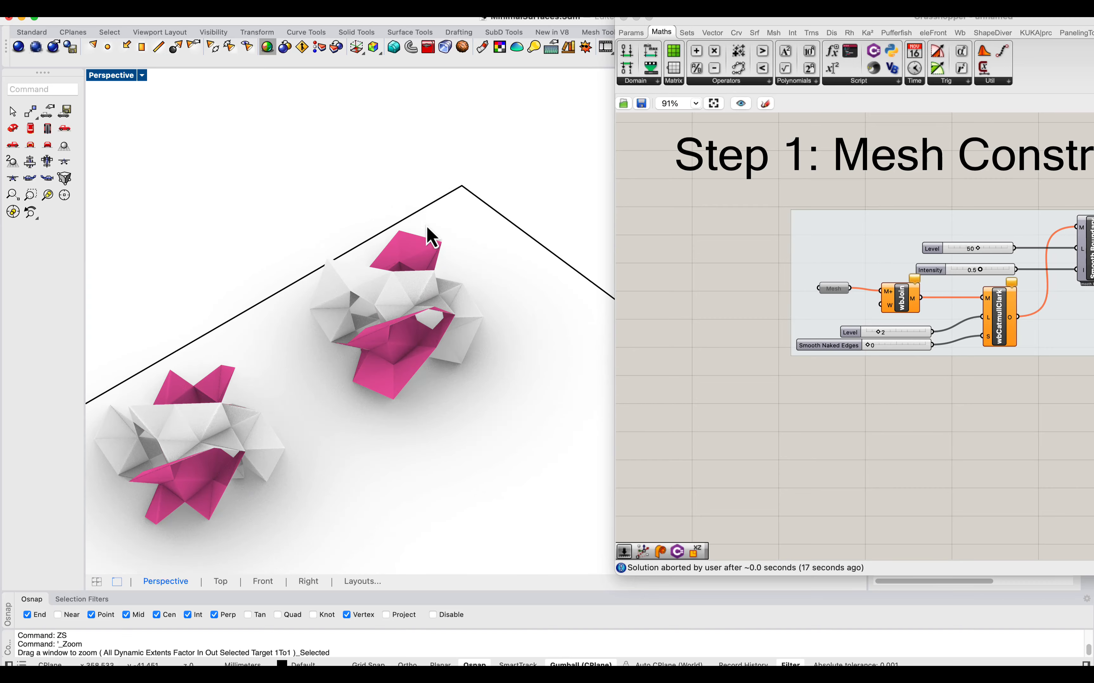
{"action": "right_click_drag", "start_coordinate": [443, 348], "coordinate": [453, 281]}
{"action": "scroll", "coordinate": [418, 357], "scroll_direction": "down", "scroll_amount": 3}
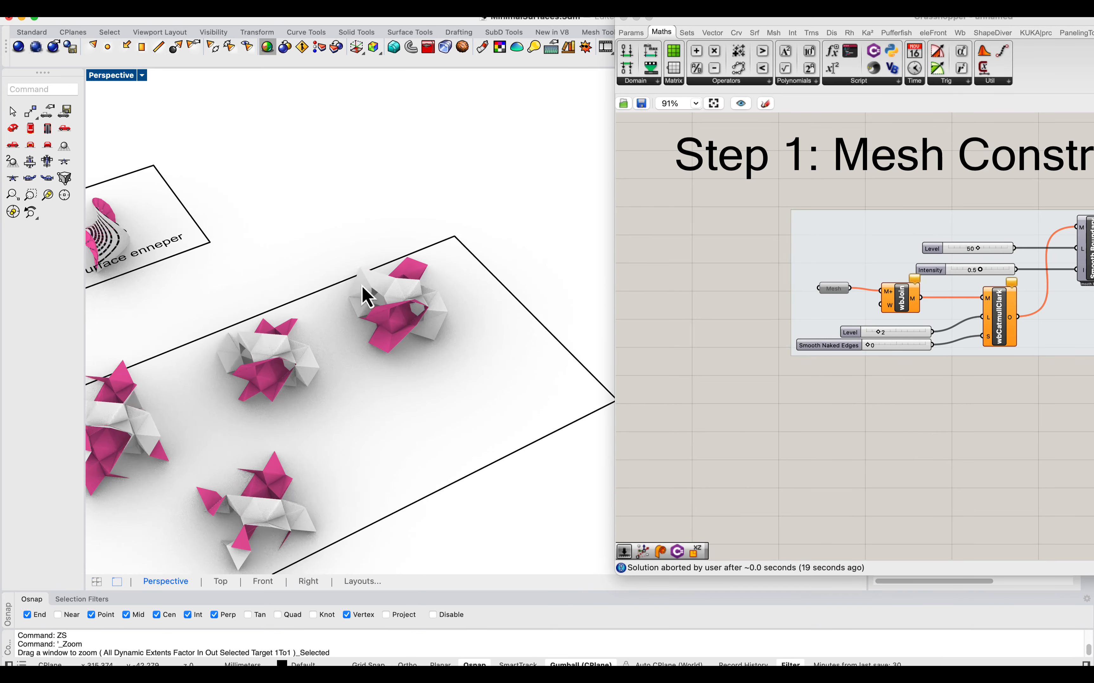
Step: Isolate the gyroid mesh group at the far corner of the gyroid frame so all other objects are hidden
{"action": "left_click_drag", "start_coordinate": [330, 207], "coordinate": [476, 394]}
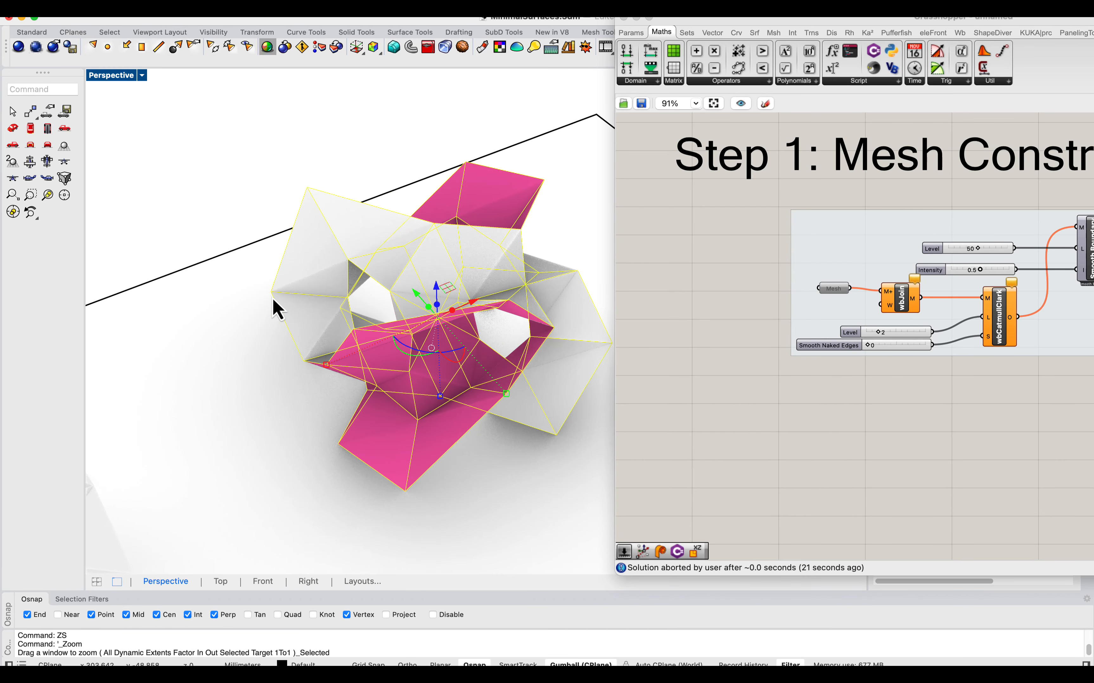
{"action": "right_click_drag", "start_coordinate": [273, 305], "coordinate": [410, 258]}
{"action": "scroll", "coordinate": [372, 289], "scroll_direction": "up", "scroll_amount": 5}
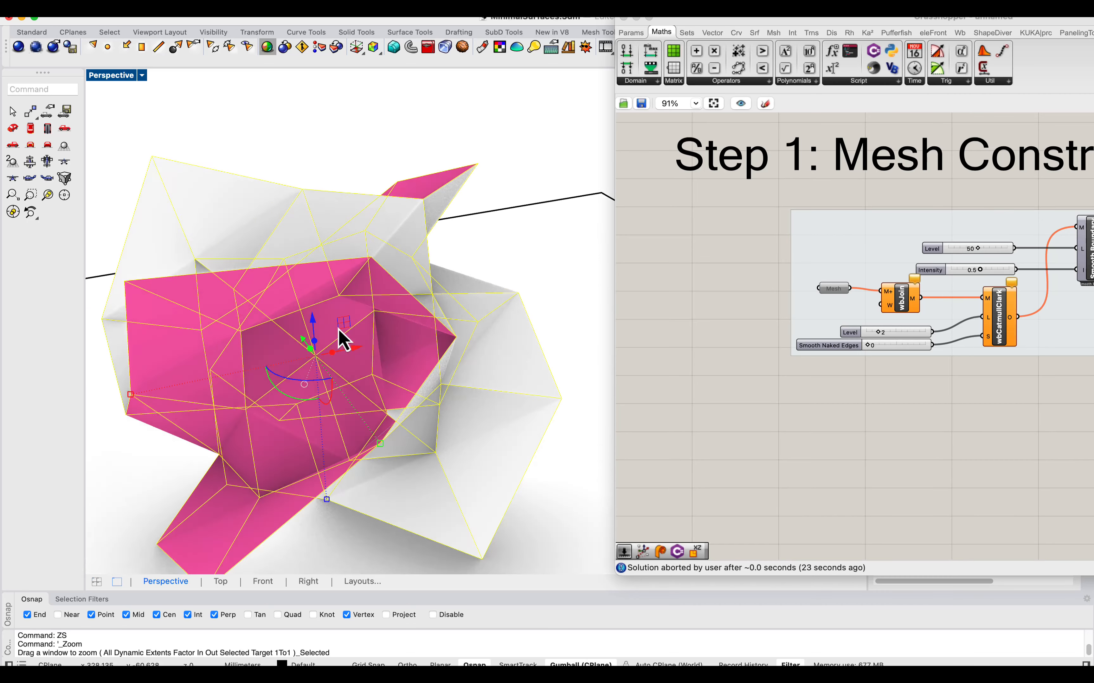
{"action": "right_click_drag", "start_coordinate": [339, 332], "coordinate": [439, 348]}
{"action": "scroll", "coordinate": [448, 313], "scroll_direction": "down", "scroll_amount": 3}
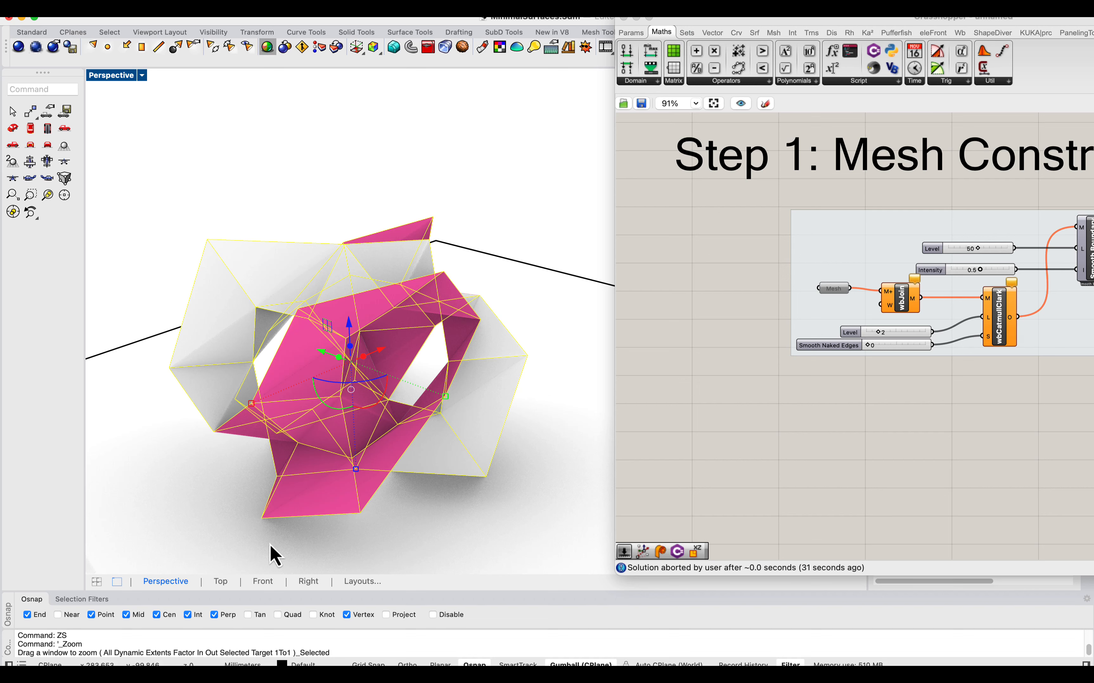
{"action": "left_click", "coordinate": [213, 32]}
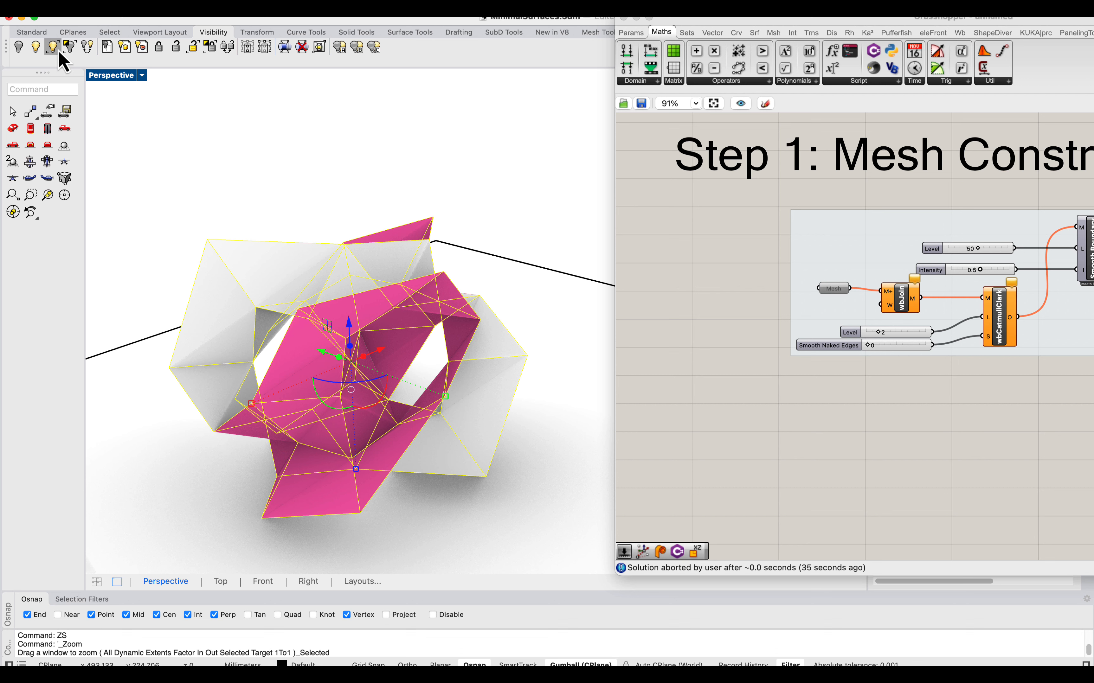
{"action": "left_click", "coordinate": [73, 52]}
{"action": "scroll", "coordinate": [350, 214], "scroll_direction": "down", "scroll_amount": 6}
{"action": "right_click_drag", "start_coordinate": [350, 215], "coordinate": [431, 235]}
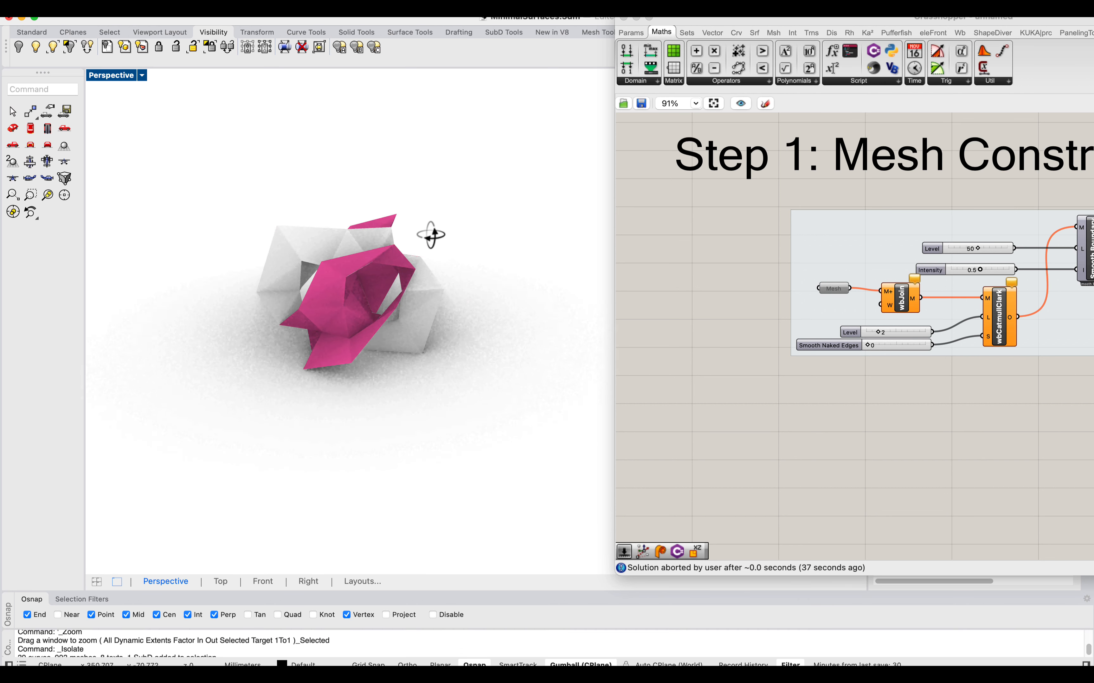
Step: Reference the isolated gyroid meshes as multiple meshes in the Step 1 Mesh parameter and enable that parameter in Grasshopper
{"action": "left_click_drag", "start_coordinate": [830, 21], "coordinate": [727, 21]}
{"action": "right_click_drag", "start_coordinate": [697, 273], "coordinate": [607, 257]}
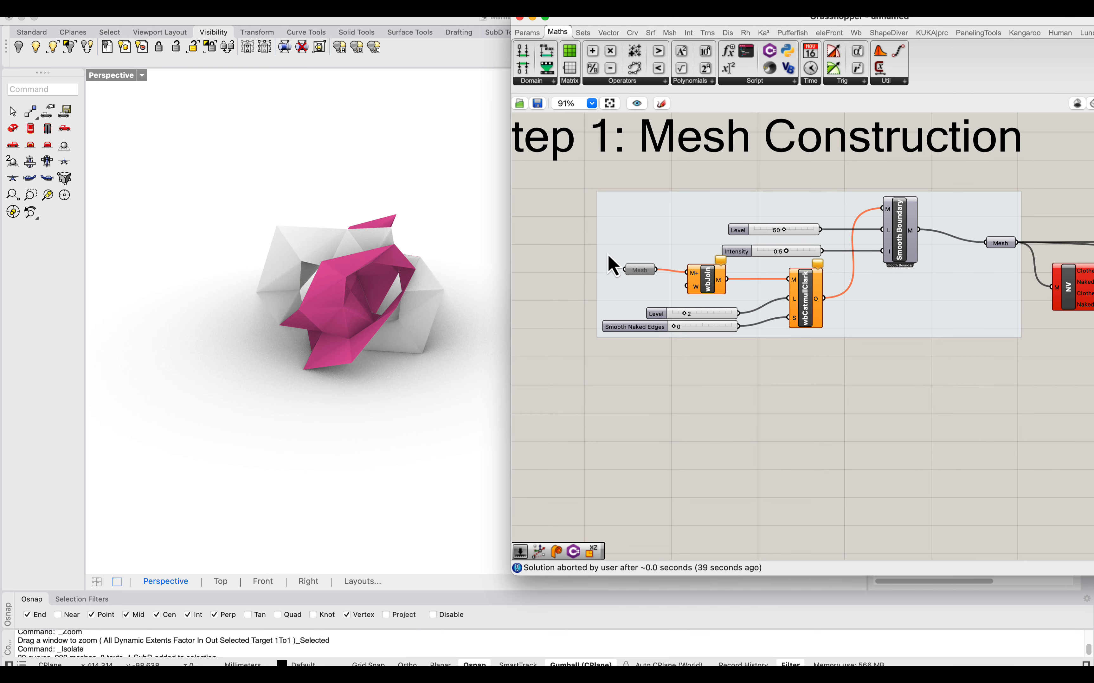
{"action": "scroll", "coordinate": [635, 277], "scroll_direction": "up", "scroll_amount": 2}
{"action": "right_click", "coordinate": [654, 277]}
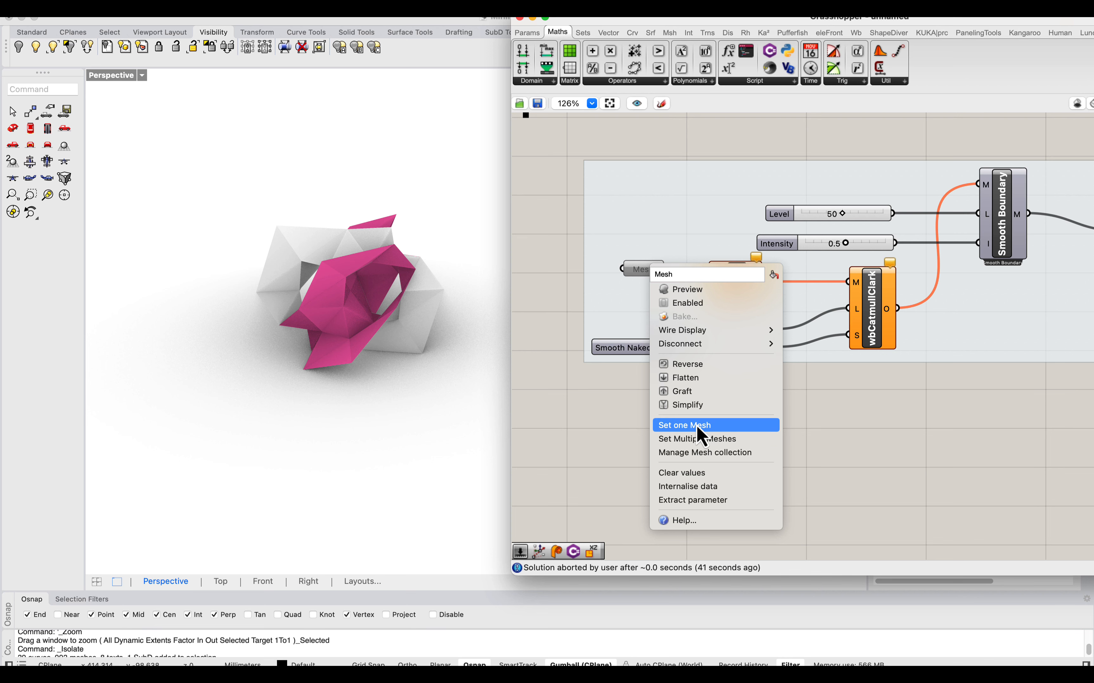
{"action": "left_click", "coordinate": [711, 441]}
{"action": "left_click_drag", "start_coordinate": [214, 171], "coordinate": [499, 446]}
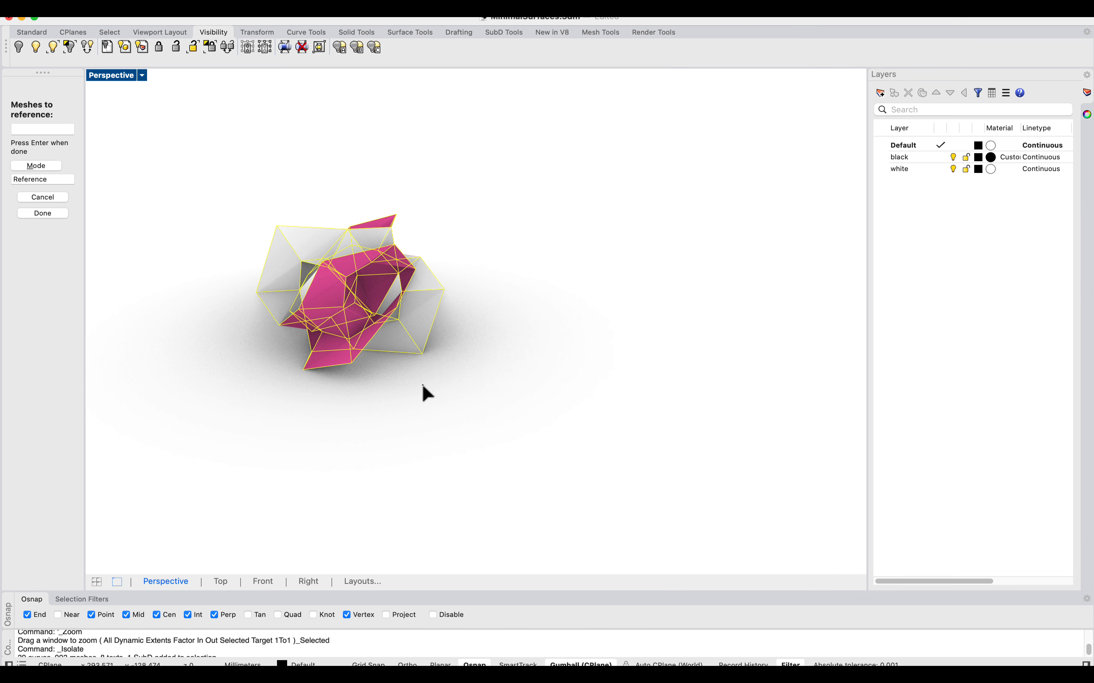
{"action": "key", "text": "Return"}
{"action": "right_click", "coordinate": [538, 273]}
{"action": "left_click", "coordinate": [573, 311]}
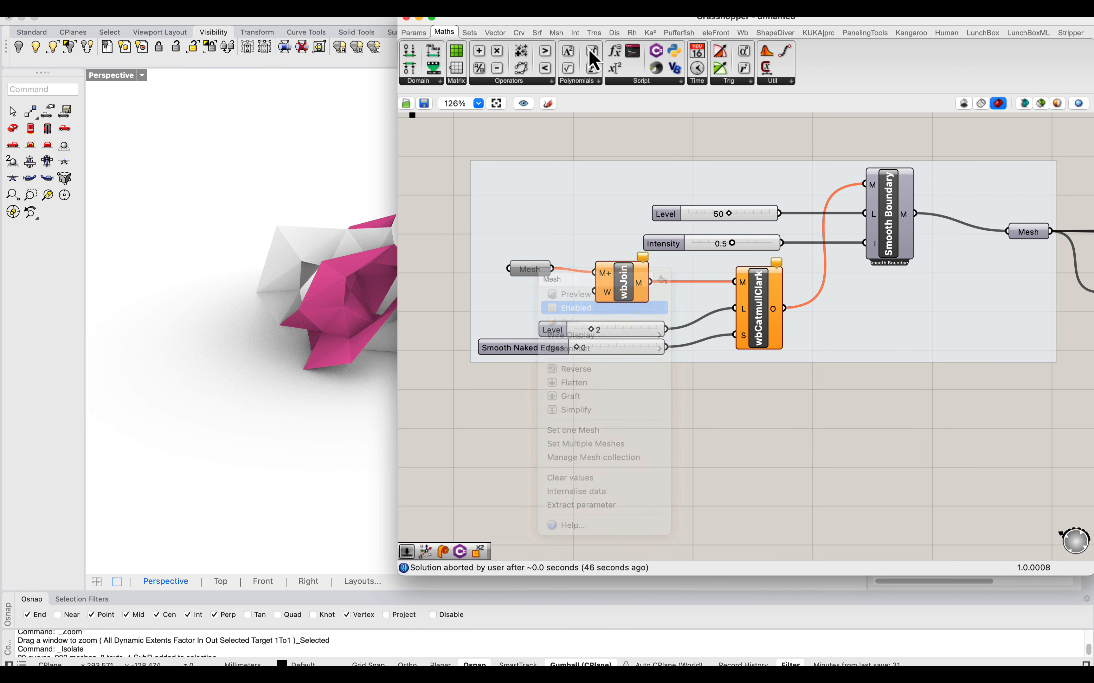
Step: Hide the source gyroid meshes in Rhino and switch the Perspective viewport to Wireframe display
{"action": "left_click_drag", "start_coordinate": [577, 19], "coordinate": [759, 19]}
{"action": "left_click_drag", "start_coordinate": [491, 168], "coordinate": [274, 376]}
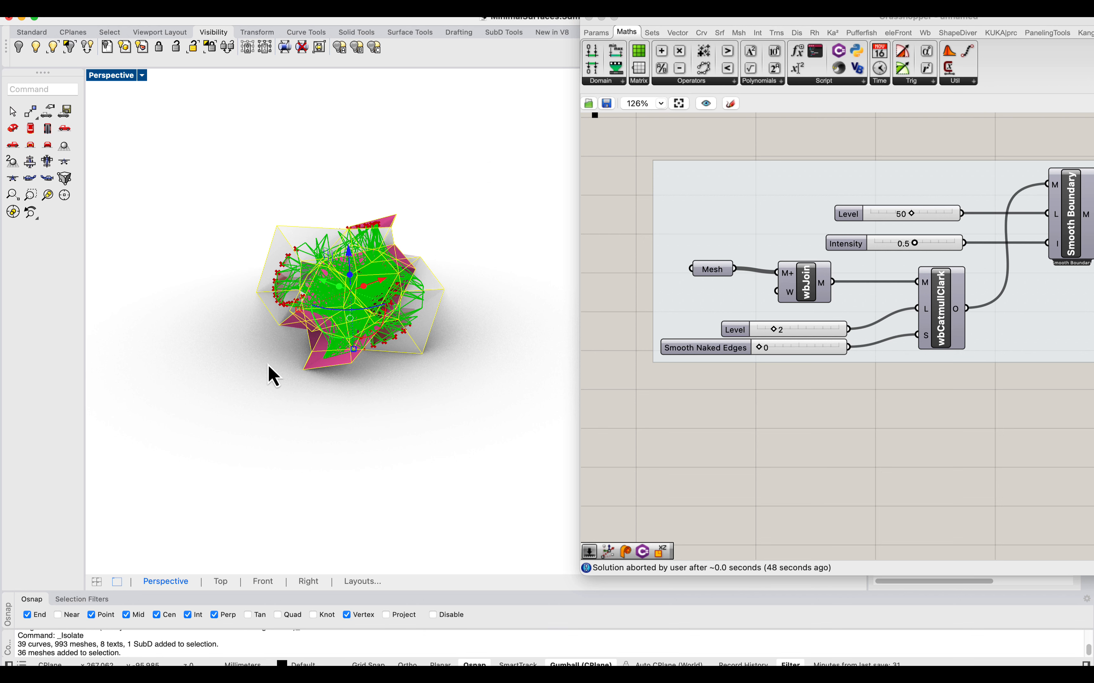
{"action": "type", "text": "Hide"}
{"action": "key", "text": "Return"}
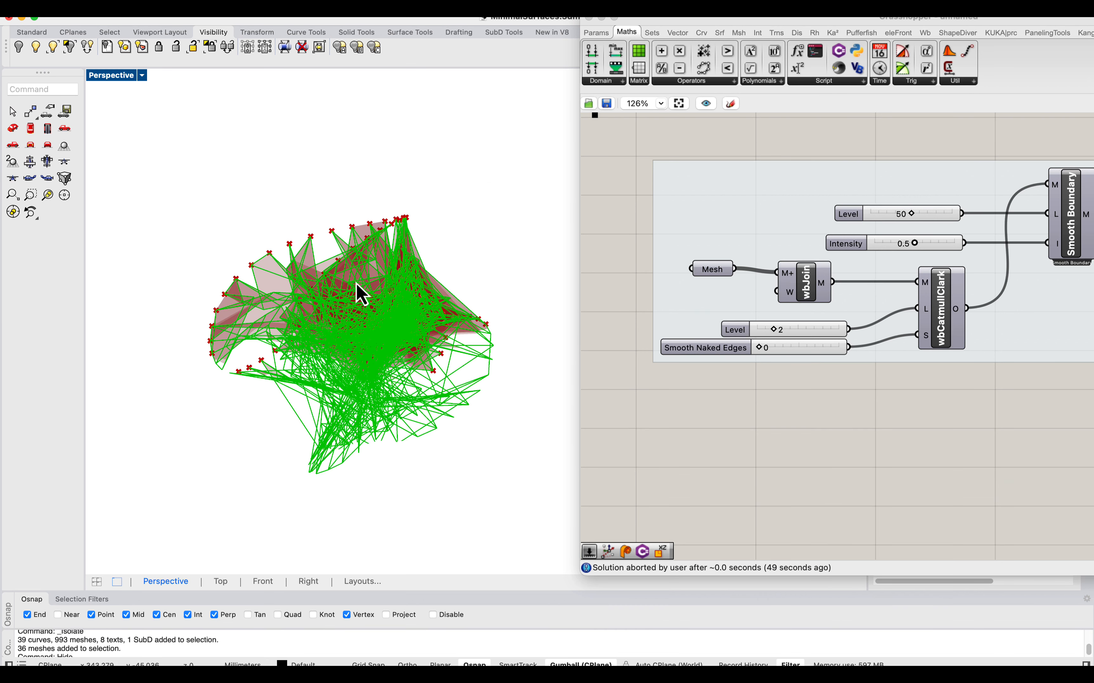
{"action": "left_click", "coordinate": [106, 77]}
{"action": "left_click", "coordinate": [148, 122]}
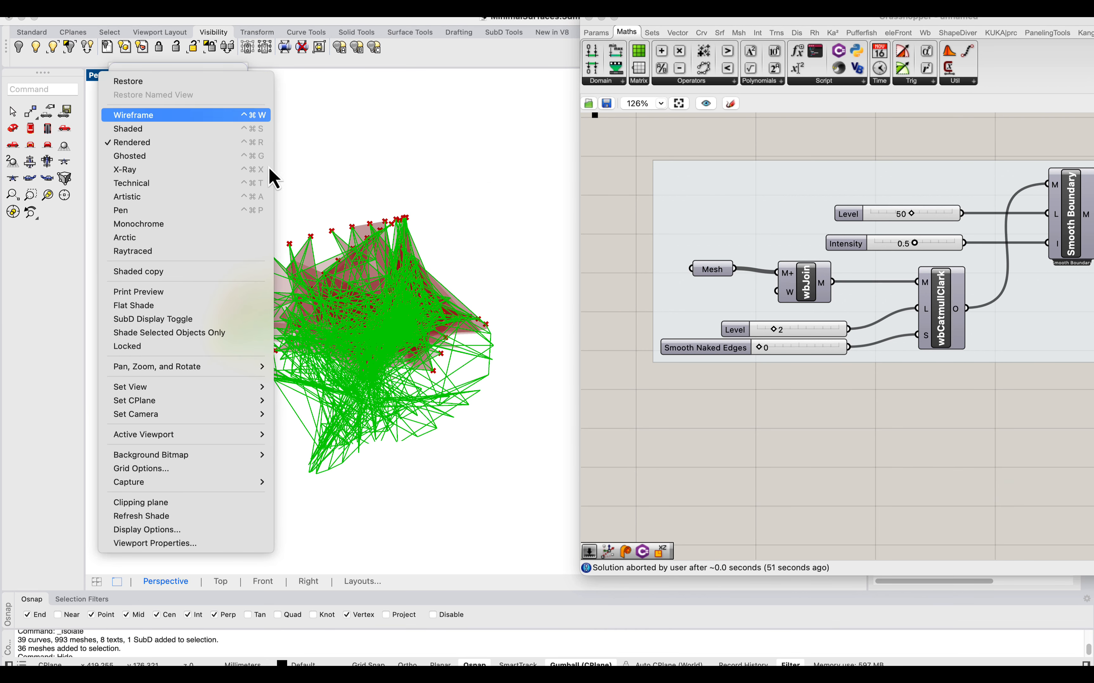
Step: Reset the Kangaroo simulation by setting its SimulationReset toggle to True
{"action": "right_click_drag", "start_coordinate": [871, 387], "coordinate": [798, 371]}
{"action": "scroll", "coordinate": [886, 272], "scroll_direction": "down", "scroll_amount": 5}
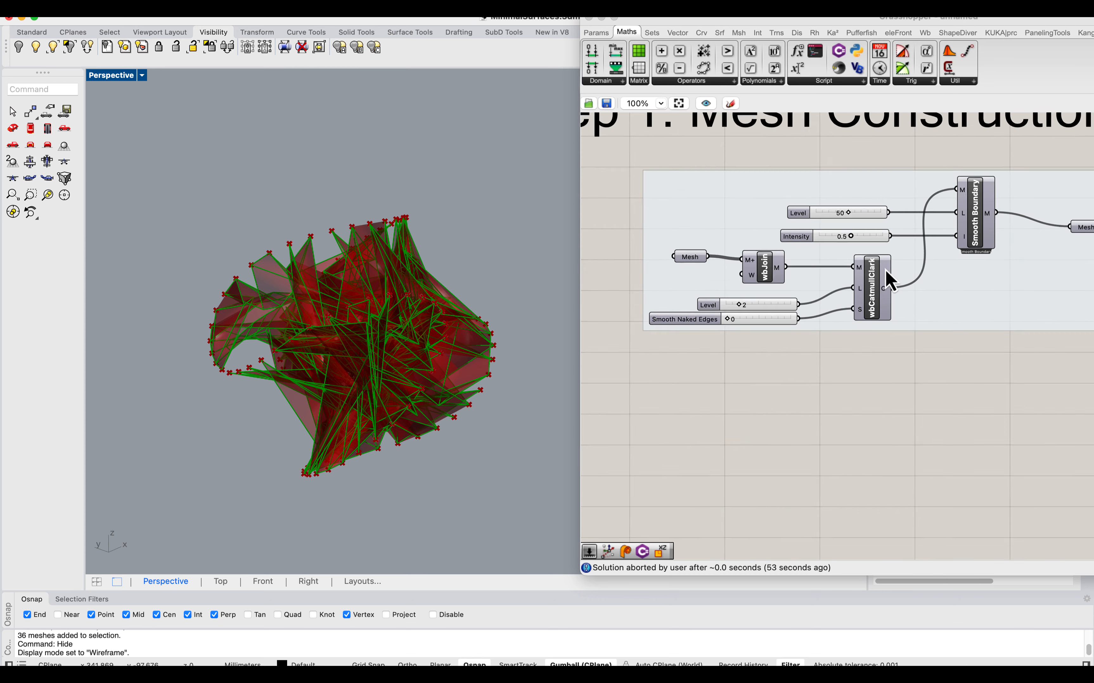
{"action": "right_click_drag", "start_coordinate": [1039, 274], "coordinate": [635, 230]}
{"action": "right_click_drag", "start_coordinate": [1009, 294], "coordinate": [898, 281]}
{"action": "left_click", "coordinate": [865, 299]}
{"action": "left_click", "coordinate": [865, 299]}
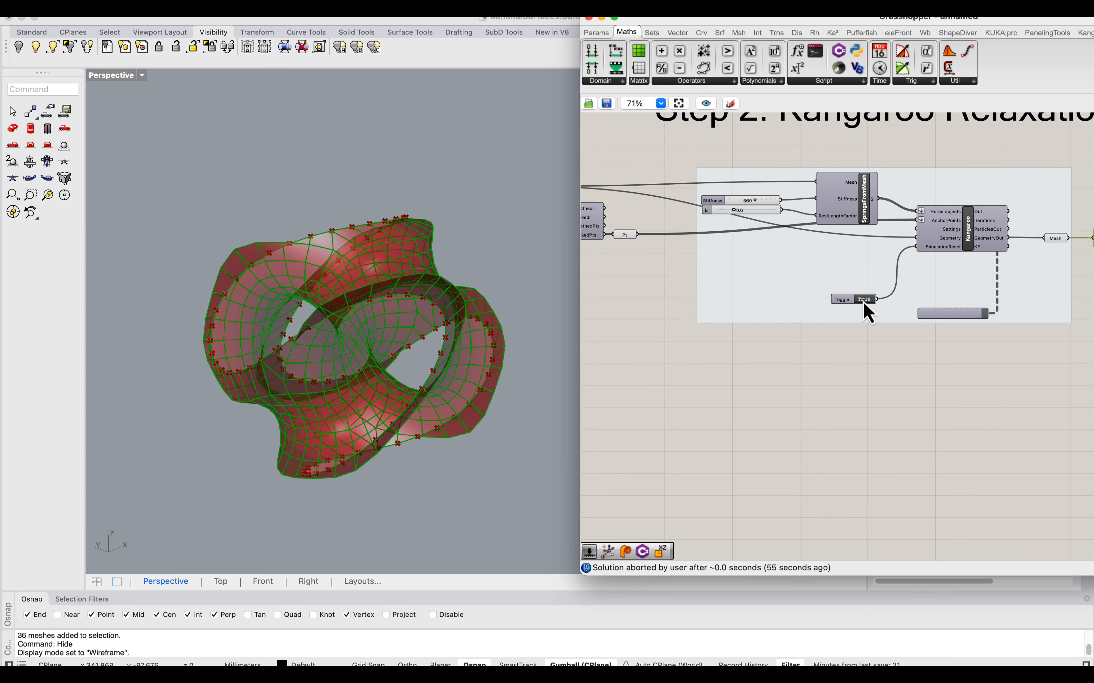
{"action": "left_click", "coordinate": [698, 405]}
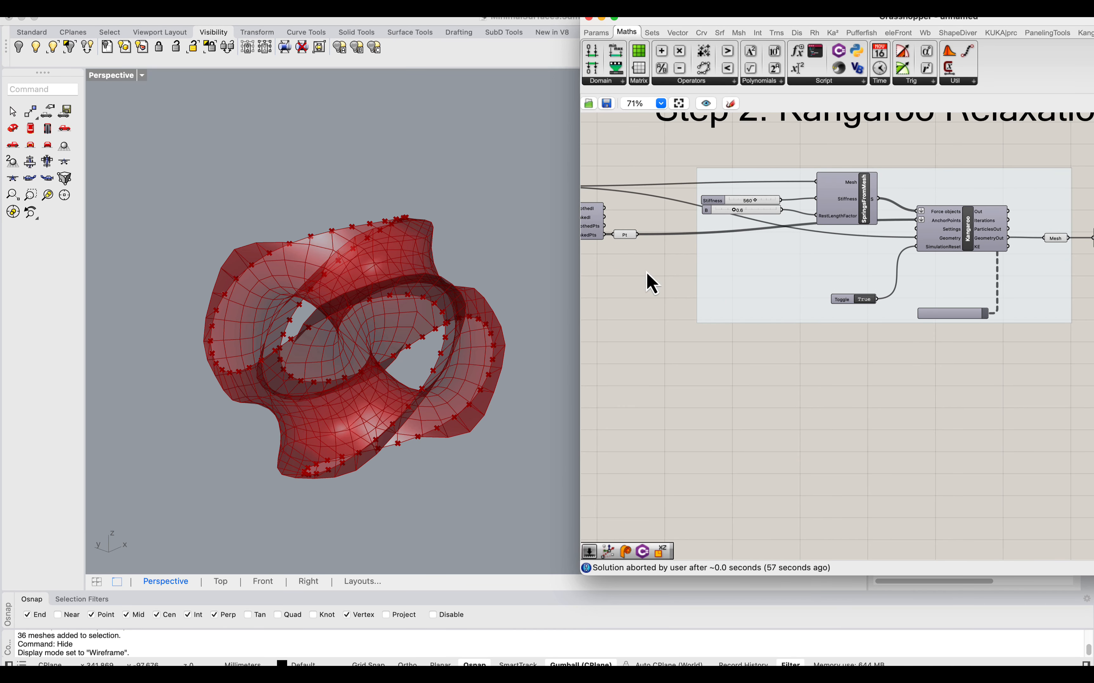
Step: Run the Kangaroo relaxation by setting the SimulationReset toggle to False
{"action": "right_click_drag", "start_coordinate": [647, 273], "coordinate": [901, 275]}
{"action": "right_click_drag", "start_coordinate": [916, 200], "coordinate": [562, 239]}
{"action": "scroll", "coordinate": [745, 338], "scroll_direction": "up", "scroll_amount": 1}
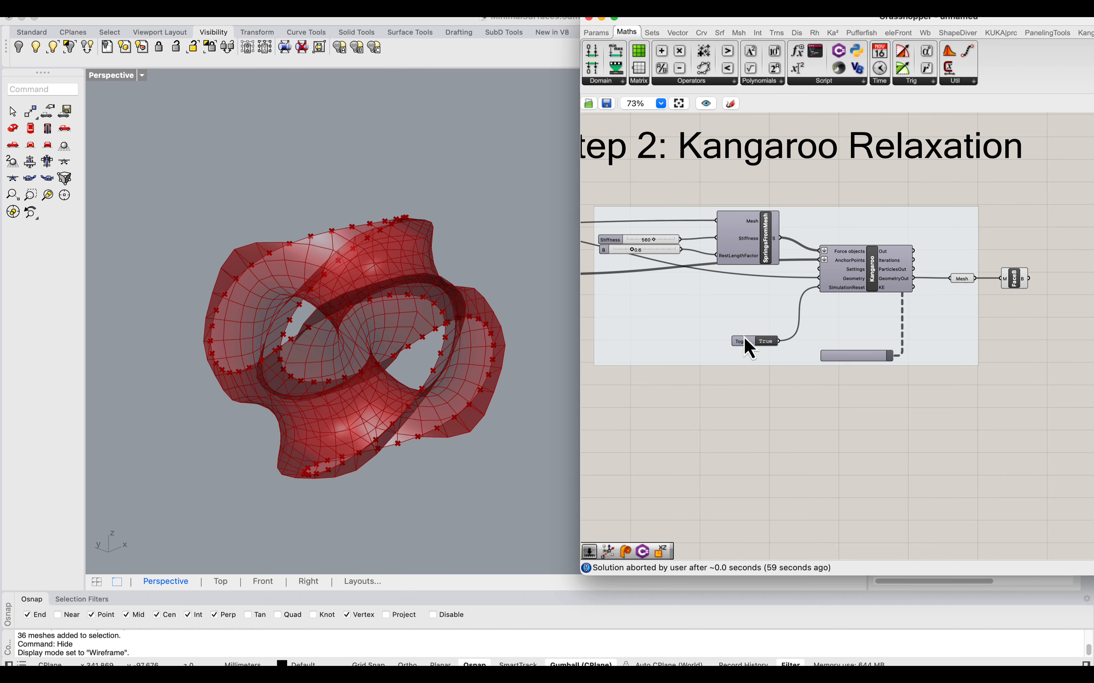
{"action": "scroll", "coordinate": [748, 348], "scroll_direction": "up", "scroll_amount": 2}
{"action": "left_click", "coordinate": [768, 342]}
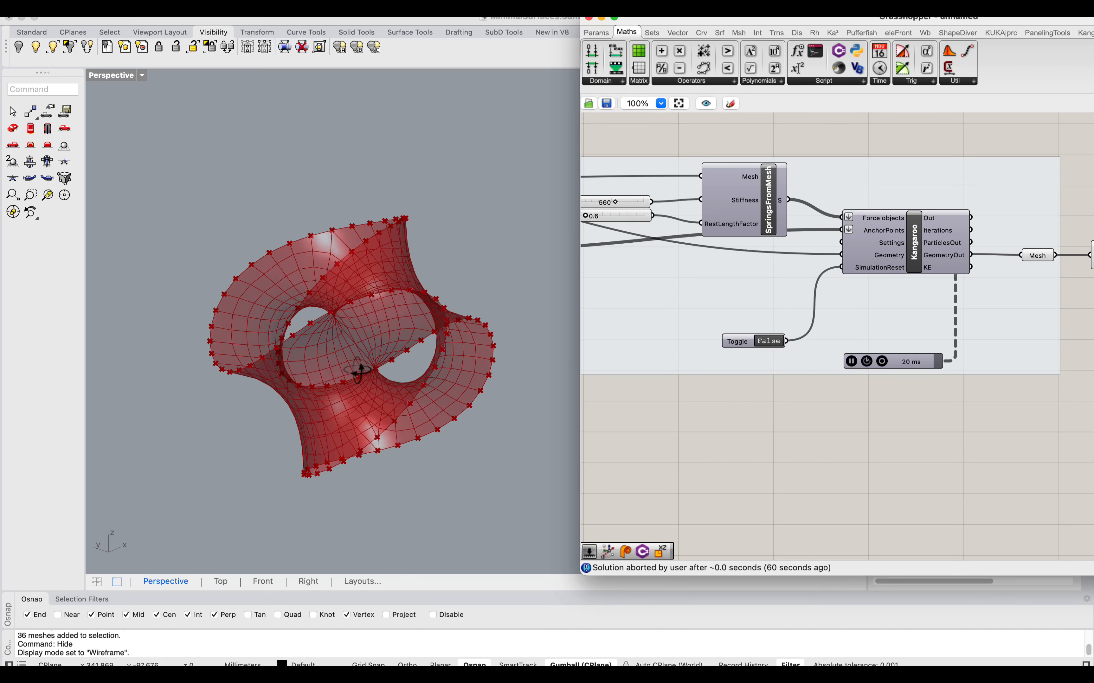
Step: Set the wbCatmullClark subdivision Level to 3 in the mesh construction group
{"action": "scroll", "coordinate": [696, 289], "scroll_direction": "down", "scroll_amount": 3}
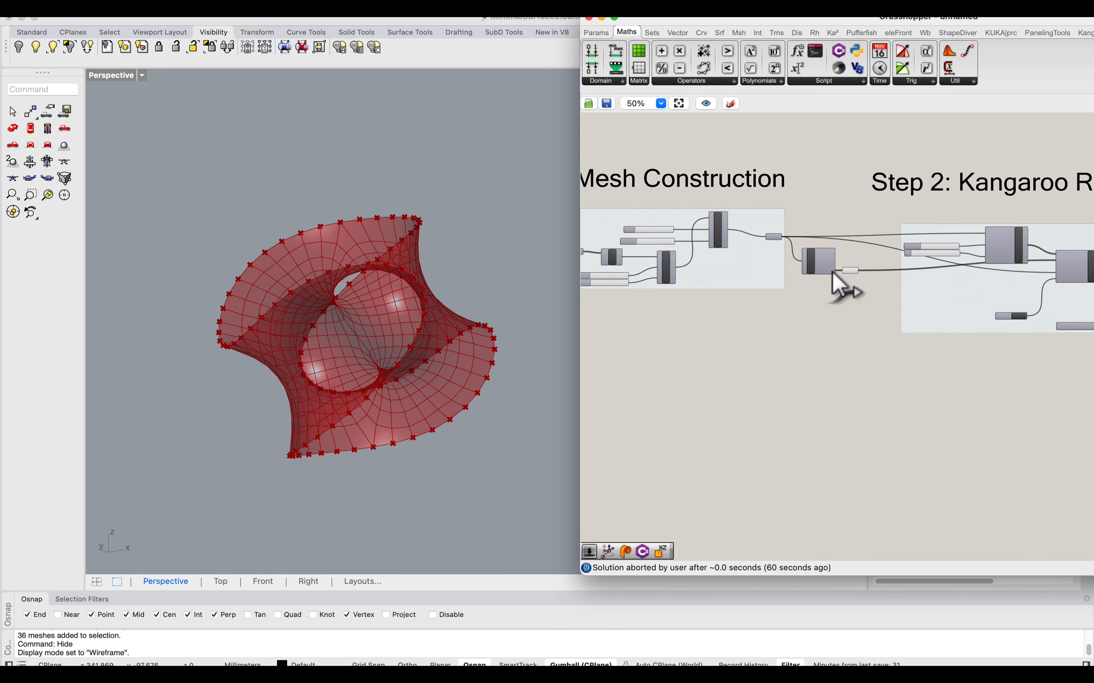
{"action": "right_click_drag", "start_coordinate": [833, 272], "coordinate": [984, 284]}
{"action": "scroll", "coordinate": [786, 311], "scroll_direction": "up", "scroll_amount": 5}
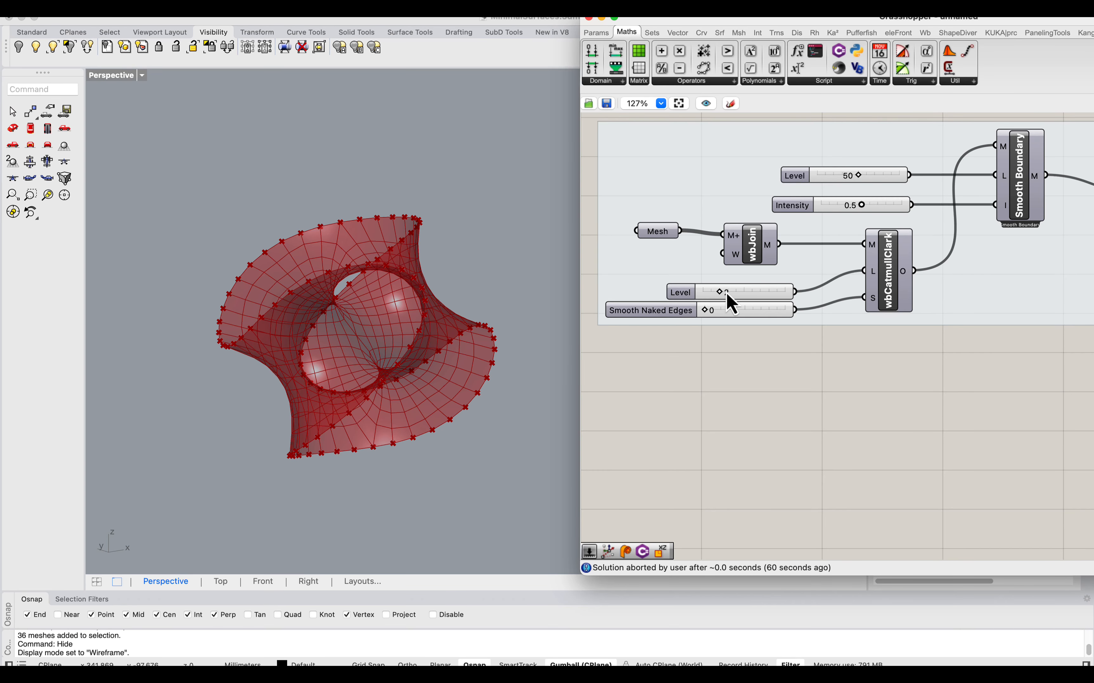
{"action": "scroll", "coordinate": [334, 271], "scroll_direction": "up", "scroll_amount": 3}
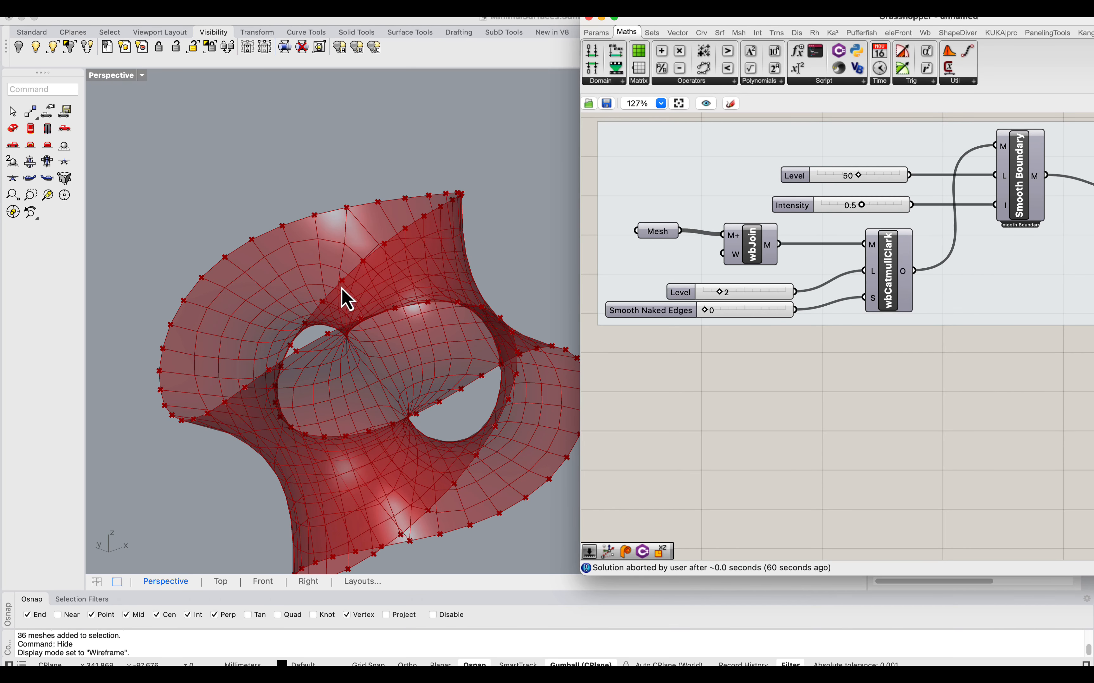
{"action": "left_click_drag", "start_coordinate": [721, 300], "coordinate": [730, 301]}
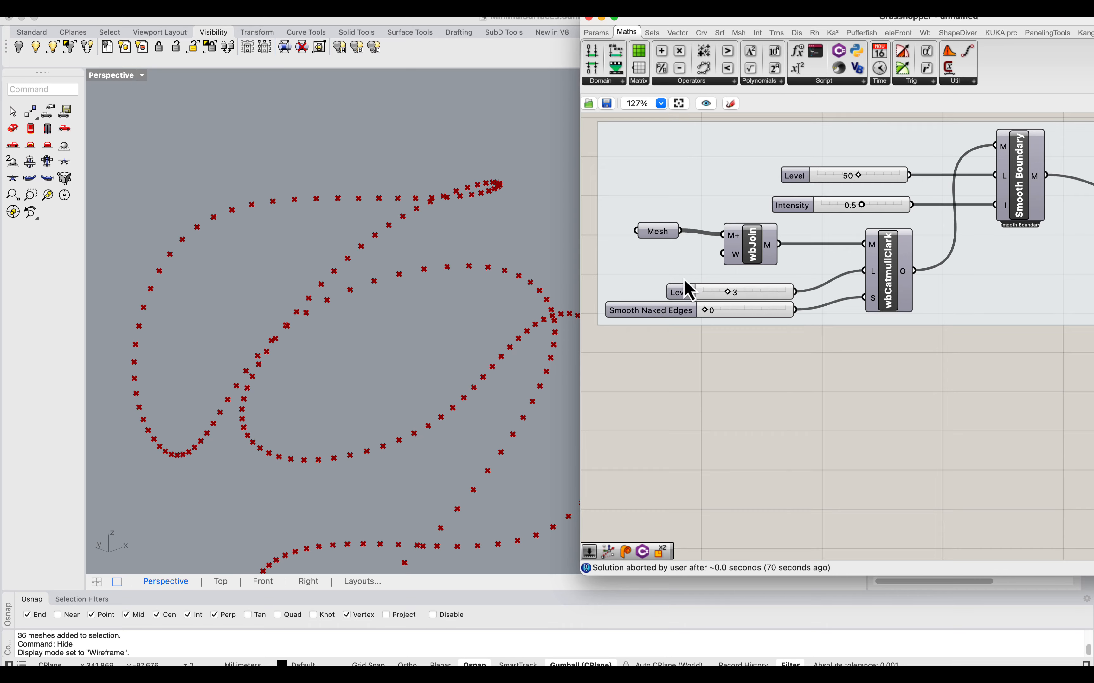
Step: Restart the Kangaroo relaxation for the denser mesh and examine the relaxed gyroid surface from several angles
{"action": "scroll", "coordinate": [685, 280], "scroll_direction": "down", "scroll_amount": 4}
{"action": "scroll", "coordinate": [738, 286], "scroll_direction": "right", "scroll_amount": 10}
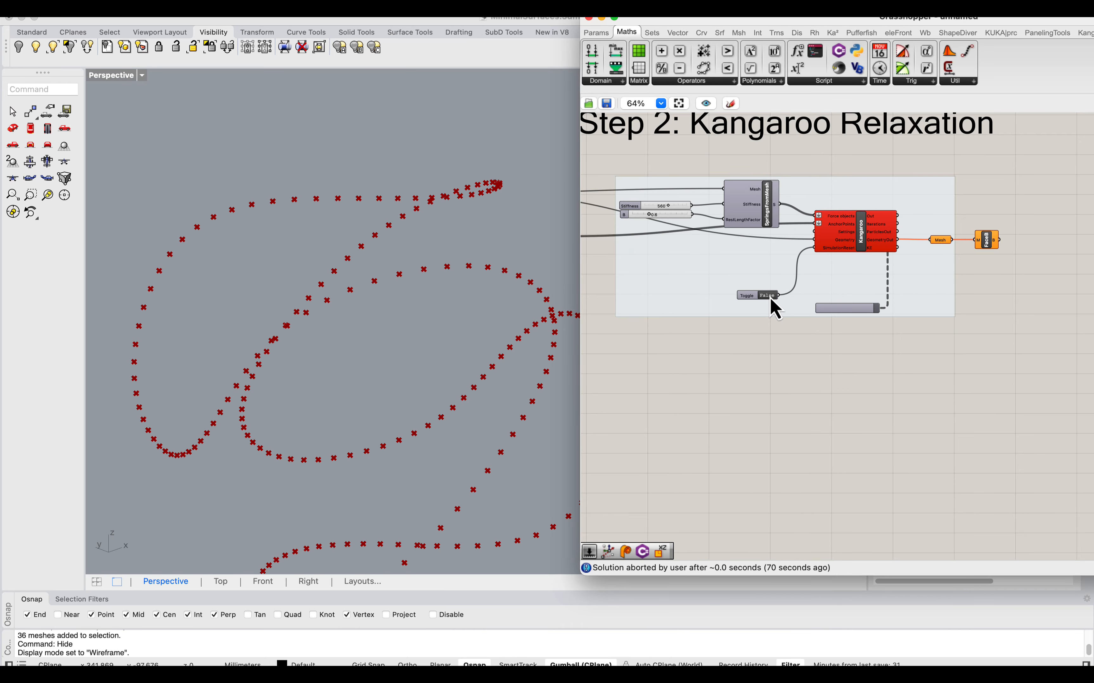
{"action": "right_click_drag", "start_coordinate": [327, 342], "coordinate": [270, 275]}
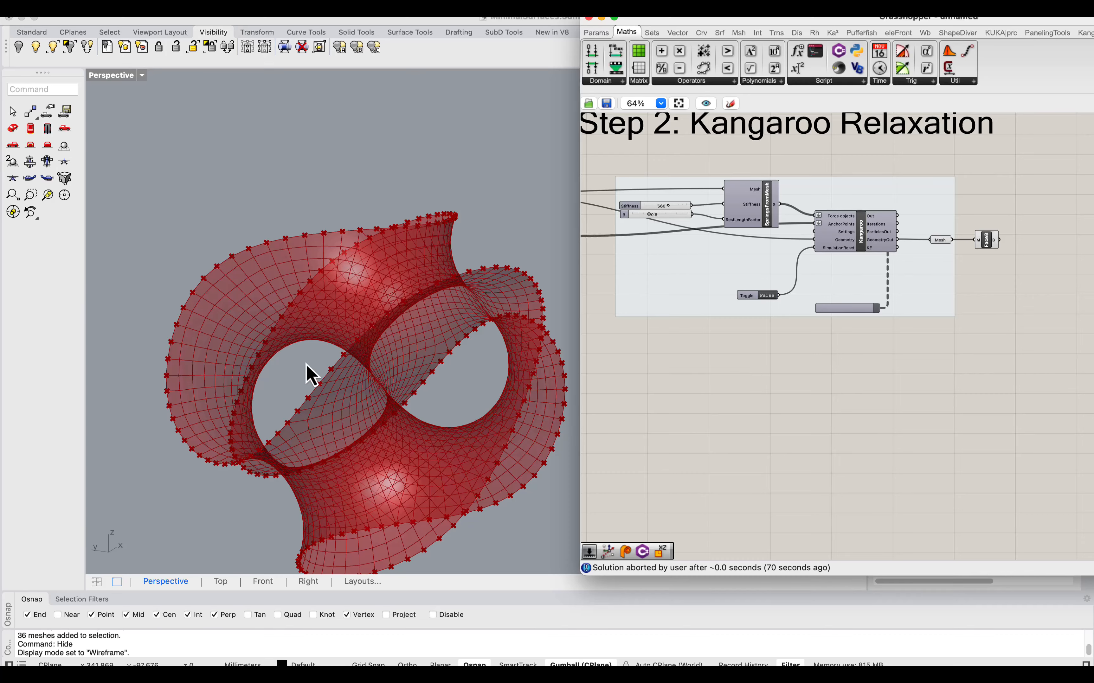
{"action": "right_click_drag", "start_coordinate": [307, 374], "coordinate": [271, 322]}
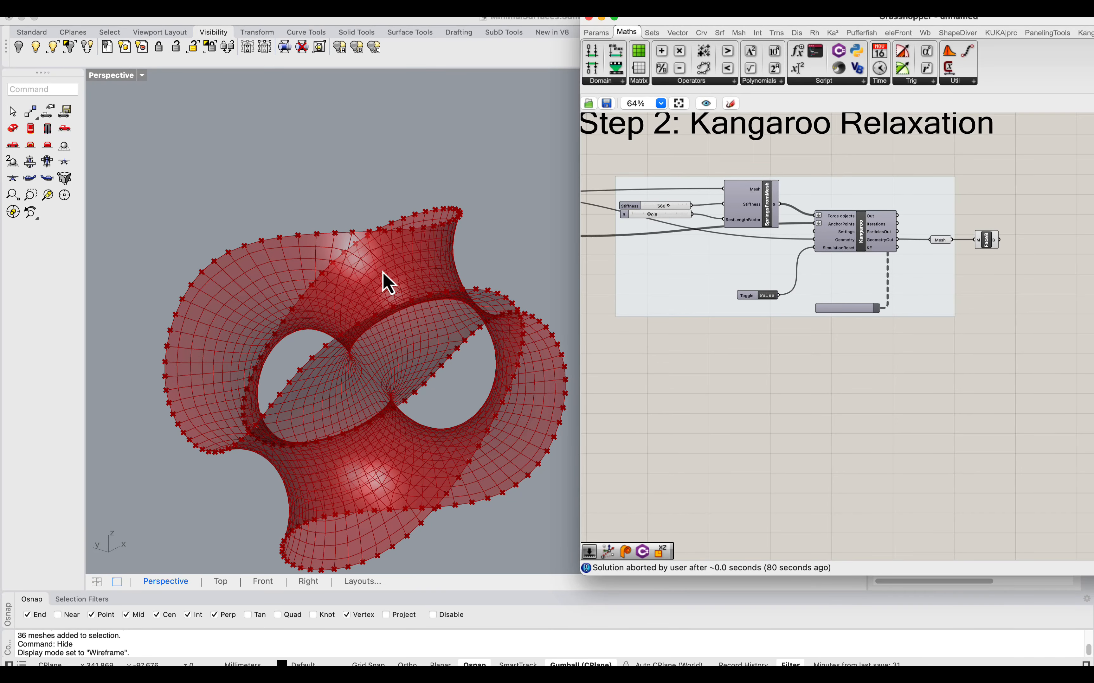
{"action": "mouse_move", "coordinate": [270, 392]}
{"action": "right_mouse_down"}
{"action": "mouse_move", "coordinate": [280, 359]}
{"action": "mouse_move", "coordinate": [276, 376]}
{"action": "right_mouse_up"}
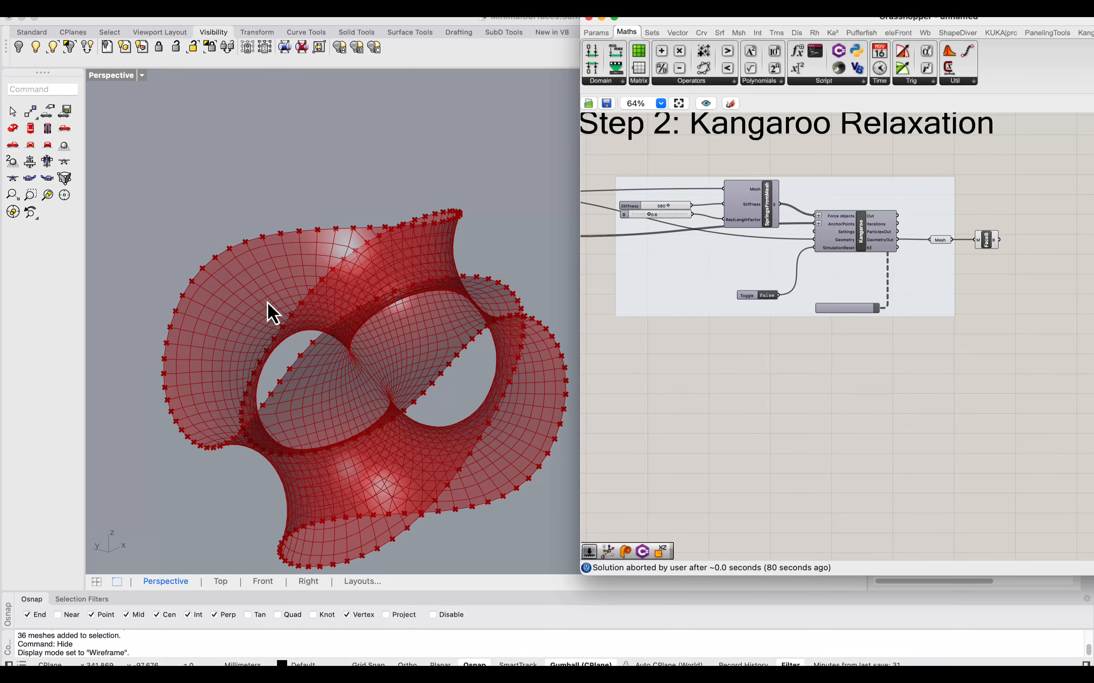
{"action": "mouse_move", "coordinate": [221, 334]}
{"action": "right_mouse_down"}
{"action": "mouse_move", "coordinate": [261, 311]}
{"action": "mouse_move", "coordinate": [220, 317]}
{"action": "mouse_move", "coordinate": [228, 326]}
{"action": "right_mouse_up"}
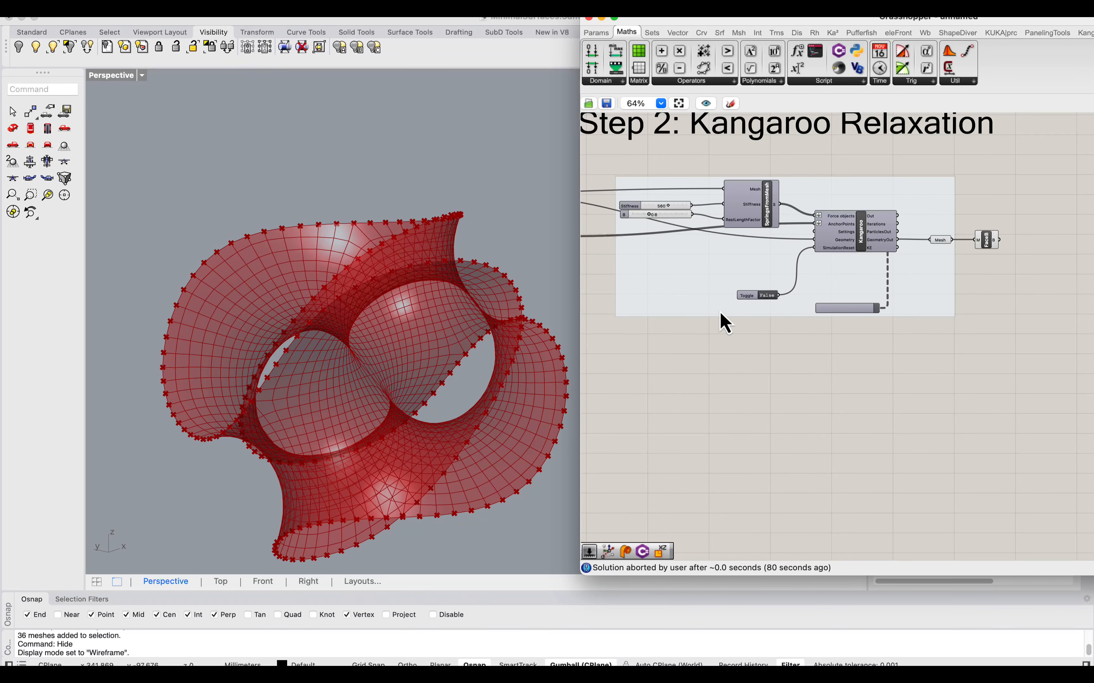
Step: Set the wbCatmullClark subdivision Level to 2
{"action": "scroll", "coordinate": [764, 325], "scroll_direction": "down", "scroll_amount": 2}
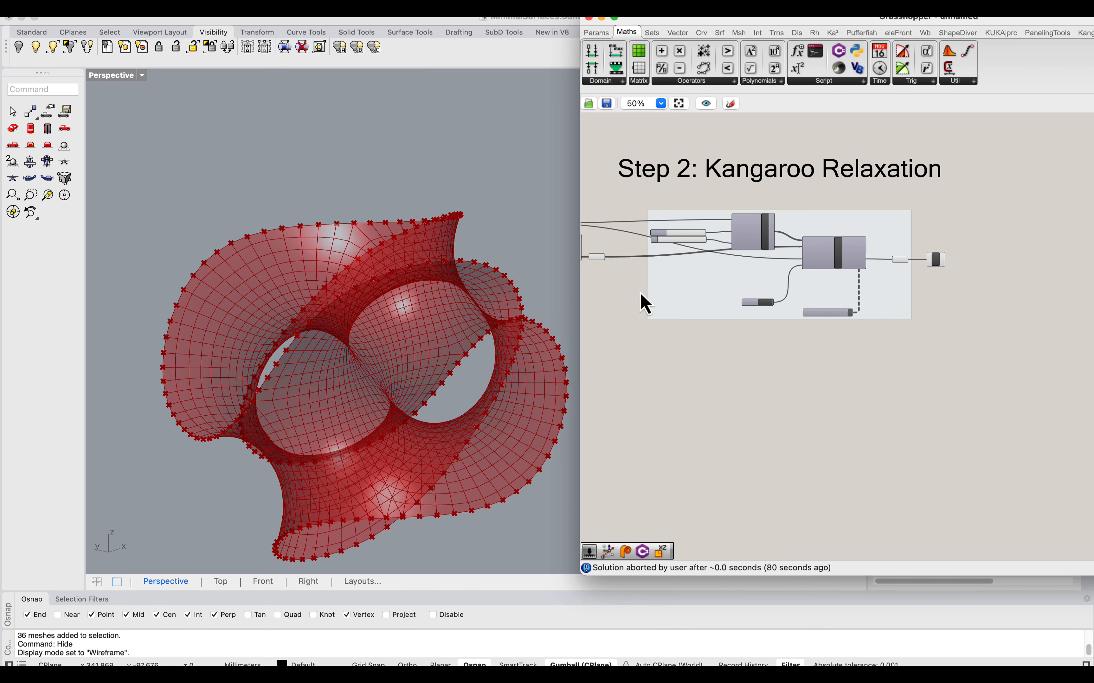
{"action": "scroll", "coordinate": [647, 310], "scroll_direction": "left", "scroll_amount": 10}
{"action": "scroll", "coordinate": [823, 298], "scroll_direction": "up", "scroll_amount": 5}
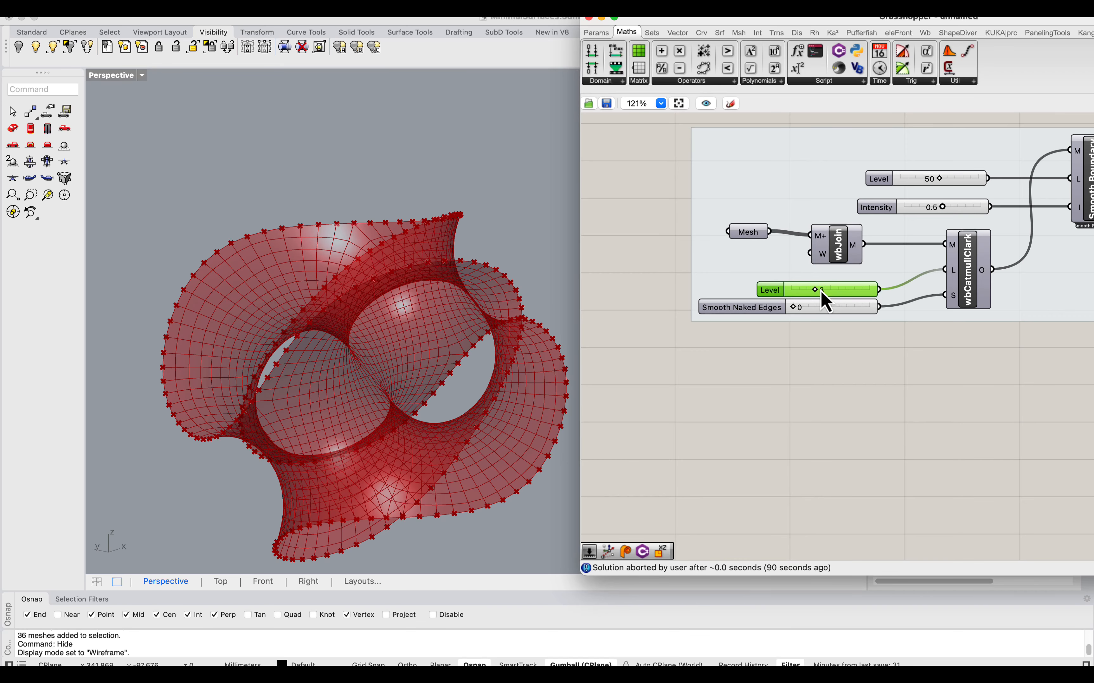
{"action": "double_click", "coordinate": [821, 291]}
{"action": "key", "text": "Return"}
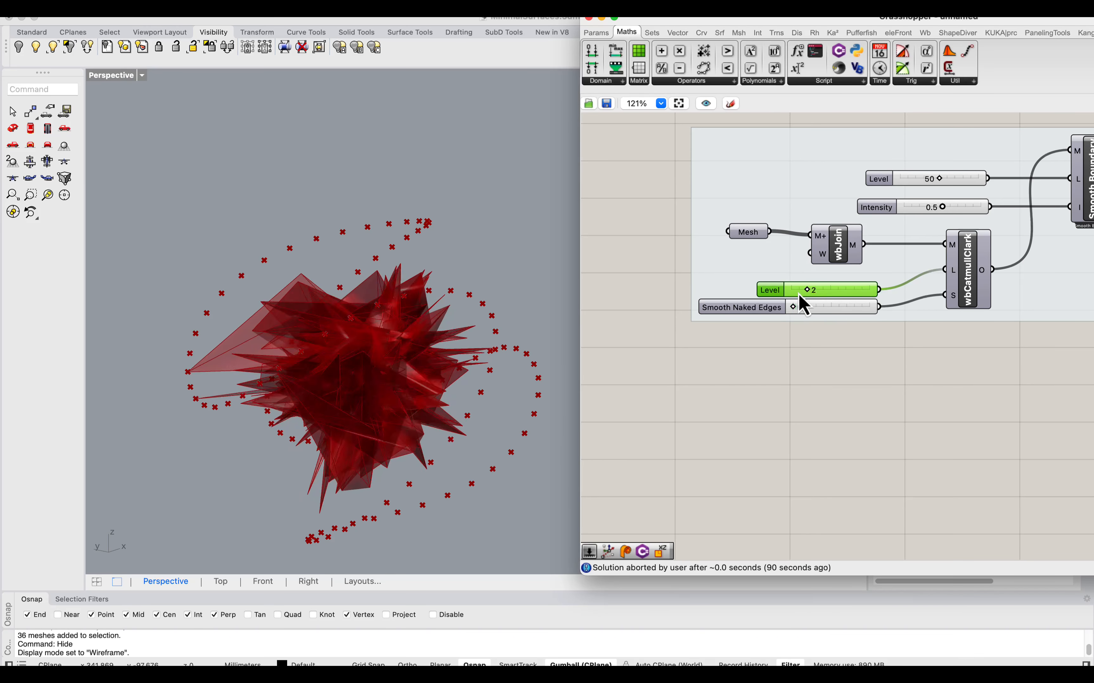
Step: Restart the Kangaroo relaxation for the Level 2 mesh by switching the SimulationReset toggle to True and back to False
{"action": "scroll", "coordinate": [790, 294], "scroll_direction": "down", "scroll_amount": 3}
{"action": "right_click_drag", "start_coordinate": [1084, 334], "coordinate": [553, 274]}
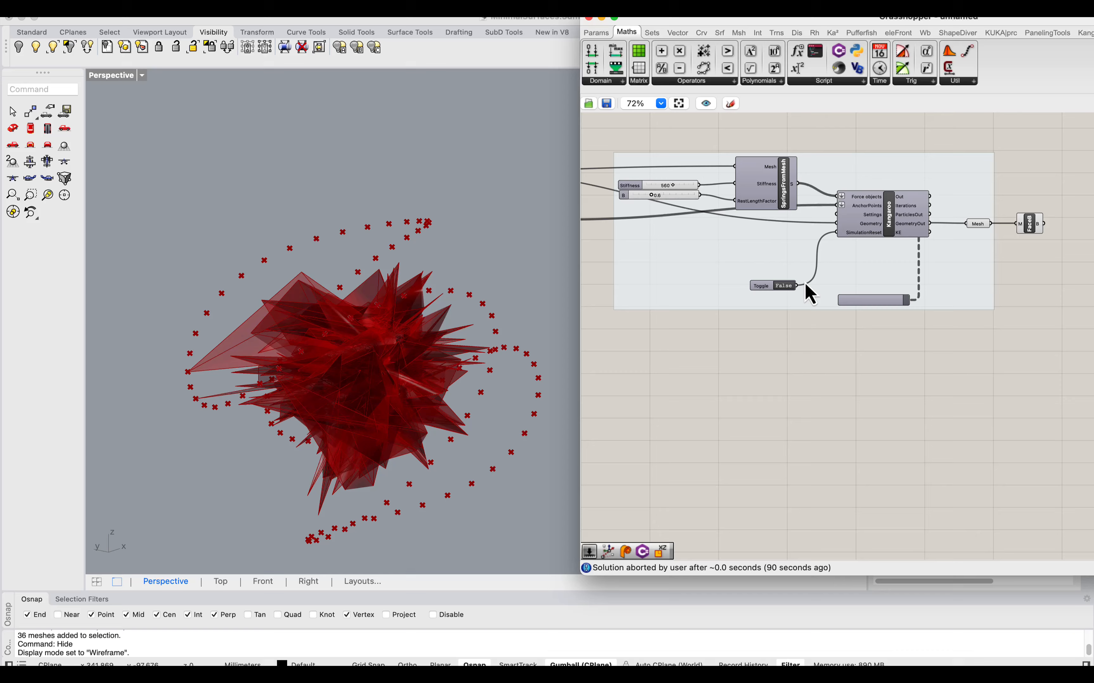
{"action": "double_click", "coordinate": [788, 287]}
{"action": "double_click", "coordinate": [788, 286]}
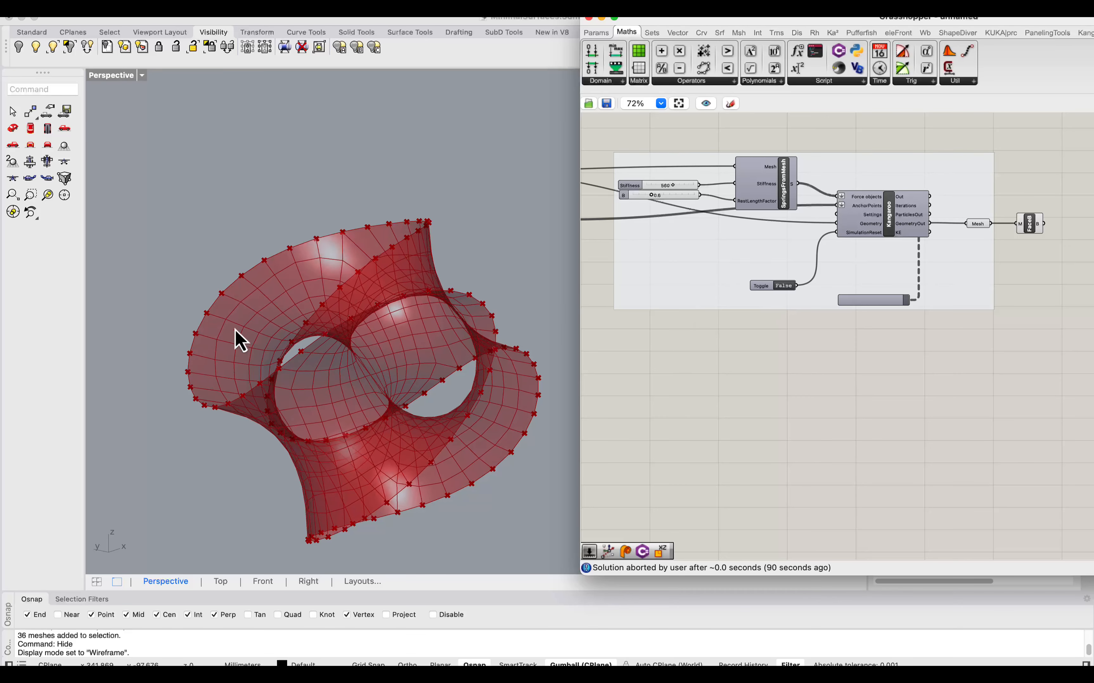
{"action": "right_click_drag", "start_coordinate": [342, 281], "coordinate": [388, 312]}
Step: Bake the relaxed mesh into Rhino from the Mesh parameter after Kangaroo's GeometryOut
{"action": "right_click_drag", "start_coordinate": [933, 298], "coordinate": [772, 215]}
{"action": "scroll", "coordinate": [715, 244], "scroll_direction": "up", "scroll_amount": 3}
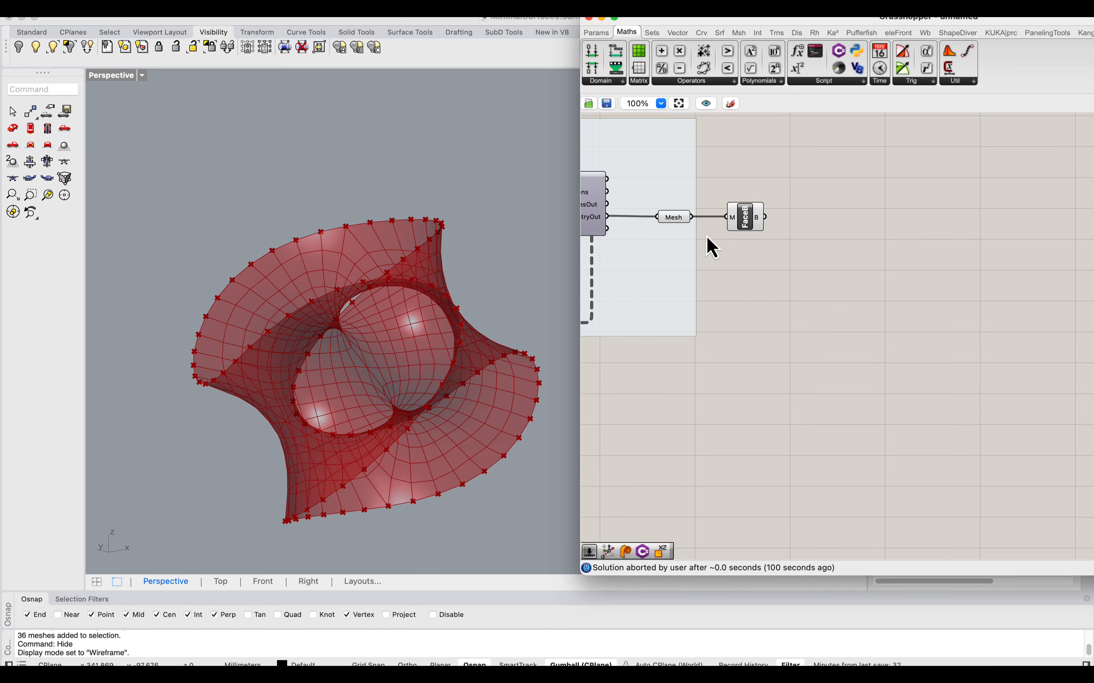
{"action": "left_click", "coordinate": [677, 221]}
{"action": "right_click", "coordinate": [677, 221]}
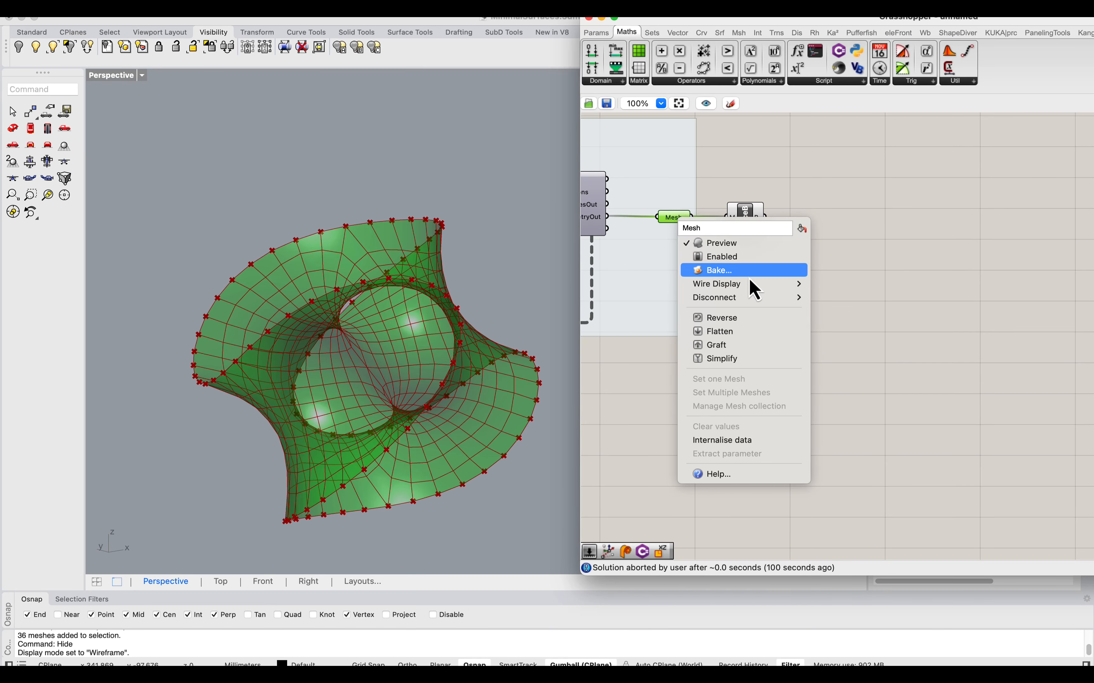
{"action": "left_click", "coordinate": [709, 273]}
{"action": "left_click", "coordinate": [773, 454]}
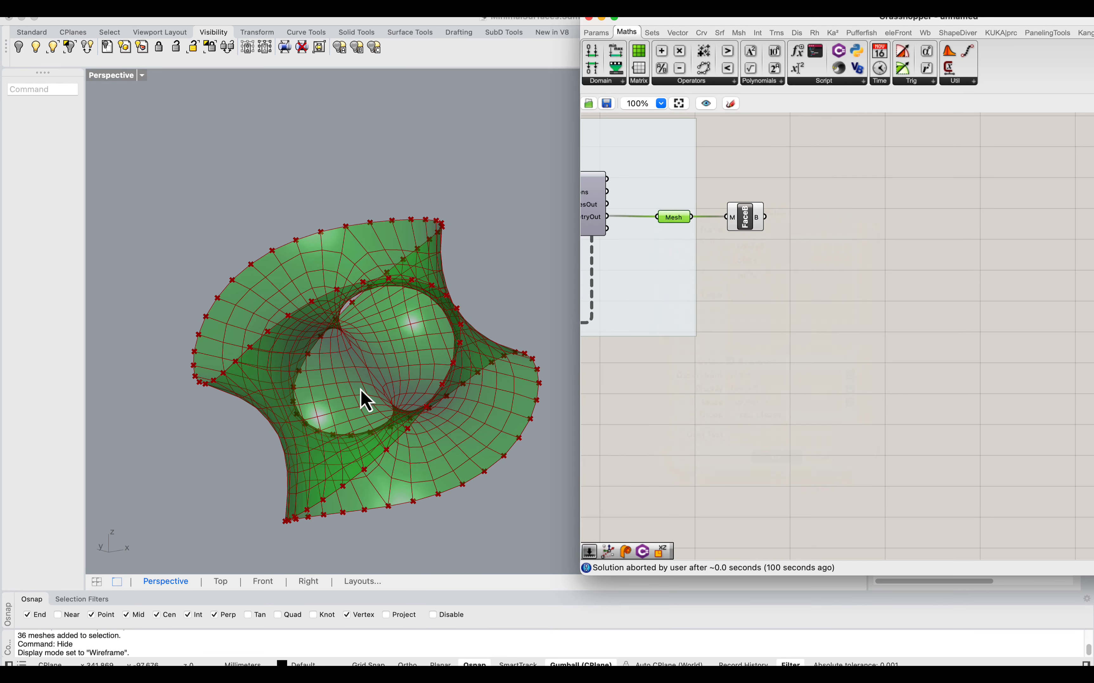
Step: Move the baked mesh aside so it stands clear of the Grasshopper preview
{"action": "scroll", "coordinate": [361, 389], "scroll_direction": "down", "scroll_amount": 3}
{"action": "left_click", "coordinate": [336, 371]}
{"action": "left_click_drag", "start_coordinate": [335, 371], "coordinate": [474, 318]}
Step: Show the Perspective viewport in Rendered display mode and zoom to the baked mesh to inspect it
{"action": "left_click", "coordinate": [142, 75]}
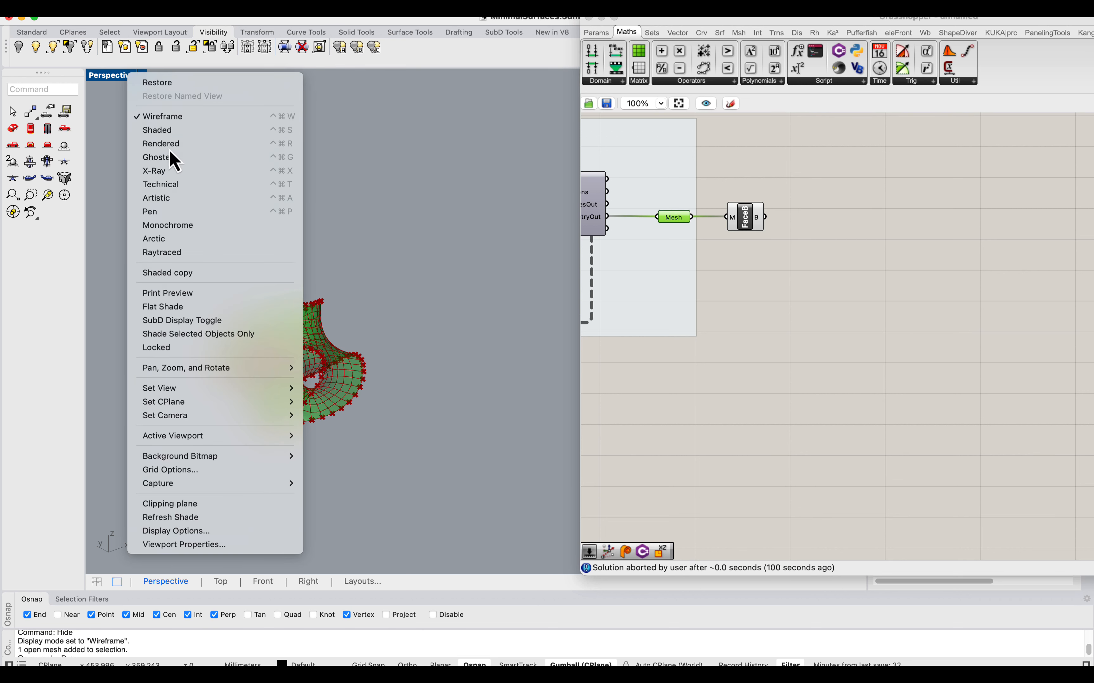
{"action": "left_click", "coordinate": [167, 145]}
{"action": "left_click", "coordinate": [399, 332]}
{"action": "type", "text": "zs"}
{"action": "key", "text": "Return"}
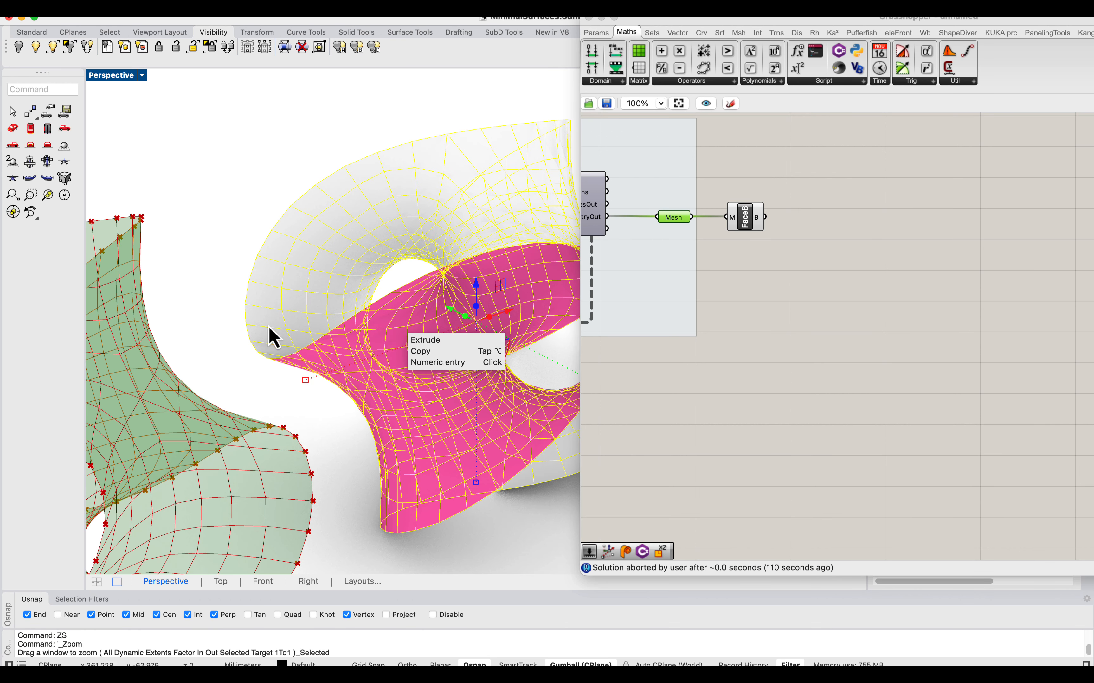
{"action": "key", "text": "Escape"}
{"action": "scroll", "coordinate": [217, 280], "scroll_direction": "down", "scroll_amount": 10}
{"action": "scroll", "coordinate": [289, 260], "scroll_direction": "up", "scroll_amount": 5}
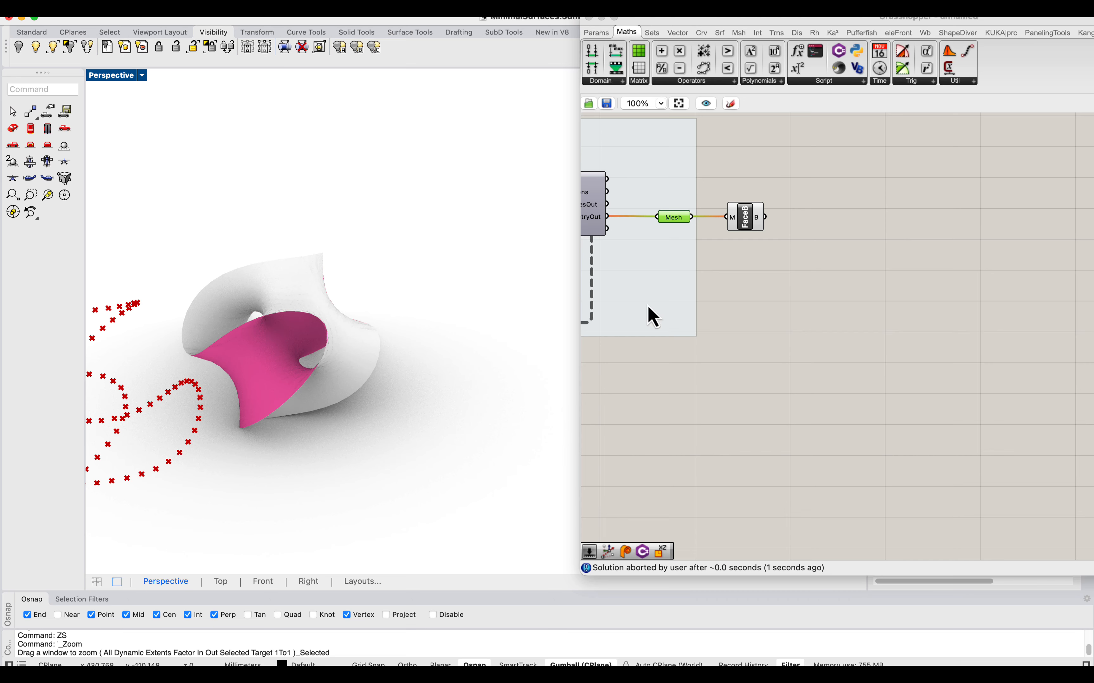
Step: Reset the Kangaroo simulation by setting the SimulationReset toggle to True
{"action": "scroll", "coordinate": [654, 316], "scroll_direction": "left", "scroll_amount": 10}
{"action": "double_click", "coordinate": [706, 320]}
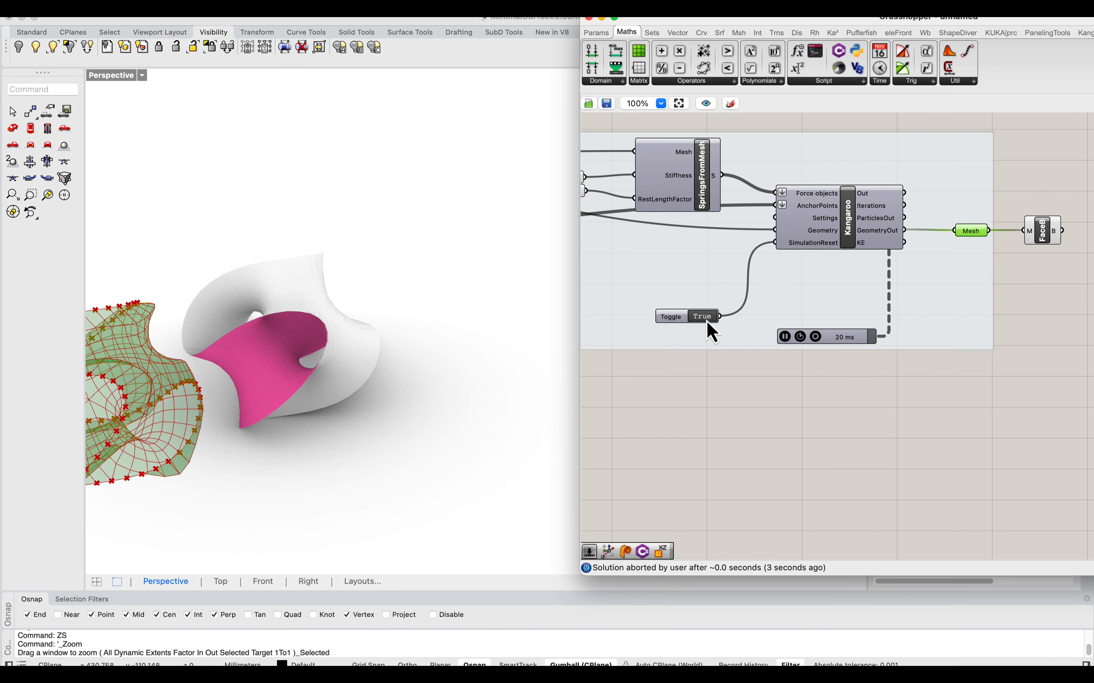
{"action": "scroll", "coordinate": [279, 342], "scroll_direction": "up", "scroll_amount": 6}
{"action": "right_click_drag", "start_coordinate": [281, 339], "coordinate": [367, 247]}
{"action": "scroll", "coordinate": [314, 299], "scroll_direction": "down", "scroll_amount": 6}
Step: Move the baked mesh farther from the preview along the X axis and examine it up close
{"action": "left_click", "coordinate": [329, 271]}
{"action": "scroll", "coordinate": [323, 267], "scroll_direction": "down", "scroll_amount": 6}
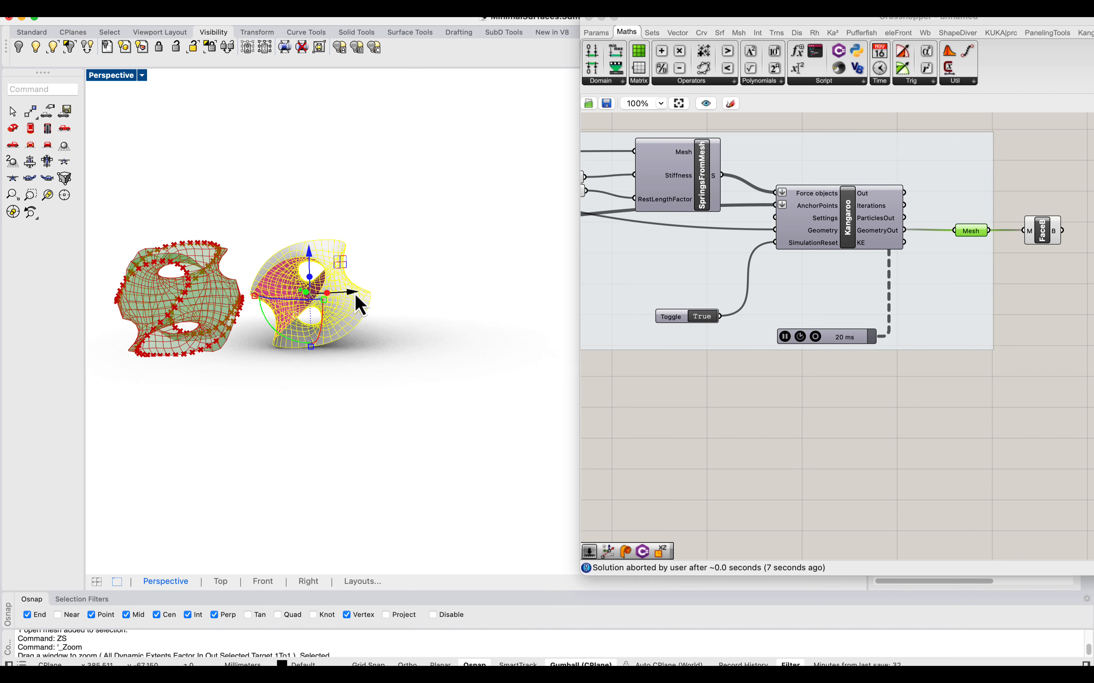
{"action": "left_click_drag", "start_coordinate": [355, 293], "coordinate": [437, 292]}
{"action": "type", "text": "zs"}
{"action": "key", "text": "Return"}
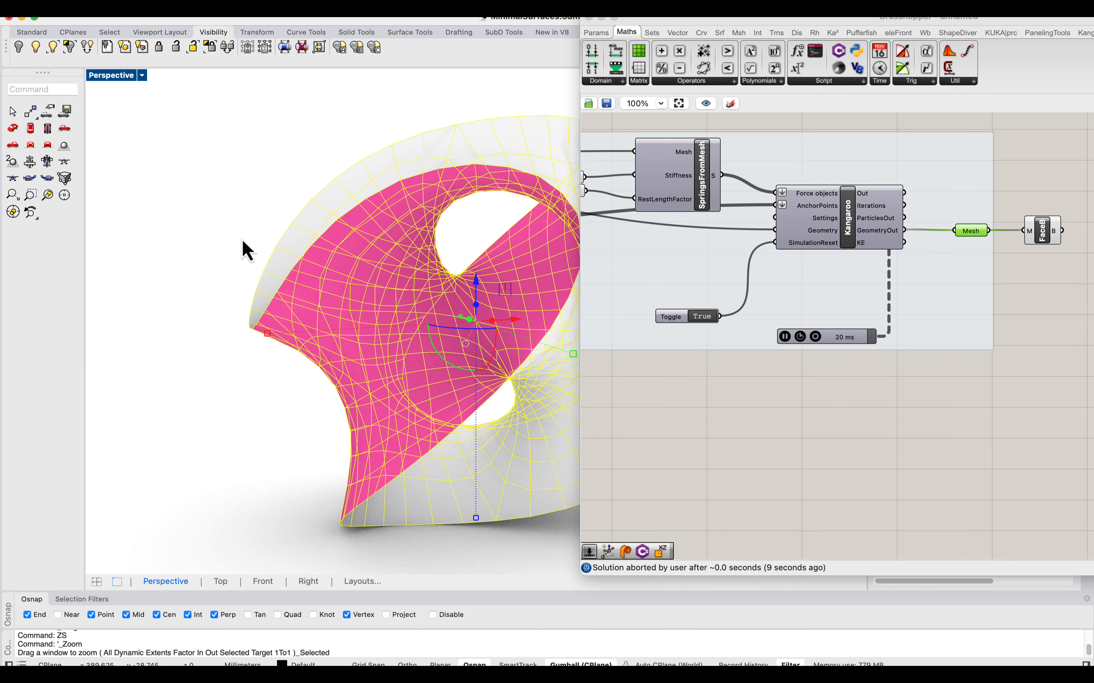
{"action": "left_click", "coordinate": [241, 240]}
{"action": "scroll", "coordinate": [188, 262], "scroll_direction": "down", "scroll_amount": 6}
{"action": "scroll", "coordinate": [459, 293], "scroll_direction": "up", "scroll_amount": 4}
{"action": "right_click_drag", "start_coordinate": [458, 294], "coordinate": [373, 260]}
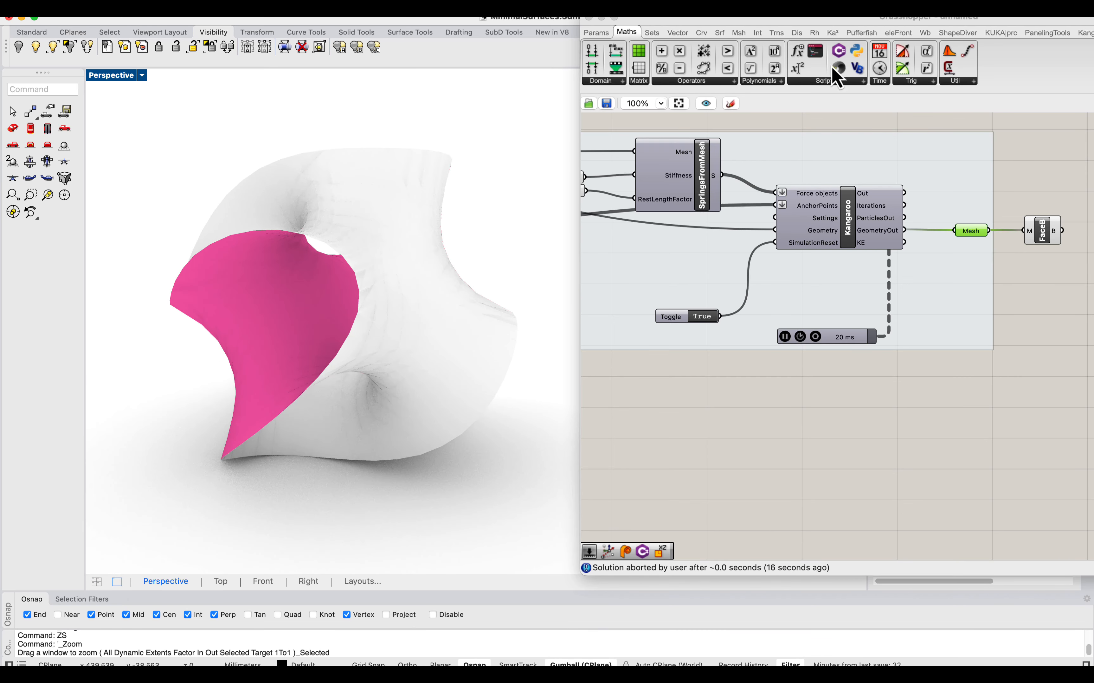
Step: Add a new Mesh parameter beyond the Kangaroo group and reference the baked mesh in it
{"action": "left_click_drag", "start_coordinate": [840, 20], "coordinate": [668, 20]}
{"action": "right_click_drag", "start_coordinate": [947, 283], "coordinate": [788, 281]}
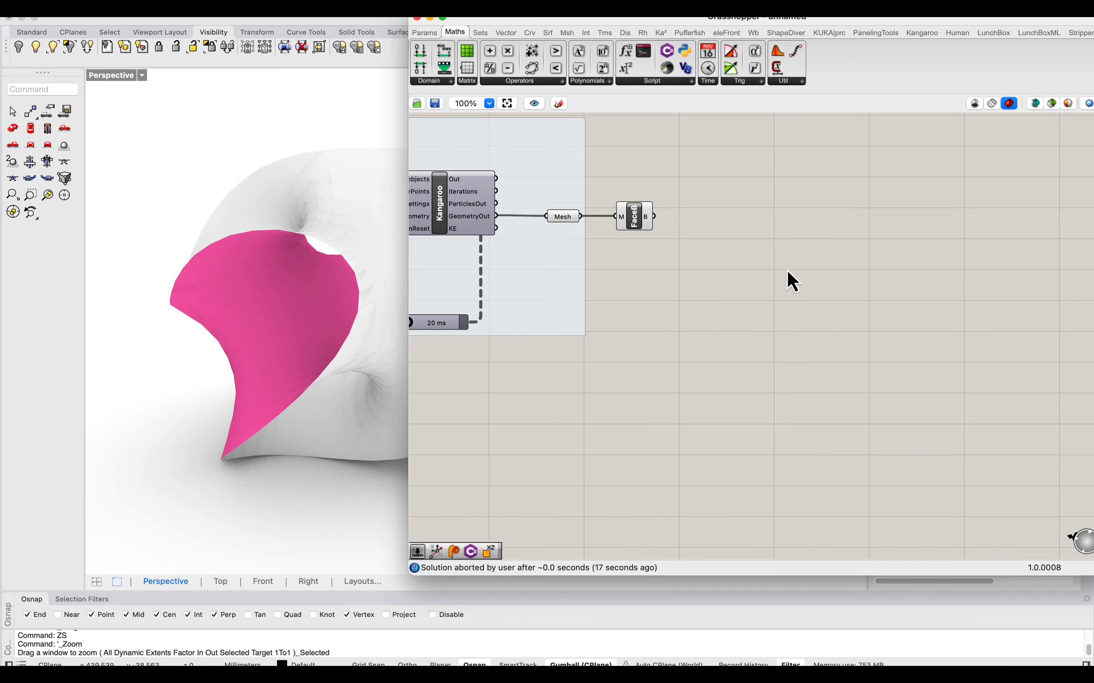
{"action": "double_click", "coordinate": [787, 270]}
{"action": "type", "text": "mesh"}
{"action": "key", "text": "Return"}
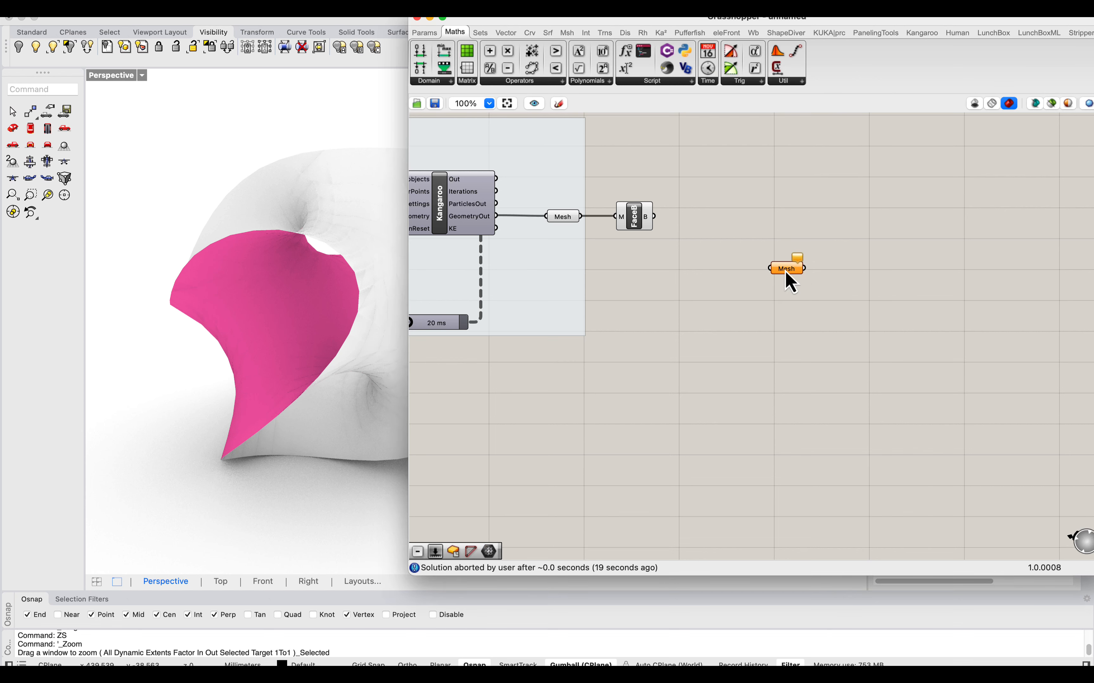
{"action": "right_click", "coordinate": [796, 269]}
{"action": "left_click", "coordinate": [844, 432]}
{"action": "left_click", "coordinate": [368, 296]}
Step: Hide the baked mesh in Rhino and set the Perspective viewport to Wireframe display
{"action": "left_click", "coordinate": [368, 296]}
{"action": "type", "text": "h"}
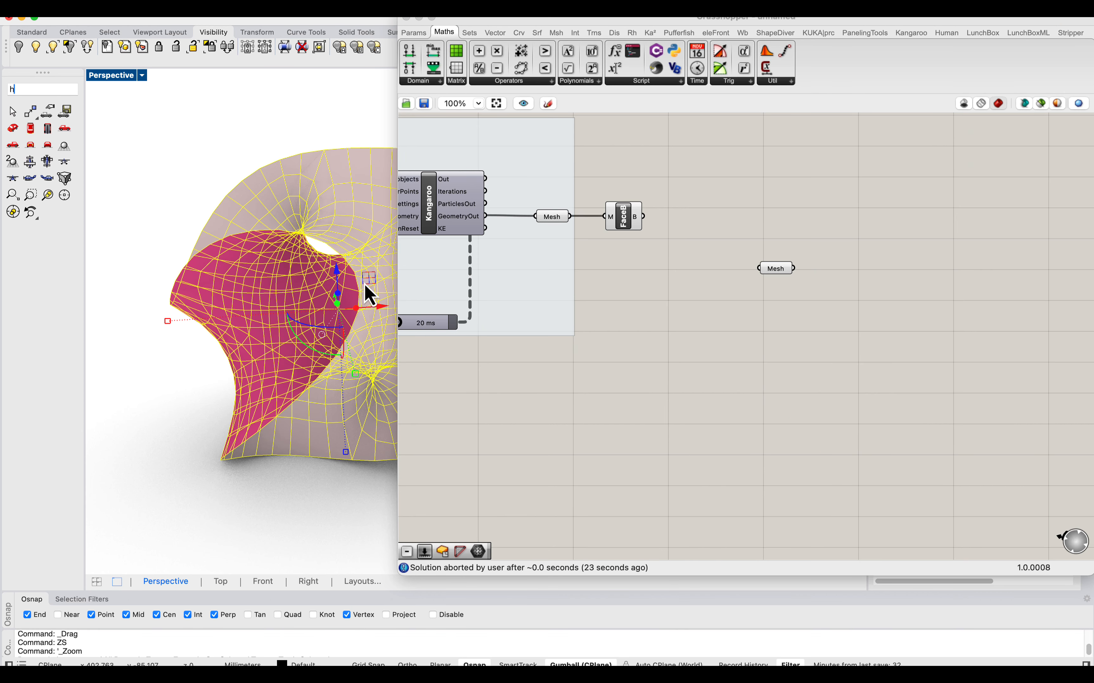
{"action": "type", "text": "ide"}
{"action": "key", "text": "Return"}
{"action": "left_click", "coordinate": [113, 76]}
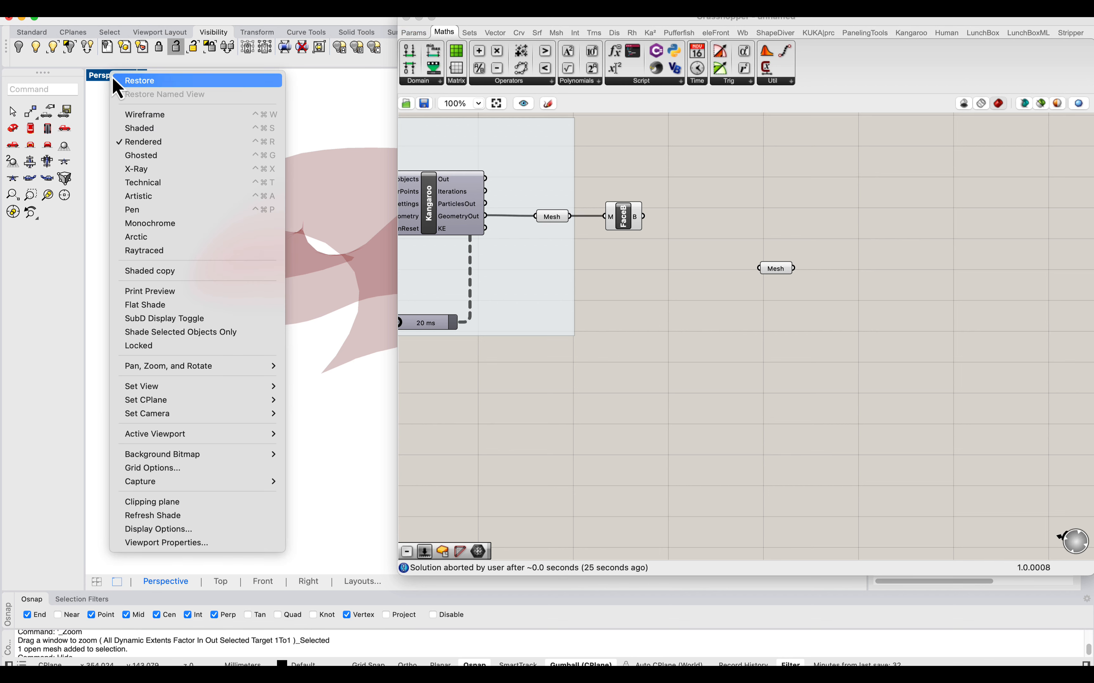
{"action": "left_click", "coordinate": [149, 114]}
{"action": "left_click_drag", "start_coordinate": [500, 20], "coordinate": [736, 19]}
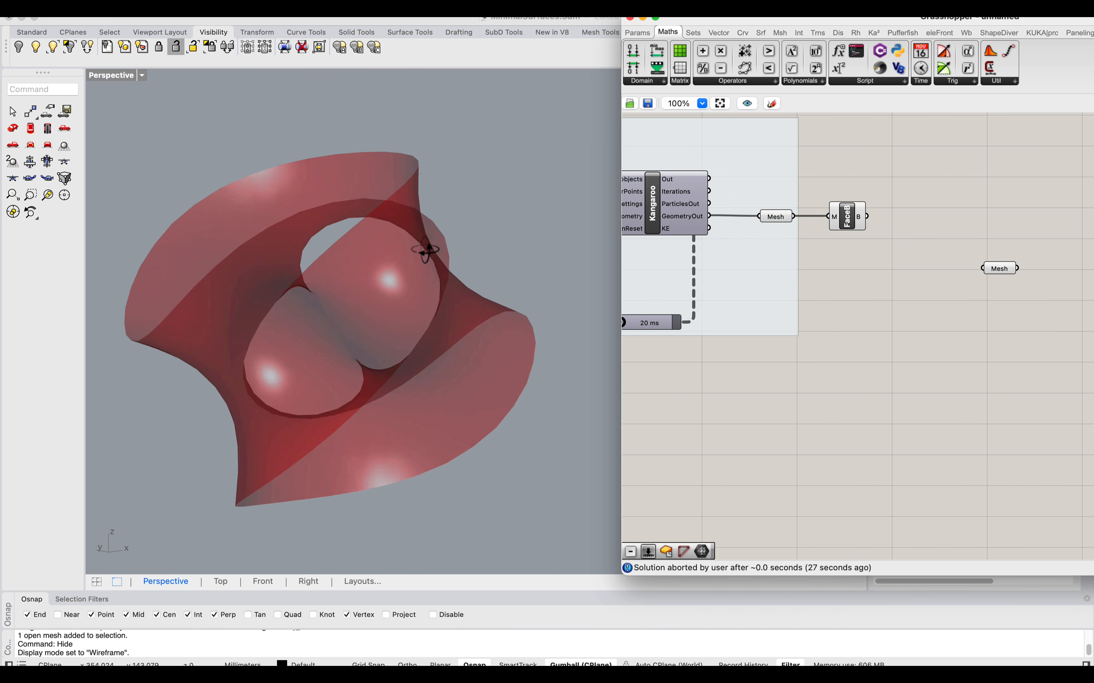
{"action": "mouse_move", "coordinate": [425, 250]}
{"action": "right_mouse_down"}
{"action": "mouse_move", "coordinate": [330, 230]}
{"action": "mouse_move", "coordinate": [406, 256]}
{"action": "right_mouse_up"}
Step: Add a Face Boundaries component, feed it the newly referenced Mesh parameter, and examine the face edges on the surface
{"action": "right_click_drag", "start_coordinate": [979, 256], "coordinate": [734, 254]}
{"action": "scroll", "coordinate": [783, 260], "scroll_direction": "up", "scroll_amount": 5}
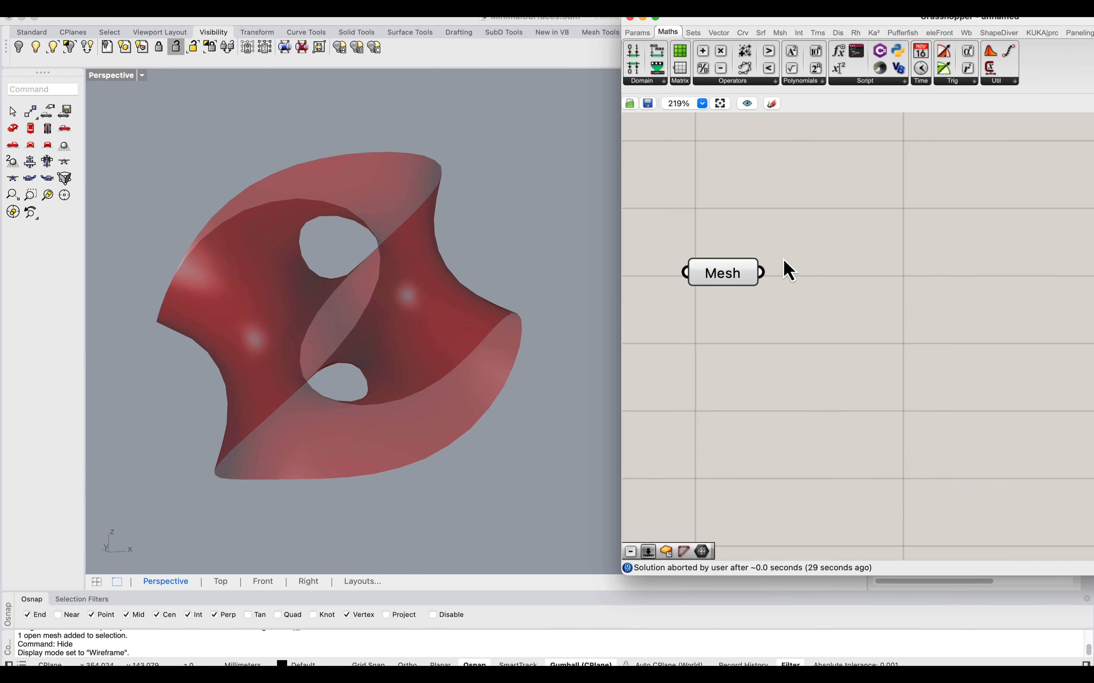
{"action": "left_click", "coordinate": [732, 275]}
{"action": "double_click", "coordinate": [843, 251]}
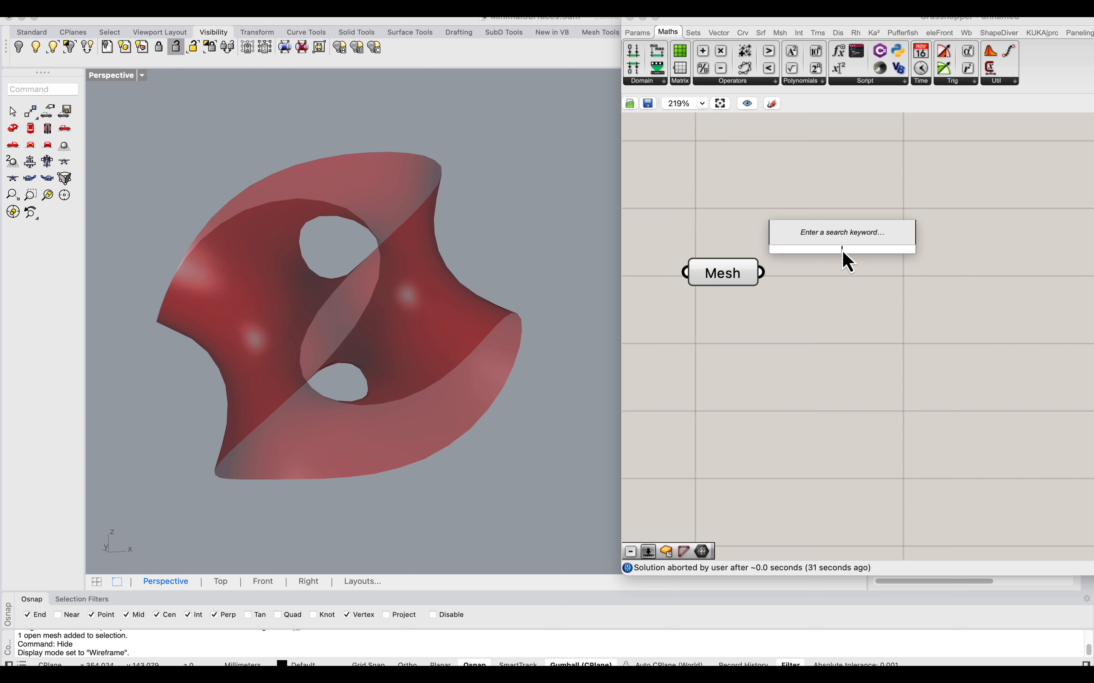
{"action": "left_click", "coordinate": [784, 39]}
{"action": "left_click", "coordinate": [779, 34]}
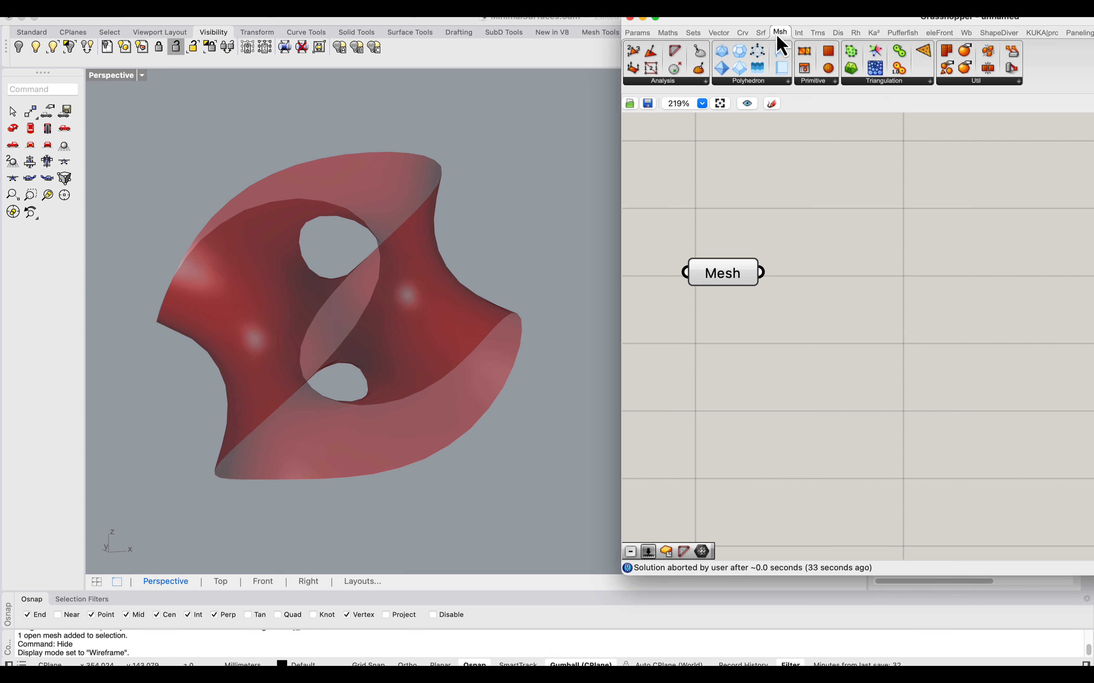
{"action": "left_click_drag", "start_coordinate": [675, 54], "coordinate": [858, 228]}
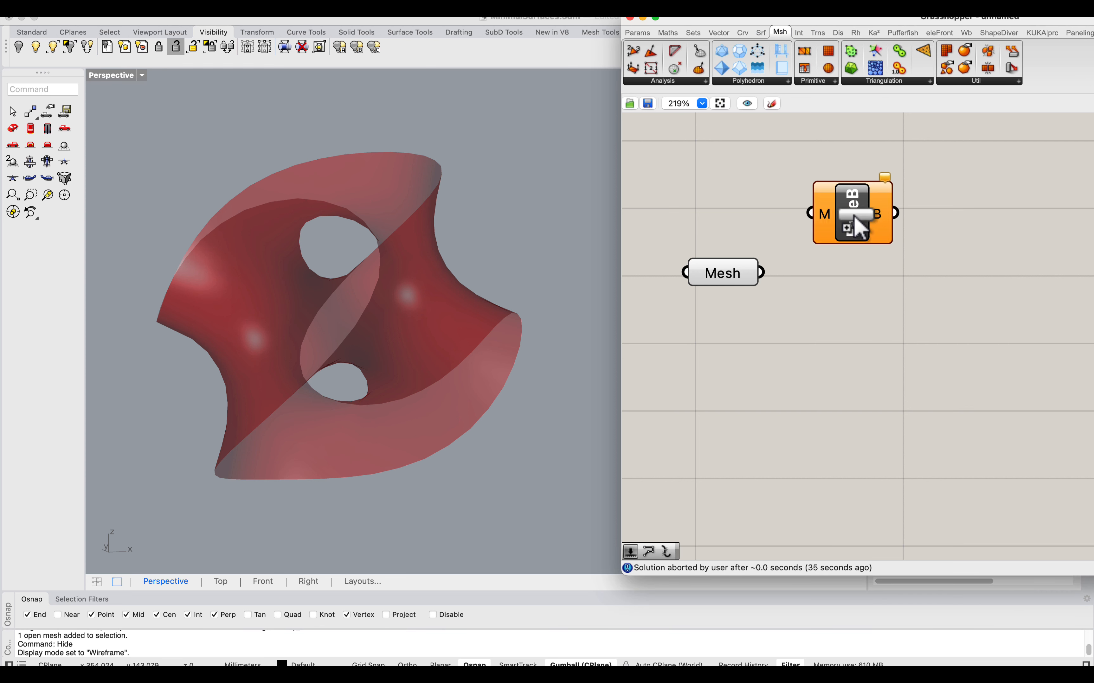
{"action": "mouse_move", "coordinate": [764, 272]}
{"action": "left_mouse_down"}
{"action": "mouse_move", "coordinate": [809, 214]}
{"action": "mouse_move", "coordinate": [860, 215]}
{"action": "mouse_move", "coordinate": [876, 192]}
{"action": "mouse_move", "coordinate": [759, 283]}
{"action": "left_mouse_up"}
{"action": "left_click", "coordinate": [655, 254]}
{"action": "right_click_drag", "start_coordinate": [432, 221], "coordinate": [453, 430]}
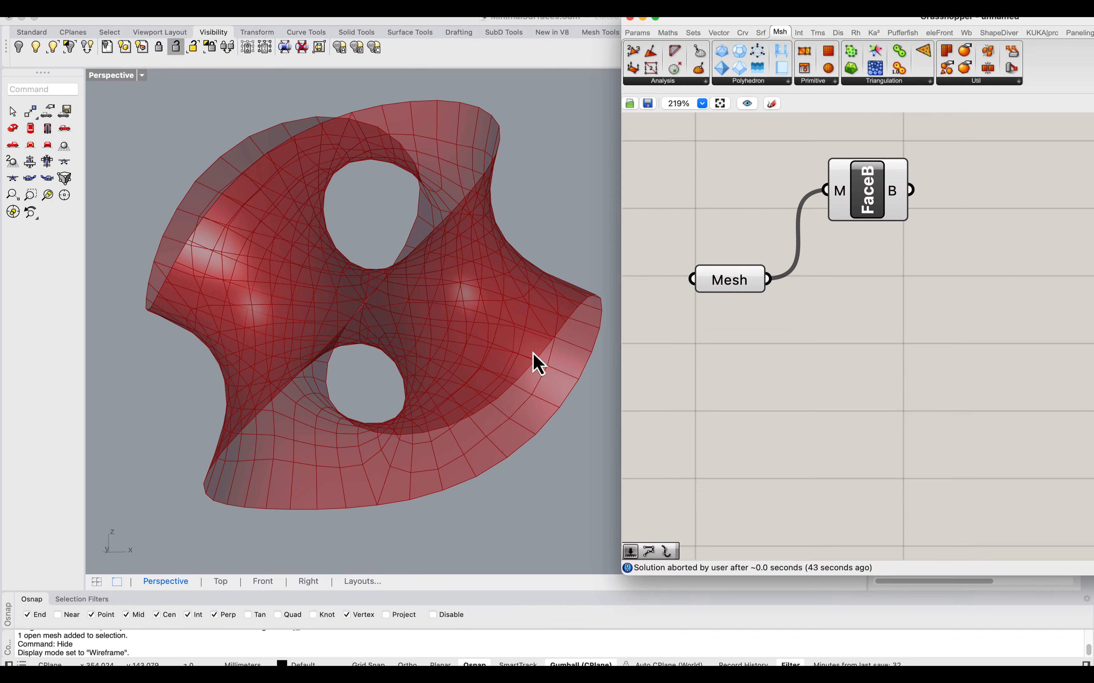
{"action": "right_click_drag", "start_coordinate": [278, 464], "coordinate": [343, 271]}
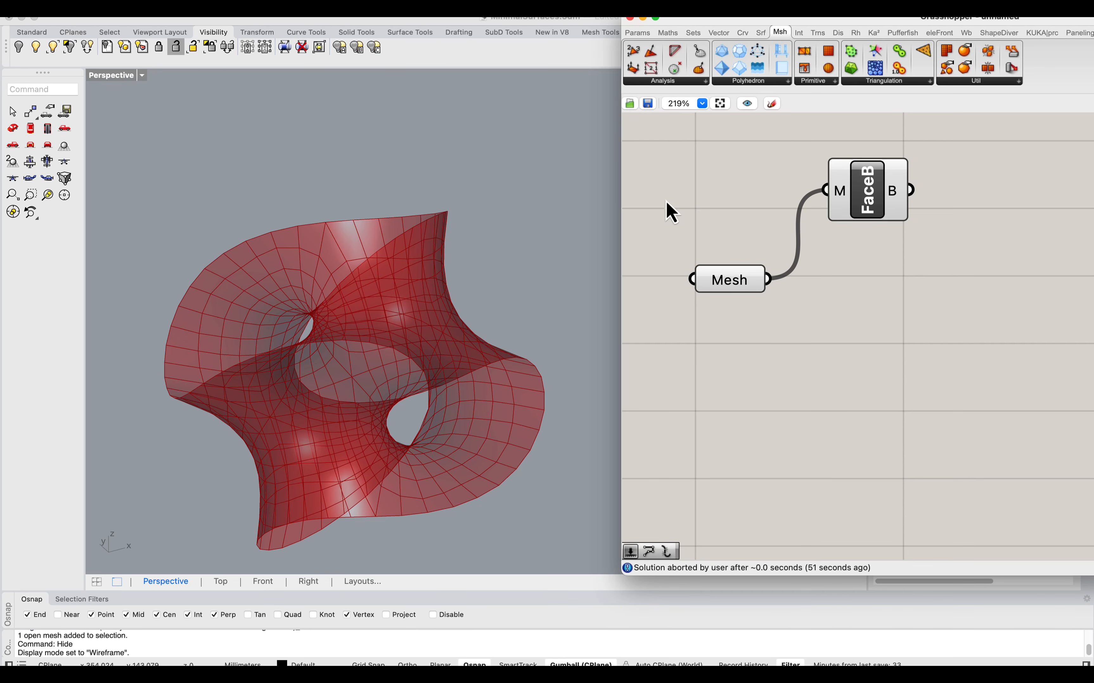
Step: Add Stripper's Get Mesh Topology Directionals component and connect the referenced Mesh parameter to its M input
{"action": "left_click_drag", "start_coordinate": [874, 19], "coordinate": [658, 18]}
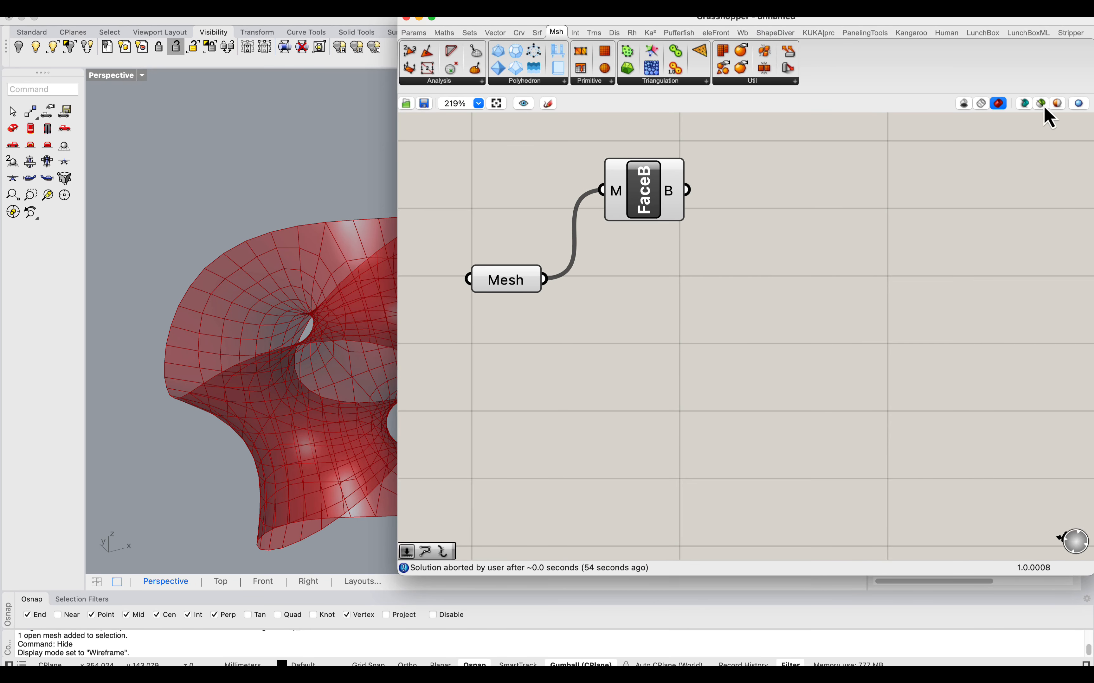
{"action": "left_click", "coordinate": [1071, 32]}
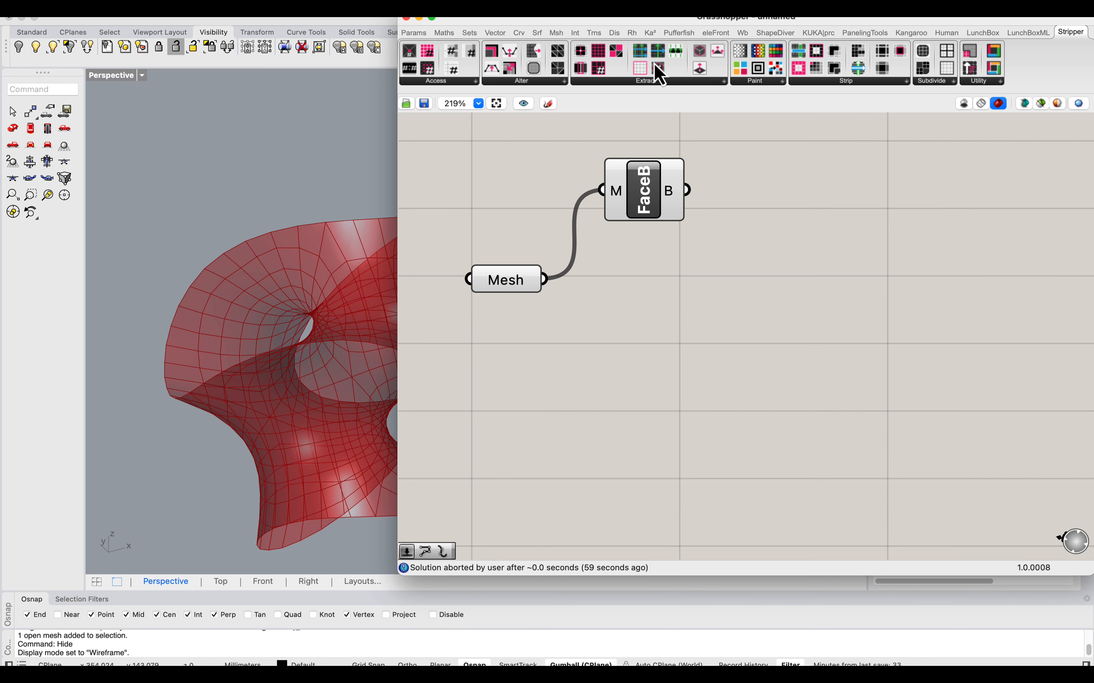
{"action": "left_click", "coordinate": [854, 82]}
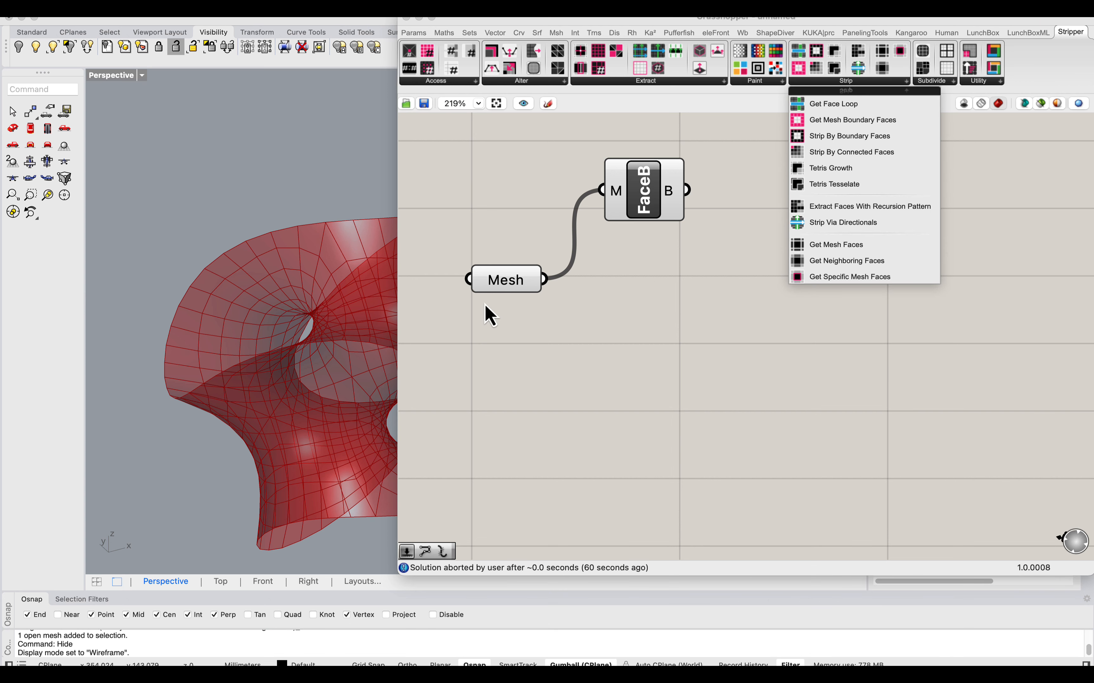
{"action": "right_click_drag", "start_coordinate": [308, 311], "coordinate": [313, 360]}
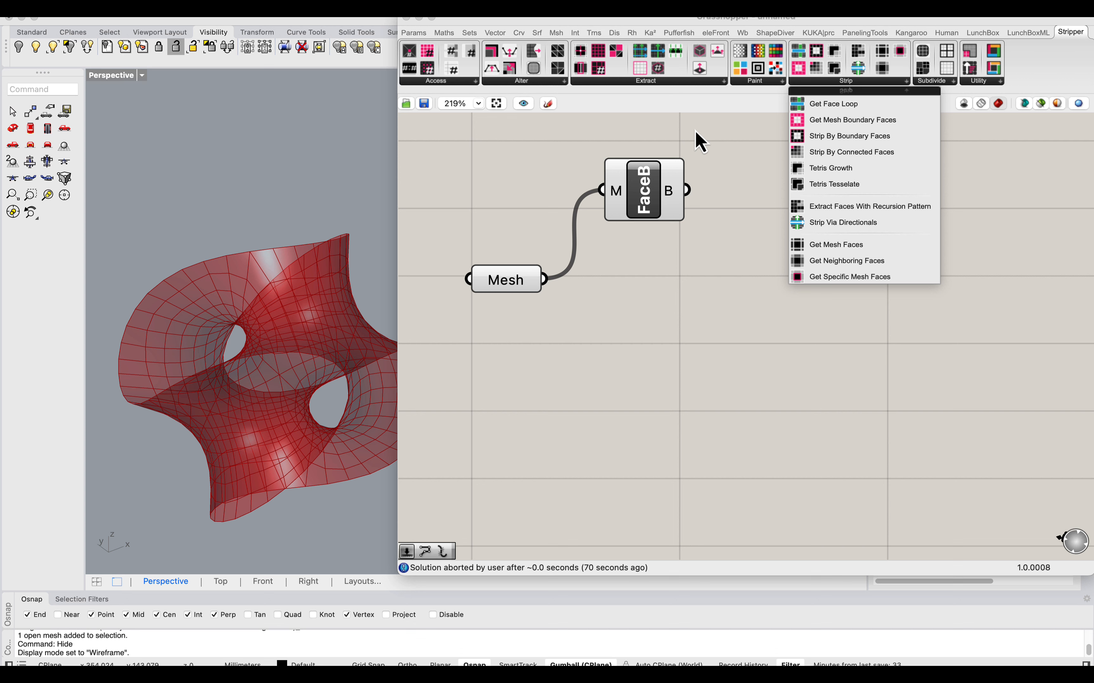
{"action": "double_click", "coordinate": [747, 291]}
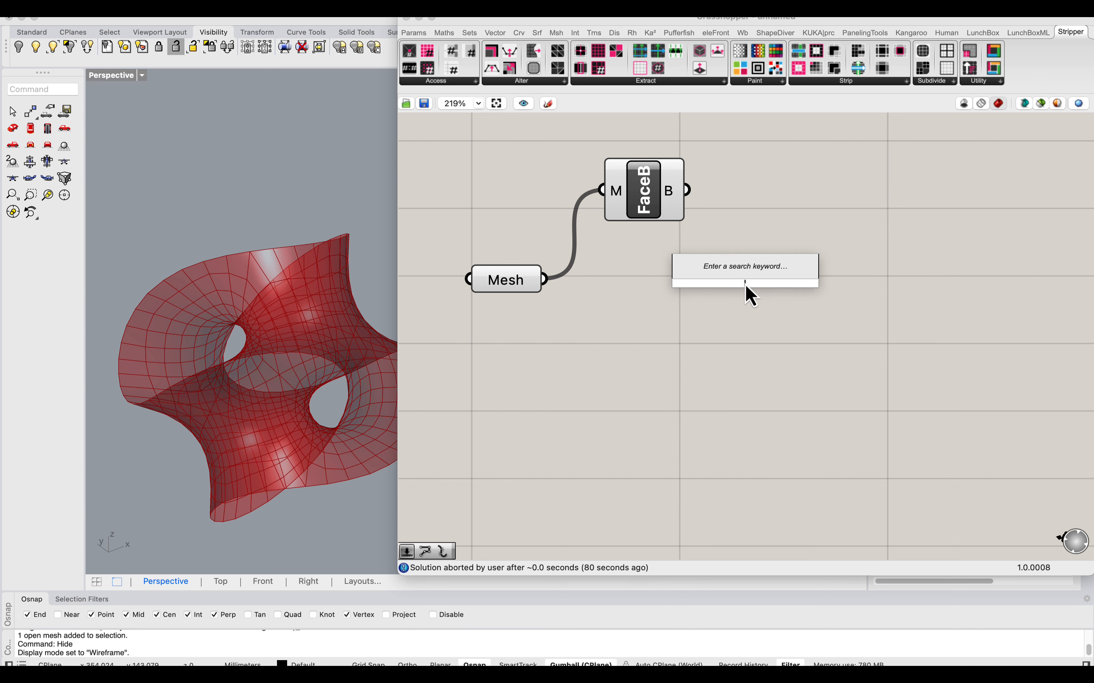
{"action": "type", "text": "topo"}
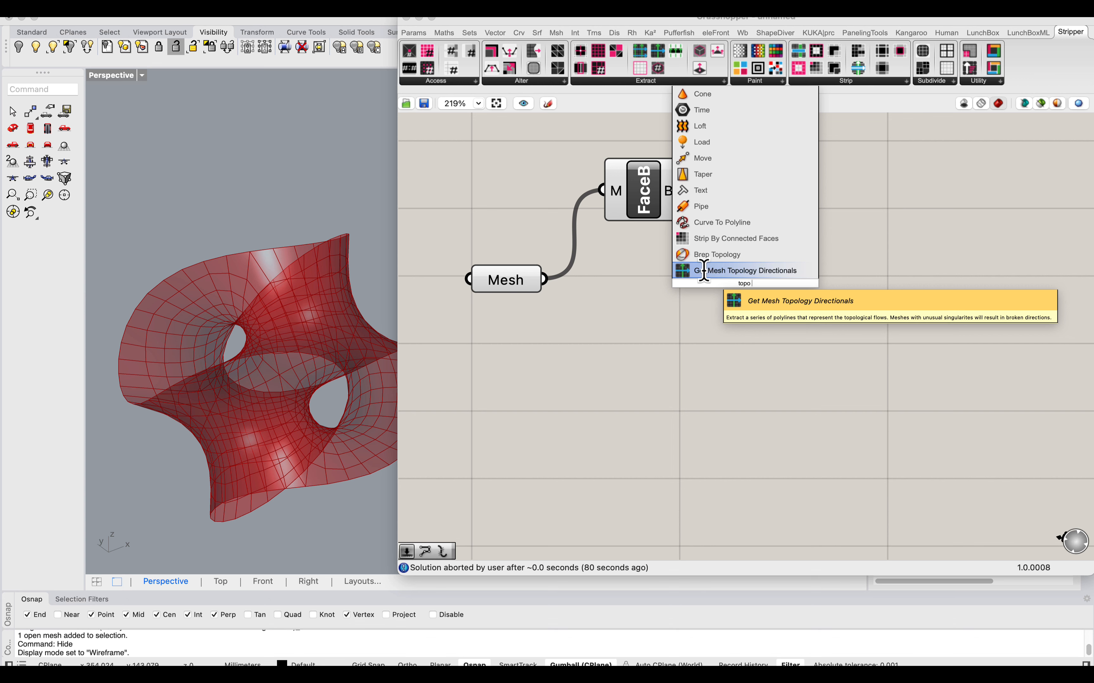
{"action": "key", "text": "Return"}
{"action": "left_click_drag", "start_coordinate": [745, 296], "coordinate": [788, 317]}
{"action": "left_click_drag", "start_coordinate": [545, 280], "coordinate": [779, 315]}
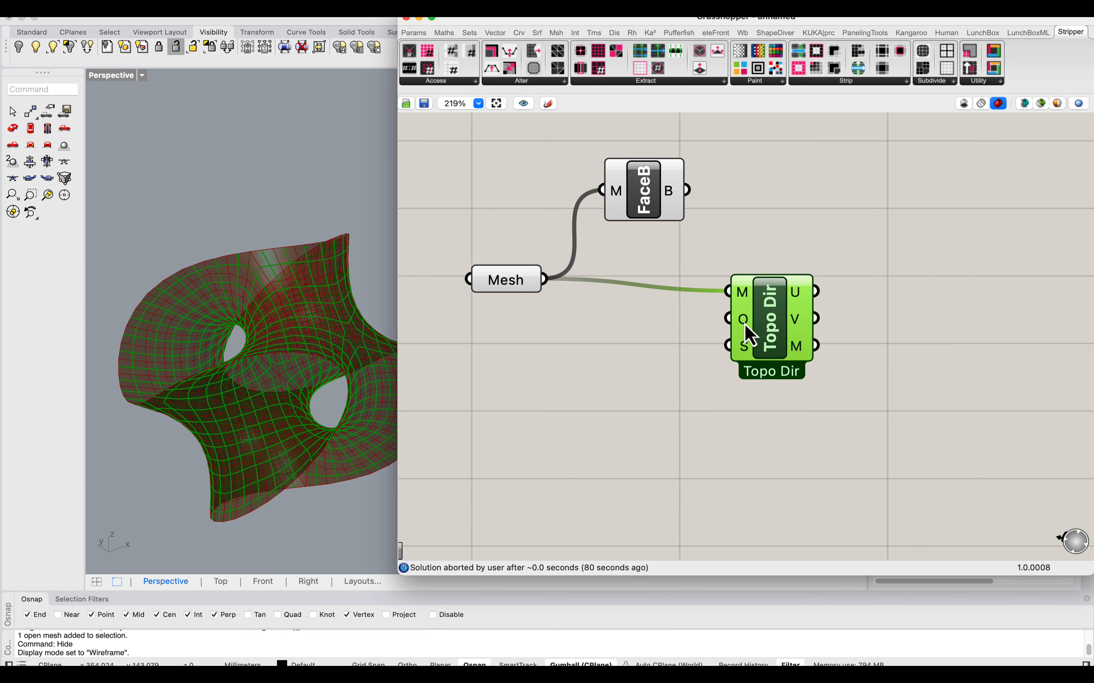
Step: Add two Boolean toggles set to False and connect them to the O and S inputs of Topo Dir
{"action": "double_click", "coordinate": [595, 342]}
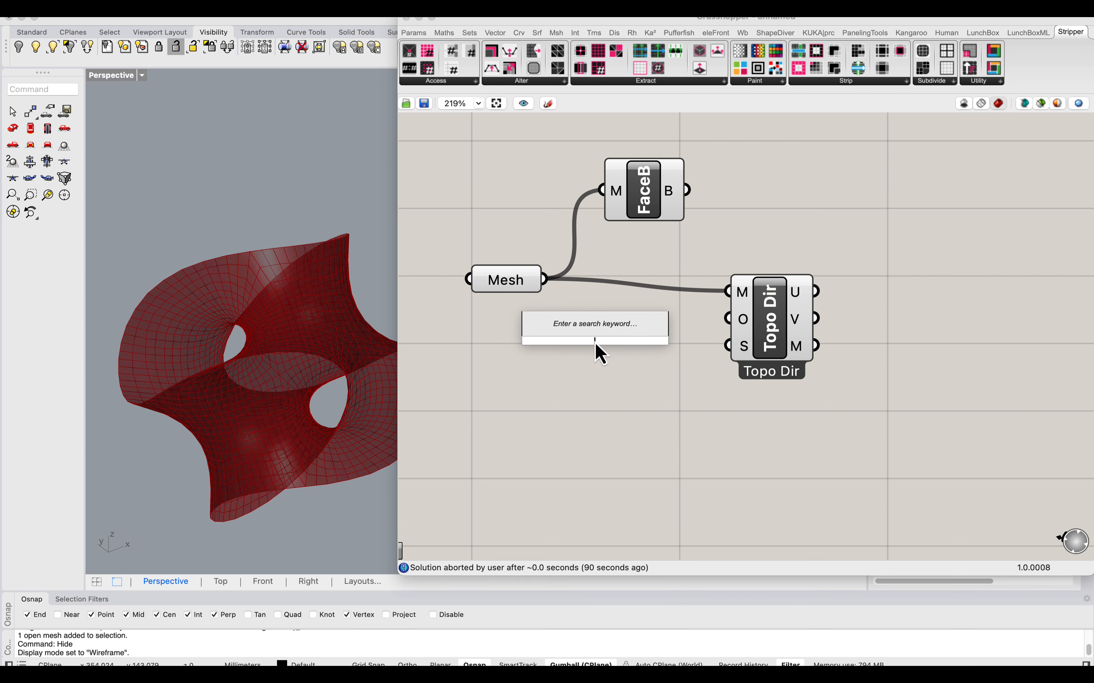
{"action": "type", "text": "toggle"}
{"action": "left_click", "coordinate": [576, 329]}
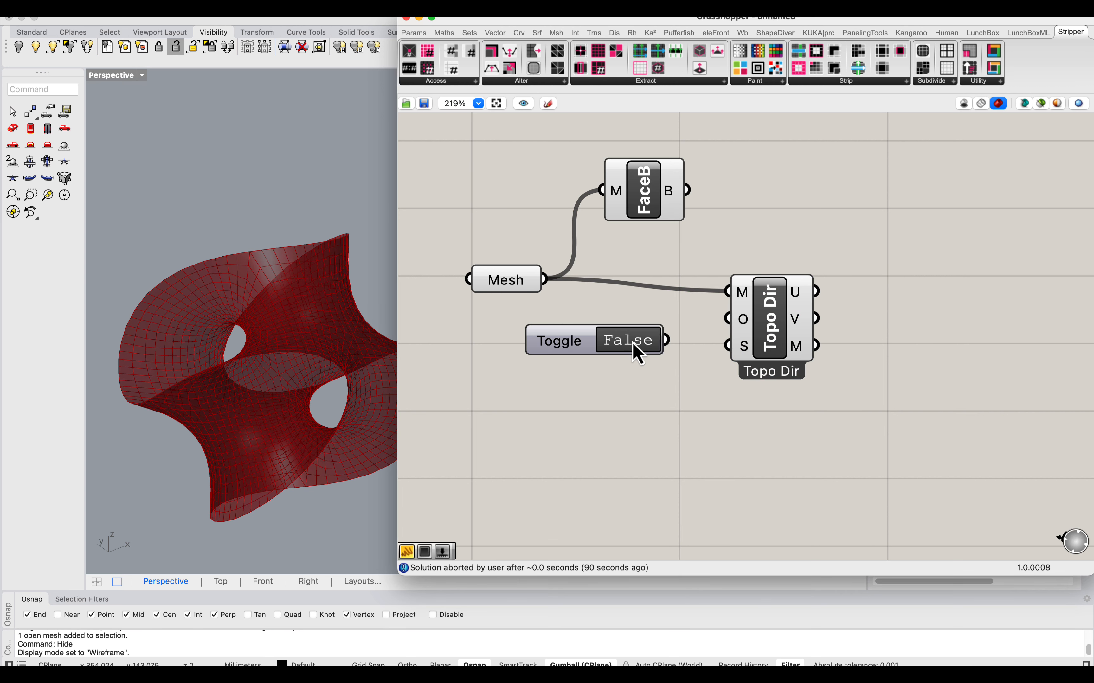
{"action": "left_click_drag", "start_coordinate": [666, 339], "coordinate": [727, 319]}
{"action": "mouse_move", "coordinate": [563, 347]}
{"action": "left_mouse_down", "text": "alt"}
{"action": "mouse_move", "coordinate": [582, 358]}
{"action": "mouse_move", "coordinate": [598, 398]}
{"action": "left_mouse_up", "text": "alt"}
{"action": "left_click_drag", "start_coordinate": [666, 392], "coordinate": [728, 346]}
Step: Add a Curve parameter, connect it to the U output of Topo Dir, and examine the curves on the surface
{"action": "right_click_drag", "start_coordinate": [798, 339], "coordinate": [696, 332]}
{"action": "left_click", "coordinate": [696, 297]}
{"action": "double_click", "coordinate": [779, 284]}
{"action": "type", "text": "crv"}
{"action": "left_click", "coordinate": [753, 278]}
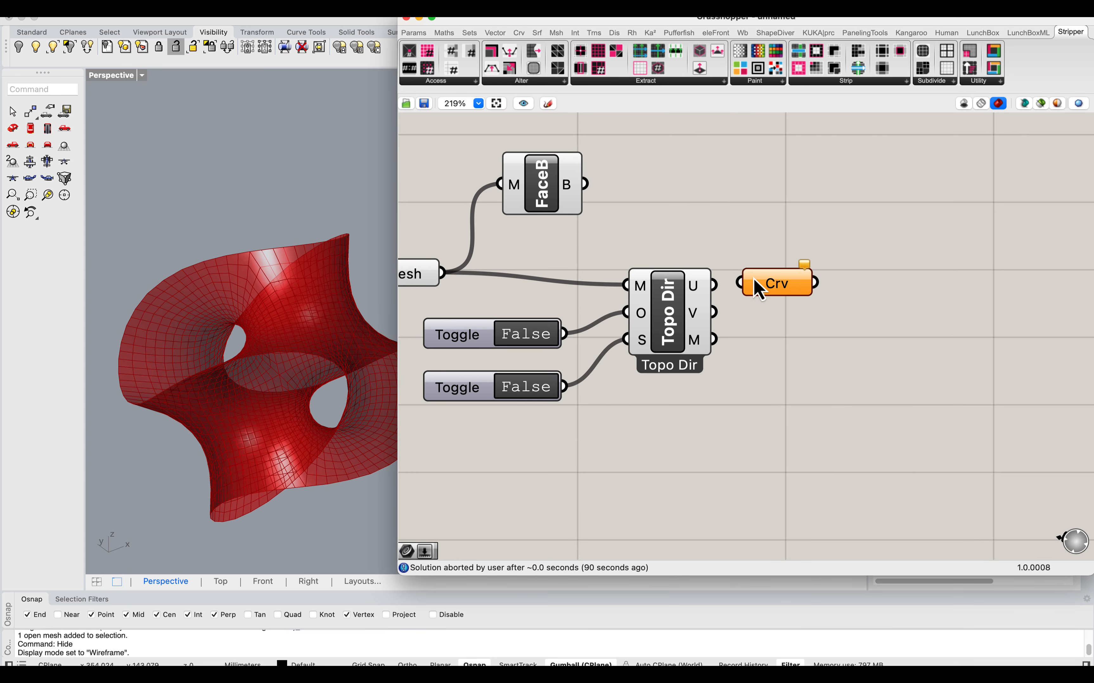
{"action": "left_click_drag", "start_coordinate": [713, 285], "coordinate": [813, 269]}
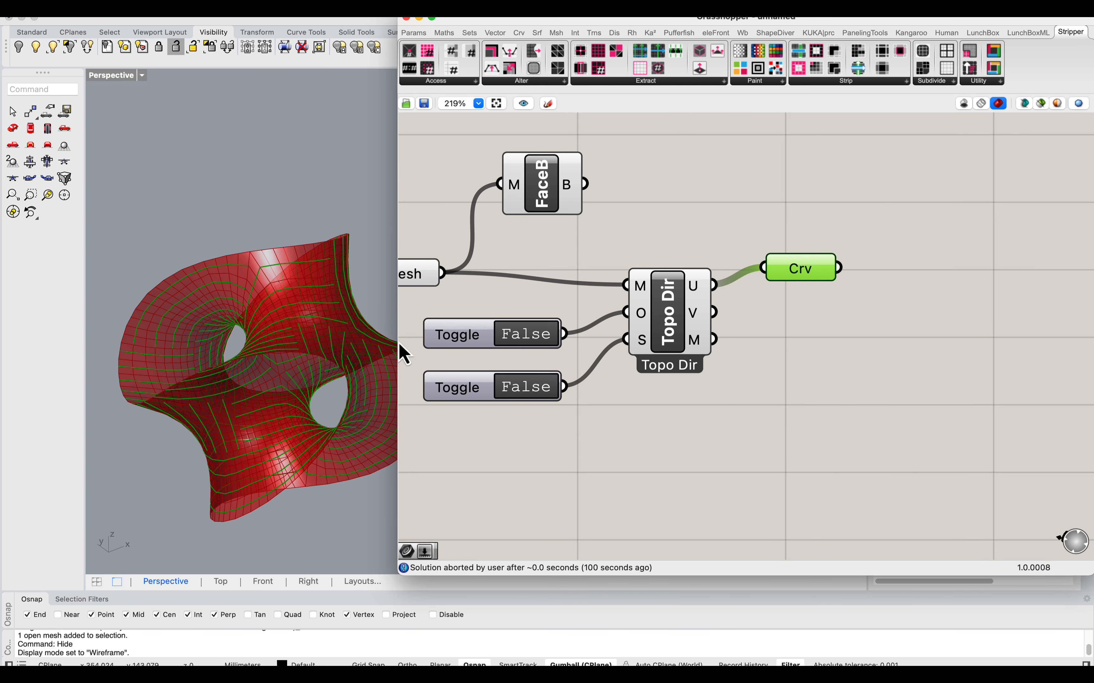
{"action": "right_click_drag", "start_coordinate": [396, 343], "coordinate": [319, 364]}
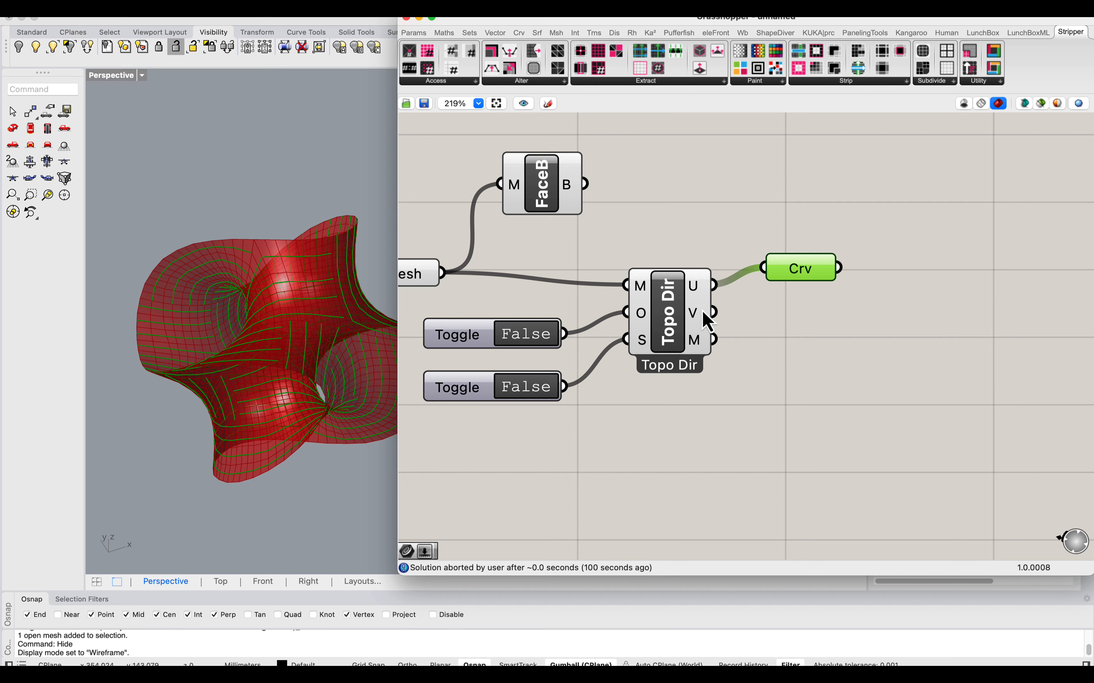
Step: Connect the Curve parameter to Topo Dir's V output instead of U and examine the curves on the surface
{"action": "left_click_drag", "start_coordinate": [713, 312], "coordinate": [791, 287]}
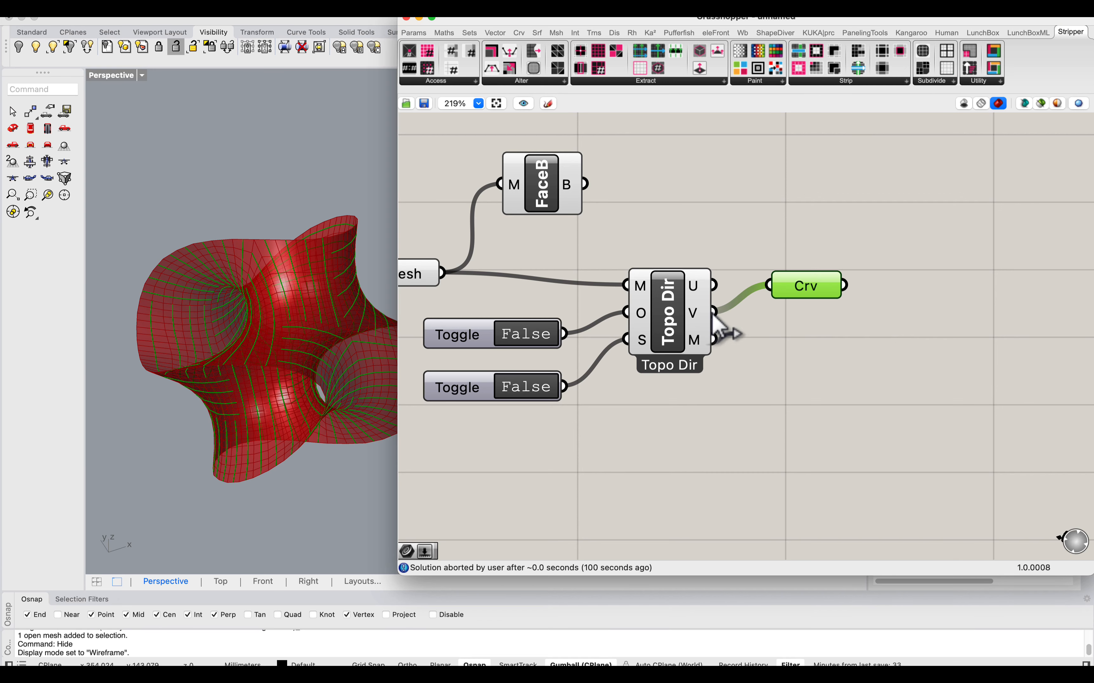
{"action": "right_click_drag", "start_coordinate": [332, 301], "coordinate": [234, 293]}
{"action": "scroll", "coordinate": [213, 253], "scroll_direction": "up", "scroll_amount": 5}
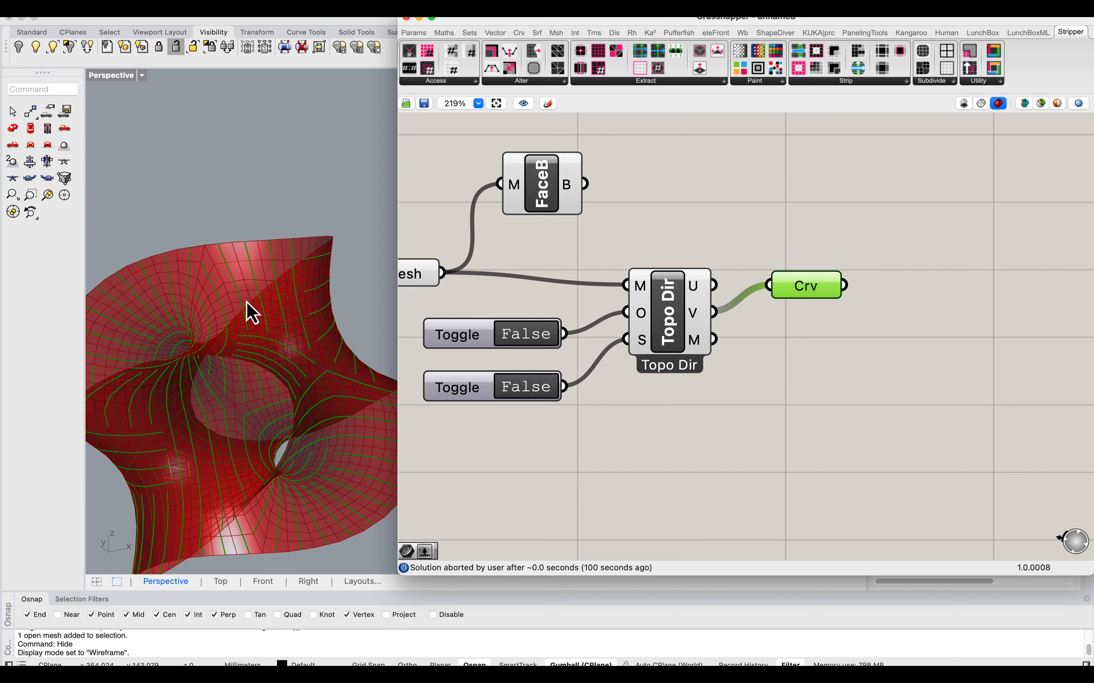
{"action": "scroll", "coordinate": [233, 259], "scroll_direction": "up", "scroll_amount": 5}
{"action": "scroll", "coordinate": [229, 259], "scroll_direction": "down", "scroll_amount": 5}
{"action": "scroll", "coordinate": [253, 329], "scroll_direction": "down", "scroll_amount": 6}
{"action": "right_click_drag", "start_coordinate": [294, 313], "coordinate": [343, 314]}
{"action": "mouse_move", "coordinate": [645, 322]}
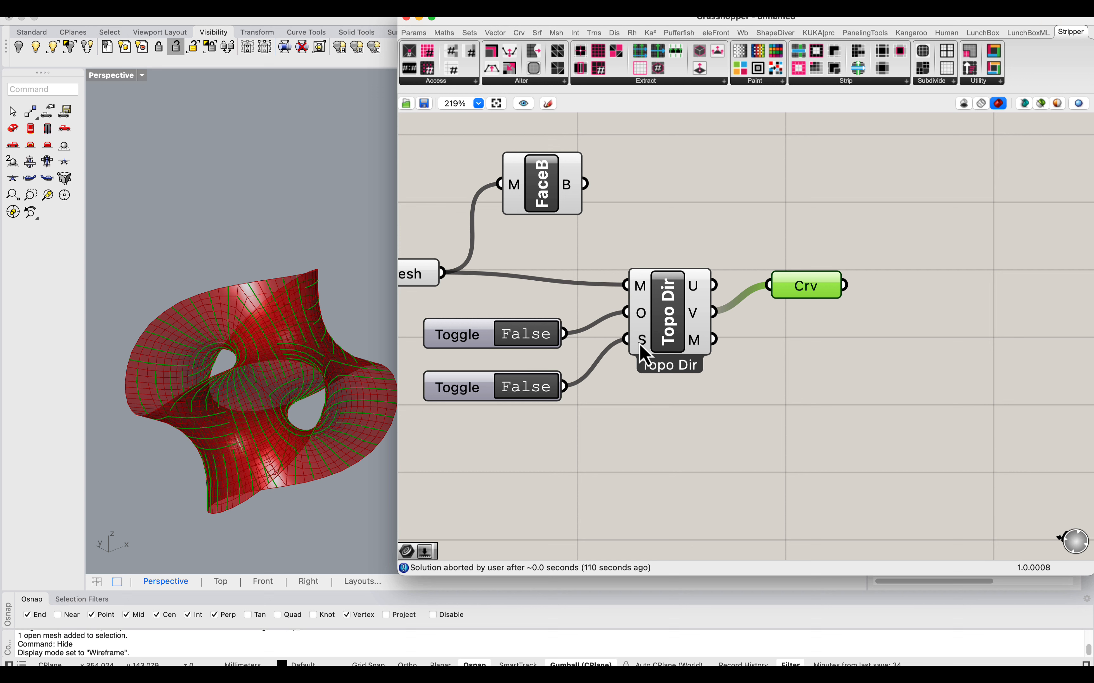
Step: Examine how the V direction curves run across the gyroid surface from several sides, up close and as a whole
{"action": "mouse_move", "coordinate": [640, 345]}
{"action": "right_click_drag", "start_coordinate": [303, 403], "coordinate": [347, 408]}
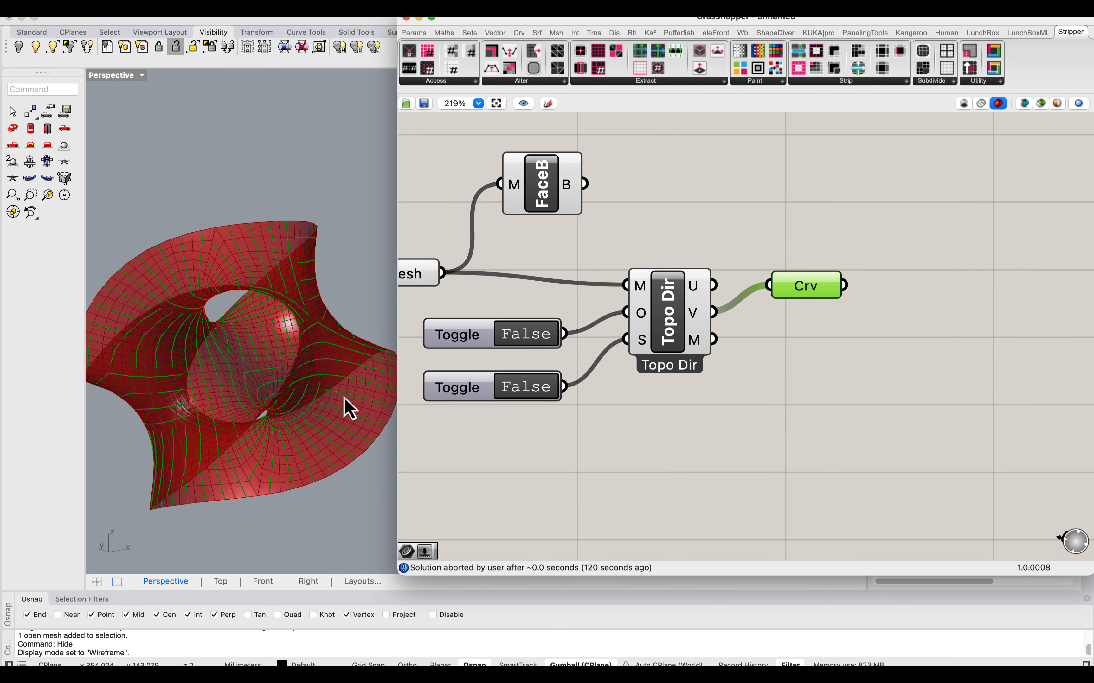
{"action": "scroll", "coordinate": [344, 397], "scroll_direction": "up", "scroll_amount": 2}
{"action": "scroll", "coordinate": [329, 398], "scroll_direction": "down", "scroll_amount": 2}
{"action": "right_click_drag", "start_coordinate": [269, 282], "coordinate": [242, 328]}
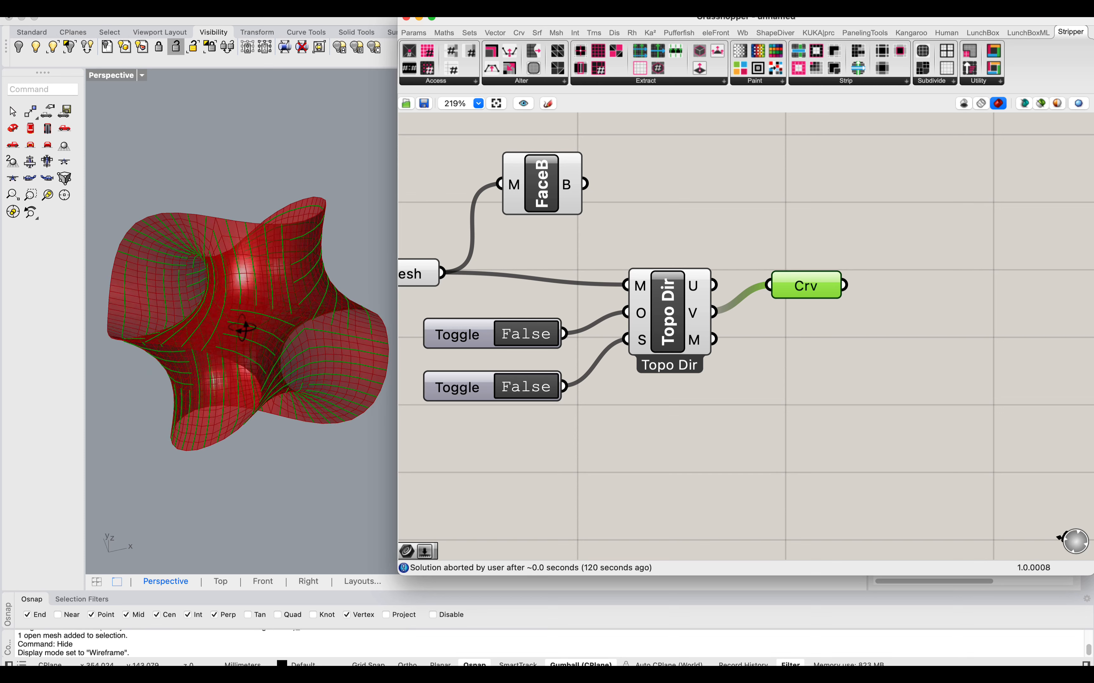
{"action": "scroll", "coordinate": [245, 296], "scroll_direction": "up", "scroll_amount": 3}
{"action": "scroll", "coordinate": [298, 285], "scroll_direction": "down", "scroll_amount": 1}
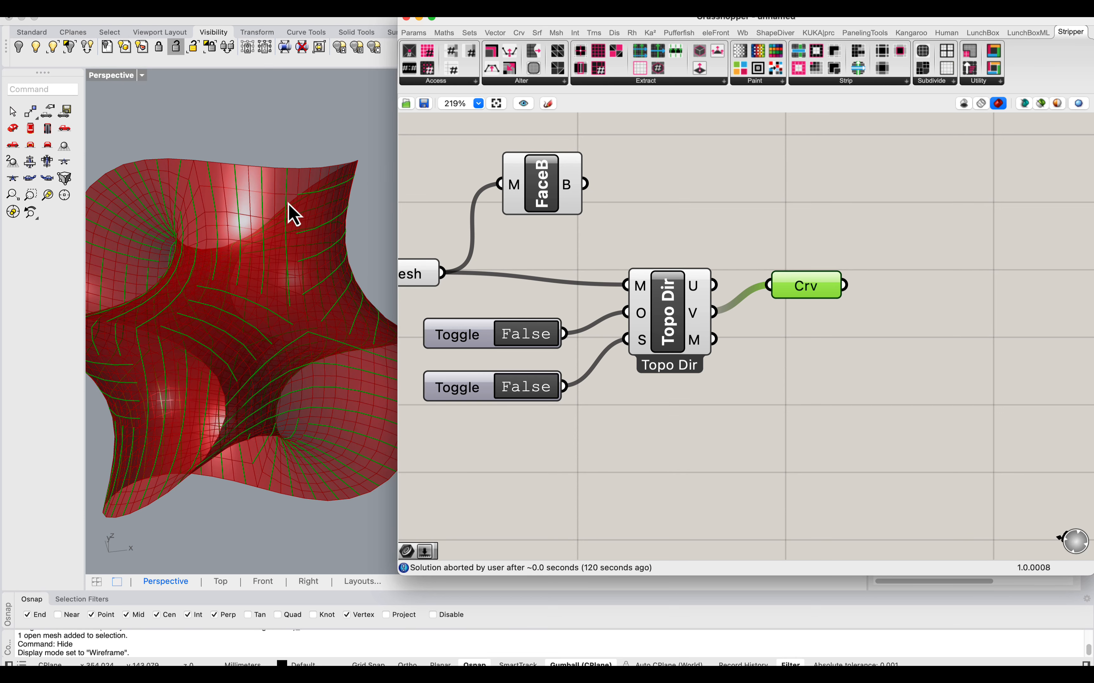
{"action": "right_click_drag", "start_coordinate": [232, 389], "coordinate": [296, 346]}
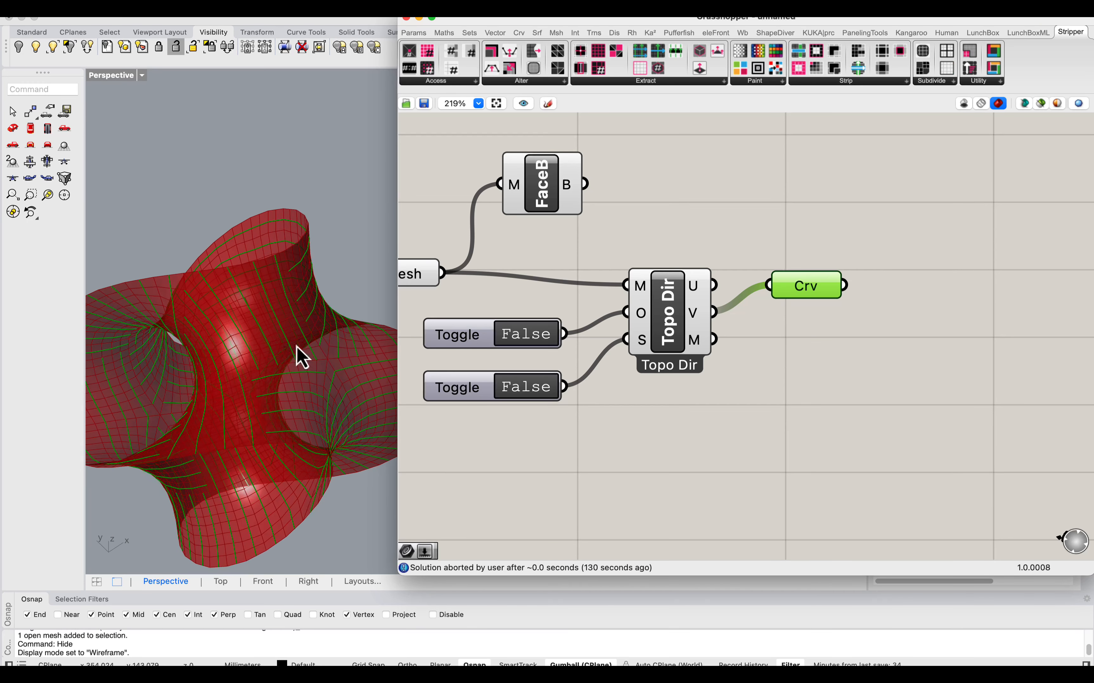
{"action": "right_click_drag", "start_coordinate": [279, 394], "coordinate": [254, 319]}
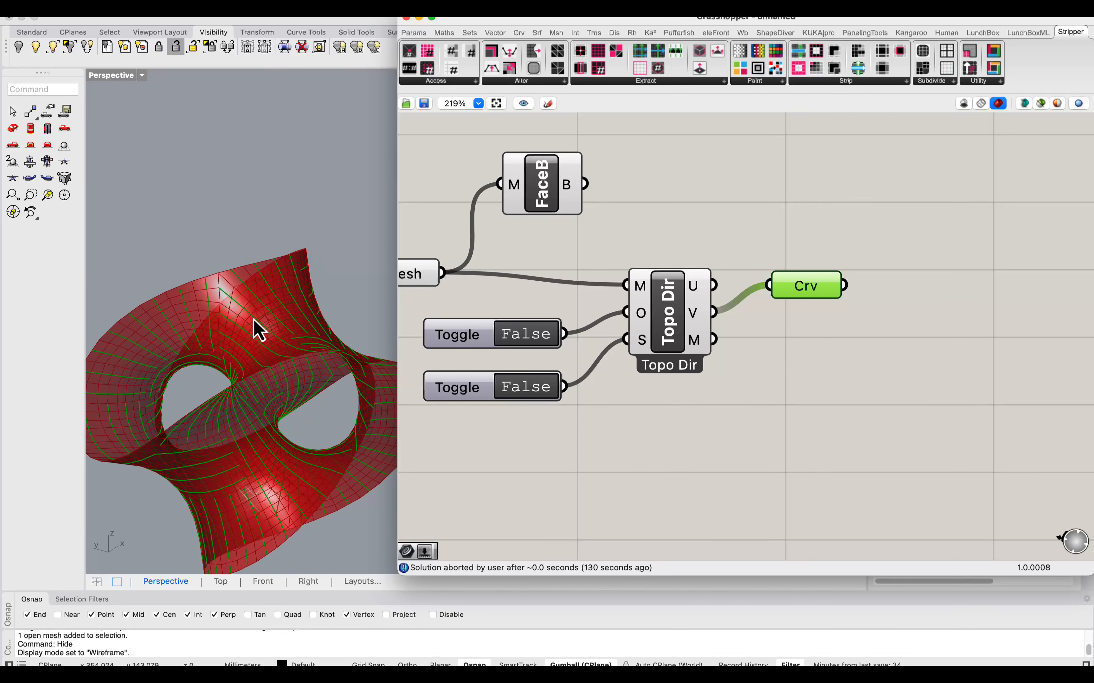
{"action": "scroll", "coordinate": [242, 367], "scroll_direction": "down", "scroll_amount": 2}
{"action": "right_click_drag", "start_coordinate": [243, 367], "coordinate": [263, 327]}
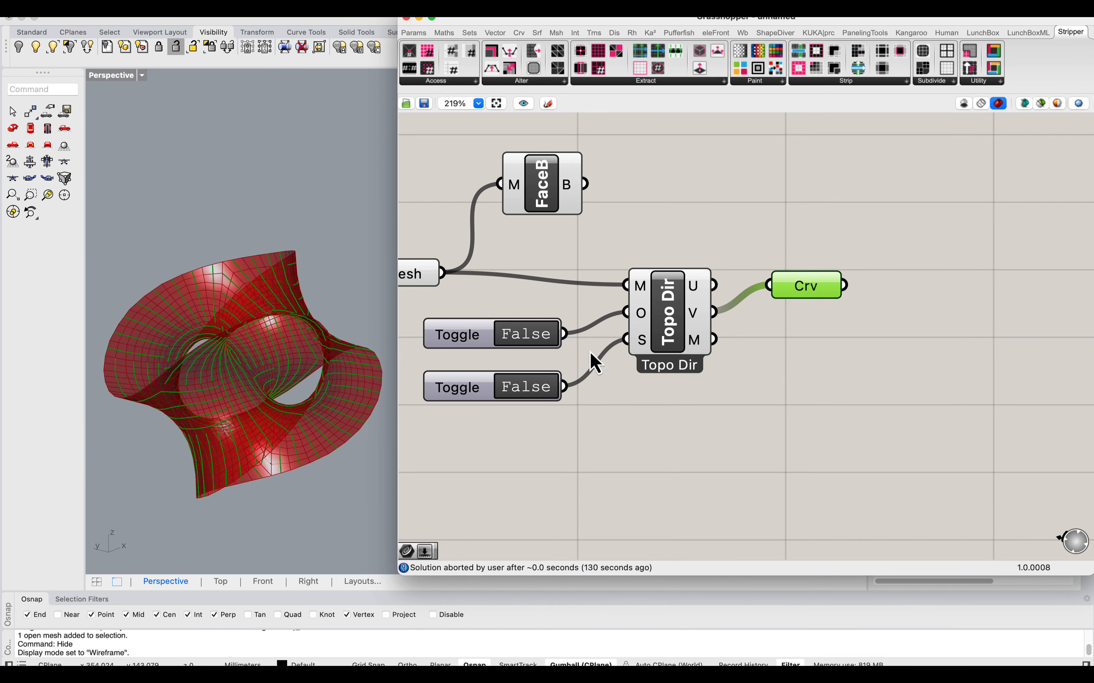
Step: Set the toggles feeding Topo Dir's O and S inputs to True and examine the reordered V curves
{"action": "double_click", "coordinate": [509, 338]}
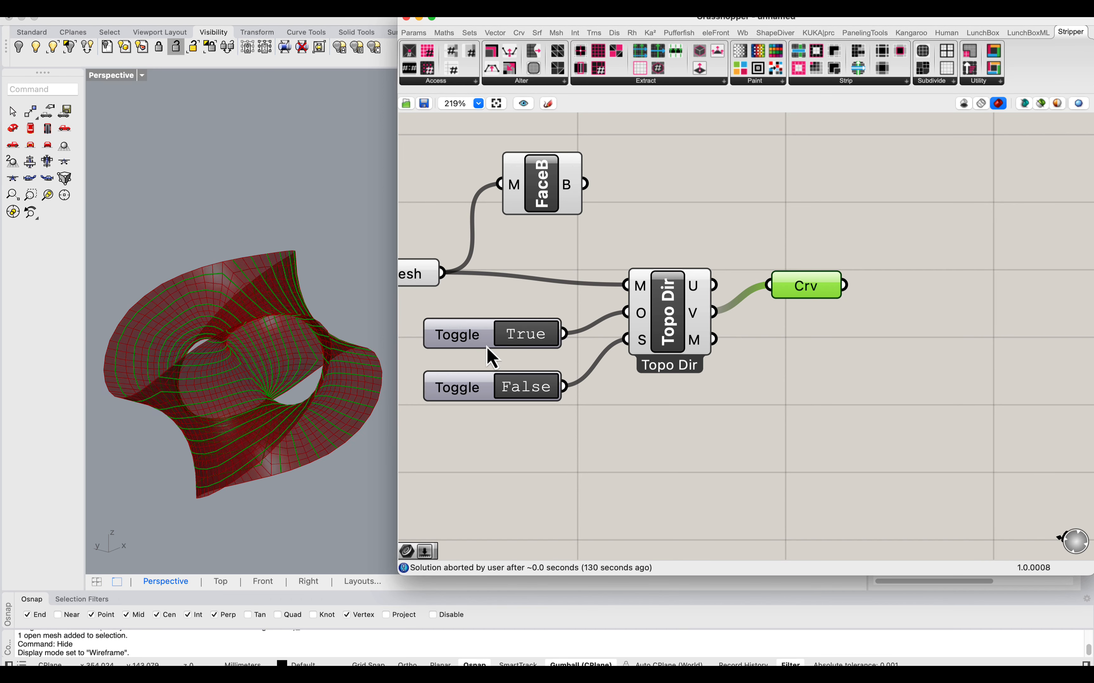
{"action": "double_click", "coordinate": [531, 392]}
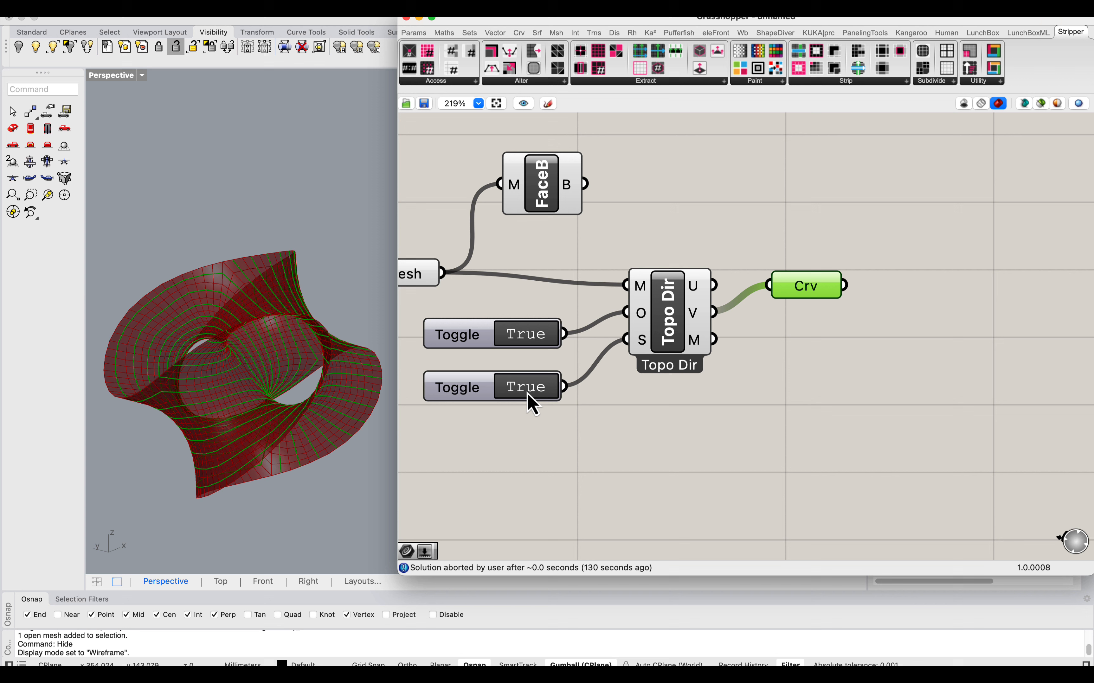
{"action": "double_click", "coordinate": [529, 343]}
{"action": "double_click", "coordinate": [527, 342]}
{"action": "double_click", "coordinate": [529, 338]}
{"action": "double_click", "coordinate": [536, 342]}
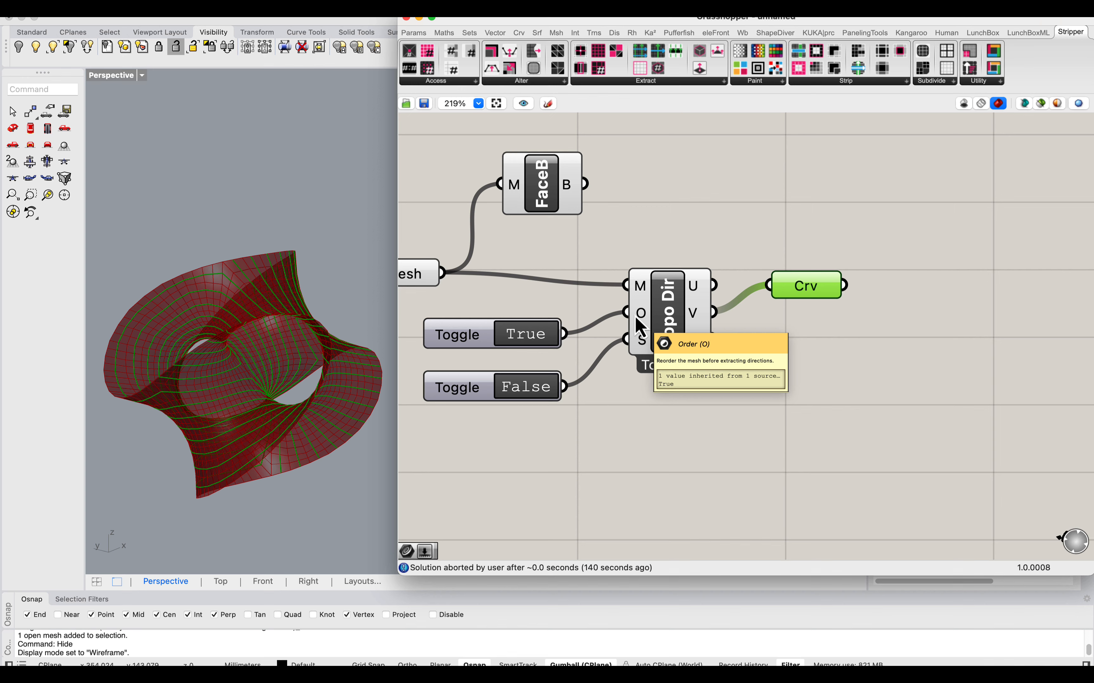
{"action": "right_click_drag", "start_coordinate": [345, 364], "coordinate": [295, 387]}
{"action": "scroll", "coordinate": [302, 315], "scroll_direction": "up", "scroll_amount": 4}
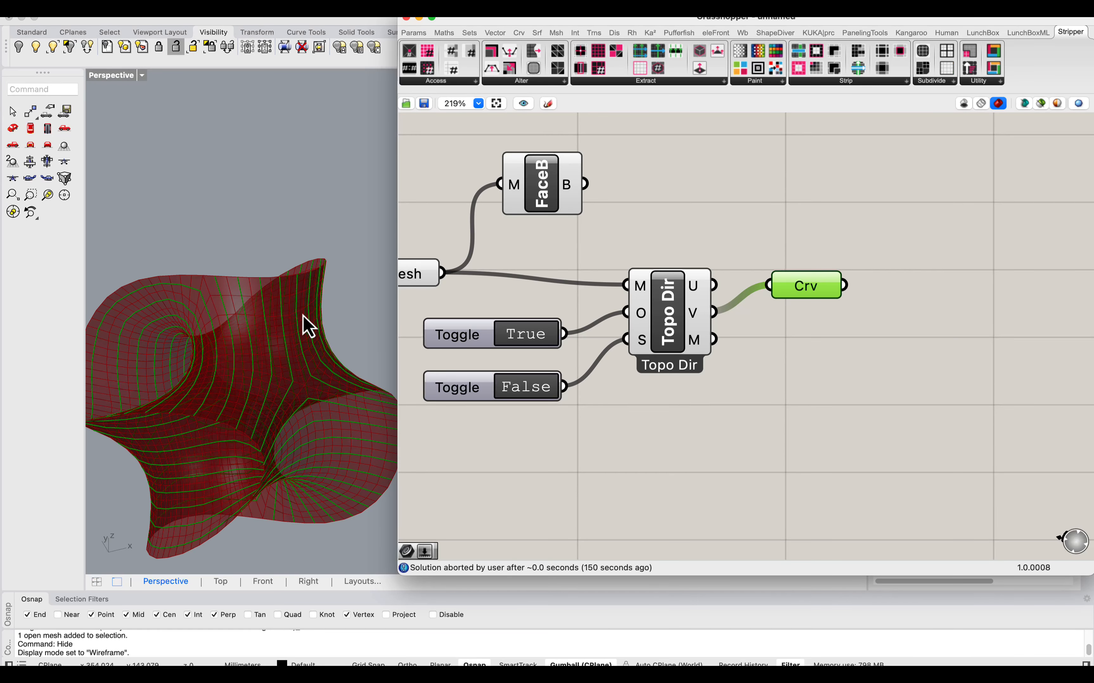
{"action": "right_click_drag", "start_coordinate": [254, 428], "coordinate": [305, 392]}
{"action": "scroll", "coordinate": [266, 382], "scroll_direction": "down", "scroll_amount": 4}
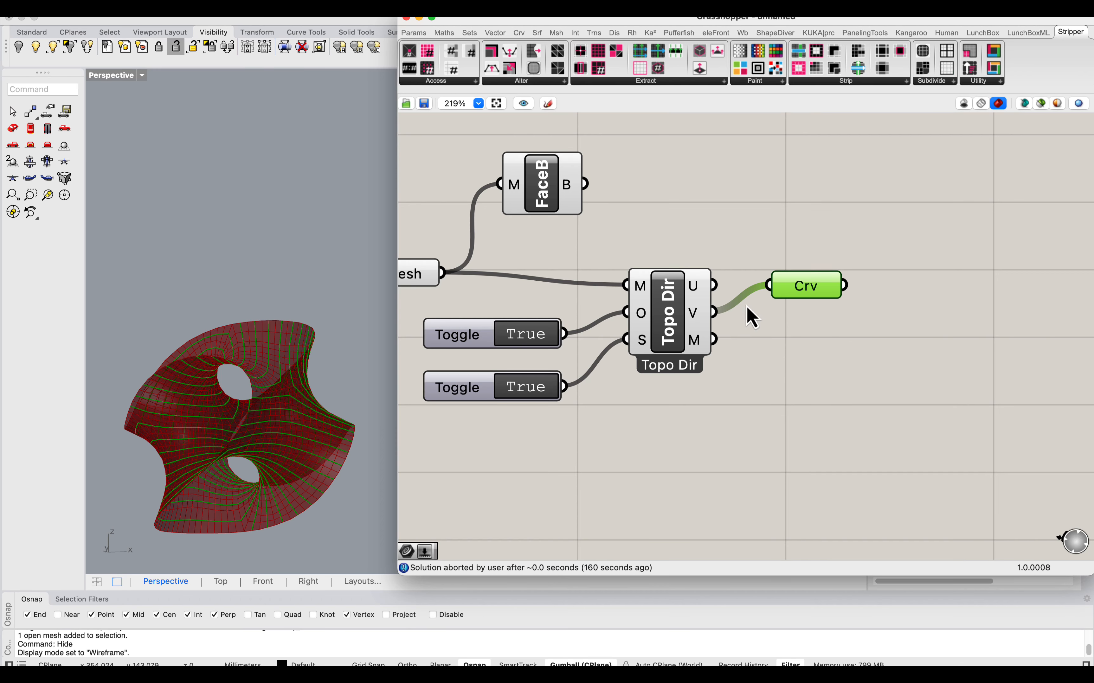
Step: Duplicate the Curve parameter, connect the copy above it to Topo Dir's U output, and examine the U curves on the surface
{"action": "mouse_move", "coordinate": [798, 288]}
{"action": "left_click_drag", "start_coordinate": [805, 292], "coordinate": [803, 261]}
{"action": "key", "text": "super+c"}
{"action": "key", "text": "super+v"}
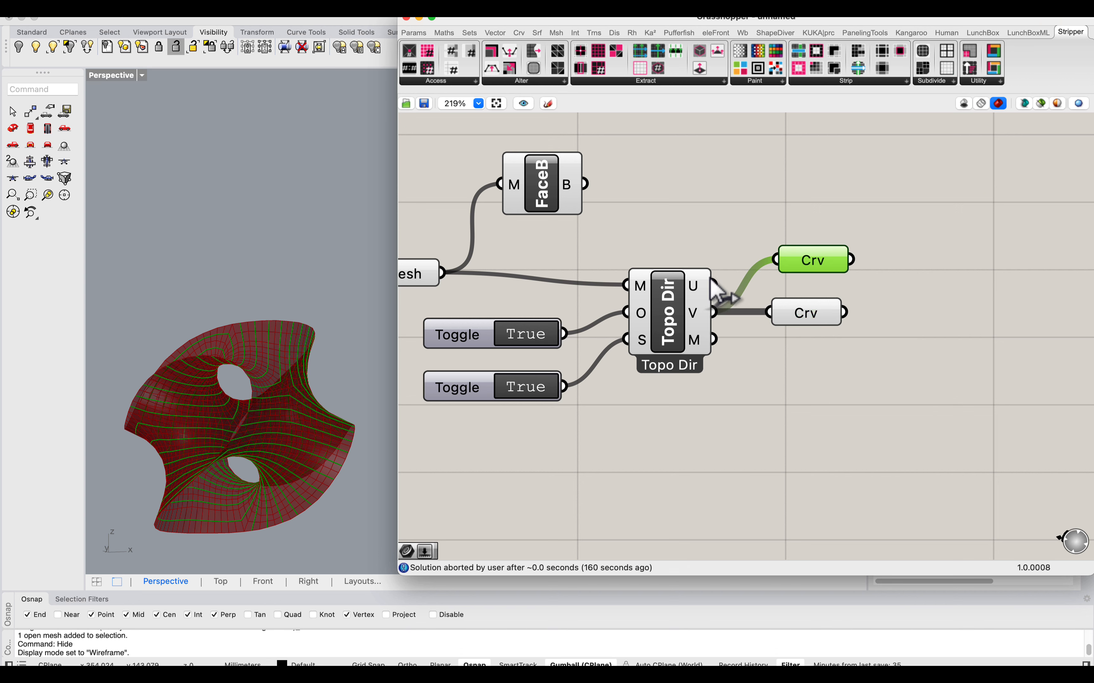
{"action": "left_click_drag", "start_coordinate": [713, 283], "coordinate": [790, 255]}
{"action": "mouse_move", "coordinate": [813, 265]}
{"action": "left_mouse_down"}
{"action": "mouse_move", "coordinate": [825, 325]}
{"action": "mouse_move", "coordinate": [829, 281]}
{"action": "left_mouse_up"}
{"action": "left_click", "coordinate": [817, 243]}
{"action": "left_click", "coordinate": [809, 276]}
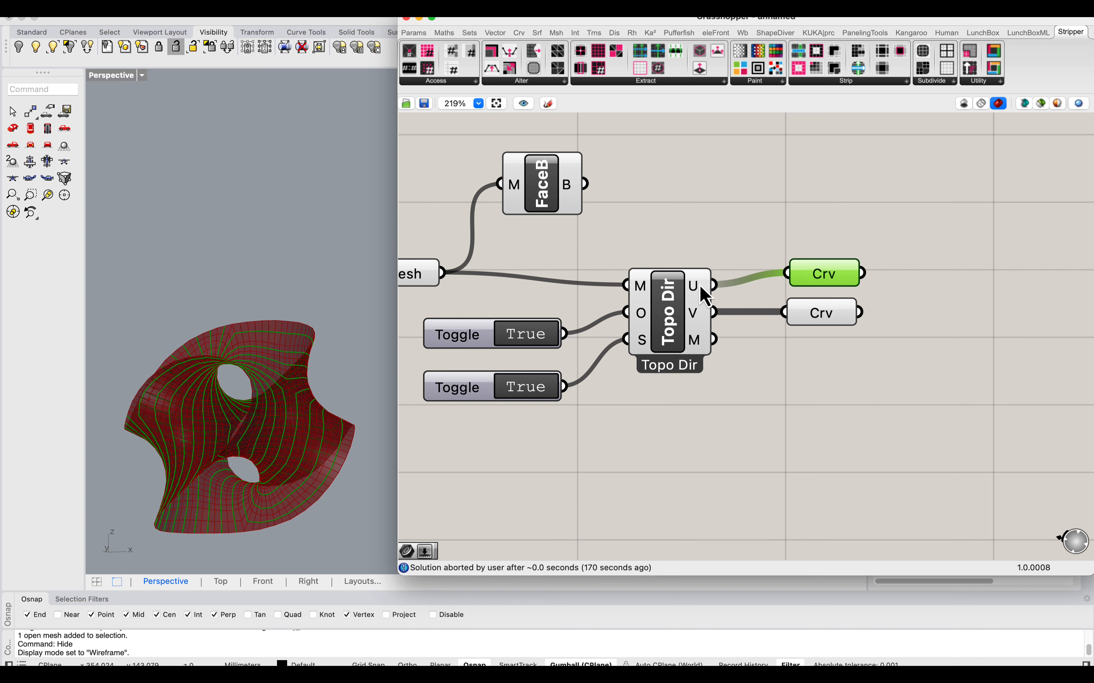
{"action": "right_click_drag", "start_coordinate": [284, 427], "coordinate": [322, 441]}
{"action": "scroll", "coordinate": [326, 450], "scroll_direction": "up", "scroll_amount": 5}
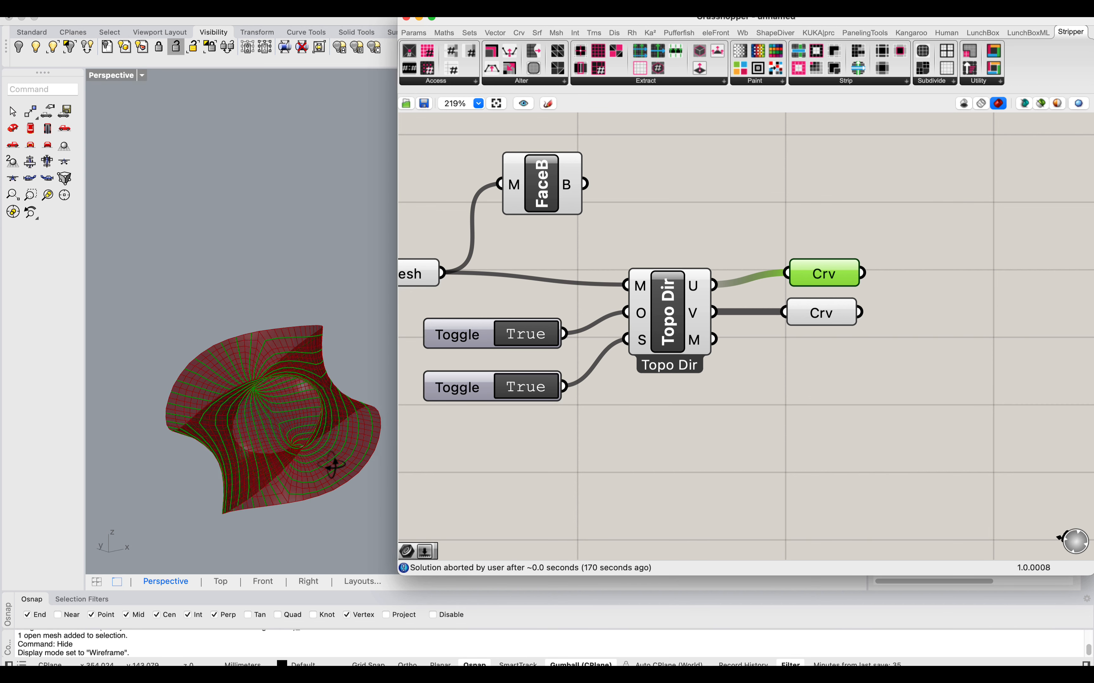
Step: Add Stripper's Strip Via Directionals component beside the two Curve parameters
{"action": "scroll", "coordinate": [593, 342], "scroll_direction": "right", "scroll_amount": 5}
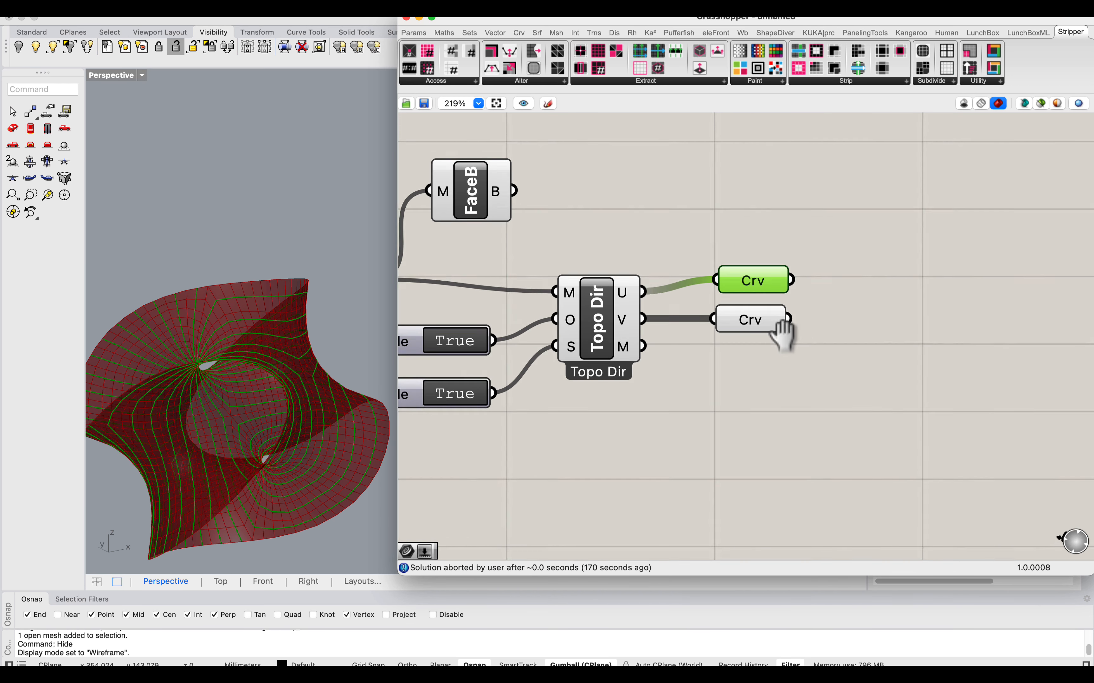
{"action": "double_click", "coordinate": [857, 283]}
{"action": "type", "text": "dir"}
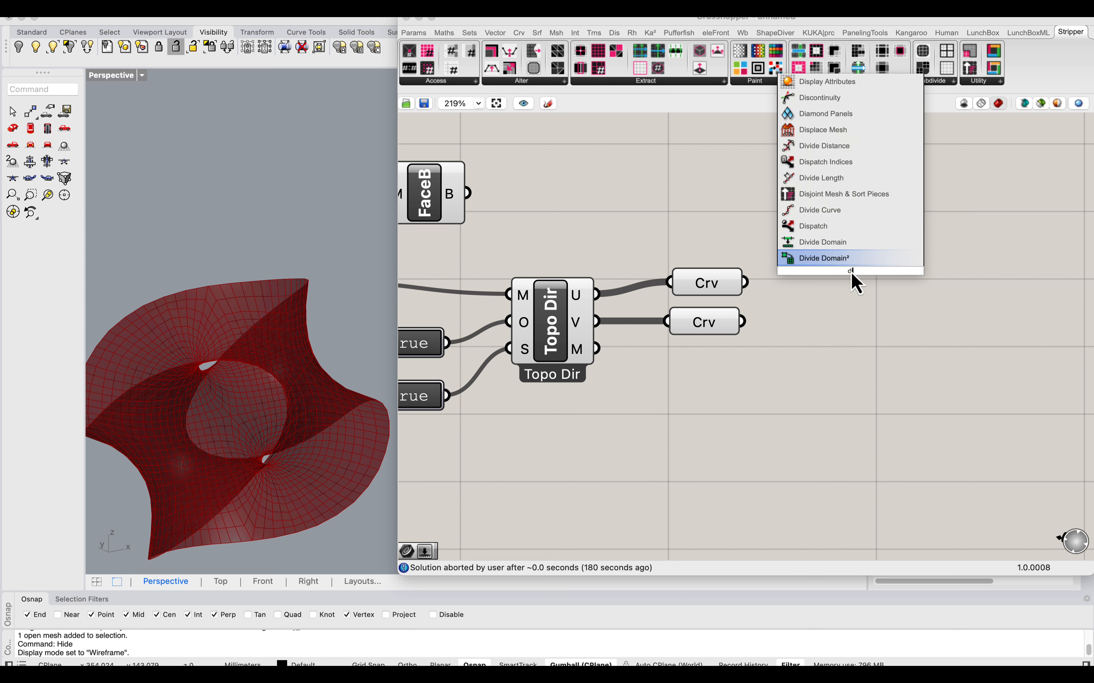
{"action": "type", "text": " str"}
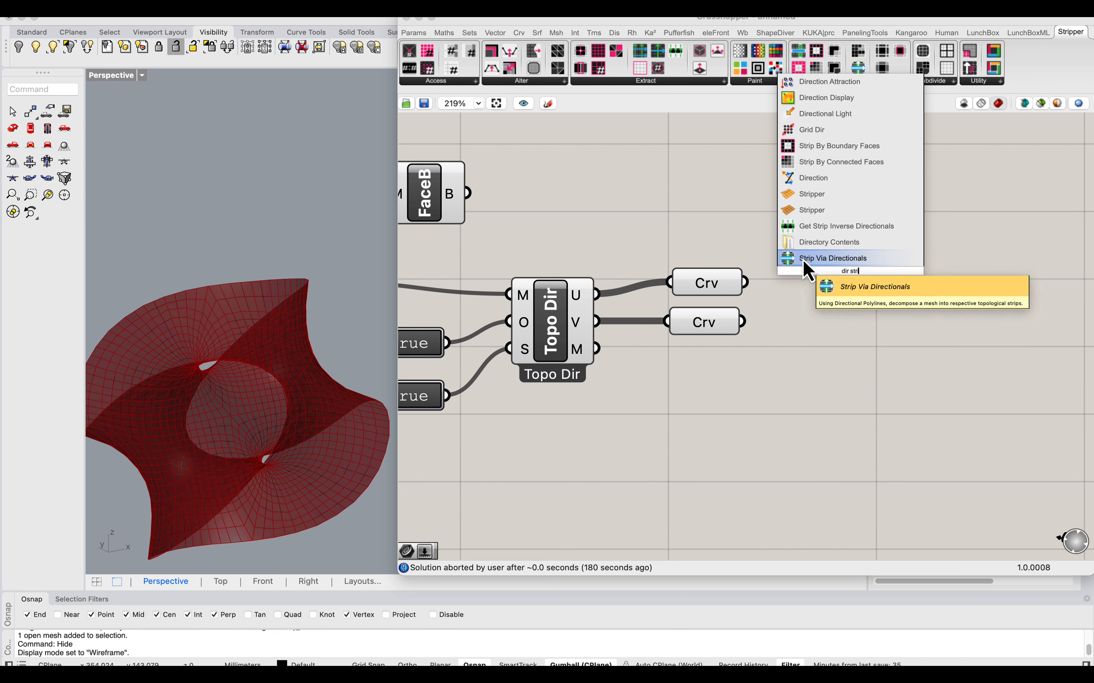
{"action": "left_click", "coordinate": [813, 259]}
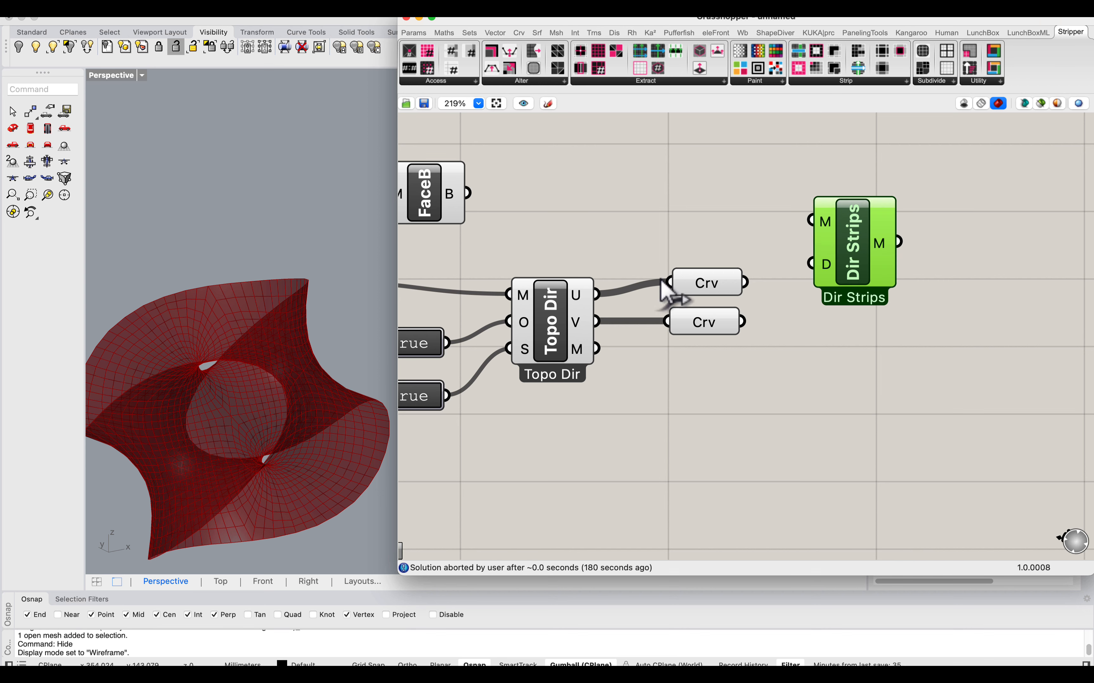
Step: Connect Topo Dir's sorted mesh output M to Dir Strips' M input and the U Curve parameter to its D input
{"action": "right_click_drag", "start_coordinate": [545, 232], "coordinate": [612, 251]}
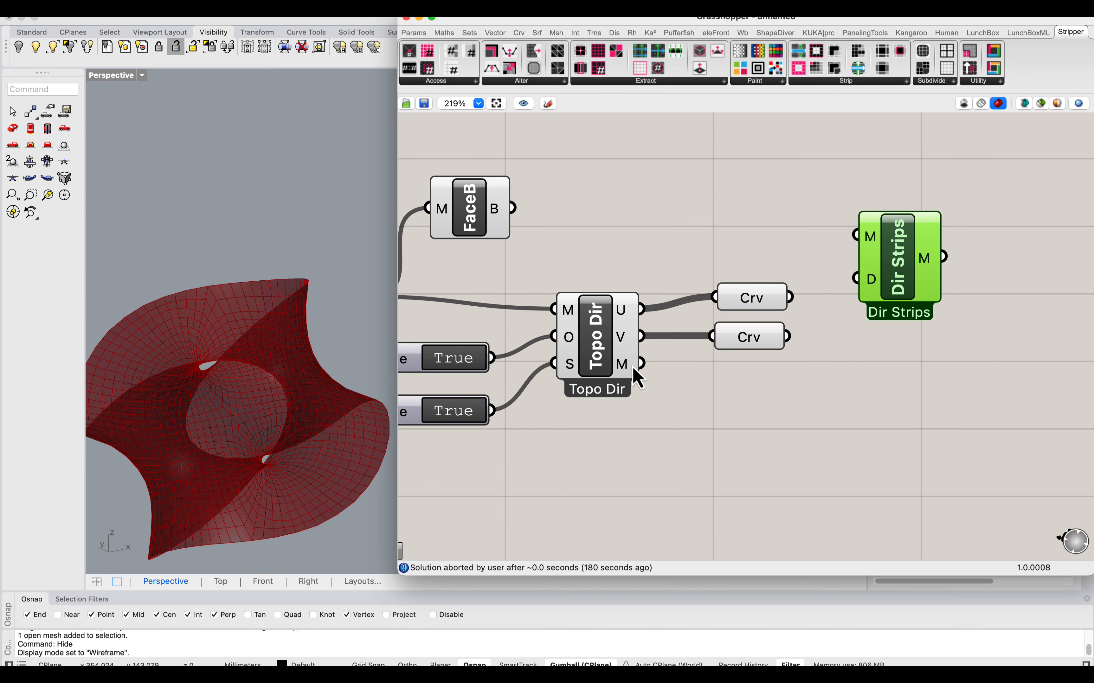
{"action": "mouse_move", "coordinate": [632, 376]}
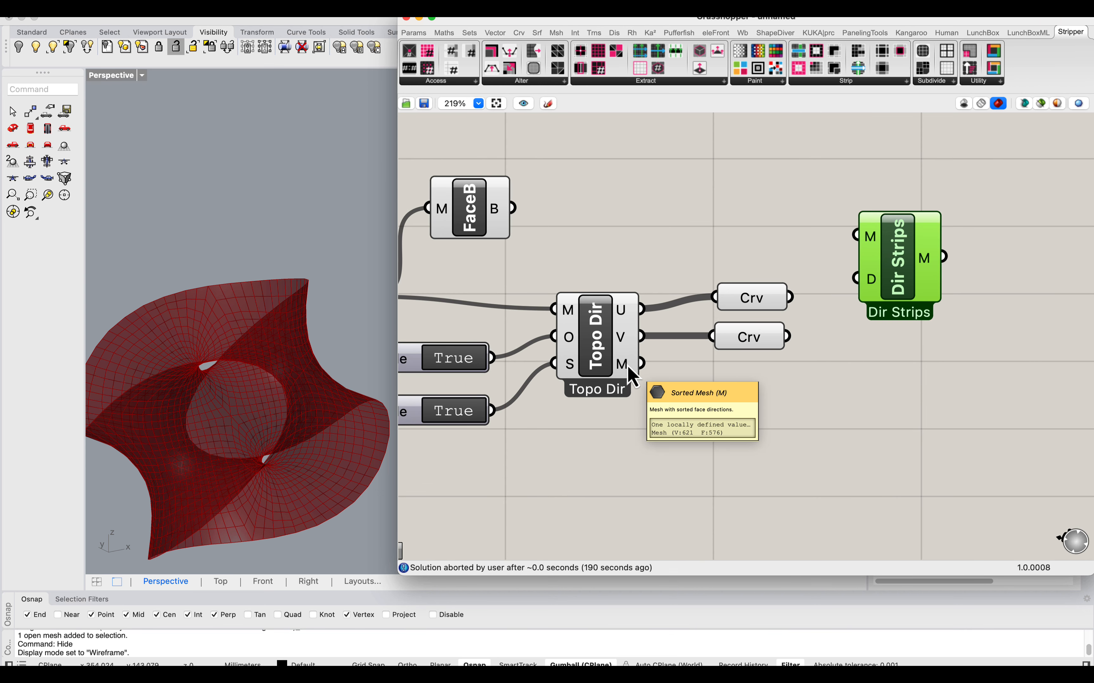
{"action": "left_click_drag", "start_coordinate": [629, 367], "coordinate": [856, 234]}
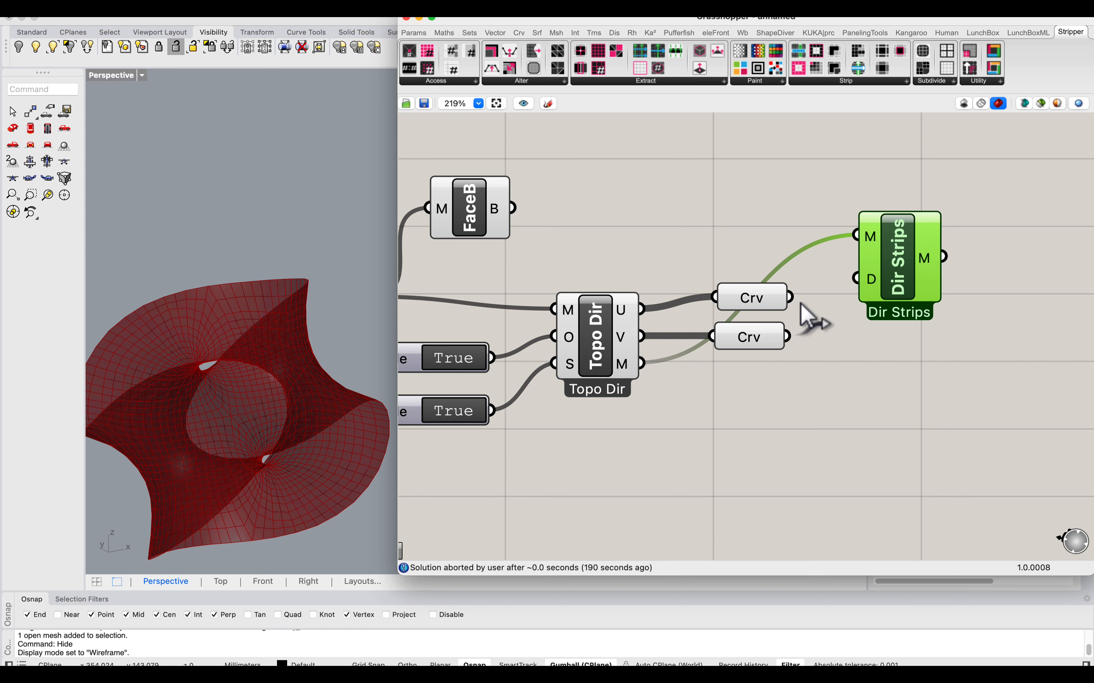
{"action": "left_click_drag", "start_coordinate": [790, 297], "coordinate": [857, 278]}
{"action": "left_click", "coordinate": [739, 306]}
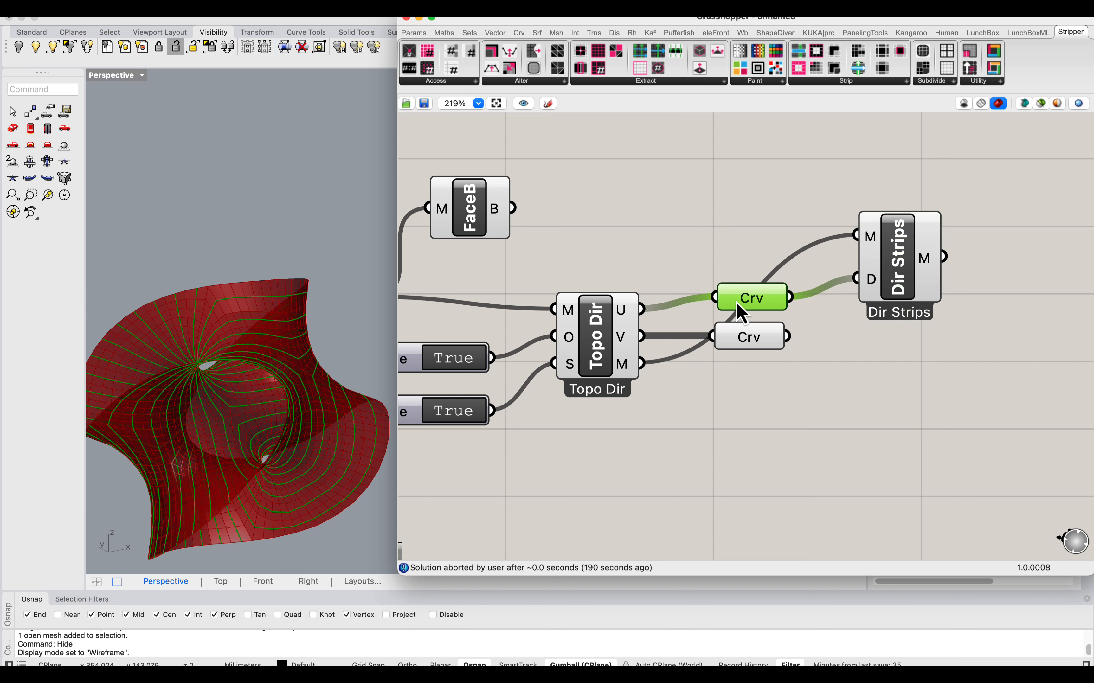
{"action": "mouse_move", "coordinate": [738, 308]}
{"action": "left_click", "coordinate": [897, 271]}
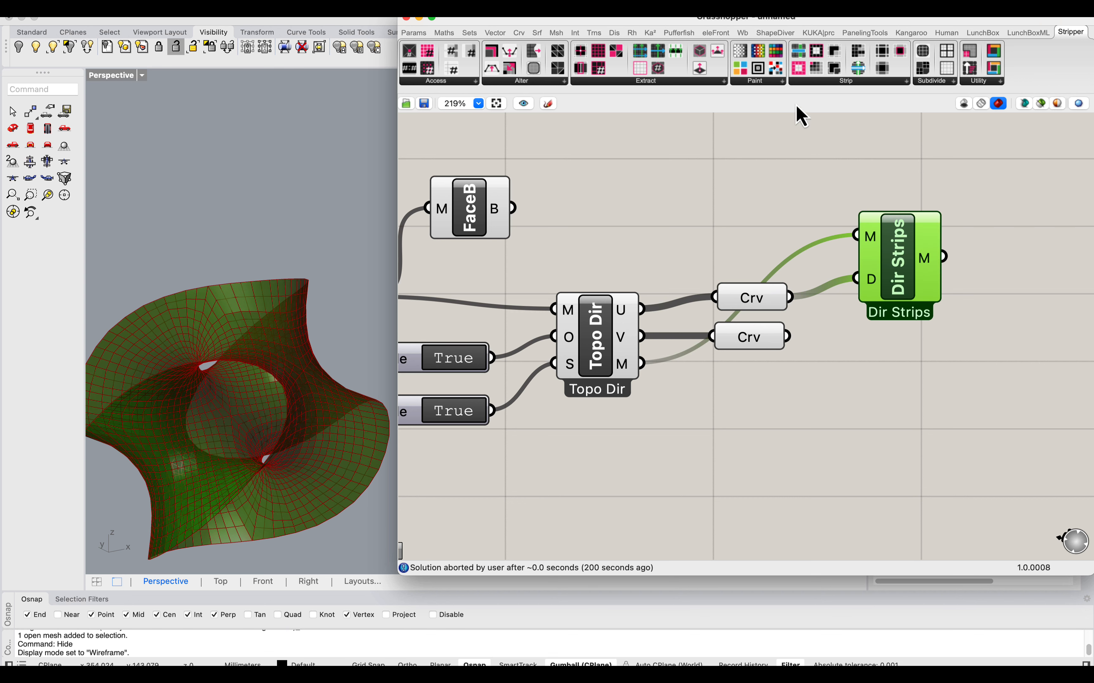
{"action": "left_click", "coordinate": [768, 9]}
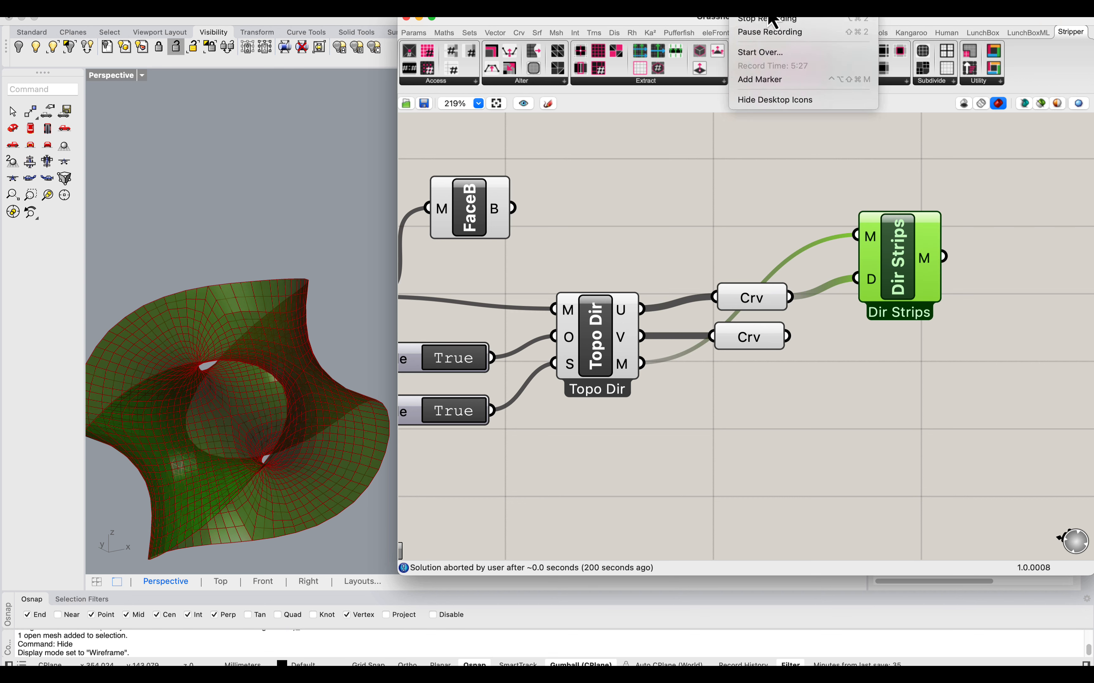
{"action": "left_click", "coordinate": [764, 34]}
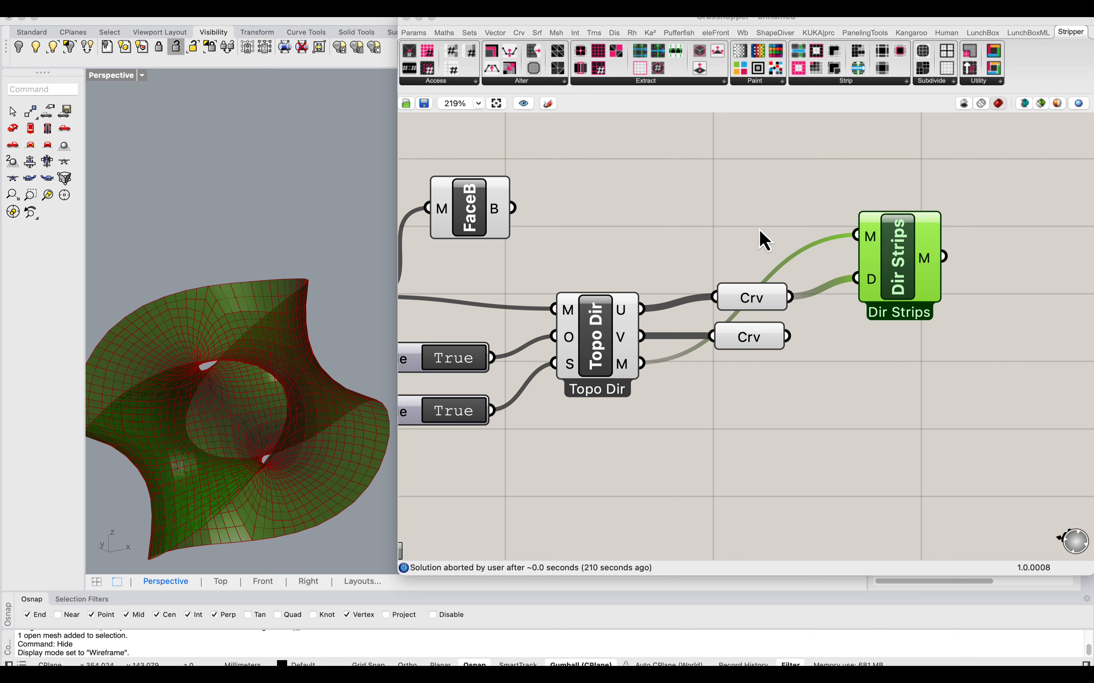
{"action": "left_click", "coordinate": [844, 248]}
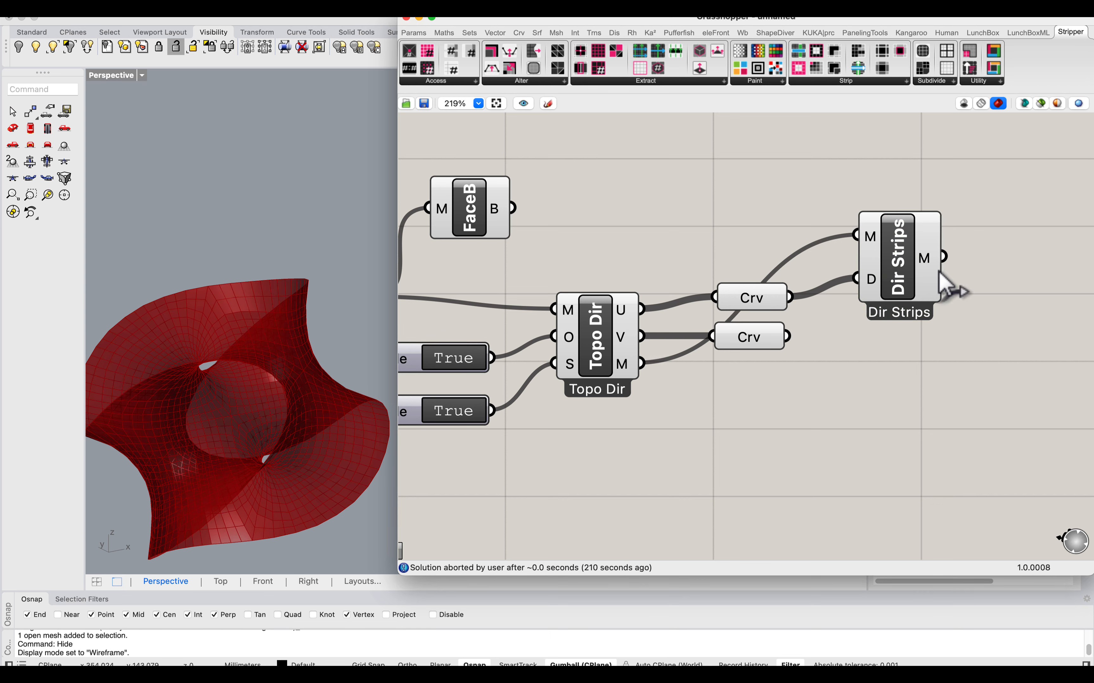
Step: Bake the Dir Strips meshes to the Default layer
{"action": "left_click", "coordinate": [905, 253]}
{"action": "right_click_drag", "start_coordinate": [370, 333], "coordinate": [358, 346]}
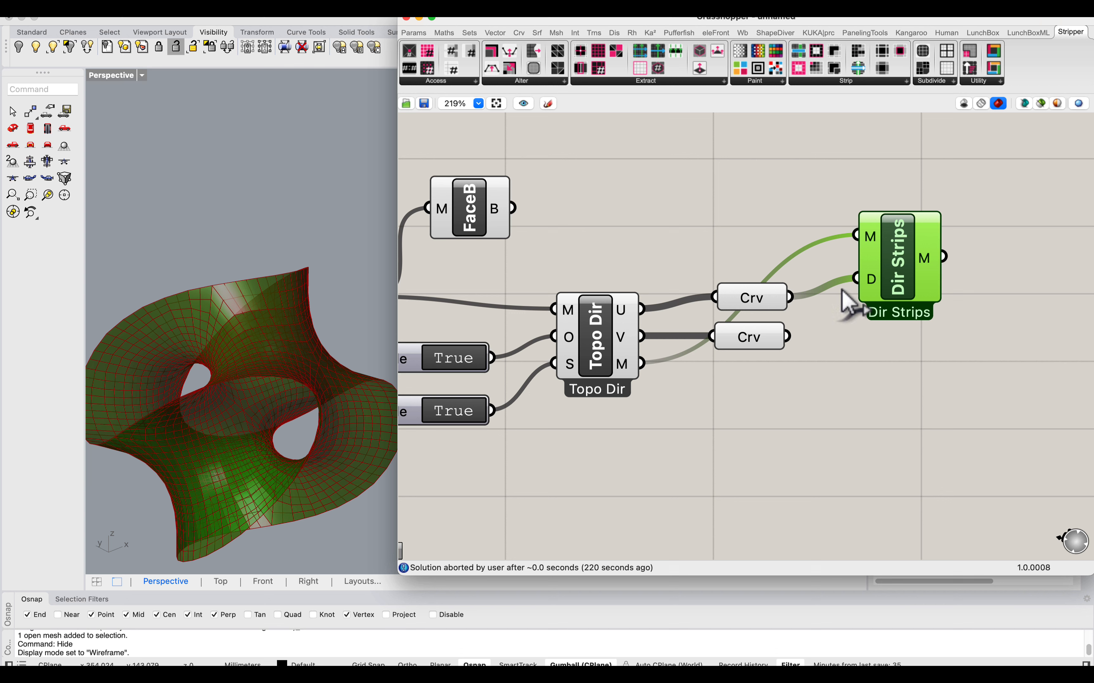
{"action": "right_click_drag", "start_coordinate": [259, 276], "coordinate": [209, 302]}
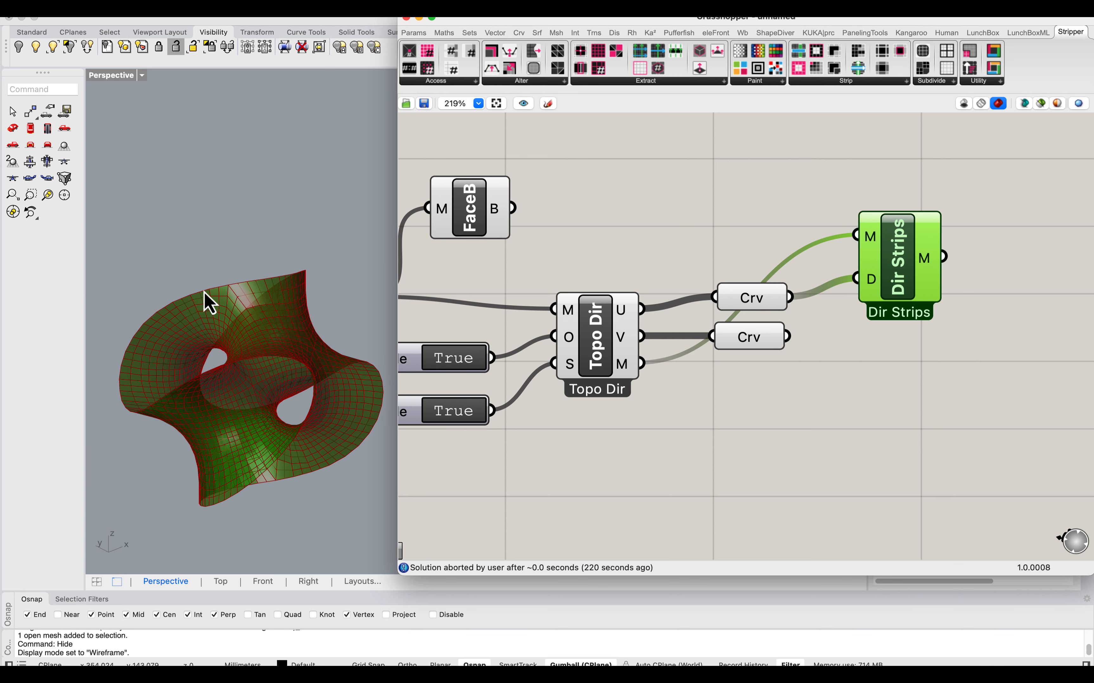
{"action": "right_click", "coordinate": [908, 260]}
{"action": "left_click", "coordinate": [943, 307]}
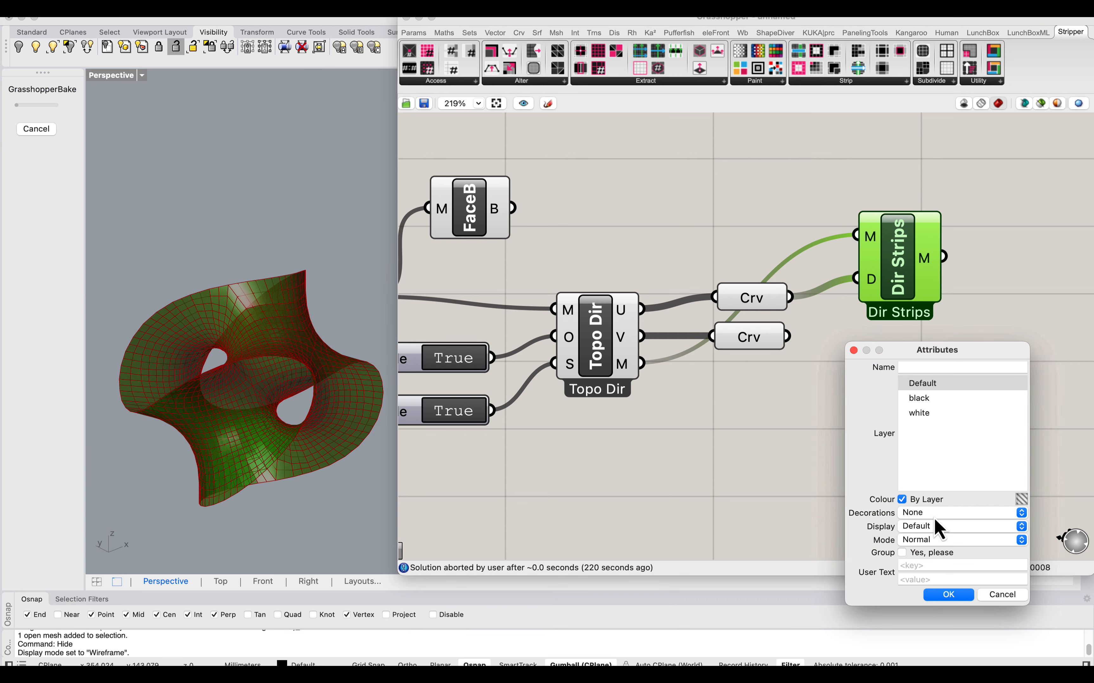
{"action": "left_click", "coordinate": [948, 595]}
Step: Examine individual baked mesh strips by selecting them one after another along the surface's upper edge
{"action": "right_click_drag", "start_coordinate": [264, 306], "coordinate": [198, 298]}
{"action": "left_click", "coordinate": [217, 279]}
{"action": "left_click", "coordinate": [193, 289]}
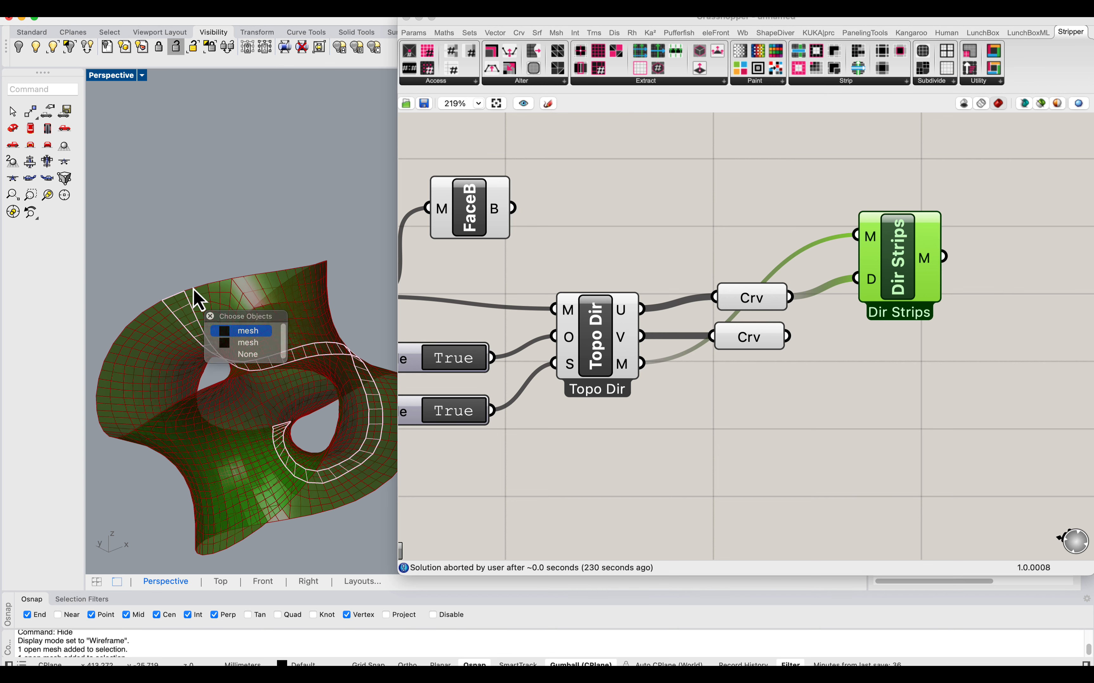
{"action": "left_click", "coordinate": [176, 293]}
{"action": "left_click", "coordinate": [138, 315]}
{"action": "left_click", "coordinate": [163, 303]}
Step: Delete all the baked mesh strips from the Rhino model
{"action": "scroll", "coordinate": [303, 363], "scroll_direction": "down", "scroll_amount": 3}
{"action": "mouse_move", "coordinate": [303, 362]}
{"action": "right_mouse_down"}
{"action": "mouse_move", "coordinate": [296, 382]}
{"action": "mouse_move", "coordinate": [313, 361]}
{"action": "right_mouse_up"}
{"action": "scroll", "coordinate": [314, 361], "scroll_direction": "down", "scroll_amount": 4}
{"action": "left_click_drag", "start_coordinate": [377, 470], "coordinate": [203, 307]}
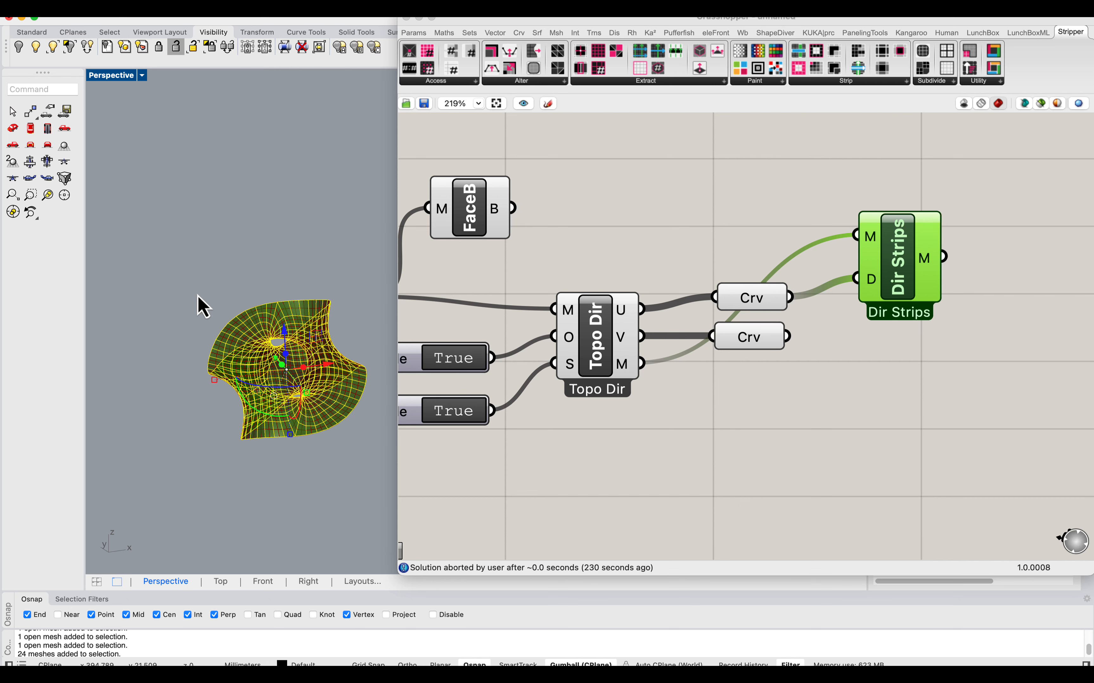
{"action": "key", "text": "Delete"}
{"action": "scroll", "coordinate": [290, 335], "scroll_direction": "up", "scroll_amount": 3}
{"action": "scroll", "coordinate": [244, 372], "scroll_direction": "down", "scroll_amount": 3}
{"action": "scroll", "coordinate": [266, 350], "scroll_direction": "up", "scroll_amount": 3}
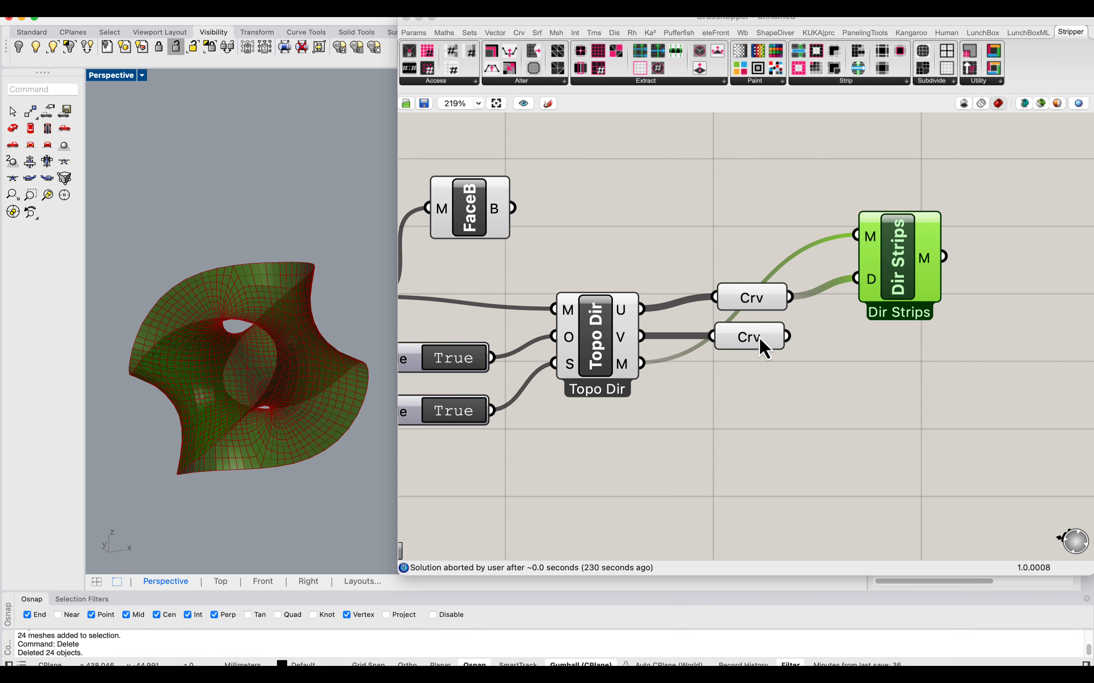
Step: Add a Smooth Mesh Boundary Edges component and connect Dir Strips' M output to its M input
{"action": "scroll", "coordinate": [770, 330], "scroll_direction": "right", "scroll_amount": 5}
{"action": "left_click", "coordinate": [797, 286]}
{"action": "double_click", "coordinate": [797, 286]}
{"action": "type", "text": "smo"}
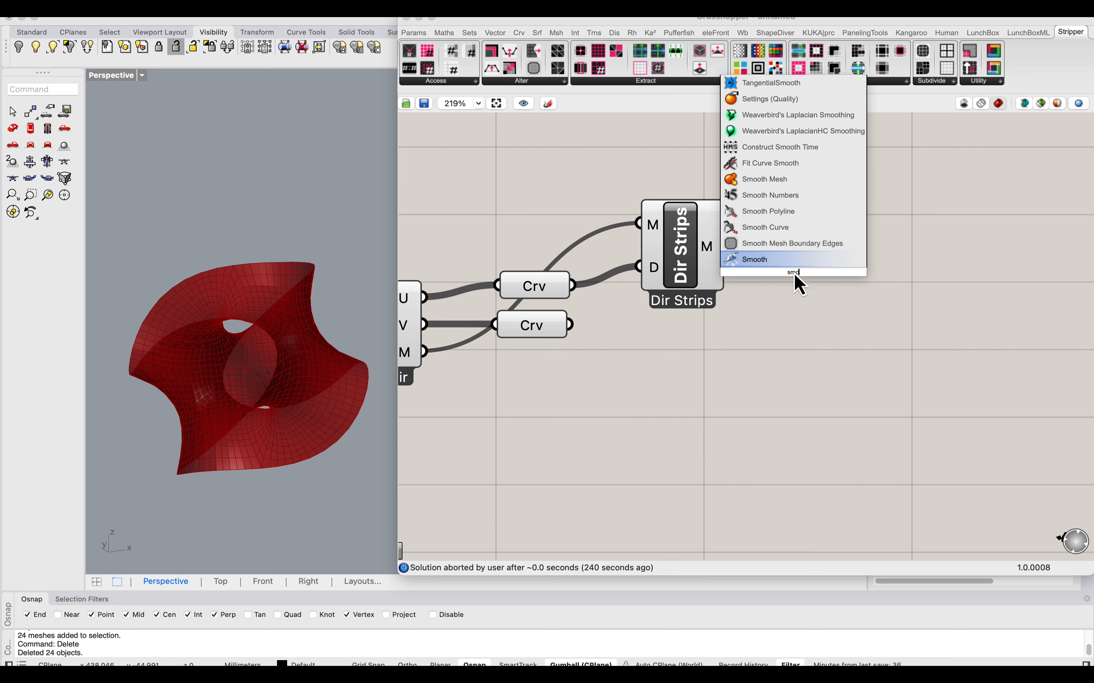
{"action": "type", "text": "oth"}
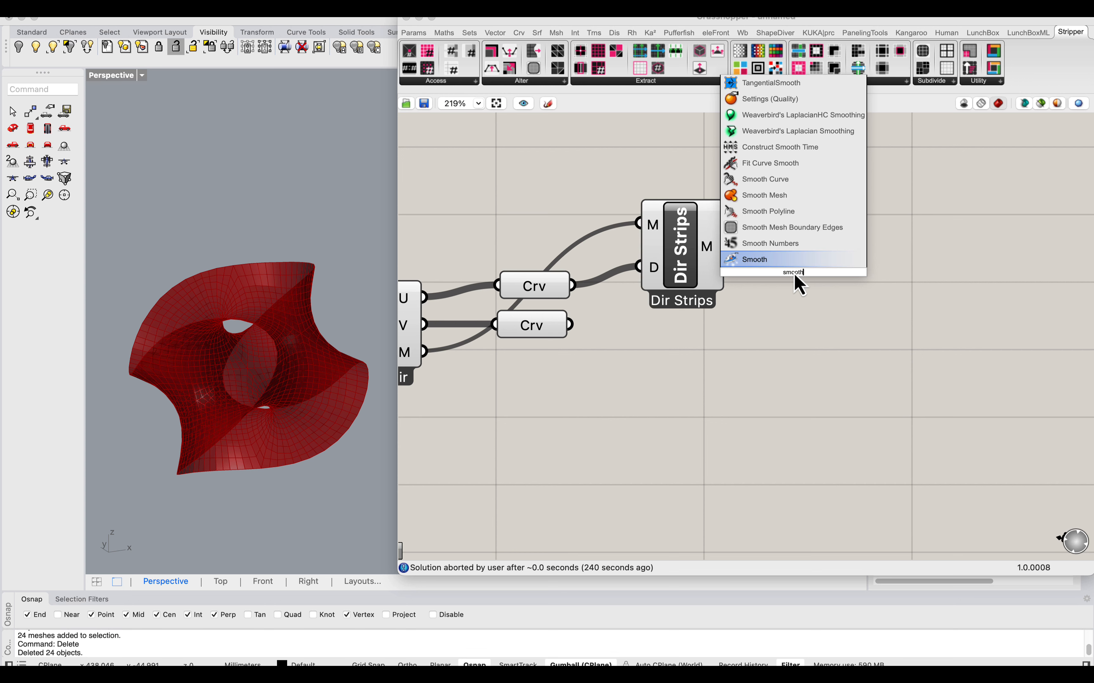
{"action": "left_click", "coordinate": [786, 227]}
{"action": "left_click_drag", "start_coordinate": [773, 223], "coordinate": [837, 233]}
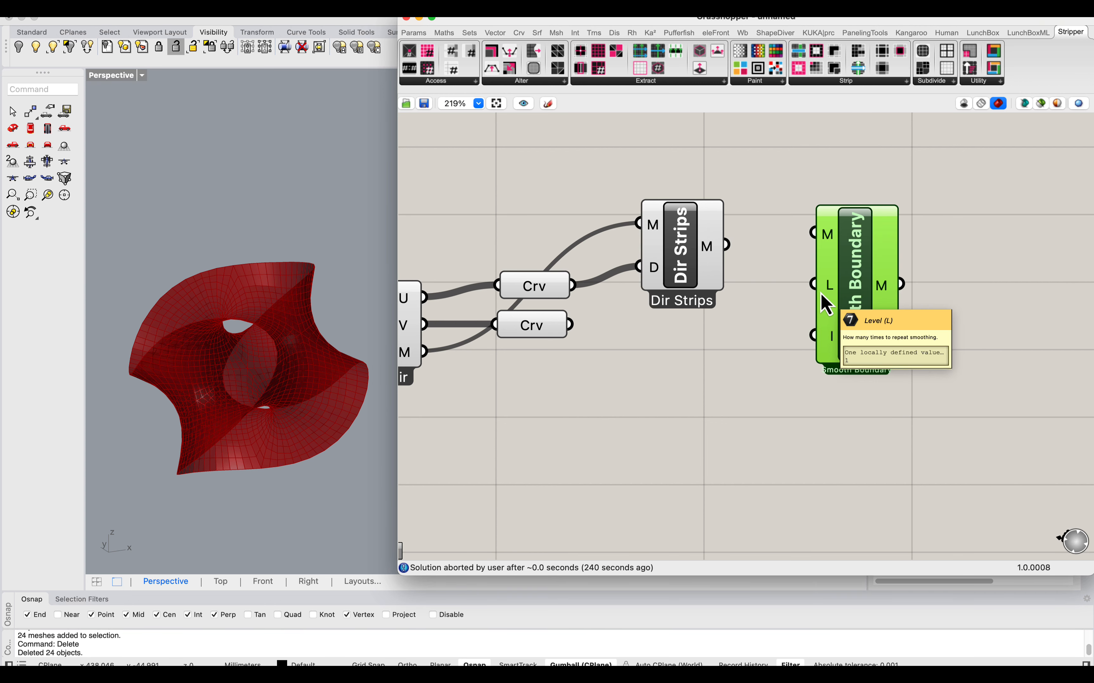
{"action": "left_click_drag", "start_coordinate": [726, 245], "coordinate": [813, 233]}
{"action": "left_click_drag", "start_coordinate": [869, 260], "coordinate": [886, 277]}
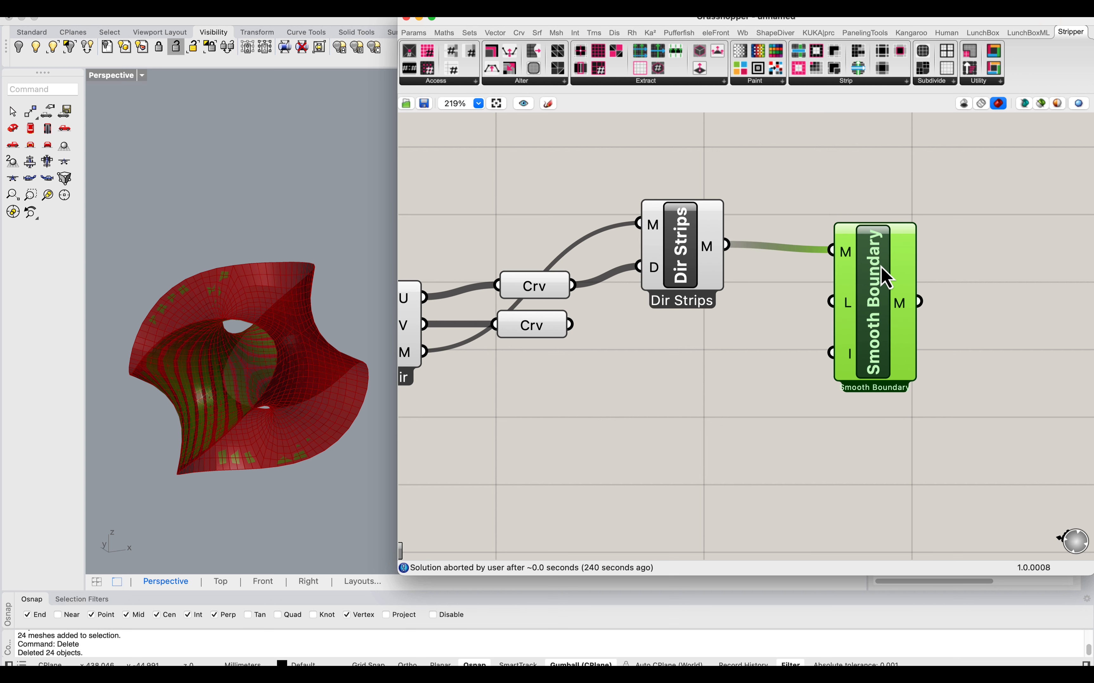
Step: Turn off the viewport previews of Dir Strips, Topo Dir and the Mesh parameter so only the smoothed strips stay shaded
{"action": "mouse_move", "coordinate": [848, 261]}
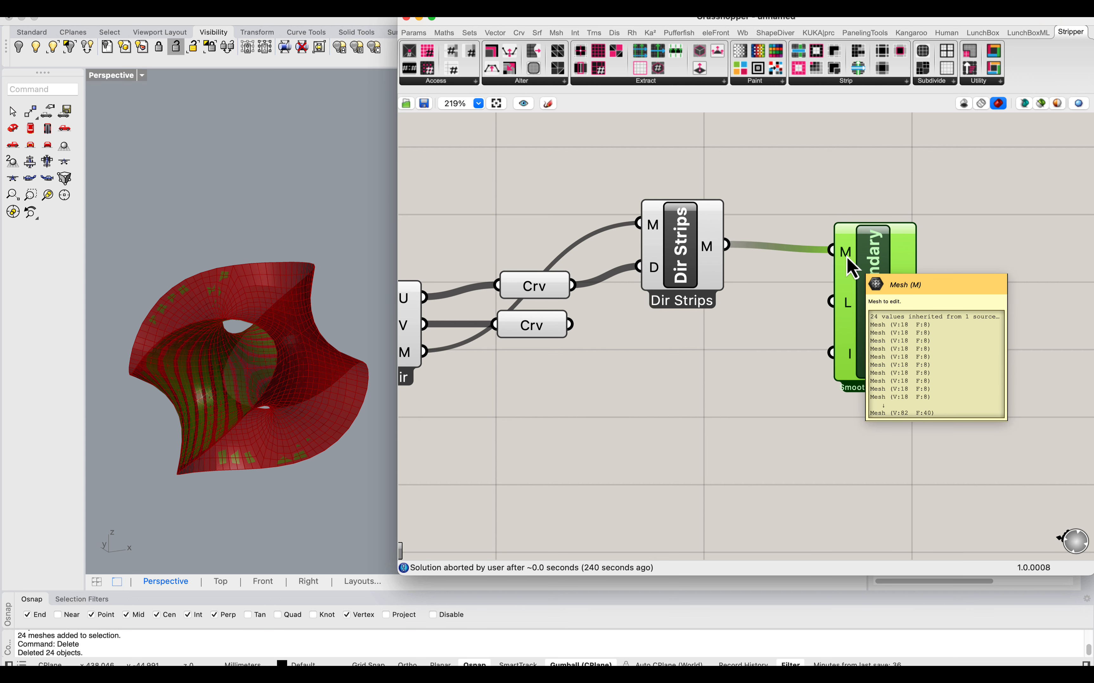
{"action": "mouse_move", "coordinate": [845, 299]}
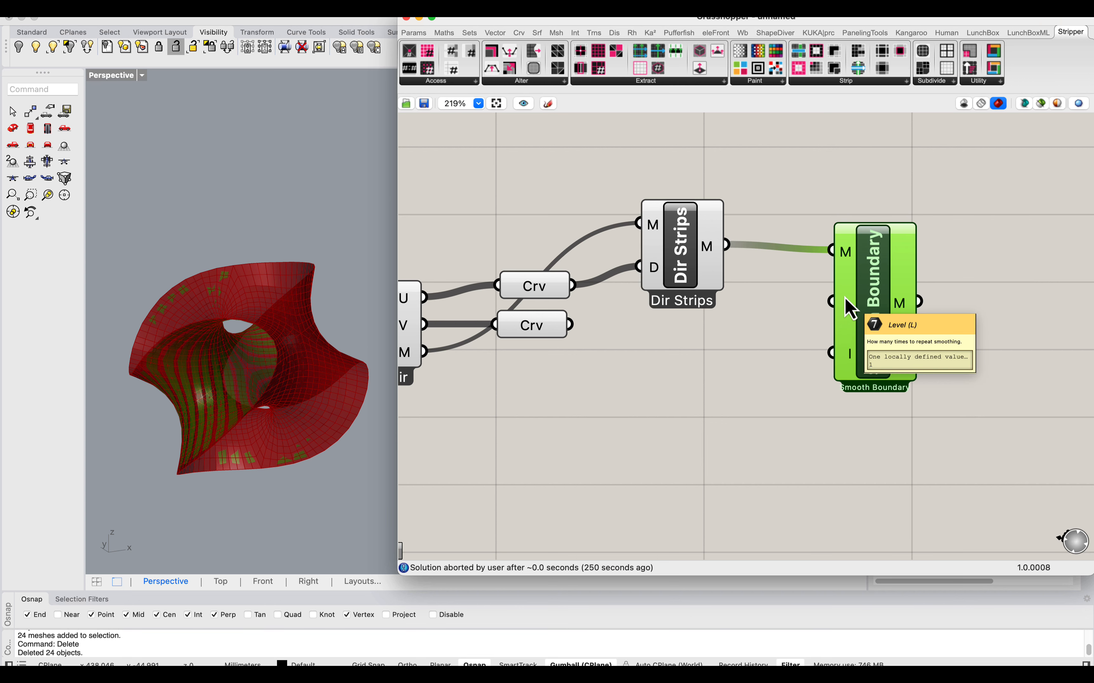
{"action": "mouse_move", "coordinate": [850, 363]}
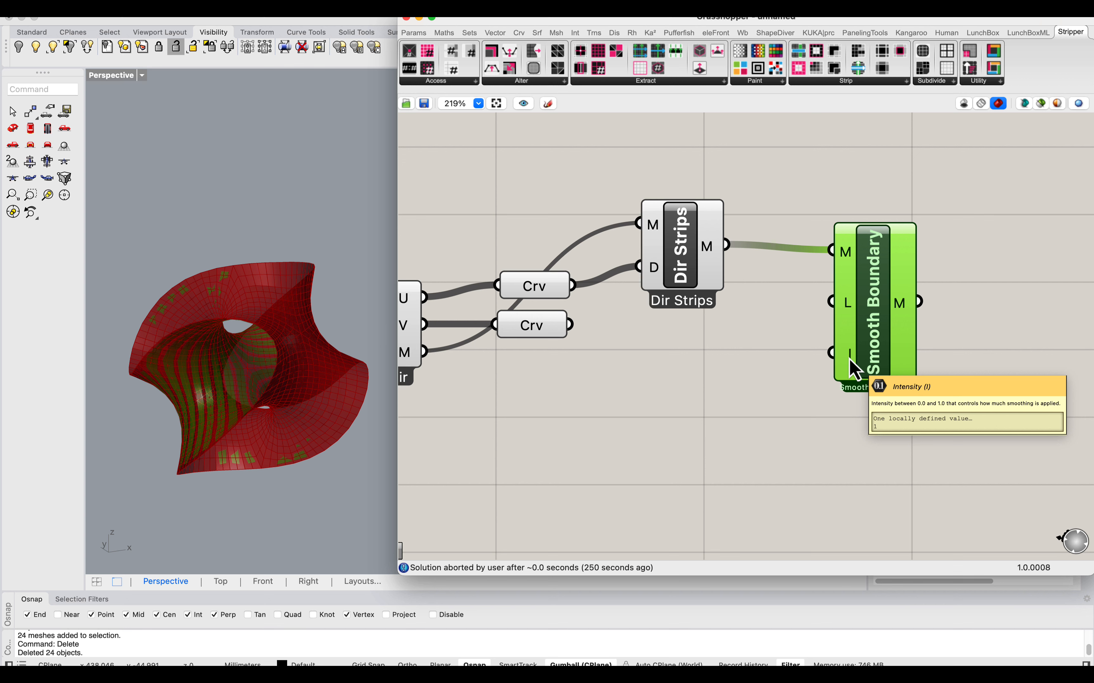
{"action": "scroll", "coordinate": [212, 396], "scroll_direction": "up", "scroll_amount": 4}
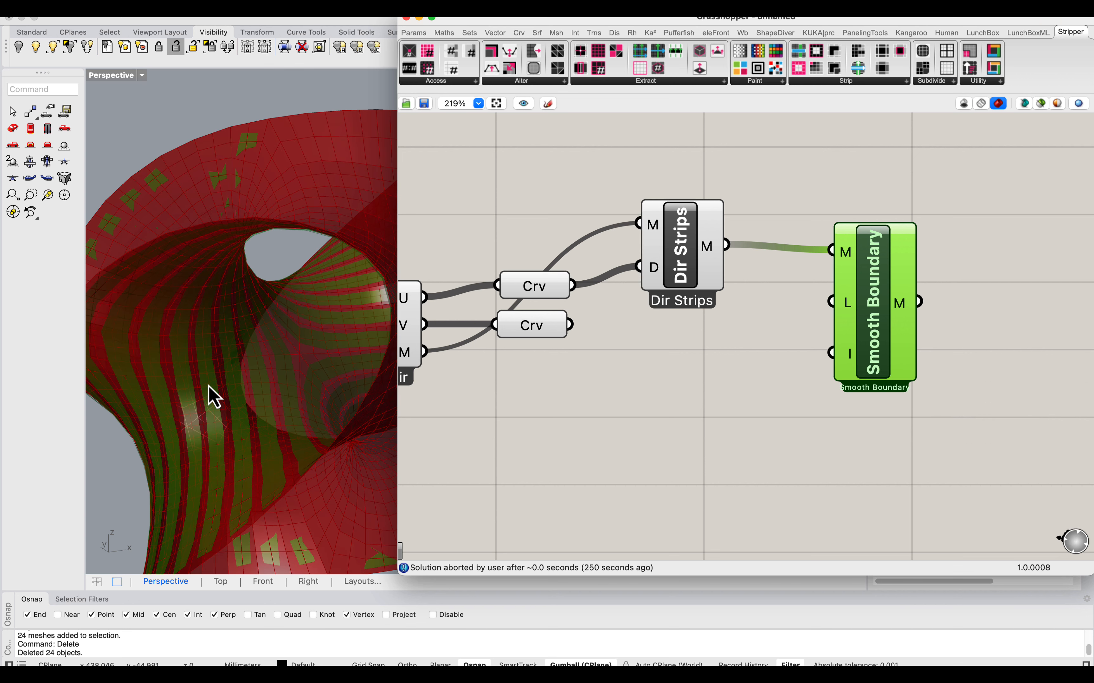
{"action": "scroll", "coordinate": [252, 361], "scroll_direction": "down", "scroll_amount": 5}
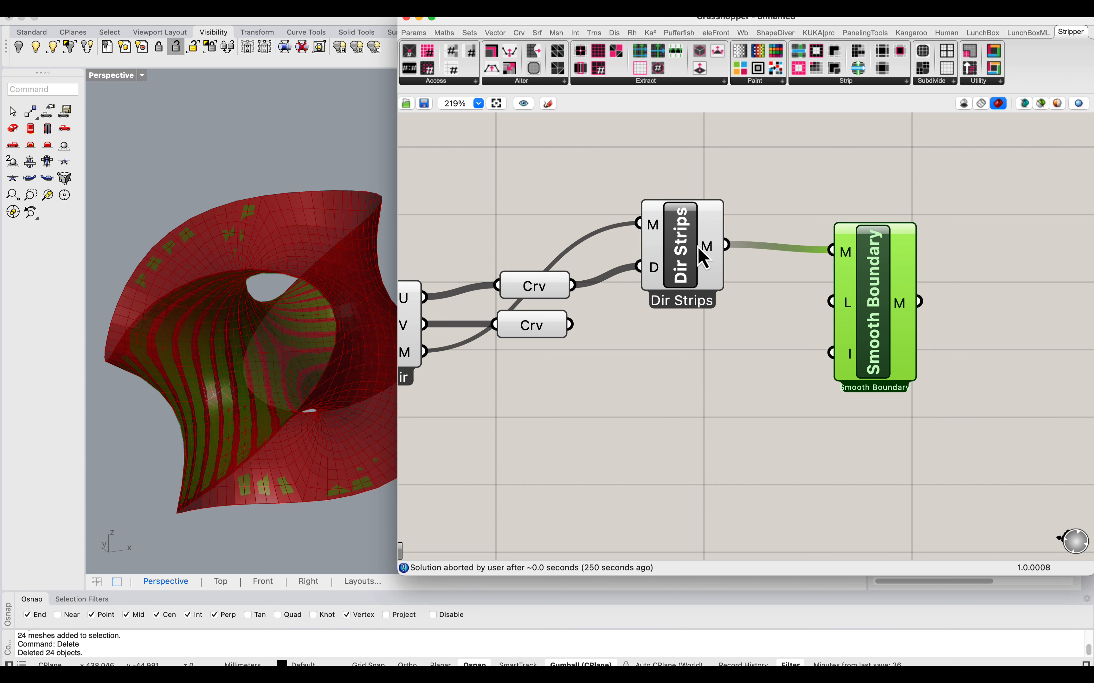
{"action": "left_click_drag", "start_coordinate": [704, 258], "coordinate": [688, 269]}
{"action": "right_click", "coordinate": [682, 261]}
{"action": "left_click", "coordinate": [722, 278]}
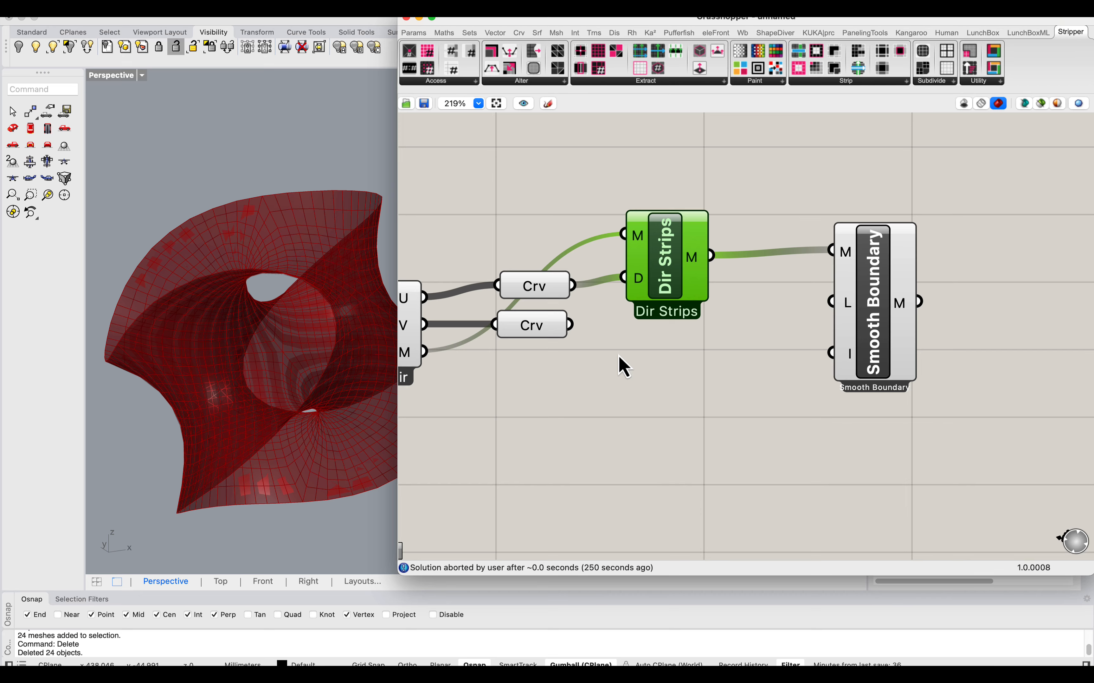
{"action": "scroll", "coordinate": [623, 367], "scroll_direction": "down", "scroll_amount": 2}
{"action": "left_click", "coordinate": [608, 312]}
{"action": "right_click", "coordinate": [610, 308]}
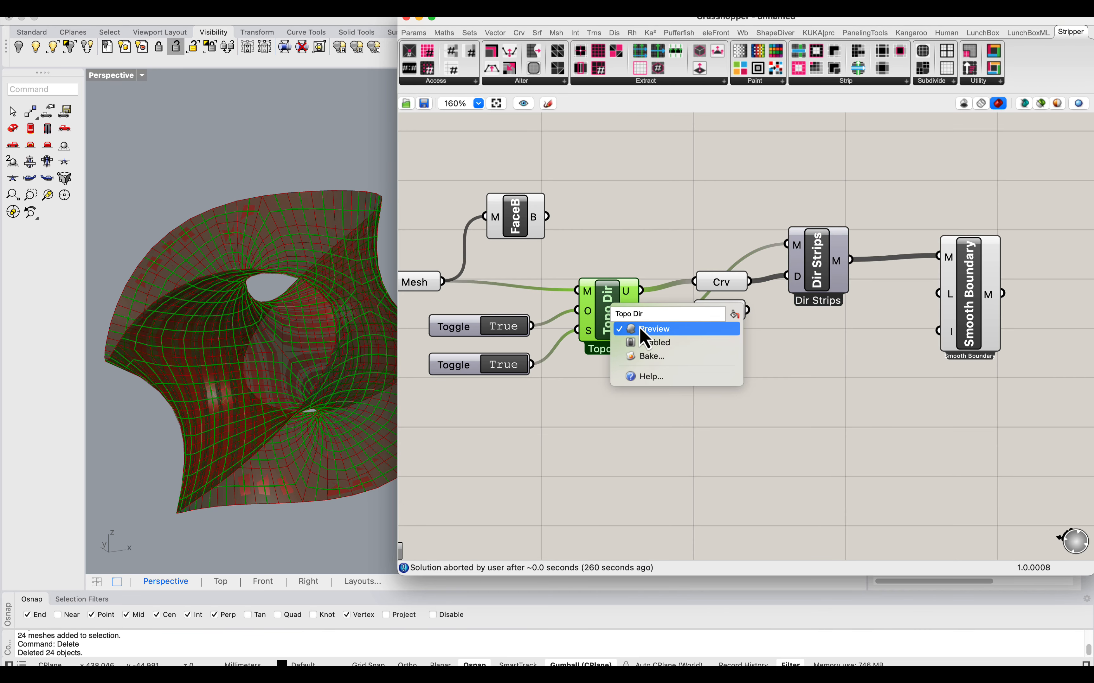
{"action": "left_click", "coordinate": [645, 329]}
{"action": "left_click", "coordinate": [418, 283]}
{"action": "right_click", "coordinate": [416, 285]}
{"action": "left_click", "coordinate": [451, 307]}
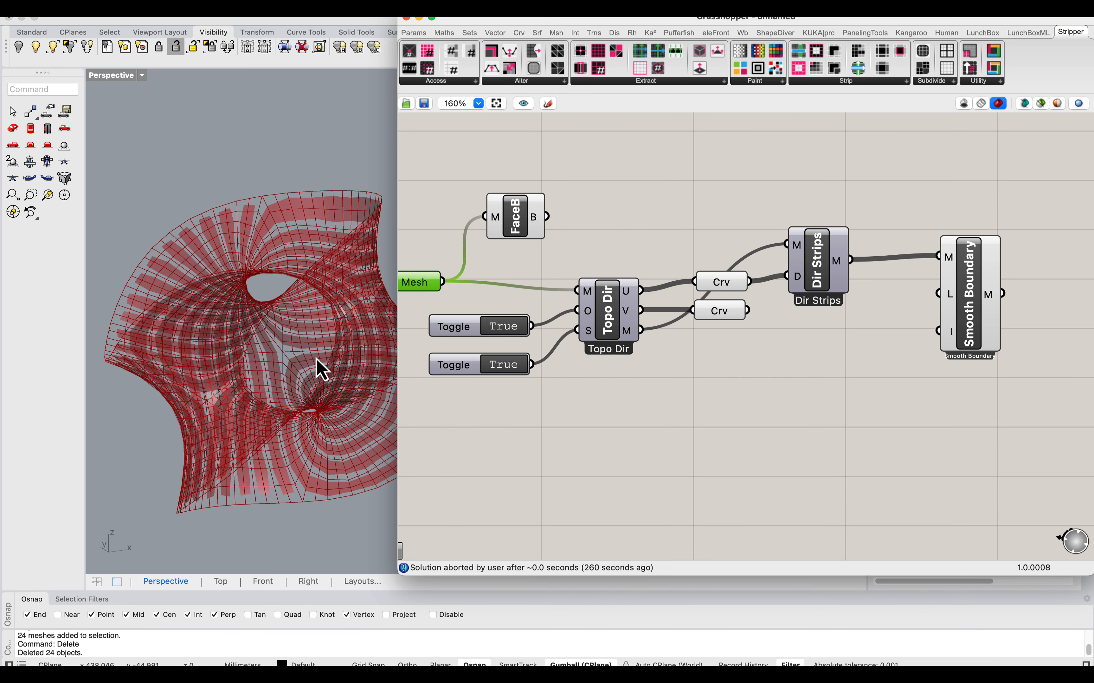
Step: Add a decimal number slider, connect it to Smooth Boundary's I input, and set the intensity to 0.6
{"action": "right_click_drag", "start_coordinate": [354, 351], "coordinate": [249, 319]}
{"action": "scroll", "coordinate": [273, 290], "scroll_direction": "down", "scroll_amount": 5}
{"action": "scroll", "coordinate": [274, 290], "scroll_direction": "up", "scroll_amount": 5}
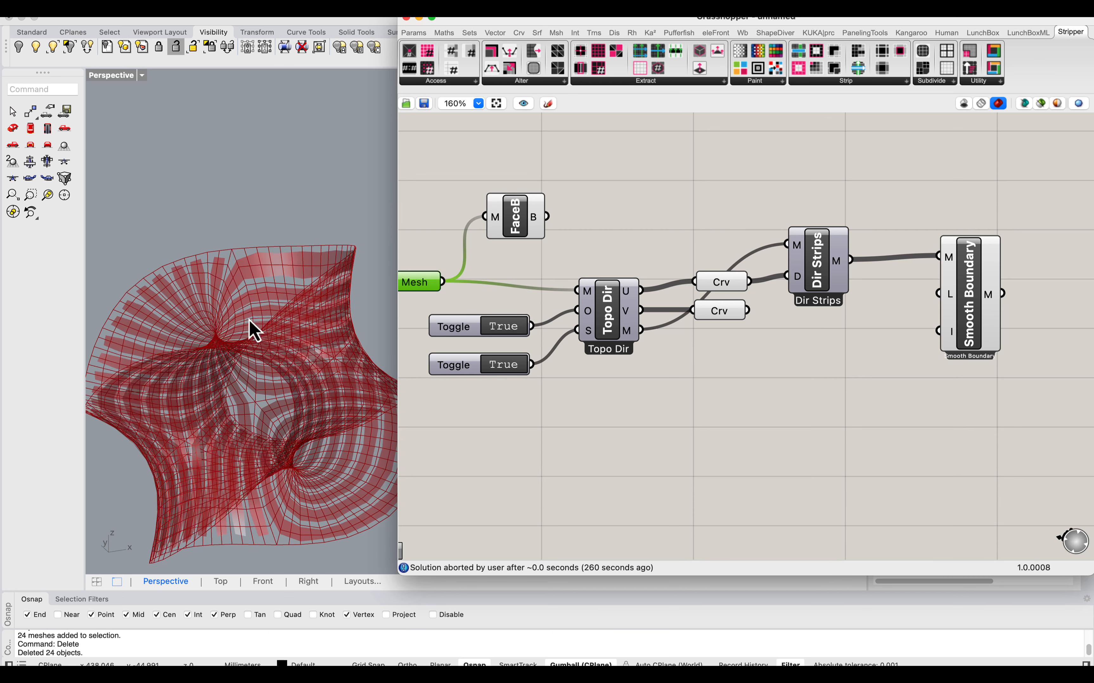
{"action": "scroll", "coordinate": [236, 276], "scroll_direction": "up", "scroll_amount": 10}
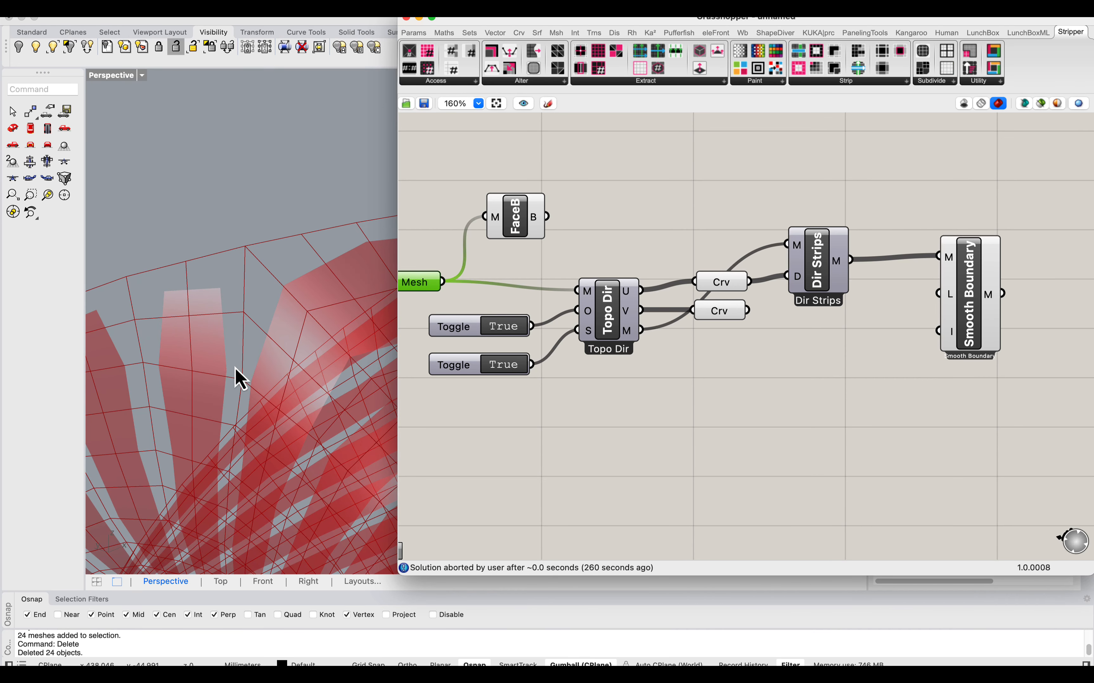
{"action": "right_click_drag", "start_coordinate": [843, 376], "coordinate": [724, 379]}
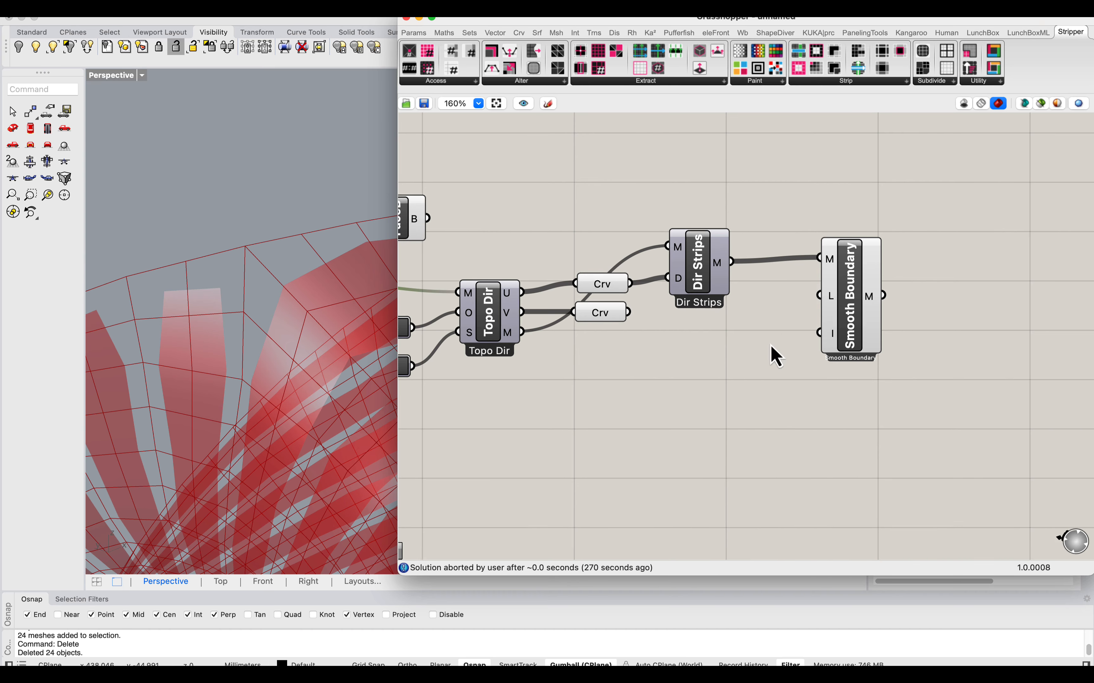
{"action": "left_click_drag", "start_coordinate": [836, 319], "coordinate": [899, 318]}
{"action": "double_click", "coordinate": [740, 363]}
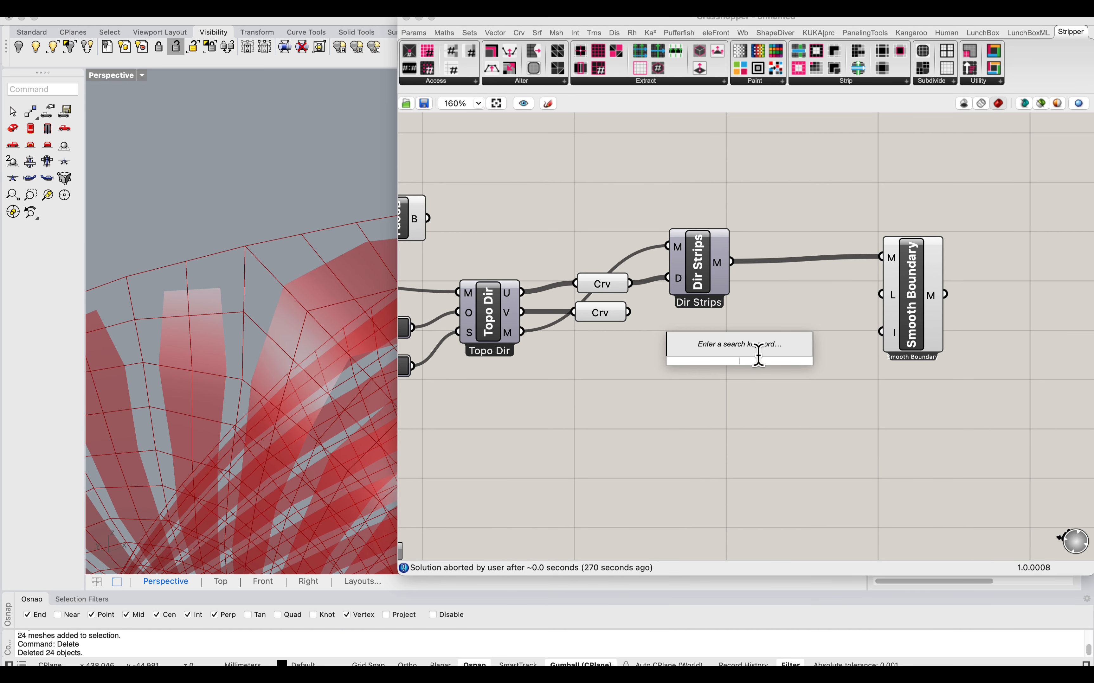
{"action": "key", "text": "Escape"}
{"action": "mouse_move", "coordinate": [896, 337]}
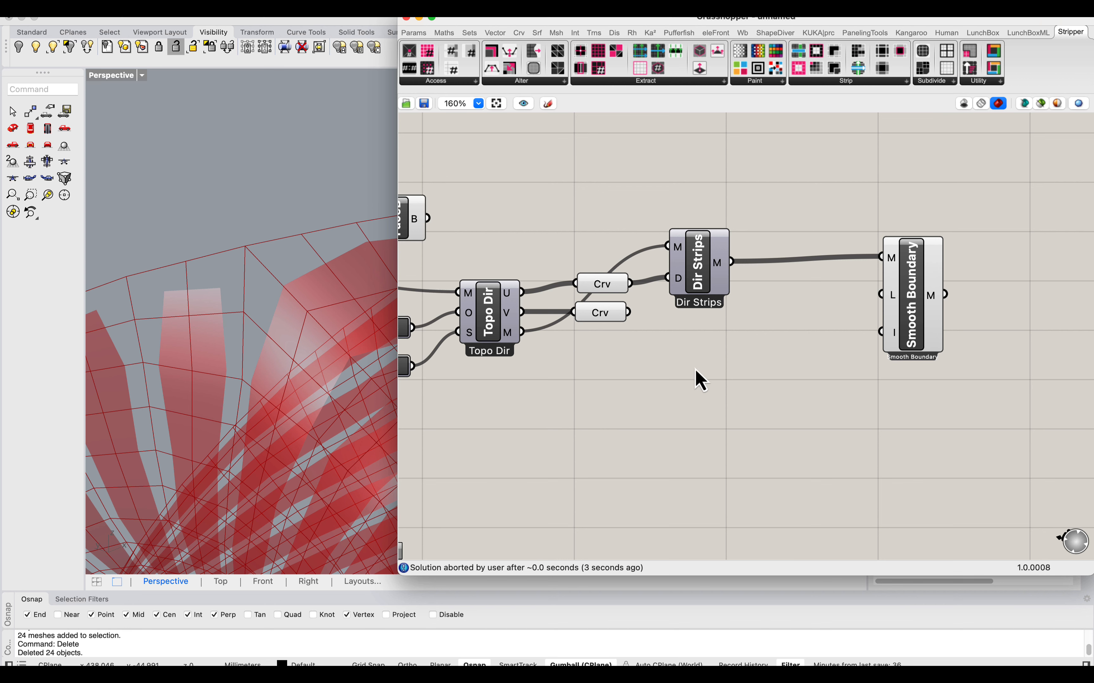
{"action": "double_click", "coordinate": [699, 379]}
{"action": "key", "text": "Return"}
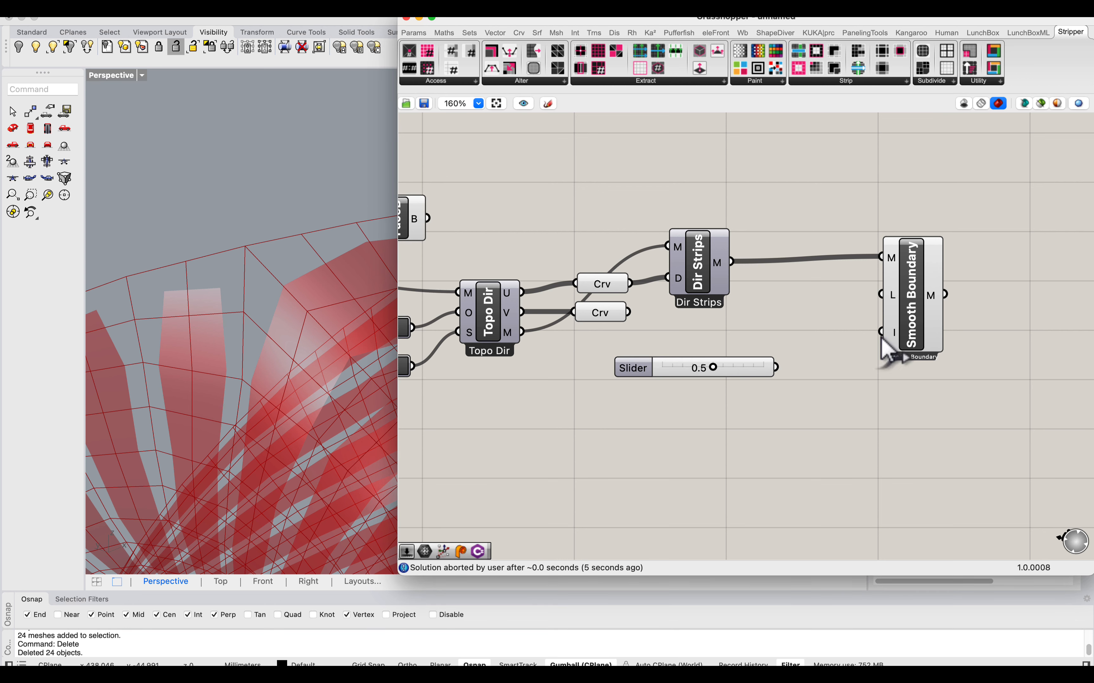
{"action": "left_click_drag", "start_coordinate": [881, 333], "coordinate": [761, 416]}
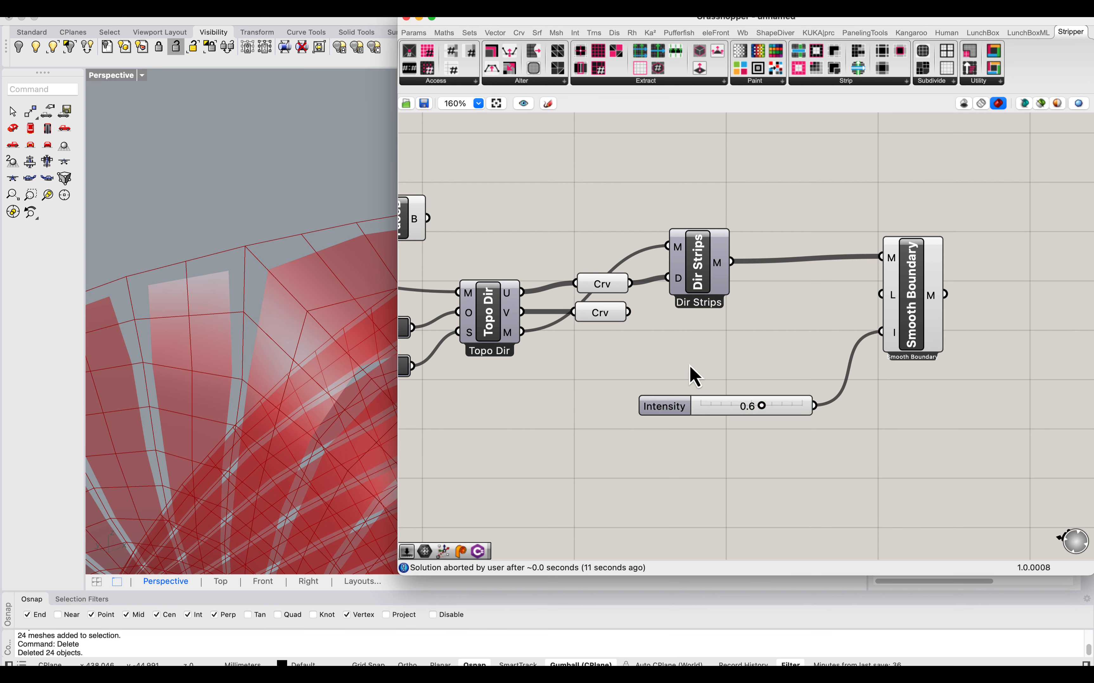
Step: Add an integer slider with value 5 and connect it to Smooth Boundary's L input
{"action": "double_click", "coordinate": [693, 379]}
{"action": "type", "text": "5"}
{"action": "key", "text": "Return"}
{"action": "left_click_drag", "start_coordinate": [881, 294], "coordinate": [771, 363]}
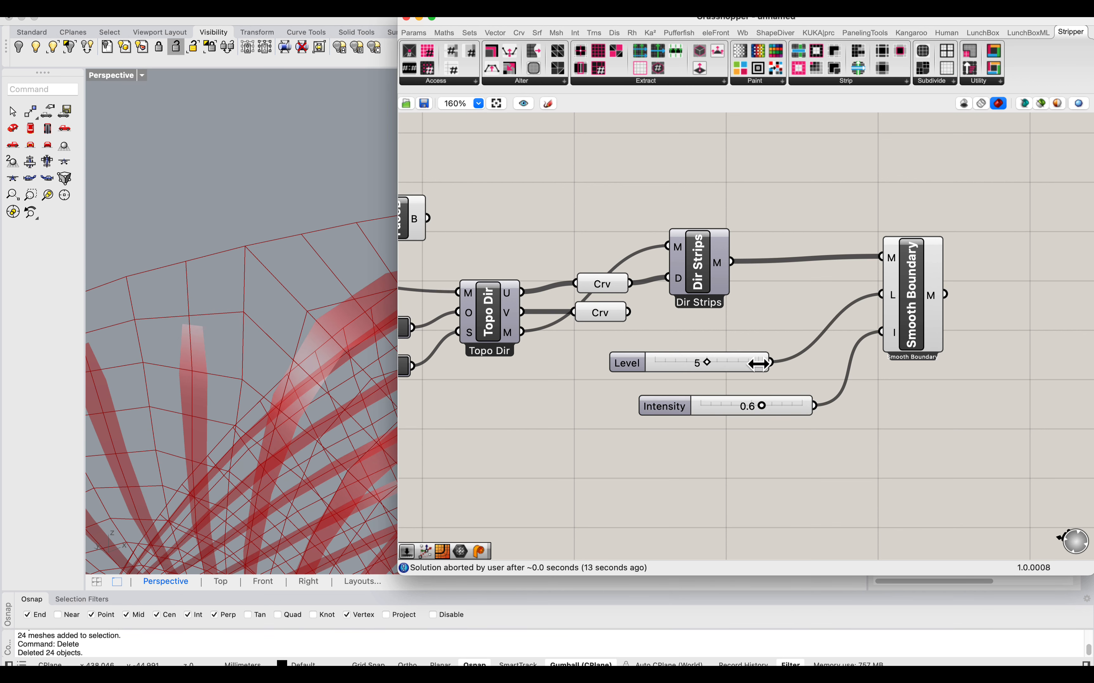
Step: Compare lower smoothing levels on the strips, and set Level to 1 and Intensity to 0.4
{"action": "left_click_drag", "start_coordinate": [705, 364], "coordinate": [673, 370]}
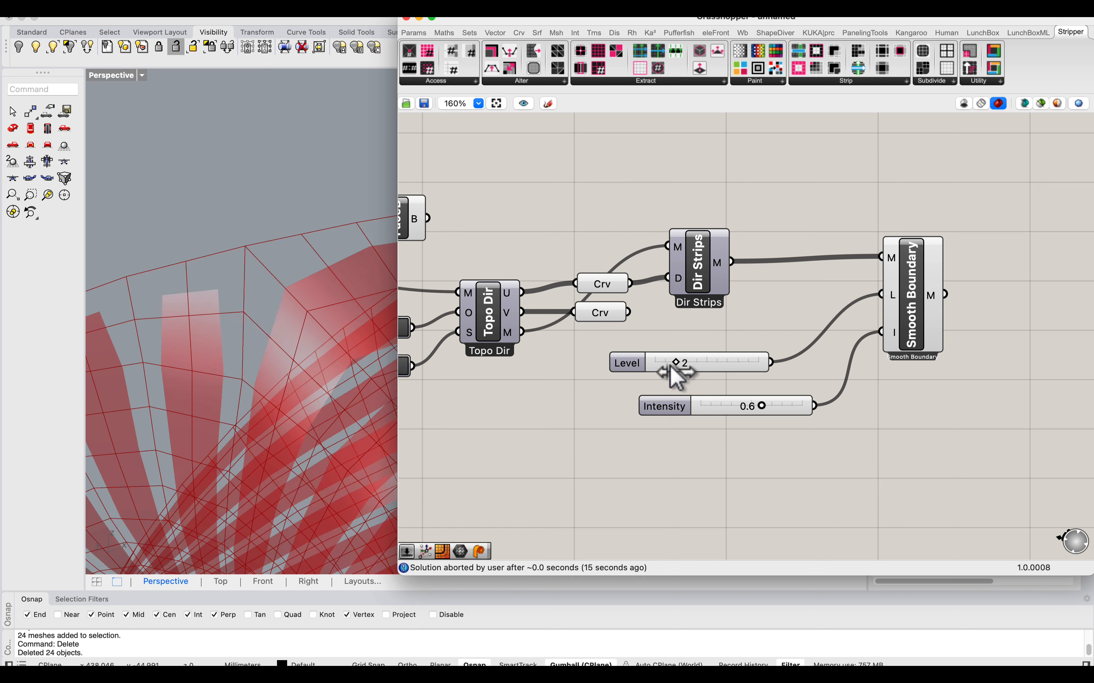
{"action": "right_click_drag", "start_coordinate": [163, 337], "coordinate": [251, 332]}
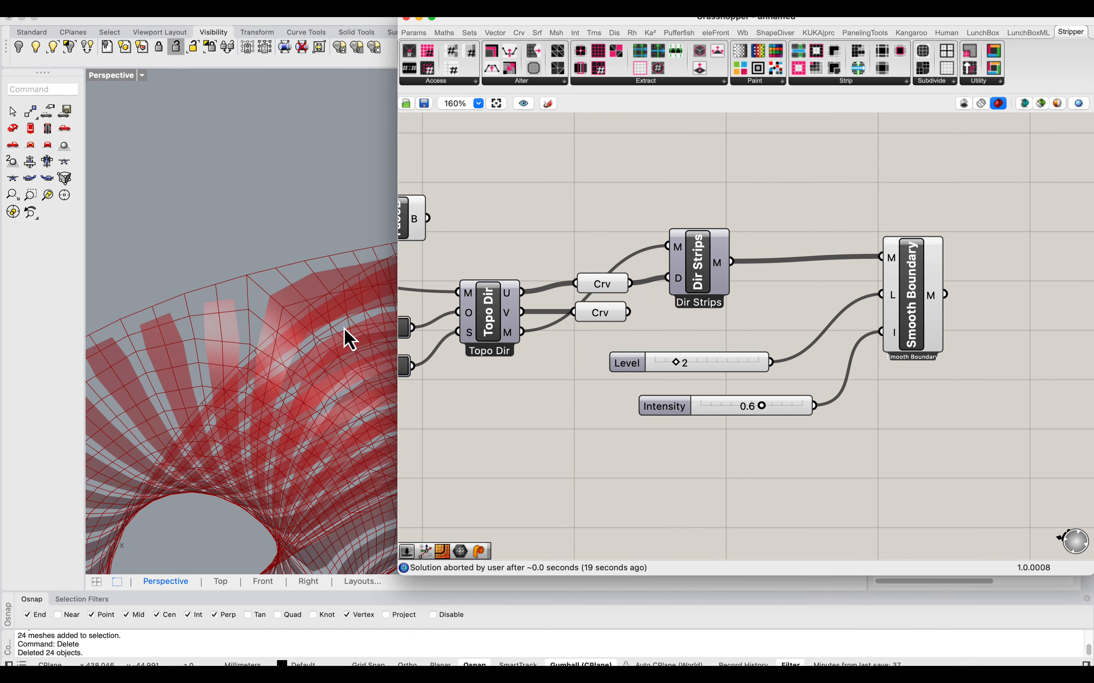
{"action": "left_click_drag", "start_coordinate": [676, 364], "coordinate": [664, 364]}
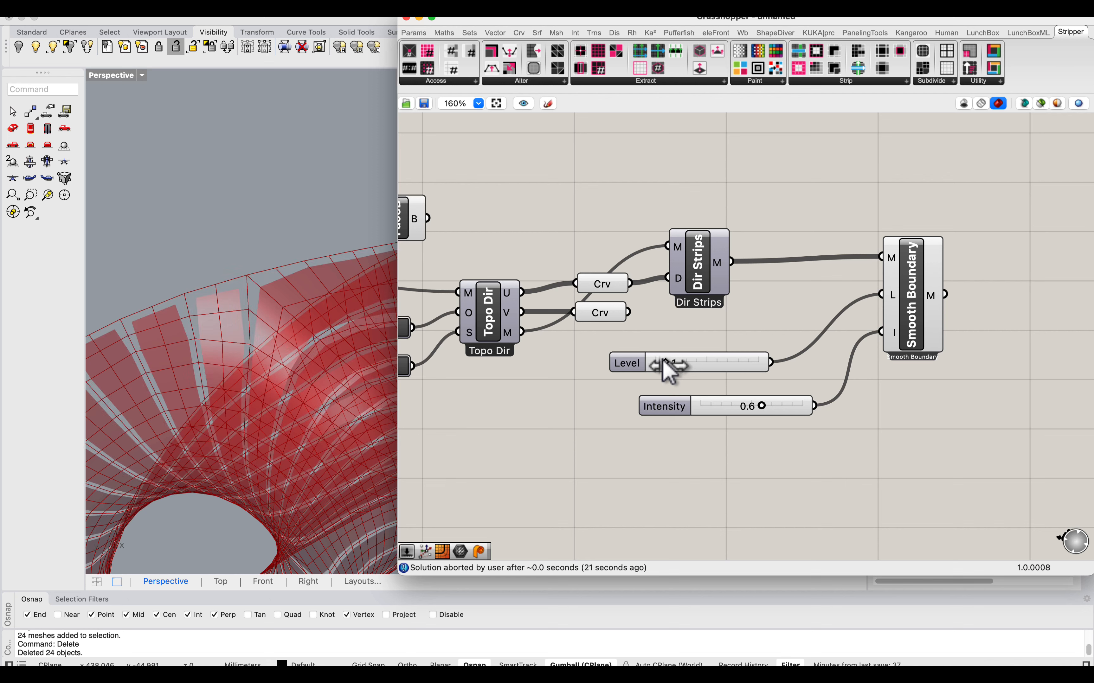
{"action": "right_click_drag", "start_coordinate": [253, 371], "coordinate": [263, 289]}
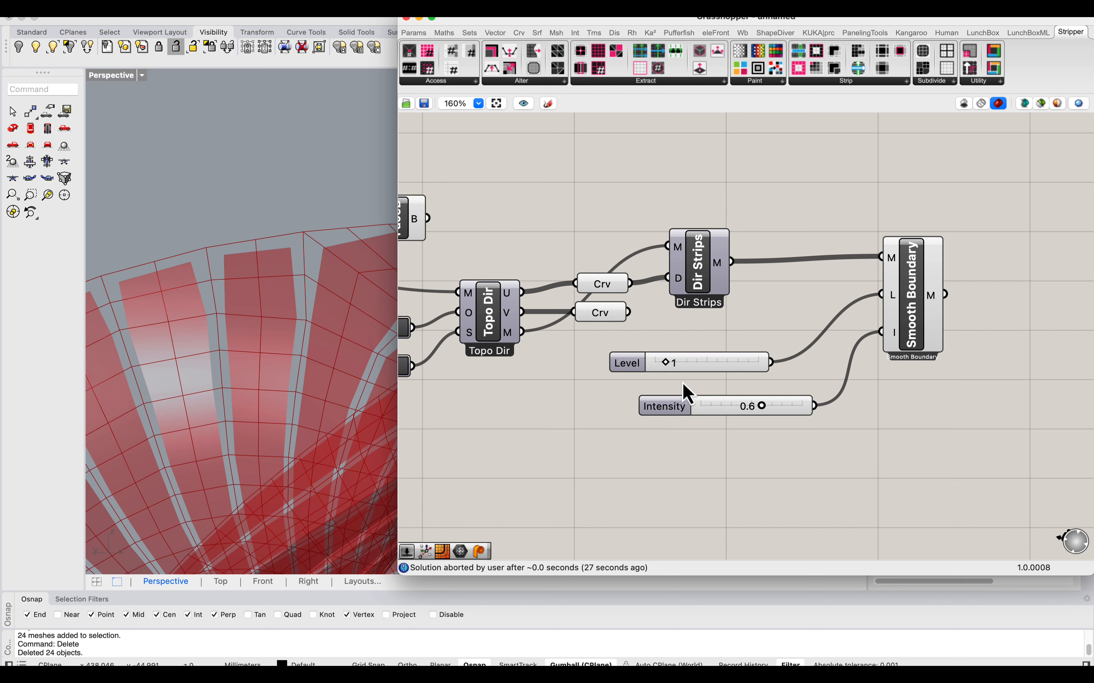
{"action": "left_click_drag", "start_coordinate": [664, 365], "coordinate": [654, 363]}
{"action": "left_click_drag", "start_coordinate": [762, 405], "coordinate": [741, 407]}
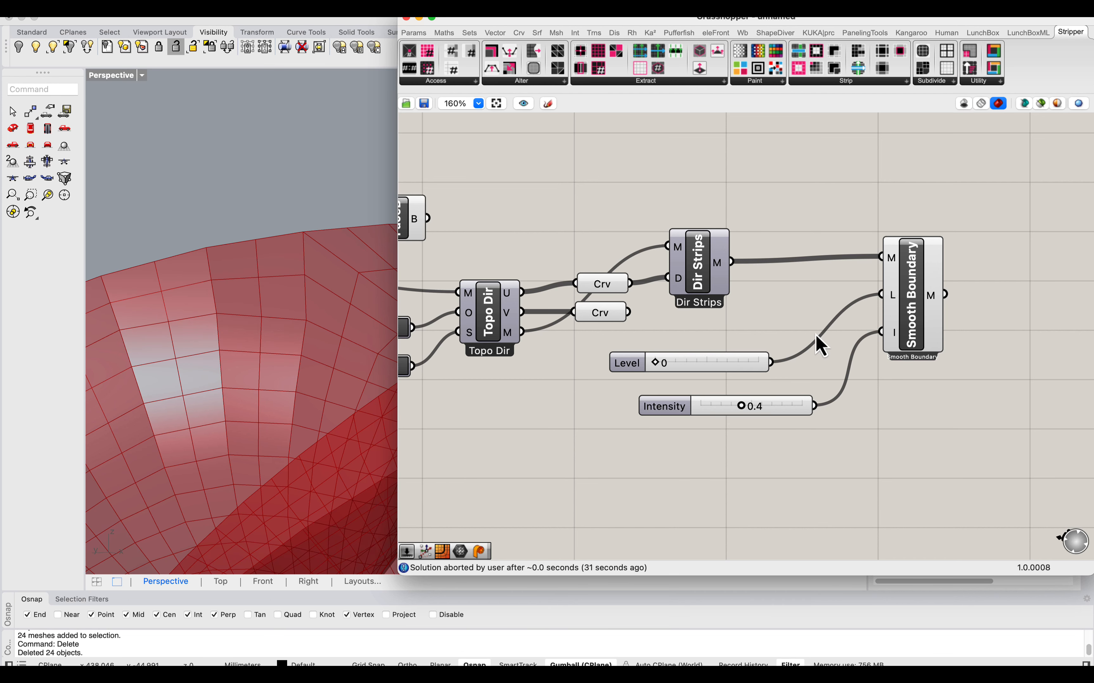
{"action": "left_click_drag", "start_coordinate": [740, 361], "coordinate": [769, 374]}
{"action": "scroll", "coordinate": [768, 384], "scroll_direction": "right", "scroll_amount": 3}
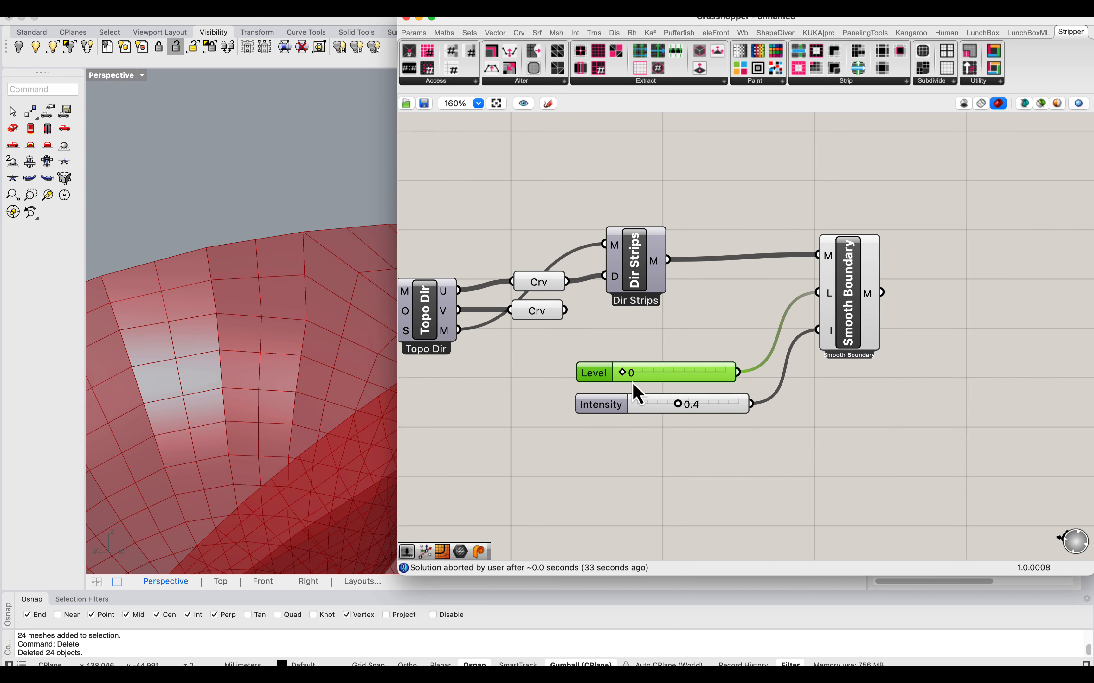
{"action": "left_click_drag", "start_coordinate": [623, 373], "coordinate": [635, 373]}
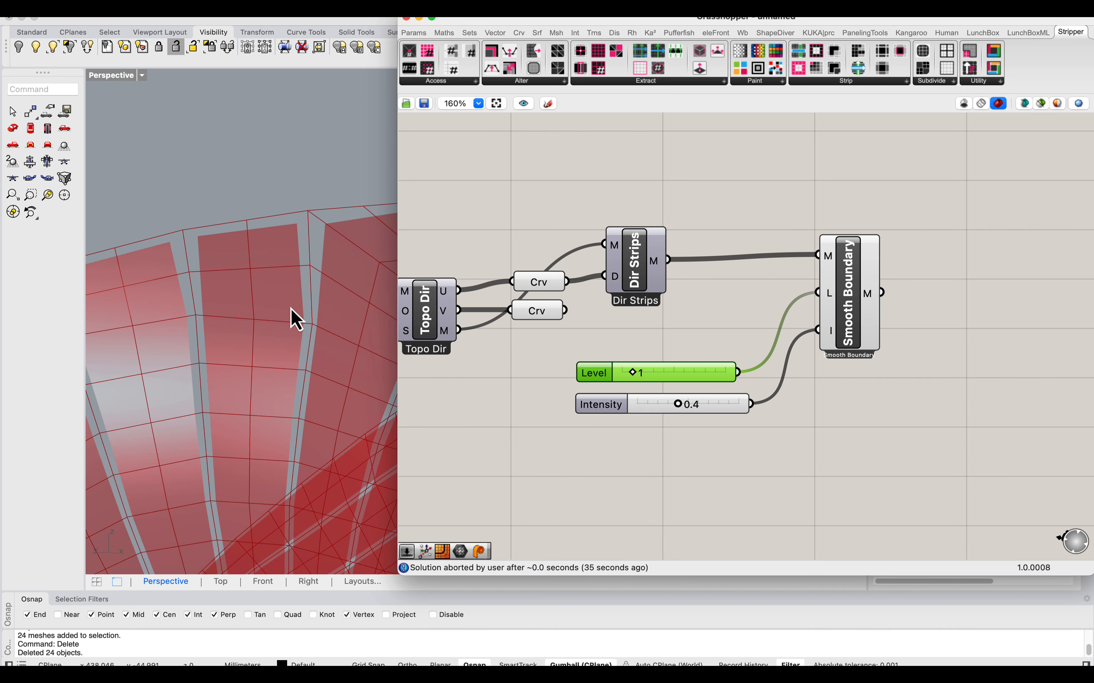
{"action": "right_click_drag", "start_coordinate": [332, 271], "coordinate": [320, 299]}
Step: Move Smooth Boundary with its Level and Intensity sliders above Dir Strips and turn off Smooth Boundary's preview
{"action": "left_click_drag", "start_coordinate": [873, 448], "coordinate": [613, 292]}
{"action": "scroll", "coordinate": [798, 351], "scroll_direction": "down", "scroll_amount": 3}
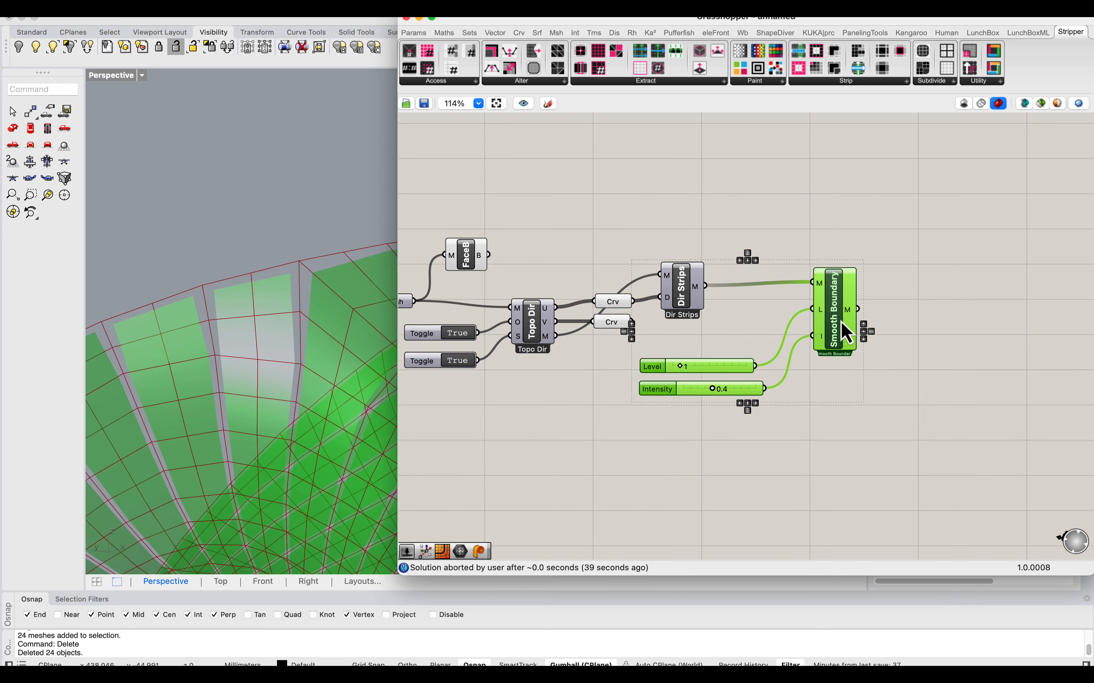
{"action": "left_click_drag", "start_coordinate": [840, 324], "coordinate": [835, 163]}
{"action": "left_click", "coordinate": [838, 237]}
{"action": "right_click_drag", "start_coordinate": [843, 248], "coordinate": [845, 295]}
{"action": "left_click_drag", "start_coordinate": [843, 198], "coordinate": [852, 248]}
{"action": "right_click", "coordinate": [852, 248]}
{"action": "left_click", "coordinate": [873, 268]}
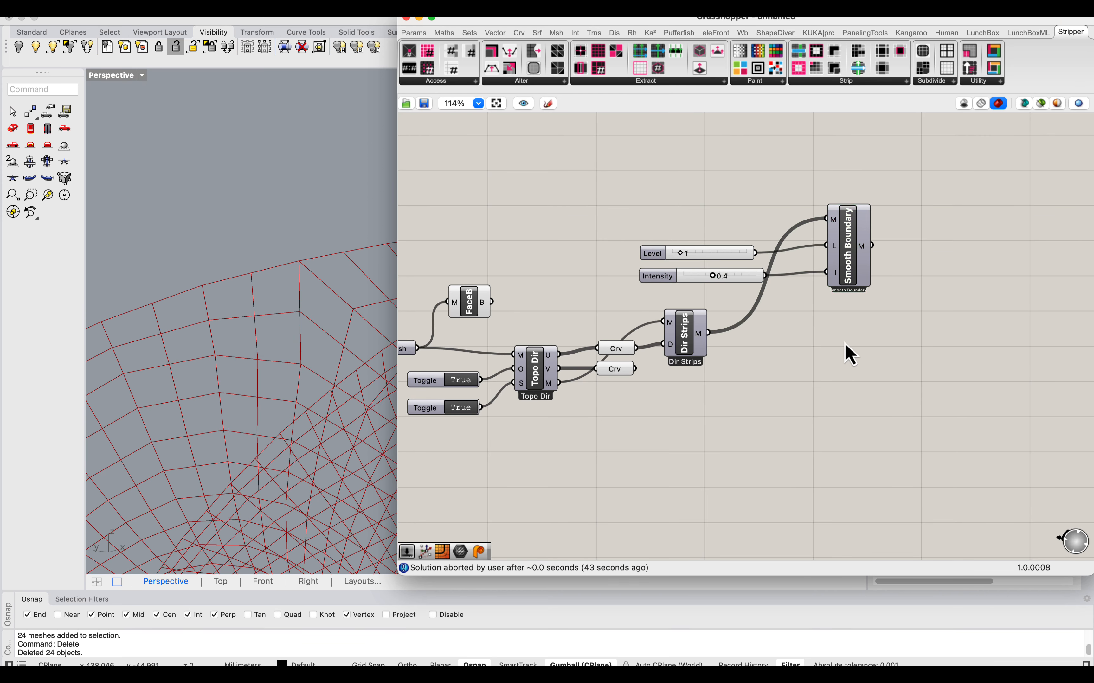
Step: Add Stripper's Outset Mesh Boundary Edges component below Smooth Boundary and connect Dir Strips' M output to its M input
{"action": "left_click", "coordinate": [537, 83]}
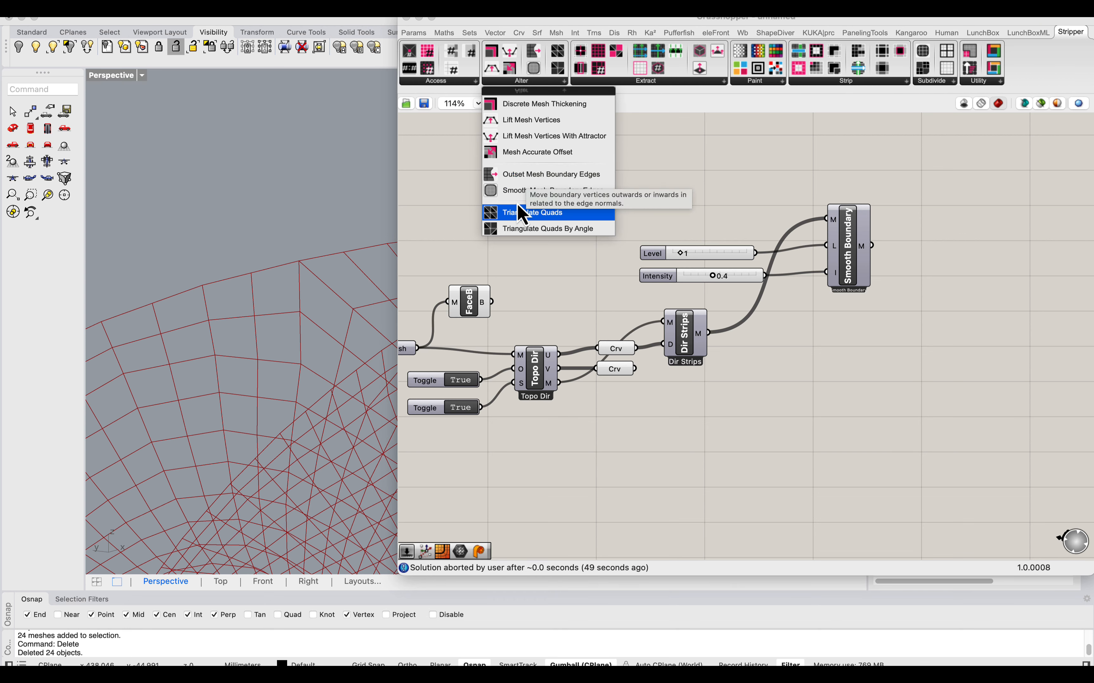
{"action": "left_click", "coordinate": [541, 174]}
{"action": "left_click", "coordinate": [831, 361]}
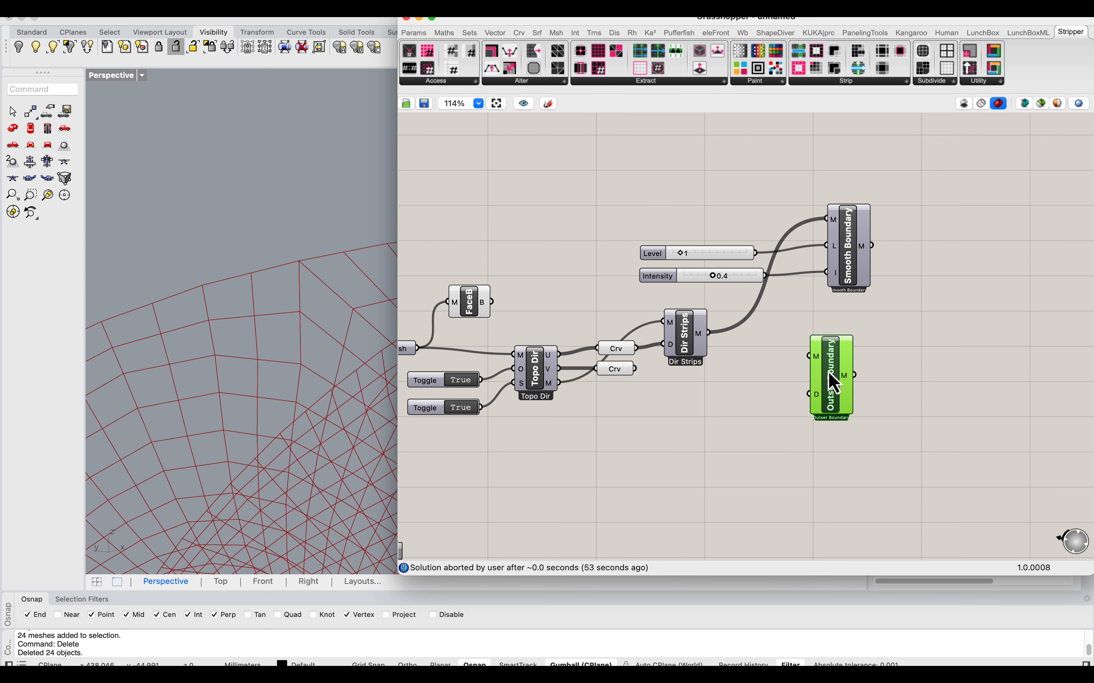
{"action": "left_click_drag", "start_coordinate": [707, 333], "coordinate": [811, 357]}
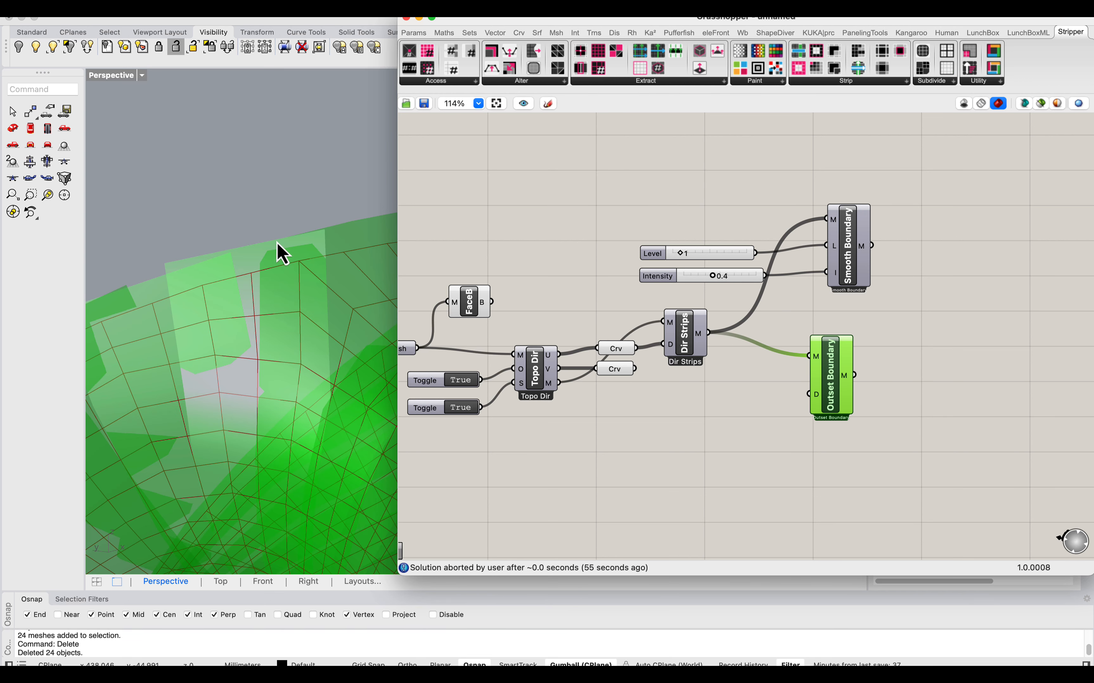
Step: Add a slider ranging from -1.0 to 1.0, connect it to Outset Boundary's D input, and set the distance to -0.1
{"action": "double_click", "coordinate": [707, 402]}
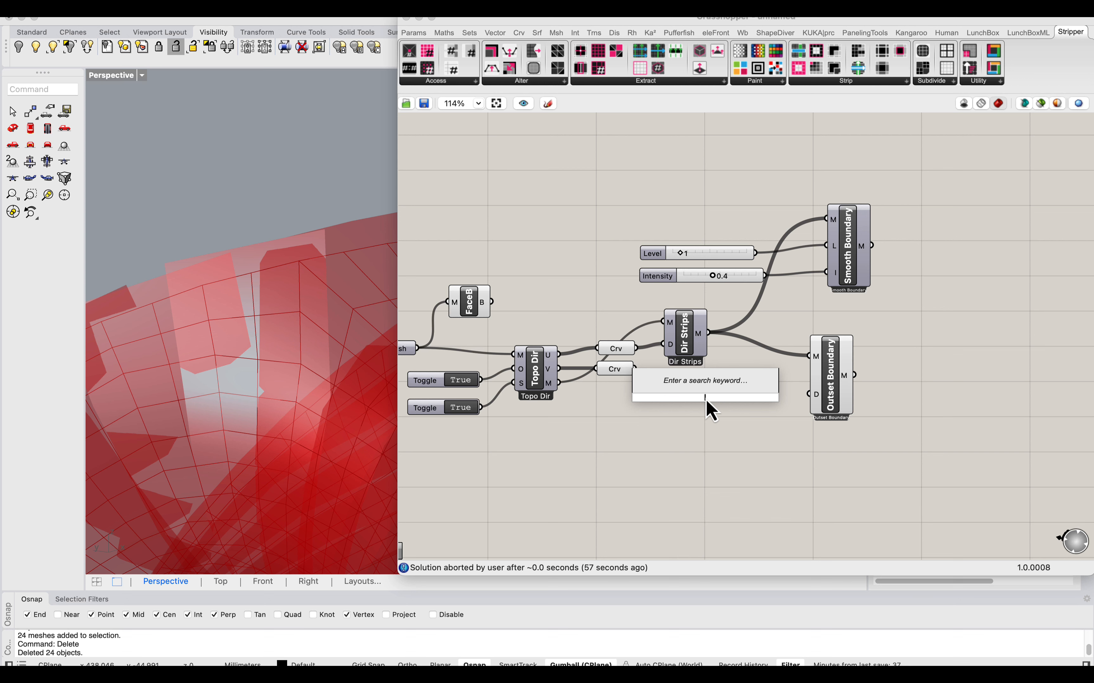
{"action": "type", "text": "-"}
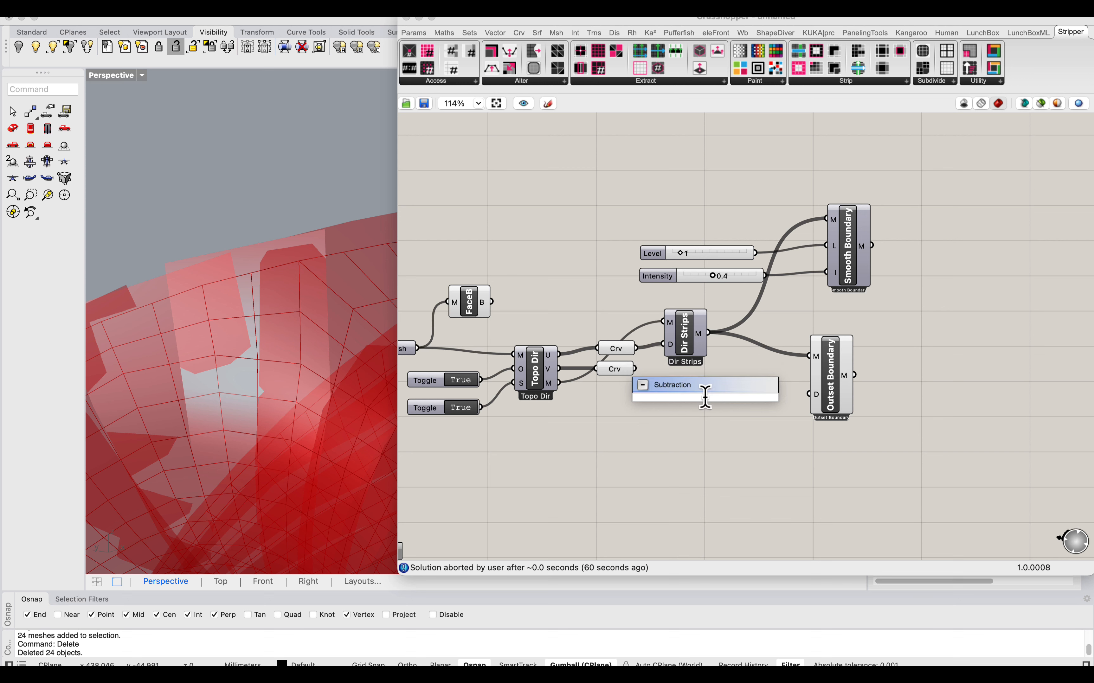
{"action": "type", "text": "1.0<1.0"}
{"action": "key", "text": "Return"}
{"action": "left_click_drag", "start_coordinate": [808, 397], "coordinate": [723, 404]}
{"action": "left_click", "coordinate": [836, 382]}
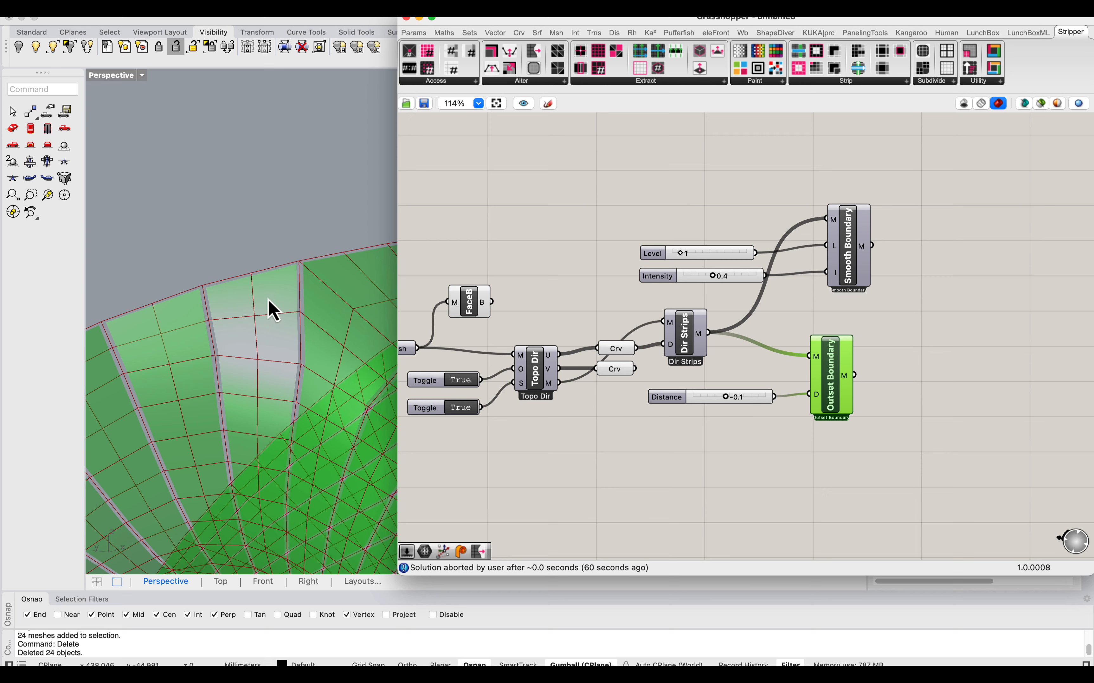
Step: Examine the inset gaps between neighbouring strips up close and the whole surface from several angles
{"action": "scroll", "coordinate": [268, 298], "scroll_direction": "down", "scroll_amount": 10}
{"action": "right_click_drag", "start_coordinate": [267, 298], "coordinate": [321, 326]}
{"action": "scroll", "coordinate": [321, 325], "scroll_direction": "up", "scroll_amount": 10}
{"action": "scroll", "coordinate": [323, 336], "scroll_direction": "up", "scroll_amount": 10}
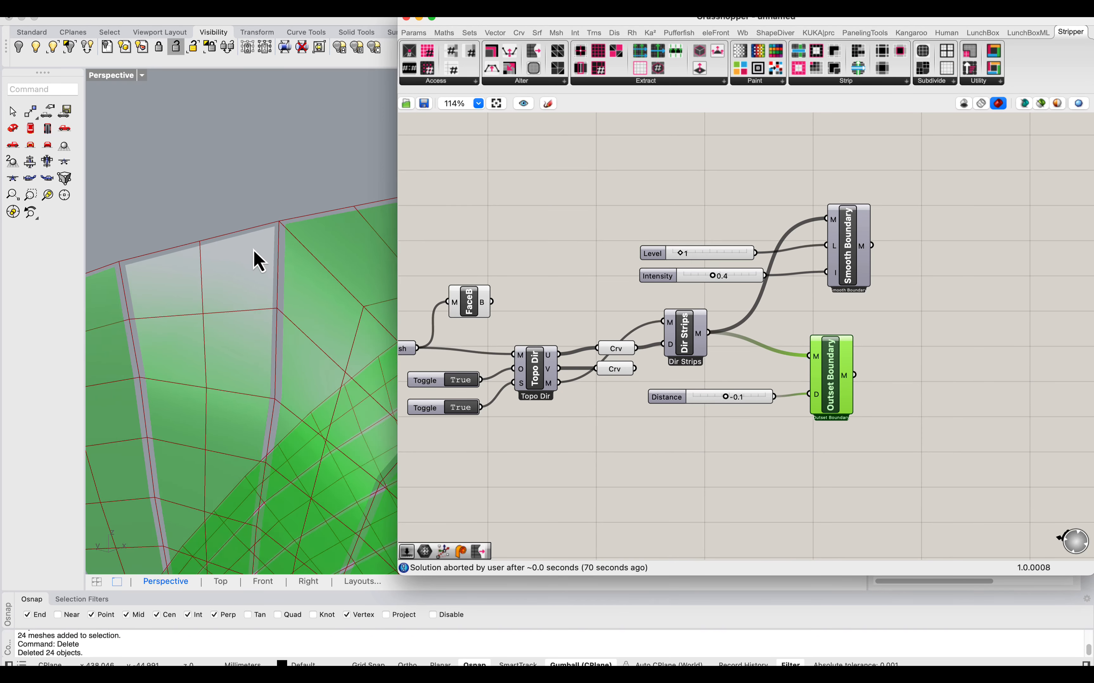
{"action": "scroll", "coordinate": [281, 349], "scroll_direction": "up", "scroll_amount": 3}
{"action": "scroll", "coordinate": [301, 327], "scroll_direction": "down", "scroll_amount": 3}
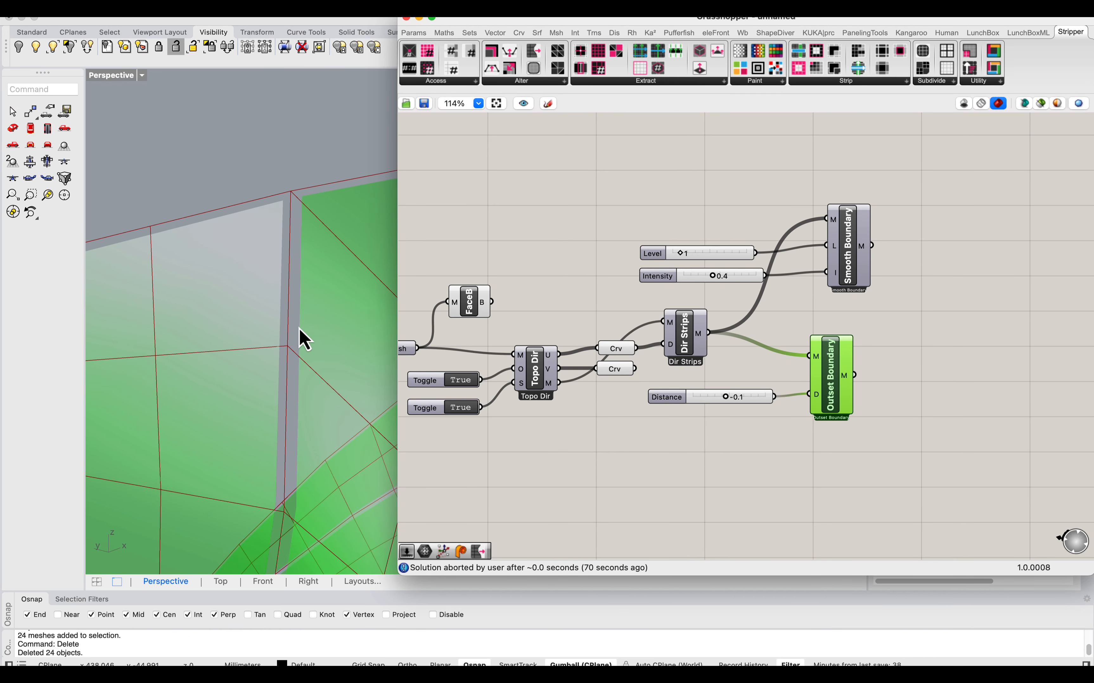
{"action": "right_click_drag", "start_coordinate": [297, 326], "coordinate": [301, 185]}
{"action": "scroll", "coordinate": [325, 329], "scroll_direction": "down", "scroll_amount": 8}
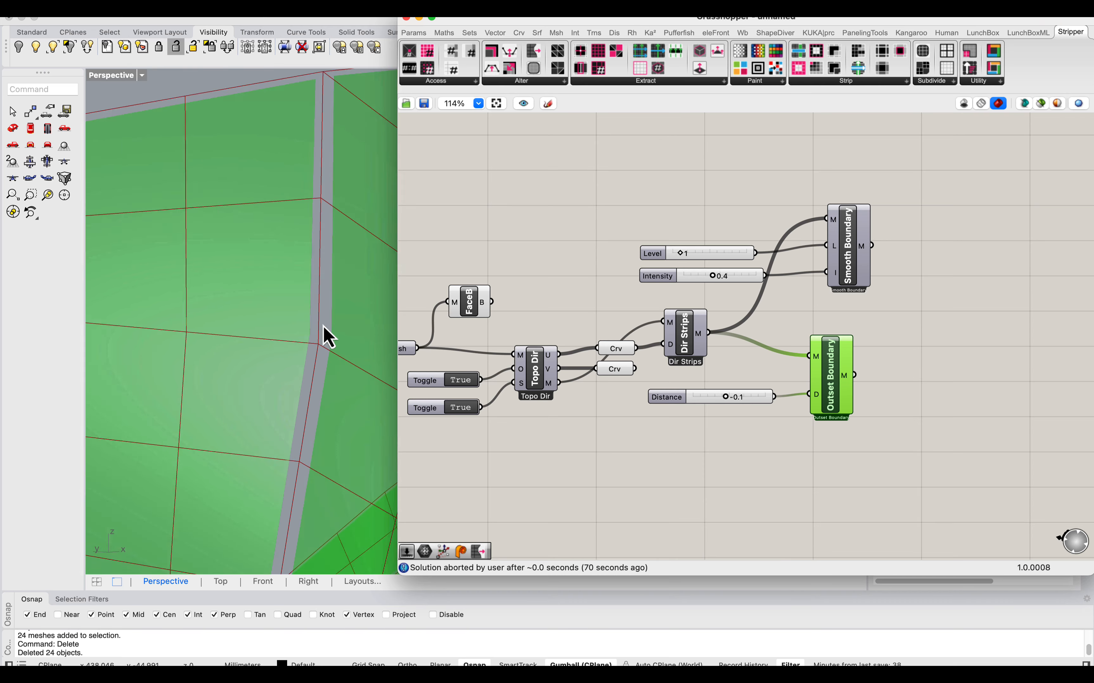
{"action": "right_click_drag", "start_coordinate": [324, 329], "coordinate": [347, 306]}
{"action": "scroll", "coordinate": [228, 189], "scroll_direction": "up", "scroll_amount": 6}
{"action": "scroll", "coordinate": [285, 220], "scroll_direction": "down", "scroll_amount": 3}
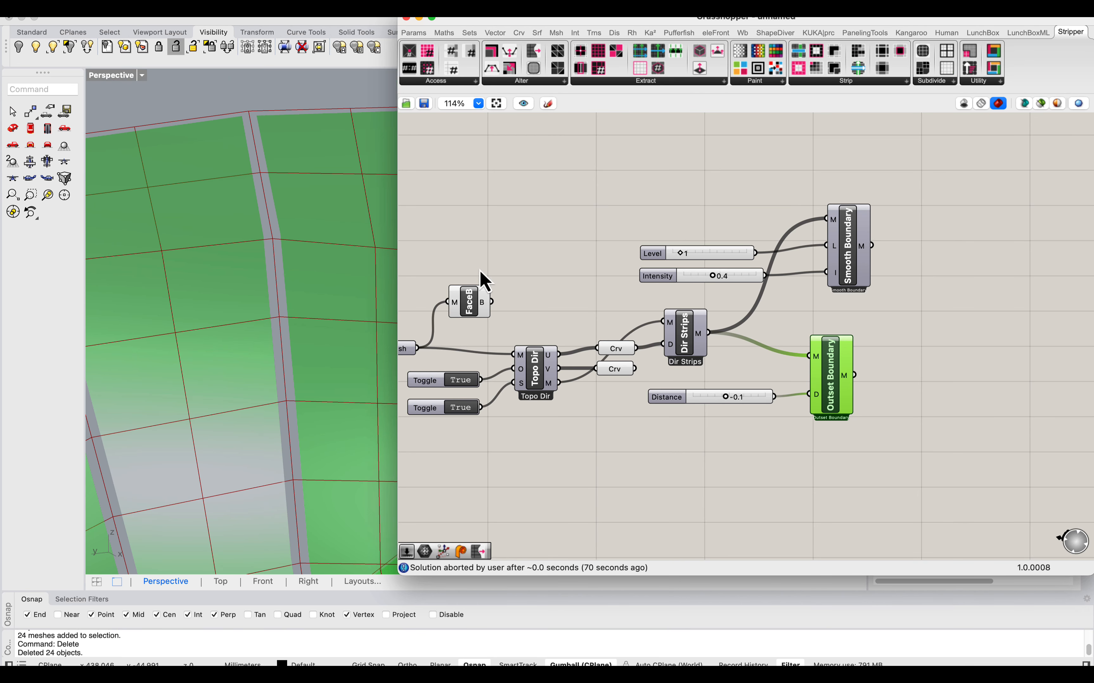
{"action": "right_click_drag", "start_coordinate": [247, 246], "coordinate": [256, 302]}
{"action": "scroll", "coordinate": [269, 262], "scroll_direction": "down", "scroll_amount": 5}
{"action": "scroll", "coordinate": [251, 263], "scroll_direction": "up", "scroll_amount": 4}
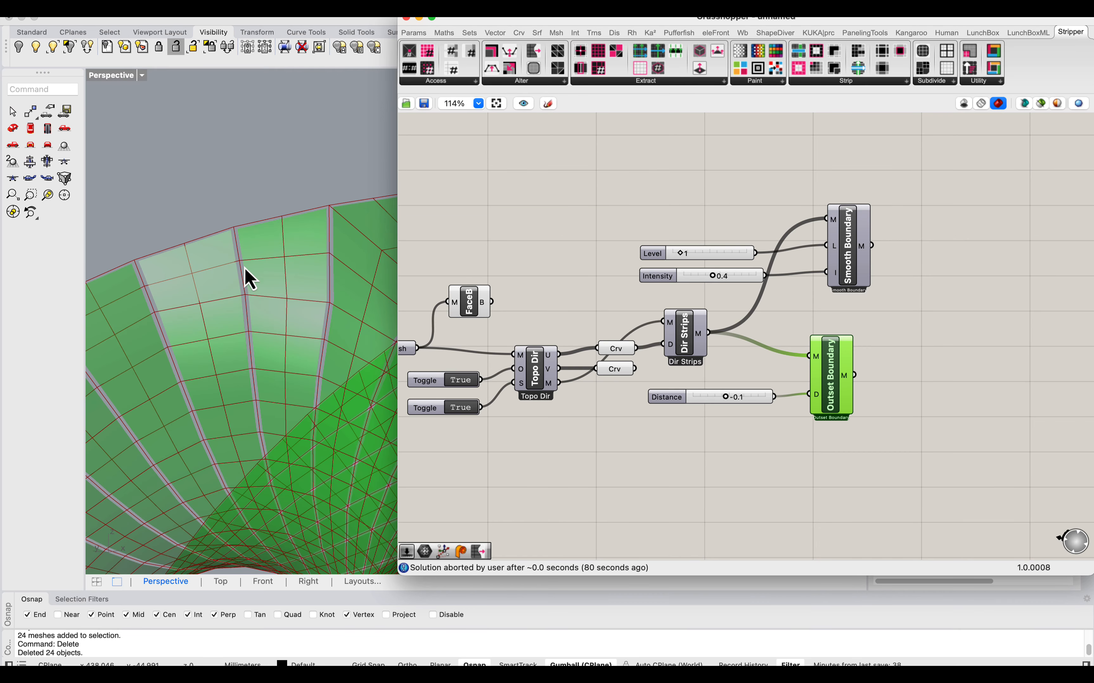
{"action": "scroll", "coordinate": [249, 282], "scroll_direction": "down", "scroll_amount": 8}
{"action": "mouse_move", "coordinate": [307, 400]}
{"action": "right_mouse_down"}
{"action": "mouse_move", "coordinate": [248, 381]}
{"action": "mouse_move", "coordinate": [308, 390]}
{"action": "right_mouse_up"}
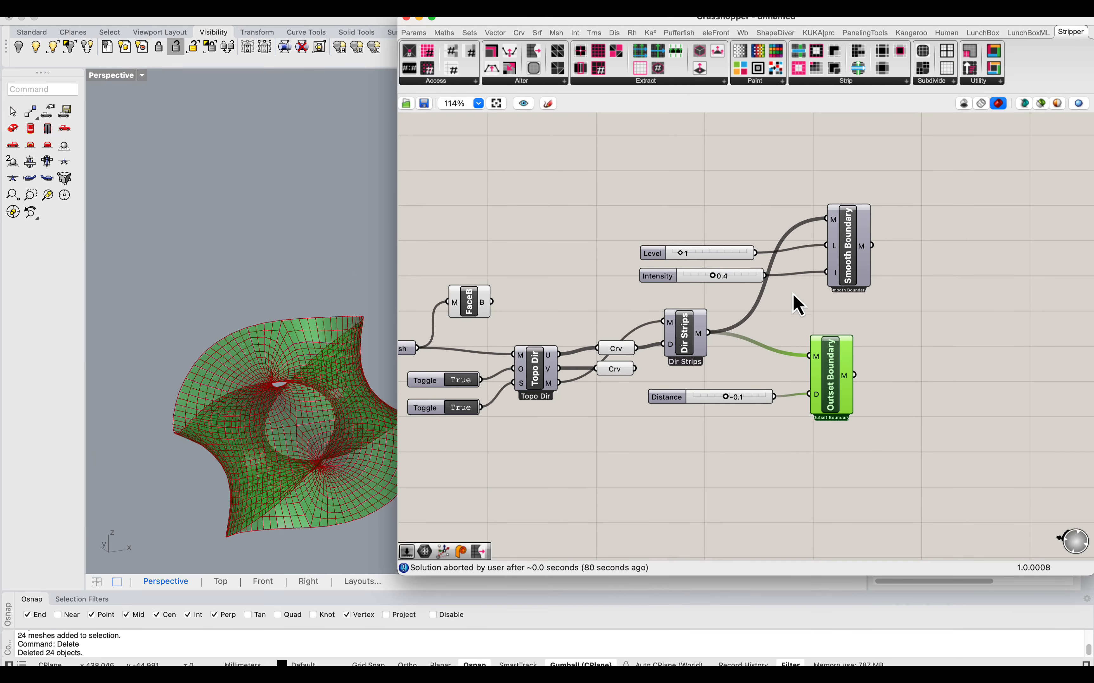
Step: Align Smooth Boundary with its Level and Intensity sliders directly above Outset Boundary, leaving more space between the two groups
{"action": "scroll", "coordinate": [786, 300], "scroll_direction": "right", "scroll_amount": 3}
{"action": "left_click_drag", "start_coordinate": [835, 302], "coordinate": [639, 204]}
{"action": "left_click_drag", "start_coordinate": [783, 266], "coordinate": [763, 244]}
{"action": "left_click", "coordinate": [746, 308]}
{"action": "scroll", "coordinate": [264, 372], "scroll_direction": "up", "scroll_amount": 10}
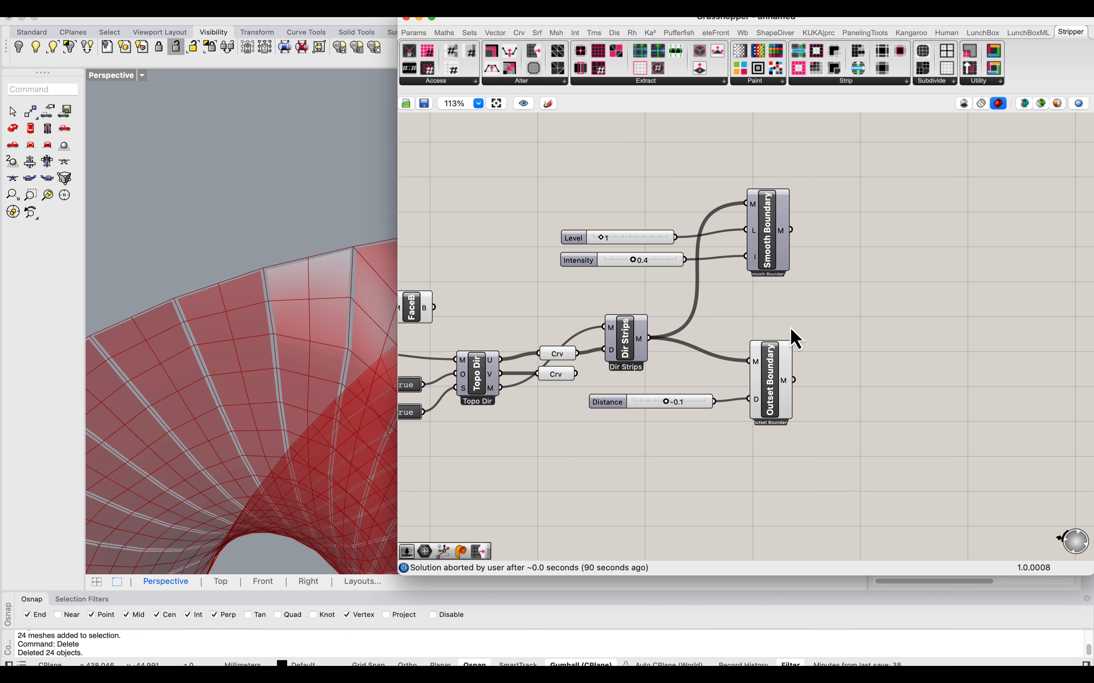
{"action": "left_click_drag", "start_coordinate": [794, 338], "coordinate": [684, 468]}
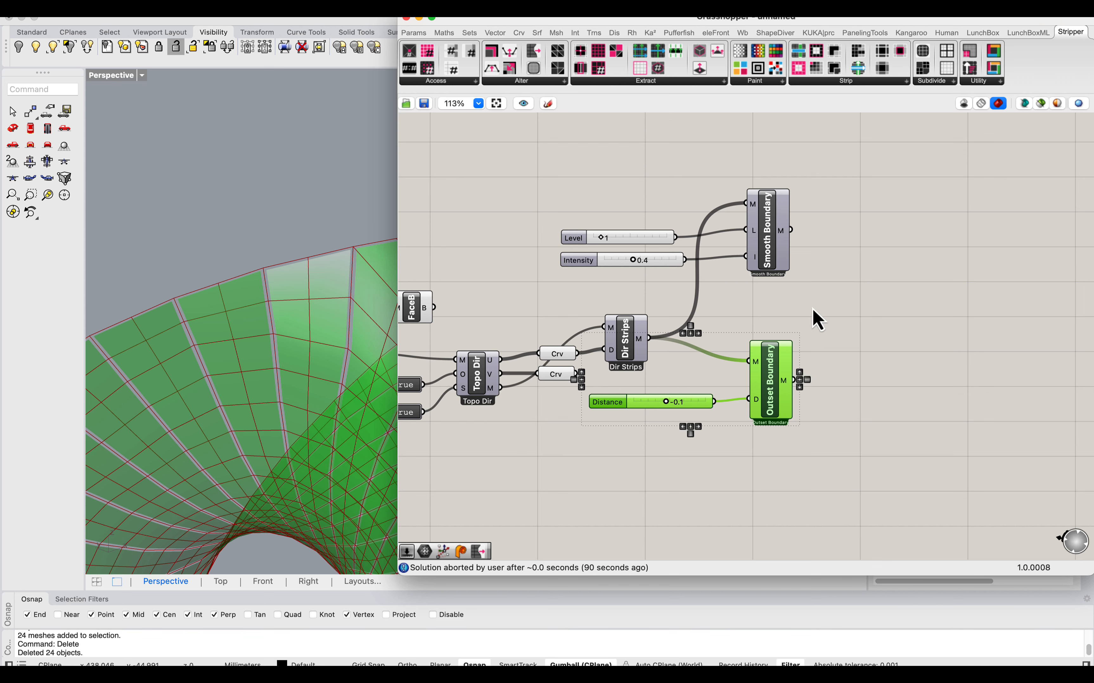
{"action": "scroll", "coordinate": [812, 334], "scroll_direction": "right", "scroll_amount": 5}
{"action": "left_click", "coordinate": [808, 350]}
Step: Add a Custom Preview component beside Outset Boundary and connect Outset Boundary's M output to its G input
{"action": "scroll", "coordinate": [280, 294], "scroll_direction": "down", "scroll_amount": 10}
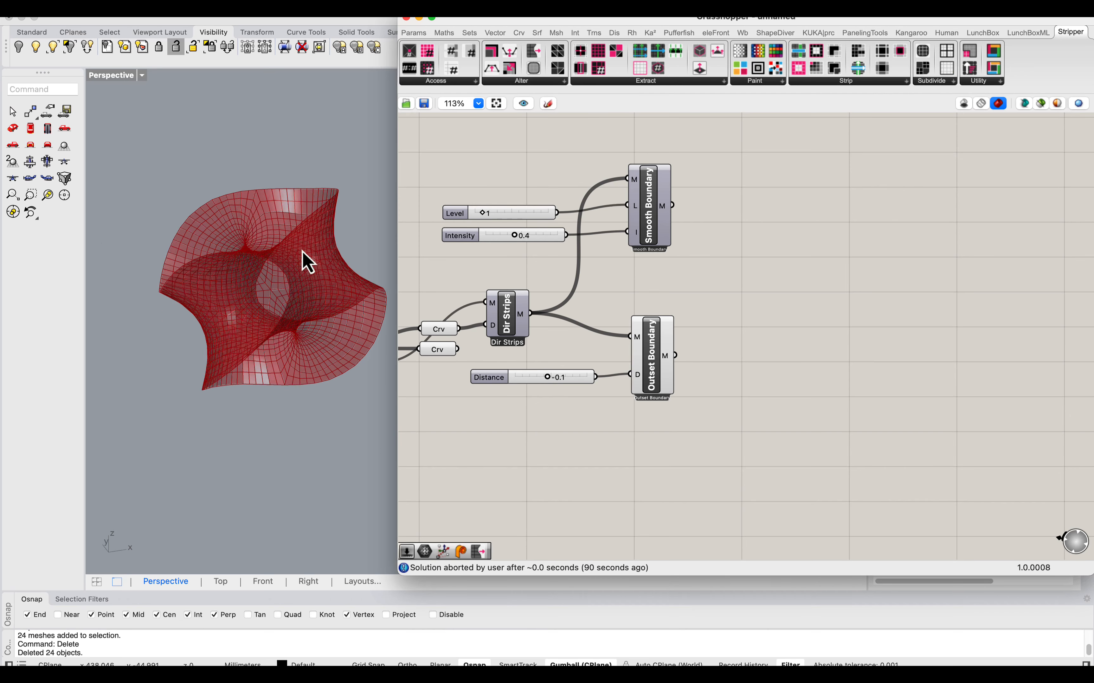
{"action": "scroll", "coordinate": [325, 268], "scroll_direction": "up", "scroll_amount": 5}
{"action": "scroll", "coordinate": [354, 267], "scroll_direction": "down", "scroll_amount": 8}
{"action": "scroll", "coordinate": [356, 267], "scroll_direction": "up", "scroll_amount": 8}
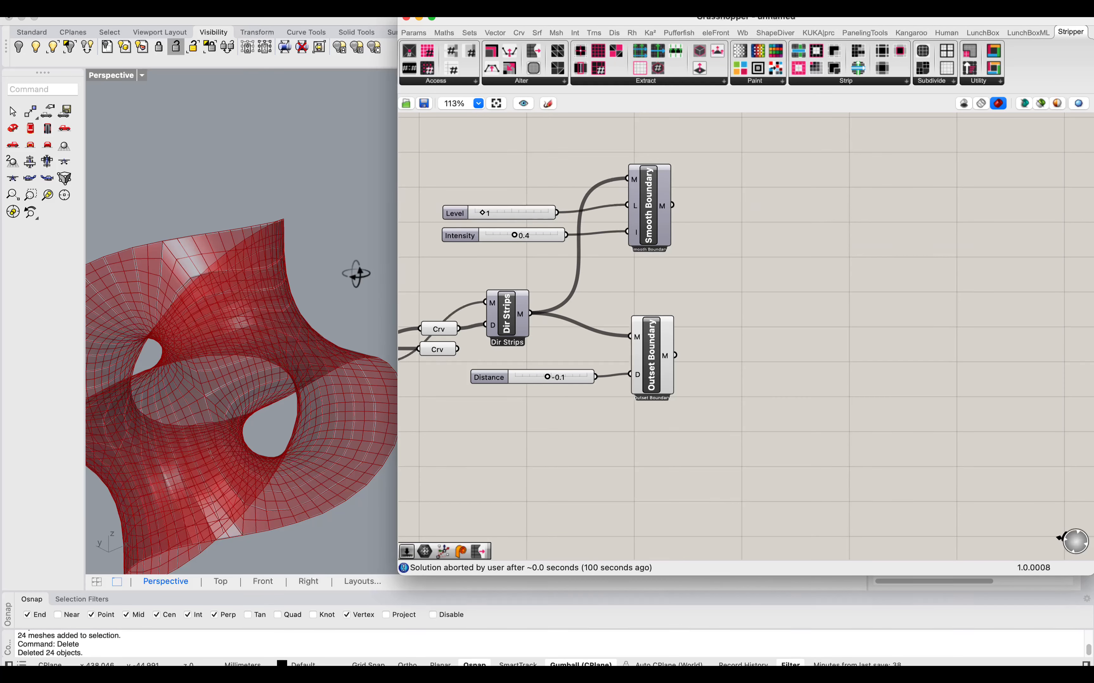
{"action": "double_click", "coordinate": [848, 321]}
{"action": "type", "text": "custom pre"}
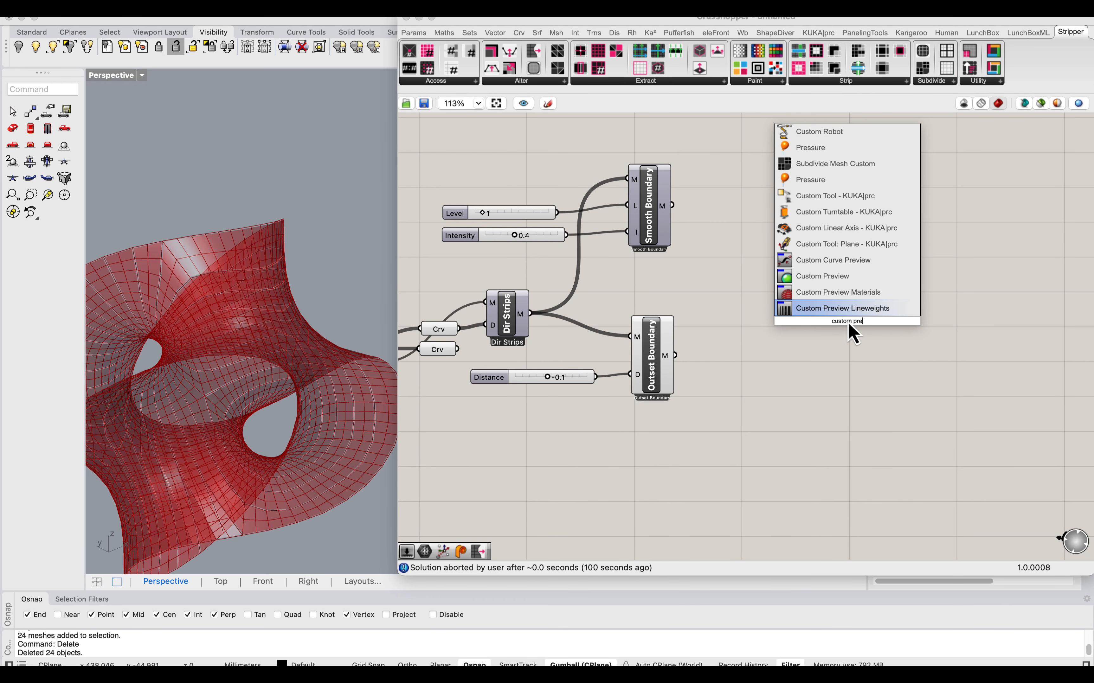
{"action": "left_click", "coordinate": [831, 276]}
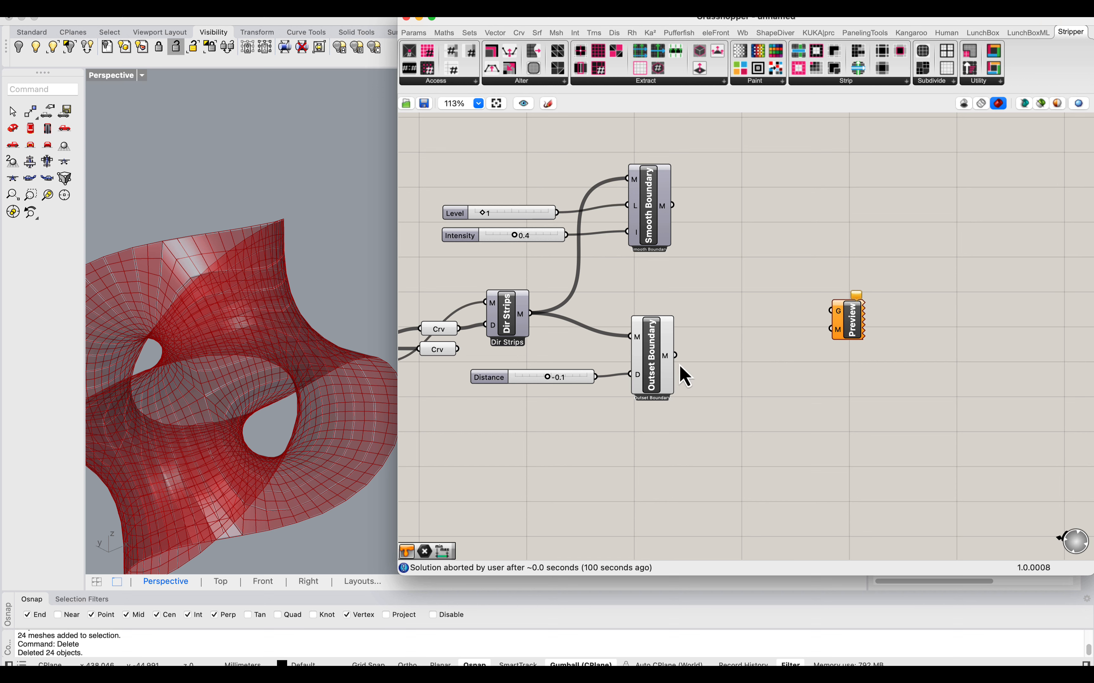
{"action": "left_click_drag", "start_coordinate": [675, 355], "coordinate": [836, 351]}
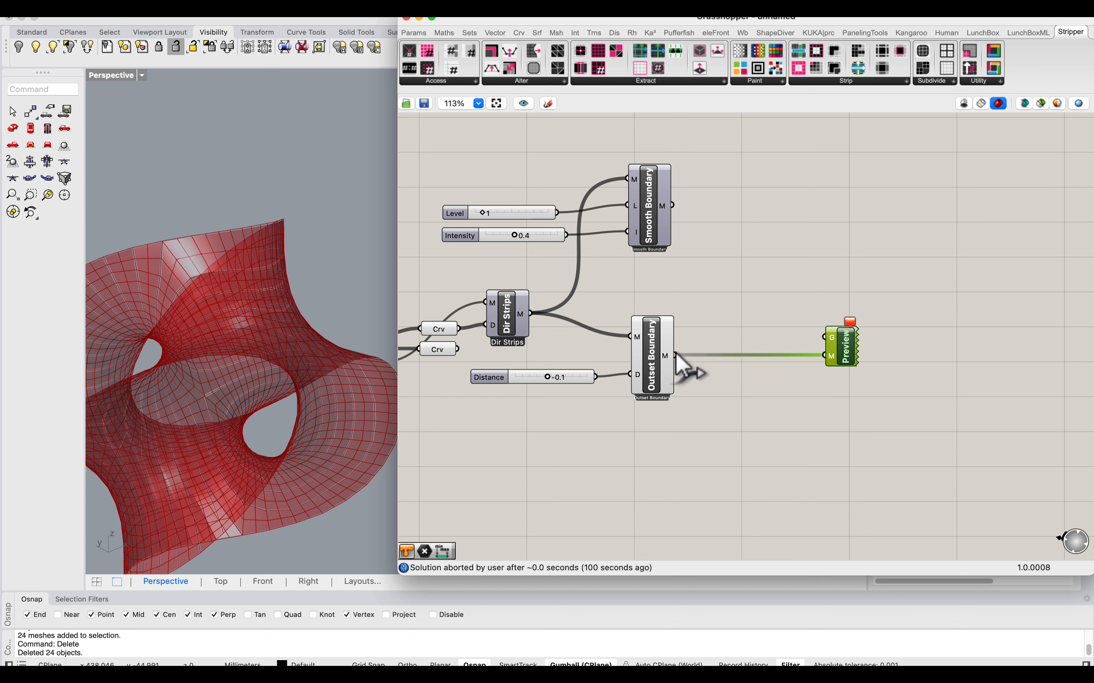
{"action": "left_click_drag", "start_coordinate": [676, 354], "coordinate": [825, 337]}
{"action": "left_click_drag", "start_coordinate": [843, 348], "coordinate": [871, 372]}
Step: Add a white Colour Swatch and connect it to Custom Preview's M input
{"action": "double_click", "coordinate": [782, 422]}
{"action": "type", "text": "col"}
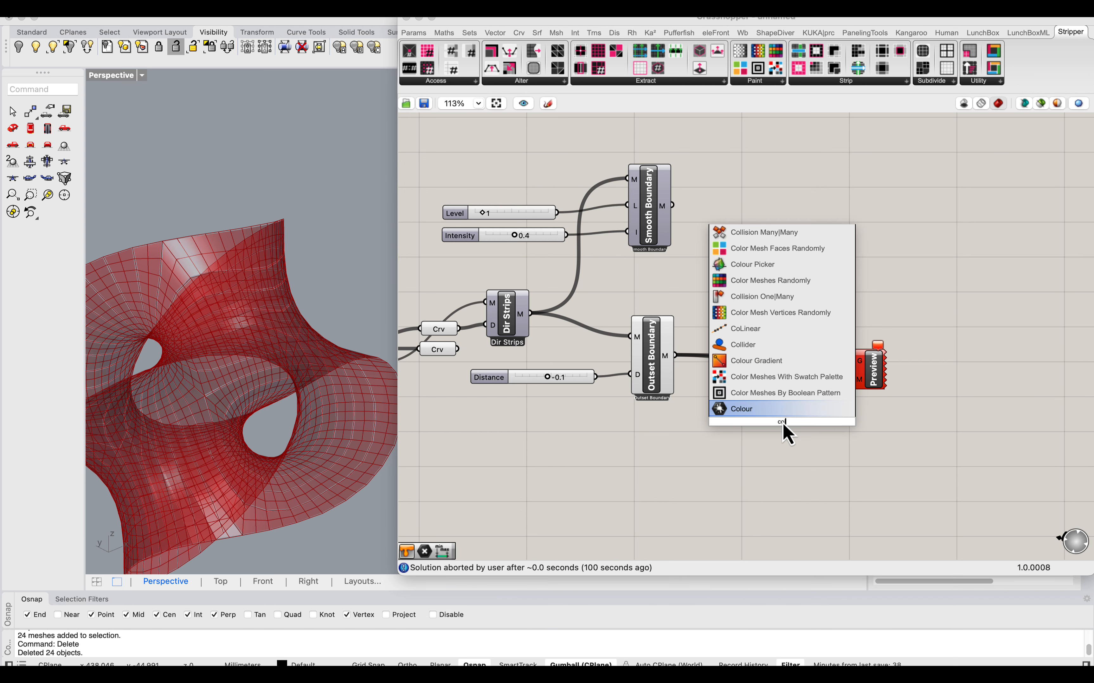
{"action": "type", "text": "or swatc"}
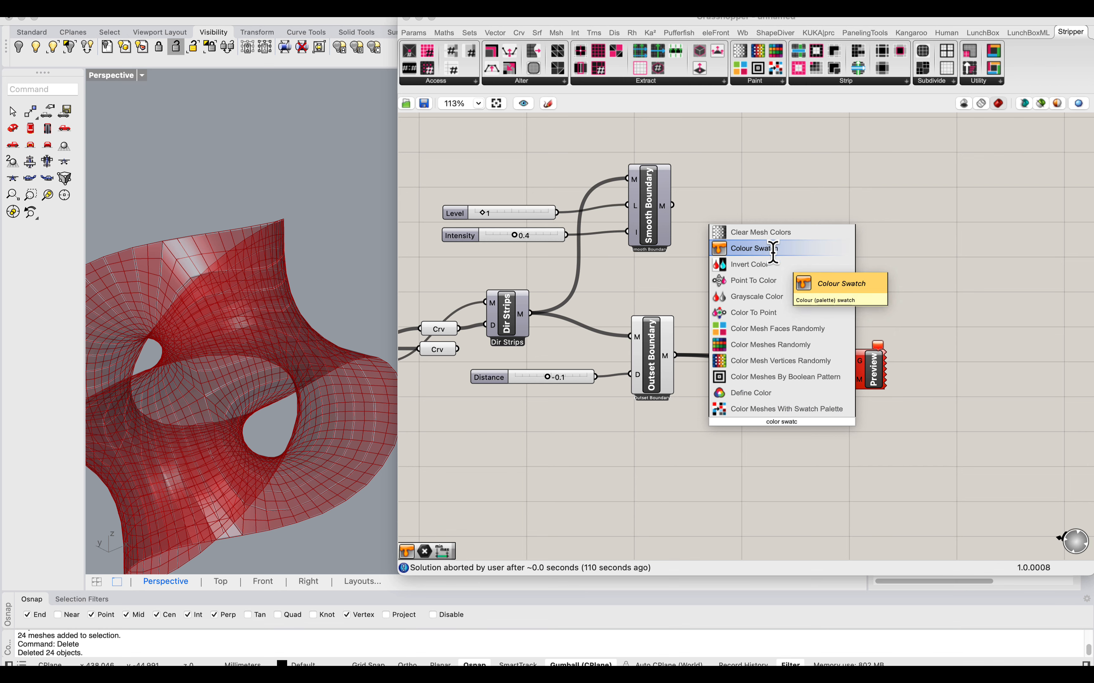
{"action": "left_click", "coordinate": [758, 248]}
{"action": "left_click_drag", "start_coordinate": [816, 421], "coordinate": [854, 380]}
{"action": "scroll", "coordinate": [289, 316], "scroll_direction": "down", "scroll_amount": 4}
{"action": "right_click_drag", "start_coordinate": [289, 317], "coordinate": [317, 323]}
{"action": "scroll", "coordinate": [267, 337], "scroll_direction": "up", "scroll_amount": 4}
Step: Turn off the preview of both Face Boundaries components and of the Mesh parameter after the Kangaroo solver
{"action": "right_click_drag", "start_coordinate": [671, 286], "coordinate": [897, 281]}
{"action": "scroll", "coordinate": [897, 280], "scroll_direction": "down", "scroll_amount": 3}
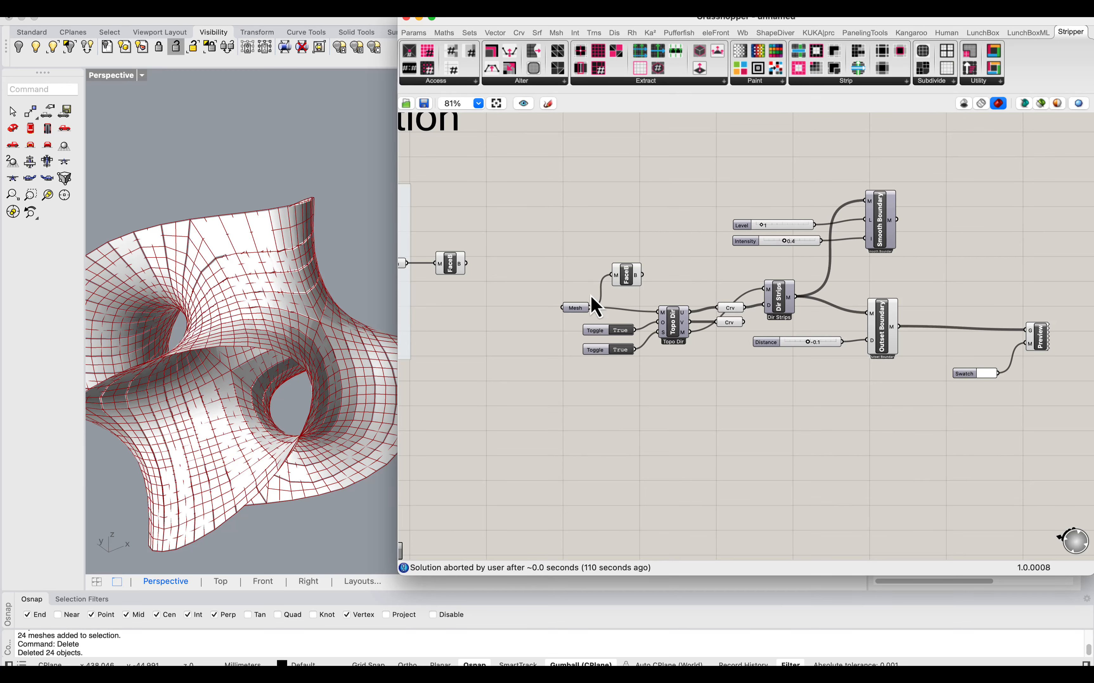
{"action": "left_click", "coordinate": [628, 277]}
{"action": "right_click", "coordinate": [629, 278]}
{"action": "left_click", "coordinate": [655, 298]}
{"action": "right_click_drag", "start_coordinate": [449, 261], "coordinate": [623, 284]}
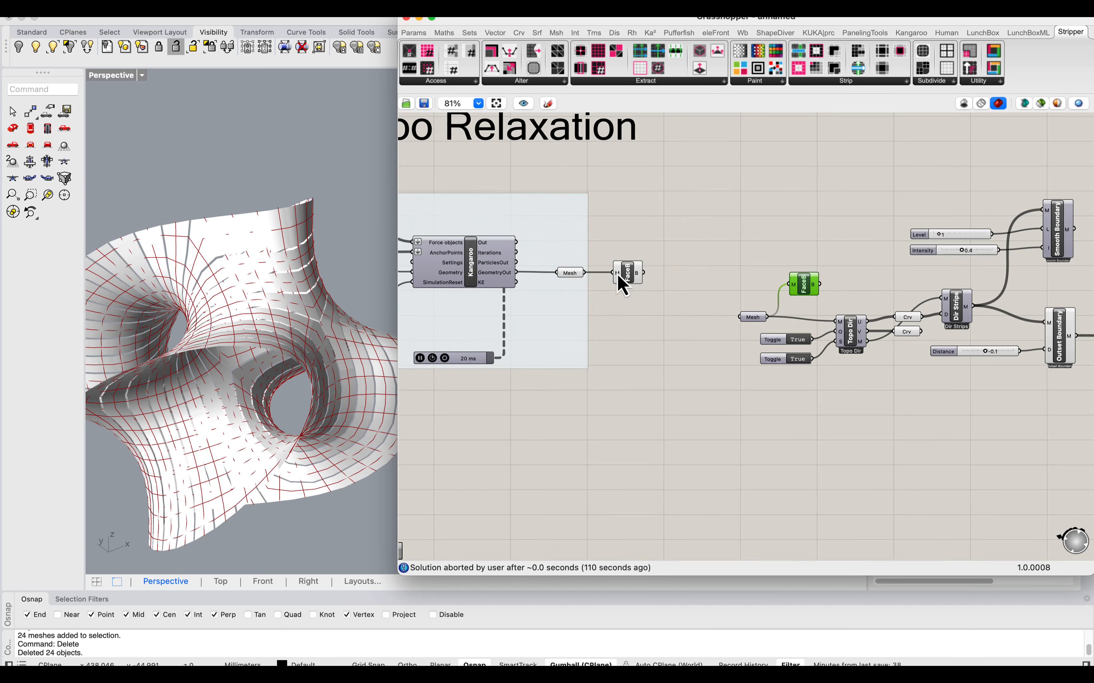
{"action": "left_click", "coordinate": [570, 273]}
{"action": "right_click", "coordinate": [568, 273]}
{"action": "left_click", "coordinate": [590, 293]}
{"action": "right_click", "coordinate": [629, 274]}
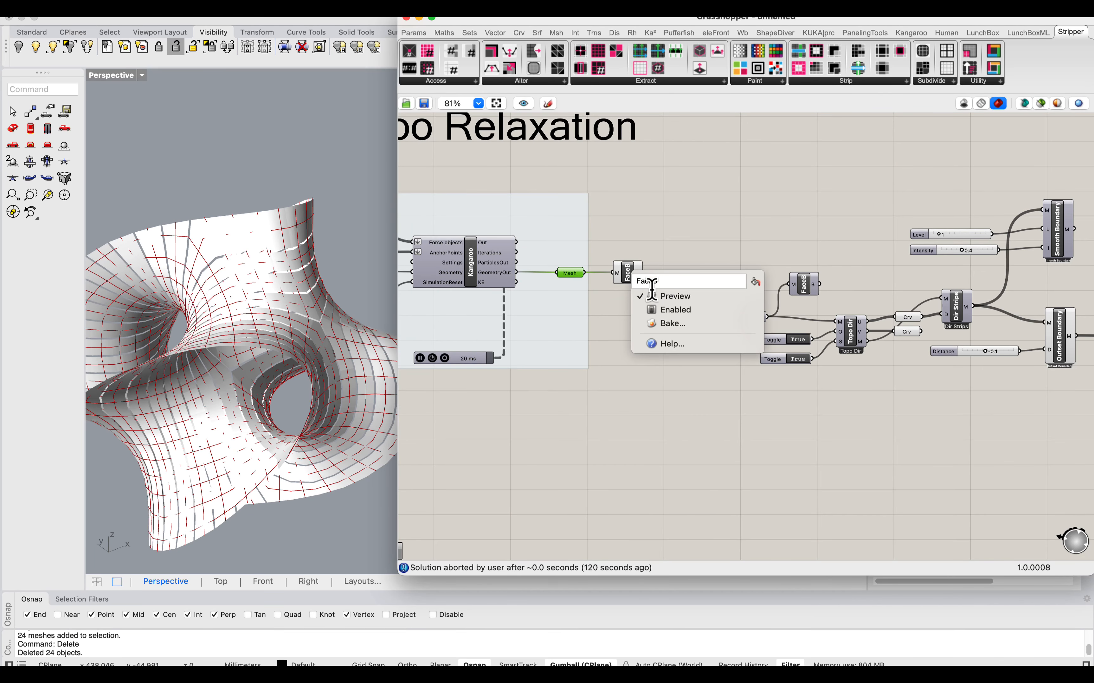
Step: Turn off the preview of the two Crv parameters between Topo Dir and Dir Strips
{"action": "right_click_drag", "start_coordinate": [775, 283], "coordinate": [490, 243]}
{"action": "left_click_drag", "start_coordinate": [629, 333], "coordinate": [603, 253]}
{"action": "left_click", "coordinate": [221, 14]}
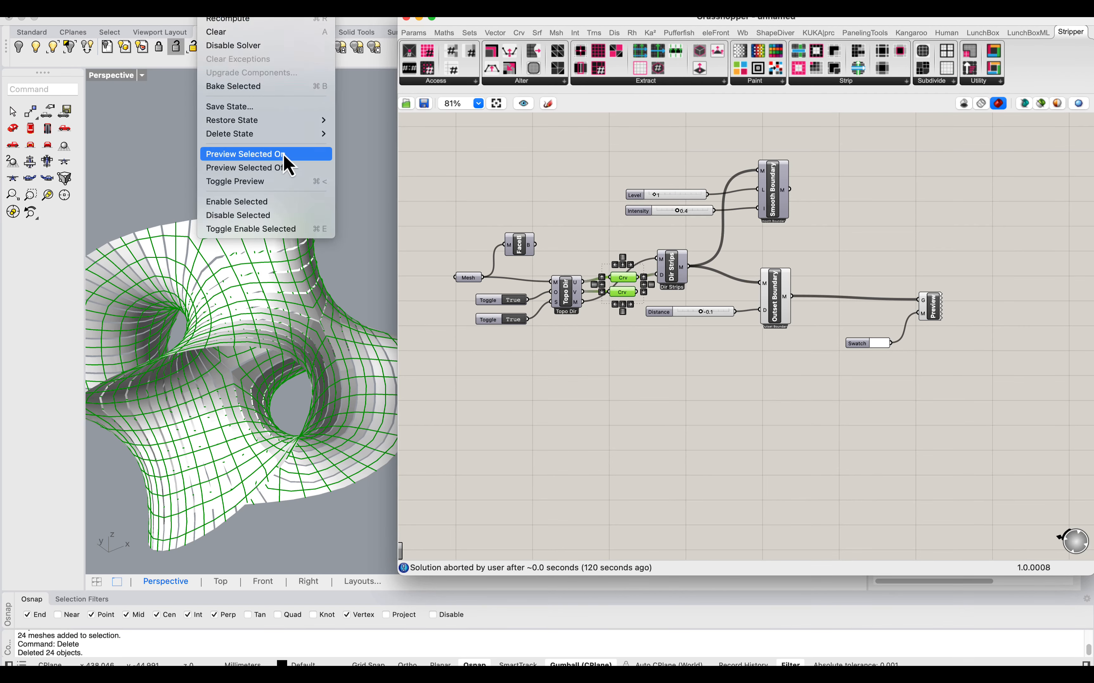
{"action": "left_click", "coordinate": [244, 166]}
Step: Narrow the Grasshopper window to widen the Rhino viewport and examine the white inset strips from several angles
{"action": "right_click_drag", "start_coordinate": [298, 302], "coordinate": [311, 325]}
{"action": "left_click_drag", "start_coordinate": [398, 224], "coordinate": [577, 230]}
{"action": "scroll", "coordinate": [452, 262], "scroll_direction": "down", "scroll_amount": 5}
{"action": "right_click_drag", "start_coordinate": [515, 240], "coordinate": [441, 286]}
{"action": "scroll", "coordinate": [361, 299], "scroll_direction": "up", "scroll_amount": 4}
{"action": "right_click_drag", "start_coordinate": [361, 299], "coordinate": [347, 292]}
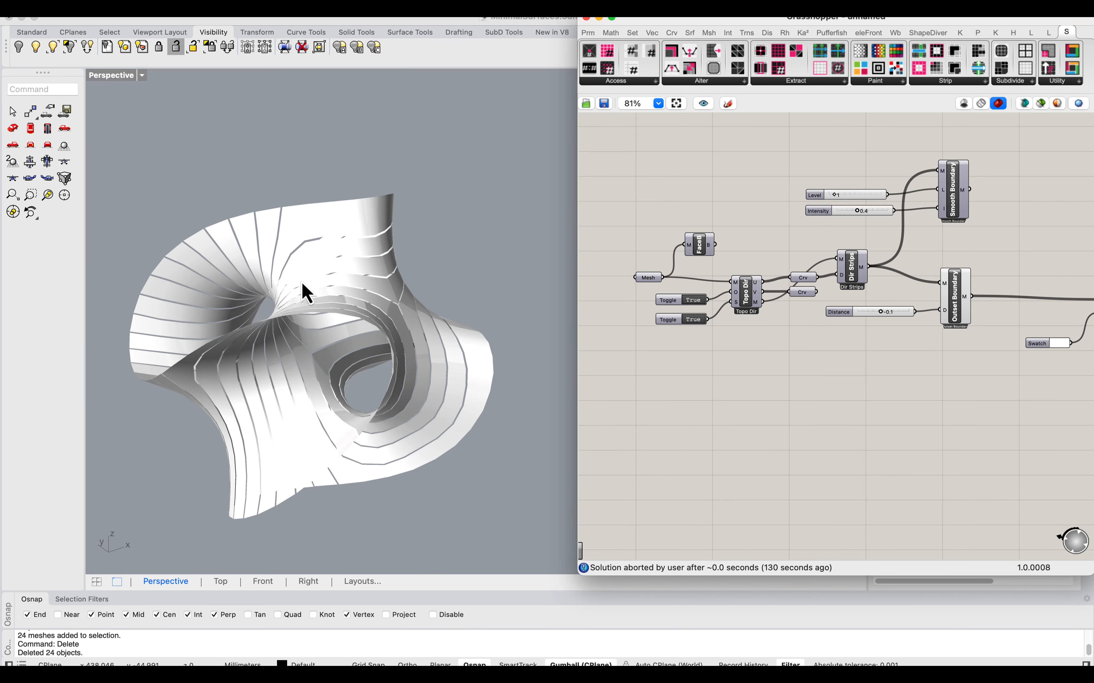
{"action": "right_click_drag", "start_coordinate": [349, 397], "coordinate": [391, 337]}
{"action": "scroll", "coordinate": [328, 305], "scroll_direction": "down", "scroll_amount": 3}
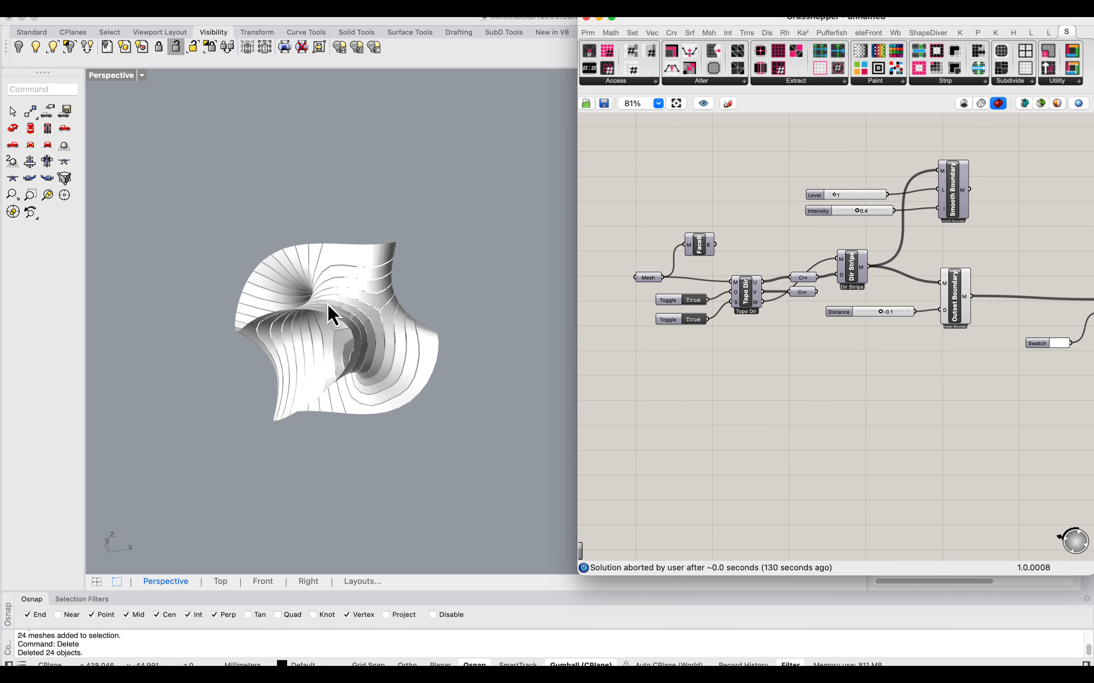
{"action": "scroll", "coordinate": [335, 313], "scroll_direction": "up", "scroll_amount": 3}
{"action": "right_click_drag", "start_coordinate": [339, 320], "coordinate": [268, 324]}
{"action": "mouse_move", "coordinate": [372, 379]}
{"action": "right_mouse_down"}
{"action": "mouse_move", "coordinate": [293, 330]}
{"action": "mouse_move", "coordinate": [366, 362]}
{"action": "right_mouse_up"}
Step: Add a Colour Gradient component below the Swatch and apply the multicolour spectrum preset to it
{"action": "right_click_drag", "start_coordinate": [843, 359], "coordinate": [585, 316]}
{"action": "double_click", "coordinate": [760, 379]}
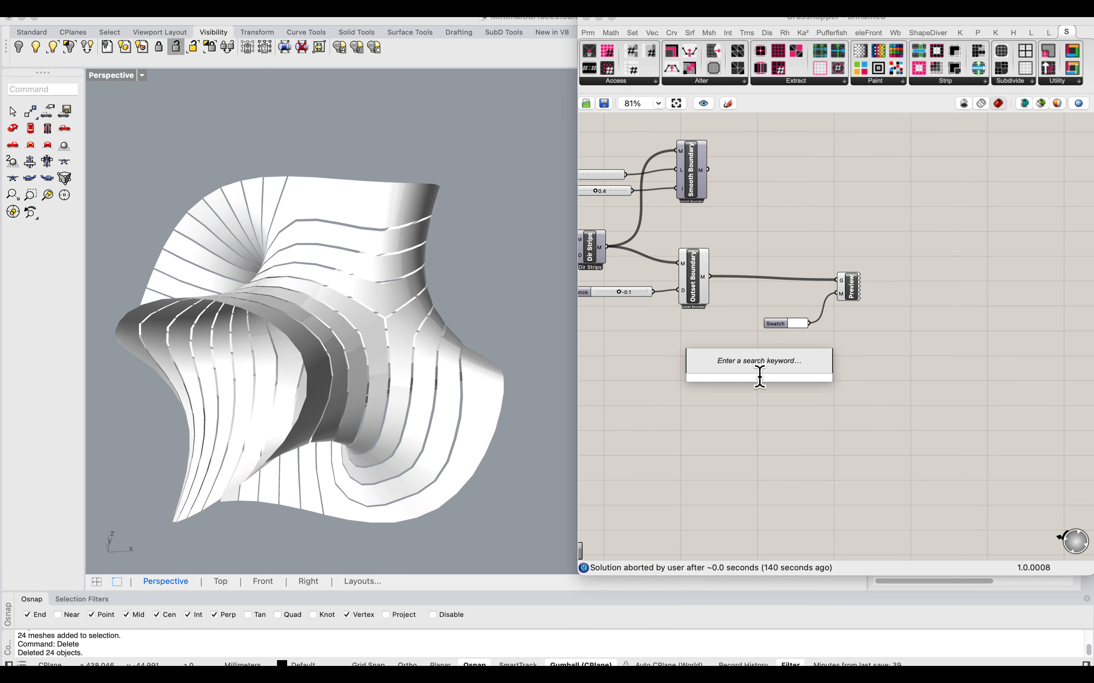
{"action": "type", "text": "color"}
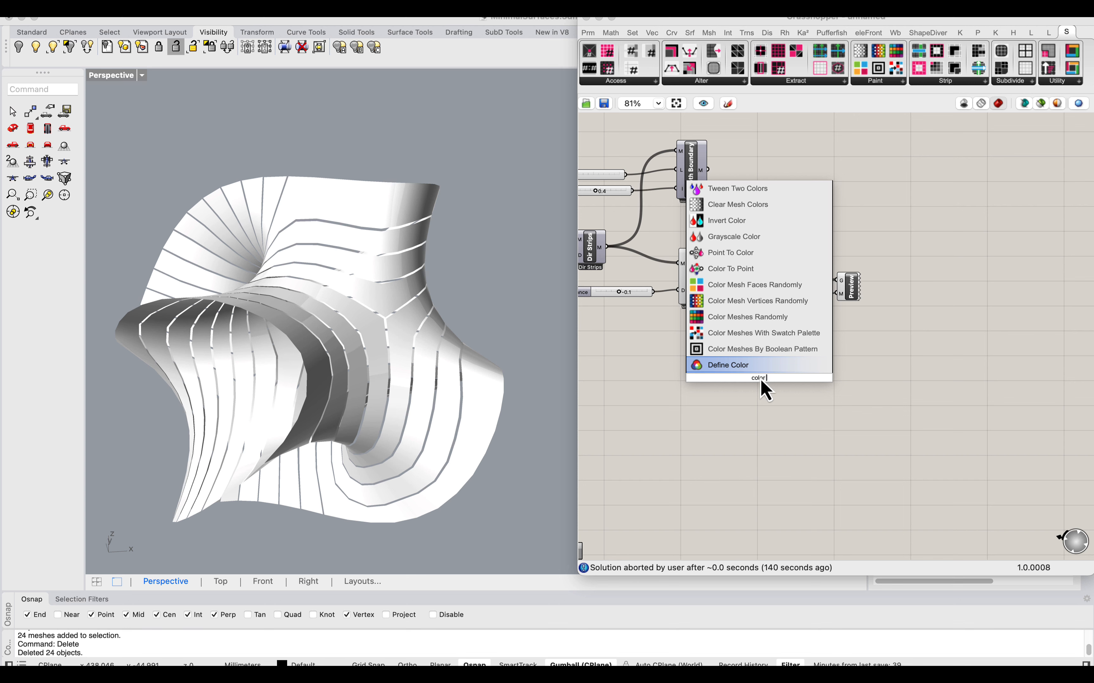
{"action": "type", "text": " grad"}
{"action": "left_click", "coordinate": [758, 301]}
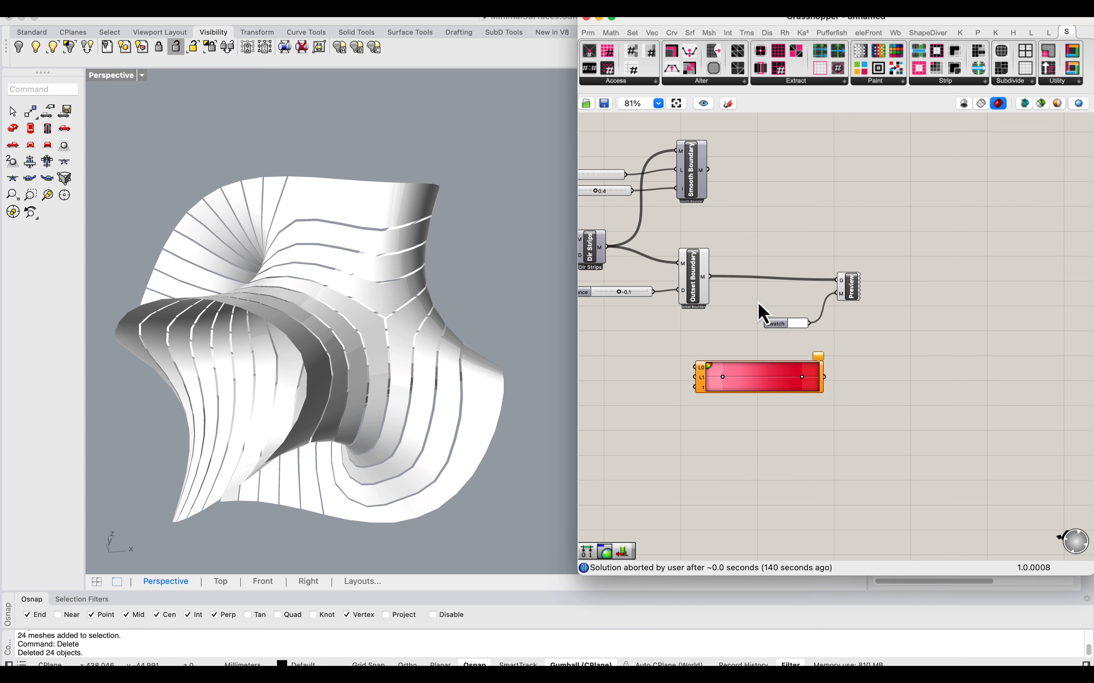
{"action": "scroll", "coordinate": [750, 384], "scroll_direction": "up", "scroll_amount": 2}
{"action": "right_click", "coordinate": [741, 376]}
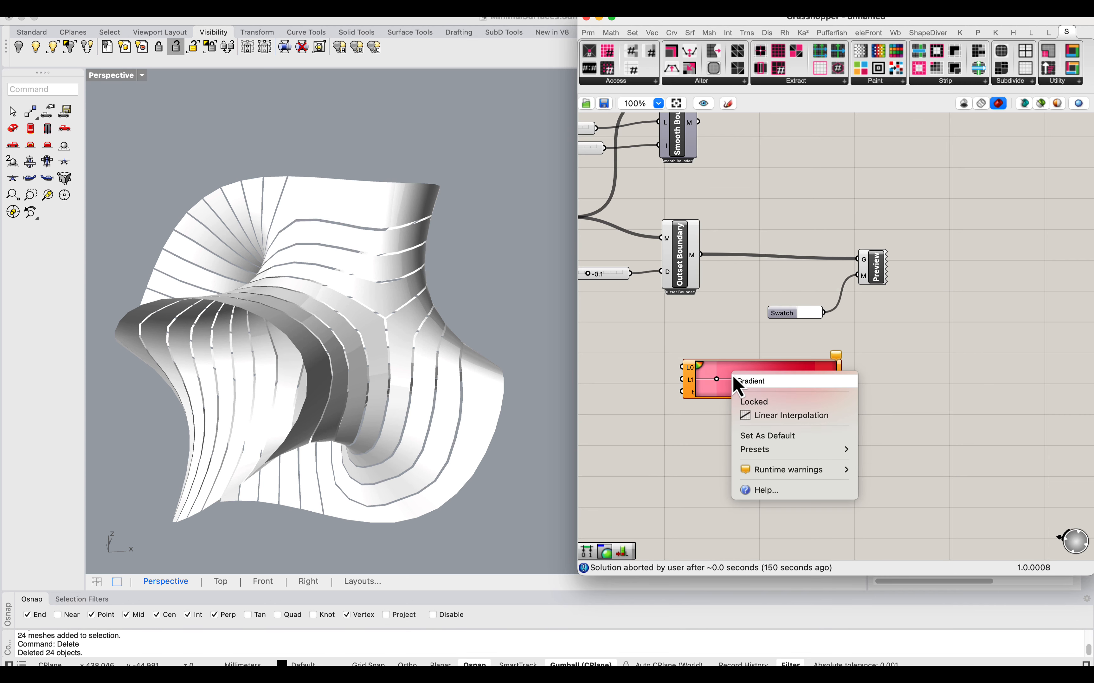
{"action": "mouse_move", "coordinate": [773, 452]}
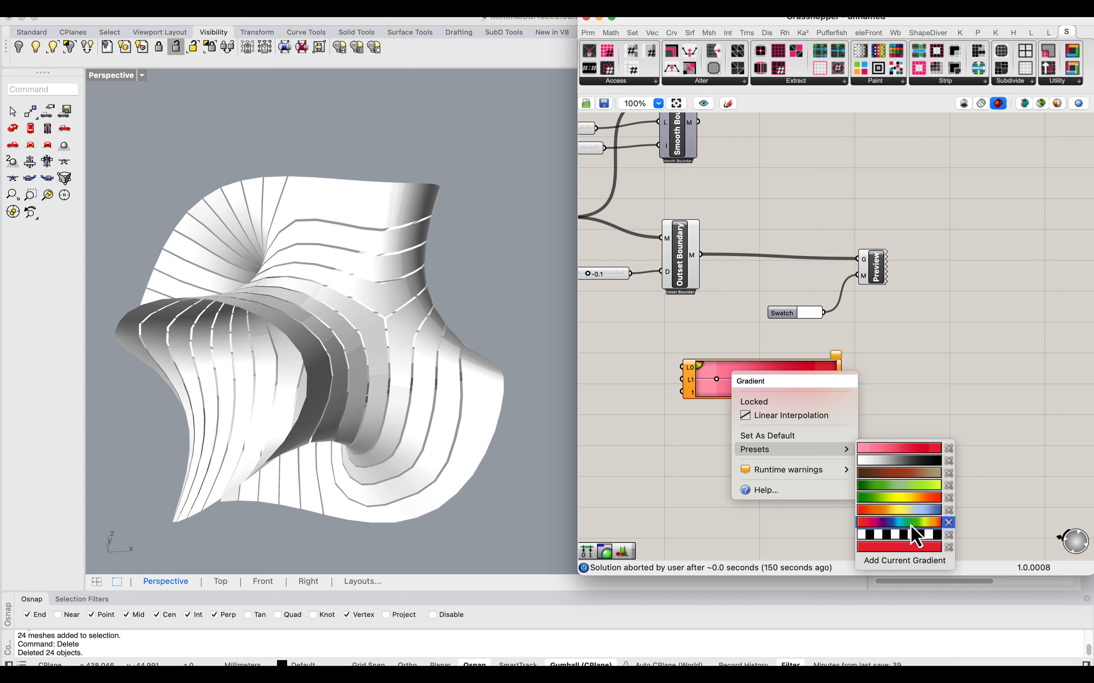
{"action": "left_click", "coordinate": [890, 524]}
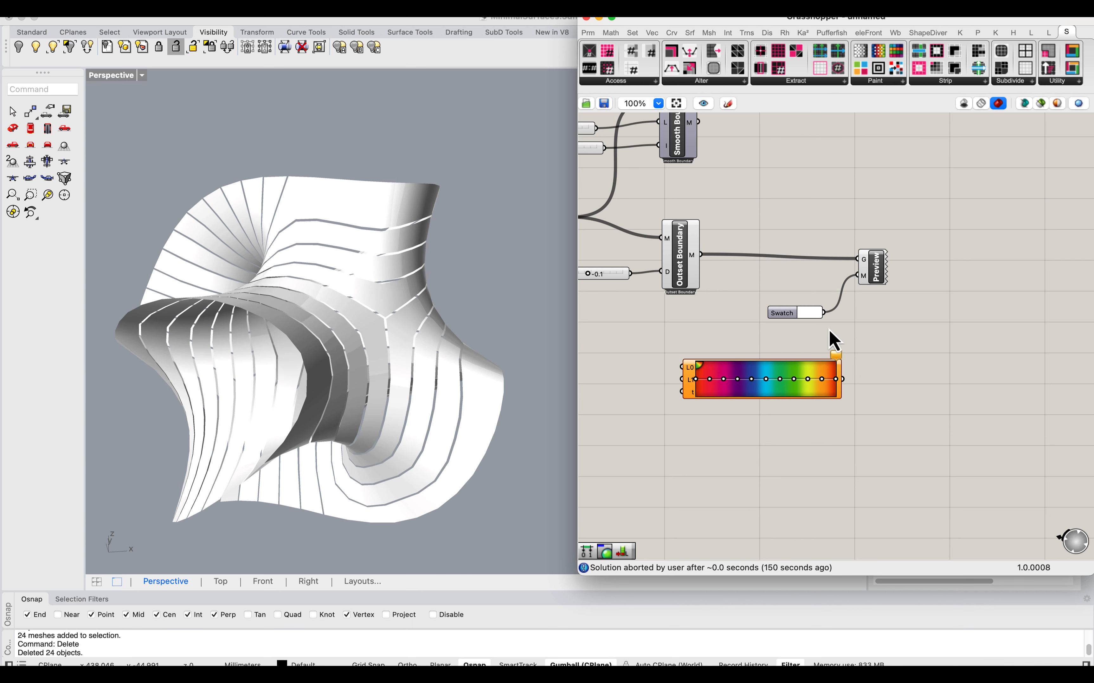
Step: Move the gradient away from Outset Boundary, and shift Outset Boundary with its Distance slider farther from Custom Preview
{"action": "scroll", "coordinate": [837, 379], "scroll_direction": "up", "scroll_amount": 3}
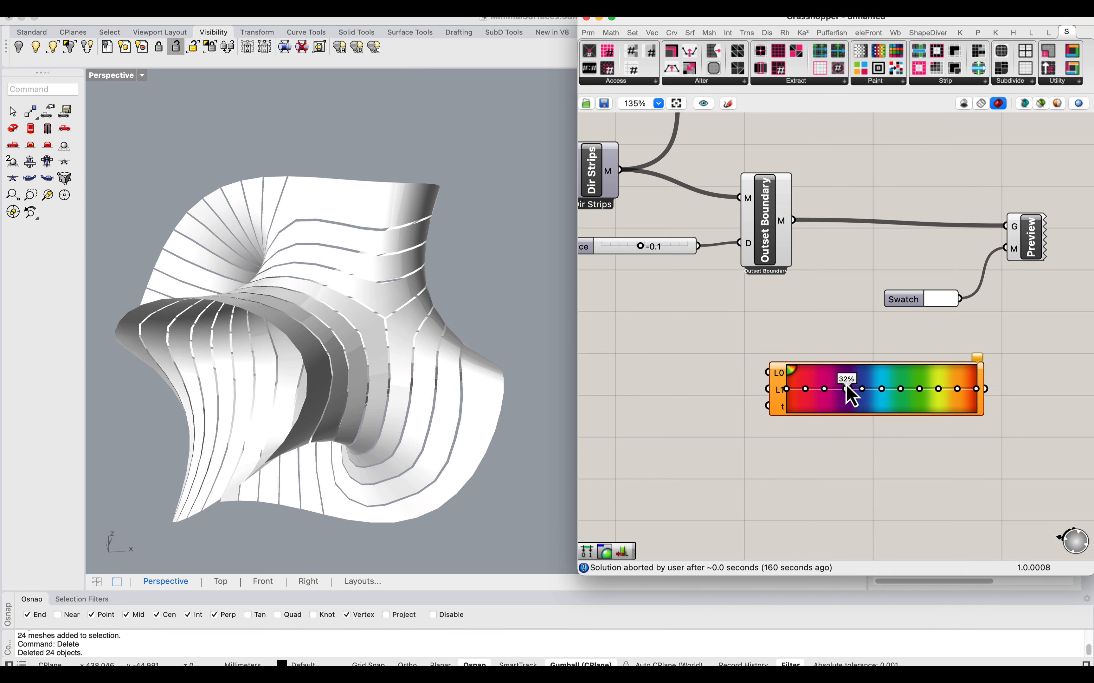
{"action": "left_click_drag", "start_coordinate": [846, 388], "coordinate": [850, 389]}
{"action": "scroll", "coordinate": [861, 463], "scroll_direction": "right", "scroll_amount": 3}
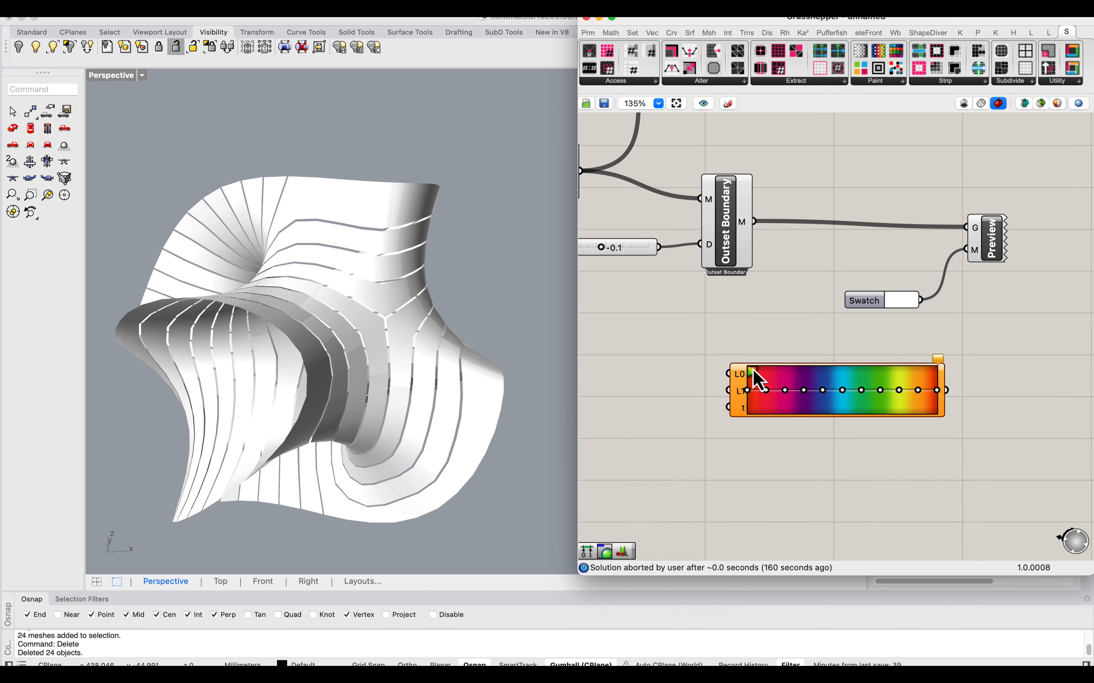
{"action": "left_click_drag", "start_coordinate": [756, 380], "coordinate": [817, 386]}
{"action": "scroll", "coordinate": [745, 283], "scroll_direction": "down", "scroll_amount": 1}
{"action": "right_click_drag", "start_coordinate": [739, 283], "coordinate": [788, 324]}
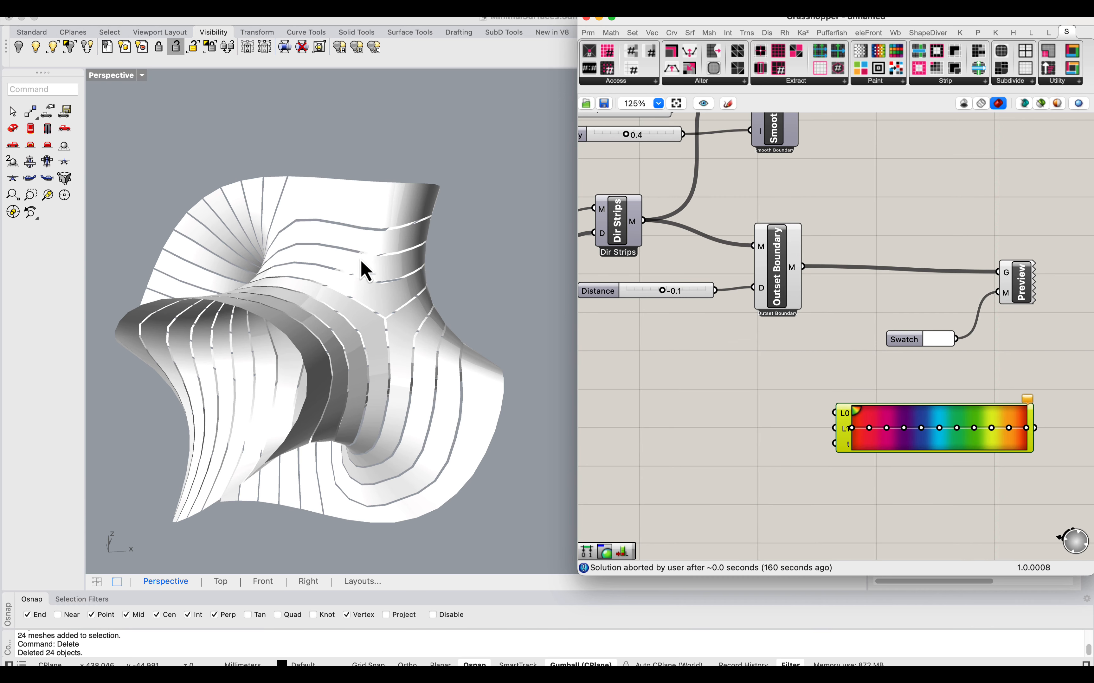
{"action": "left_click_drag", "start_coordinate": [794, 323], "coordinate": [677, 284]}
{"action": "left_click_drag", "start_coordinate": [777, 281], "coordinate": [725, 299]}
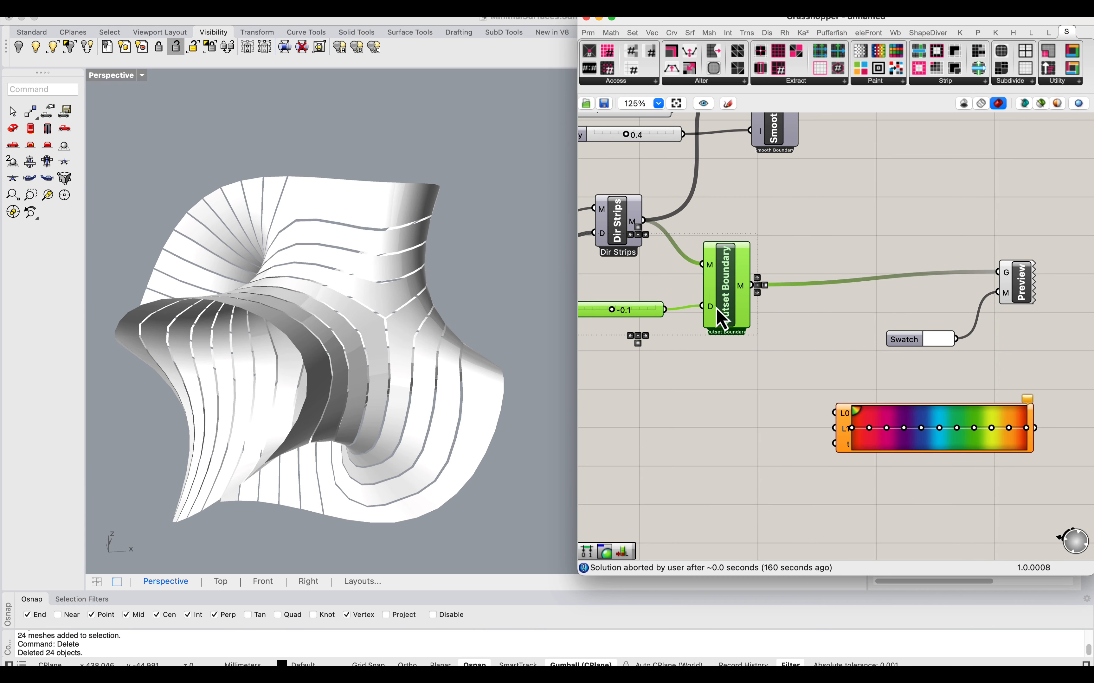
{"action": "double_click", "coordinate": [753, 394]}
{"action": "left_click", "coordinate": [783, 463]}
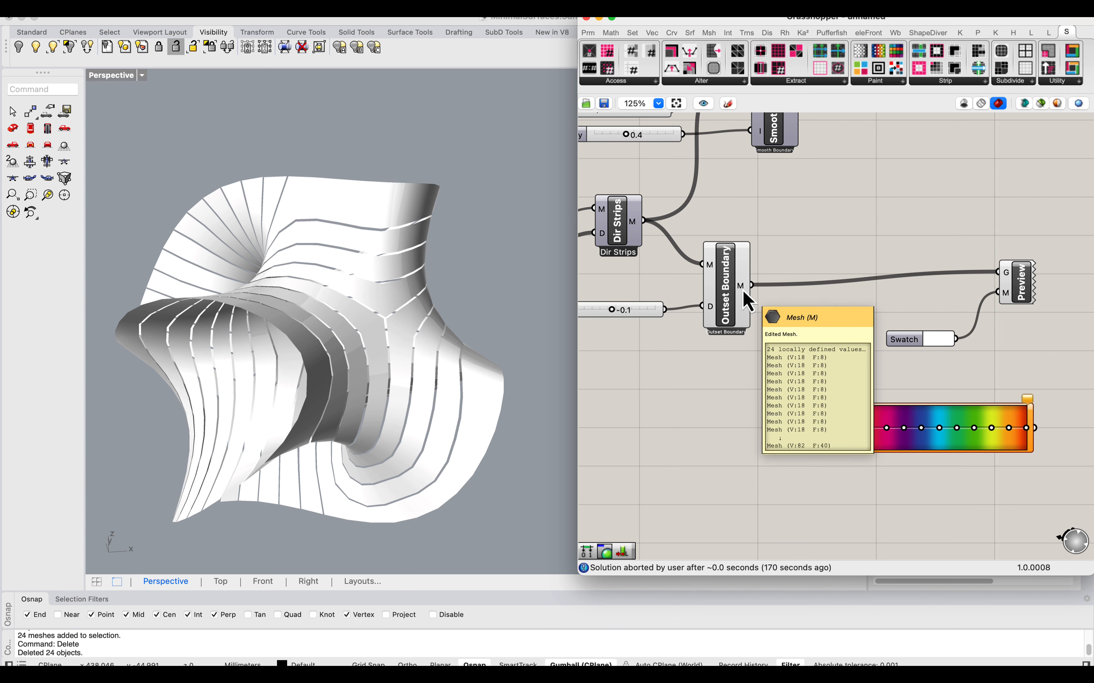
Step: Add a number slider set to 0, connect it to the gradient's L0 input, and move the gradient clear of the slider
{"action": "right_click_drag", "start_coordinate": [757, 317], "coordinate": [712, 309]}
{"action": "double_click", "coordinate": [688, 380]}
{"action": "type", "text": "slider"}
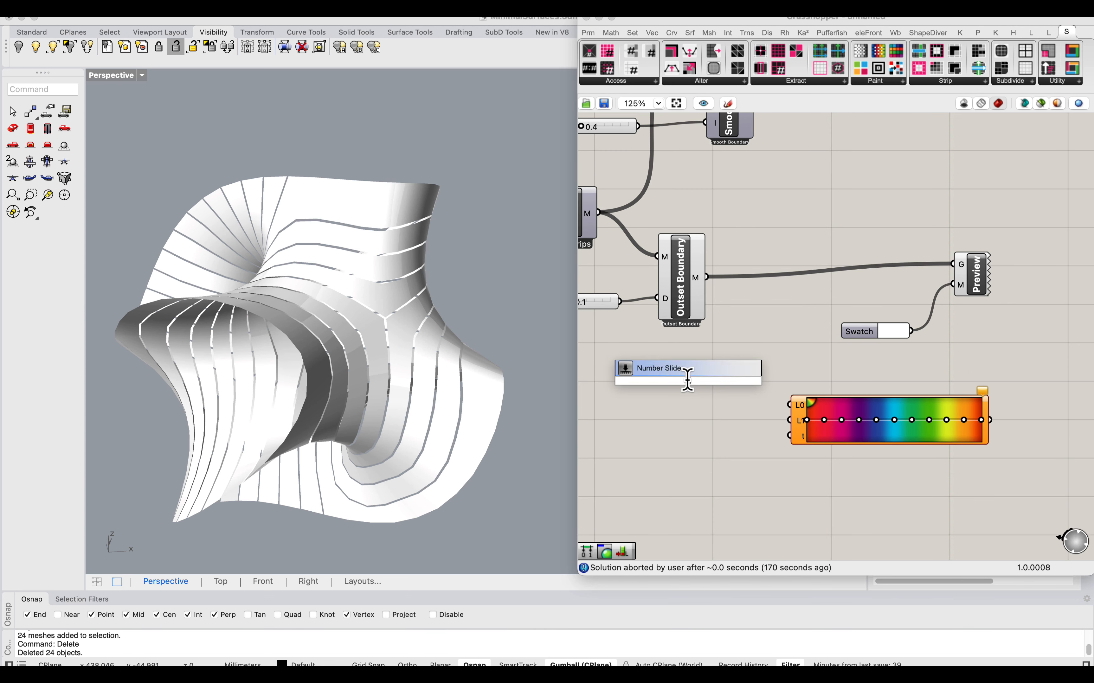
{"action": "key", "text": "Return"}
{"action": "left_click_drag", "start_coordinate": [789, 408], "coordinate": [841, 421]}
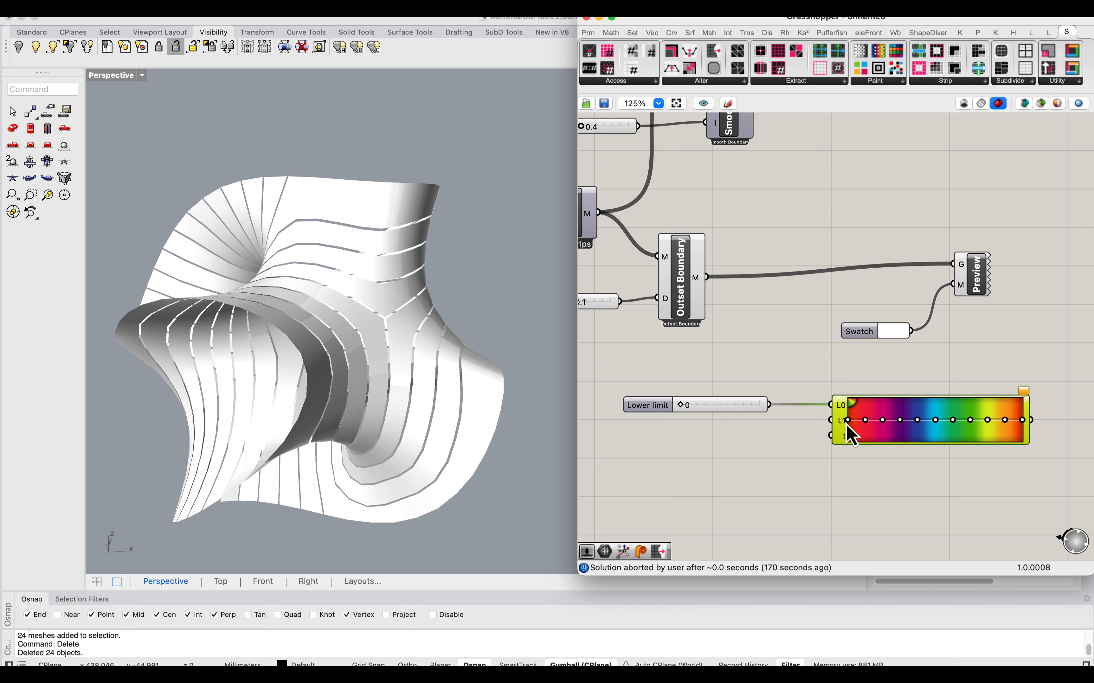
{"action": "right_click_drag", "start_coordinate": [881, 411], "coordinate": [790, 361]}
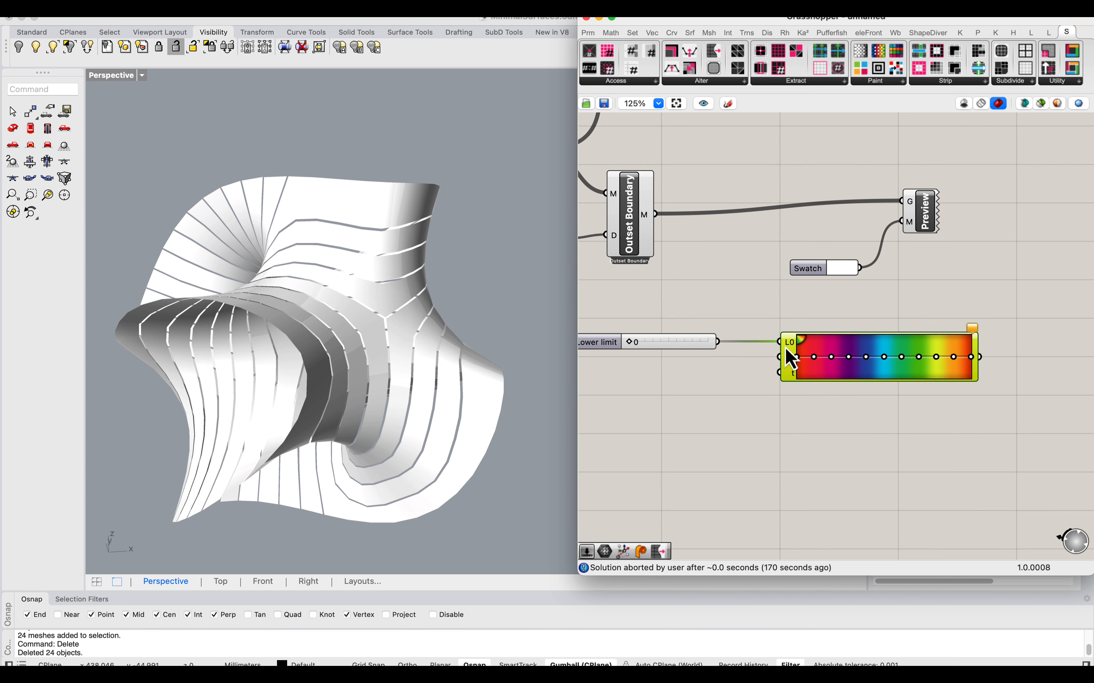
Step: Examine the gradient's L0, L1 and t inputs and how Outset Boundary feeds the Custom Preview
{"action": "scroll", "coordinate": [805, 350], "scroll_direction": "up", "scroll_amount": 1}
{"action": "left_click", "coordinate": [696, 347]}
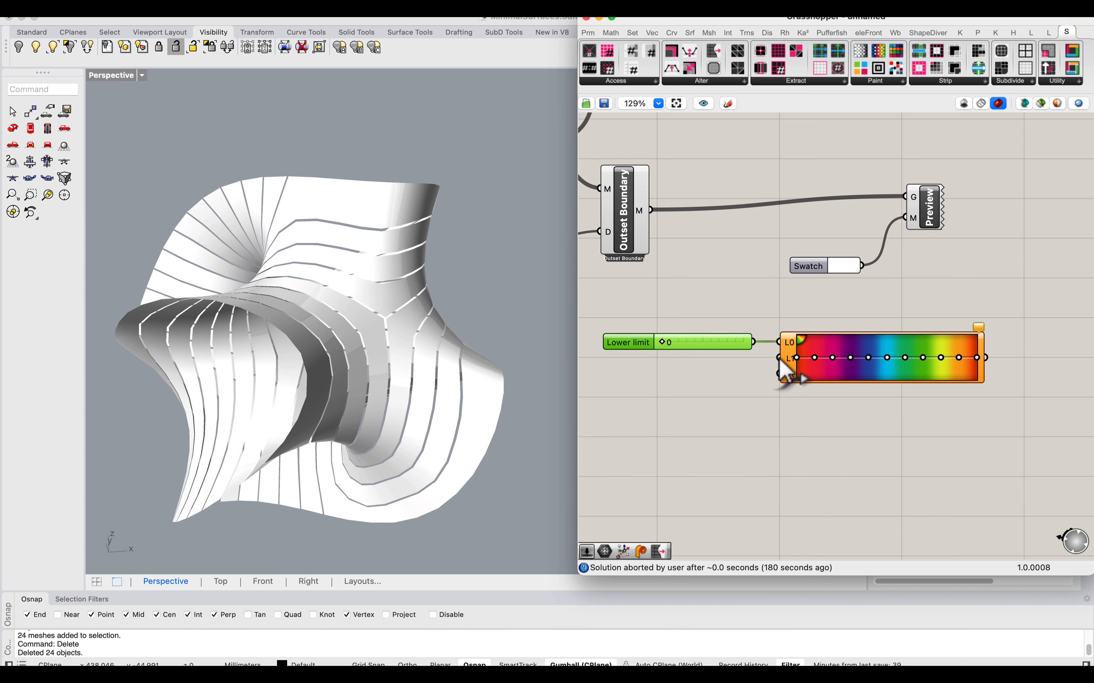
{"action": "scroll", "coordinate": [798, 348], "scroll_direction": "up", "scroll_amount": 3}
{"action": "right_click_drag", "start_coordinate": [829, 336], "coordinate": [704, 312]}
{"action": "scroll", "coordinate": [694, 333], "scroll_direction": "up", "scroll_amount": 2}
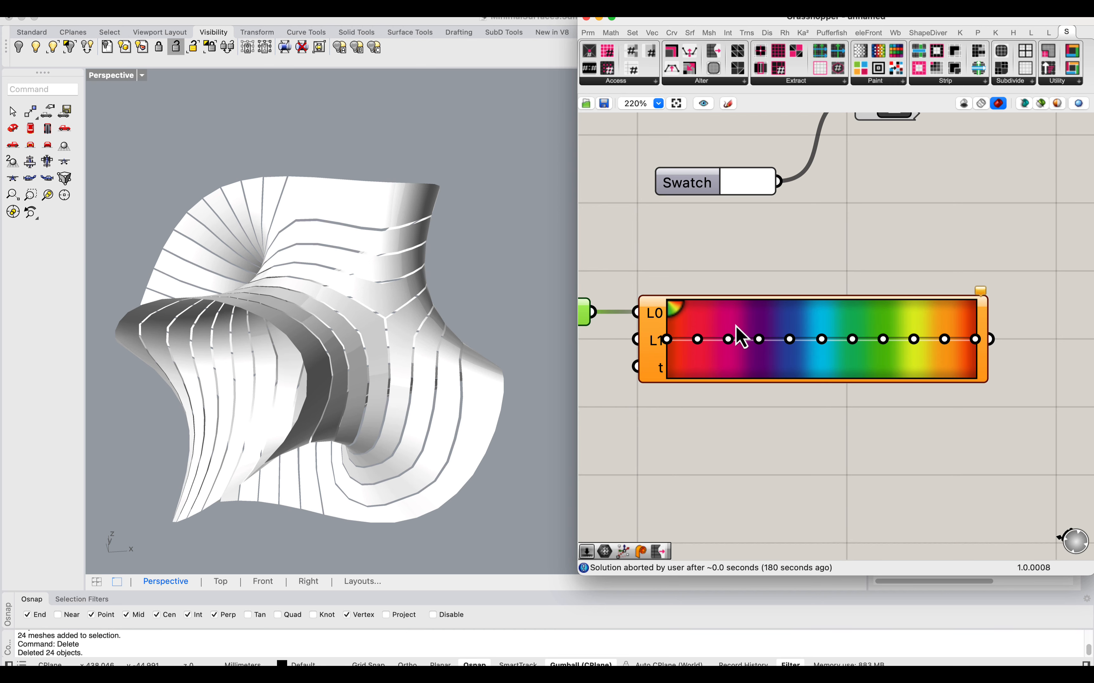
{"action": "right_click_drag", "start_coordinate": [668, 317], "coordinate": [805, 310]}
{"action": "scroll", "coordinate": [795, 361], "scroll_direction": "down", "scroll_amount": 1}
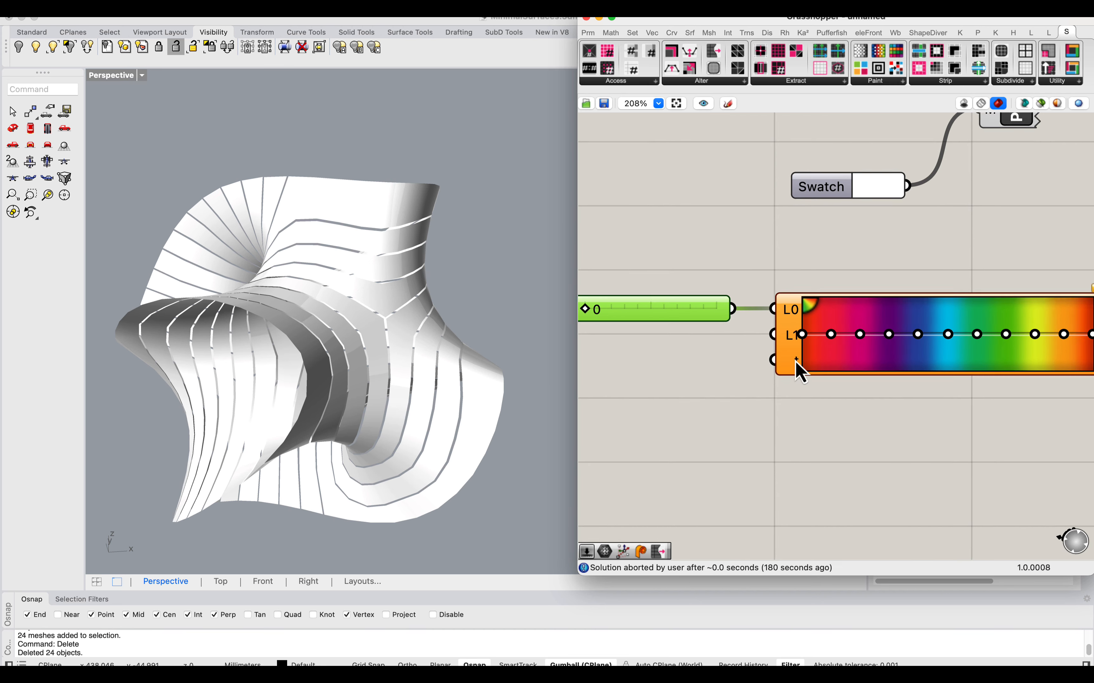
{"action": "right_click_drag", "start_coordinate": [795, 361], "coordinate": [872, 440]}
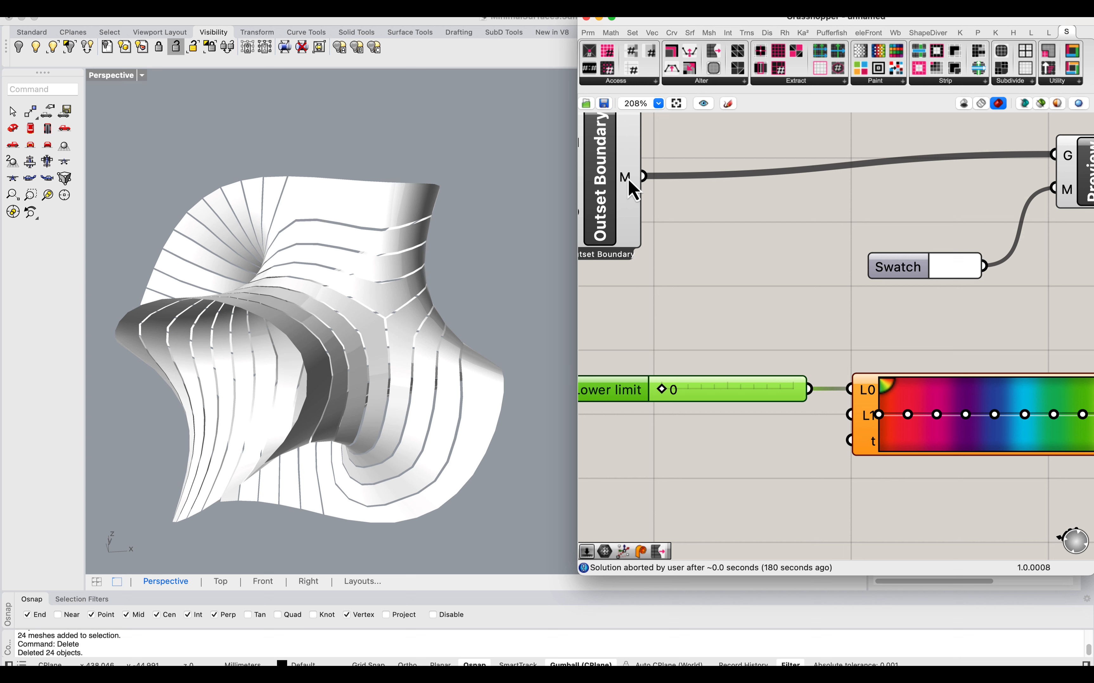
{"action": "left_click", "coordinate": [692, 294]}
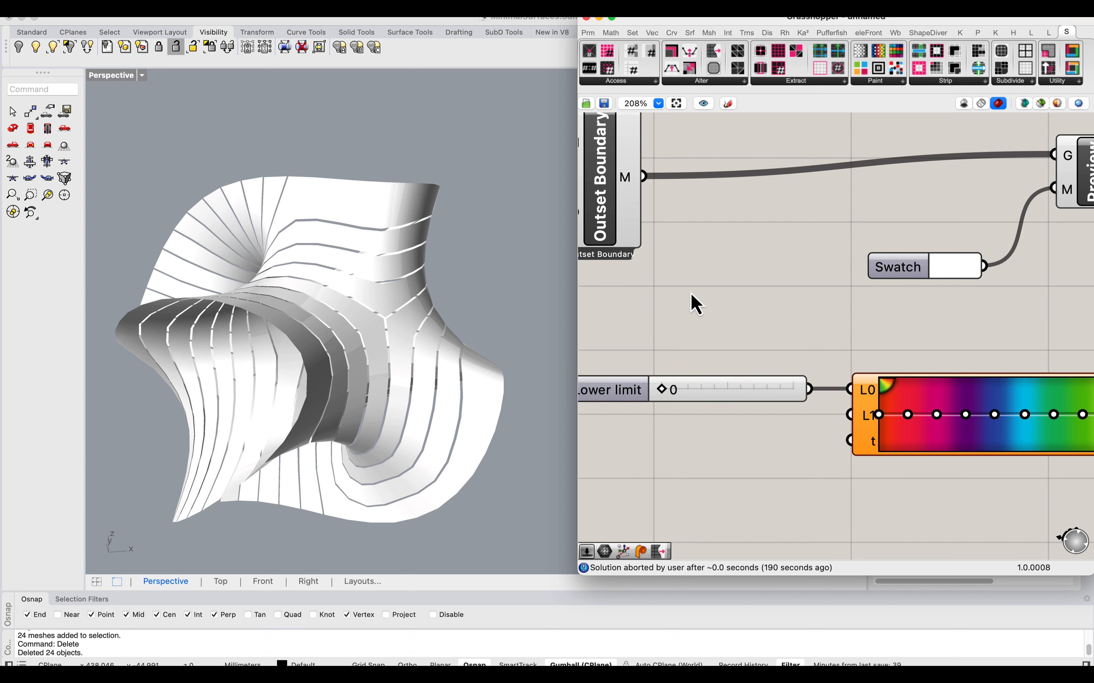
Step: Add a List Length component below the Lower limit slider and feed it from Outset Boundary's M output
{"action": "double_click", "coordinate": [778, 322]}
{"action": "type", "text": "list len"}
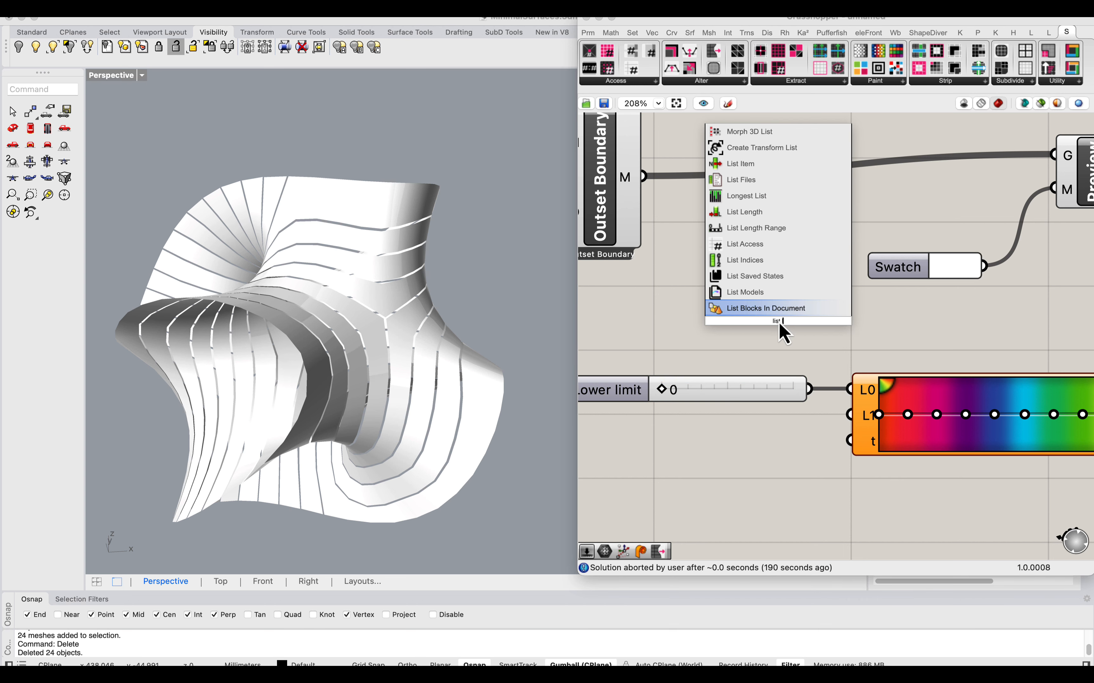
{"action": "left_click", "coordinate": [743, 292]}
{"action": "scroll", "coordinate": [704, 251], "scroll_direction": "down", "scroll_amount": 2}
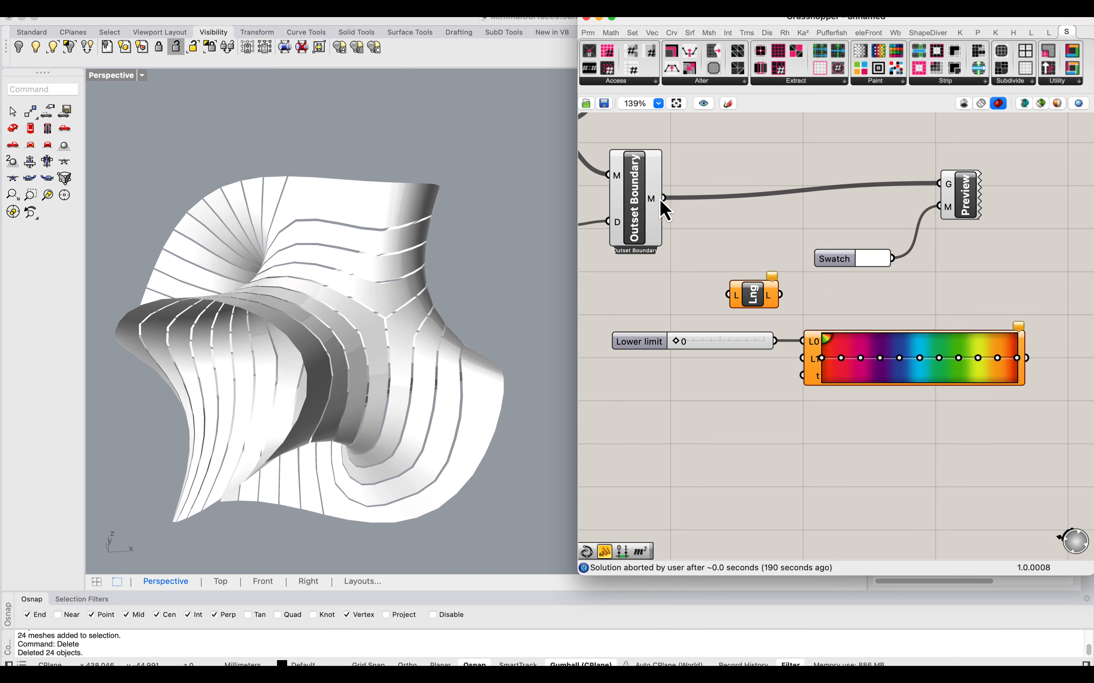
{"action": "left_click_drag", "start_coordinate": [661, 199], "coordinate": [652, 436]}
Step: Add a Series component with List Length driving its C input, and connect its S output to the gradient's t input
{"action": "double_click", "coordinate": [708, 431]}
{"action": "type", "text": "ser"}
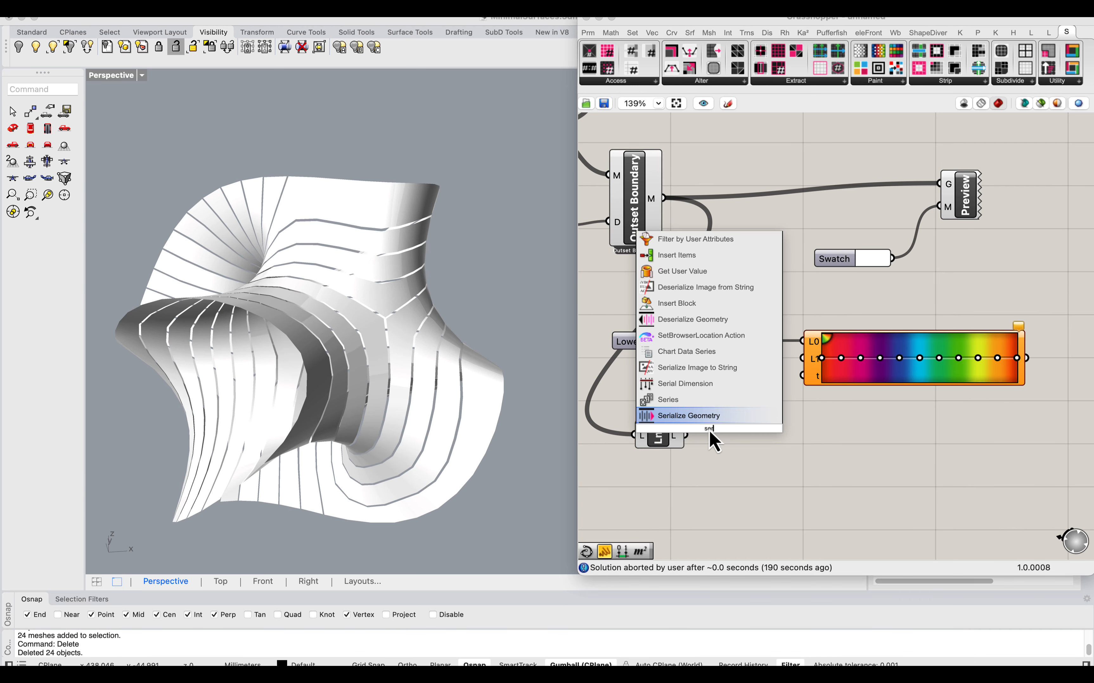
{"action": "left_click", "coordinate": [681, 399]}
{"action": "left_click_drag", "start_coordinate": [704, 432], "coordinate": [749, 415]}
{"action": "mouse_move", "coordinate": [749, 416]}
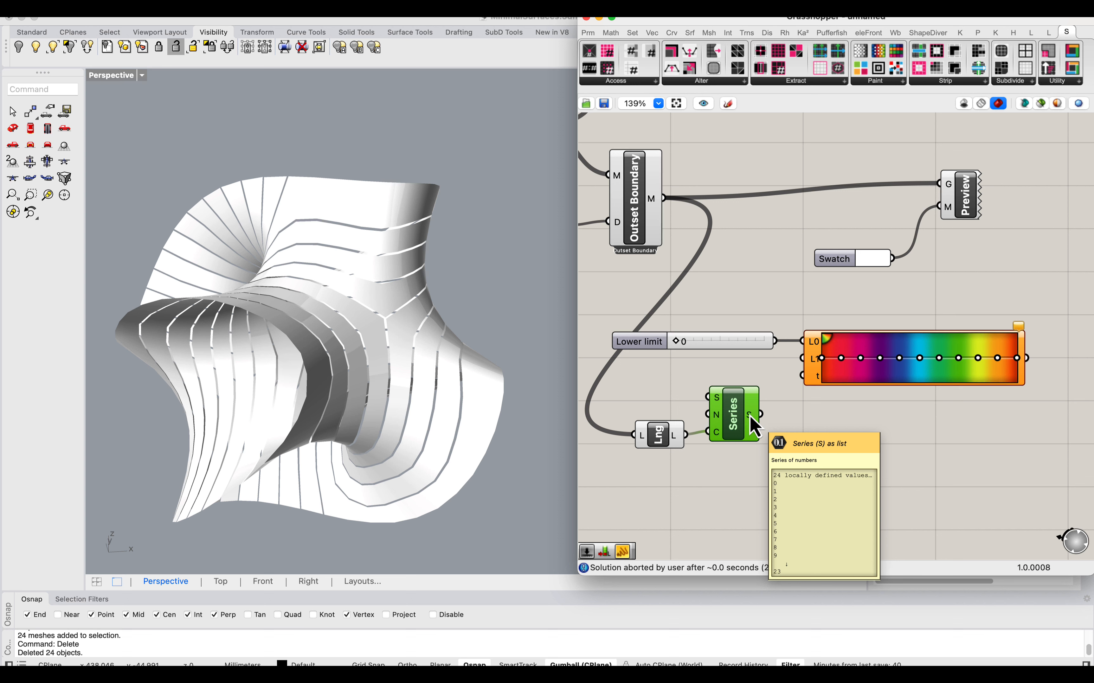
{"action": "left_click_drag", "start_coordinate": [761, 413], "coordinate": [803, 376]}
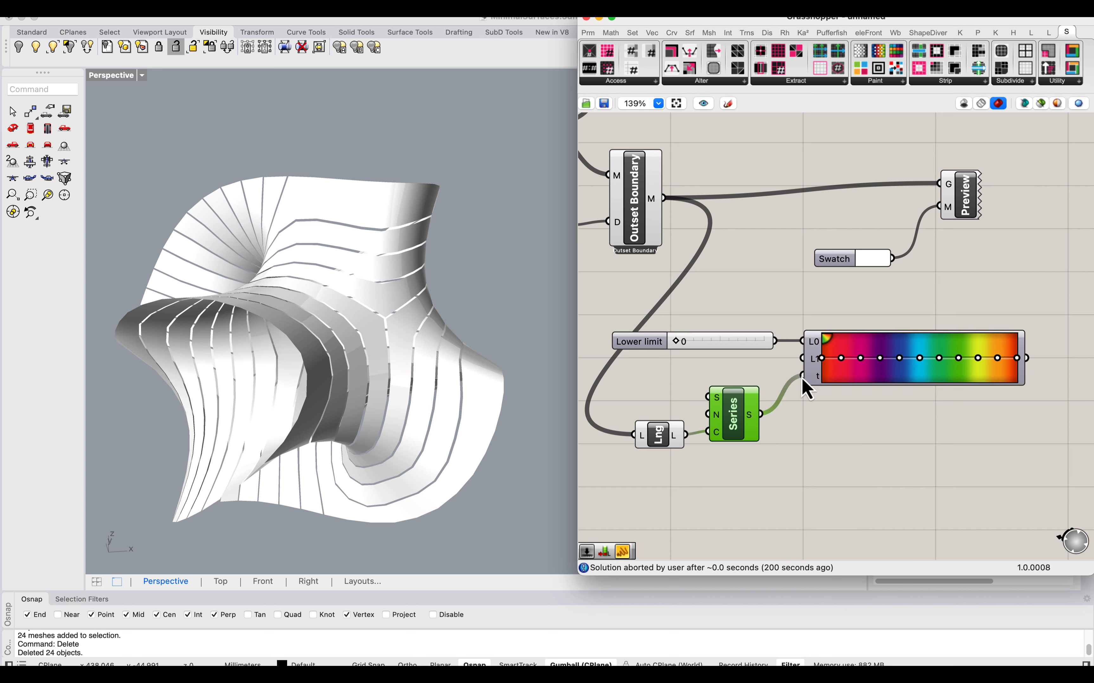
Step: Raise the Lower limit slider, place List Length beneath it, and connect List Length's output to the gradient's L1 input
{"action": "mouse_move", "coordinate": [809, 360]}
{"action": "left_click_drag", "start_coordinate": [765, 346], "coordinate": [771, 326]}
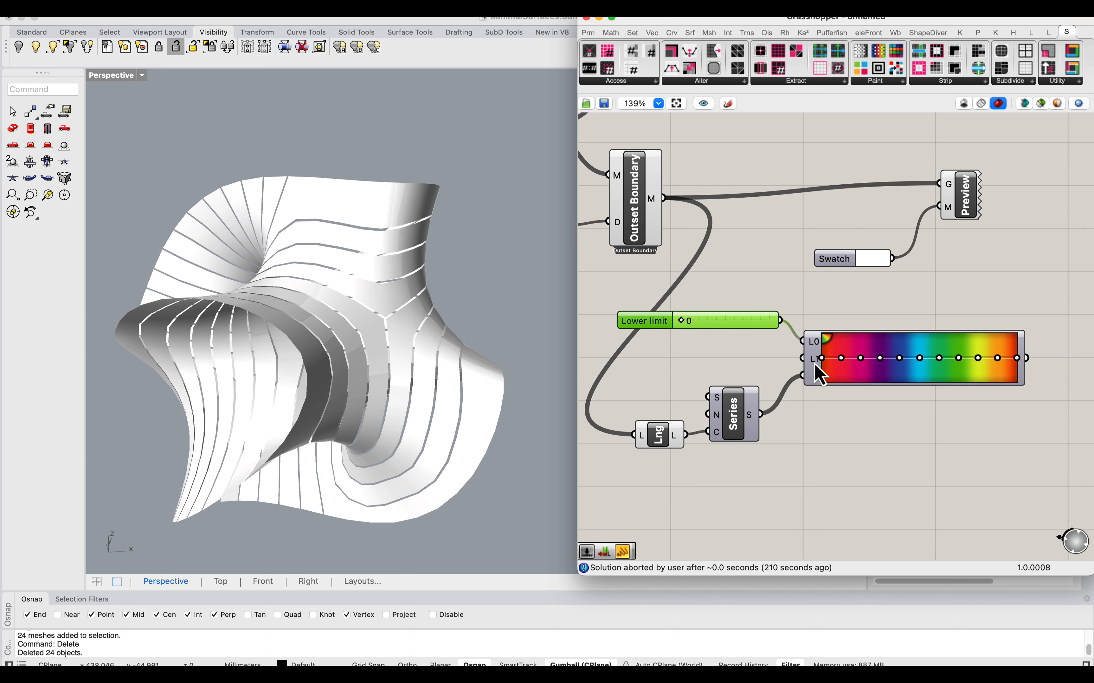
{"action": "left_click", "coordinate": [694, 368]}
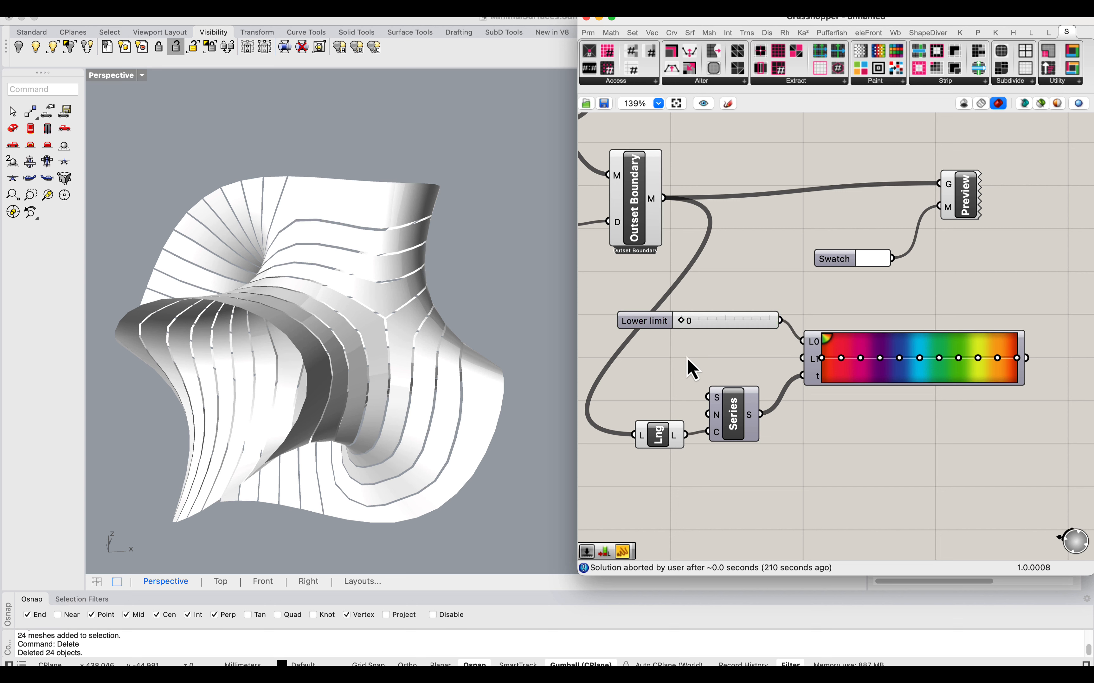
{"action": "left_click_drag", "start_coordinate": [658, 435], "coordinate": [802, 375]}
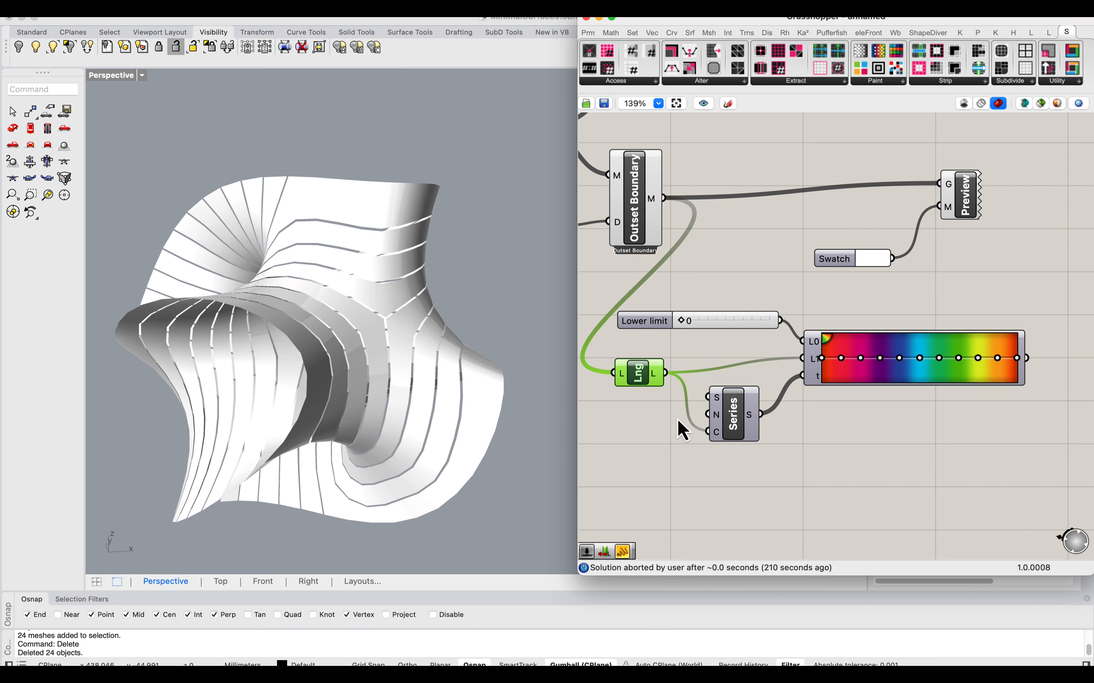
Step: Move Custom Preview farther out and connect the gradient's output to its M input in place of the Swatch
{"action": "scroll", "coordinate": [771, 362], "scroll_direction": "up", "scroll_amount": 10}
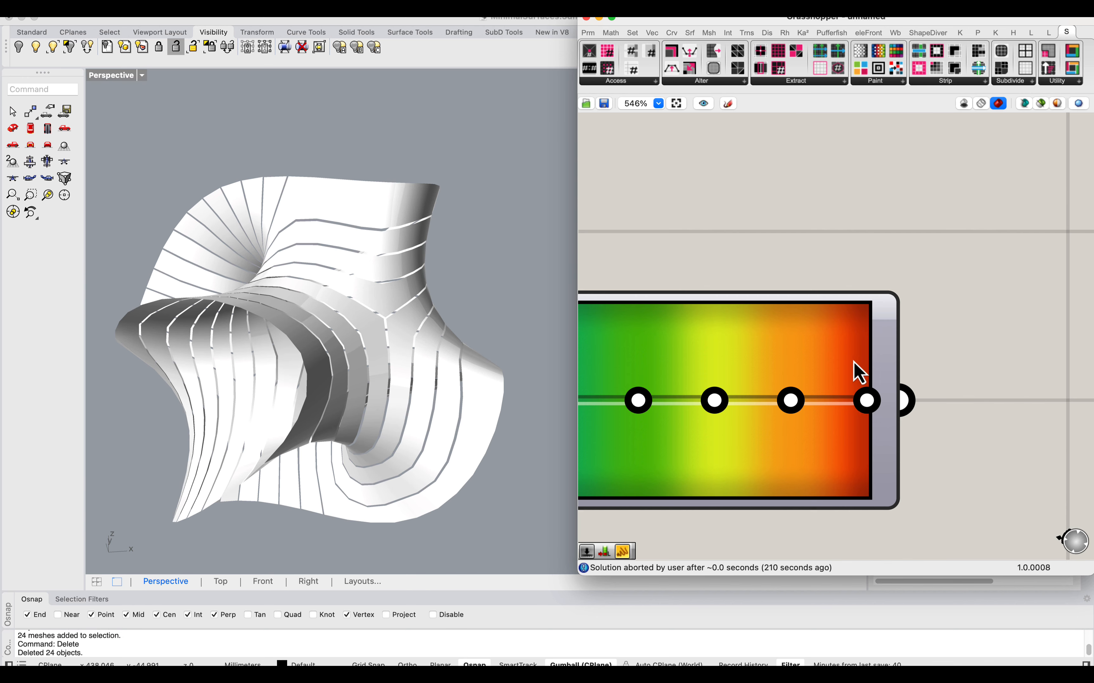
{"action": "scroll", "coordinate": [859, 371], "scroll_direction": "down", "scroll_amount": 10}
{"action": "left_click", "coordinate": [888, 232]}
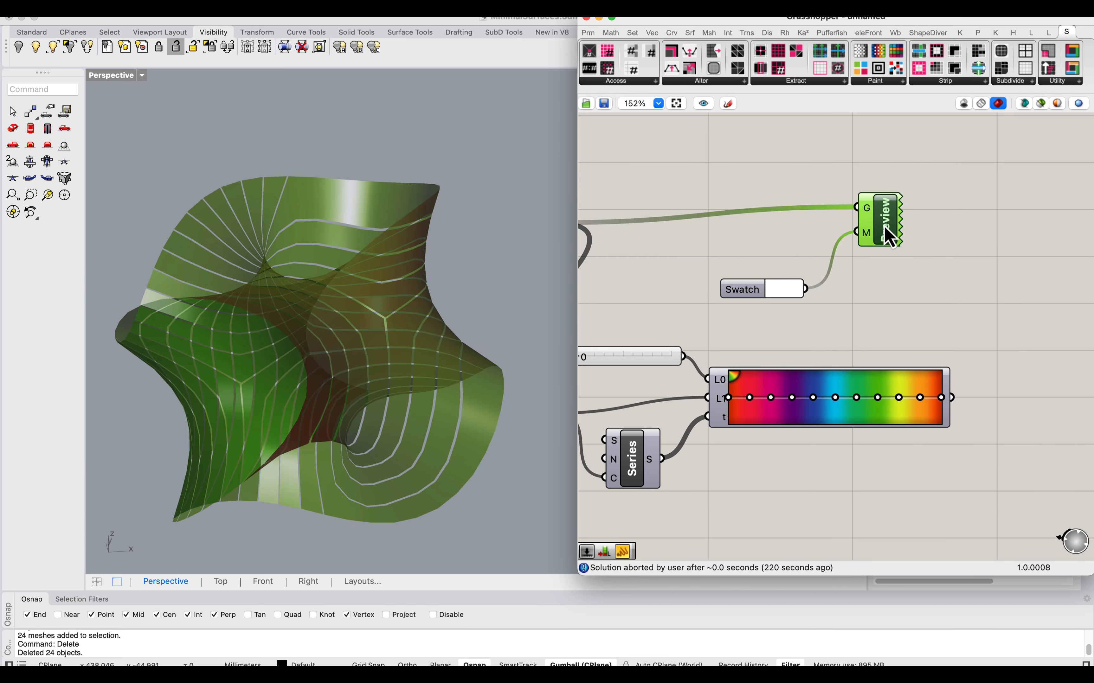
{"action": "left_click_drag", "start_coordinate": [884, 225], "coordinate": [979, 229]}
{"action": "right_click_drag", "start_coordinate": [996, 272], "coordinate": [933, 256]}
{"action": "left_click", "coordinate": [931, 257]}
{"action": "left_click_drag", "start_coordinate": [892, 378], "coordinate": [887, 236]}
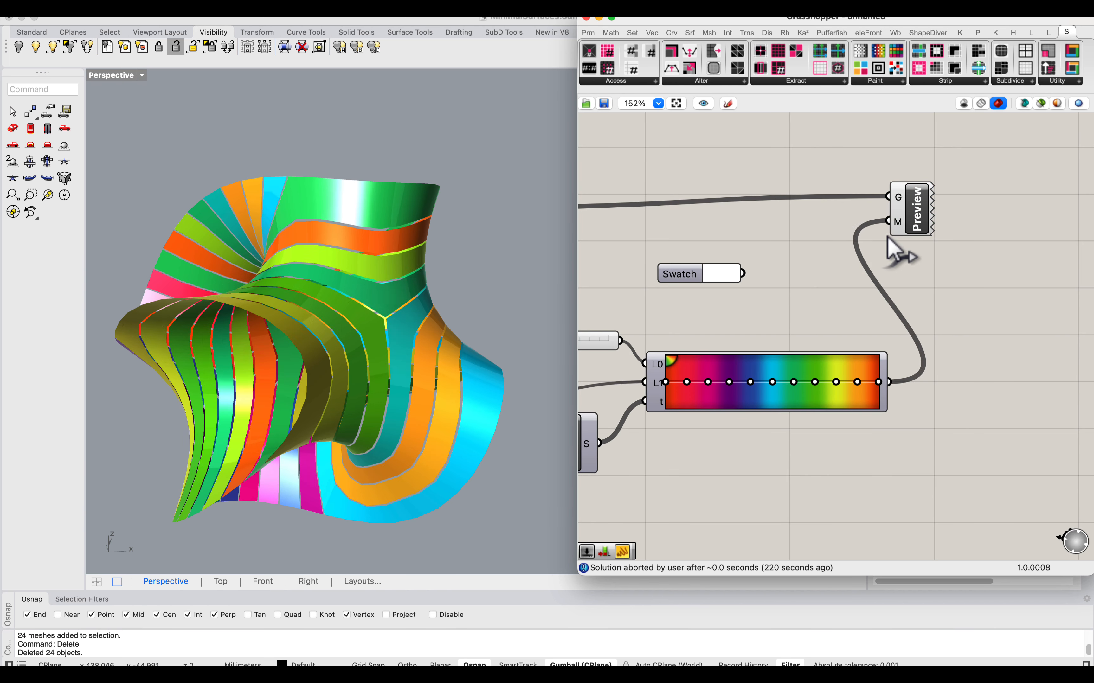
Step: Examine the gradient-coloured strips on the surface from several angles and distances
{"action": "right_click_drag", "start_coordinate": [372, 357], "coordinate": [398, 328]}
{"action": "scroll", "coordinate": [471, 330], "scroll_direction": "down", "scroll_amount": 3}
{"action": "scroll", "coordinate": [424, 365], "scroll_direction": "up", "scroll_amount": 3}
{"action": "right_click_drag", "start_coordinate": [321, 285], "coordinate": [402, 339]}
{"action": "scroll", "coordinate": [436, 305], "scroll_direction": "down", "scroll_amount": 3}
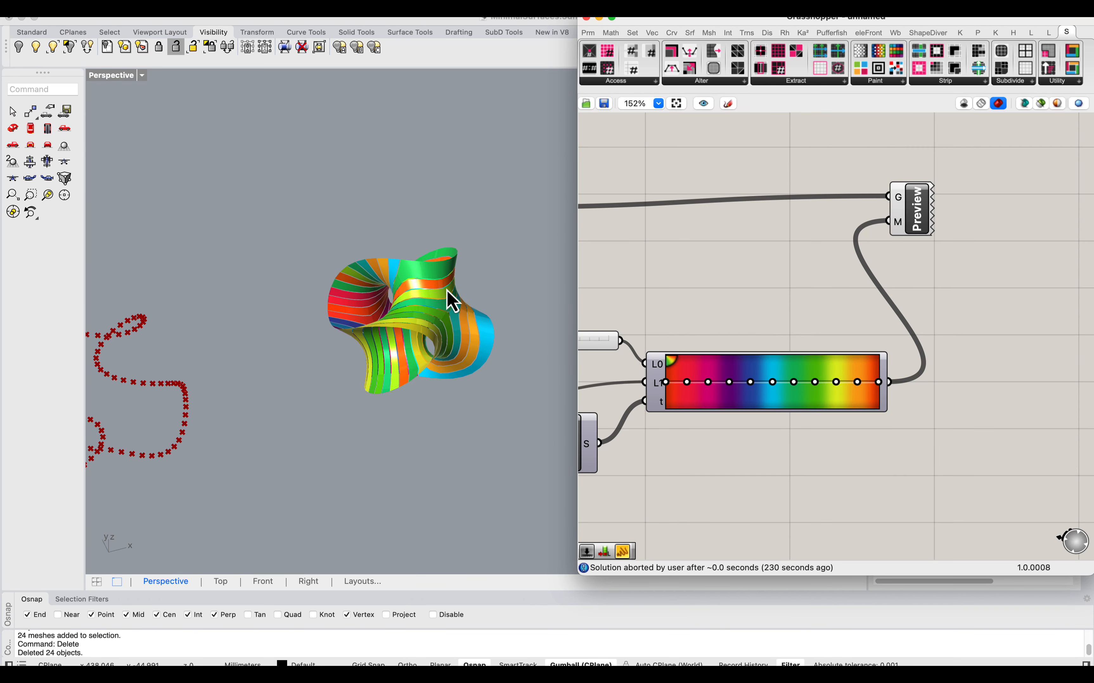
{"action": "scroll", "coordinate": [447, 290], "scroll_direction": "up", "scroll_amount": 4}
{"action": "right_click_drag", "start_coordinate": [446, 290], "coordinate": [478, 286]}
{"action": "scroll", "coordinate": [459, 342], "scroll_direction": "down", "scroll_amount": 2}
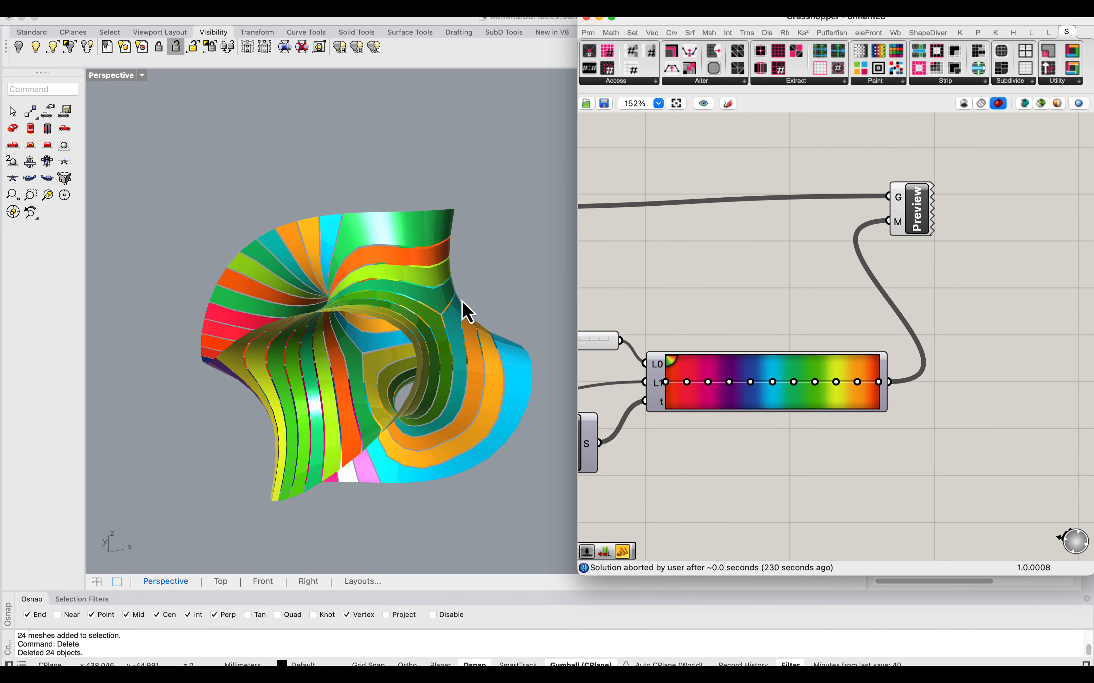
{"action": "scroll", "coordinate": [740, 314], "scroll_direction": "down", "scroll_amount": 2}
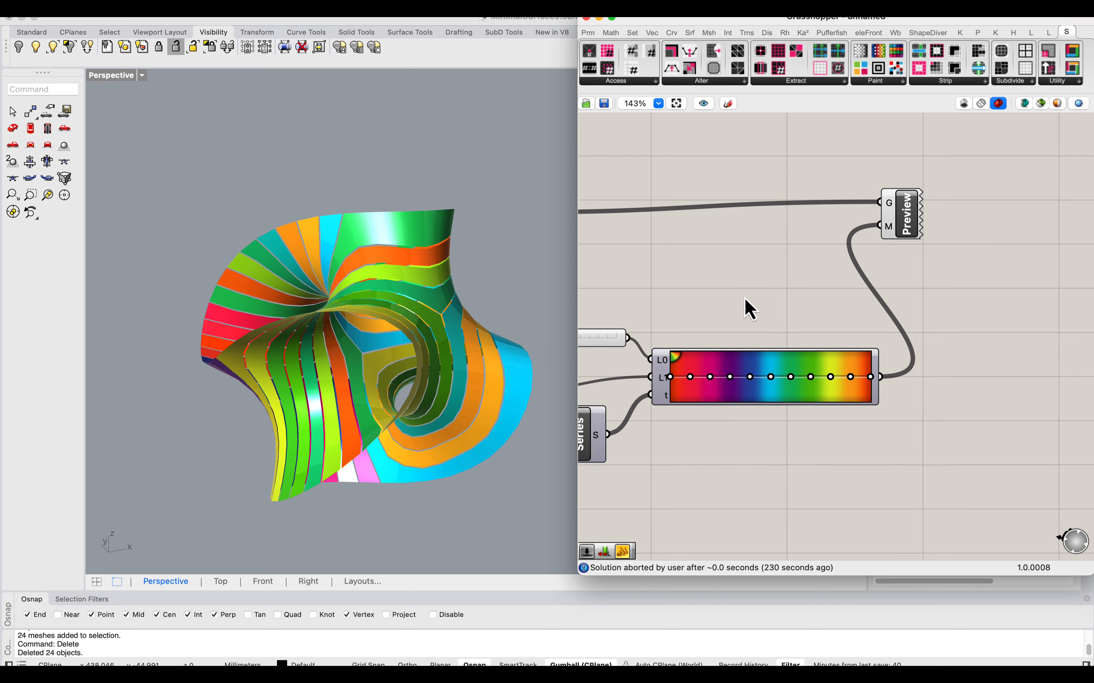
Step: Reposition Custom Preview beyond the output end of the gradient to tidy the colouring components
{"action": "scroll", "coordinate": [808, 276], "scroll_direction": "down", "scroll_amount": 5}
{"action": "left_click_drag", "start_coordinate": [909, 391], "coordinate": [745, 293]}
{"action": "left_click_drag", "start_coordinate": [890, 263], "coordinate": [1005, 285]}
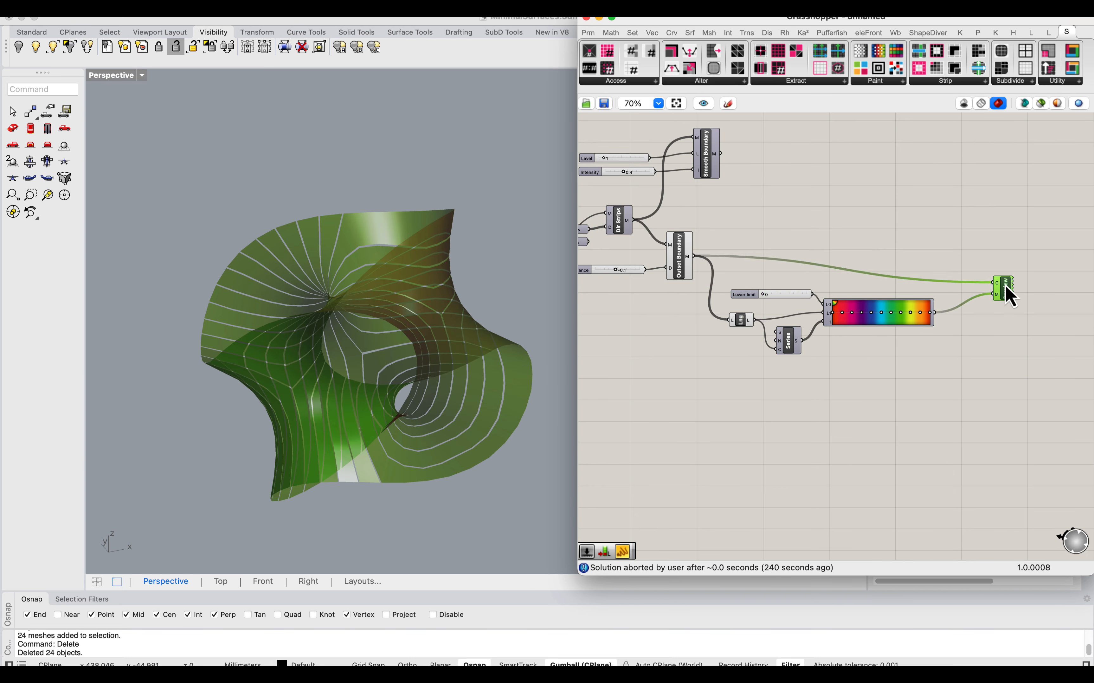
{"action": "left_click", "coordinate": [960, 226]}
Step: Shift the Grasshopper window aside and review the coloured surface together with the strip components
{"action": "scroll", "coordinate": [416, 305], "scroll_direction": "down", "scroll_amount": 8}
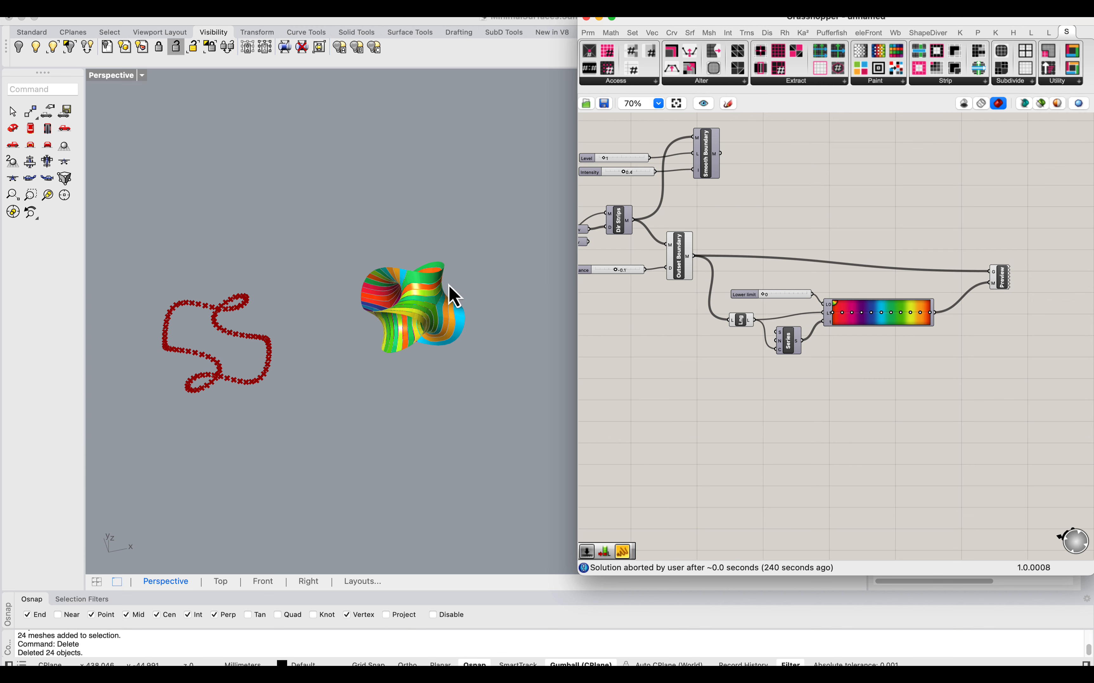
{"action": "scroll", "coordinate": [469, 325], "scroll_direction": "up", "scroll_amount": 8}
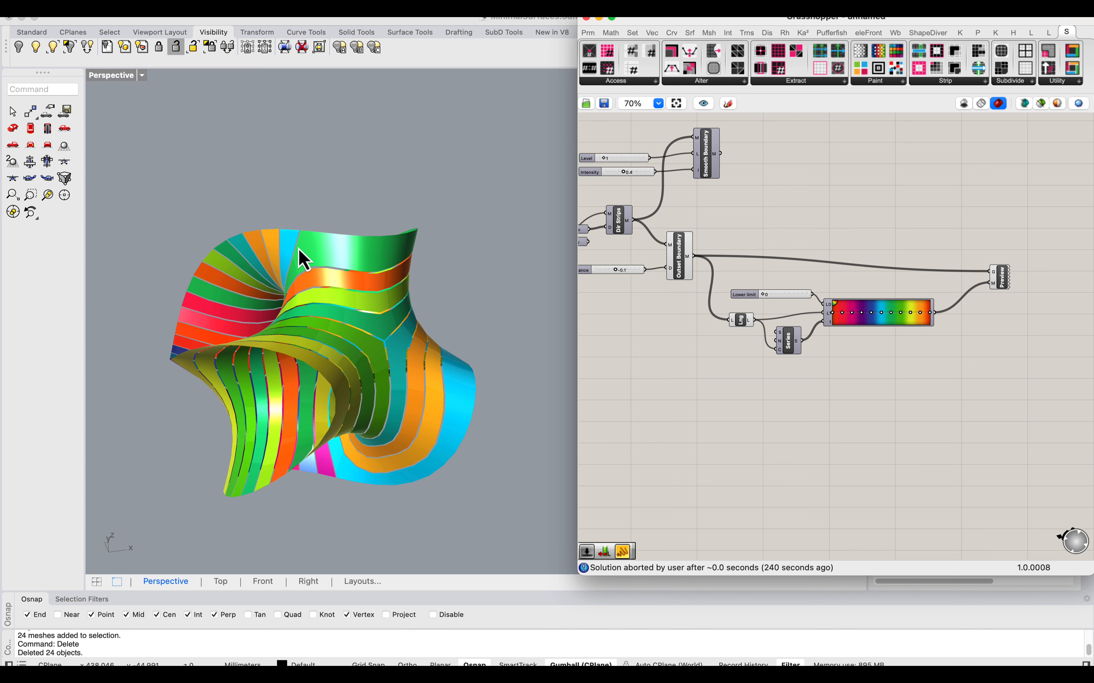
{"action": "right_click_drag", "start_coordinate": [358, 388], "coordinate": [419, 353]}
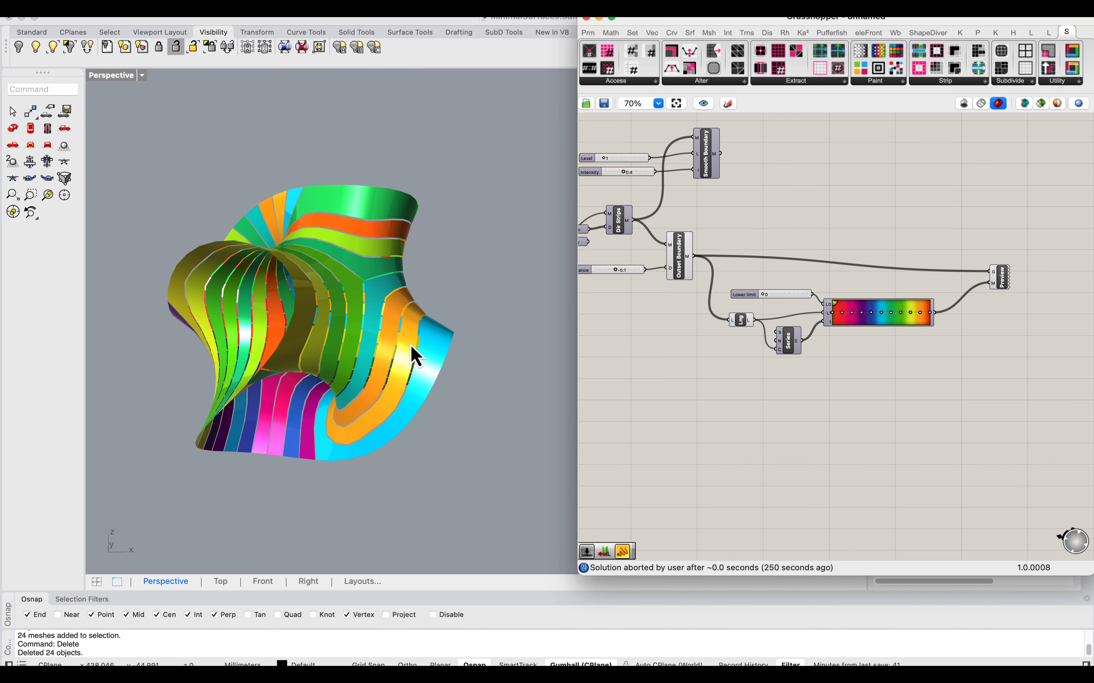
{"action": "right_click_drag", "start_coordinate": [771, 240], "coordinate": [894, 300]}
{"action": "left_click_drag", "start_coordinate": [897, 19], "coordinate": [846, 18]}
{"action": "scroll", "coordinate": [397, 229], "scroll_direction": "down", "scroll_amount": 8}
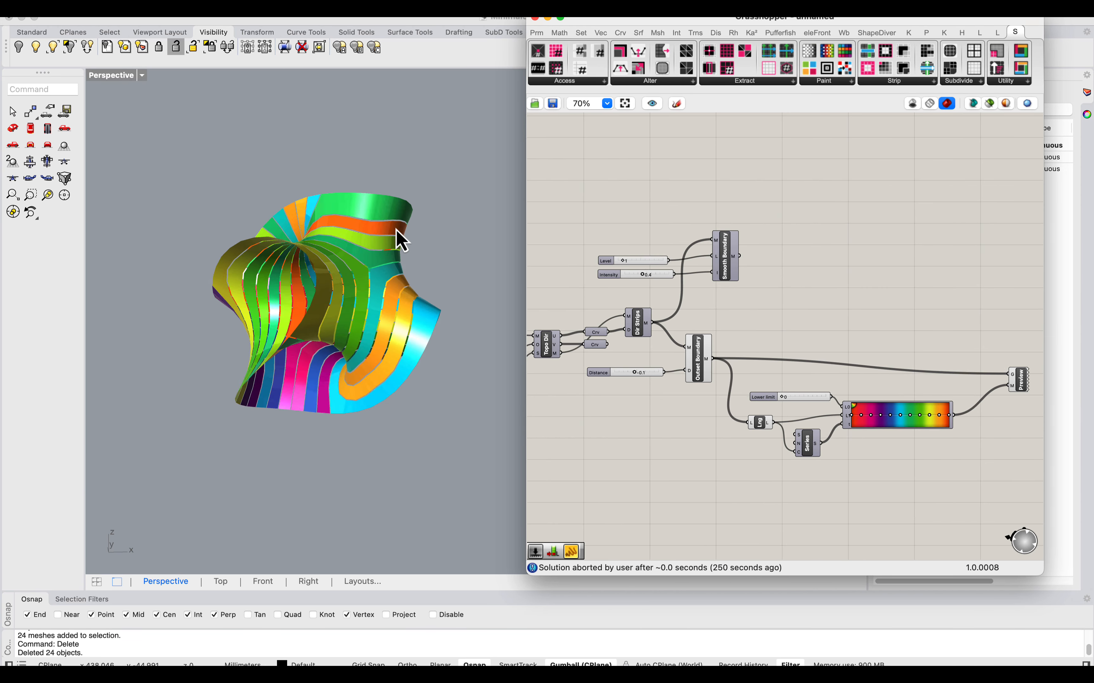
{"action": "right_click", "coordinate": [118, 74]}
{"action": "left_click", "coordinate": [673, 212]}
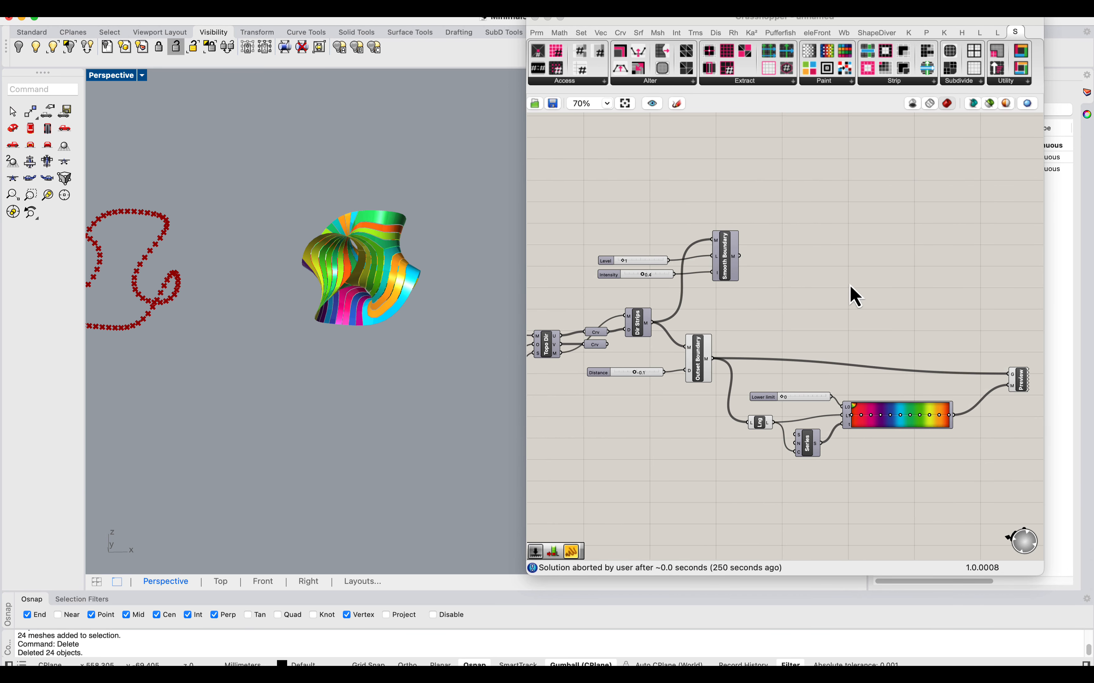
{"action": "double_click", "coordinate": [850, 289]}
{"action": "type", "text": "urrol"}
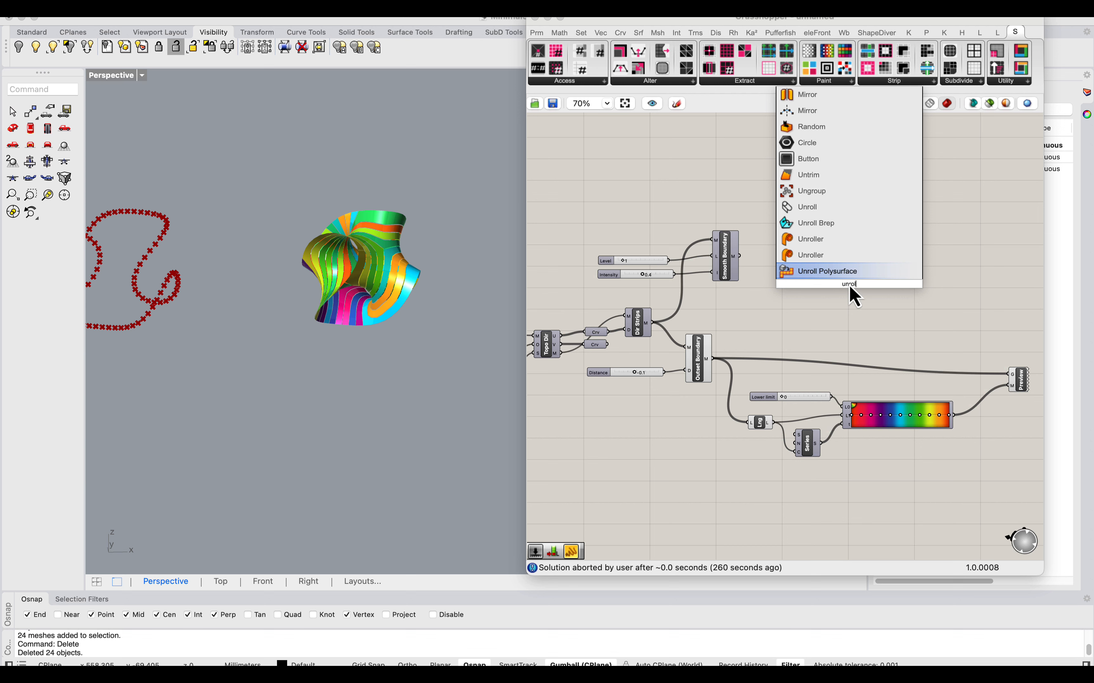
{"action": "left_click", "coordinate": [850, 272]}
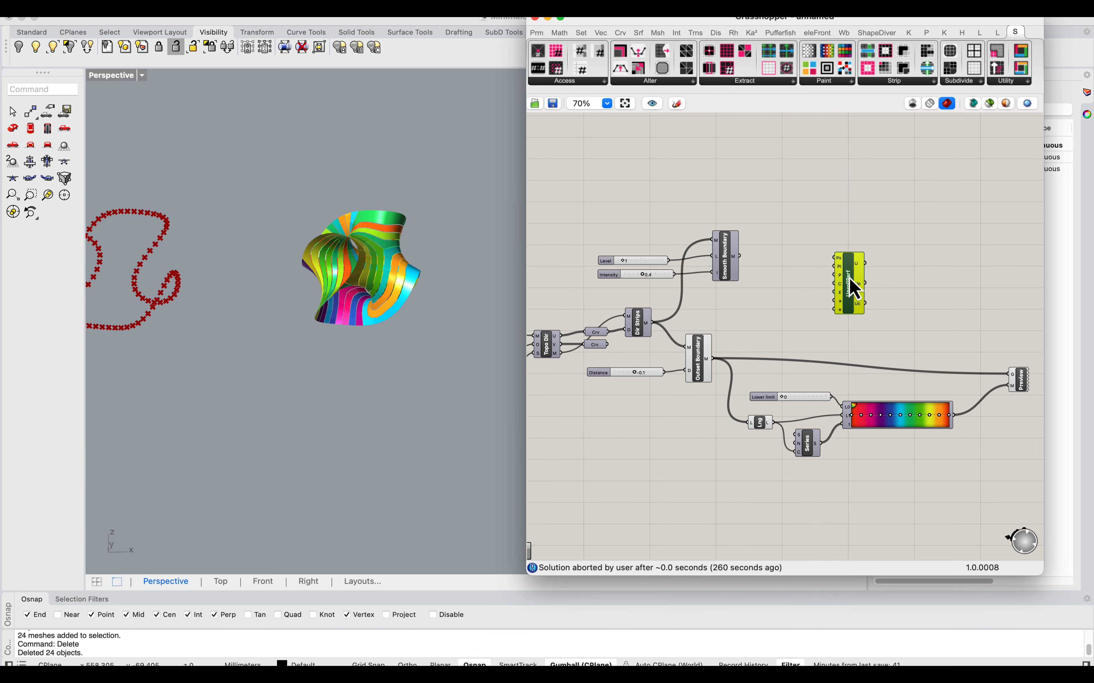
{"action": "key", "text": "Delete"}
Step: Add an Unroll component above the gradient and connect Dir Strips' M output to its M or B input
{"action": "double_click", "coordinate": [854, 289]}
{"action": "type", "text": "unroll"}
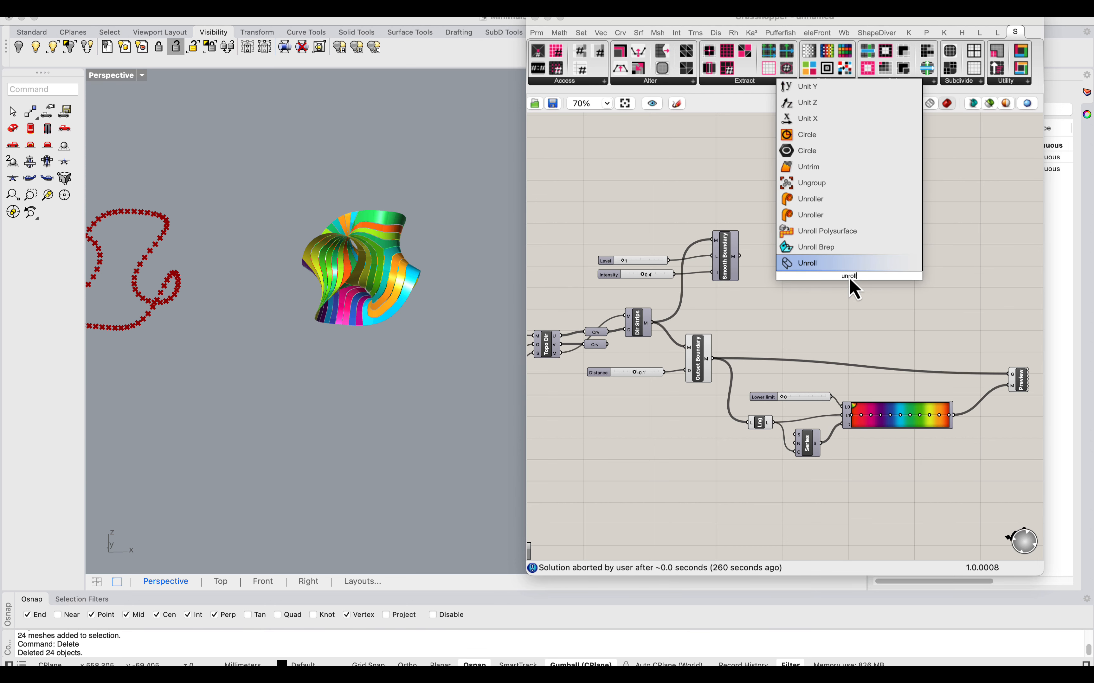
{"action": "left_click", "coordinate": [814, 262]}
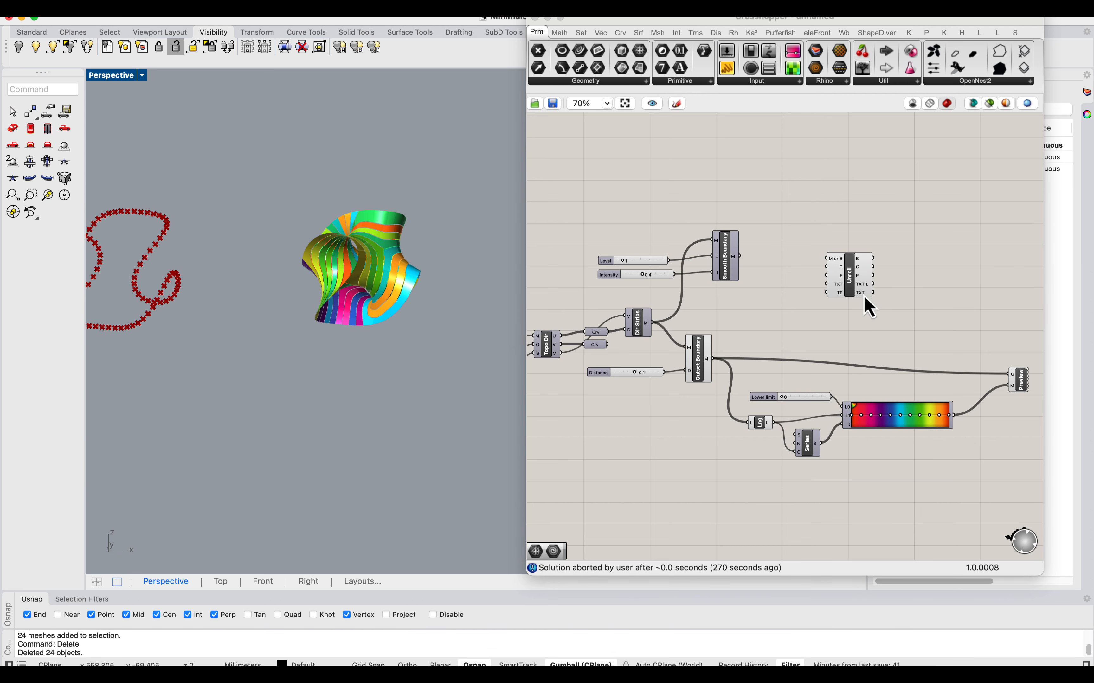
{"action": "left_click", "coordinate": [858, 282]}
{"action": "scroll", "coordinate": [879, 283], "scroll_direction": "up", "scroll_amount": 3}
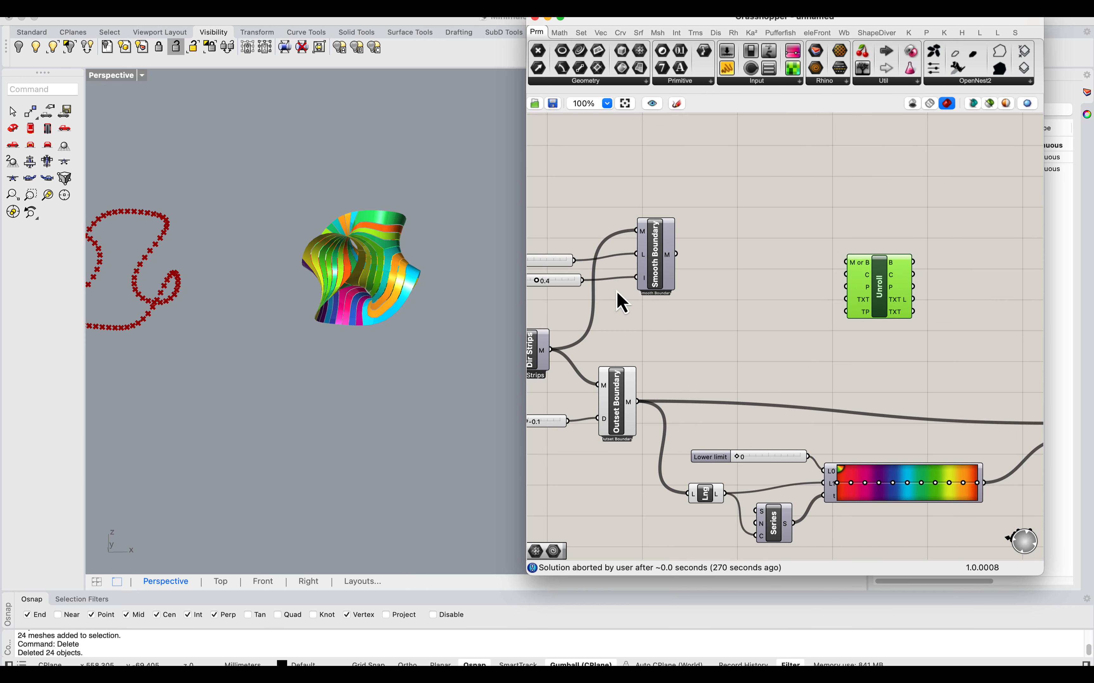
{"action": "right_click_drag", "start_coordinate": [360, 280], "coordinate": [387, 289]}
{"action": "right_click_drag", "start_coordinate": [755, 335], "coordinate": [759, 293]}
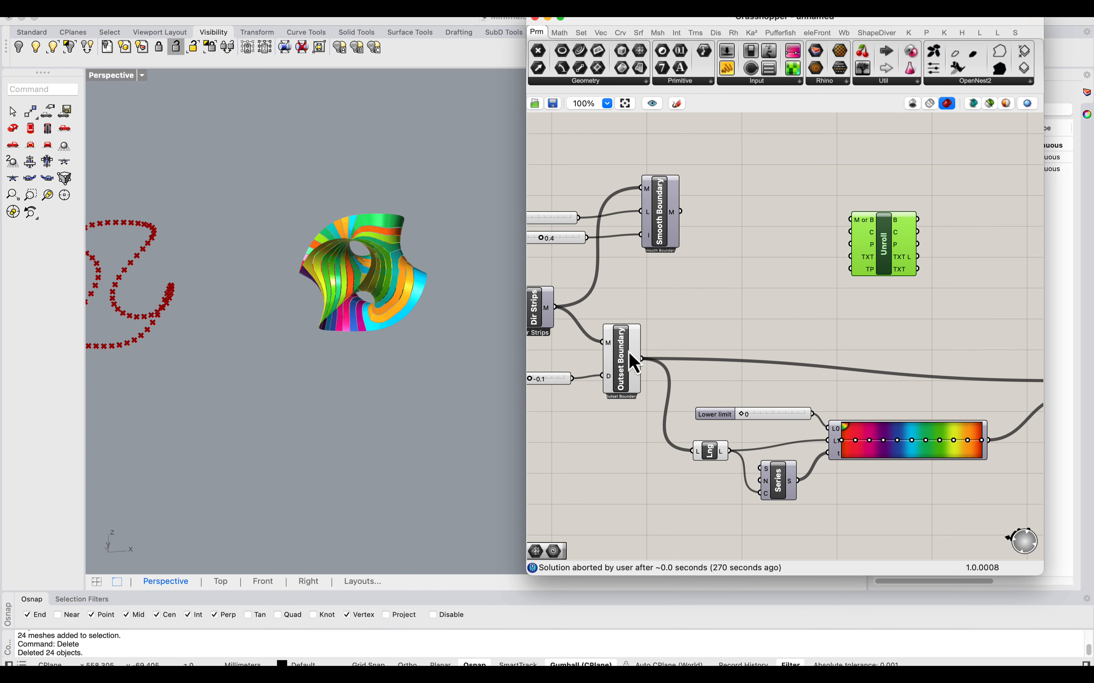
{"action": "right_click_drag", "start_coordinate": [551, 308], "coordinate": [575, 312]}
{"action": "left_click_drag", "start_coordinate": [577, 312], "coordinate": [874, 225]}
Step: Examine the flattened strips in the Perspective viewport and inspect the data in the Unroll component's B output
{"action": "scroll", "coordinate": [449, 264], "scroll_direction": "down", "scroll_amount": 3}
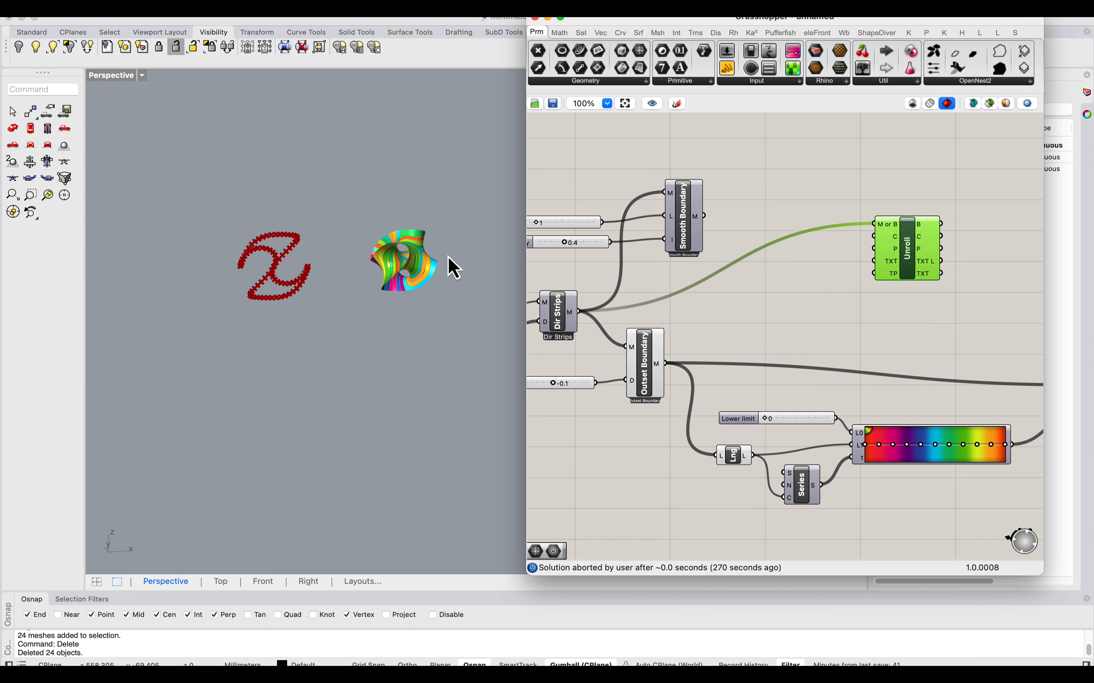
{"action": "left_click", "coordinate": [115, 78]}
{"action": "left_click", "coordinate": [153, 134]}
{"action": "mouse_move", "coordinate": [335, 195]}
{"action": "right_mouse_down"}
{"action": "mouse_move", "coordinate": [440, 264]}
{"action": "mouse_move", "coordinate": [324, 283]}
{"action": "right_mouse_up"}
{"action": "scroll", "coordinate": [324, 284], "scroll_direction": "up", "scroll_amount": 10}
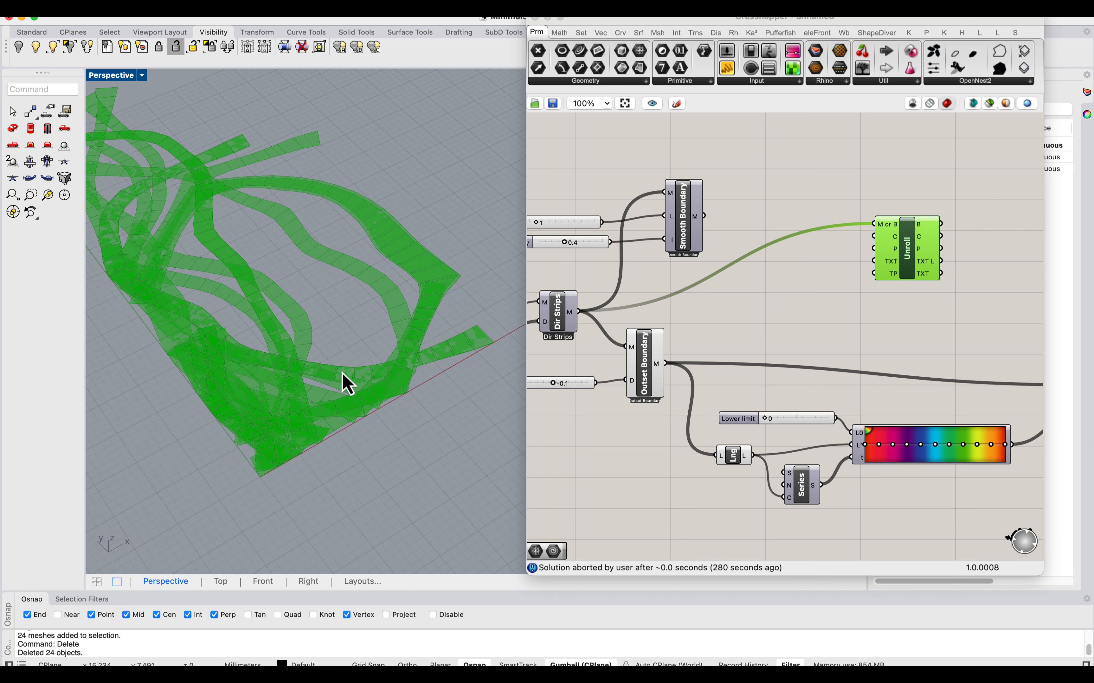
{"action": "right_click_drag", "start_coordinate": [994, 250], "coordinate": [833, 247]}
{"action": "scroll", "coordinate": [776, 232], "scroll_direction": "up", "scroll_amount": 3}
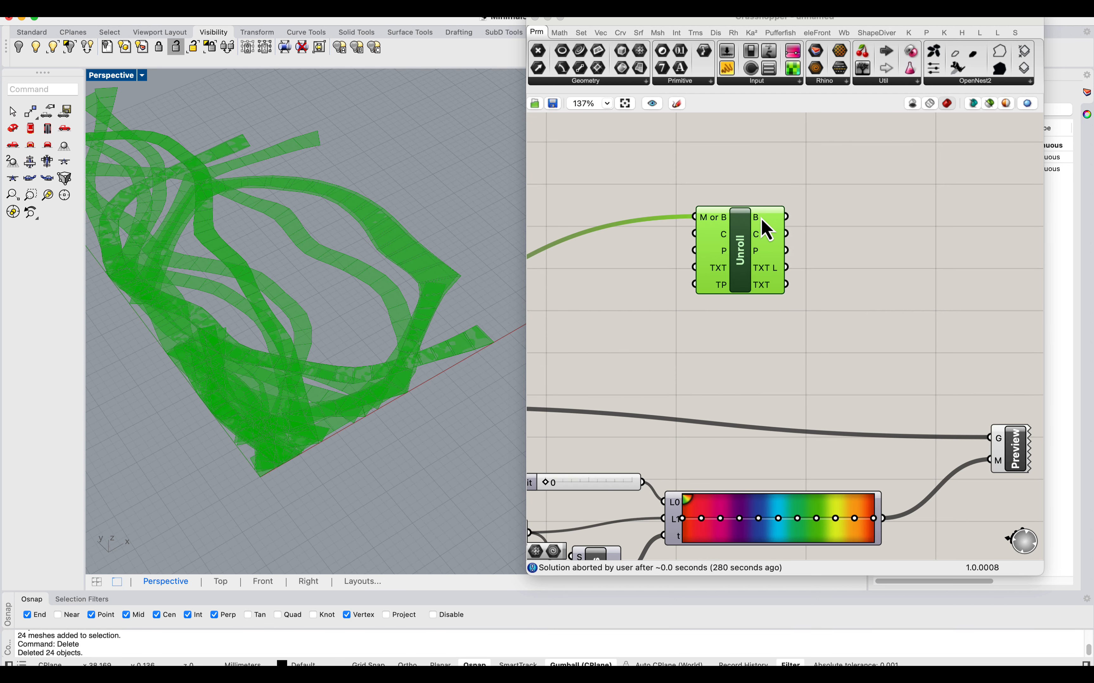
{"action": "mouse_move", "coordinate": [771, 231]}
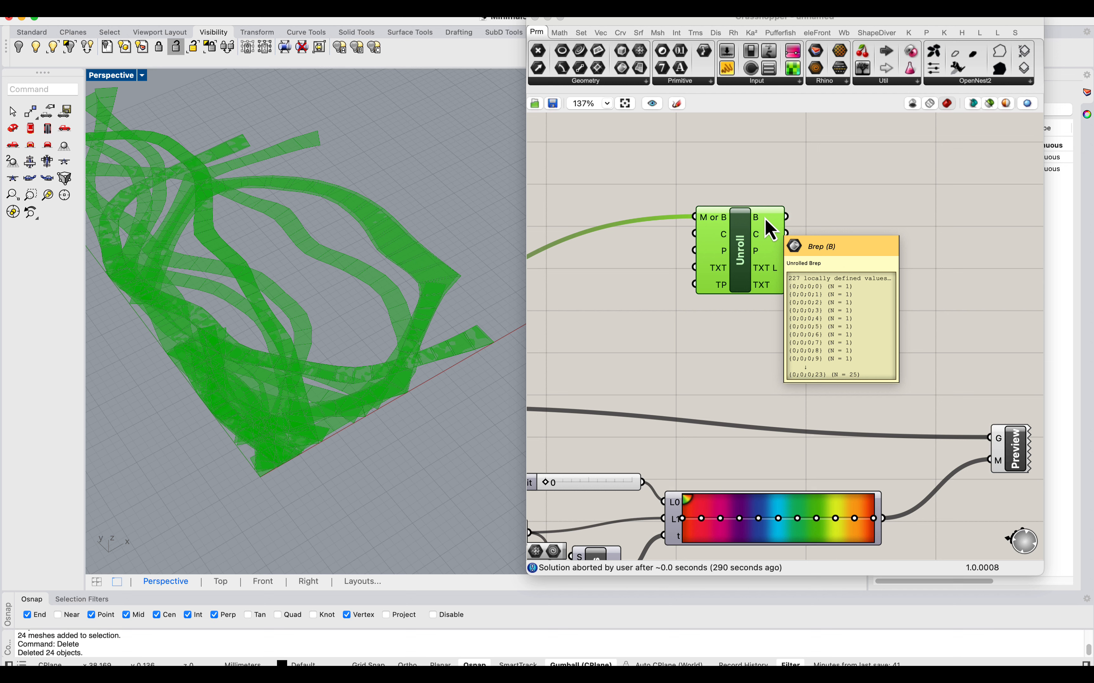
Step: Add a List Item component beside Unroll and connect Unroll's B output to its L input
{"action": "double_click", "coordinate": [859, 228]}
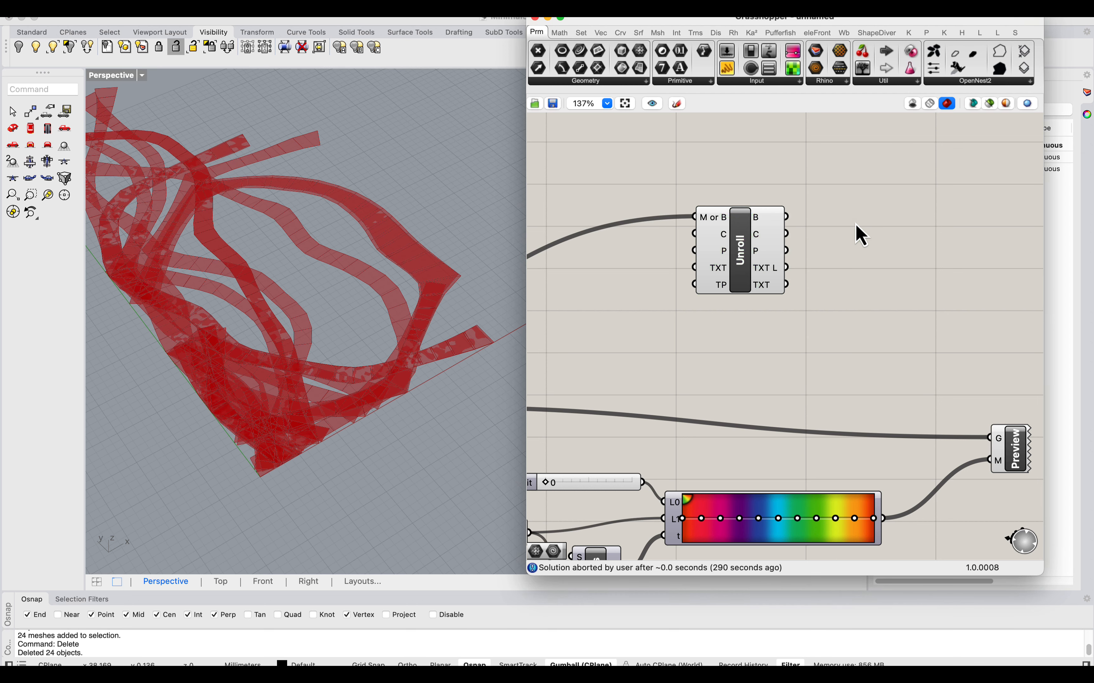
{"action": "double_click", "coordinate": [877, 259]}
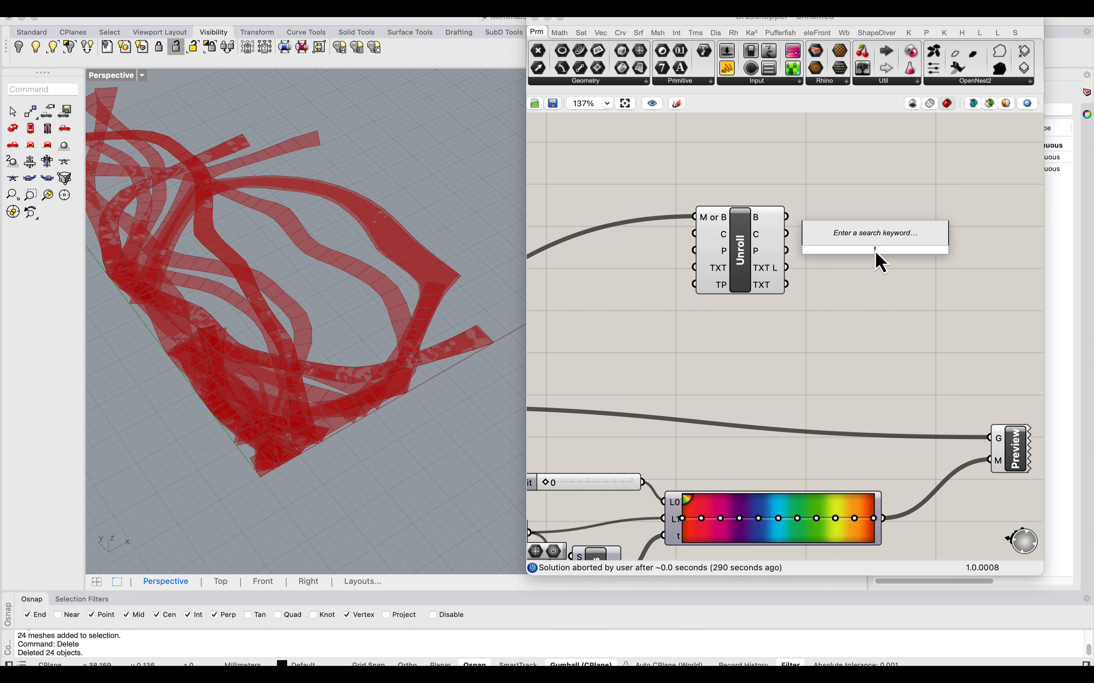
{"action": "type", "text": "list"}
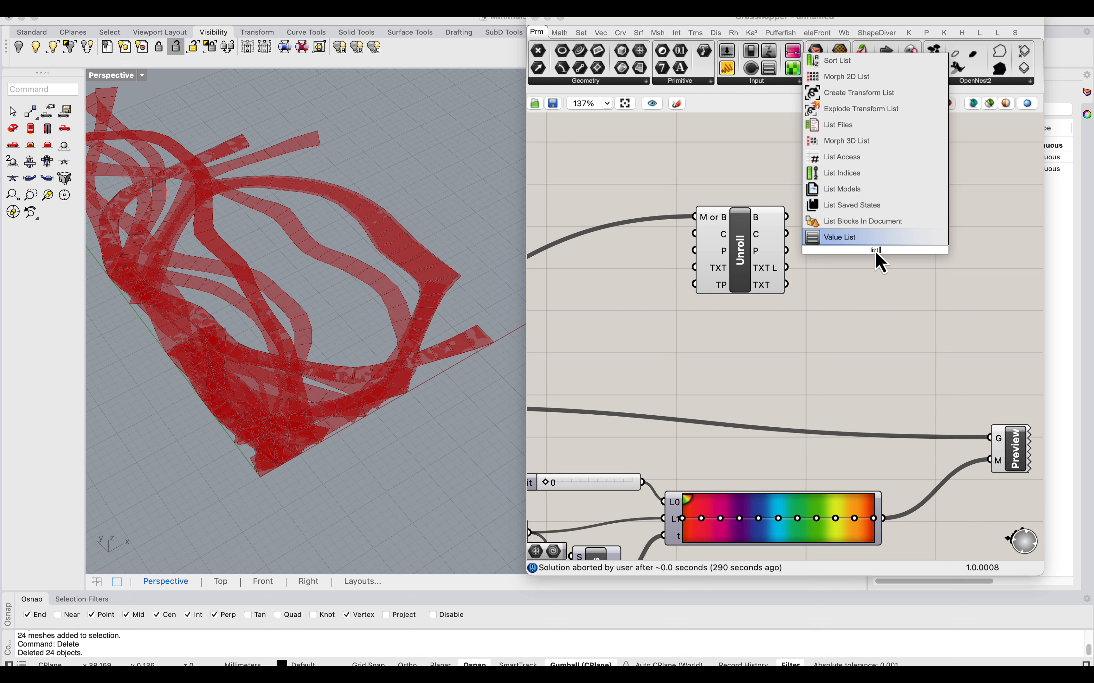
{"action": "type", "text": " item"}
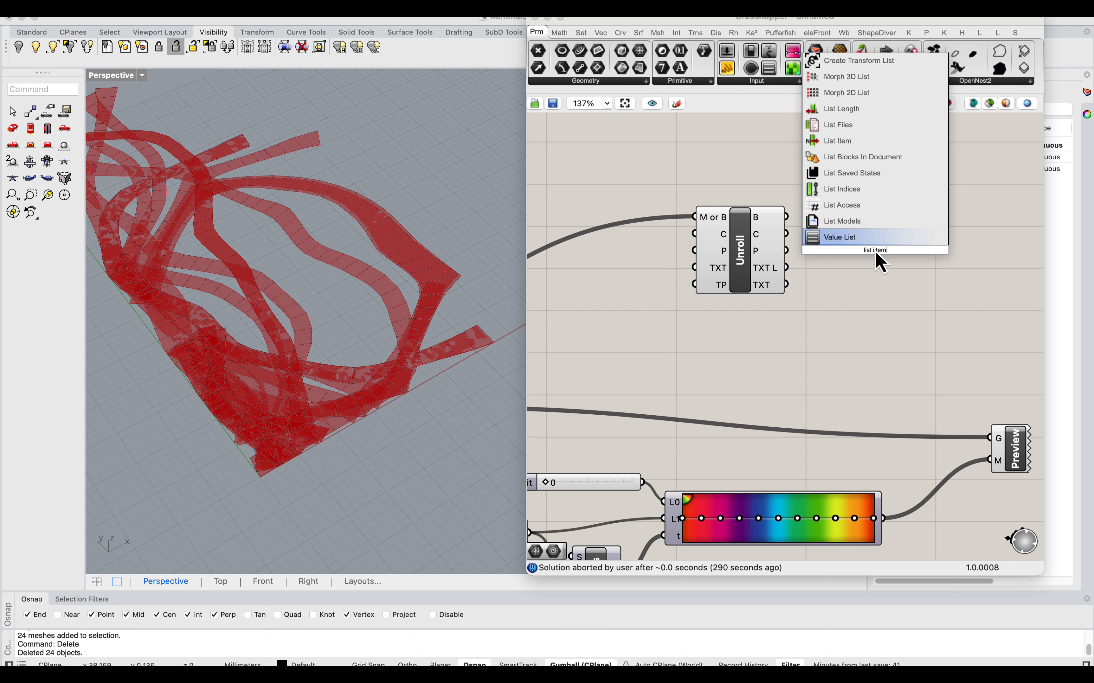
{"action": "left_click", "coordinate": [840, 141]}
{"action": "left_click_drag", "start_coordinate": [787, 217], "coordinate": [900, 257]}
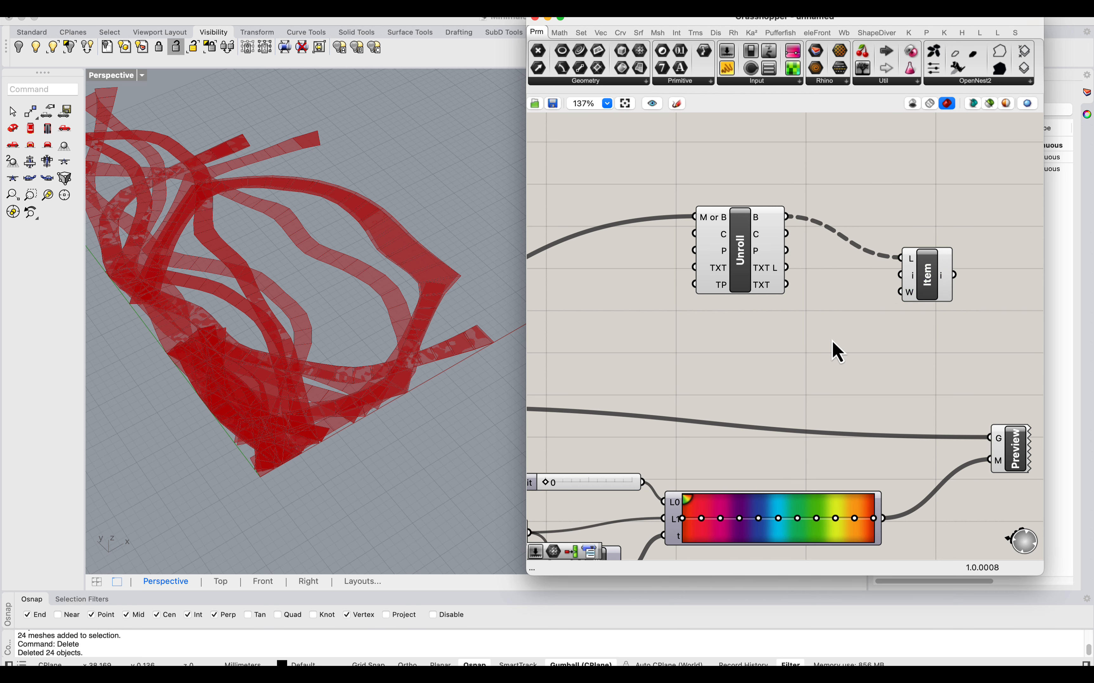
Step: Add a 0 to 25 integer slider, connect it to List Item's i input, and preview the selected items
{"action": "double_click", "coordinate": [838, 352]}
{"action": "type", "text": "0..25"}
{"action": "key", "text": "Return"}
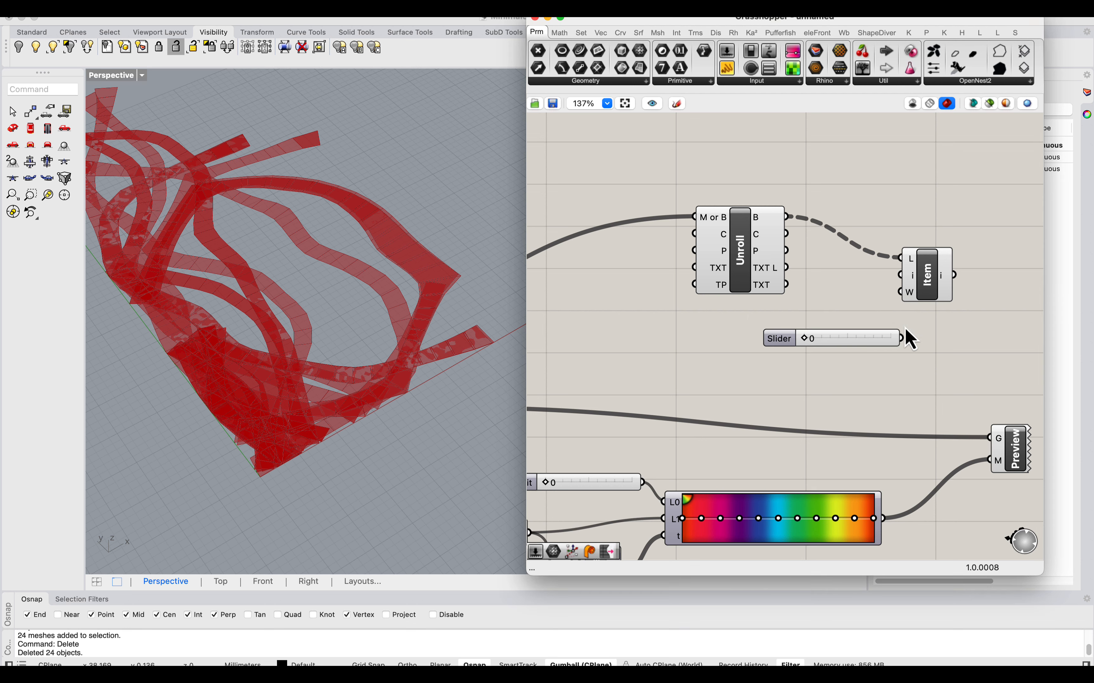
{"action": "left_click_drag", "start_coordinate": [901, 276], "coordinate": [896, 339]}
{"action": "left_click", "coordinate": [917, 282]}
{"action": "scroll", "coordinate": [427, 287], "scroll_direction": "down", "scroll_amount": 5}
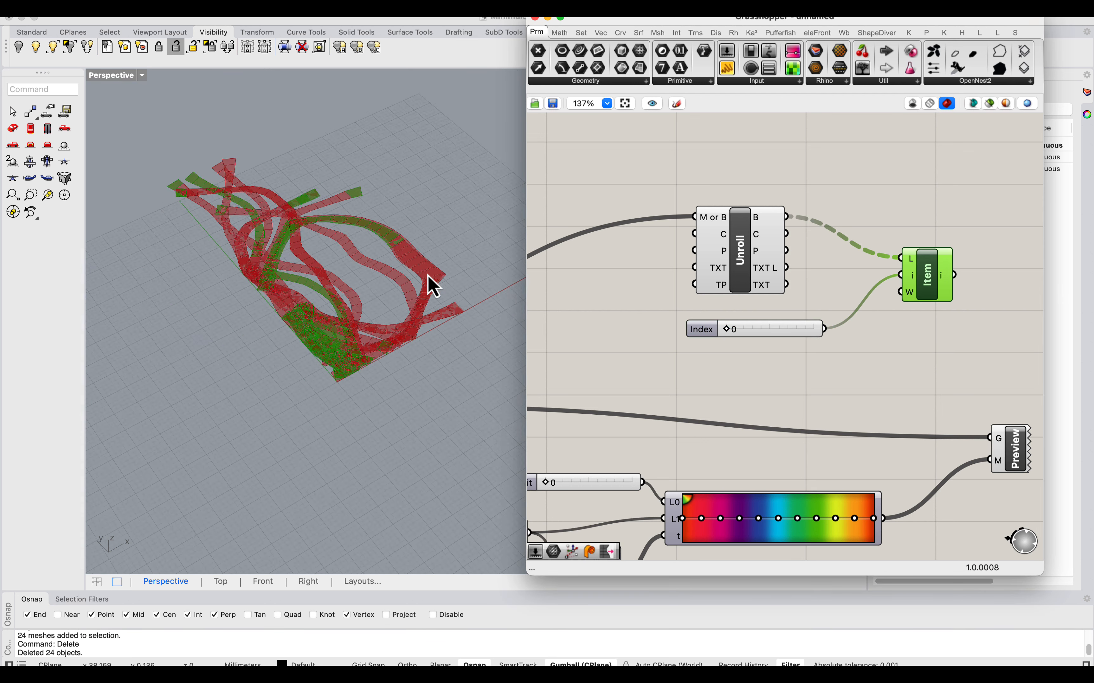
{"action": "scroll", "coordinate": [346, 323], "scroll_direction": "up", "scroll_amount": 3}
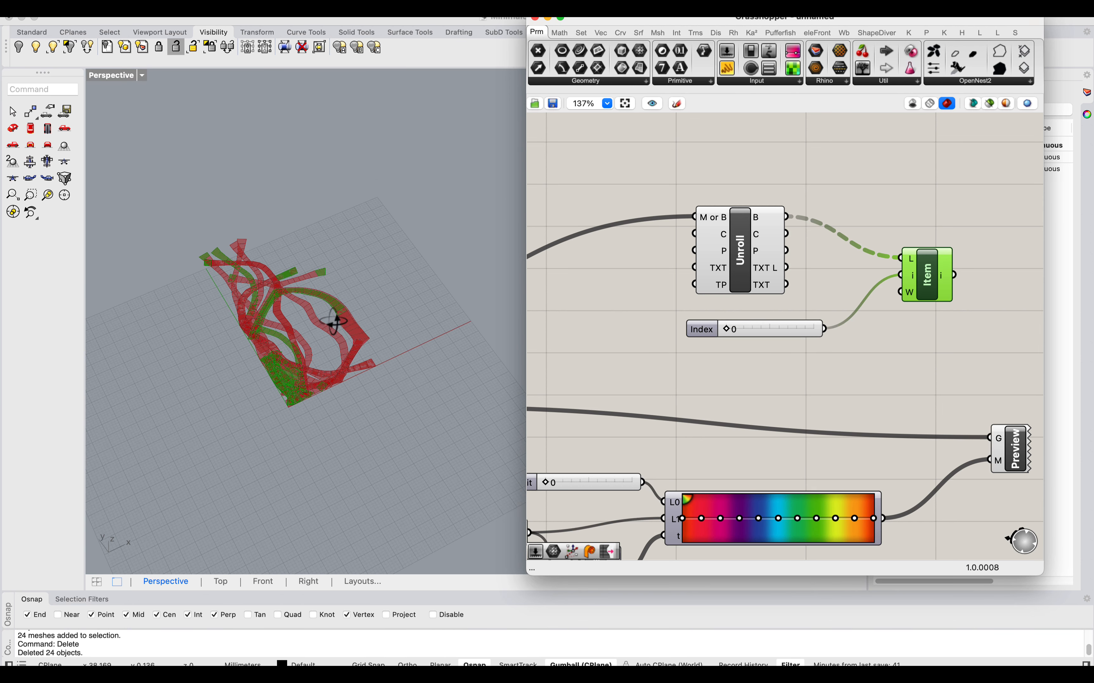
Step: Flatten Unroll's B output and inspect the resulting Brep list
{"action": "right_click", "coordinate": [757, 220]}
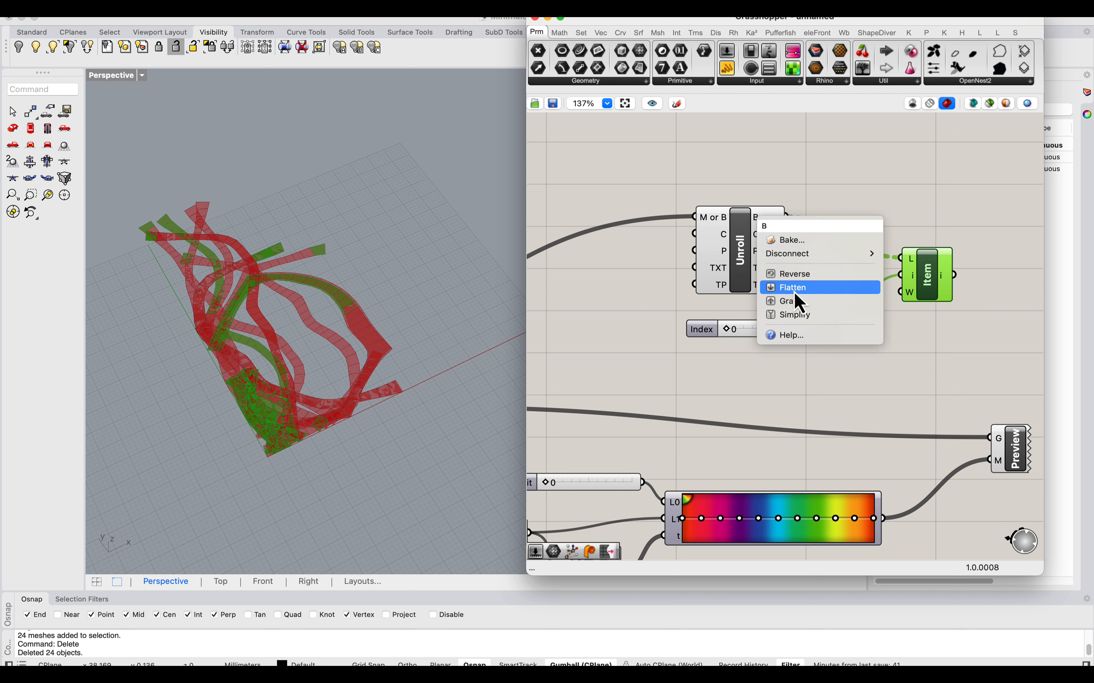
{"action": "left_click", "coordinate": [797, 289]}
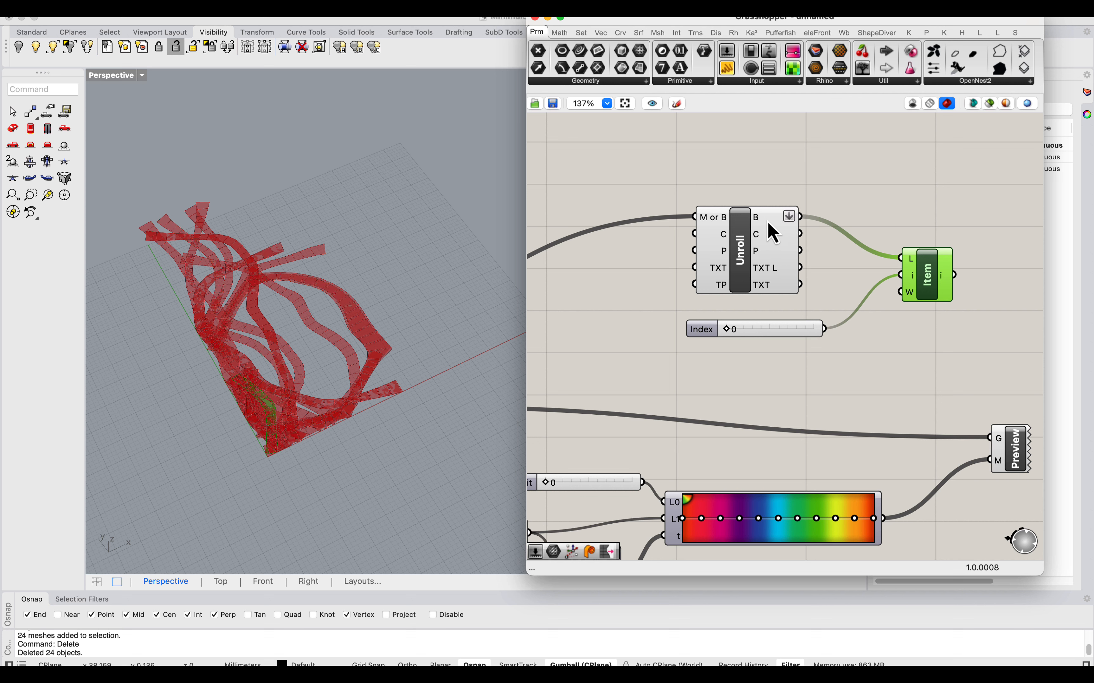
{"action": "mouse_move", "coordinate": [773, 232]}
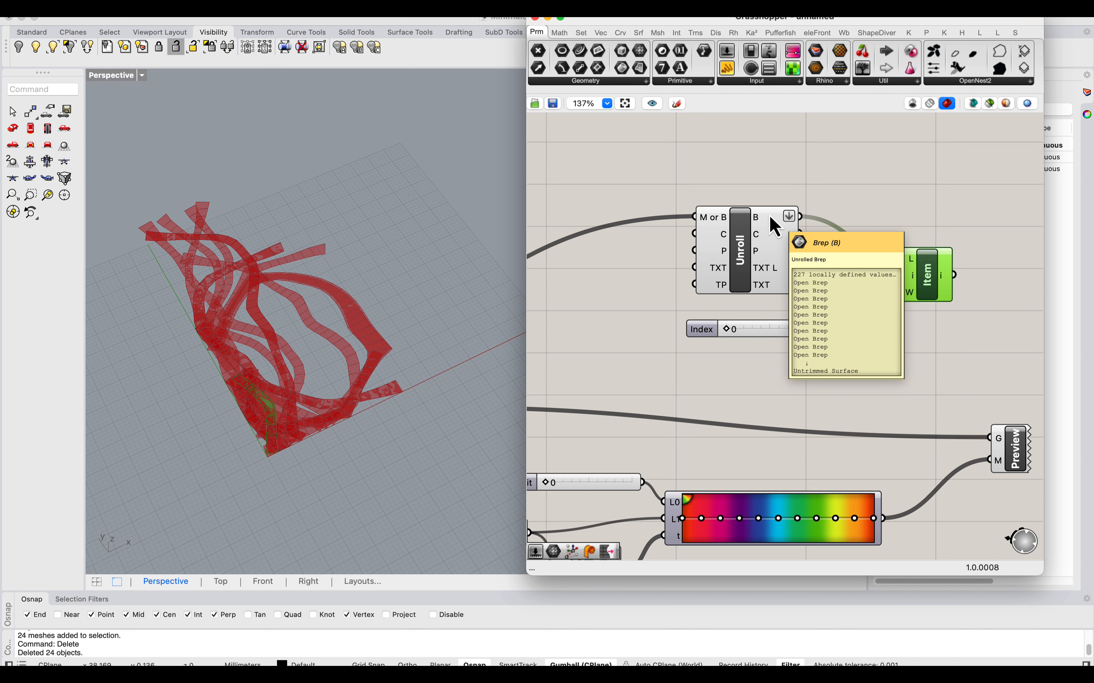
Step: Inspect Dir Strips' M output for comparison with Unroll's B output and examine the unrolled strips in the Perspective viewport
{"action": "right_click_drag", "start_coordinate": [646, 256], "coordinate": [913, 246]}
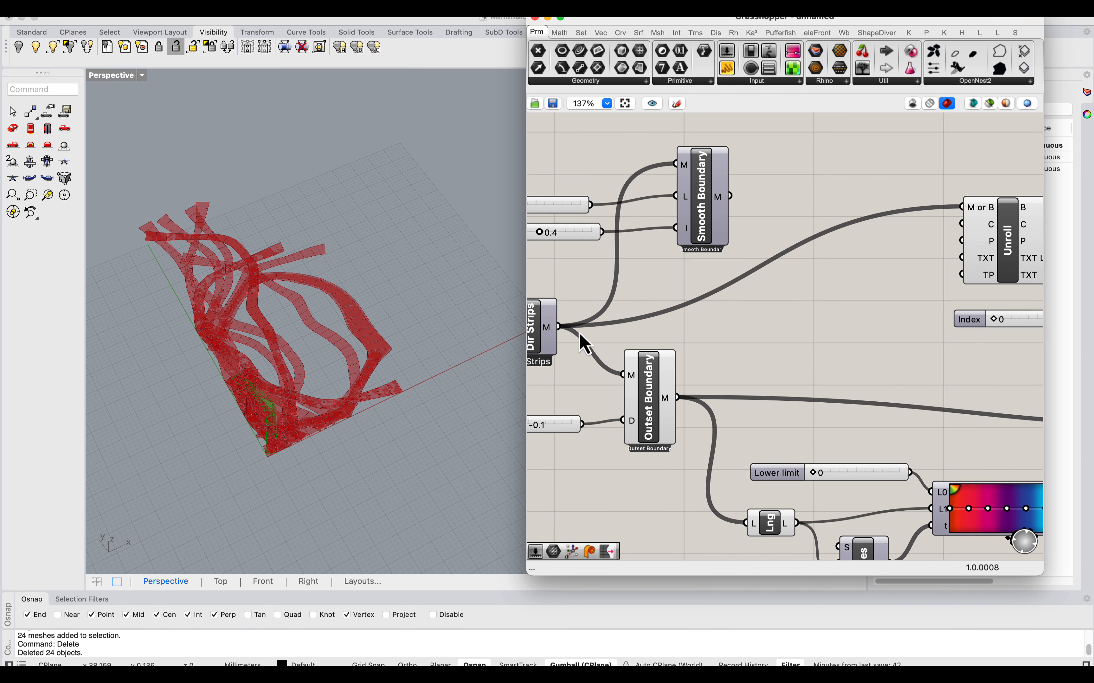
{"action": "mouse_move", "coordinate": [549, 333]}
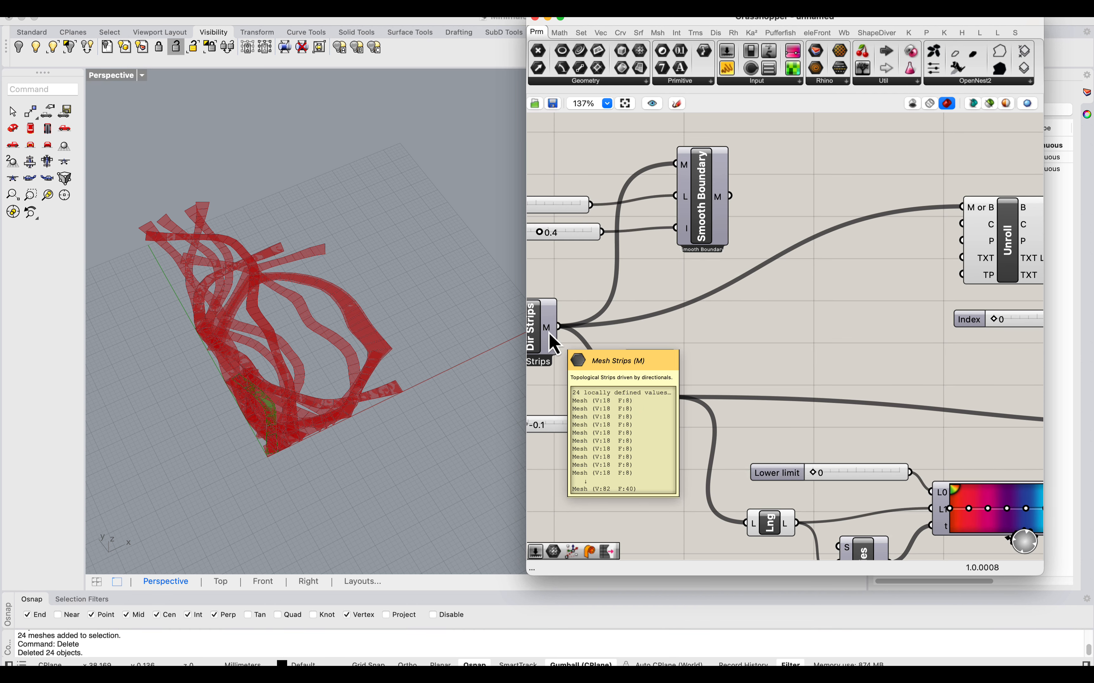
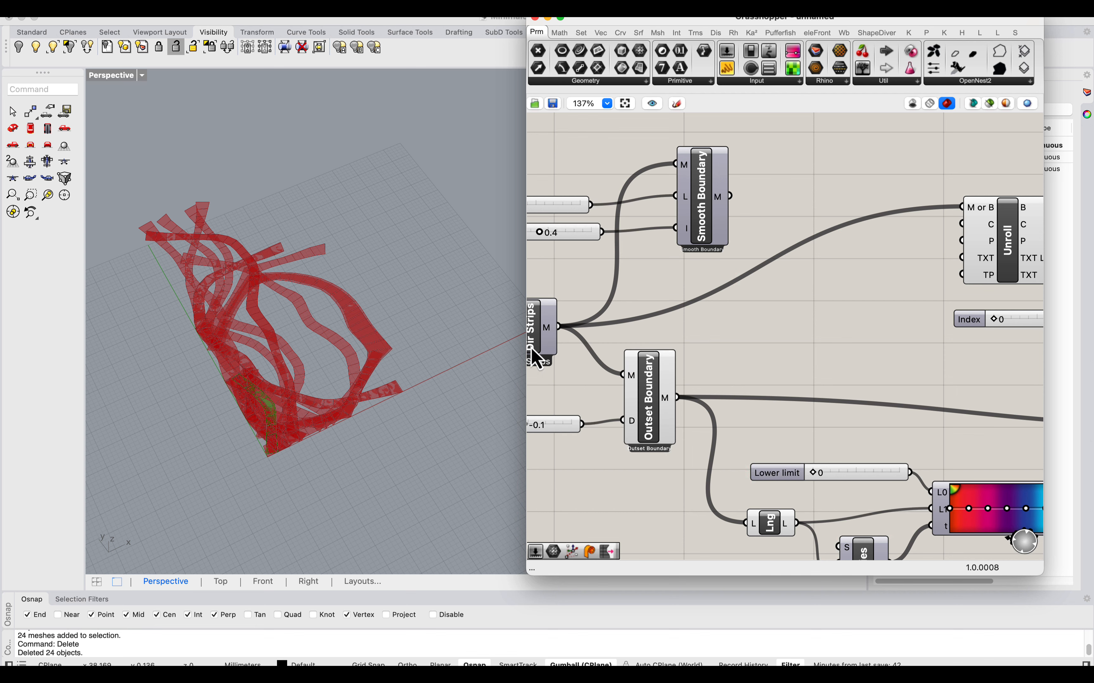
{"action": "scroll", "coordinate": [335, 332], "scroll_direction": "up", "scroll_amount": 10}
{"action": "scroll", "coordinate": [382, 445], "scroll_direction": "down", "scroll_amount": 6}
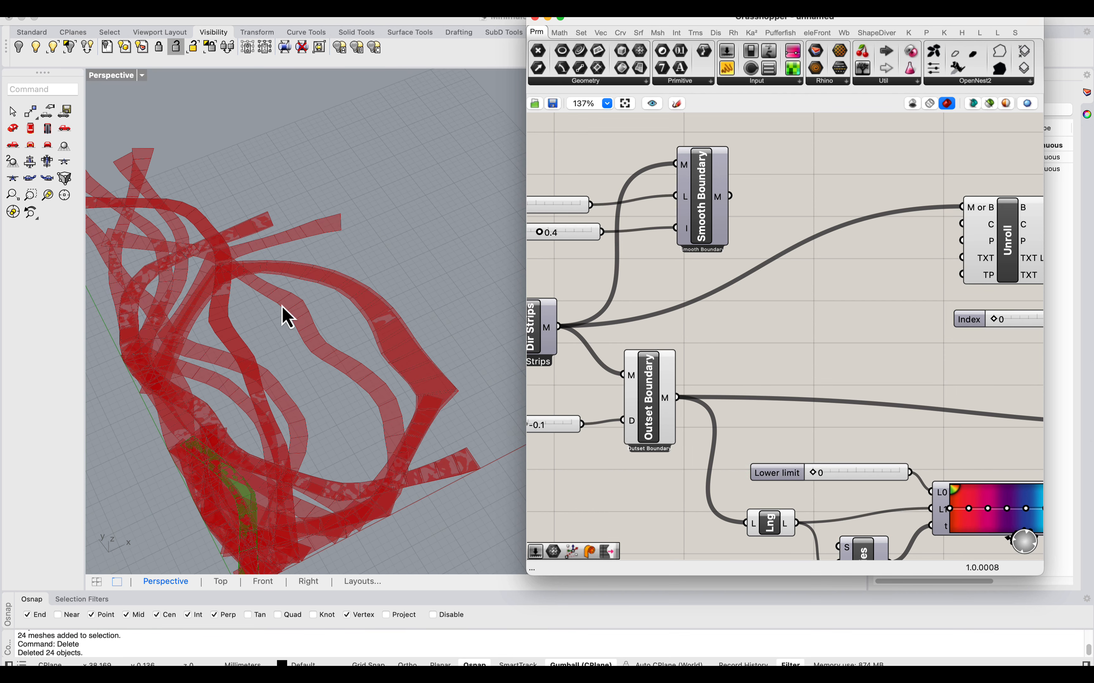
{"action": "scroll", "coordinate": [281, 306], "scroll_direction": "down", "scroll_amount": 5}
{"action": "right_click_drag", "start_coordinate": [863, 289], "coordinate": [698, 287]}
{"action": "scroll", "coordinate": [893, 306], "scroll_direction": "down", "scroll_amount": 1}
{"action": "scroll", "coordinate": [837, 263], "scroll_direction": "up", "scroll_amount": 5}
{"action": "right_click_drag", "start_coordinate": [838, 263], "coordinate": [724, 255]}
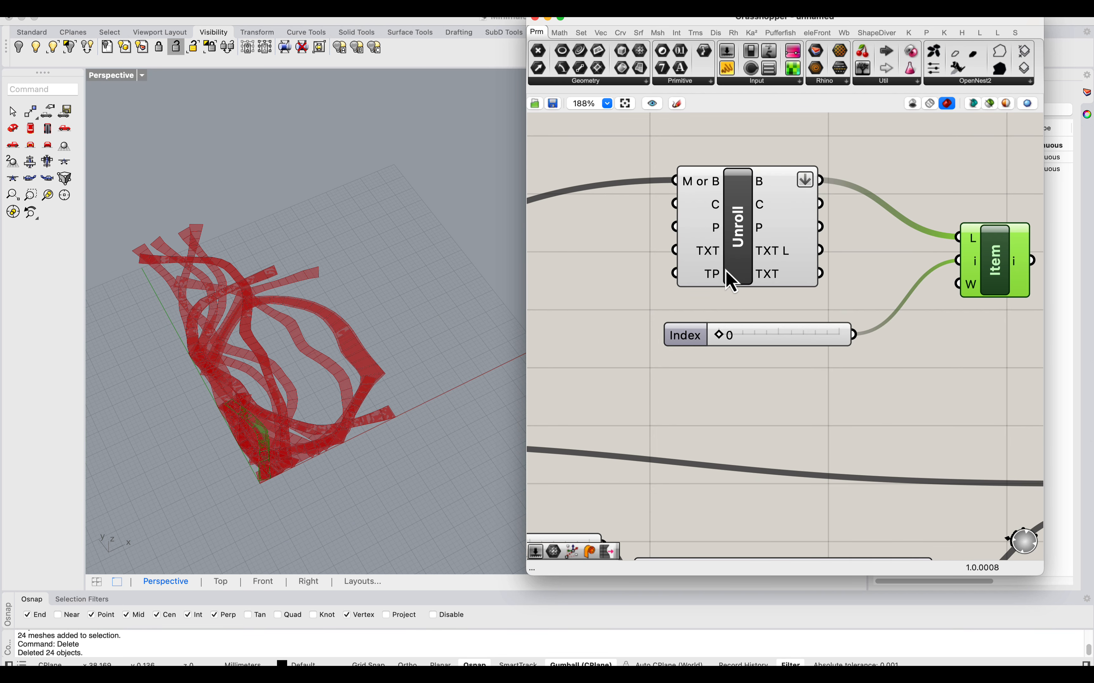
Step: Set the Index slider feeding List Item to 12
{"action": "scroll", "coordinate": [701, 282], "scroll_direction": "down", "scroll_amount": 5}
{"action": "right_click_drag", "start_coordinate": [914, 310], "coordinate": [899, 289]}
{"action": "left_click_drag", "start_coordinate": [934, 309], "coordinate": [750, 254]}
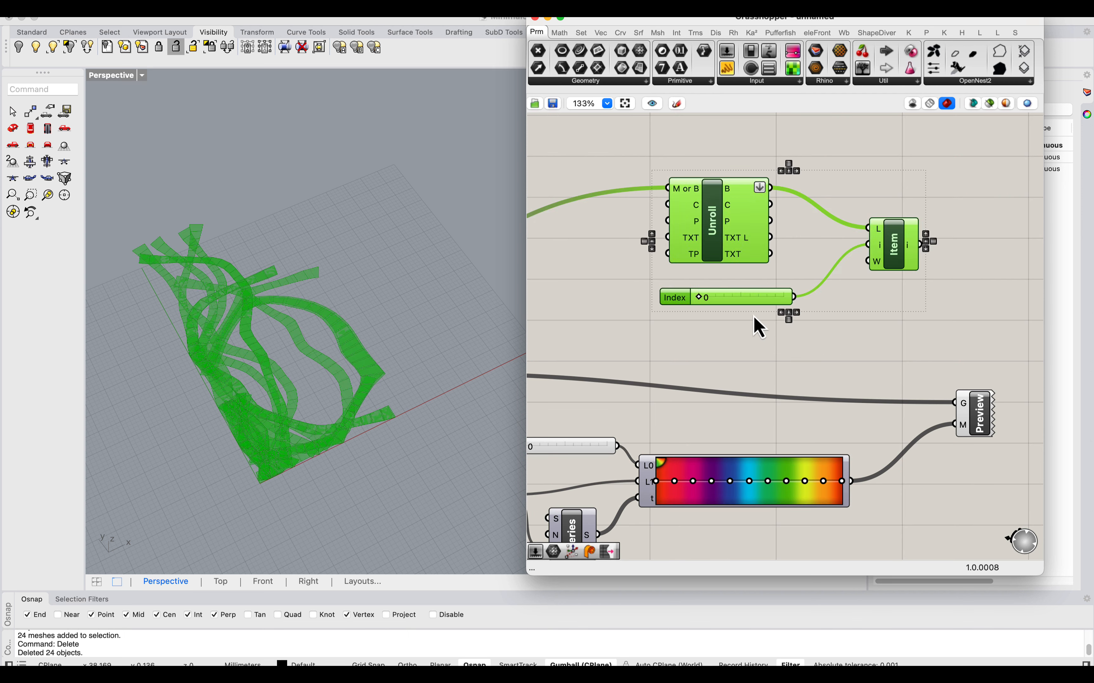
{"action": "left_click", "coordinate": [759, 326]}
{"action": "left_click_drag", "start_coordinate": [700, 298], "coordinate": [740, 298]}
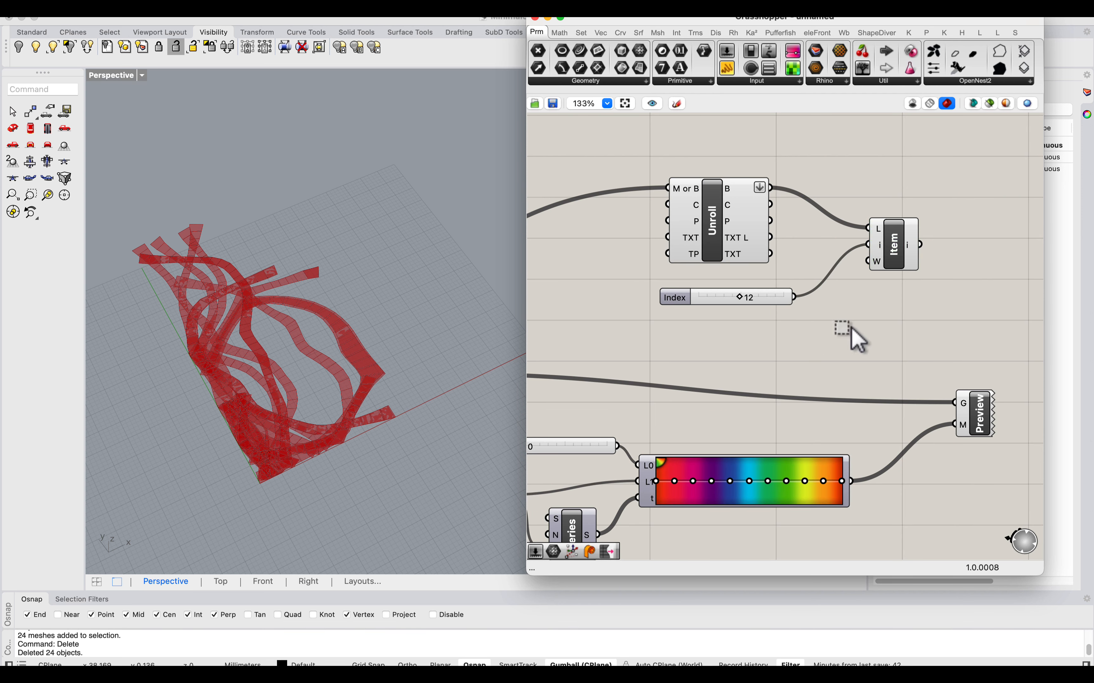
Step: Delete the Unroll component, List Item and the Index slider
{"action": "left_click_drag", "start_coordinate": [931, 344], "coordinate": [630, 183]}
{"action": "key", "text": "Delete"}
{"action": "scroll", "coordinate": [641, 183], "scroll_direction": "down", "scroll_amount": 10}
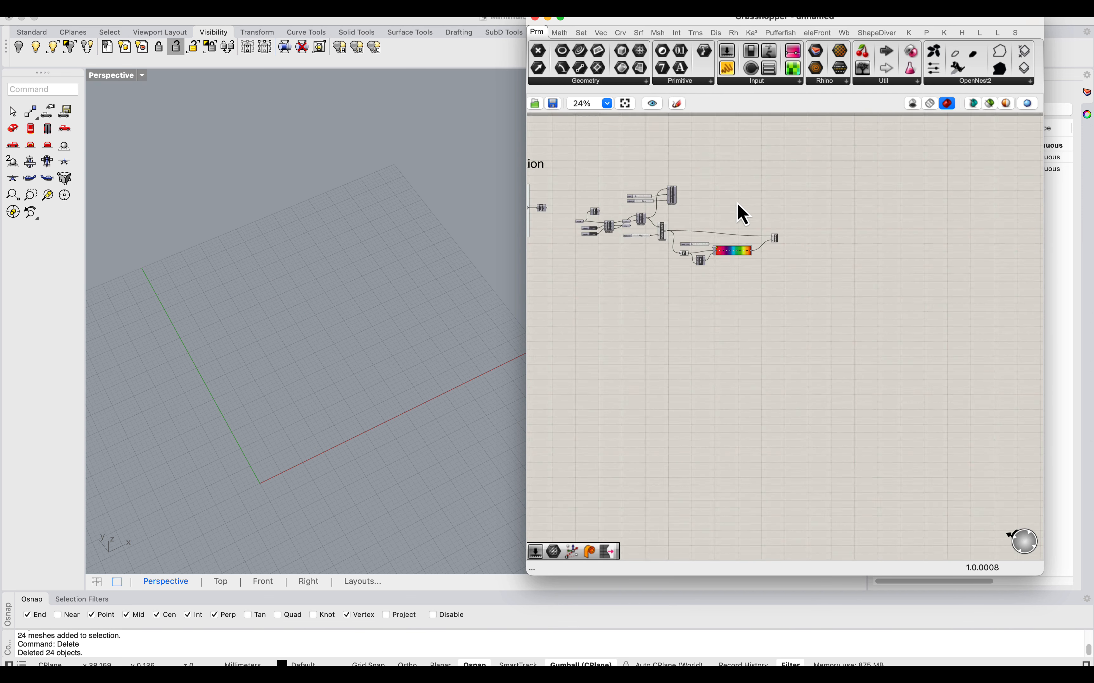
{"action": "right_click_drag", "start_coordinate": [743, 214], "coordinate": [804, 240]}
Step: Switch to the Strips definition and copy the Unroller script component together with its True toggle
{"action": "left_click", "coordinate": [254, 8]}
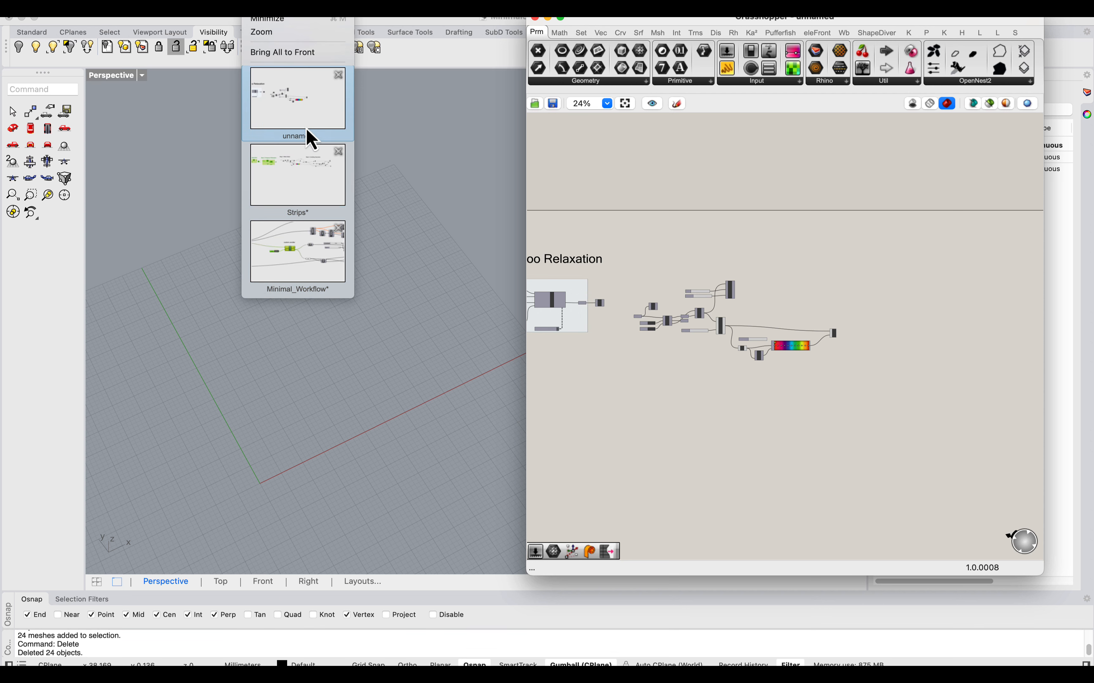
{"action": "left_click", "coordinate": [316, 185]}
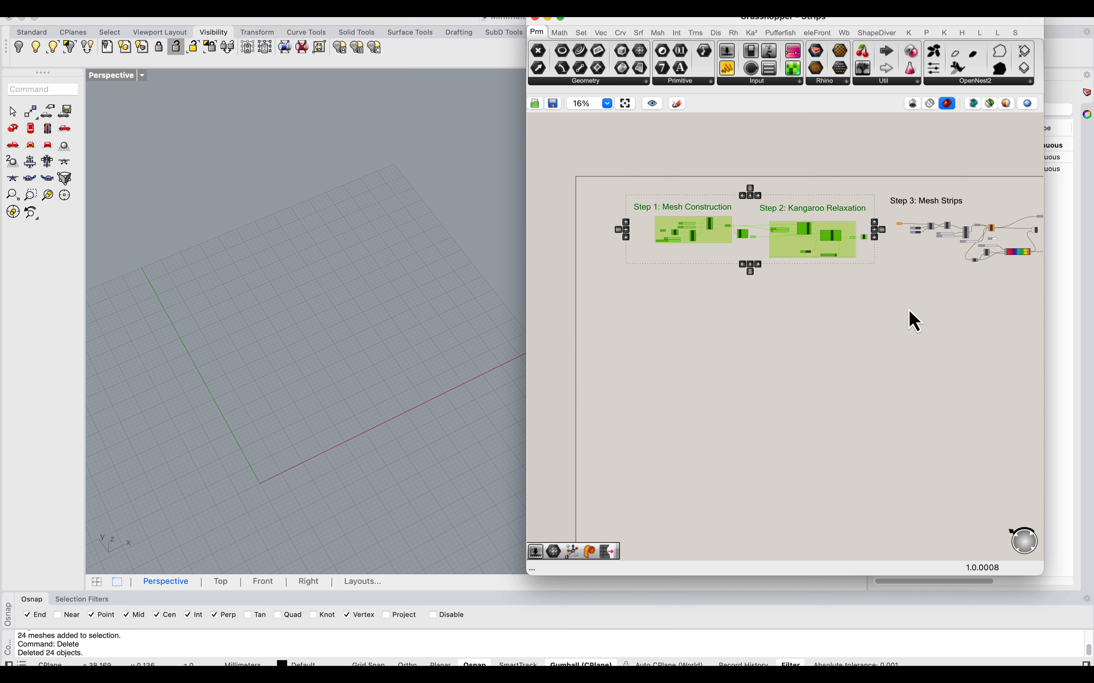
{"action": "right_click_drag", "start_coordinate": [908, 317], "coordinate": [884, 274]}
{"action": "scroll", "coordinate": [764, 244], "scroll_direction": "up", "scroll_amount": 3}
{"action": "right_click_drag", "start_coordinate": [966, 263], "coordinate": [811, 252]}
{"action": "scroll", "coordinate": [790, 246], "scroll_direction": "up", "scroll_amount": 4}
{"action": "left_click_drag", "start_coordinate": [773, 310], "coordinate": [606, 233]}
Step: Return to the unnamed definition and paste the copied toggle and Unroller component
{"action": "left_click", "coordinate": [250, 10]}
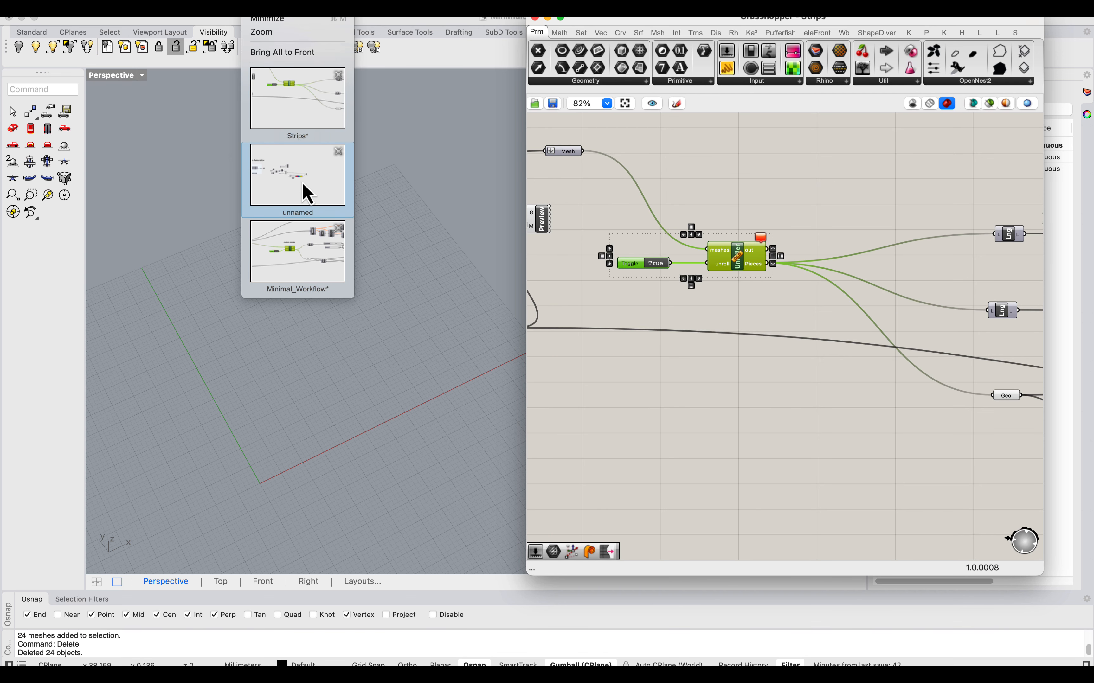
{"action": "left_click", "coordinate": [296, 103]}
{"action": "left_click", "coordinate": [249, 10]}
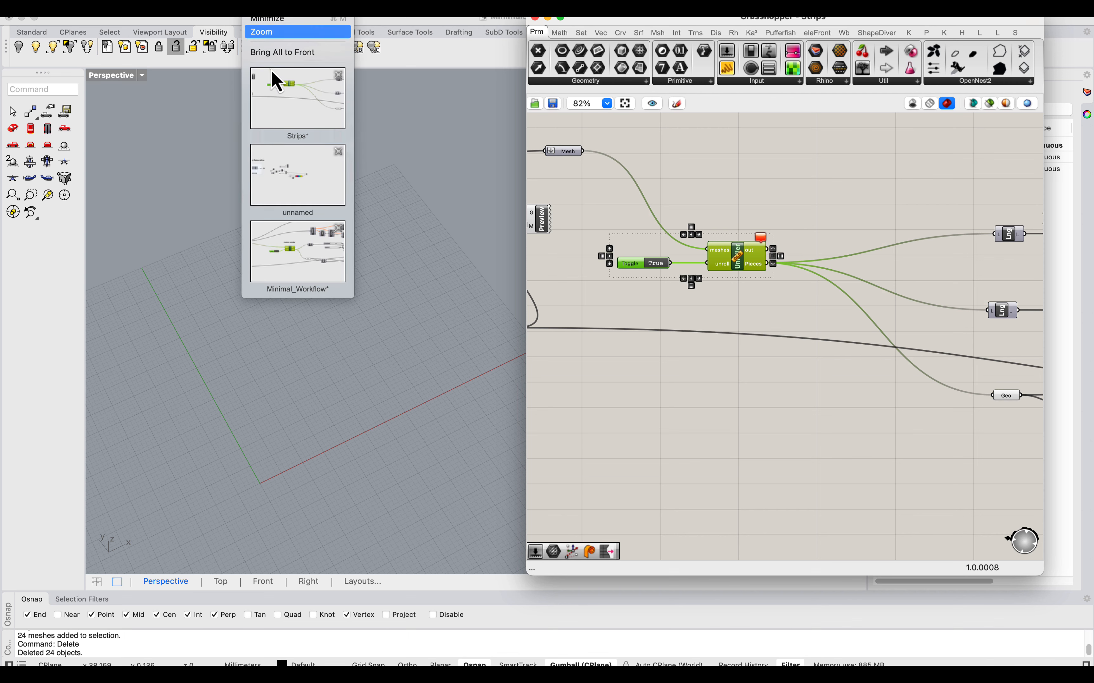
{"action": "left_click", "coordinate": [299, 181]}
{"action": "key", "text": "super+v"}
{"action": "right_click_drag", "start_coordinate": [888, 304], "coordinate": [764, 274]}
{"action": "left_click", "coordinate": [769, 263]}
{"action": "scroll", "coordinate": [768, 264], "scroll_direction": "up", "scroll_amount": 8}
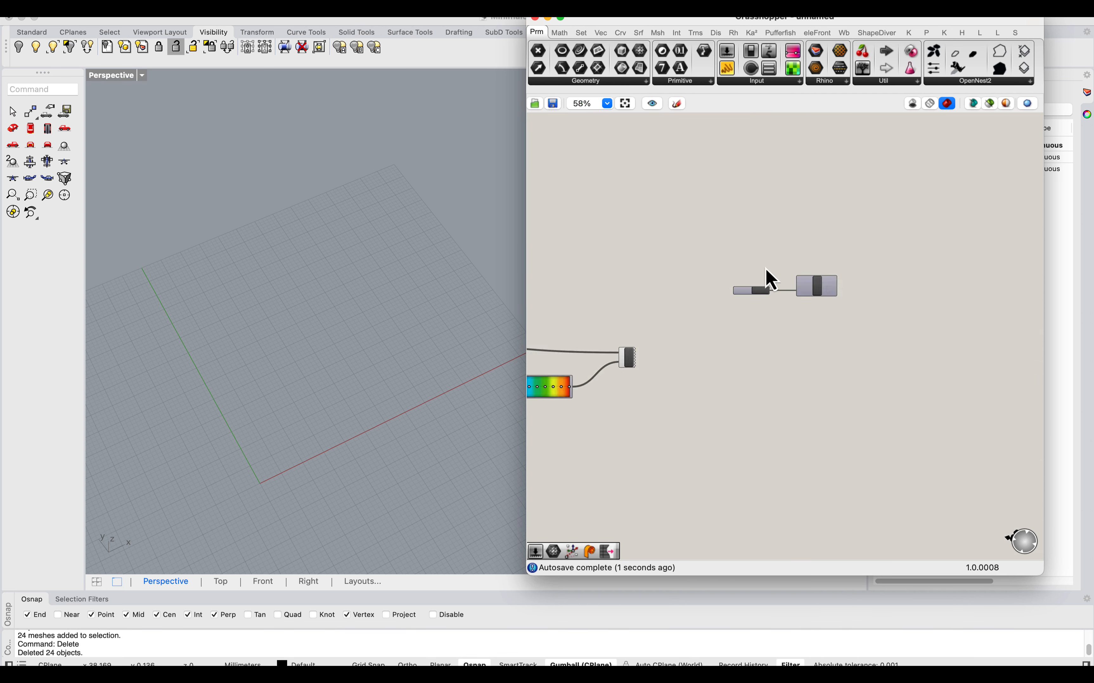
Step: Move the pasted toggle and Unroller down to just below the level of Custom Preview
{"action": "right_click_drag", "start_coordinate": [843, 304], "coordinate": [900, 228]}
{"action": "left_click_drag", "start_coordinate": [947, 280], "coordinate": [784, 182]}
{"action": "left_click_drag", "start_coordinate": [902, 227], "coordinate": [799, 390]}
{"action": "left_click", "coordinate": [780, 329]}
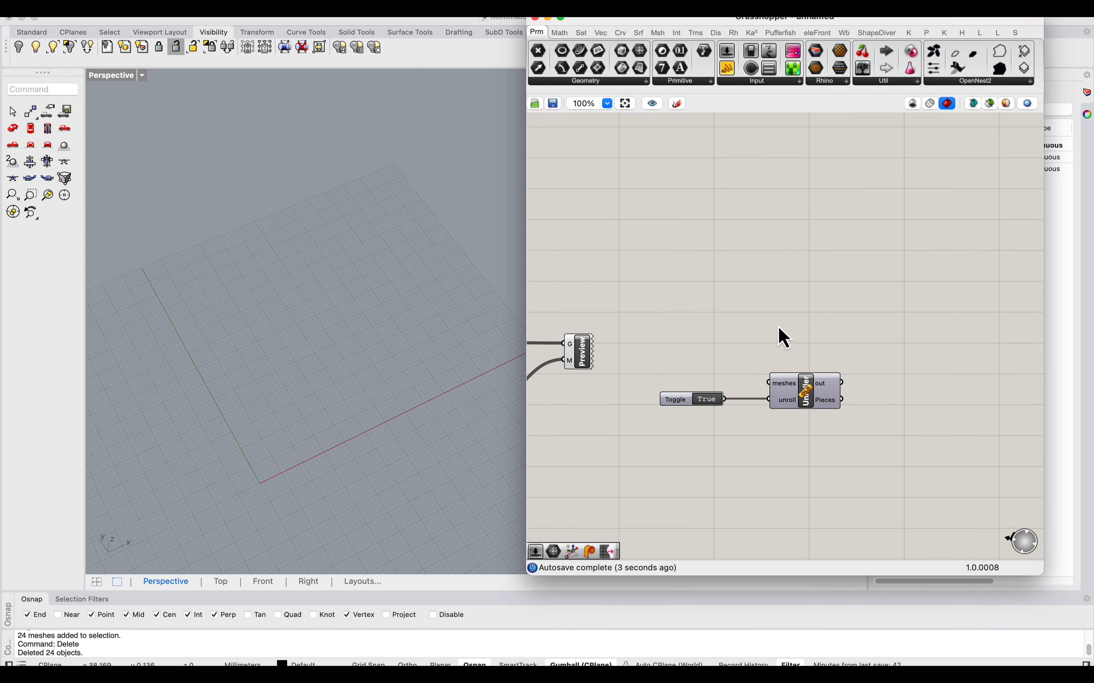
Step: Open Unroller's C# script and examine the loop that converts each mesh to a Brep, unrolls it and joins the pieces
{"action": "right_click_drag", "start_coordinate": [809, 405], "coordinate": [842, 331]}
{"action": "double_click", "coordinate": [841, 332]}
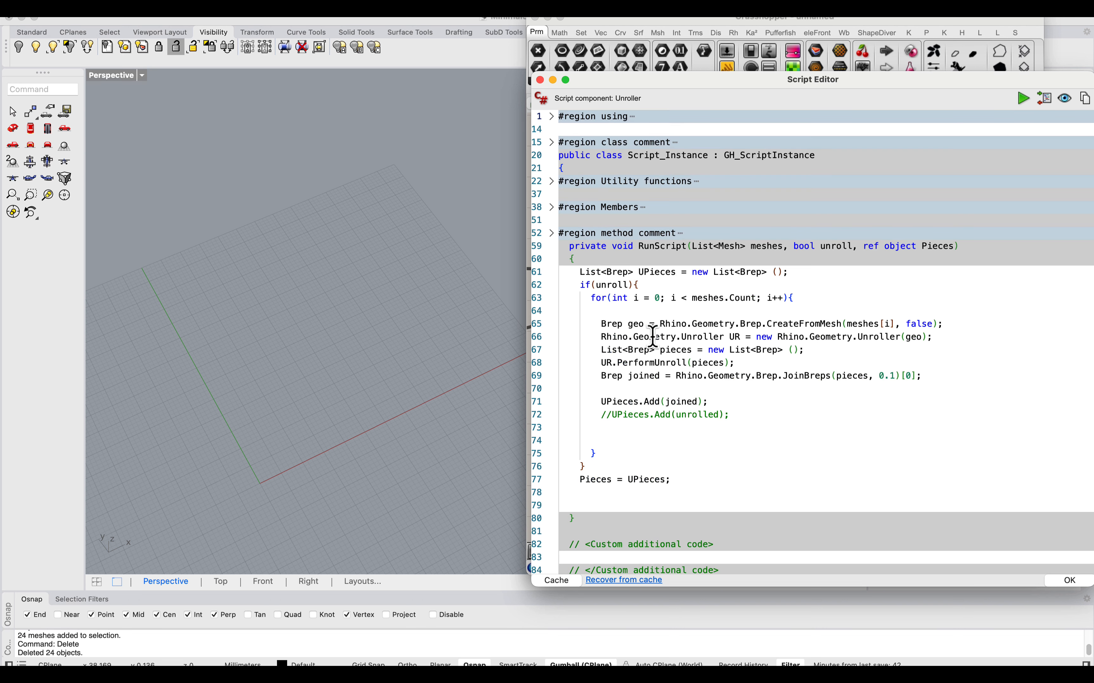
{"action": "left_click", "coordinate": [638, 305]}
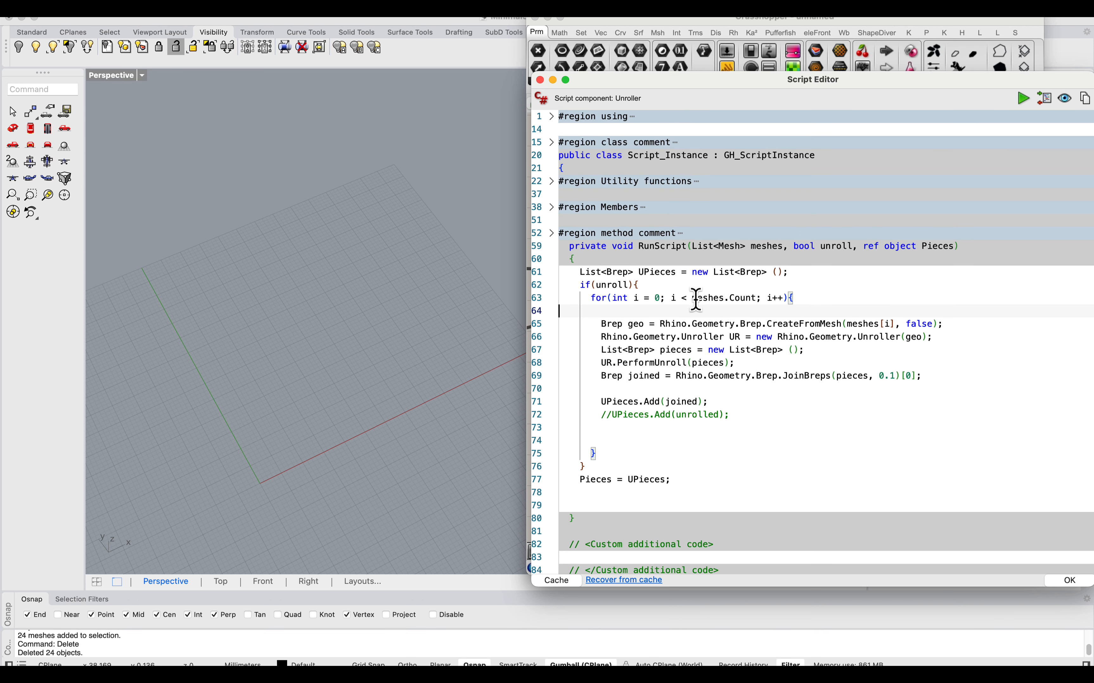
{"action": "left_click_drag", "start_coordinate": [692, 298], "coordinate": [757, 299]}
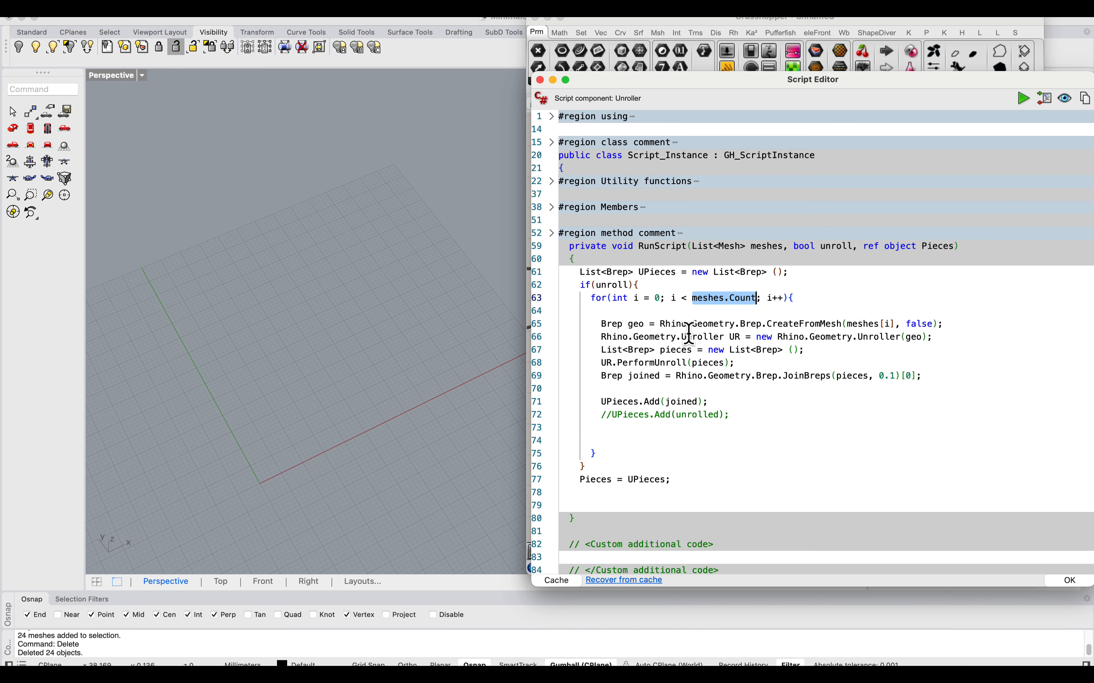
{"action": "left_click_drag", "start_coordinate": [601, 324], "coordinate": [881, 385]}
{"action": "left_click", "coordinate": [626, 326]}
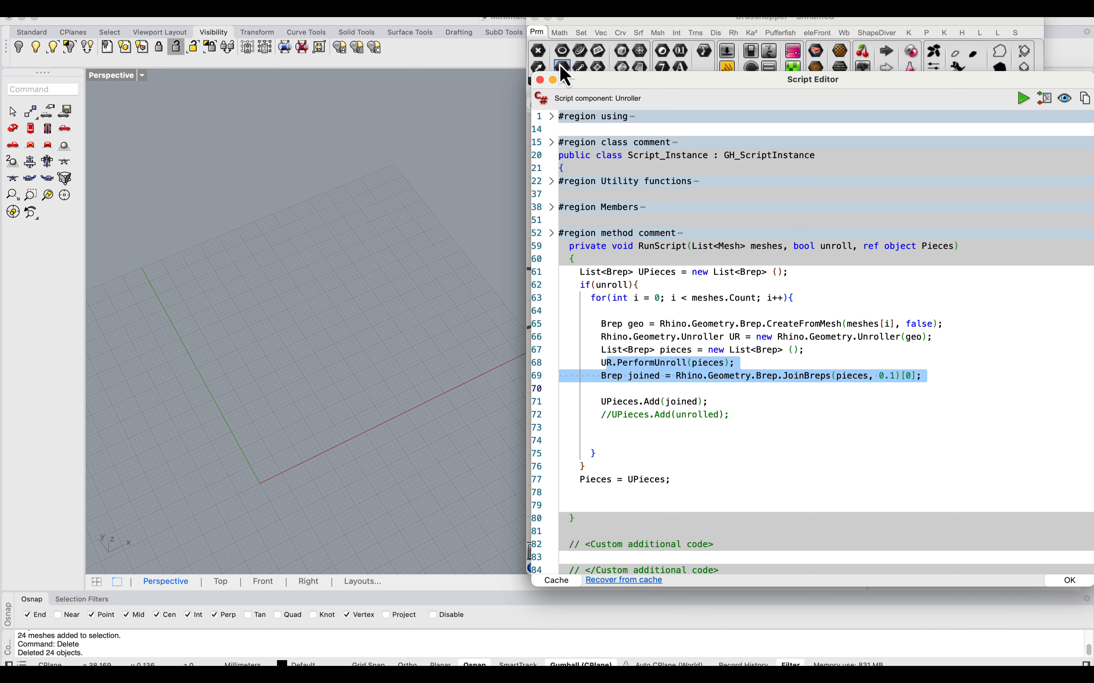
{"action": "left_click", "coordinate": [540, 80]}
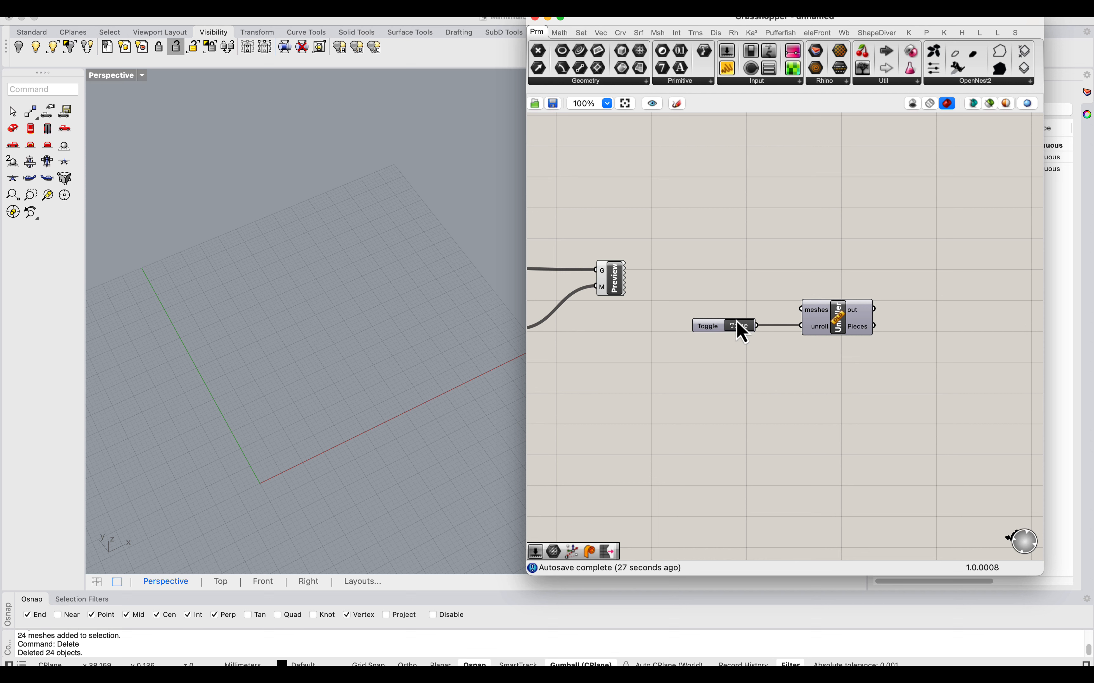
Step: Move the toggle and Unroller closer to Custom Preview, placing them slightly lower beyond the gradient
{"action": "left_click", "coordinate": [655, 309]}
{"action": "right_click_drag", "start_coordinate": [656, 309], "coordinate": [758, 286]}
{"action": "scroll", "coordinate": [650, 307], "scroll_direction": "down", "scroll_amount": 2}
{"action": "right_click_drag", "start_coordinate": [938, 285], "coordinate": [804, 265]}
{"action": "left_click_drag", "start_coordinate": [805, 266], "coordinate": [834, 327]}
{"action": "left_click", "coordinate": [789, 300]}
Step: Check Outset Boundary's strips in the Perspective viewport and connect its M output to Unroller's meshes input
{"action": "right_click_drag", "start_coordinate": [570, 276], "coordinate": [742, 291]}
{"action": "scroll", "coordinate": [691, 271], "scroll_direction": "down", "scroll_amount": 1}
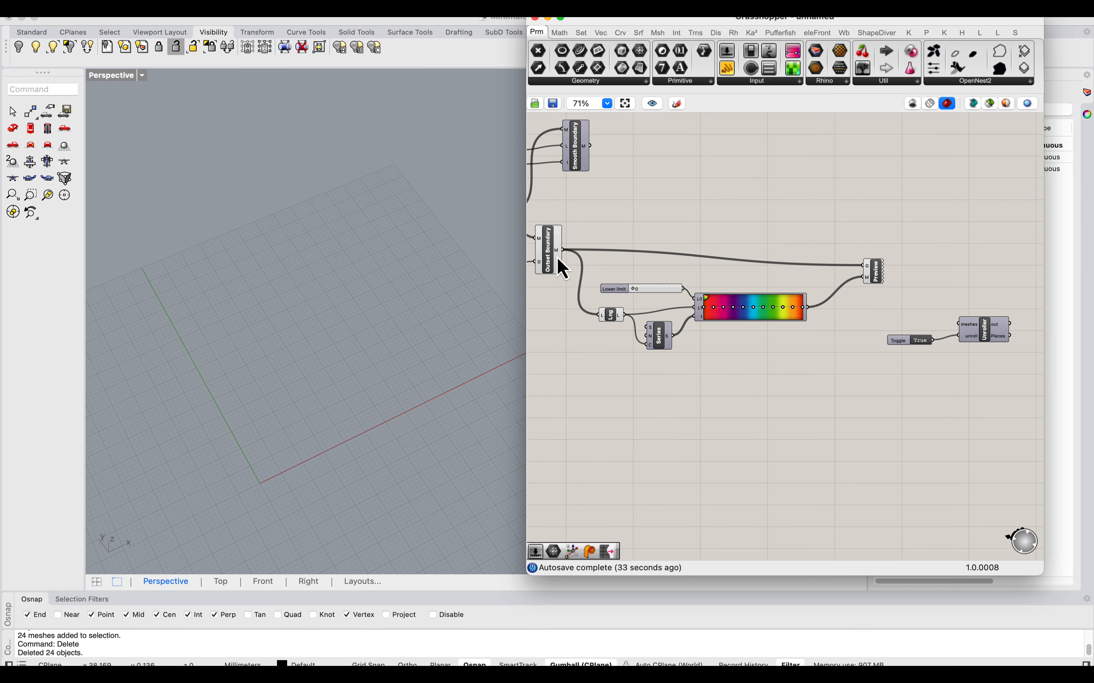
{"action": "left_click", "coordinate": [548, 253]}
{"action": "scroll", "coordinate": [305, 281], "scroll_direction": "down", "scroll_amount": 15}
{"action": "scroll", "coordinate": [435, 266], "scroll_direction": "up", "scroll_amount": 10}
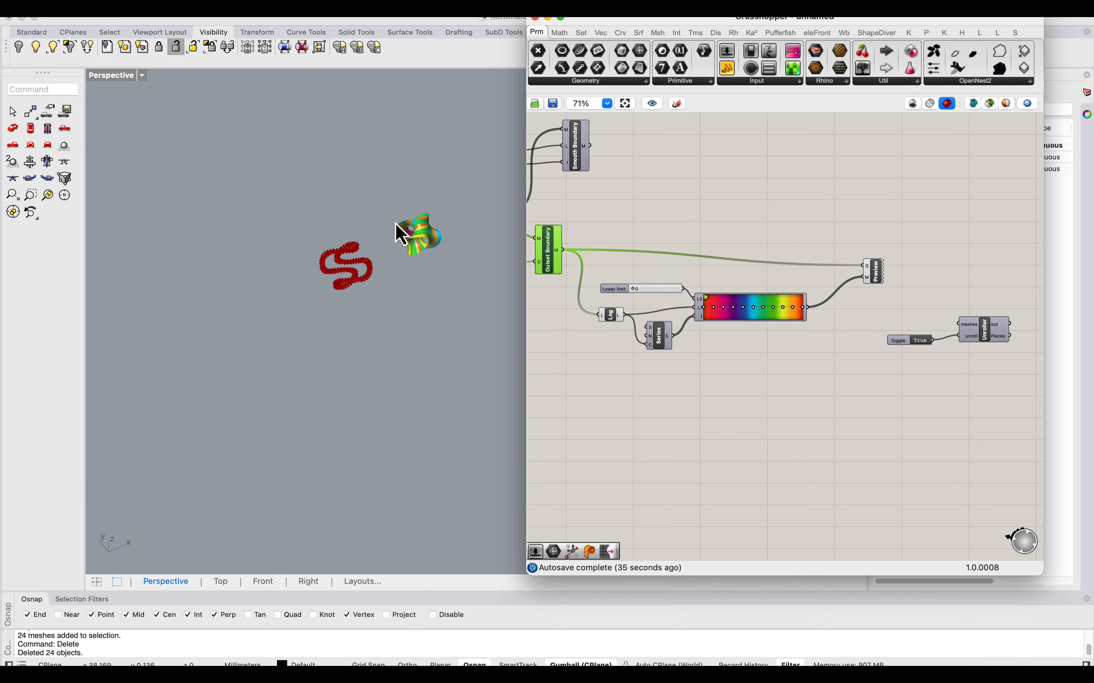
{"action": "scroll", "coordinate": [414, 213], "scroll_direction": "up", "scroll_amount": 10}
{"action": "right_click_drag", "start_coordinate": [441, 251], "coordinate": [354, 270], "text": "shift"}
{"action": "left_click_drag", "start_coordinate": [562, 250], "coordinate": [964, 333]}
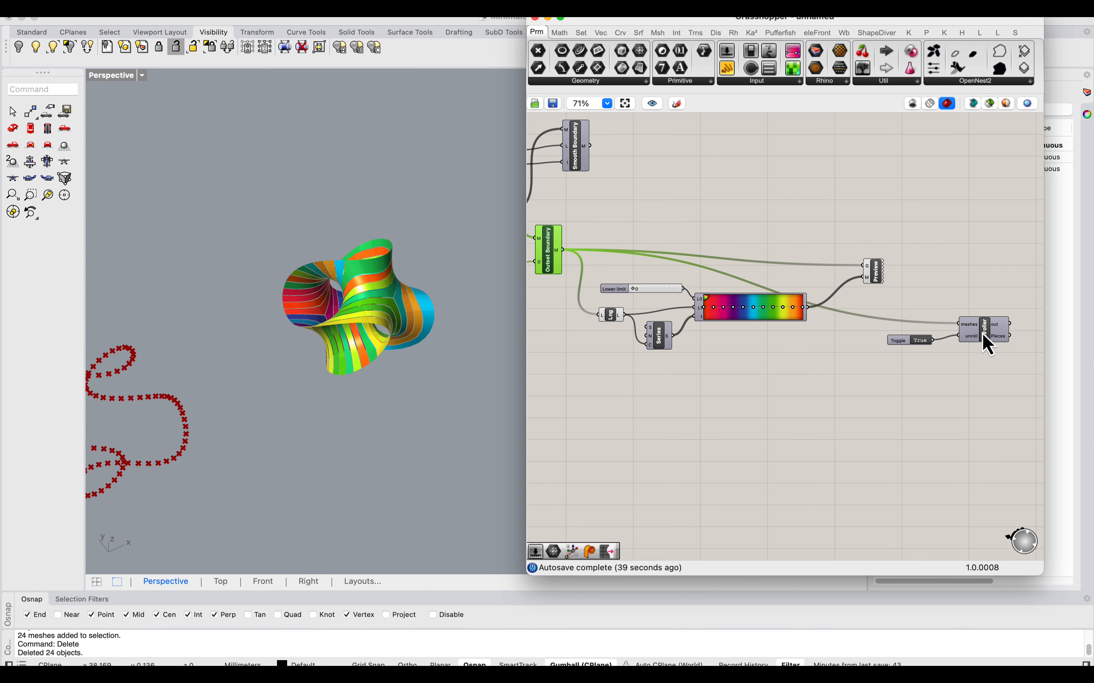
Step: Add a Geometry parameter beside Unroller and connect Unroller's Pieces output to it
{"action": "right_click_drag", "start_coordinate": [997, 336], "coordinate": [772, 310]}
{"action": "scroll", "coordinate": [740, 312], "scroll_direction": "up", "scroll_amount": 1}
{"action": "scroll", "coordinate": [443, 273], "scroll_direction": "down", "scroll_amount": 10}
{"action": "scroll", "coordinate": [388, 302], "scroll_direction": "down", "scroll_amount": 5}
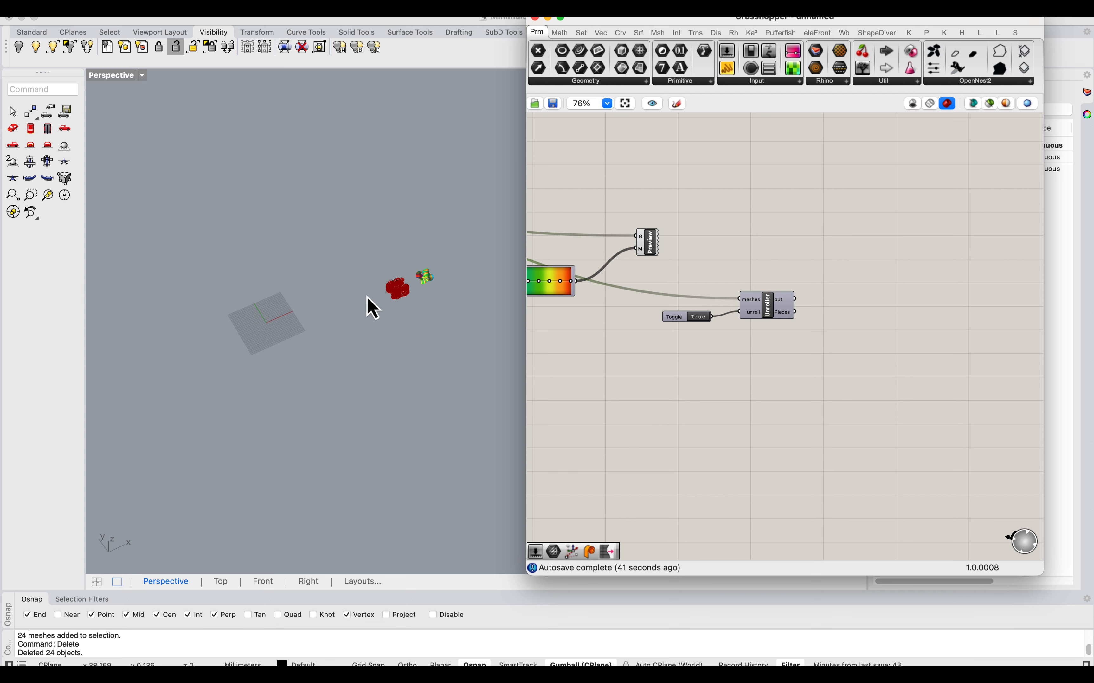
{"action": "double_click", "coordinate": [854, 320]}
{"action": "type", "text": "geo"}
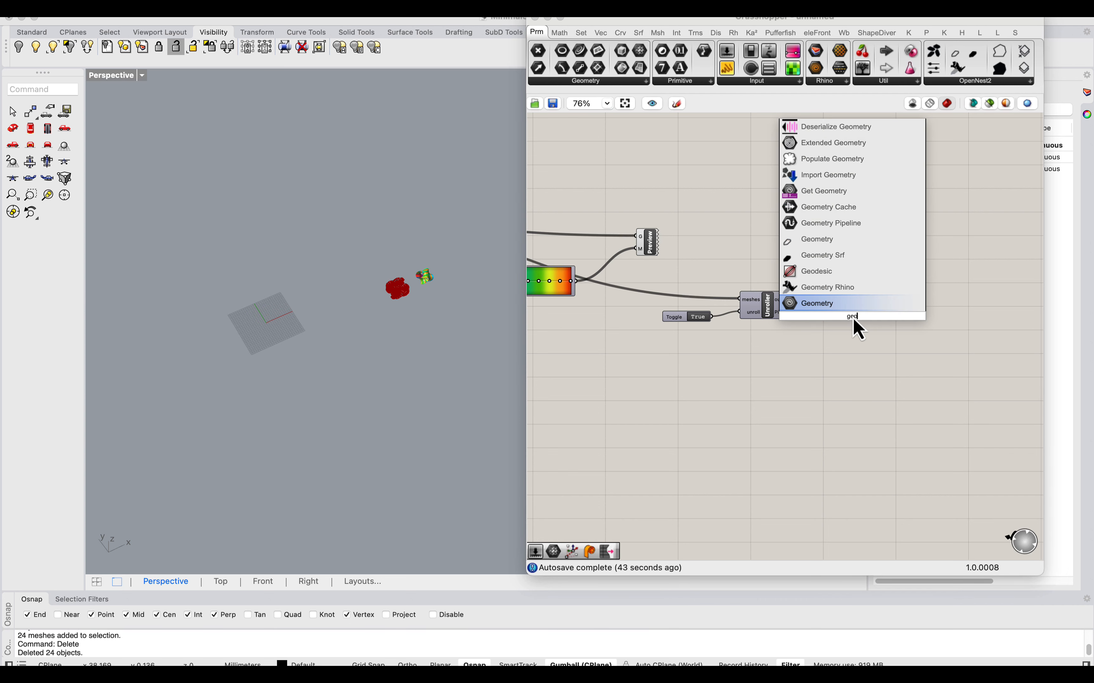
{"action": "left_click", "coordinate": [821, 303]}
{"action": "left_click_drag", "start_coordinate": [796, 312], "coordinate": [851, 311]}
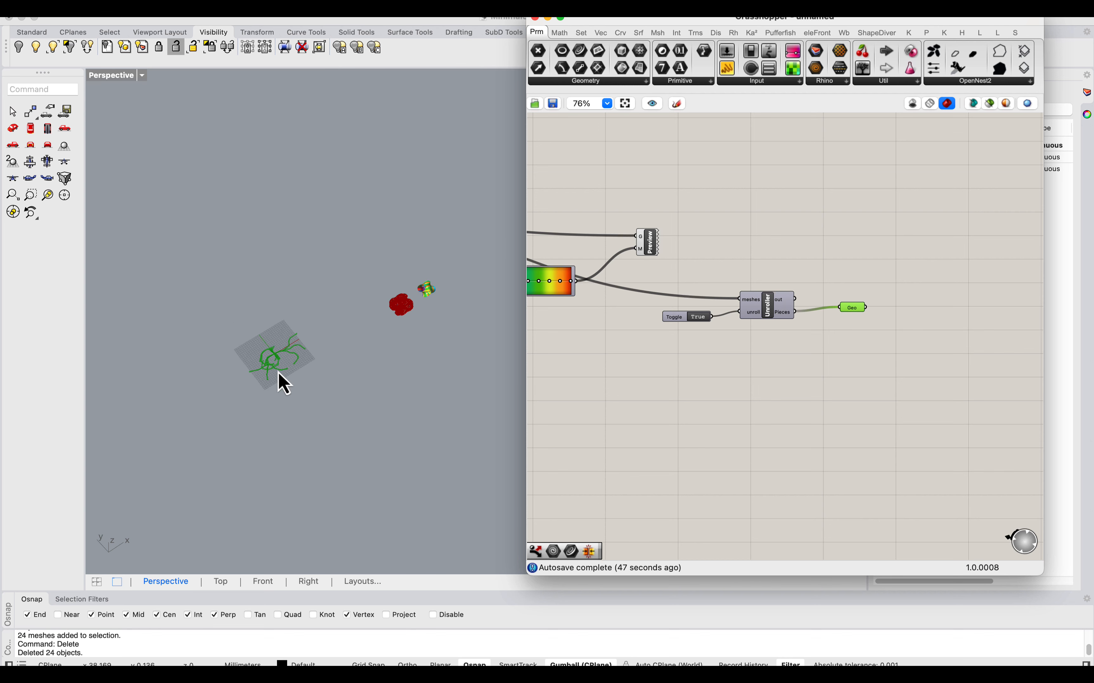
Step: Check the unrolled strips in the Perspective viewport and place the Geometry parameter closer to Unroller, level with its Pieces output
{"action": "scroll", "coordinate": [281, 378], "scroll_direction": "up", "scroll_amount": 8}
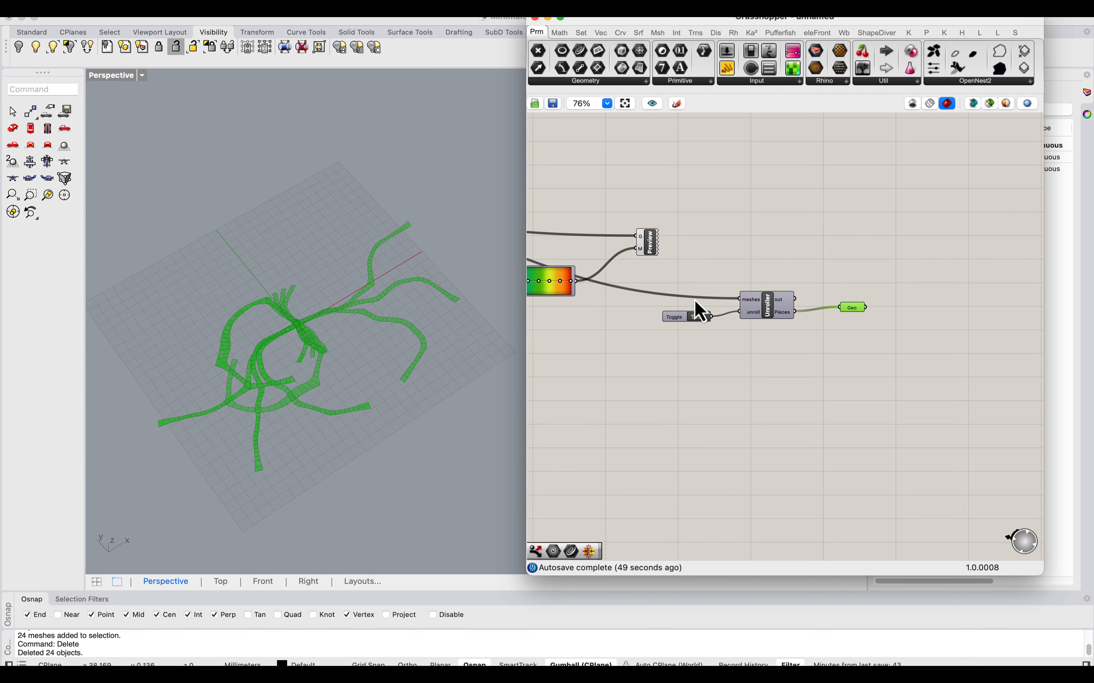
{"action": "left_click_drag", "start_coordinate": [854, 310], "coordinate": [837, 314]}
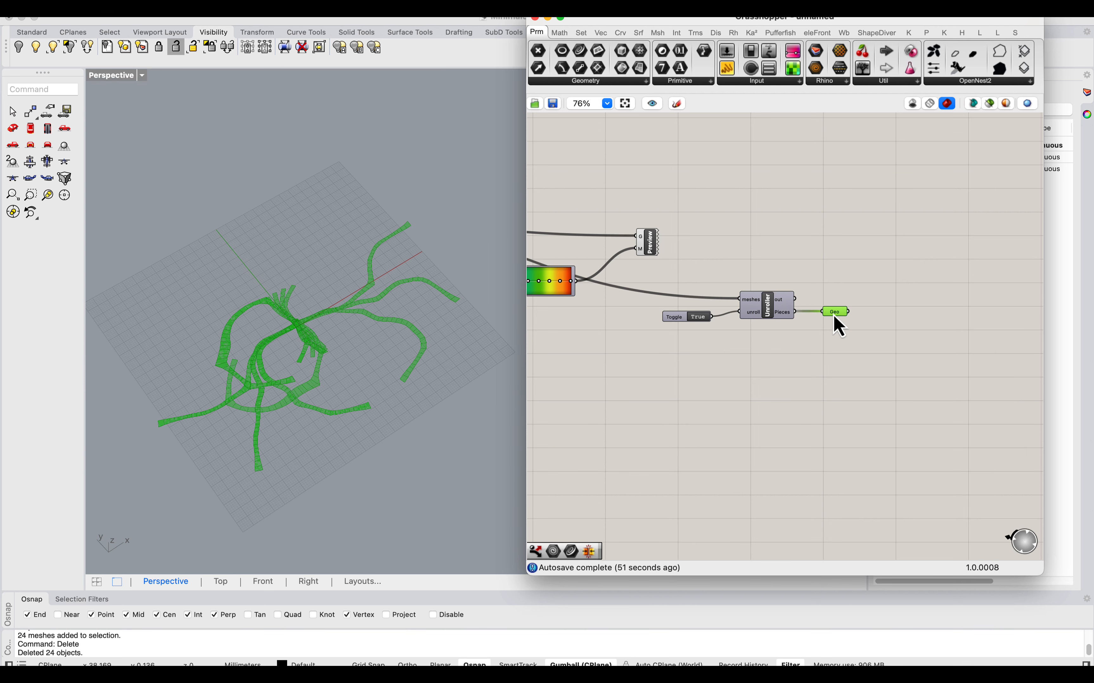
{"action": "scroll", "coordinate": [293, 322], "scroll_direction": "down", "scroll_amount": 10}
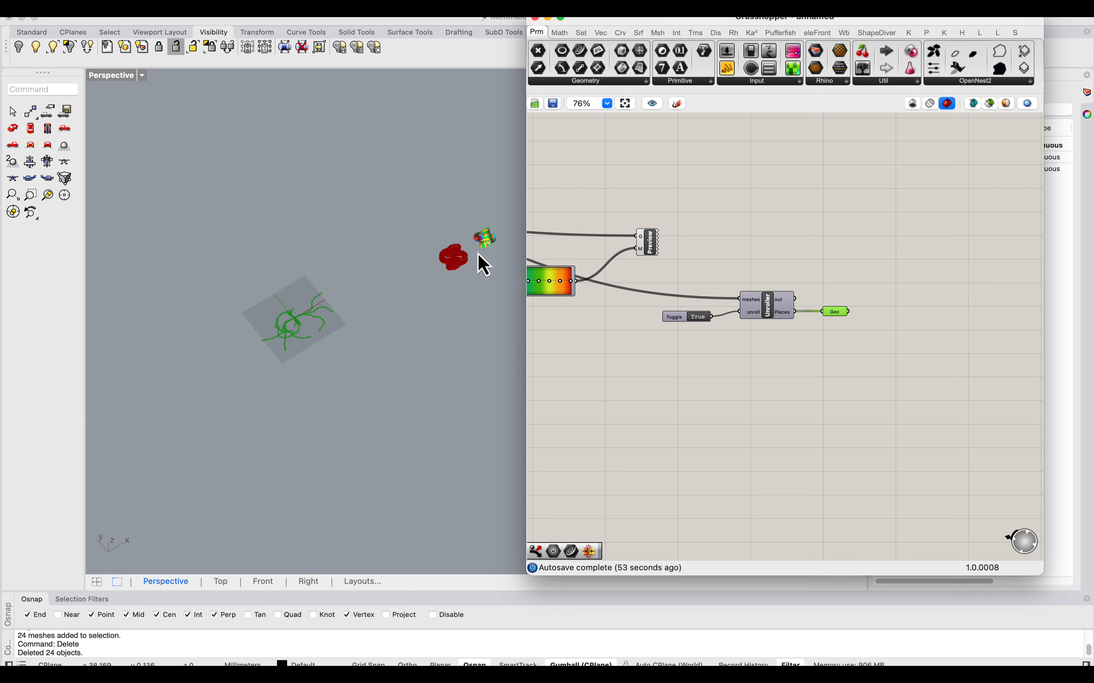
Step: Bake Outset Boundary's strip meshes into the Rhino document
{"action": "scroll", "coordinate": [660, 250], "scroll_direction": "down", "scroll_amount": 3}
{"action": "scroll", "coordinate": [660, 251], "scroll_direction": "up", "scroll_amount": 4}
{"action": "left_click", "coordinate": [595, 269]}
{"action": "right_click", "coordinate": [592, 255]}
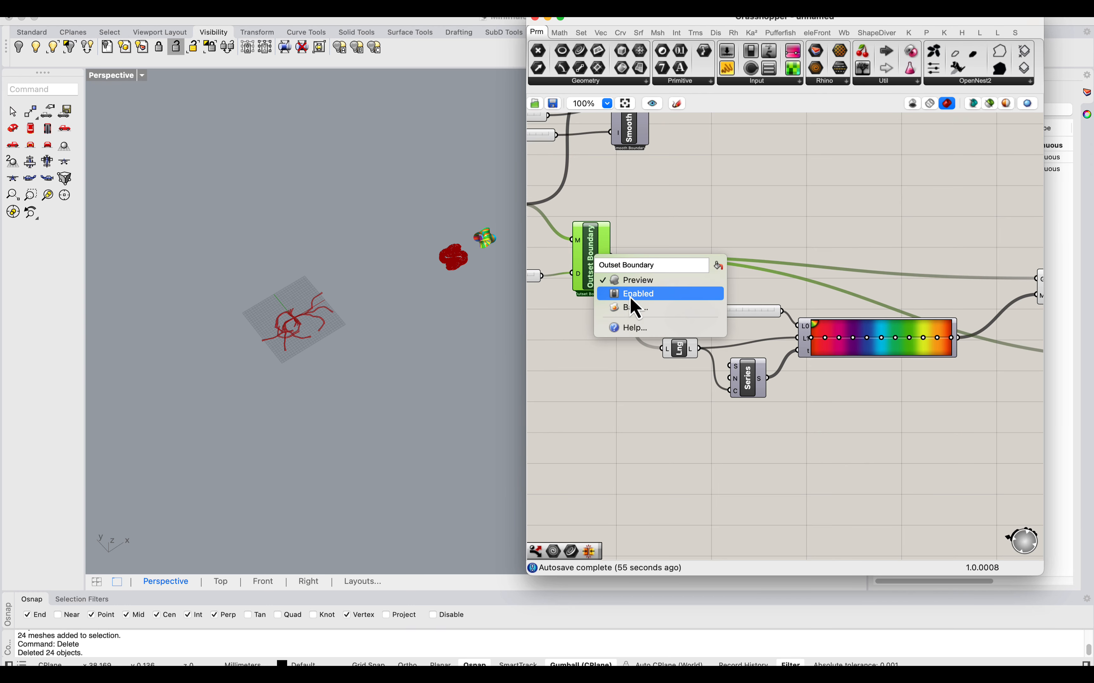
{"action": "left_click", "coordinate": [629, 311]}
{"action": "left_click", "coordinate": [668, 471]}
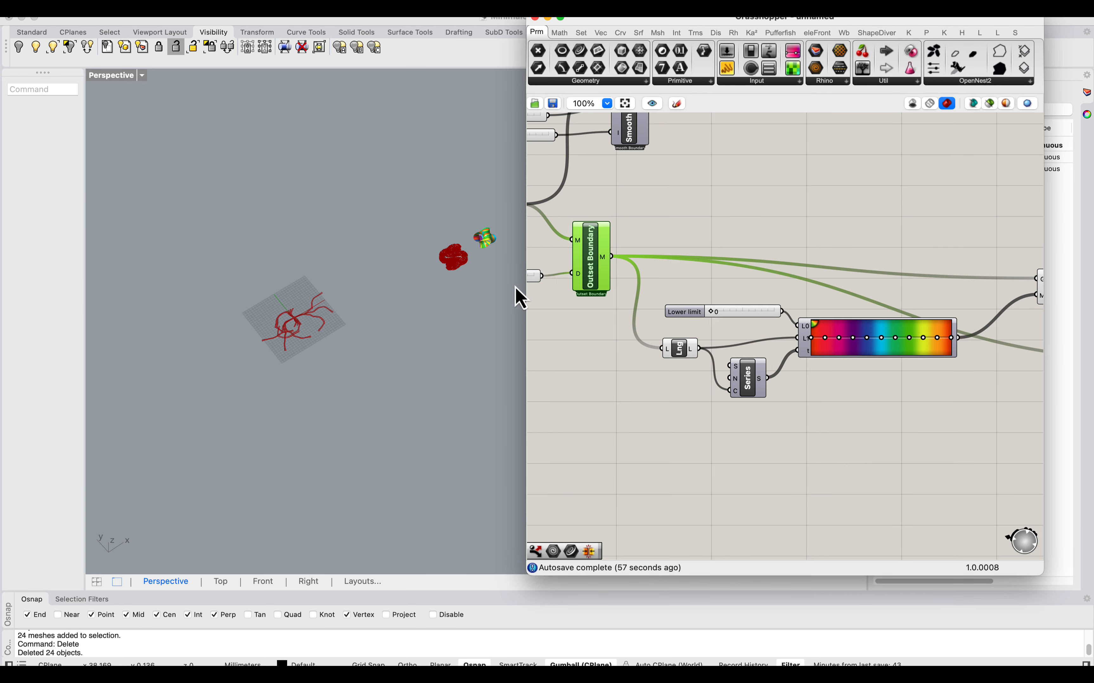
Step: Move one baked strip mesh away from the coloured form and set the Perspective viewport's display mode to Rendered
{"action": "left_click", "coordinate": [503, 272]}
{"action": "left_click", "coordinate": [530, 292]}
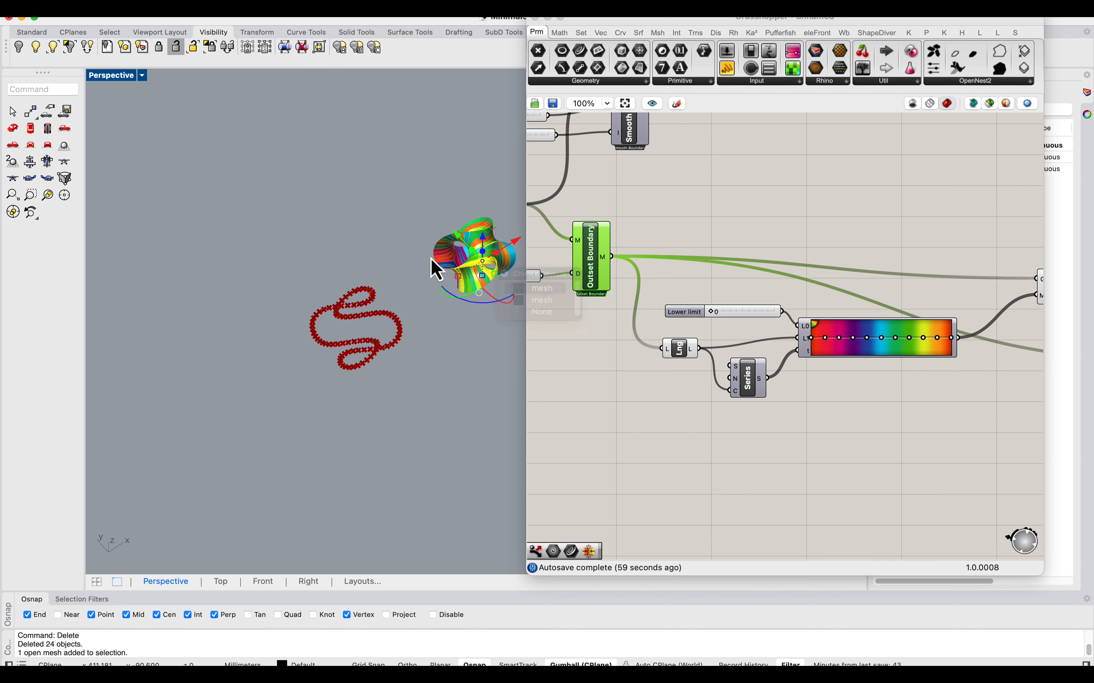
{"action": "scroll", "coordinate": [423, 258], "scroll_direction": "down", "scroll_amount": 6}
{"action": "left_click_drag", "start_coordinate": [472, 231], "coordinate": [335, 308]}
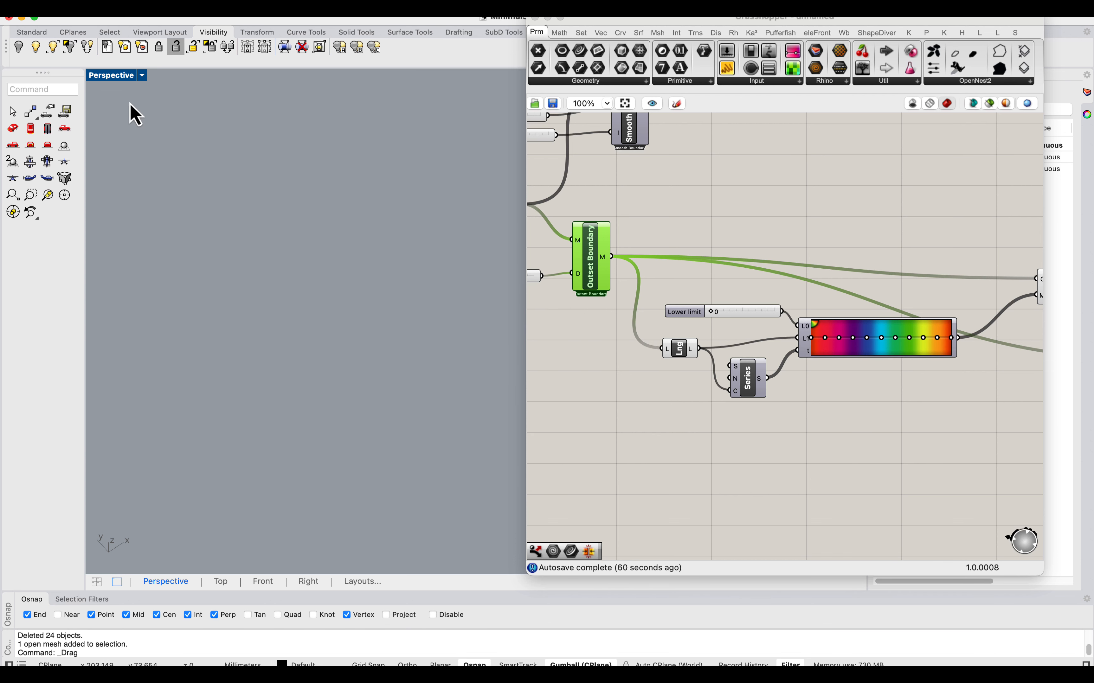
{"action": "left_click", "coordinate": [133, 76]}
{"action": "left_click", "coordinate": [165, 149]}
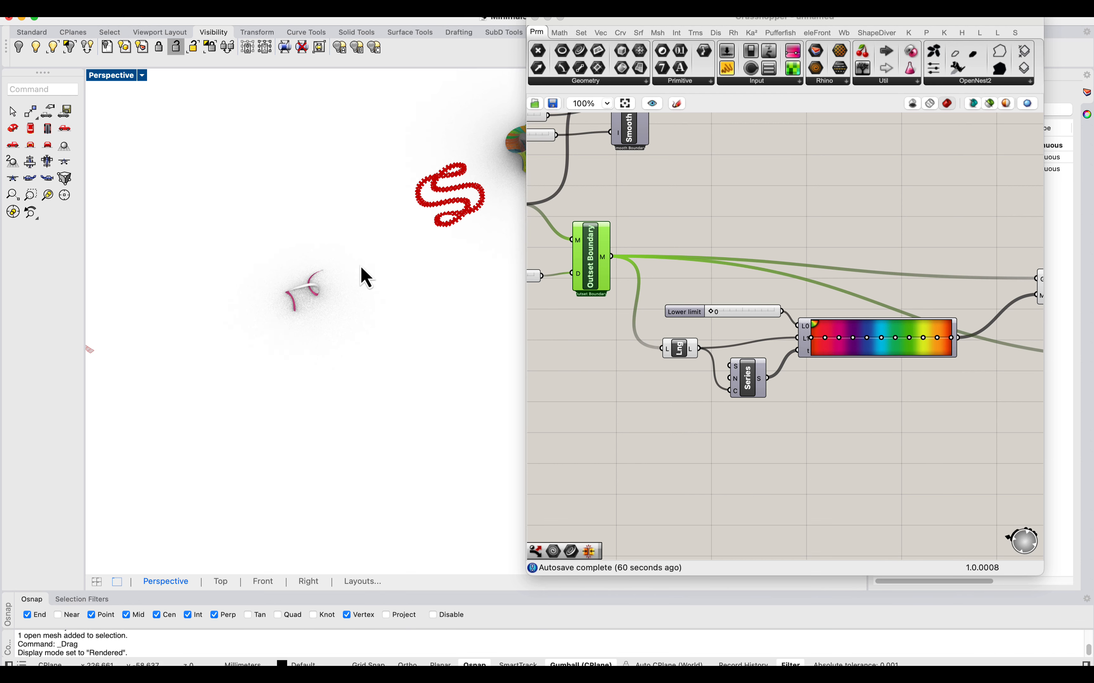
Step: Convert the separated strip mesh to NURBS geometry with MeshToNURB
{"action": "left_click", "coordinate": [325, 281]}
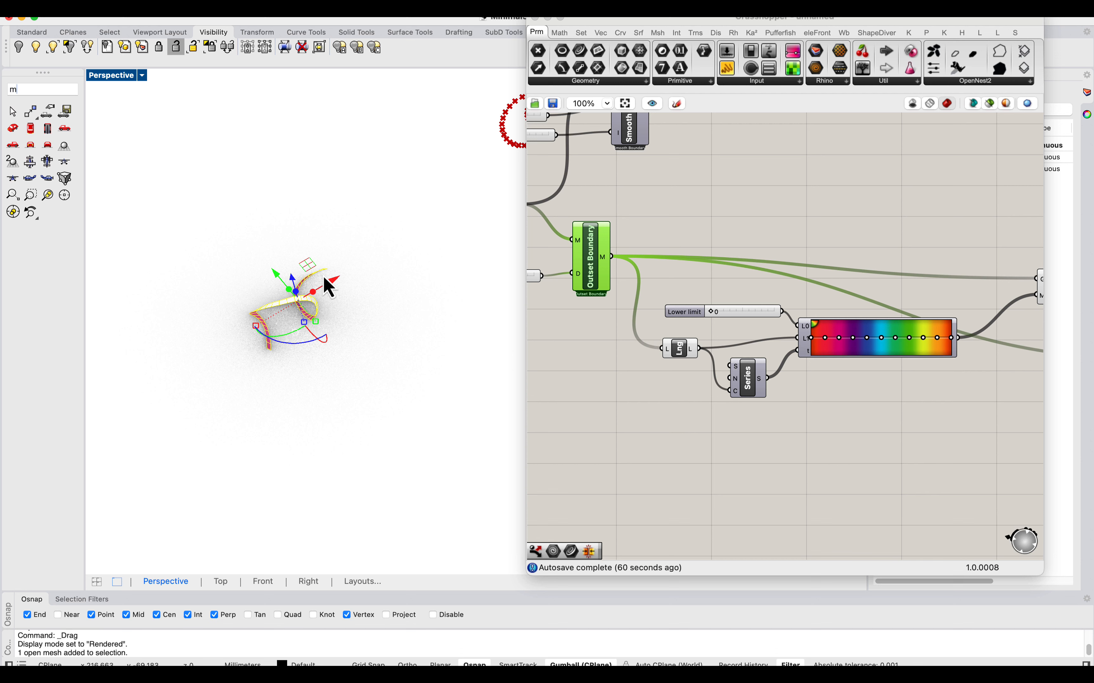
{"action": "type", "text": "meshto"}
{"action": "key", "text": "Return"}
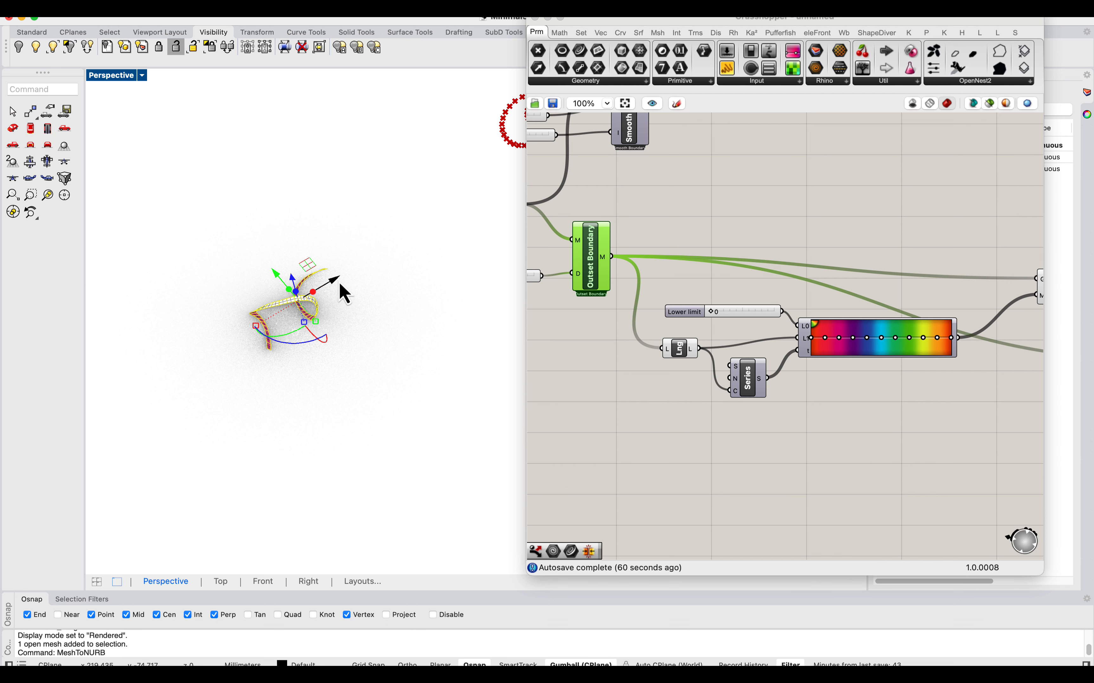
Step: Move the selected mesh strip off the matching polysurface strip and delete it
{"action": "left_click_drag", "start_coordinate": [339, 288], "coordinate": [430, 225]}
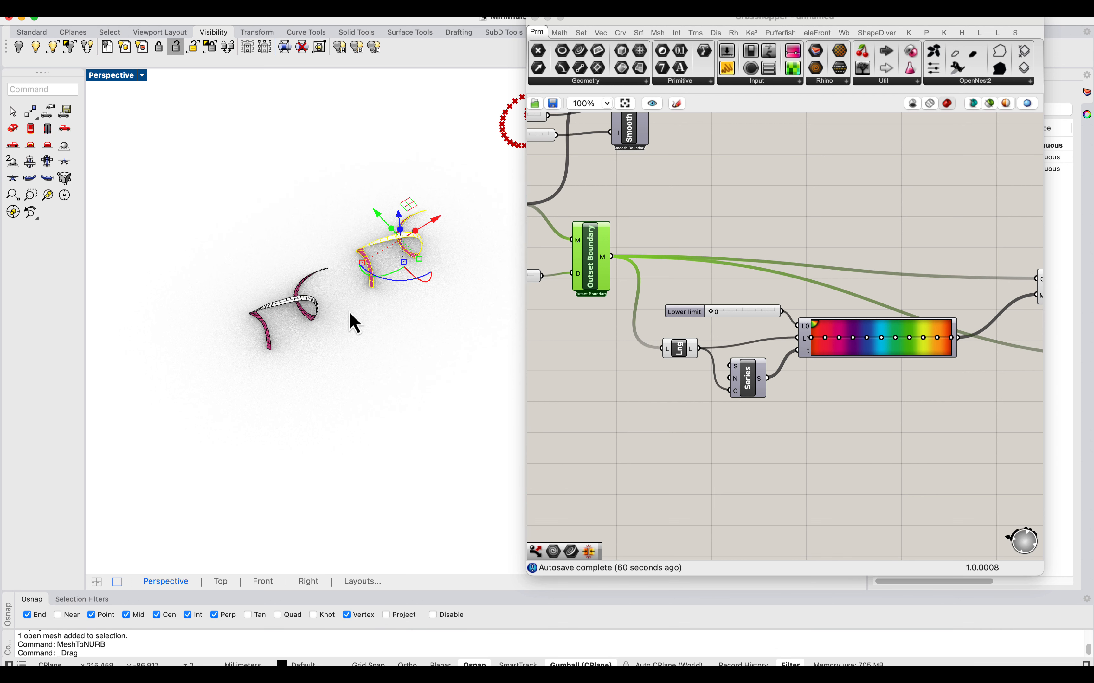
{"action": "key", "text": "Delete"}
Step: Unroll the curved polysurface strip with UnrollSrf, with Explode turned off
{"action": "left_click", "coordinate": [291, 307]}
{"action": "type", "text": "unroll"}
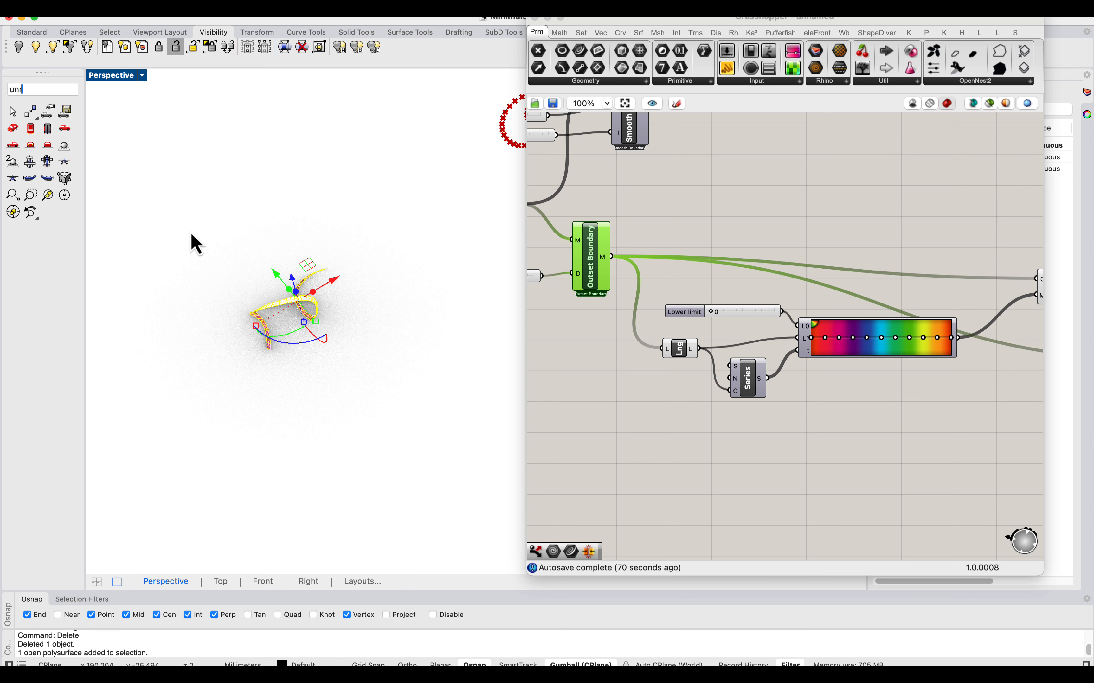
{"action": "key", "text": "Return"}
{"action": "scroll", "coordinate": [435, 240], "scroll_direction": "down", "scroll_amount": 10}
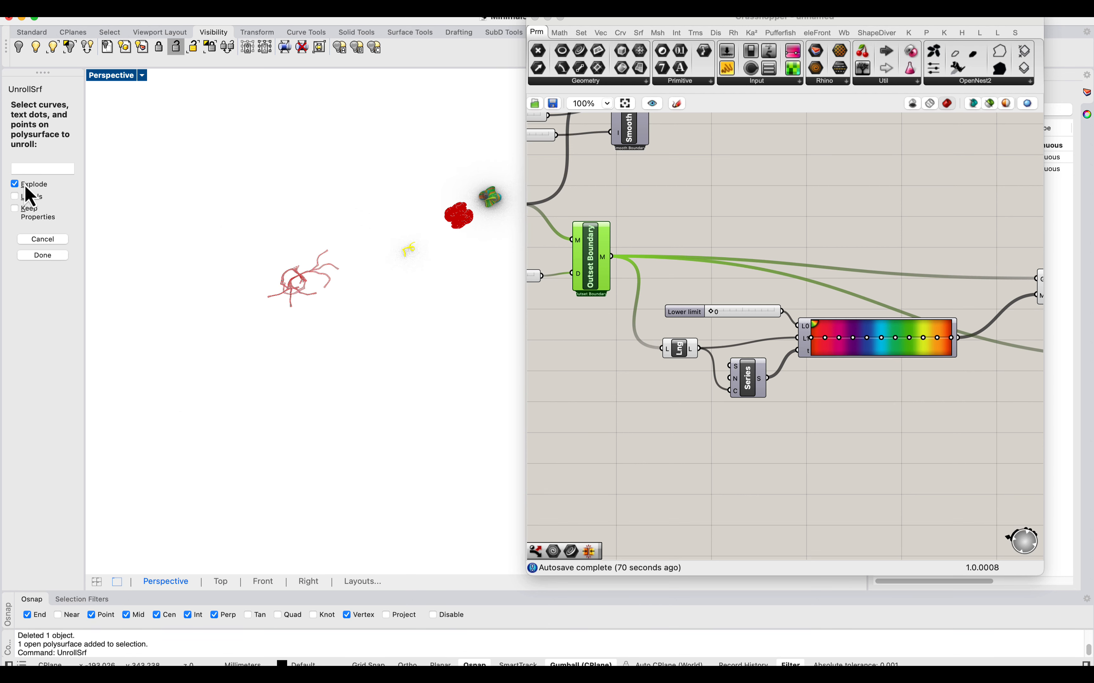
{"action": "left_click", "coordinate": [43, 255]}
Step: Move the flattened strip away from the overlapping preview of unrolled pieces into the empty space beside them
{"action": "scroll", "coordinate": [235, 342], "scroll_direction": "up", "scroll_amount": 5}
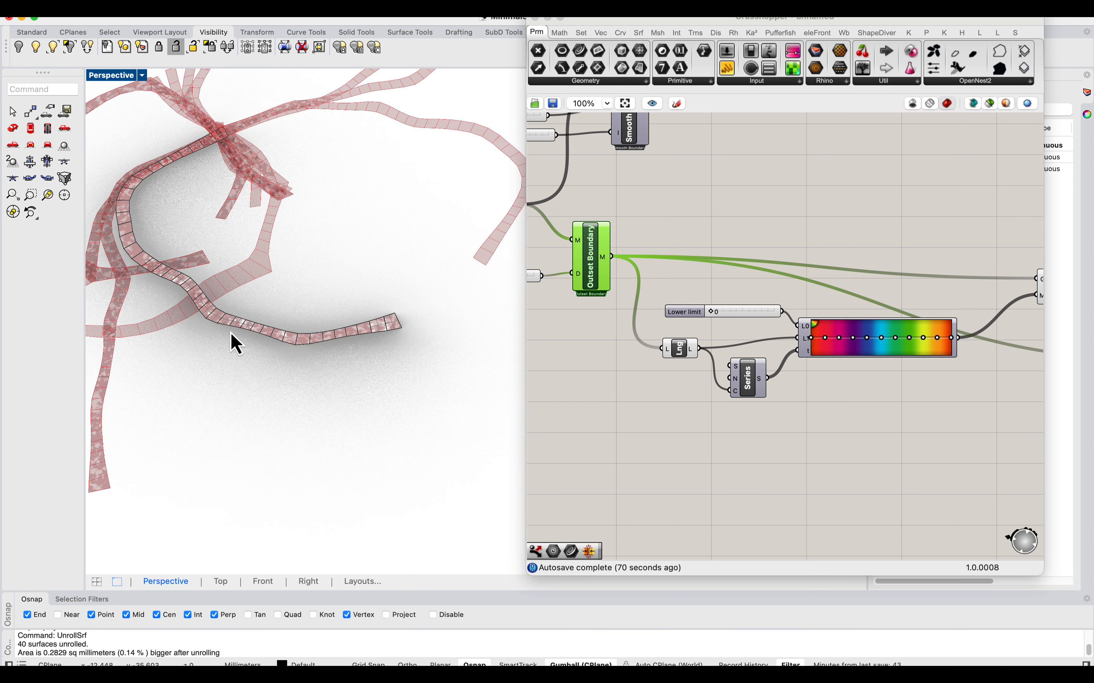
{"action": "left_click", "coordinate": [232, 329]}
{"action": "scroll", "coordinate": [232, 329], "scroll_direction": "down", "scroll_amount": 5}
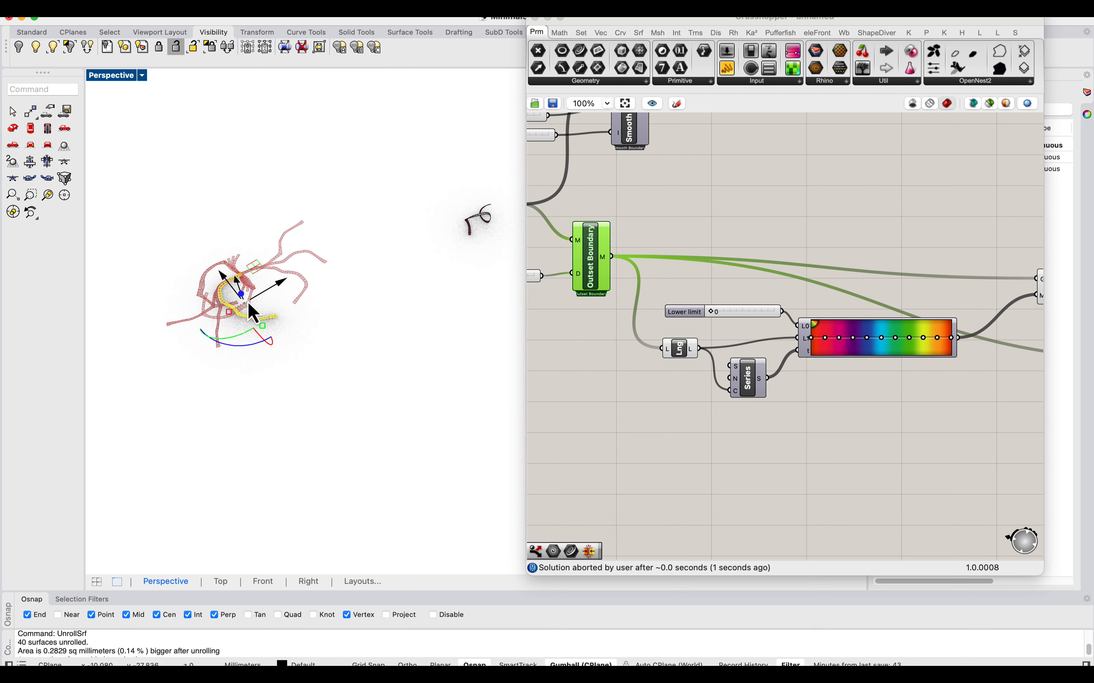
{"action": "left_click_drag", "start_coordinate": [252, 313], "coordinate": [382, 213]}
{"action": "scroll", "coordinate": [382, 213], "scroll_direction": "up", "scroll_amount": 5}
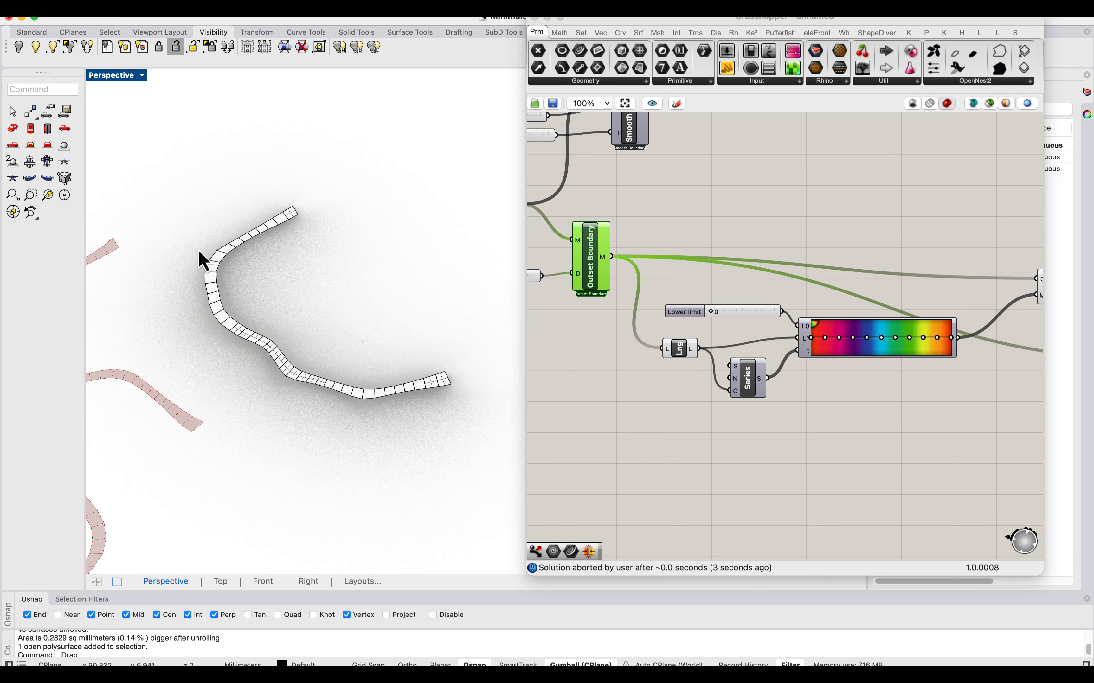
Step: Compare the flattened strip with its curved source strip, the overlapping unrolled pieces and the colored surface model
{"action": "scroll", "coordinate": [200, 257], "scroll_direction": "down", "scroll_amount": 6}
{"action": "scroll", "coordinate": [312, 232], "scroll_direction": "up", "scroll_amount": 2}
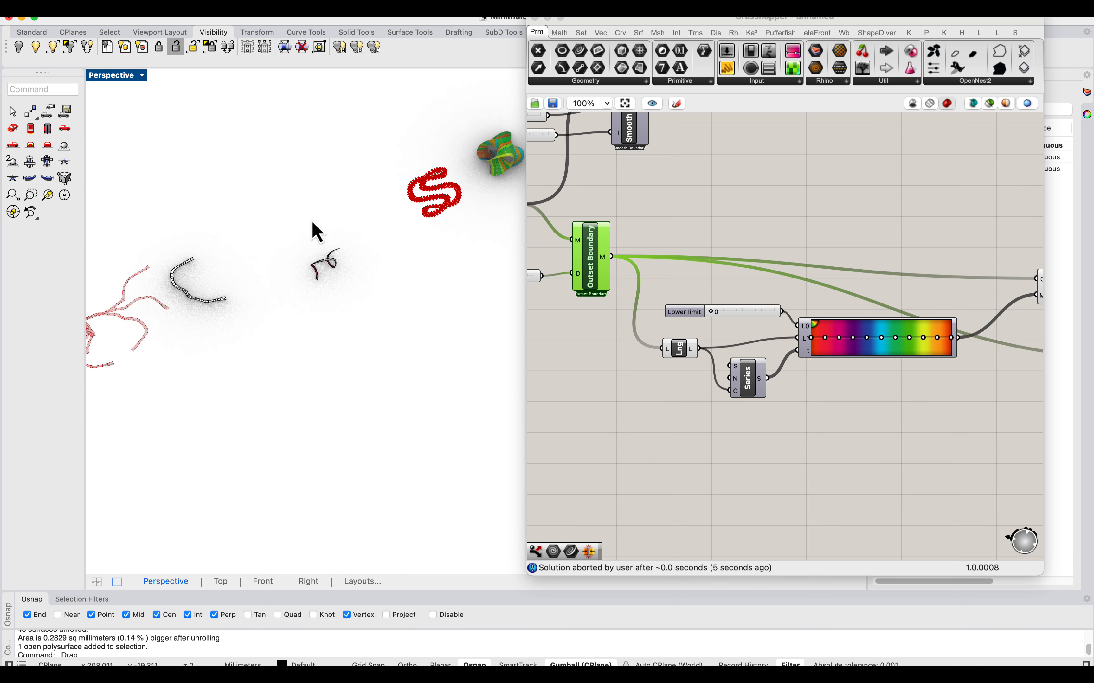
{"action": "scroll", "coordinate": [276, 236], "scroll_direction": "down", "scroll_amount": 3}
{"action": "scroll", "coordinate": [393, 188], "scroll_direction": "up", "scroll_amount": 8}
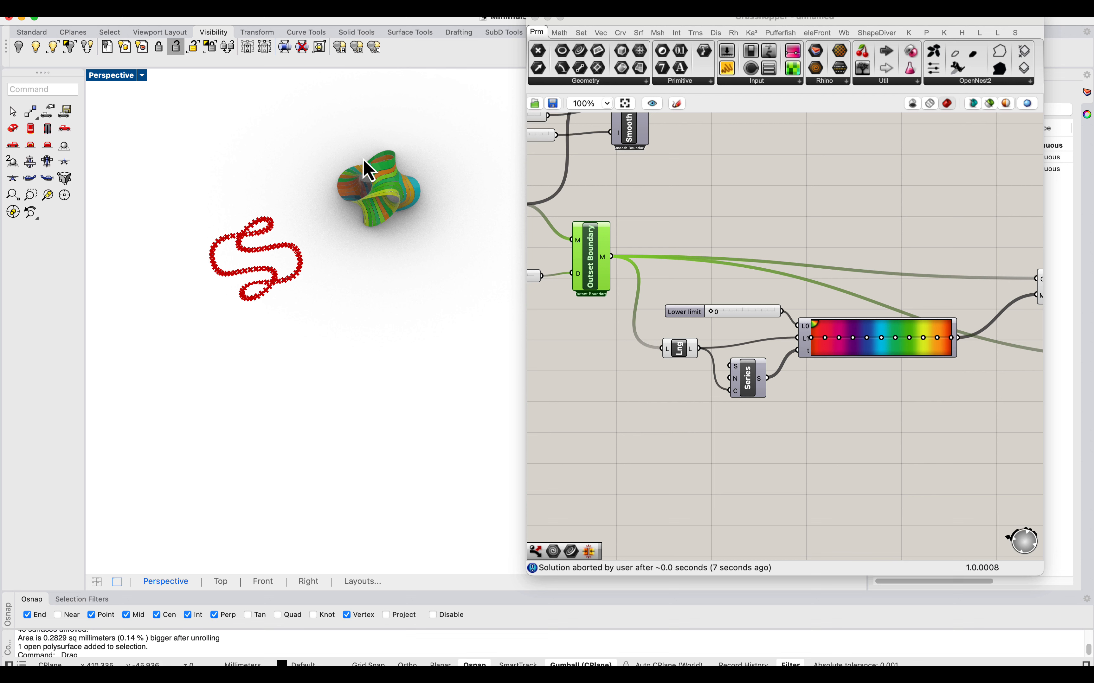
{"action": "scroll", "coordinate": [363, 160], "scroll_direction": "down", "scroll_amount": 6}
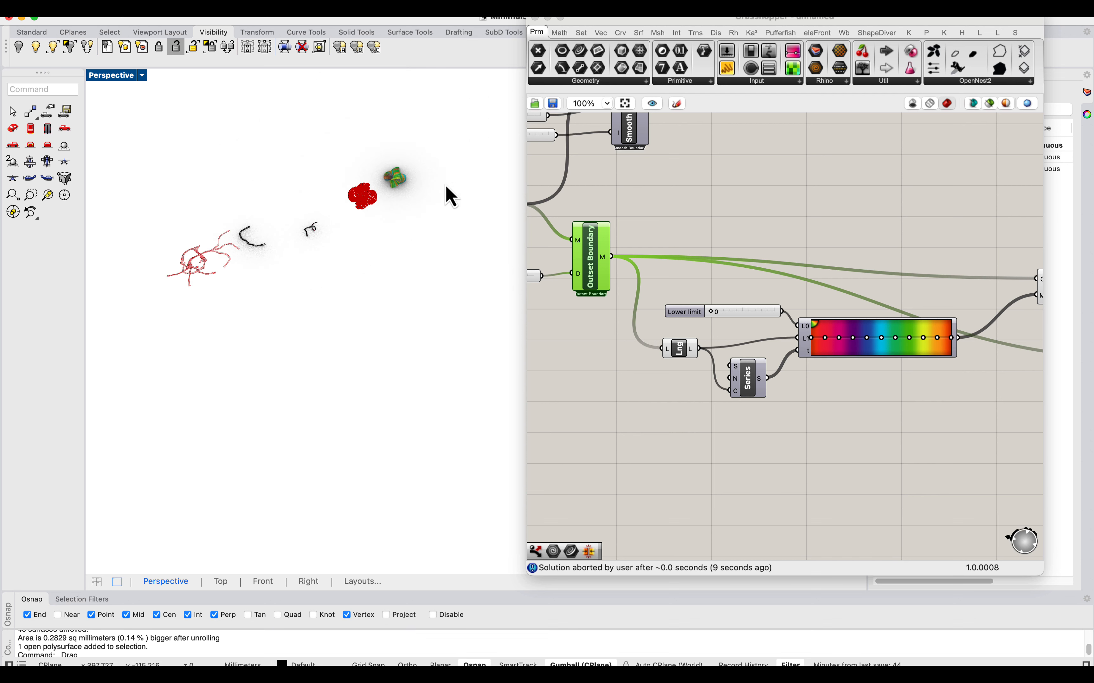
{"action": "scroll", "coordinate": [281, 225], "scroll_direction": "up", "scroll_amount": 3}
{"action": "scroll", "coordinate": [392, 248], "scroll_direction": "up", "scroll_amount": 4}
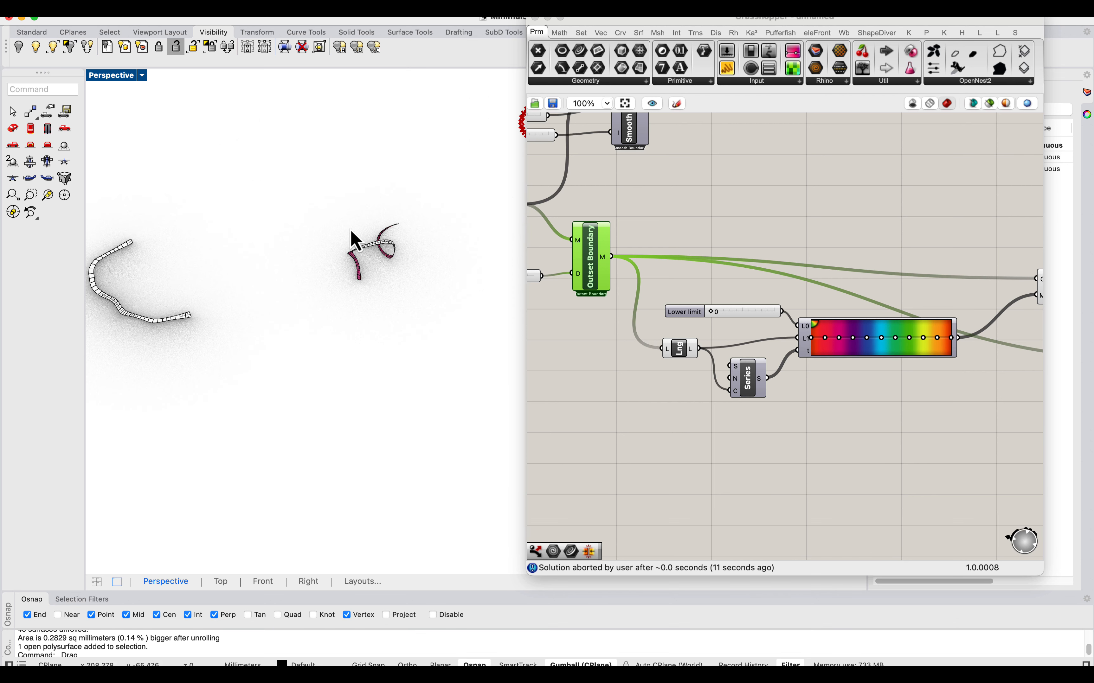
{"action": "scroll", "coordinate": [410, 237], "scroll_direction": "up", "scroll_amount": 1}
{"action": "scroll", "coordinate": [366, 258], "scroll_direction": "down", "scroll_amount": 5}
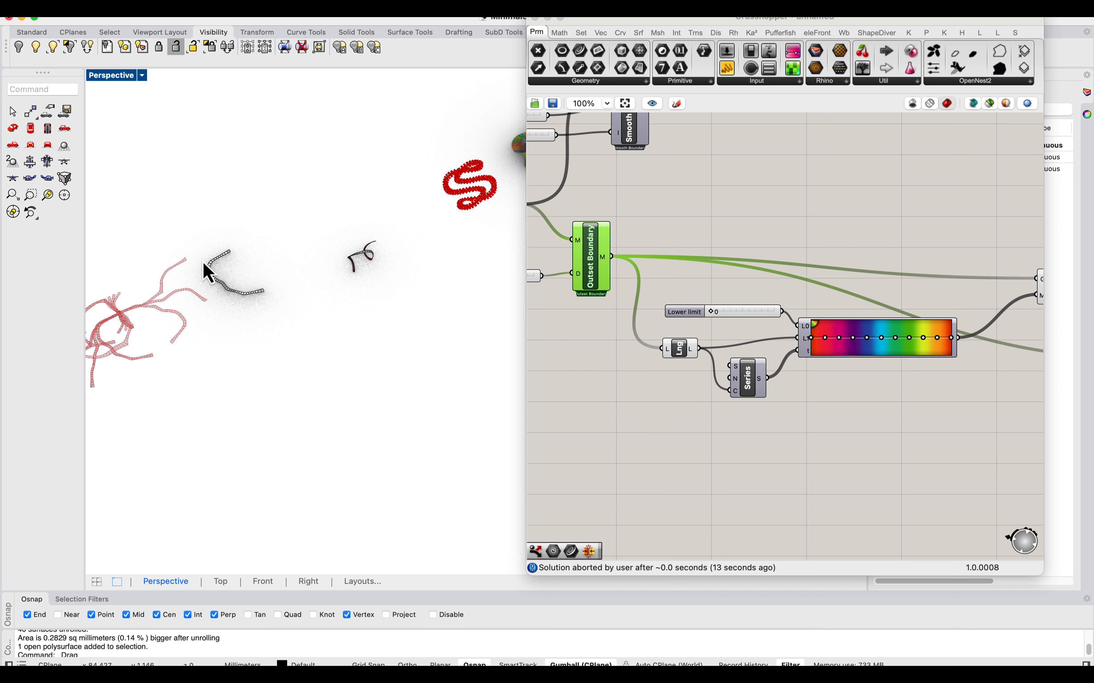
{"action": "scroll", "coordinate": [253, 284], "scroll_direction": "up", "scroll_amount": 2}
{"action": "scroll", "coordinate": [289, 335], "scroll_direction": "up", "scroll_amount": 4}
{"action": "scroll", "coordinate": [264, 312], "scroll_direction": "down", "scroll_amount": 5}
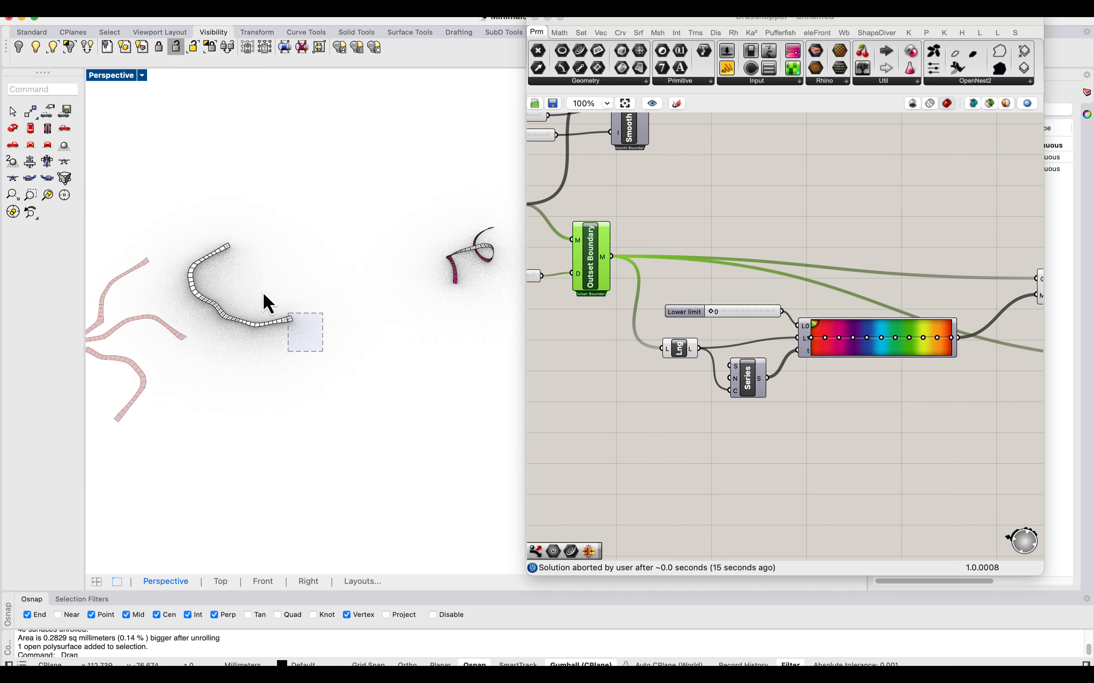
Step: Delete both the flattened strip and the curved polysurface strip from the model
{"action": "left_click_drag", "start_coordinate": [264, 295], "coordinate": [260, 289]}
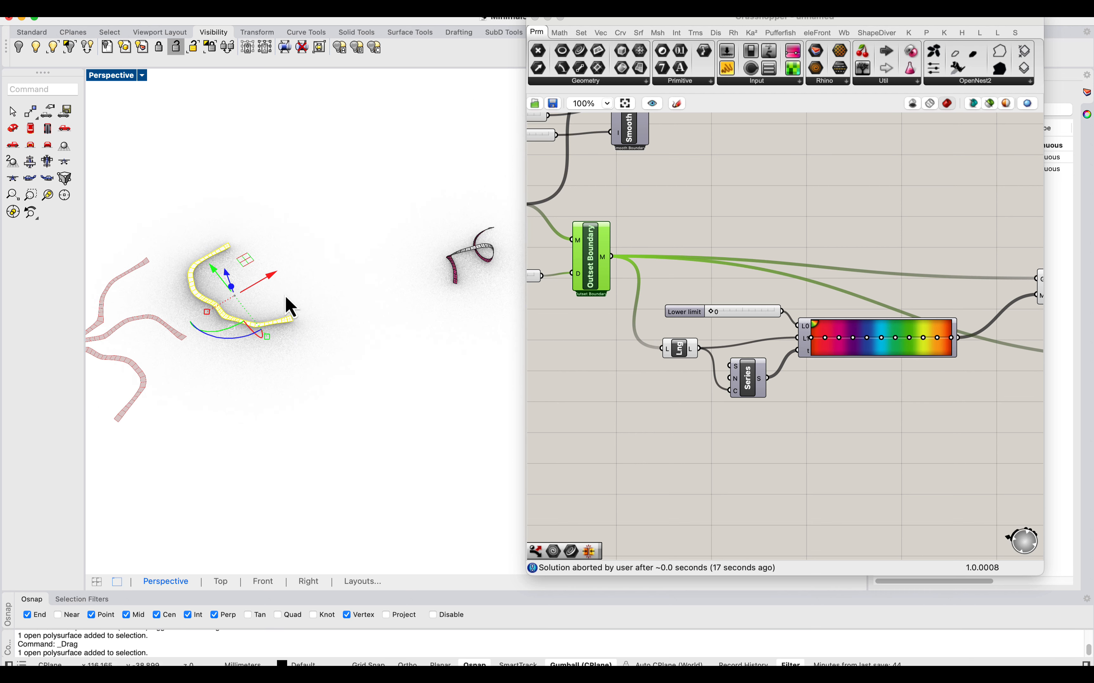
{"action": "scroll", "coordinate": [267, 325], "scroll_direction": "down", "scroll_amount": 3}
{"action": "left_click_drag", "start_coordinate": [403, 332], "coordinate": [179, 245]}
{"action": "key", "text": "Delete"}
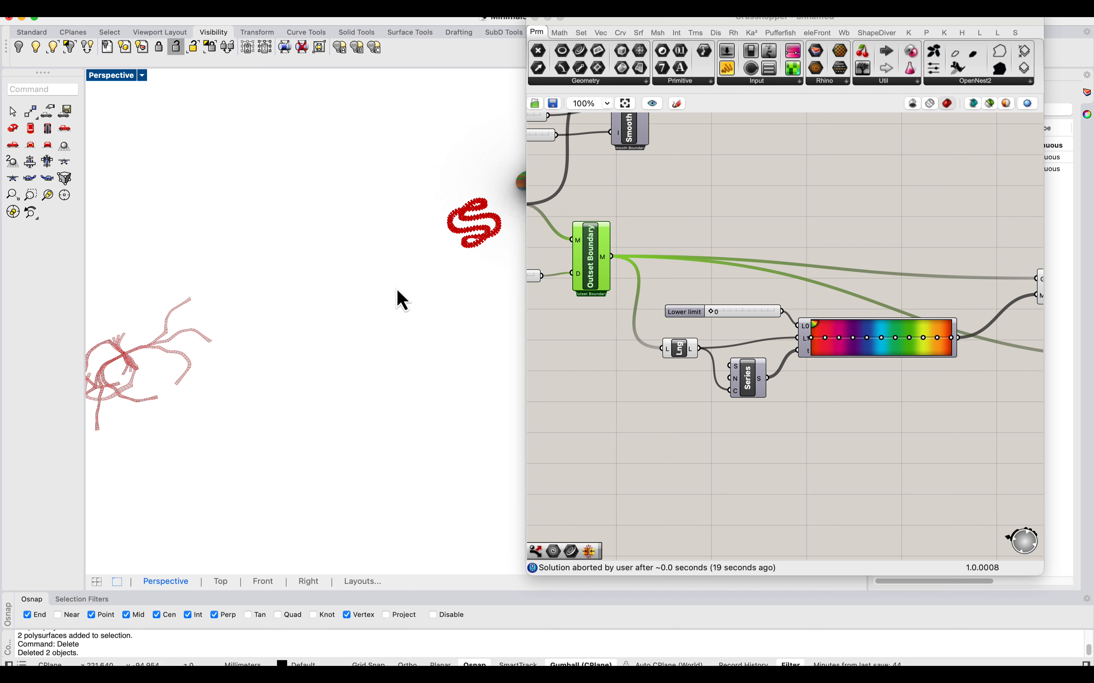
Step: Select the Geo parameter fed by the unroller's Pieces output to highlight the unrolled strips in the viewport
{"action": "scroll", "coordinate": [326, 267], "scroll_direction": "down", "scroll_amount": 8}
{"action": "right_click_drag", "start_coordinate": [879, 220], "coordinate": [657, 207]}
{"action": "right_click_drag", "start_coordinate": [961, 245], "coordinate": [668, 196]}
{"action": "left_click", "coordinate": [771, 315]}
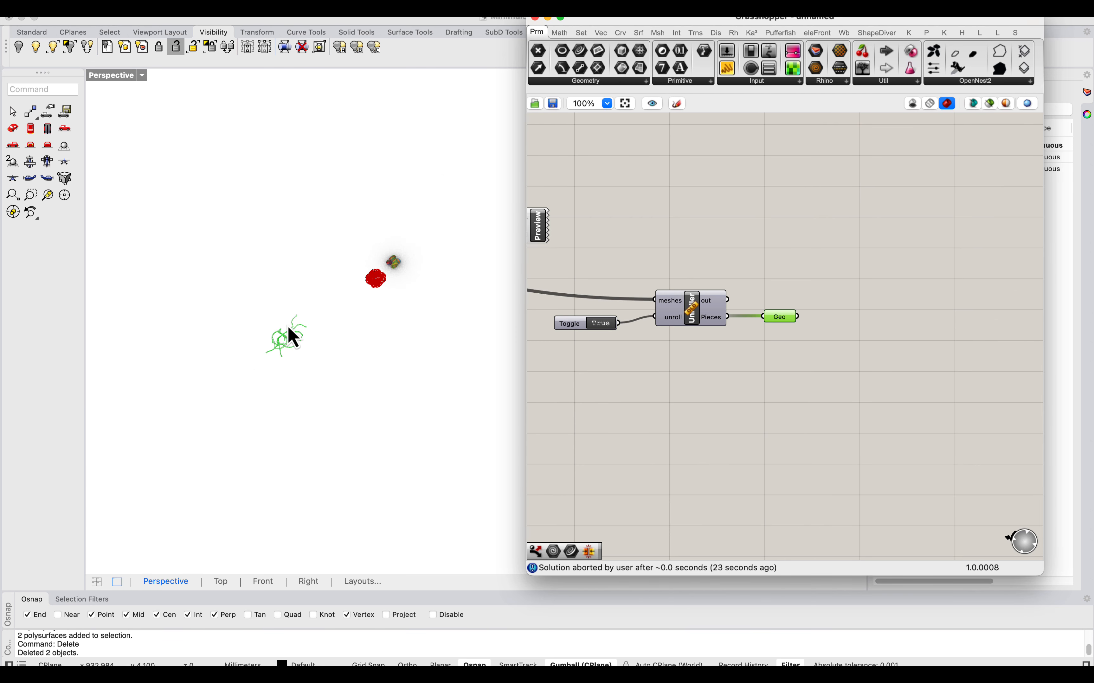
{"action": "scroll", "coordinate": [285, 361], "scroll_direction": "up", "scroll_amount": 6}
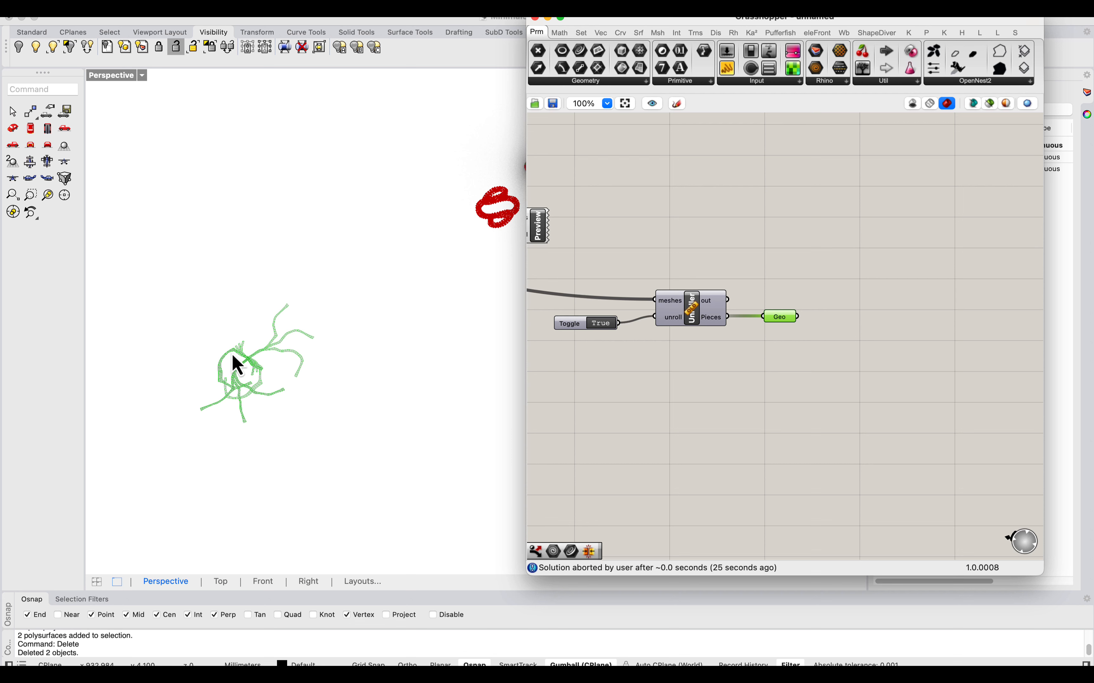
Step: Reposition the Grasshopper window and set the Perspective viewport's display mode to Wireframe
{"action": "left_click_drag", "start_coordinate": [638, 27], "coordinate": [580, 31]}
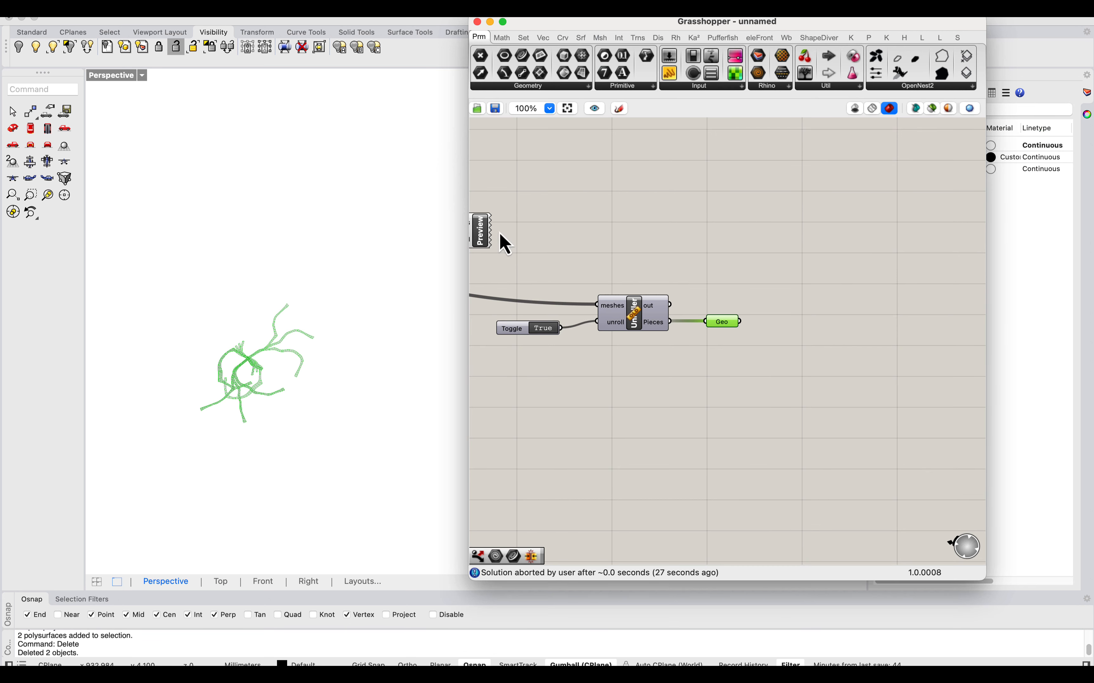
{"action": "scroll", "coordinate": [222, 317], "scroll_direction": "down", "scroll_amount": 3}
{"action": "left_click", "coordinate": [135, 76]}
{"action": "left_click", "coordinate": [156, 115]}
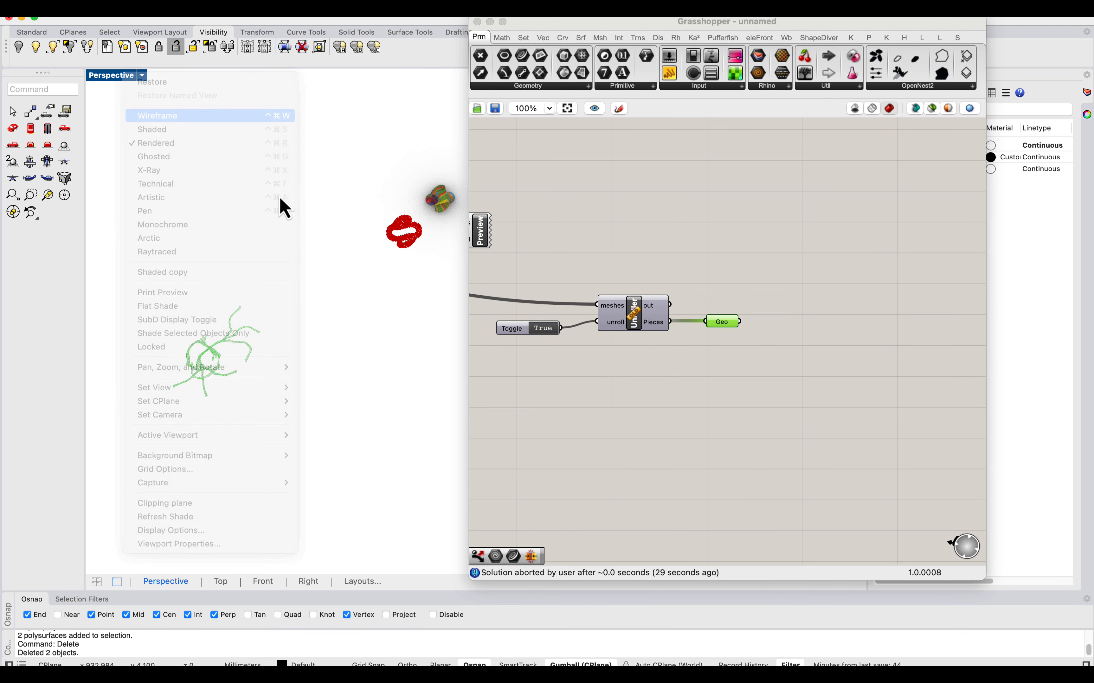
{"action": "scroll", "coordinate": [266, 242], "scroll_direction": "down", "scroll_amount": 3}
{"action": "right_click_drag", "start_coordinate": [725, 246], "coordinate": [738, 267]}
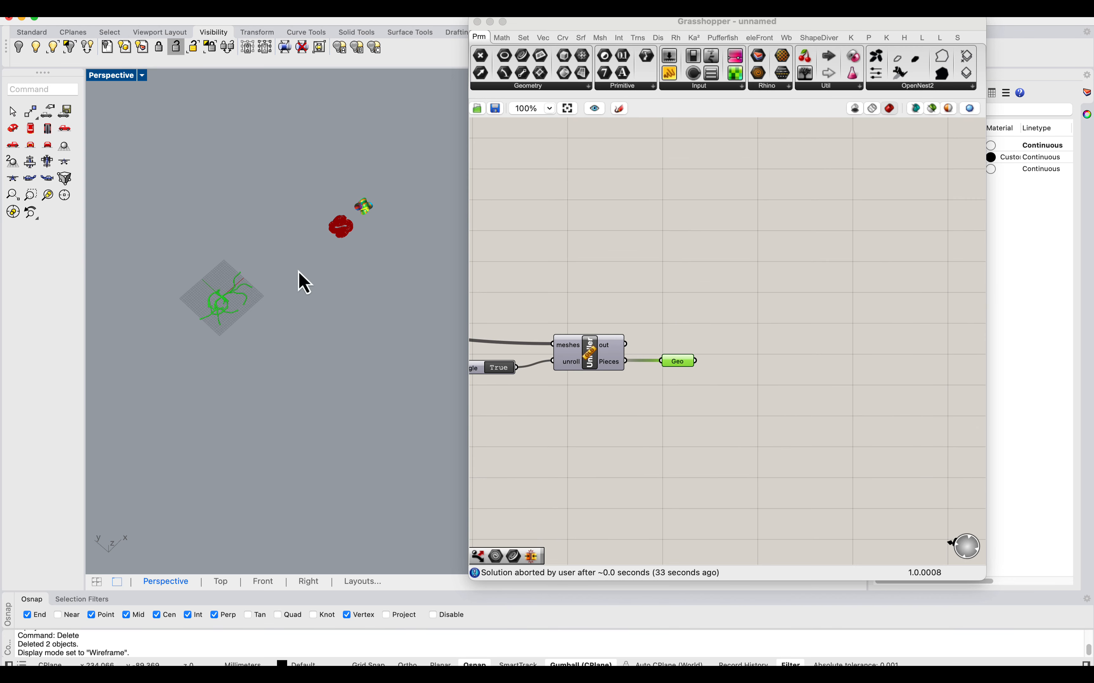
{"action": "double_click", "coordinate": [758, 292]}
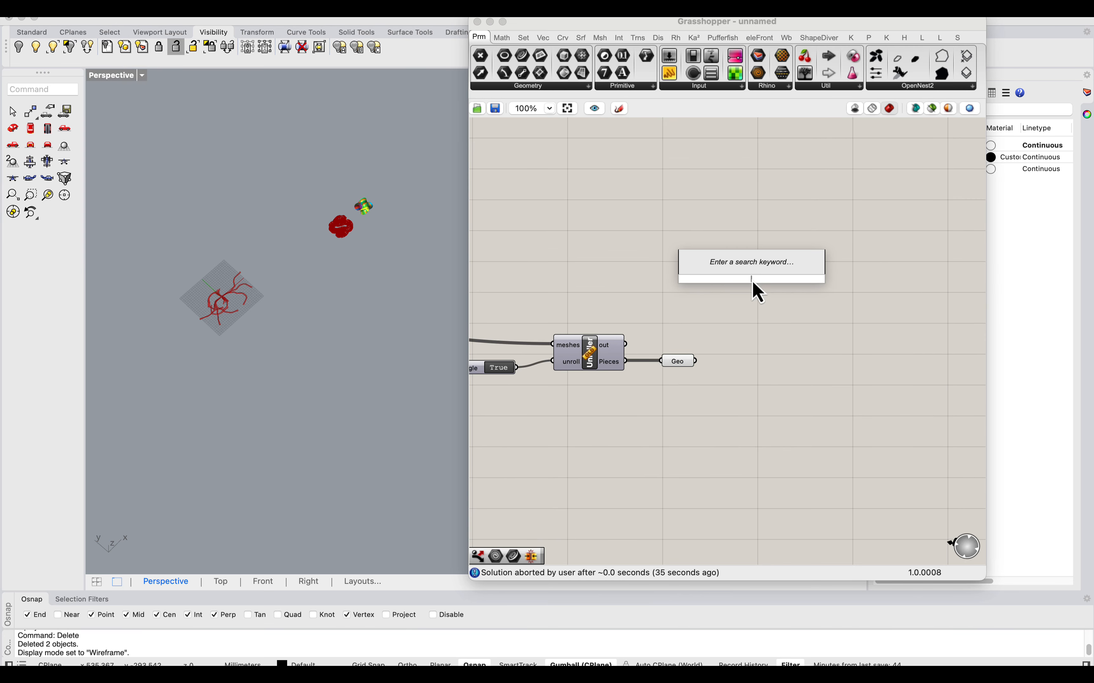
{"action": "type", "text": "grid"}
{"action": "left_click", "coordinate": [739, 269]}
{"action": "left_click_drag", "start_coordinate": [753, 287], "coordinate": [785, 247]}
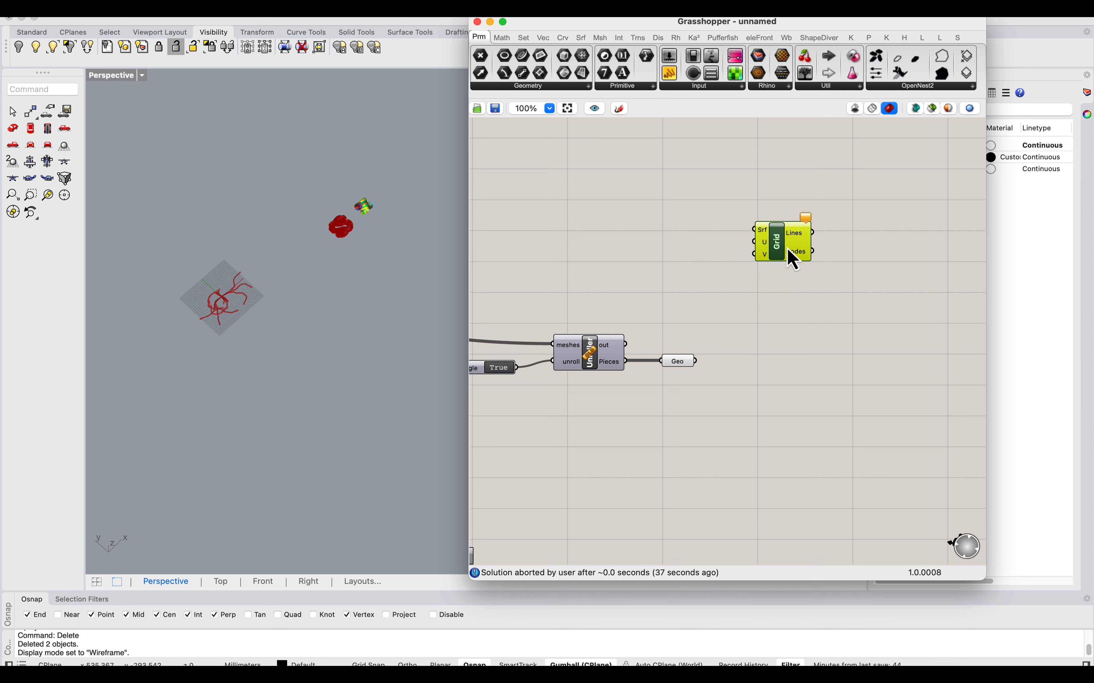
{"action": "key", "text": "Delete"}
{"action": "double_click", "coordinate": [784, 246]}
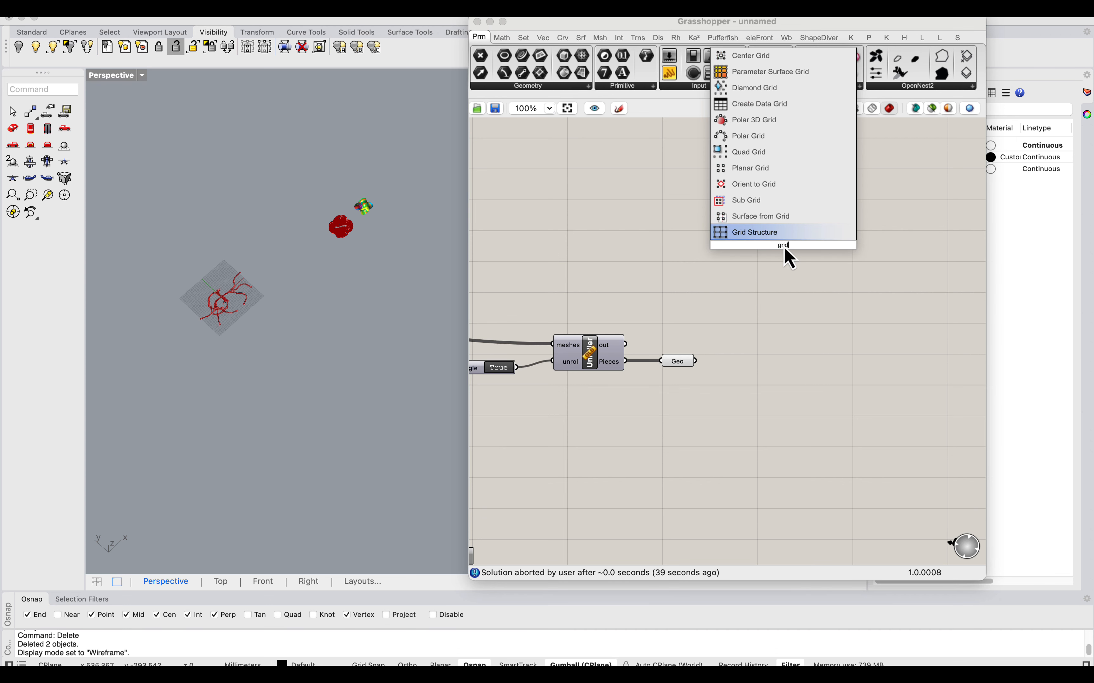
{"action": "left_click", "coordinate": [690, 265]}
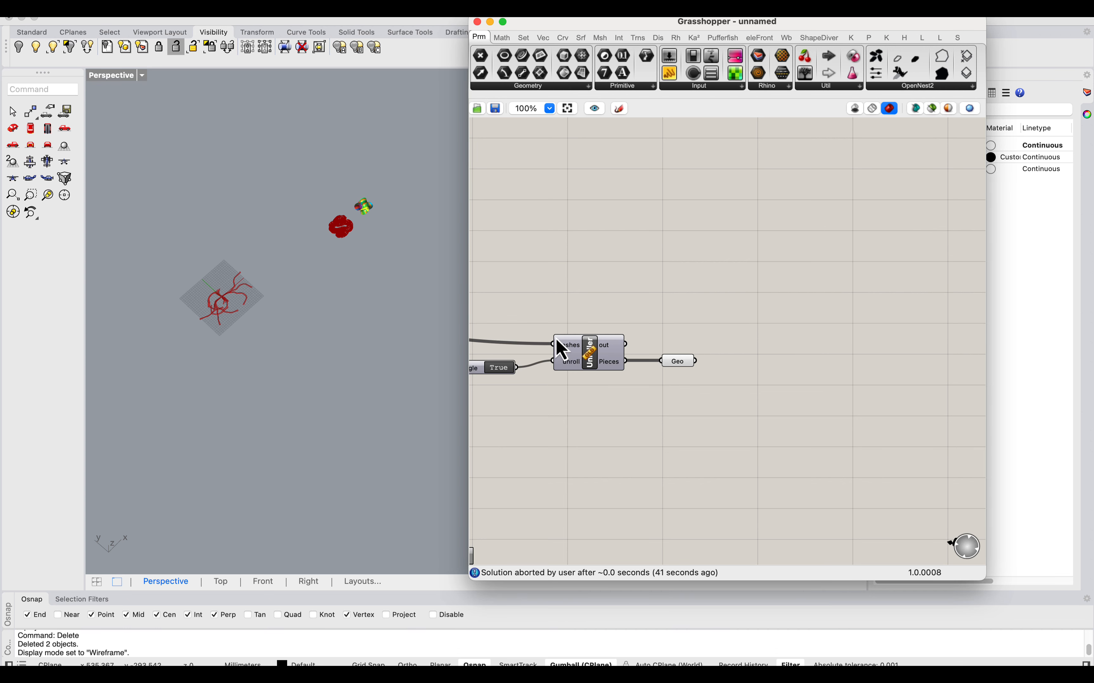
{"action": "left_click", "coordinate": [677, 360]}
{"action": "double_click", "coordinate": [745, 371]}
{"action": "type", "text": "a"}
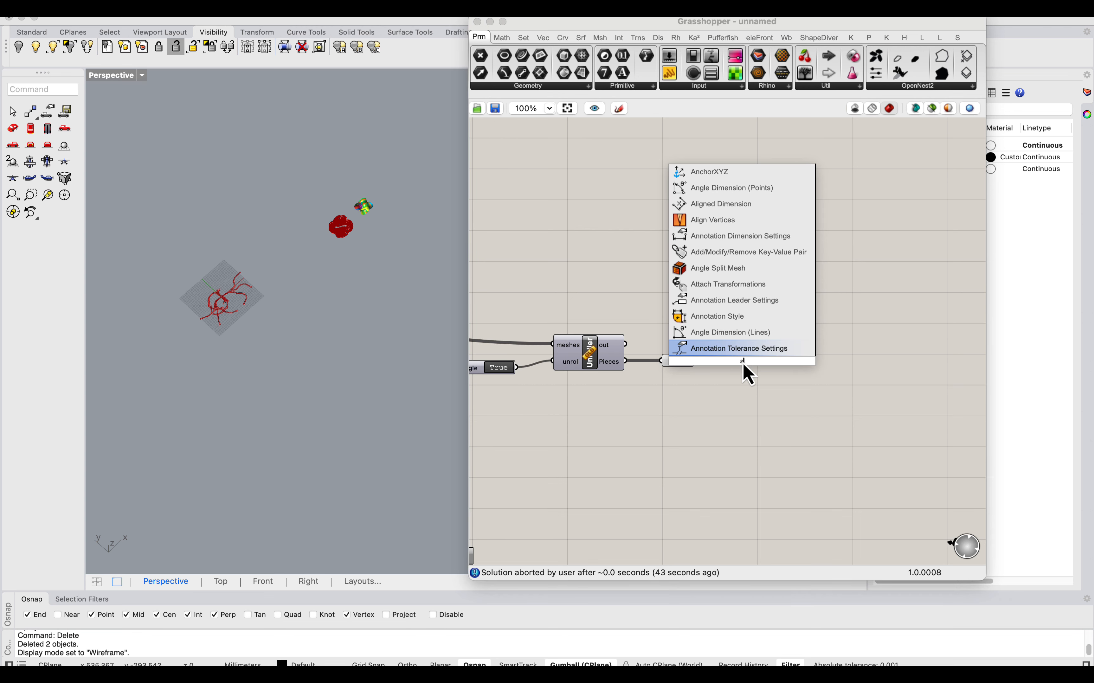
{"action": "key", "text": "Escape"}
{"action": "scroll", "coordinate": [174, 286], "scroll_direction": "up", "scroll_amount": 3}
{"action": "double_click", "coordinate": [772, 355]}
{"action": "type", "text": "series"}
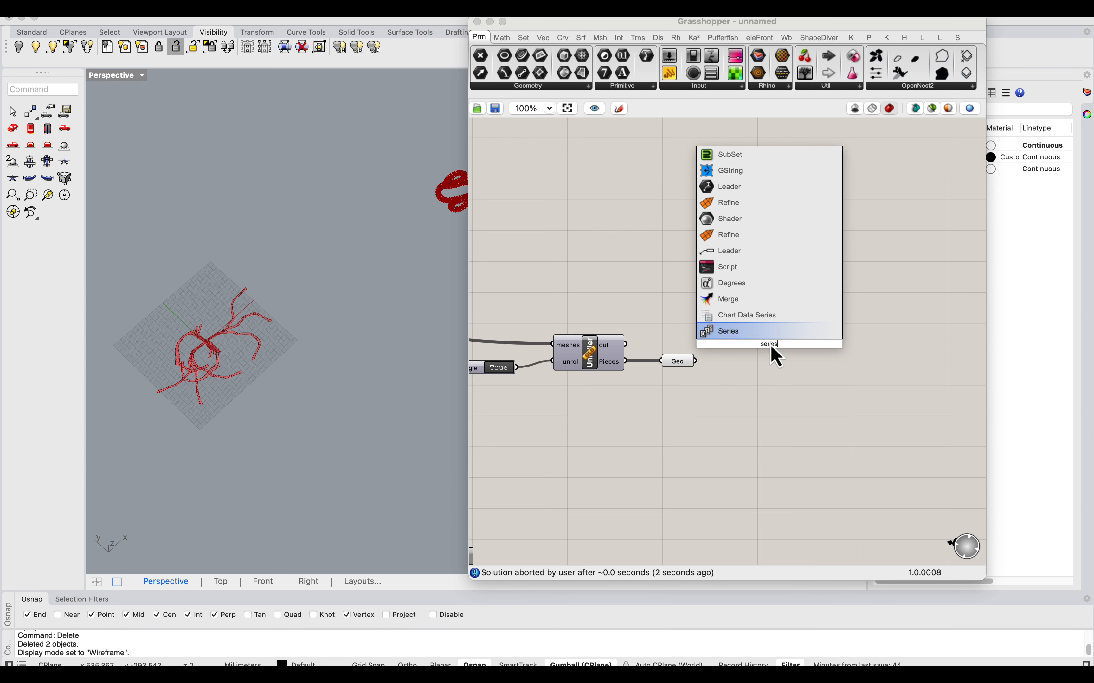
{"action": "left_click", "coordinate": [745, 331]}
{"action": "left_click_drag", "start_coordinate": [758, 338], "coordinate": [820, 248]}
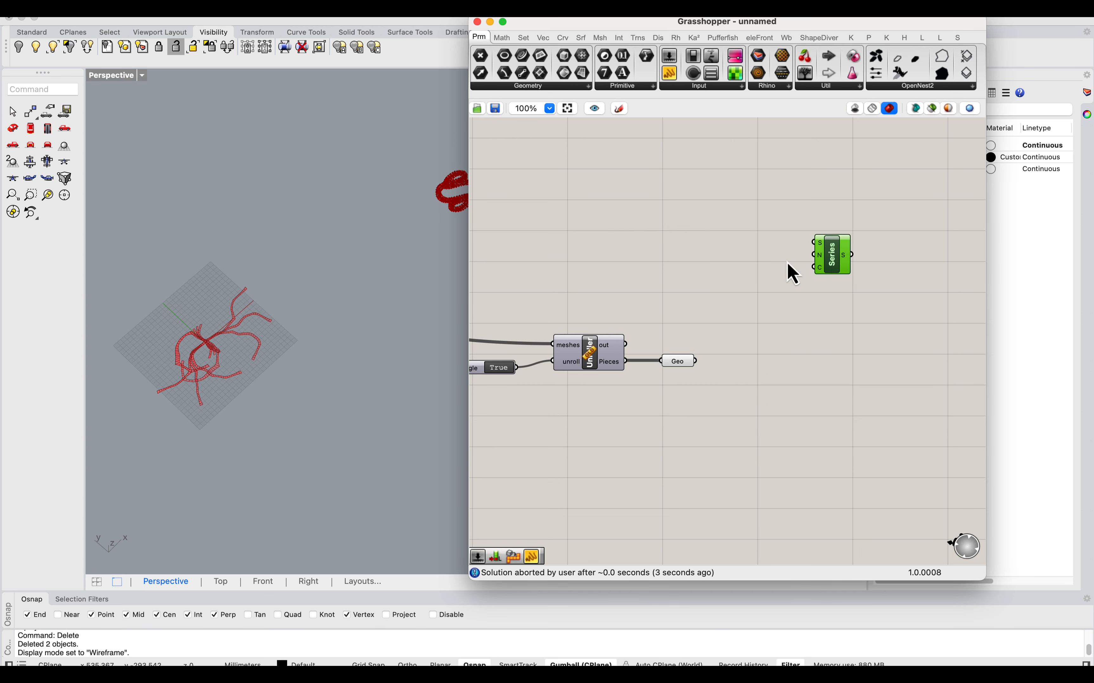
{"action": "double_click", "coordinate": [686, 261]}
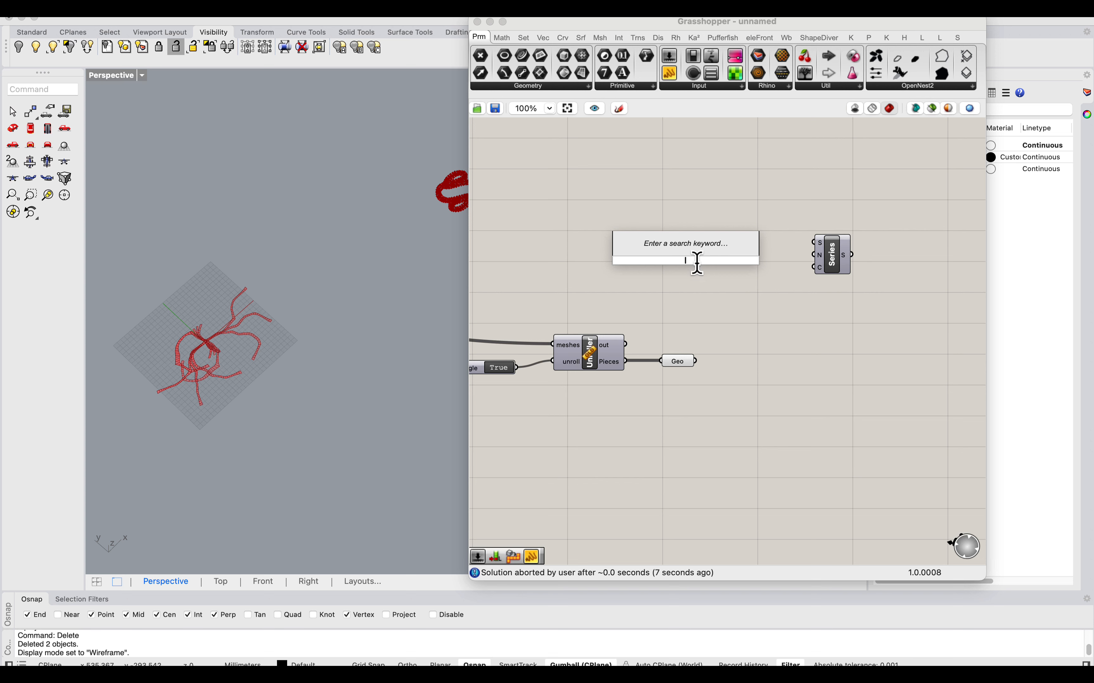
{"action": "scroll", "coordinate": [257, 330], "scroll_direction": "down", "scroll_amount": 3}
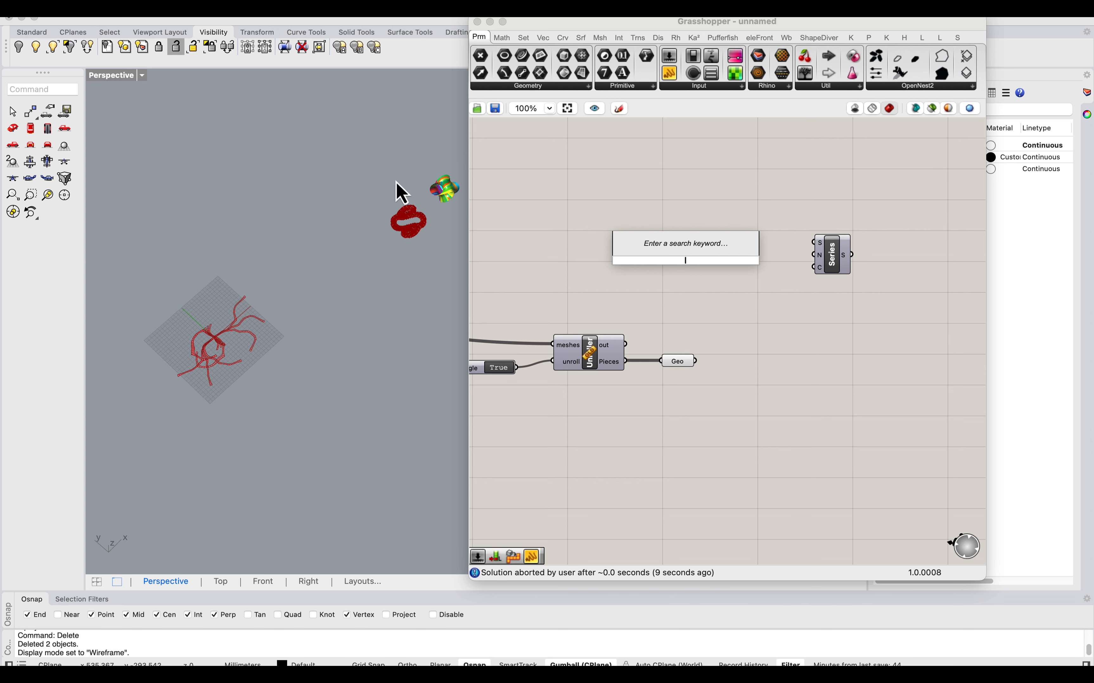
{"action": "left_click", "coordinate": [873, 299]}
{"action": "left_click_drag", "start_coordinate": [874, 300], "coordinate": [717, 226]}
{"action": "key", "text": "Delete"}
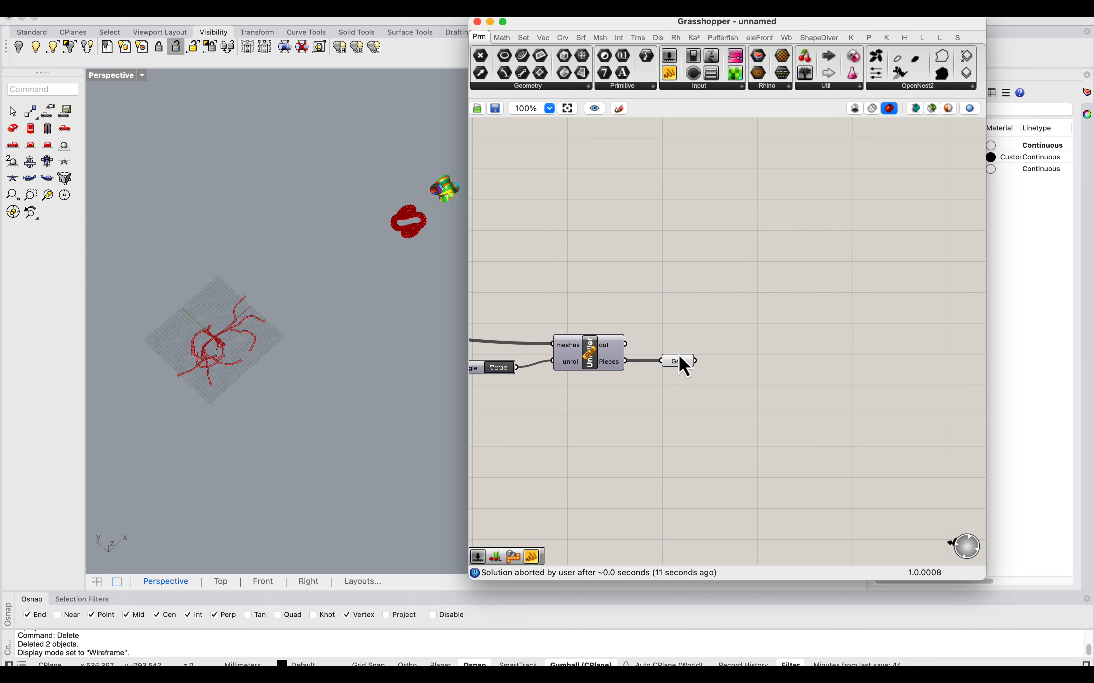
Step: Highlight the Geo parameter's unrolled pieces and check the free space around them in the wireframe view
{"action": "left_click", "coordinate": [681, 361]}
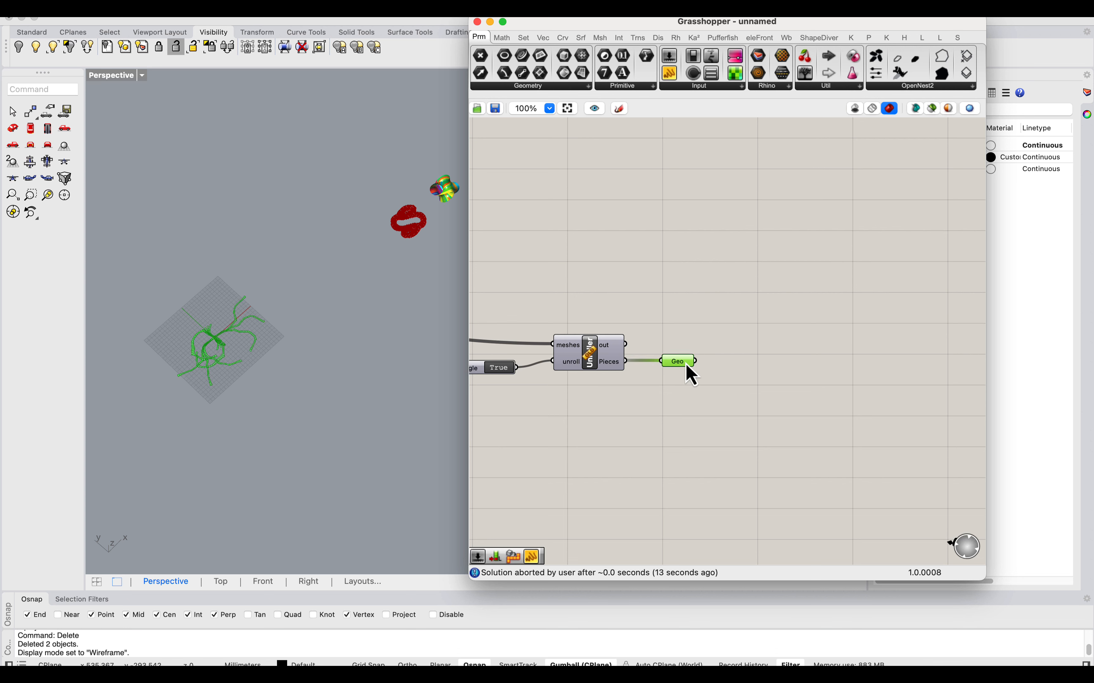
{"action": "mouse_move", "coordinate": [683, 365]}
{"action": "scroll", "coordinate": [309, 258], "scroll_direction": "down", "scroll_amount": 5}
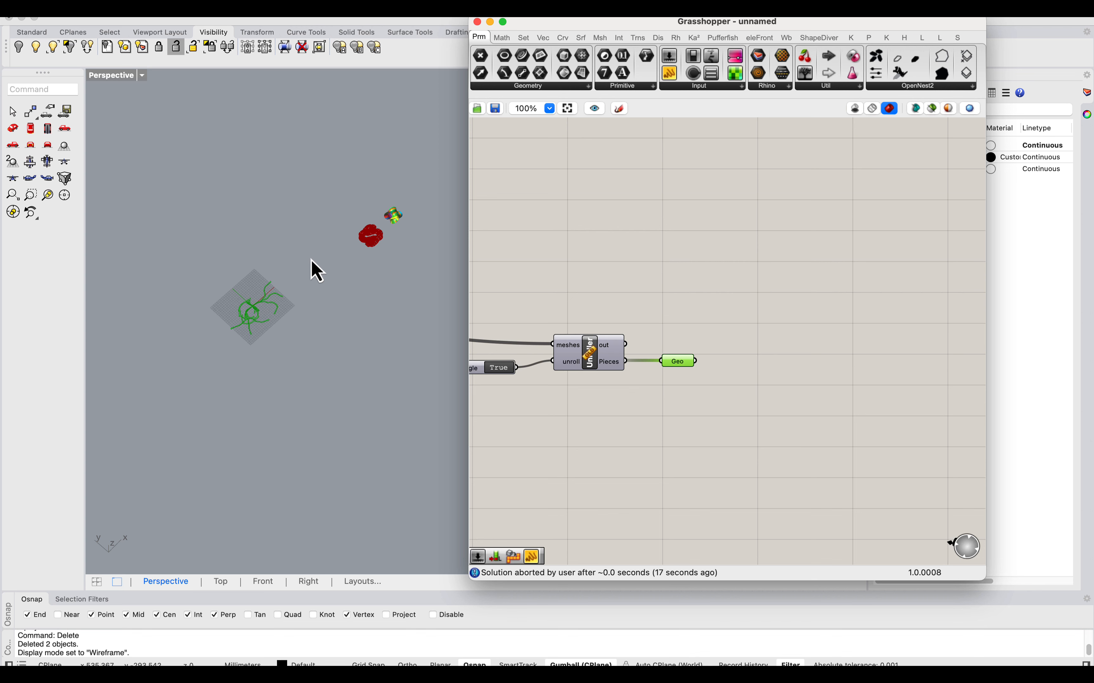
{"action": "right_click_drag", "start_coordinate": [334, 222], "coordinate": [350, 307], "text": "shift"}
{"action": "scroll", "coordinate": [359, 283], "scroll_direction": "up", "scroll_amount": 3}
{"action": "left_click", "coordinate": [793, 284]}
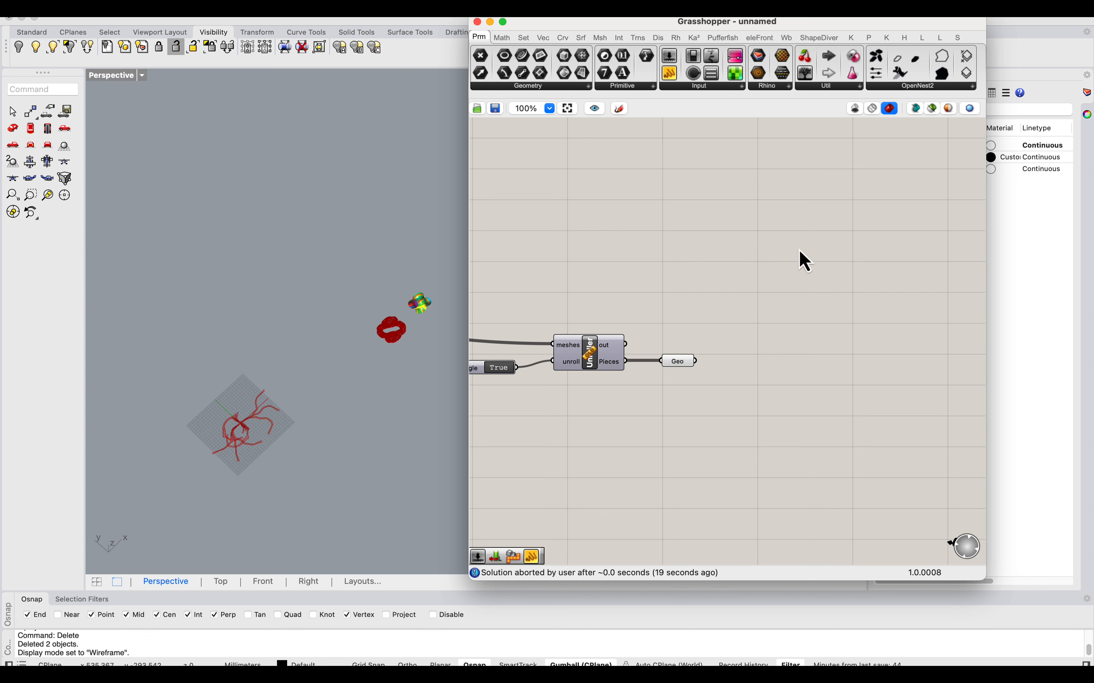
{"action": "double_click", "coordinate": [704, 243]}
{"action": "type", "text": "grid"}
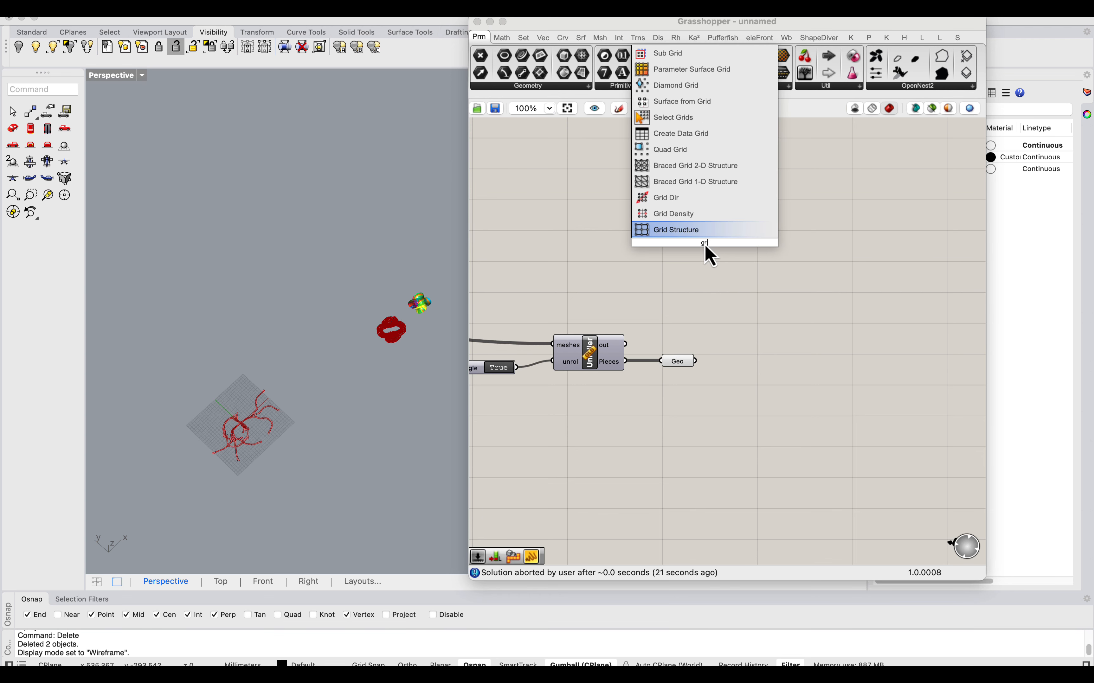
{"action": "left_click", "coordinate": [681, 236]}
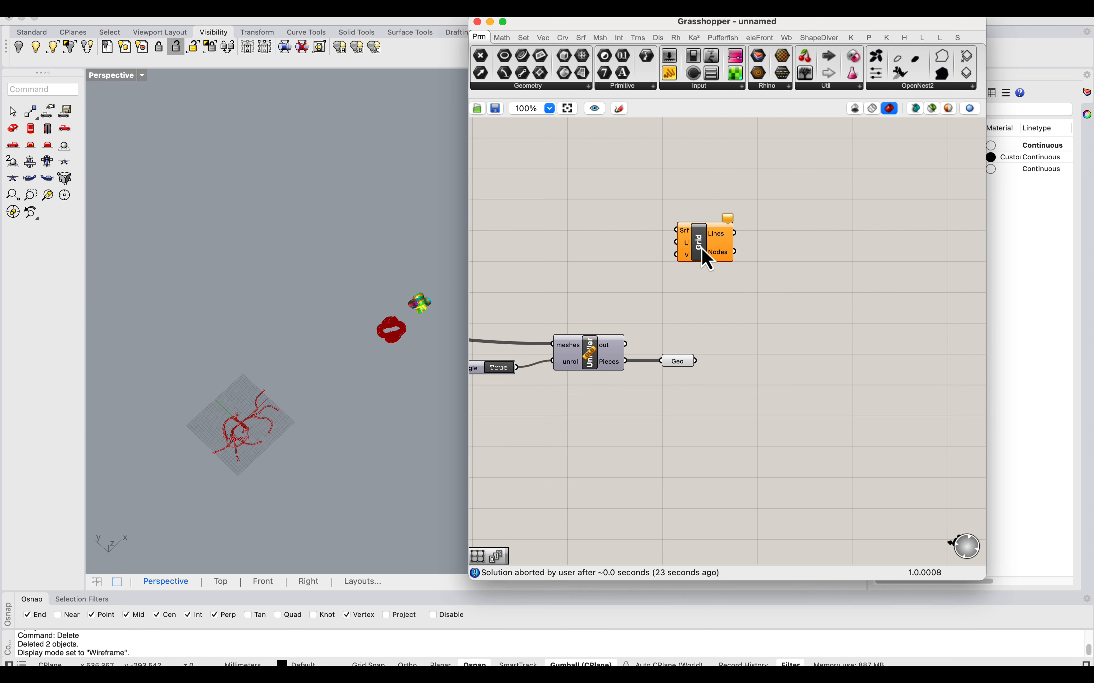
{"action": "left_click_drag", "start_coordinate": [702, 248], "coordinate": [723, 247]}
{"action": "key", "text": "Delete"}
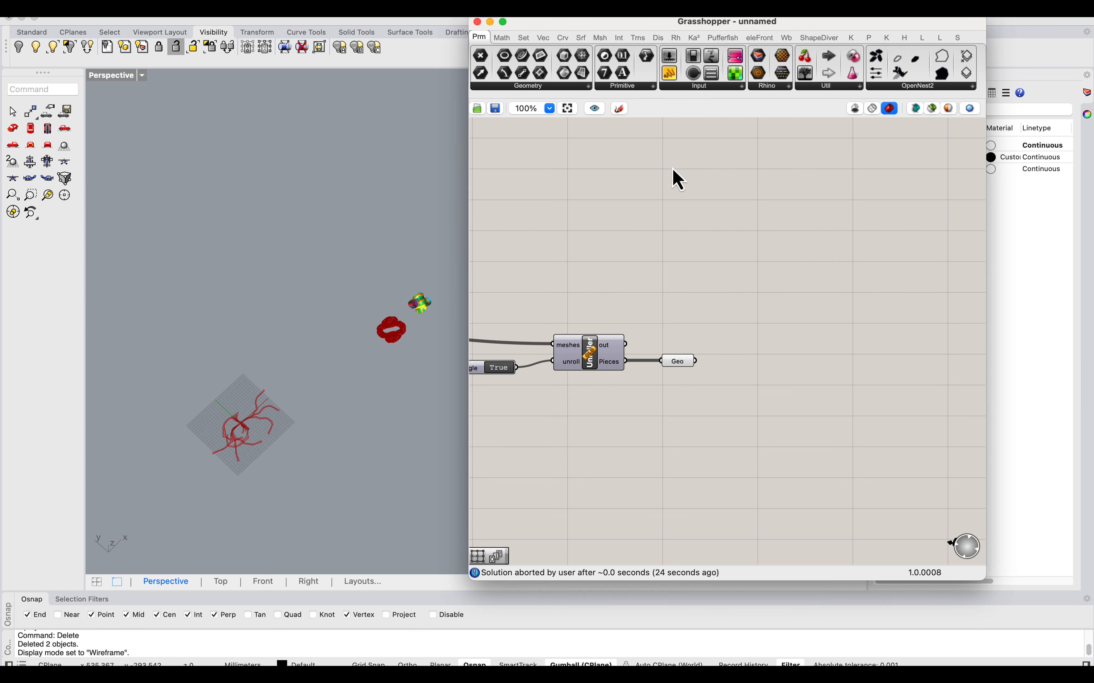
Step: Place a Square grid component on the empty canvas above the Geo parameter
{"action": "left_click", "coordinate": [568, 37]}
{"action": "left_click", "coordinate": [504, 39]}
{"action": "left_click", "coordinate": [526, 39]}
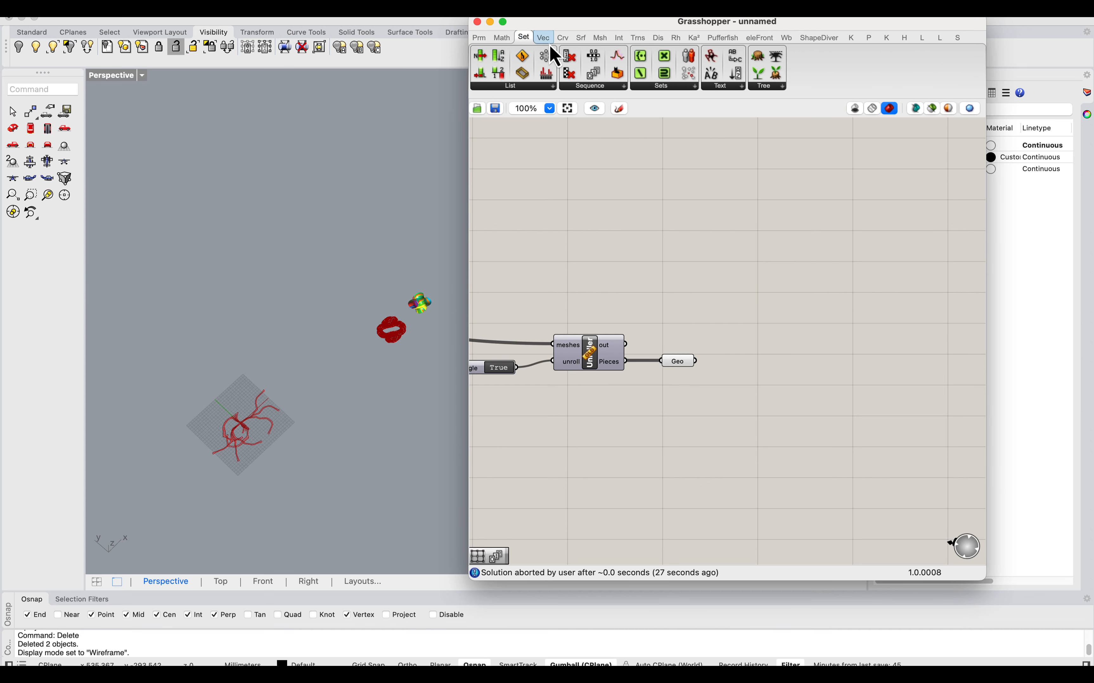
{"action": "left_click", "coordinate": [547, 39]}
{"action": "left_click", "coordinate": [540, 86]}
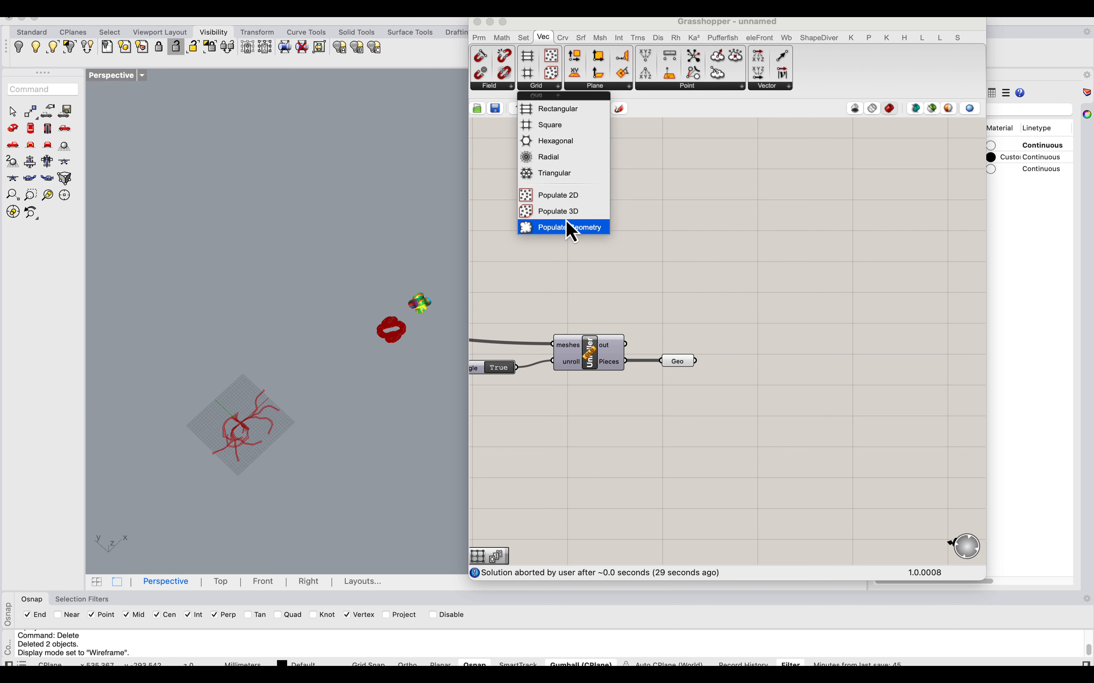
{"action": "left_click_drag", "start_coordinate": [556, 128], "coordinate": [823, 273]}
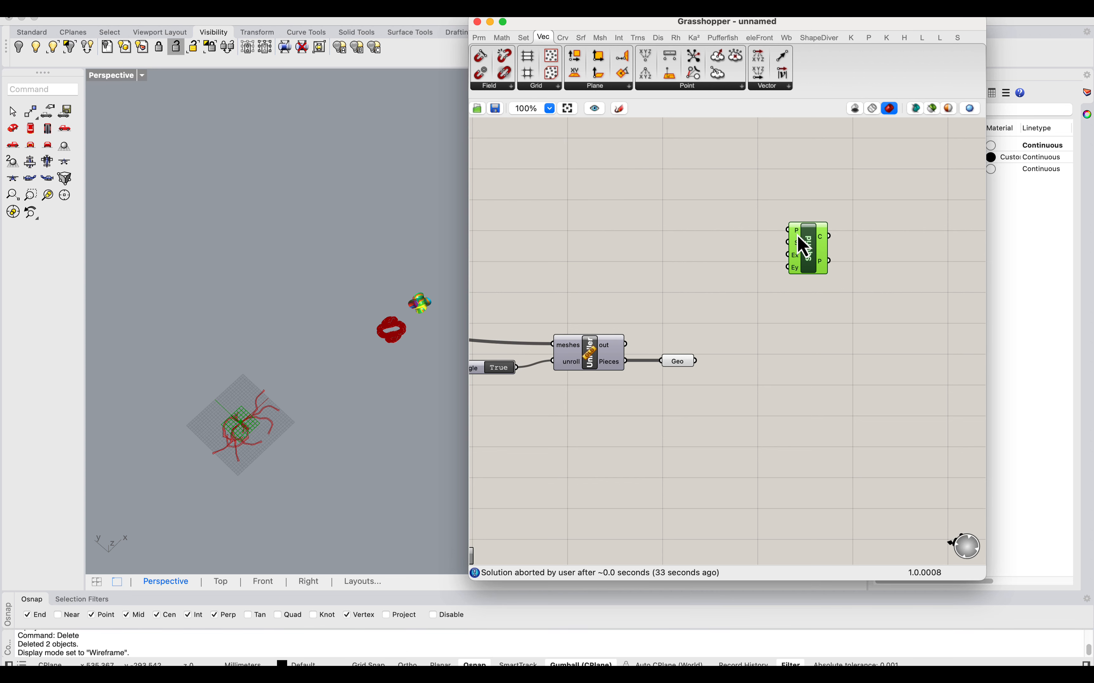
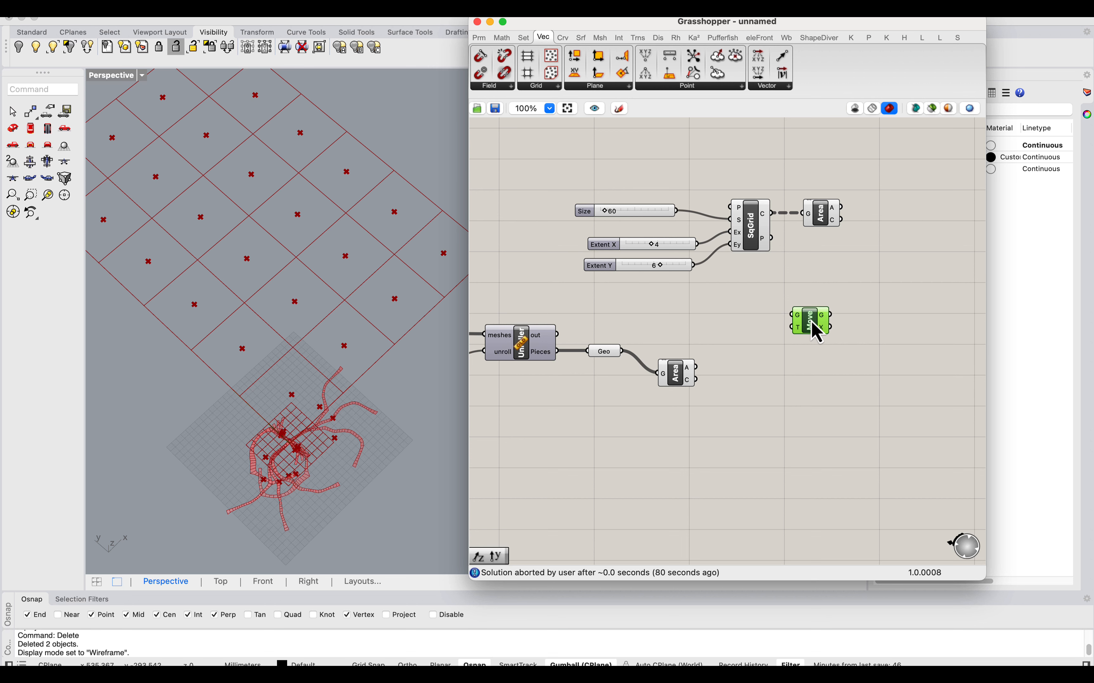
Step: Move the Move component clear of the grid and Area components, and add a Vector 2Pt component
{"action": "left_click_drag", "start_coordinate": [816, 332], "coordinate": [886, 285]}
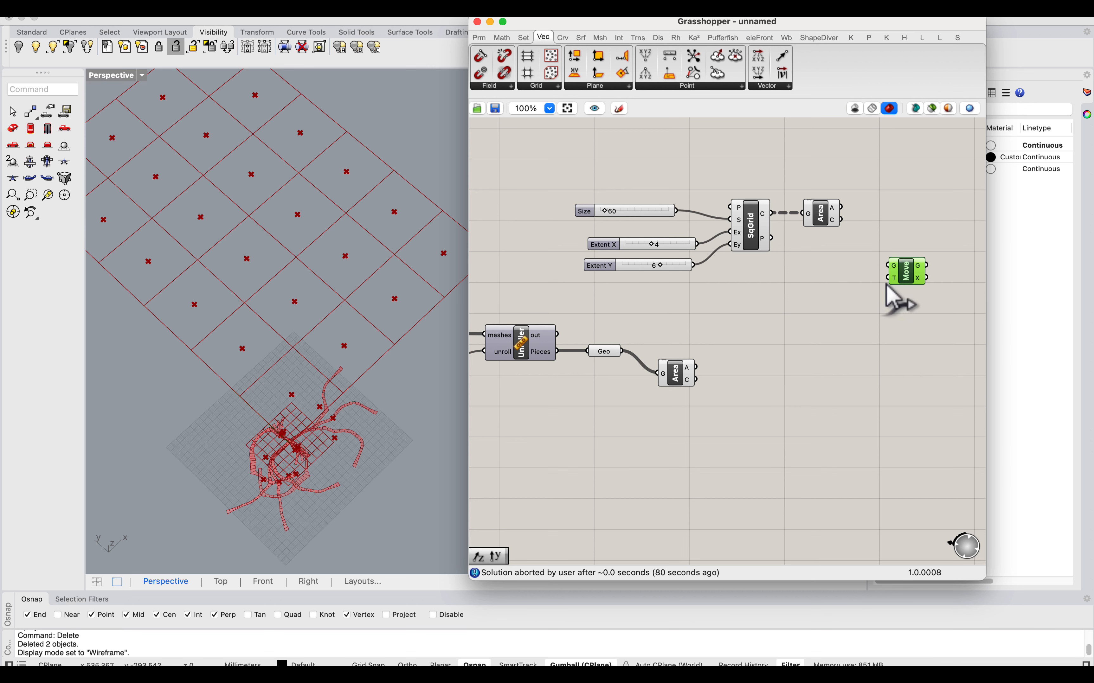
{"action": "double_click", "coordinate": [758, 367]}
{"action": "type", "text": "vector 2pt"}
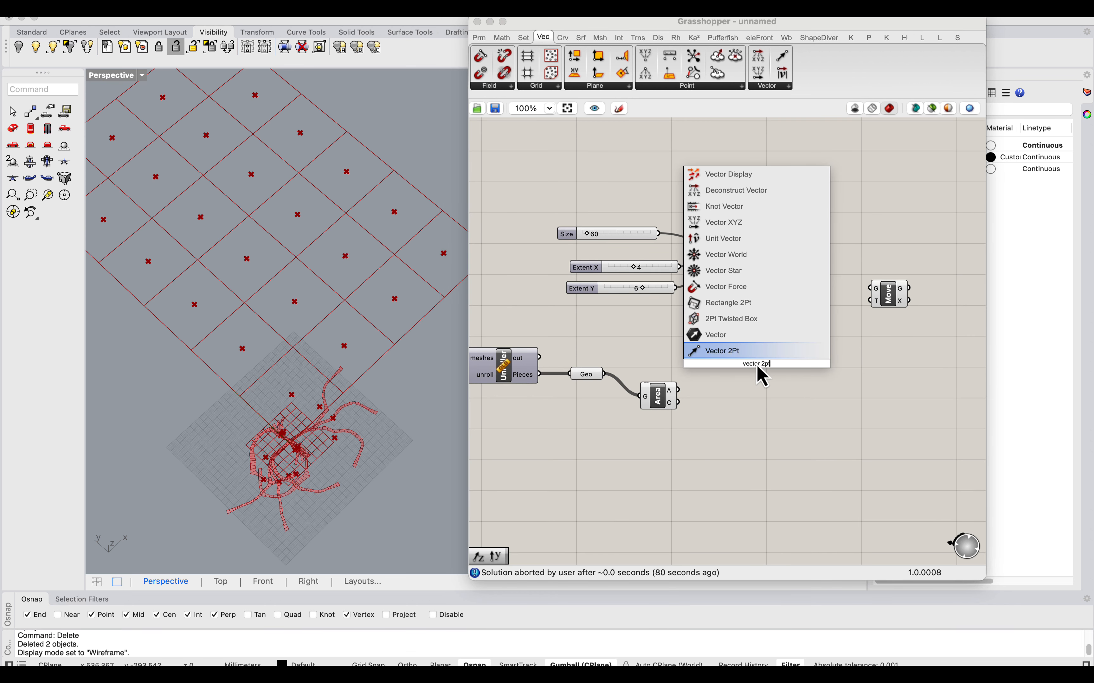
{"action": "left_click", "coordinate": [743, 352]}
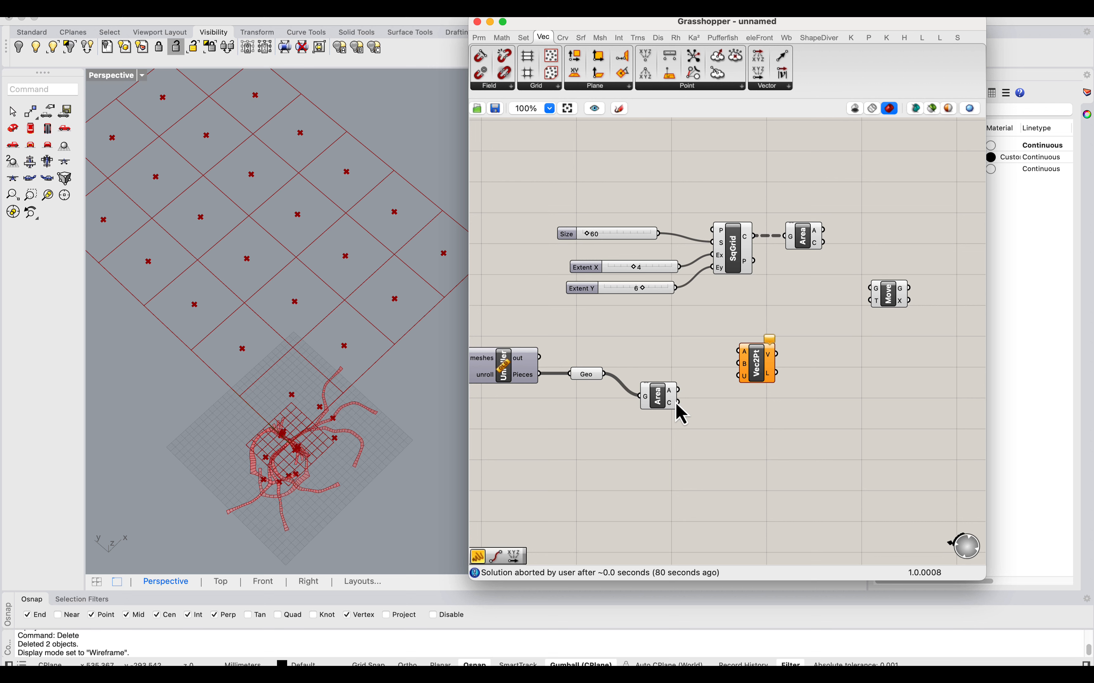
Step: Wire the pieces' area centroids to Vector 2Pt's A input and the grid cells' centroids to B, and flatten input B
{"action": "left_click_drag", "start_coordinate": [677, 402], "coordinate": [814, 374]}
{"action": "left_click_drag", "start_coordinate": [824, 242], "coordinate": [834, 358]}
{"action": "right_click", "coordinate": [834, 351]}
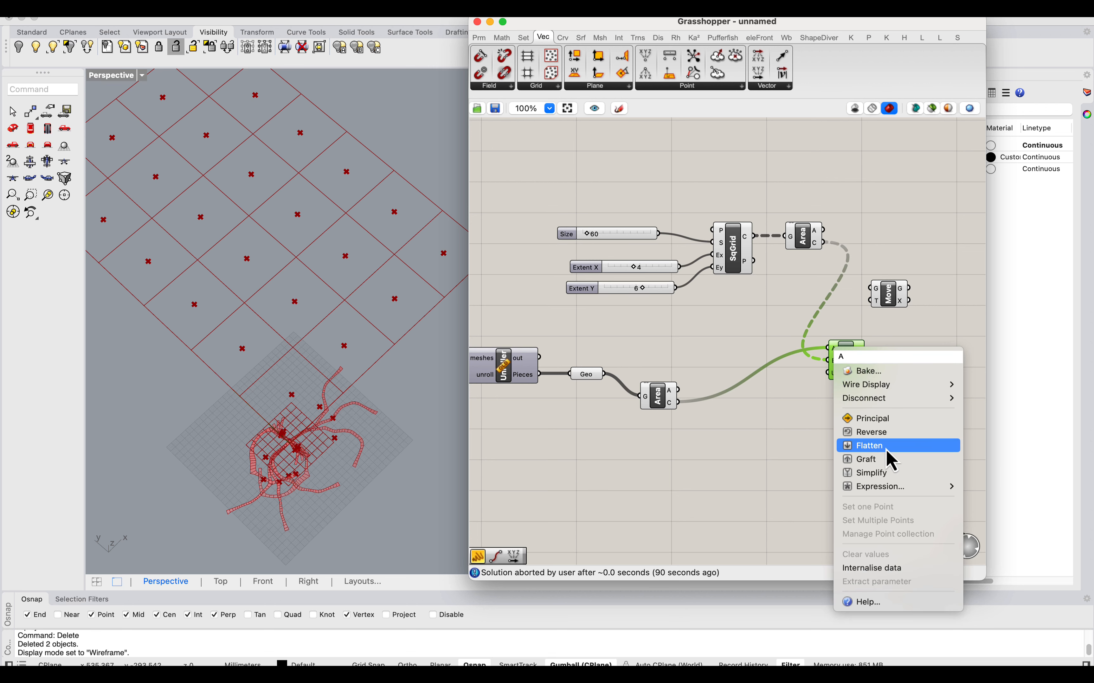
{"action": "left_click", "coordinate": [886, 447]}
{"action": "right_click", "coordinate": [832, 361]}
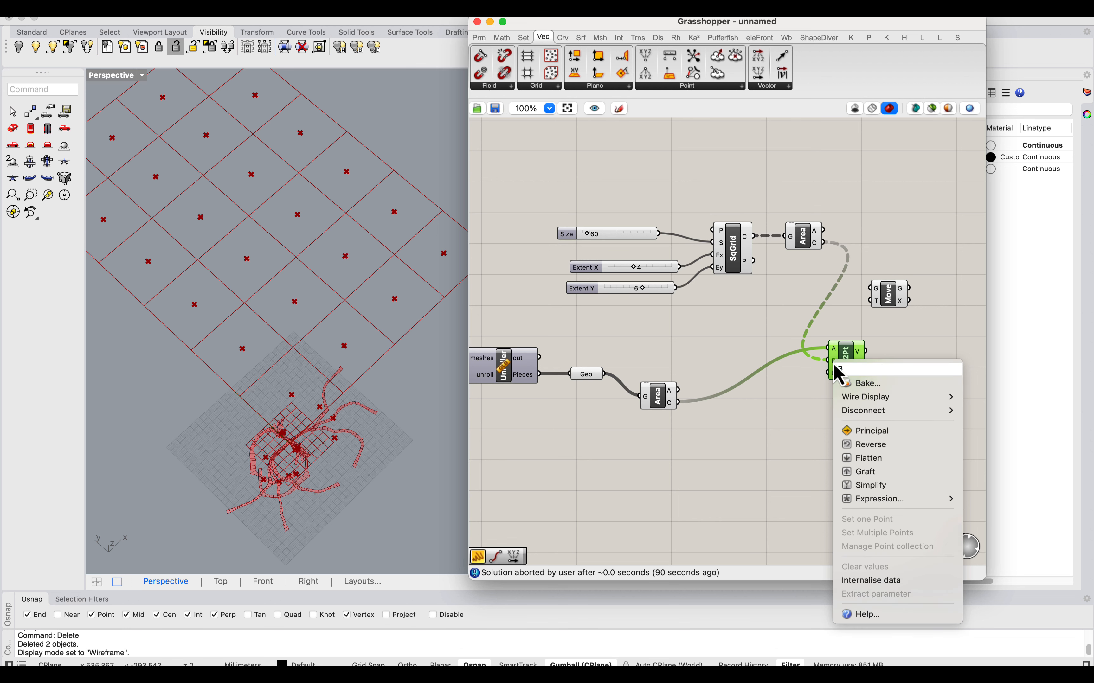
{"action": "left_click", "coordinate": [863, 458]}
{"action": "mouse_move", "coordinate": [859, 354]}
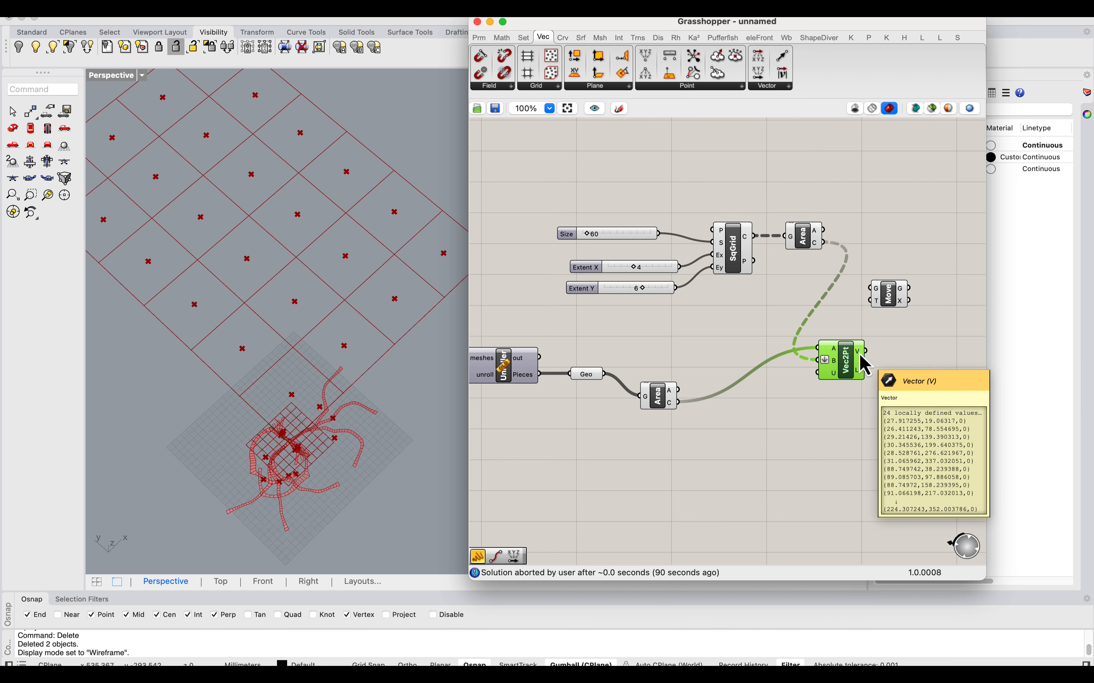
{"action": "left_click_drag", "start_coordinate": [840, 364], "coordinate": [861, 368]}
Step: Connect the Geo parameter to Move's geometry input and Vector 2Pt's vector output to its T input, repositioning Move beside Vector 2Pt
{"action": "left_click", "coordinate": [592, 394]}
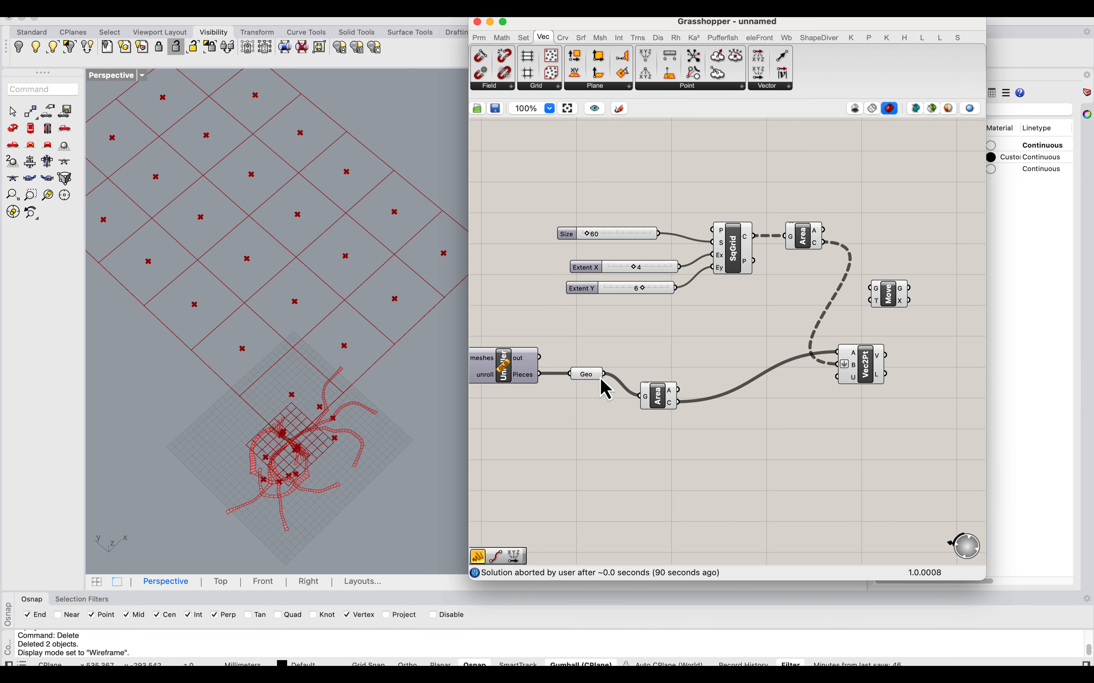
{"action": "left_click_drag", "start_coordinate": [605, 374], "coordinate": [933, 286]}
{"action": "left_click_drag", "start_coordinate": [886, 355], "coordinate": [919, 289]}
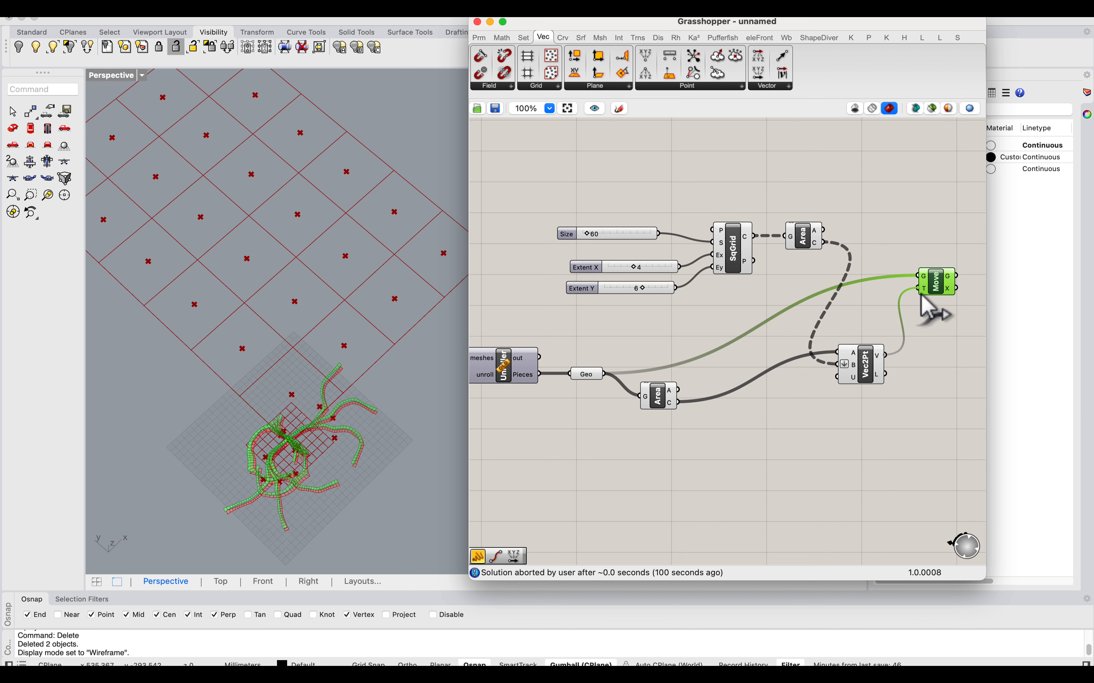
{"action": "scroll", "coordinate": [293, 312], "scroll_direction": "down", "scroll_amount": 5}
{"action": "scroll", "coordinate": [252, 193], "scroll_direction": "up", "scroll_amount": 3}
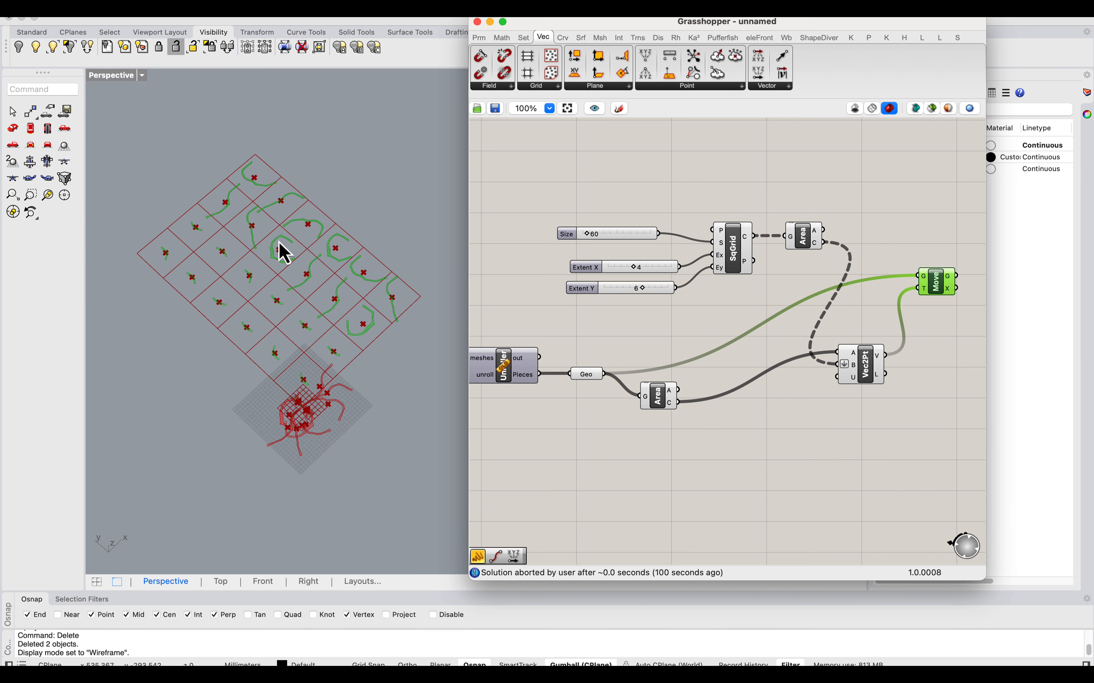
{"action": "scroll", "coordinate": [727, 342], "scroll_direction": "right", "scroll_amount": 1}
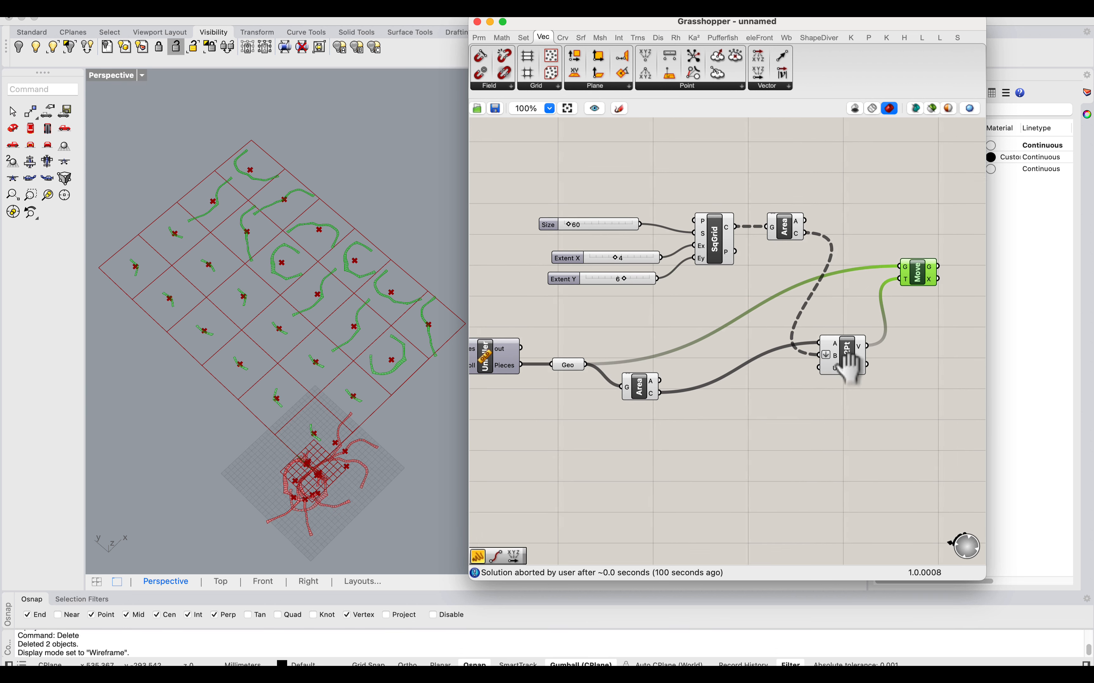
{"action": "left_click_drag", "start_coordinate": [630, 393], "coordinate": [645, 383]}
{"action": "scroll", "coordinate": [749, 344], "scroll_direction": "right", "scroll_amount": 5}
{"action": "left_click_drag", "start_coordinate": [795, 265], "coordinate": [866, 291]}
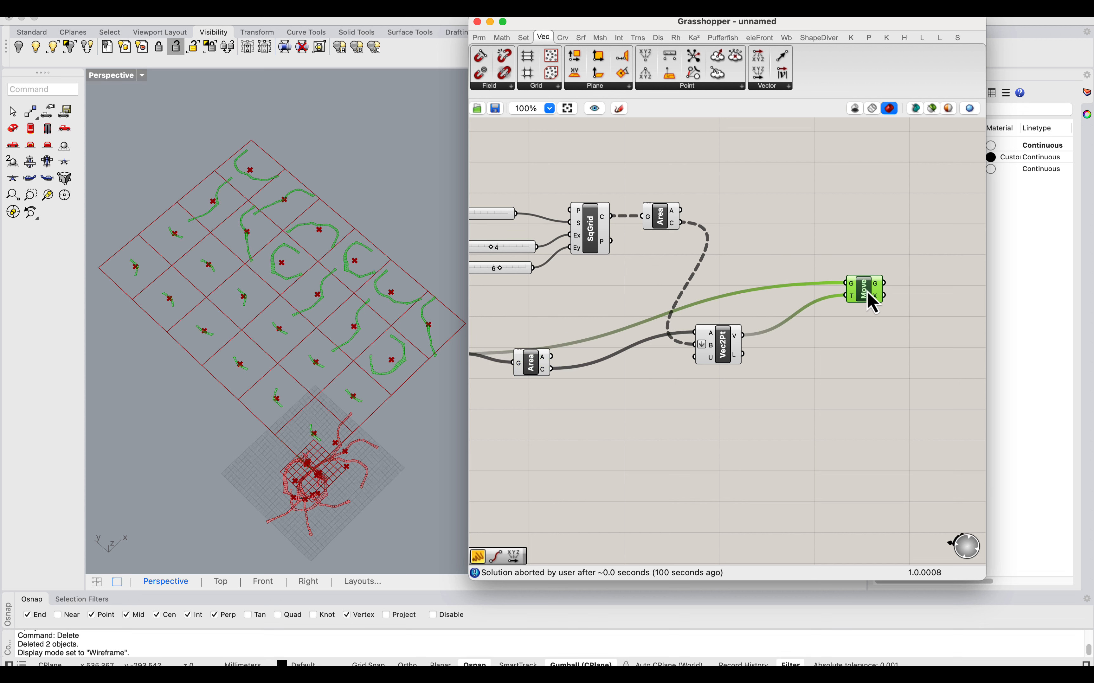
Step: Duplicate the gradient-coloured Custom Preview component beside Move and connect the moved strips to its geometry input
{"action": "left_click", "coordinate": [774, 244]}
{"action": "scroll", "coordinate": [745, 263], "scroll_direction": "down", "scroll_amount": 3}
{"action": "right_click_drag", "start_coordinate": [553, 293], "coordinate": [754, 289]}
{"action": "right_click_drag", "start_coordinate": [537, 249], "coordinate": [593, 262]}
{"action": "scroll", "coordinate": [770, 282], "scroll_direction": "up", "scroll_amount": 1}
{"action": "scroll", "coordinate": [768, 285], "scroll_direction": "down", "scroll_amount": 3}
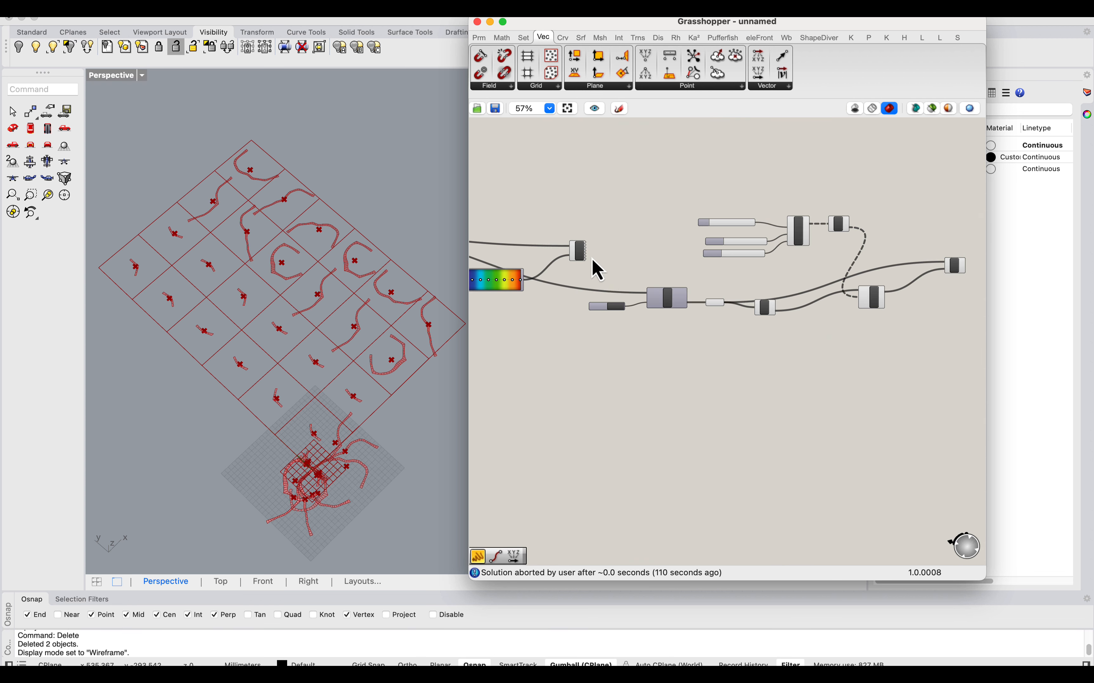
{"action": "scroll", "coordinate": [602, 282], "scroll_direction": "down", "scroll_amount": 4}
{"action": "left_click_drag", "start_coordinate": [582, 254], "coordinate": [843, 265], "text": "alt"}
{"action": "scroll", "coordinate": [899, 259], "scroll_direction": "up", "scroll_amount": 9}
{"action": "left_click_drag", "start_coordinate": [773, 282], "coordinate": [840, 305]}
{"action": "left_click", "coordinate": [737, 268]}
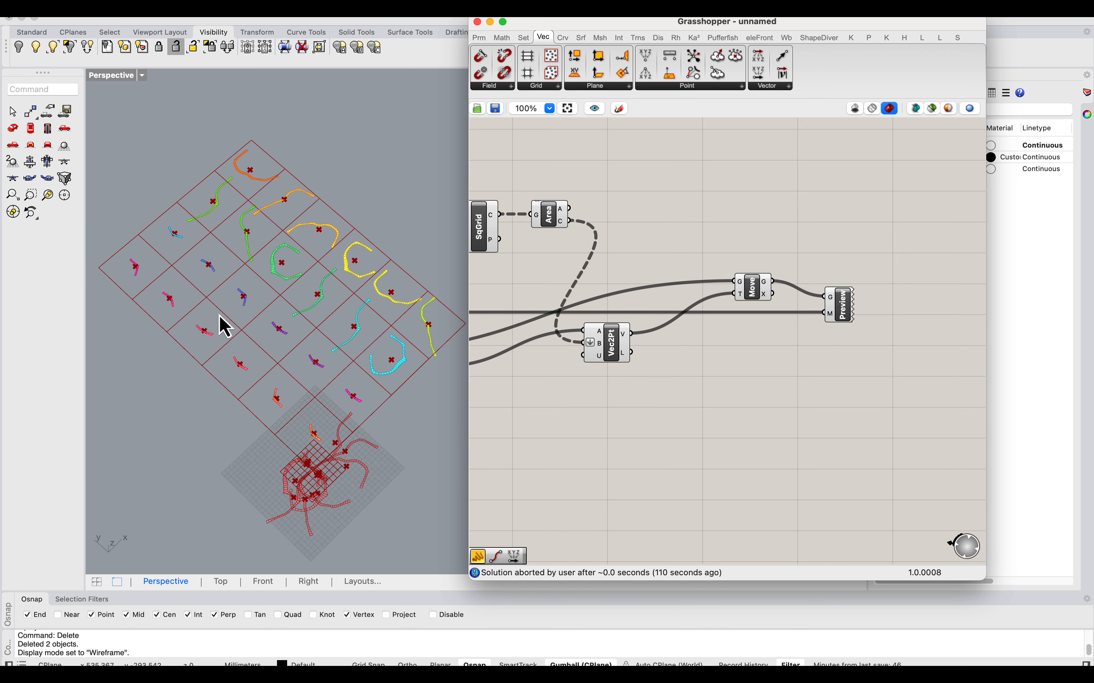
Step: Examine the coloured flat strips in the grid and compare them with the striped model in the Perspective viewport
{"action": "scroll", "coordinate": [219, 314], "scroll_direction": "down", "scroll_amount": 9}
{"action": "scroll", "coordinate": [337, 297], "scroll_direction": "up", "scroll_amount": 7}
{"action": "scroll", "coordinate": [388, 312], "scroll_direction": "down", "scroll_amount": 7}
{"action": "scroll", "coordinate": [311, 313], "scroll_direction": "up", "scroll_amount": 7}
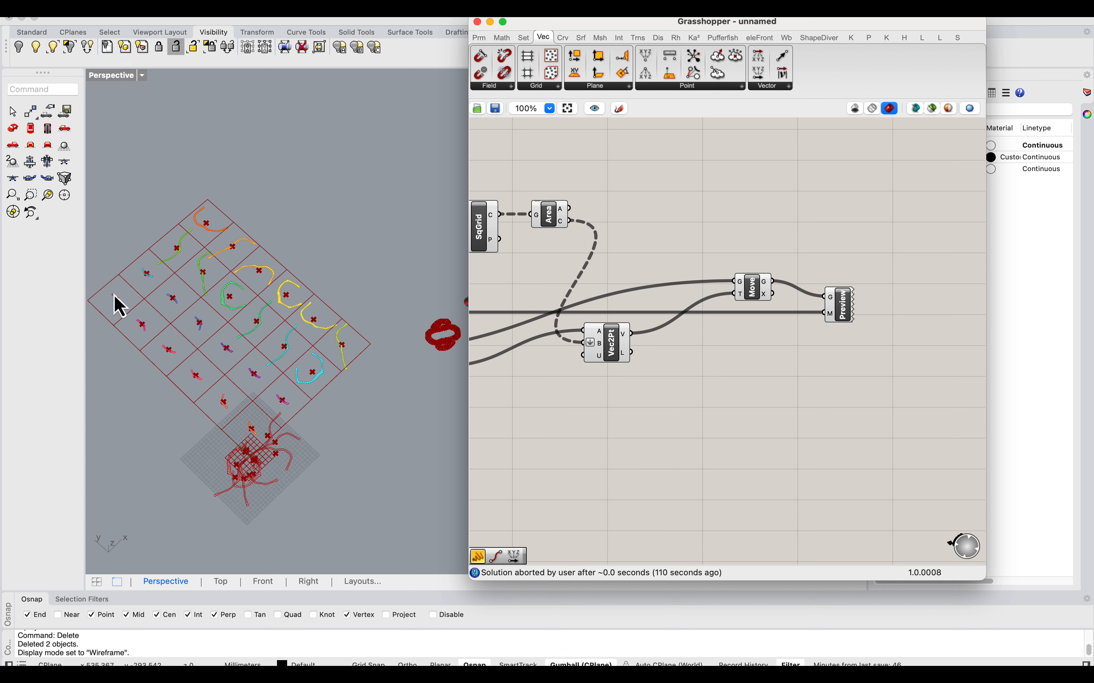
{"action": "scroll", "coordinate": [389, 316], "scroll_direction": "down", "scroll_amount": 6}
{"action": "scroll", "coordinate": [406, 314], "scroll_direction": "up", "scroll_amount": 8}
{"action": "scroll", "coordinate": [426, 313], "scroll_direction": "down", "scroll_amount": 6}
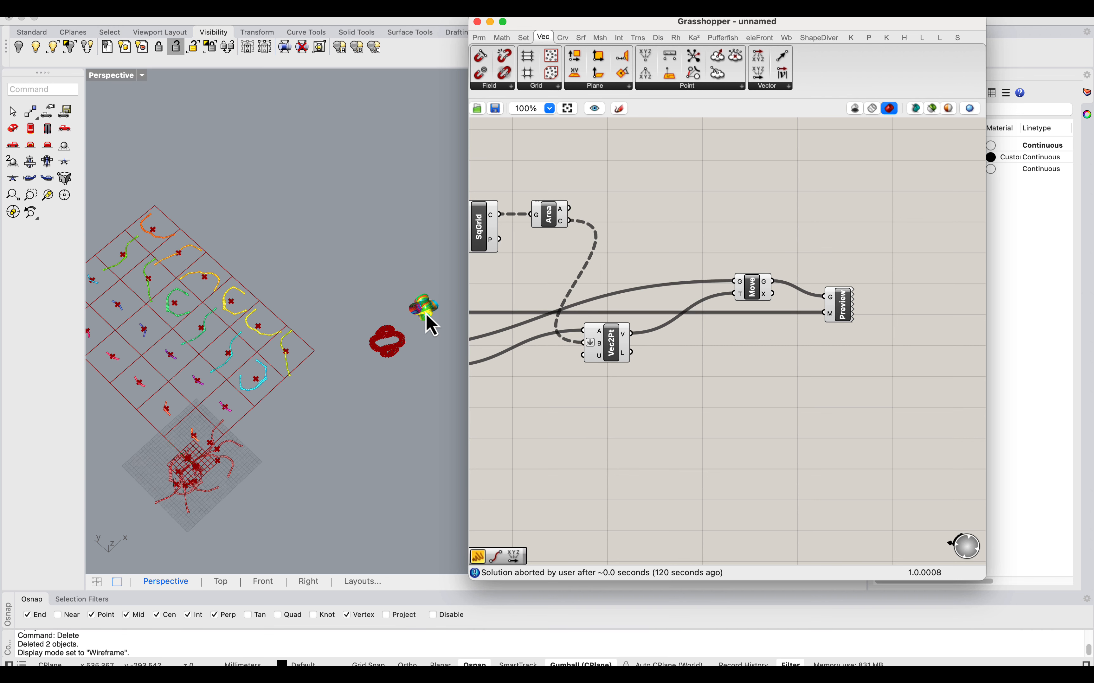
{"action": "scroll", "coordinate": [429, 302], "scroll_direction": "up", "scroll_amount": 5}
{"action": "scroll", "coordinate": [407, 302], "scroll_direction": "down", "scroll_amount": 7}
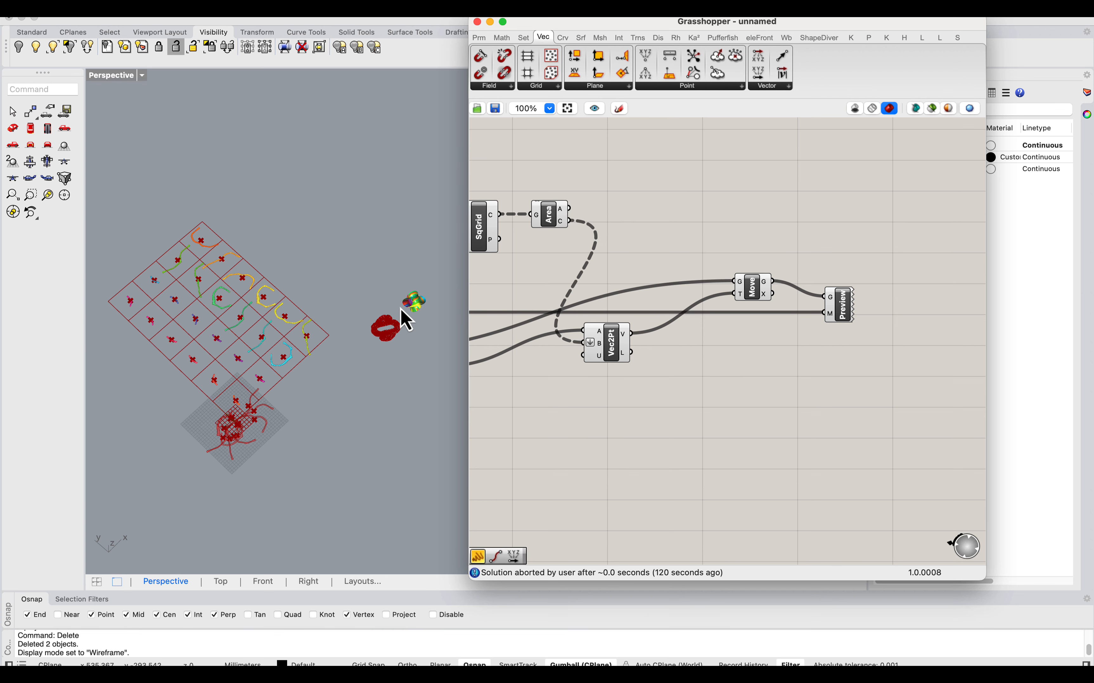
{"action": "scroll", "coordinate": [407, 310], "scroll_direction": "up", "scroll_amount": 5}
{"action": "scroll", "coordinate": [417, 302], "scroll_direction": "down", "scroll_amount": 5}
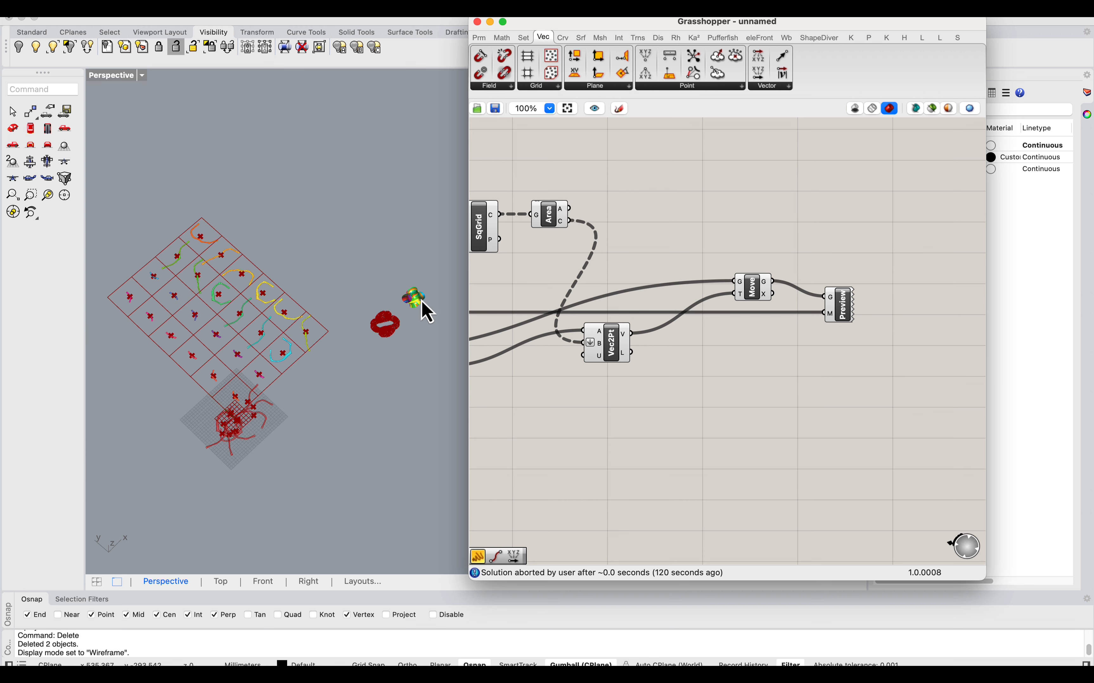
Step: Add an Annotation Dot component and place it above the Custom Preview component of the original coloured strips
{"action": "left_click_drag", "start_coordinate": [612, 342], "coordinate": [651, 328]}
{"action": "scroll", "coordinate": [700, 285], "scroll_direction": "down", "scroll_amount": 3}
{"action": "right_click_drag", "start_coordinate": [641, 257], "coordinate": [790, 251]}
{"action": "double_click", "coordinate": [771, 167]}
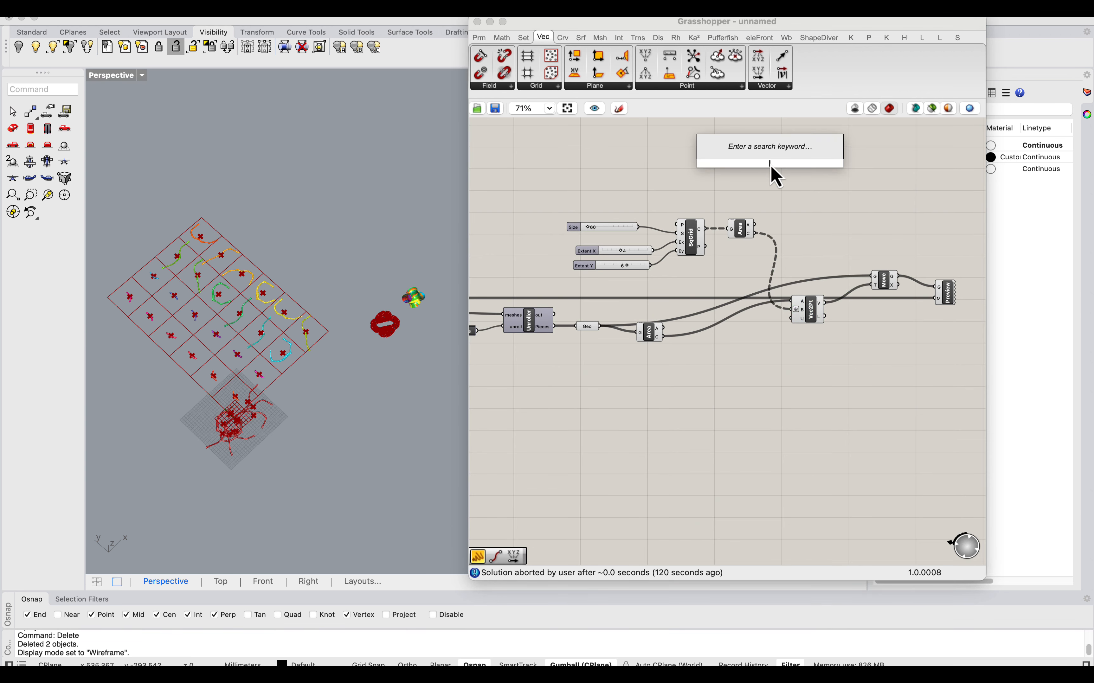
{"action": "type", "text": "an"}
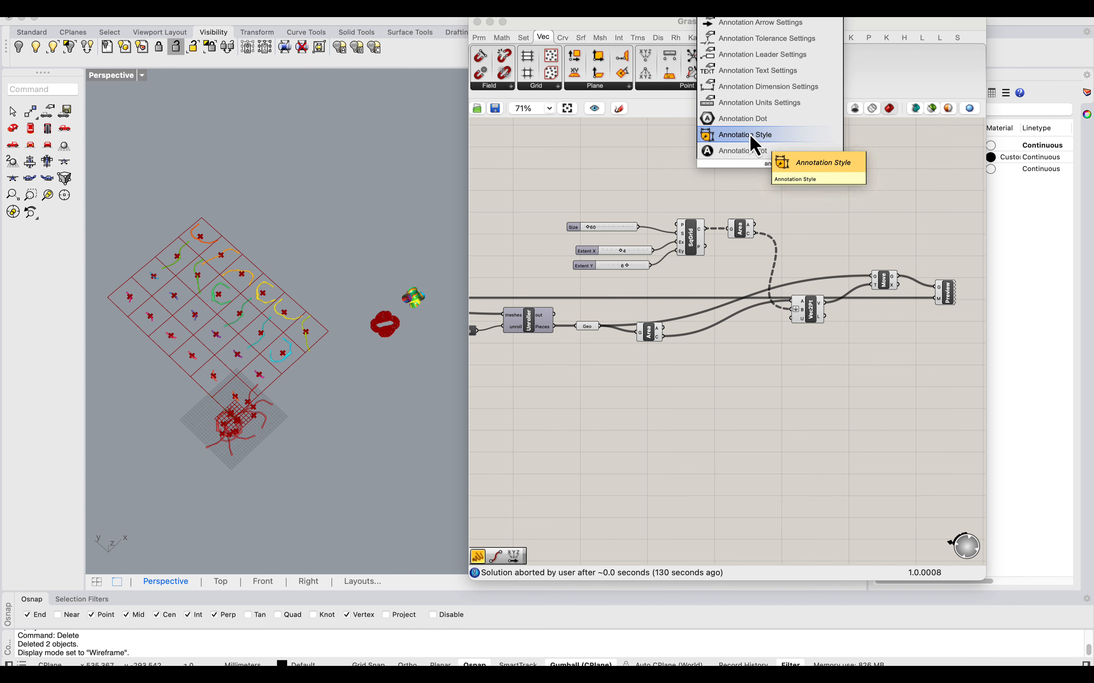
{"action": "left_click", "coordinate": [747, 151]}
{"action": "scroll", "coordinate": [834, 190], "scroll_direction": "down", "scroll_amount": 3}
{"action": "mouse_move", "coordinate": [778, 180]}
{"action": "left_mouse_down"}
{"action": "mouse_move", "coordinate": [835, 190]}
{"action": "mouse_move", "coordinate": [607, 194]}
{"action": "mouse_move", "coordinate": [681, 206]}
{"action": "left_mouse_up"}
{"action": "scroll", "coordinate": [606, 194], "scroll_direction": "up", "scroll_amount": 3}
{"action": "scroll", "coordinate": [659, 262], "scroll_direction": "up", "scroll_amount": 4}
{"action": "right_click_drag", "start_coordinate": [592, 241], "coordinate": [847, 256]}
{"action": "scroll", "coordinate": [841, 256], "scroll_direction": "down", "scroll_amount": 6}
{"action": "right_click_drag", "start_coordinate": [678, 249], "coordinate": [701, 259]}
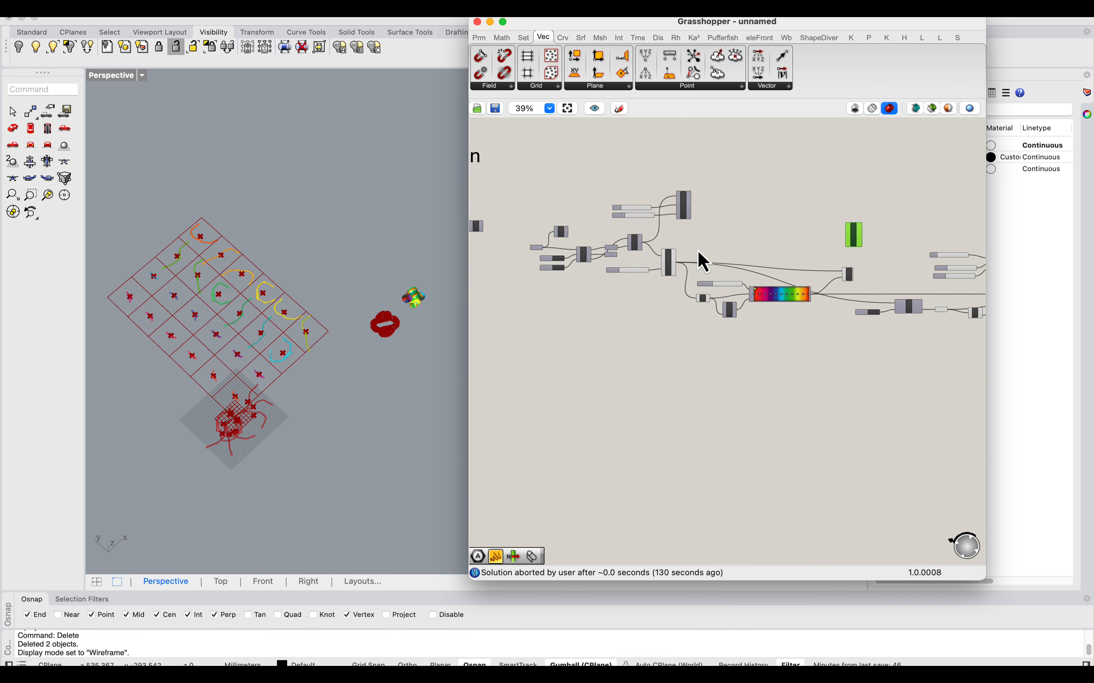
{"action": "scroll", "coordinate": [701, 259], "scroll_direction": "up", "scroll_amount": 2}
{"action": "right_click_drag", "start_coordinate": [361, 281], "coordinate": [403, 265]}
{"action": "scroll", "coordinate": [427, 245], "scroll_direction": "up", "scroll_amount": 15}
{"action": "mouse_move", "coordinate": [658, 266]}
{"action": "right_mouse_down"}
{"action": "mouse_move", "coordinate": [584, 284]}
{"action": "mouse_move", "coordinate": [644, 283]}
{"action": "right_mouse_up"}
{"action": "scroll", "coordinate": [621, 279], "scroll_direction": "down", "scroll_amount": 2}
{"action": "scroll", "coordinate": [623, 276], "scroll_direction": "up", "scroll_amount": 5}
{"action": "left_click", "coordinate": [538, 303]}
{"action": "double_click", "coordinate": [593, 250]}
{"action": "type", "text": "area"}
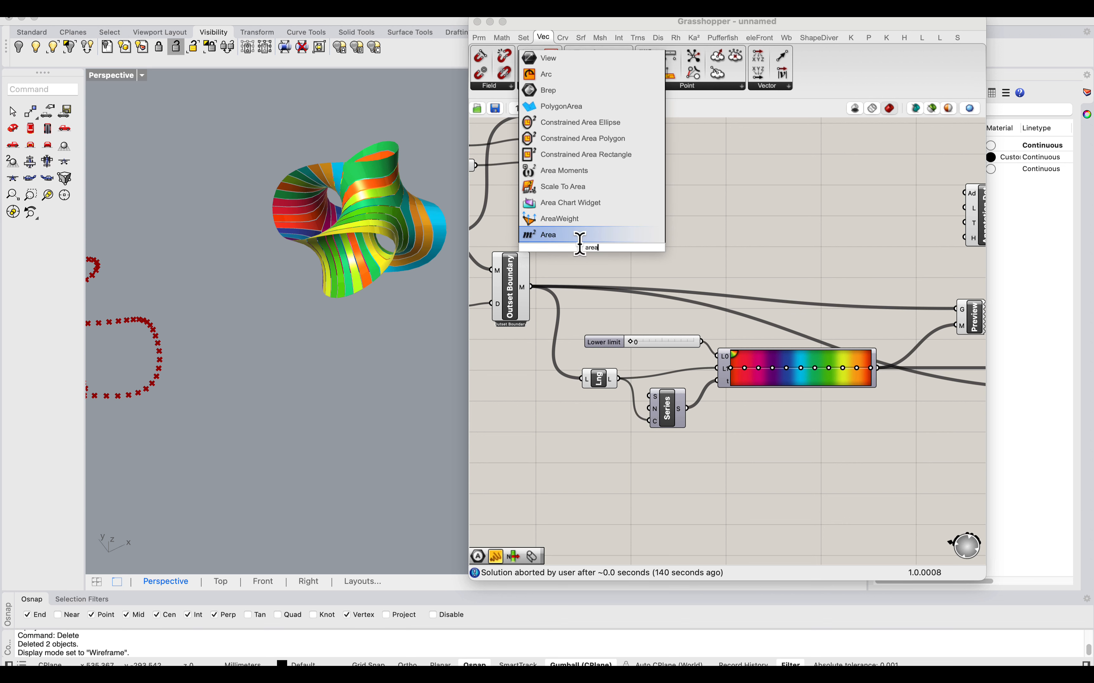
{"action": "left_click", "coordinate": [515, 281]}
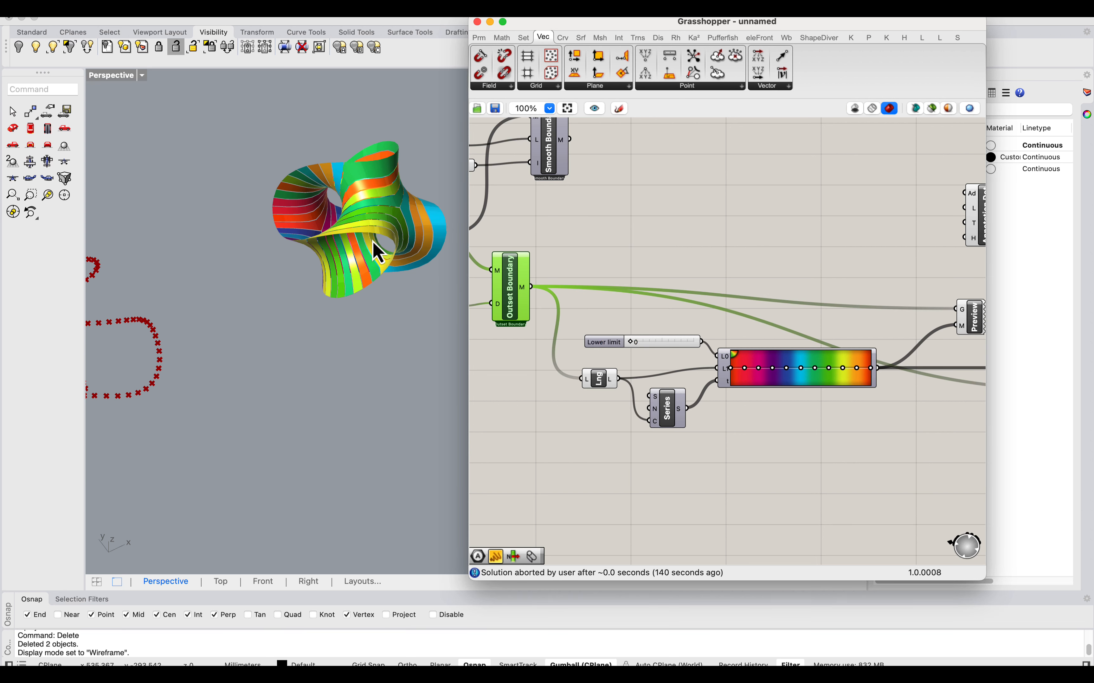
Step: Add an Area component fed by Outset Boundary's mesh output and check its centroids against the strips up close
{"action": "scroll", "coordinate": [377, 253], "scroll_direction": "down", "scroll_amount": 3}
{"action": "scroll", "coordinate": [334, 269], "scroll_direction": "up", "scroll_amount": 5}
{"action": "scroll", "coordinate": [343, 244], "scroll_direction": "down", "scroll_amount": 2}
{"action": "scroll", "coordinate": [352, 226], "scroll_direction": "up", "scroll_amount": 2}
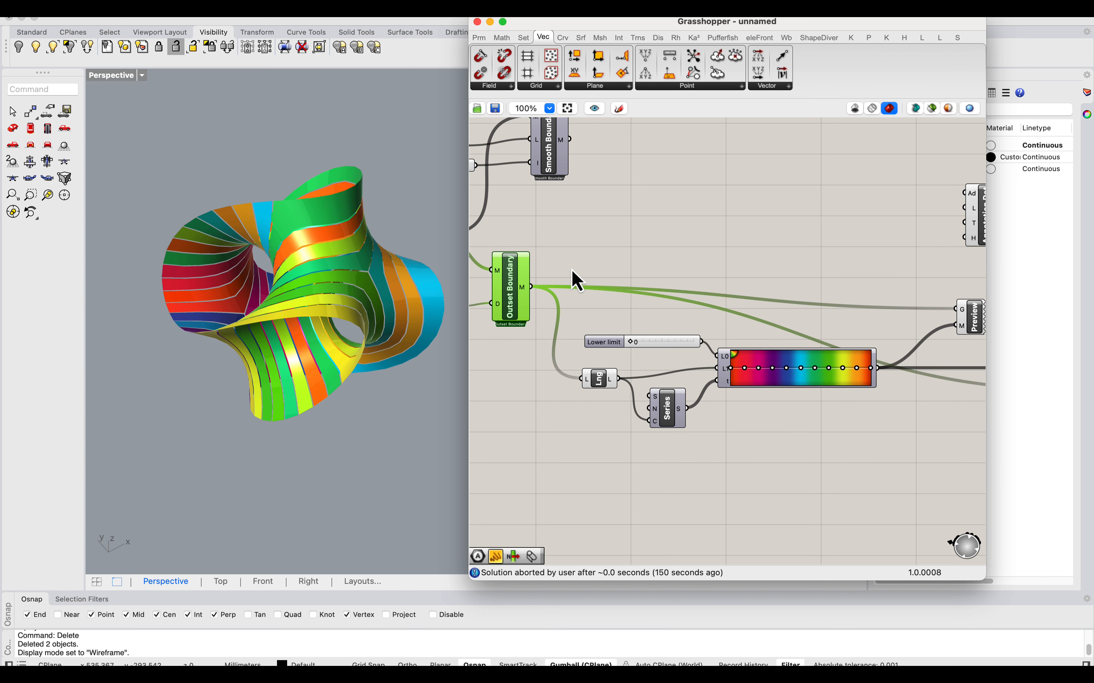
{"action": "double_click", "coordinate": [626, 214]}
{"action": "type", "text": "area"}
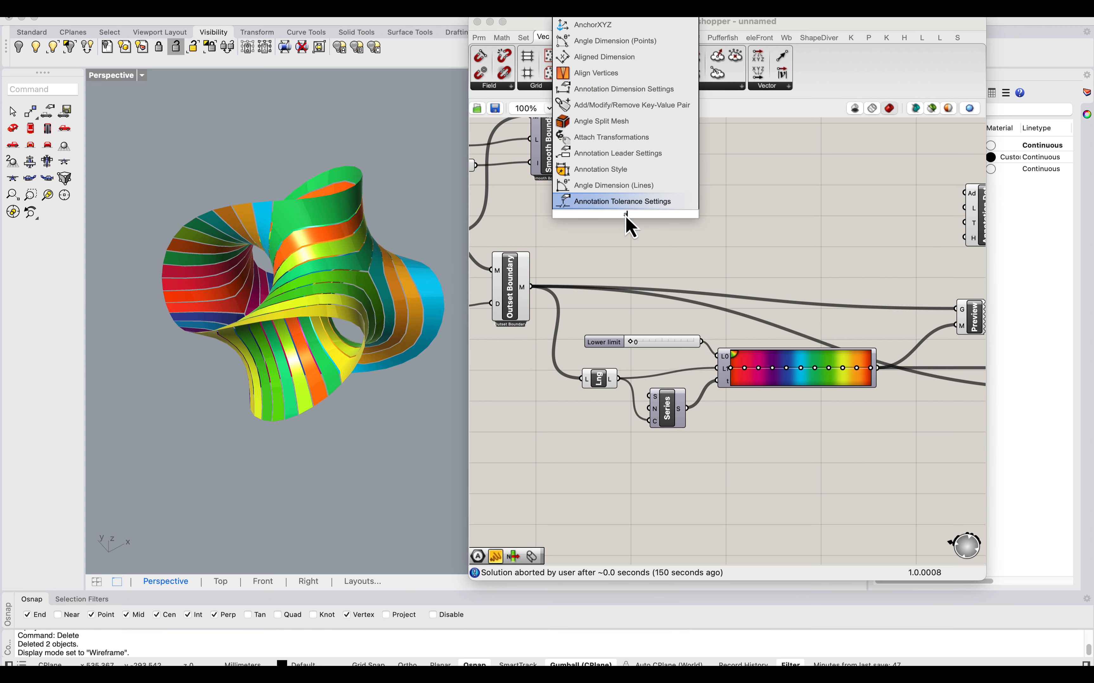
{"action": "left_click", "coordinate": [594, 204]}
{"action": "left_click_drag", "start_coordinate": [531, 287], "coordinate": [607, 214]}
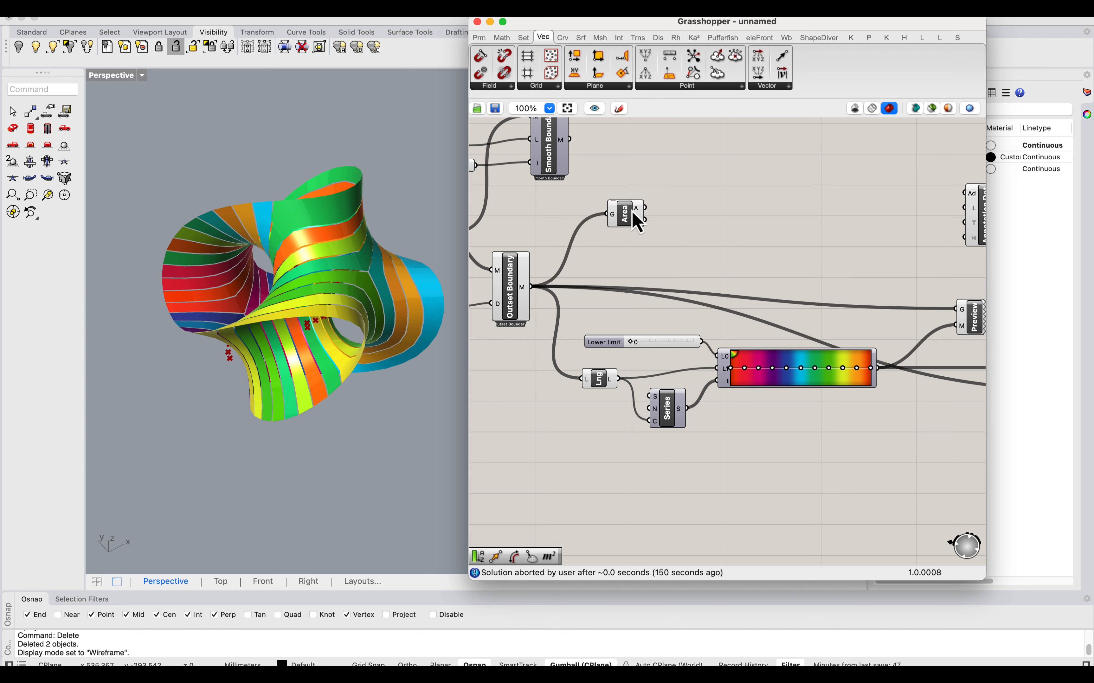
{"action": "right_click_drag", "start_coordinate": [333, 276], "coordinate": [348, 240]}
{"action": "scroll", "coordinate": [342, 236], "scroll_direction": "down", "scroll_amount": 10}
{"action": "scroll", "coordinate": [377, 185], "scroll_direction": "up", "scroll_amount": 15}
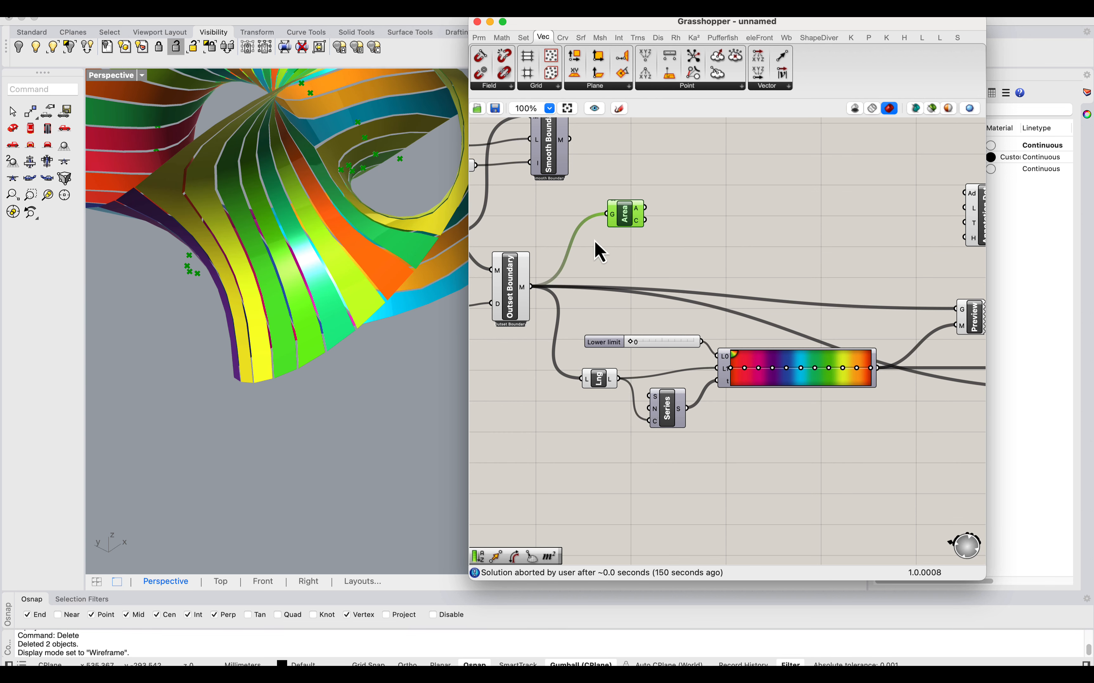
Step: Add a Mesh Eval component beside the new Area component and highlight the area centroids on the model
{"action": "double_click", "coordinate": [664, 252]}
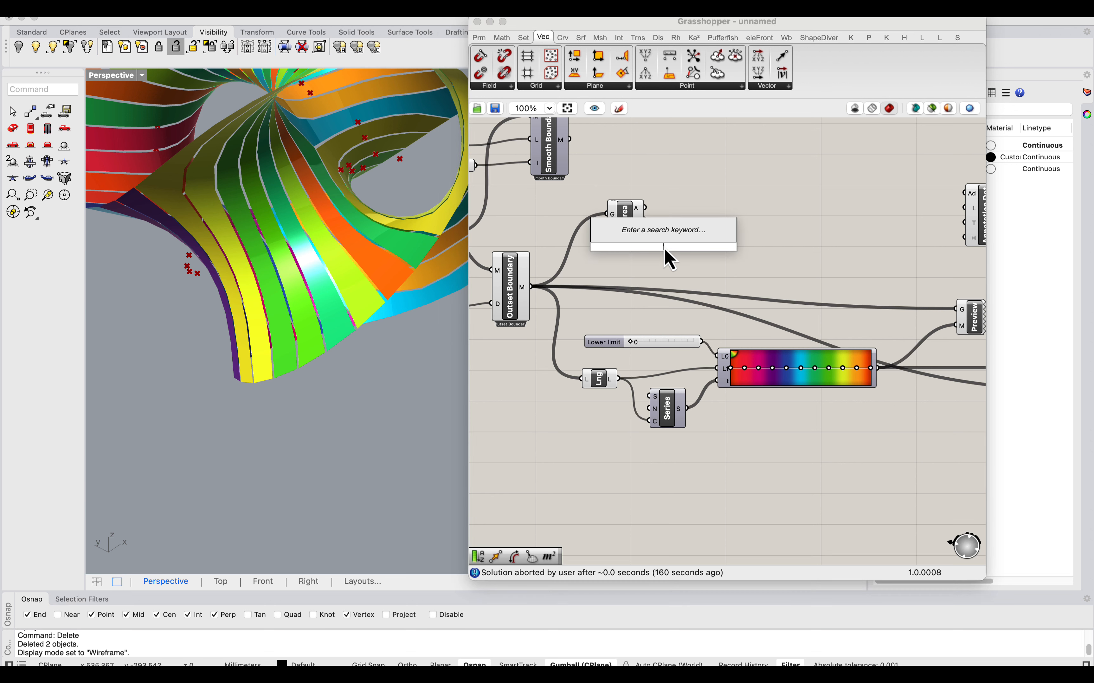
{"action": "type", "text": "mesh eva"}
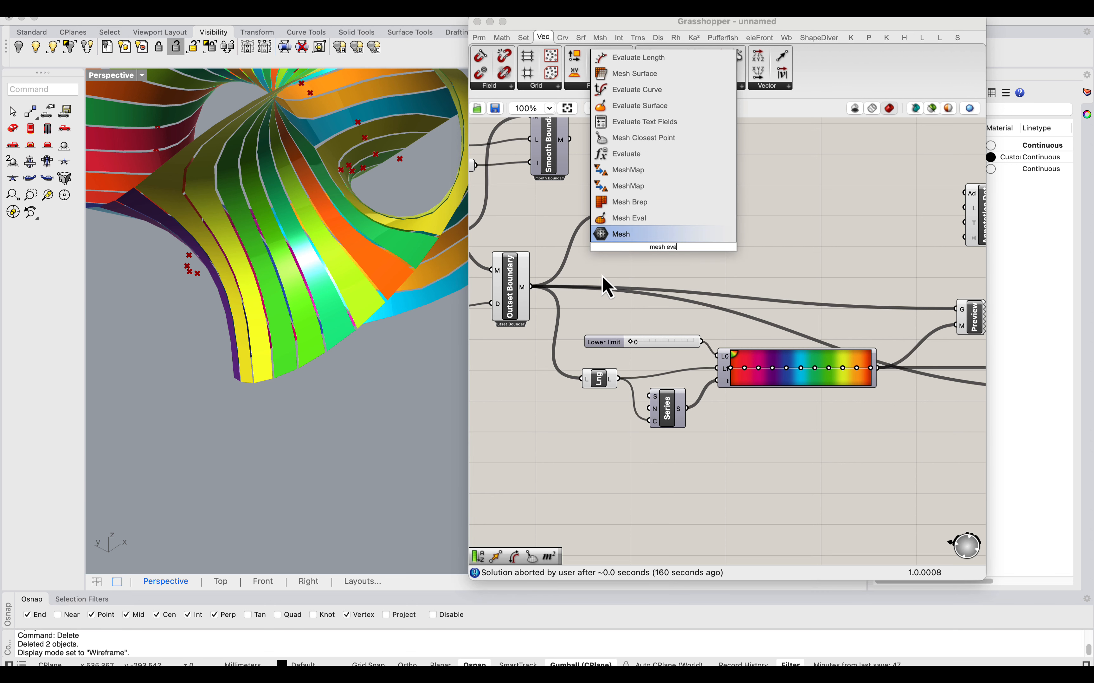
{"action": "left_click", "coordinate": [637, 217]}
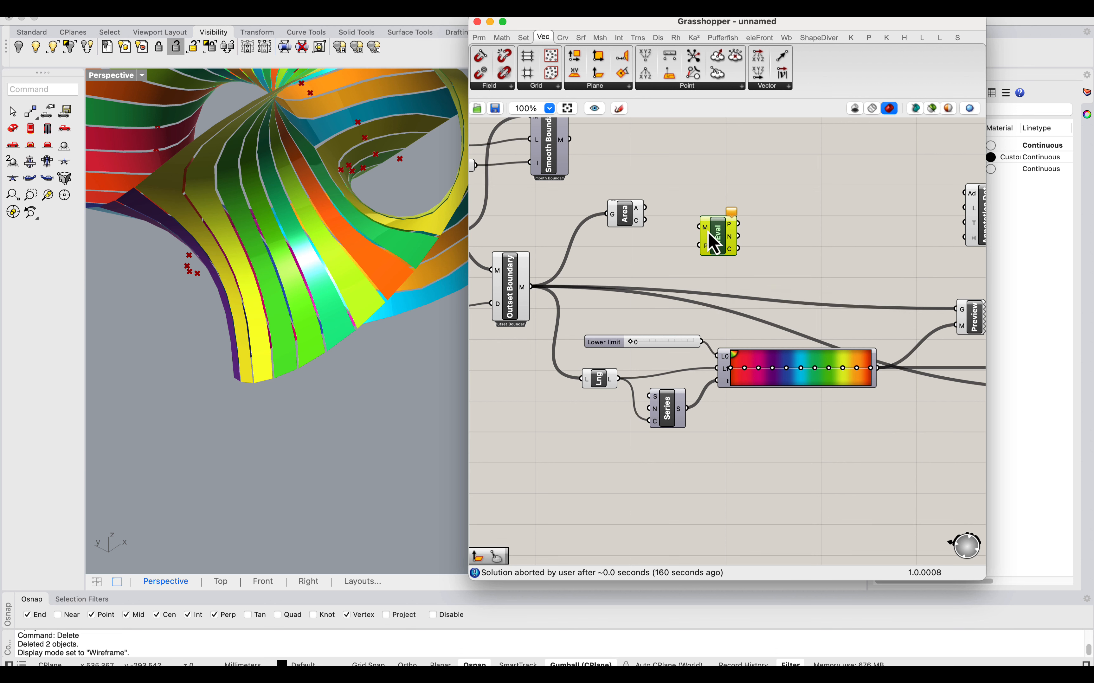
{"action": "scroll", "coordinate": [330, 264], "scroll_direction": "down", "scroll_amount": 5}
{"action": "scroll", "coordinate": [241, 198], "scroll_direction": "up", "scroll_amount": 3}
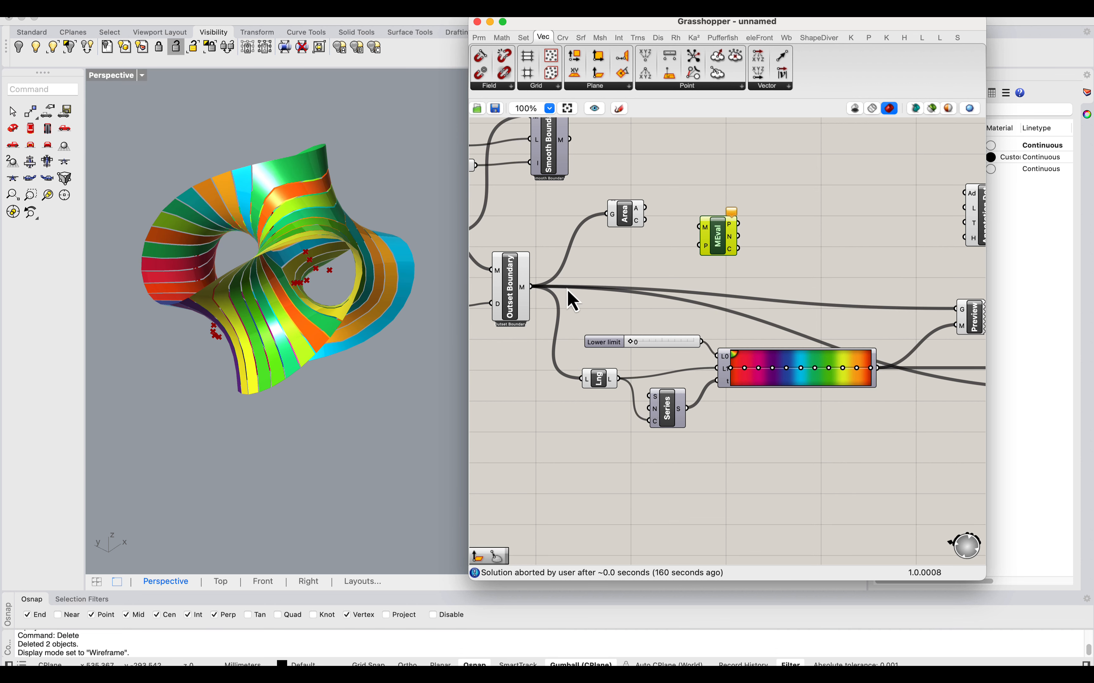
{"action": "left_click", "coordinate": [623, 220]}
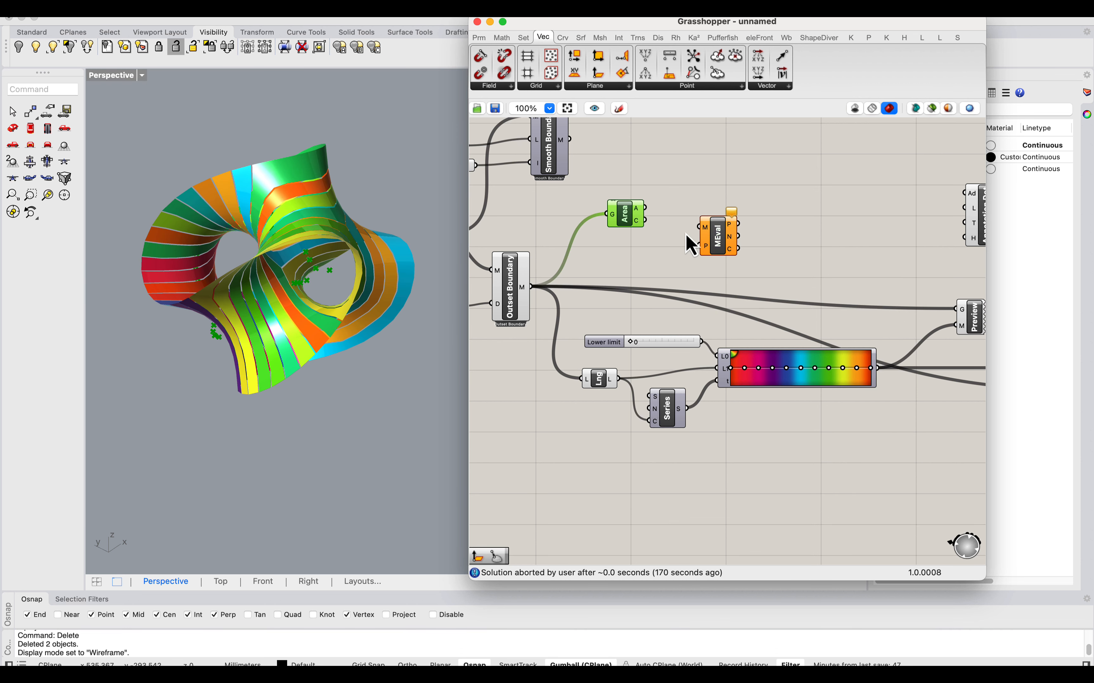
Step: Delete the Area and Mesh Eval components beside Outset Boundary
{"action": "key", "text": "Delete"}
{"action": "left_click", "coordinate": [712, 243]}
{"action": "key", "text": "Delete"}
Step: Add a Deconstruct Mesh component and feed it with Outset Boundary's mesh output
{"action": "mouse_move", "coordinate": [525, 290]}
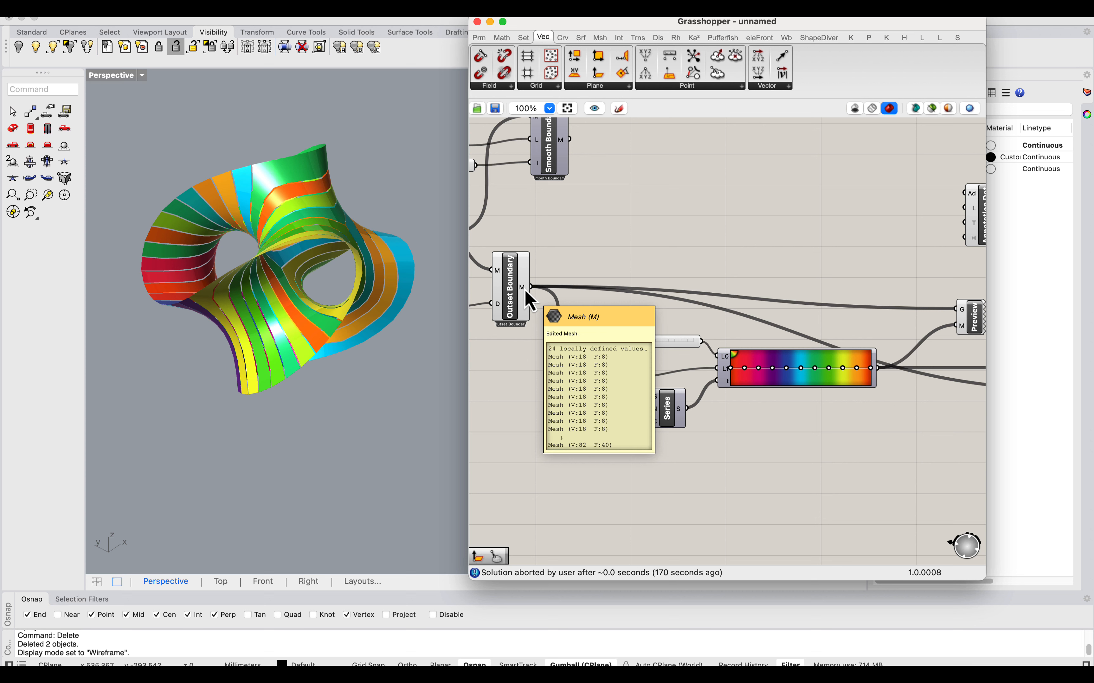
{"action": "double_click", "coordinate": [612, 252]}
{"action": "type", "text": "decins"}
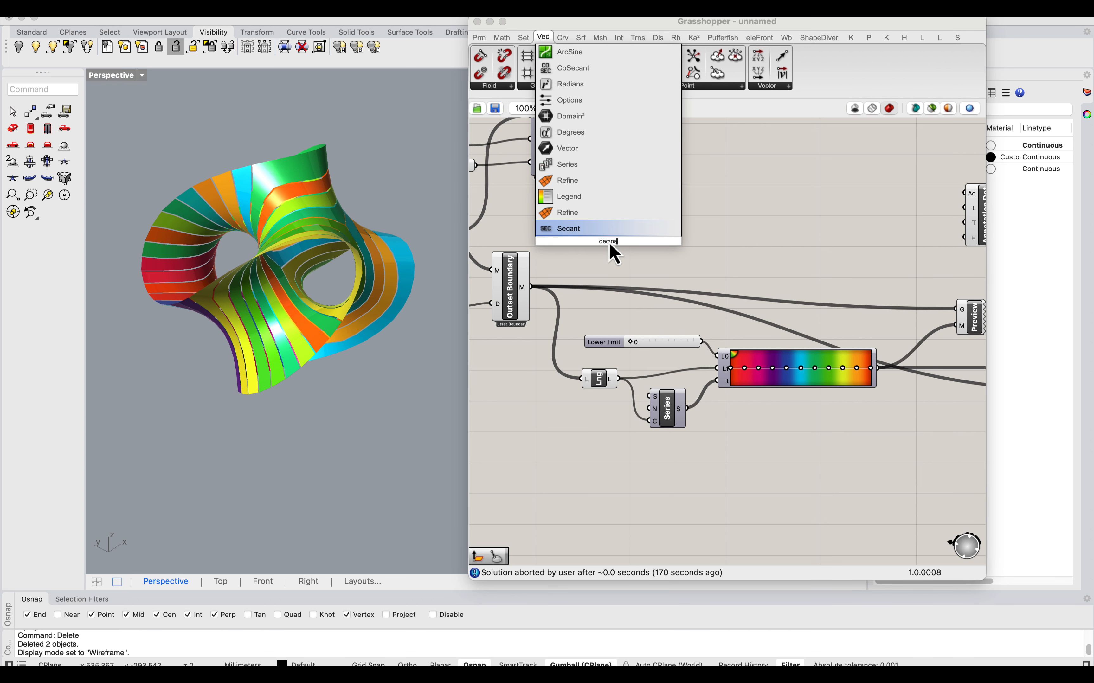
{"action": "key", "text": "BackSpace"}
{"action": "key", "text": "BackSpace"}
{"action": "key", "text": "BackSpace"}
{"action": "type", "text": "onstr"}
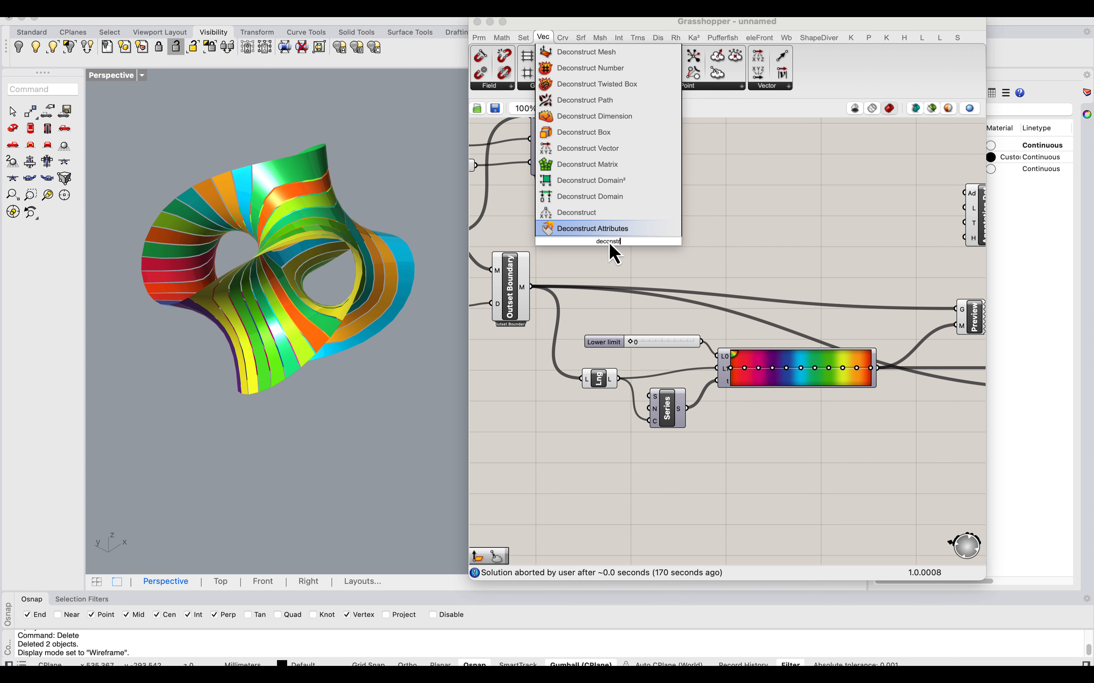
{"action": "type", "text": "uct mesh"}
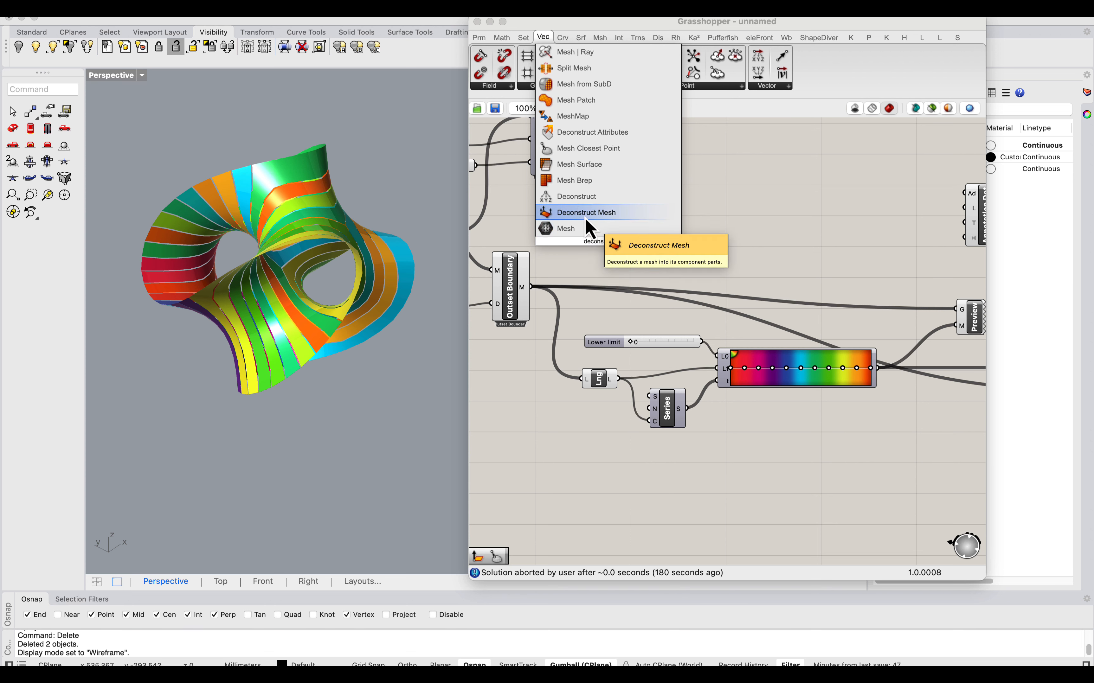
{"action": "left_click", "coordinate": [586, 219]}
{"action": "left_click_drag", "start_coordinate": [530, 288], "coordinate": [626, 229]}
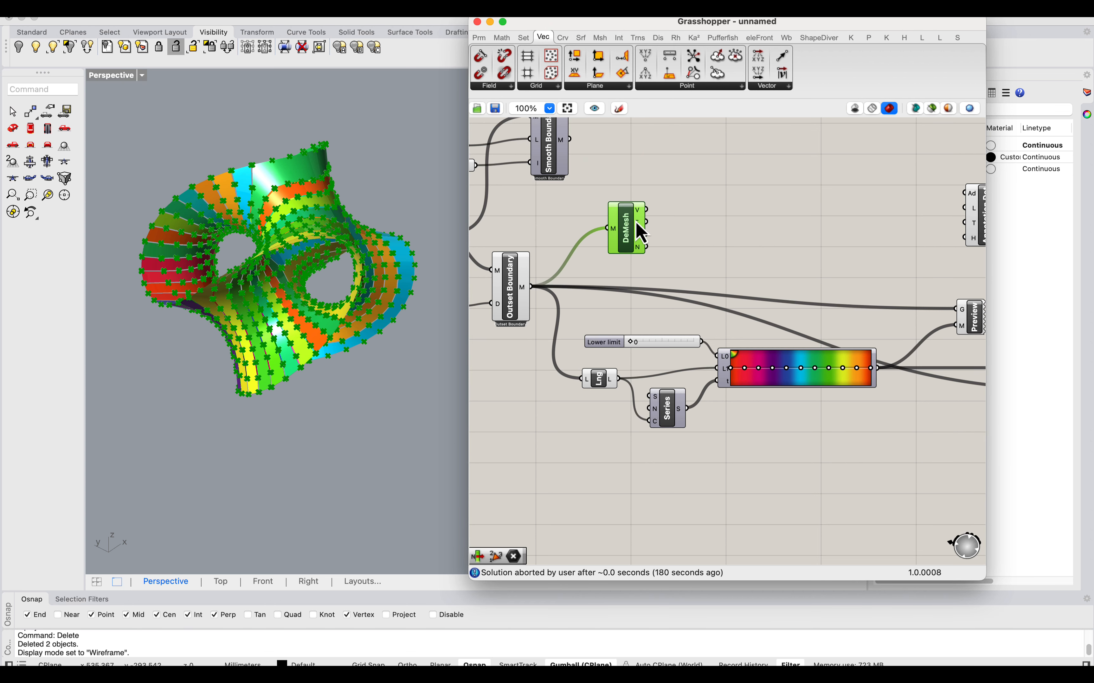
Step: Add a List Item component fed by Deconstruct Mesh's faces output and turn off the Deconstruct Mesh preview
{"action": "mouse_move", "coordinate": [645, 235]}
{"action": "double_click", "coordinate": [698, 233]}
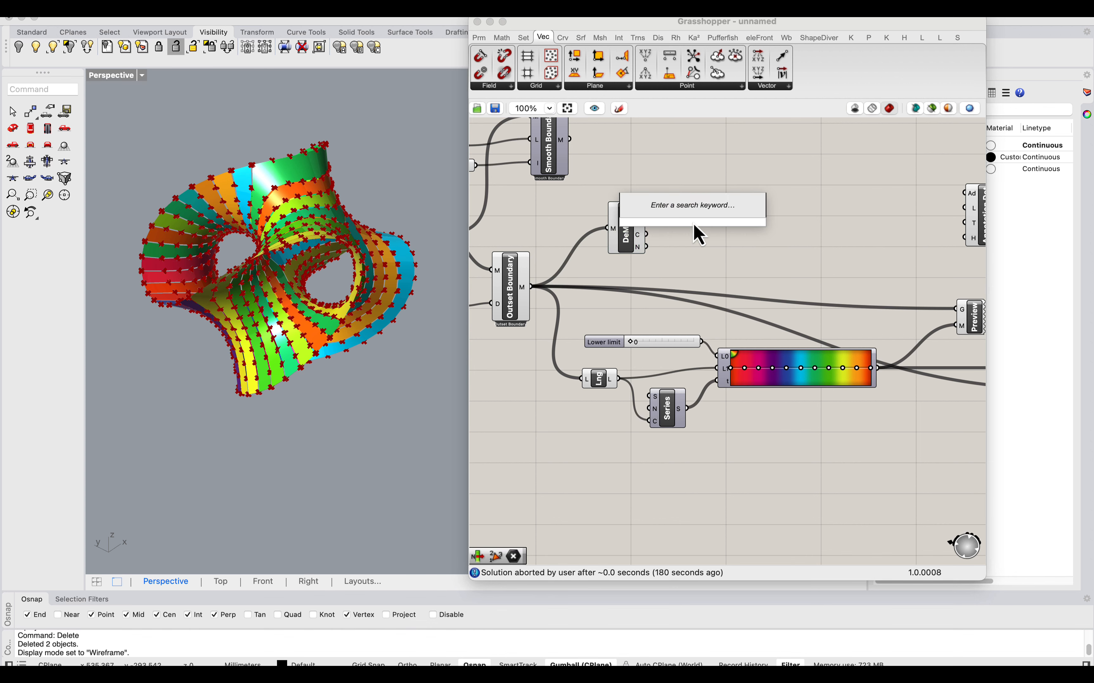
{"action": "type", "text": "list"}
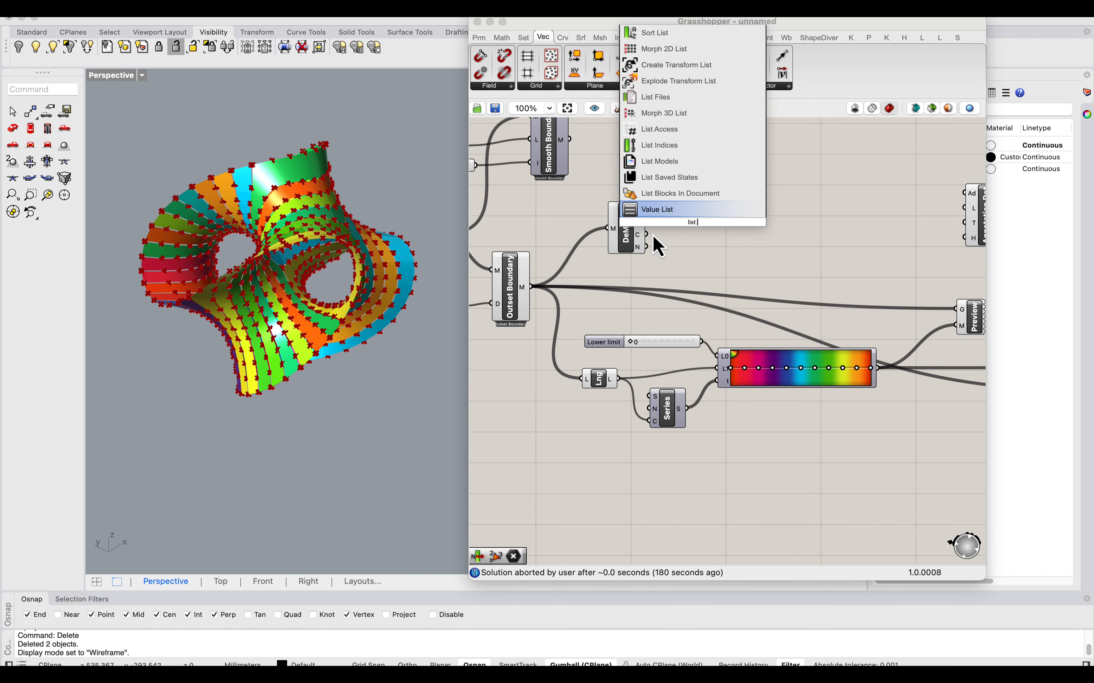
{"action": "type", "text": " item"}
{"action": "key", "text": "Return"}
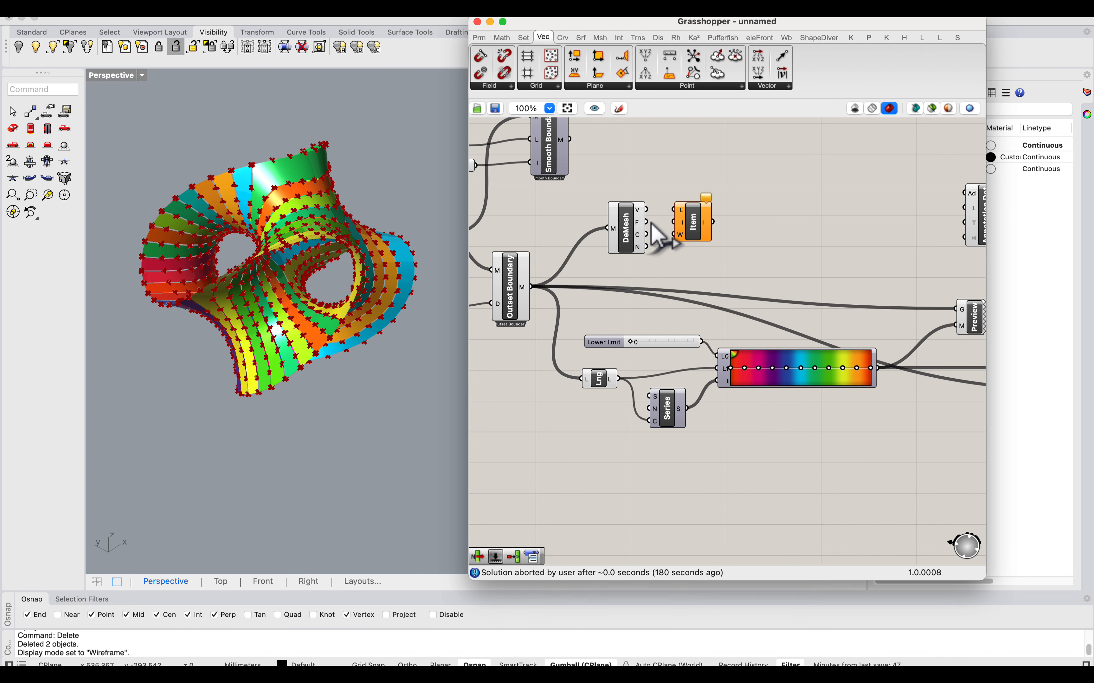
{"action": "left_click_drag", "start_coordinate": [651, 222], "coordinate": [692, 234]}
{"action": "left_click", "coordinate": [628, 234]}
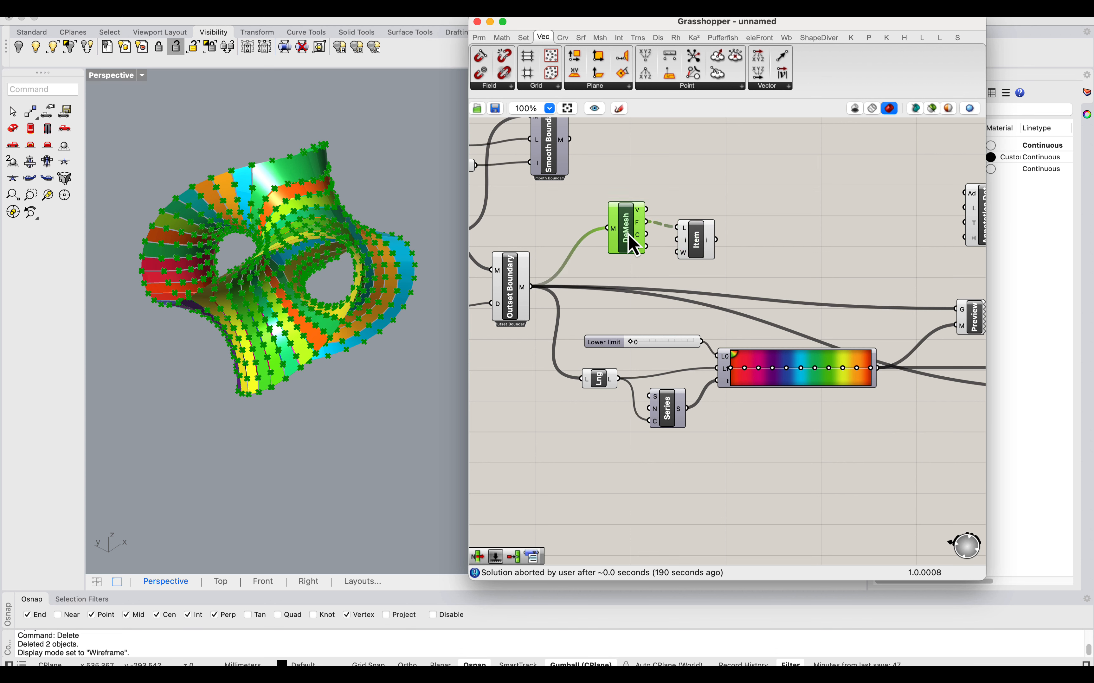
{"action": "right_click", "coordinate": [633, 233]}
{"action": "left_click", "coordinate": [668, 254]}
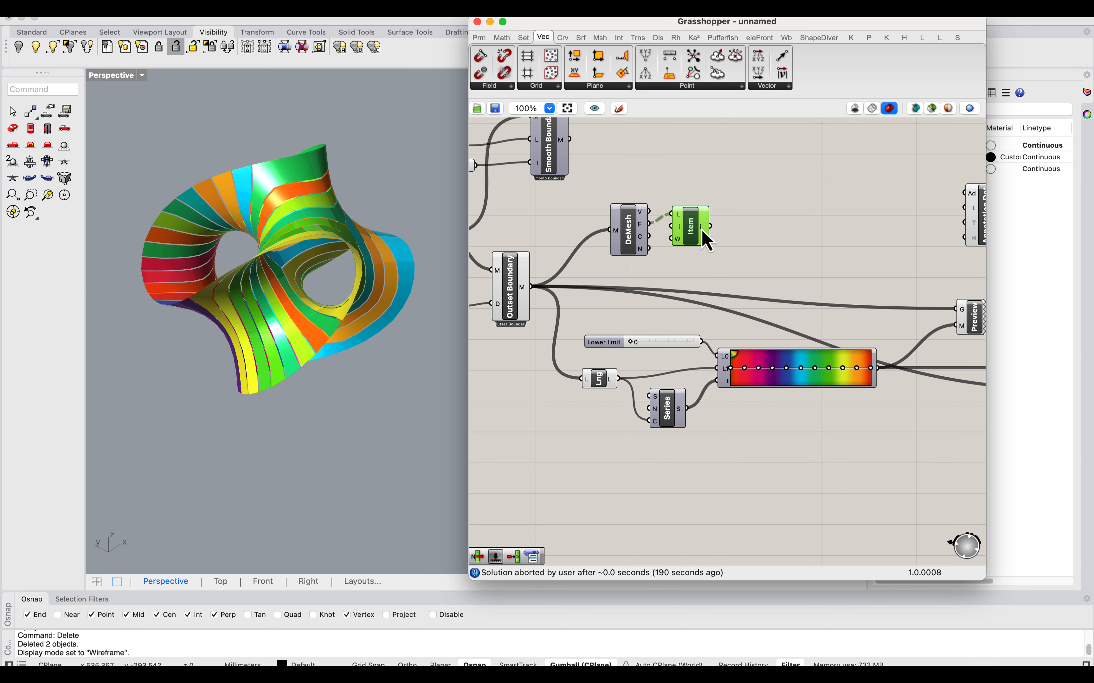
Step: Add an Area component fed by List Item's output, space it away from List Item, and inspect the face data
{"action": "double_click", "coordinate": [766, 220]}
{"action": "type", "text": "area"}
{"action": "left_click", "coordinate": [752, 214]}
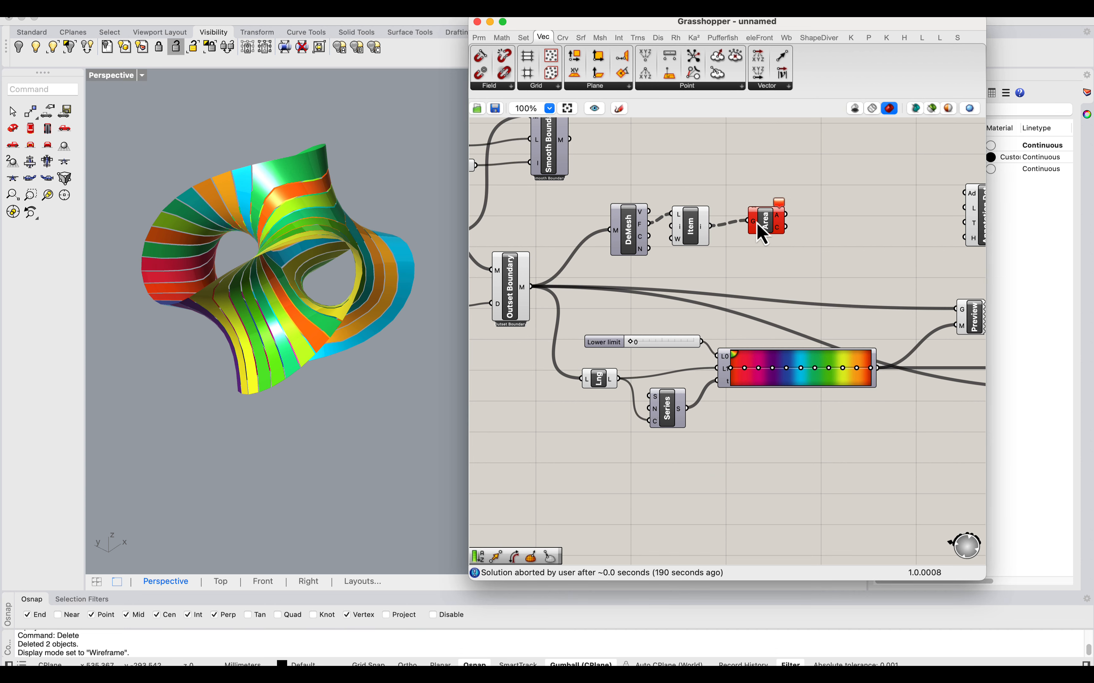
{"action": "right_click_drag", "start_coordinate": [706, 229], "coordinate": [679, 265]}
{"action": "scroll", "coordinate": [655, 267], "scroll_direction": "up", "scroll_amount": 2}
{"action": "mouse_move", "coordinate": [682, 258]}
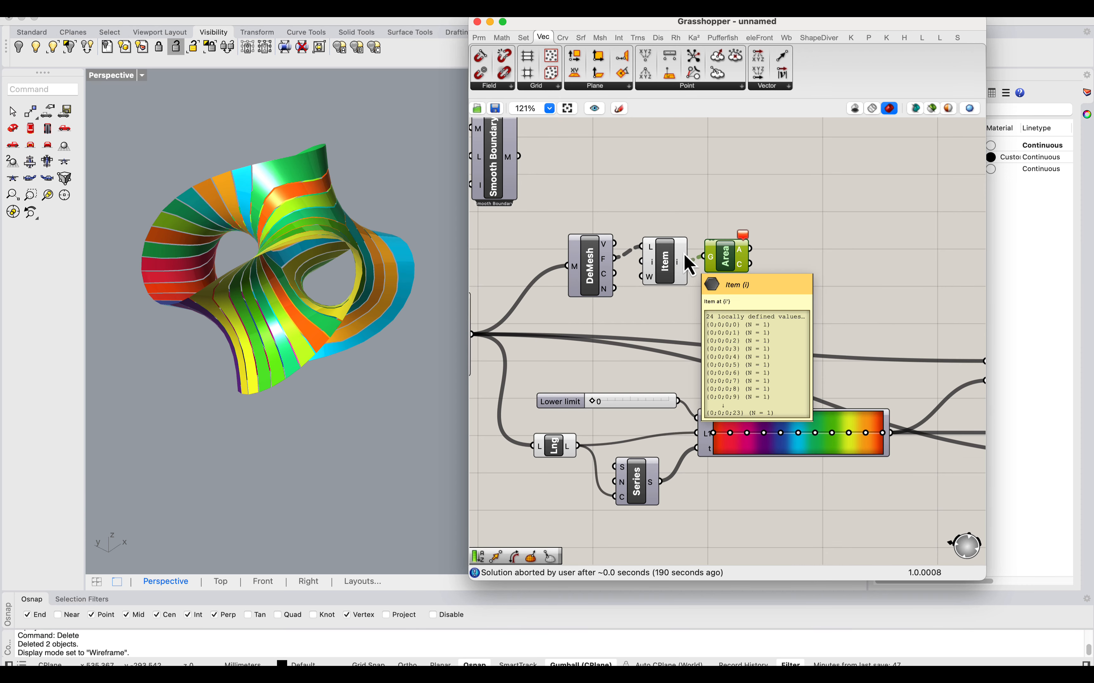
{"action": "double_click", "coordinate": [708, 199]}
{"action": "left_click_drag", "start_coordinate": [727, 259], "coordinate": [824, 250]}
{"action": "left_click_drag", "start_coordinate": [662, 260], "coordinate": [661, 266]}
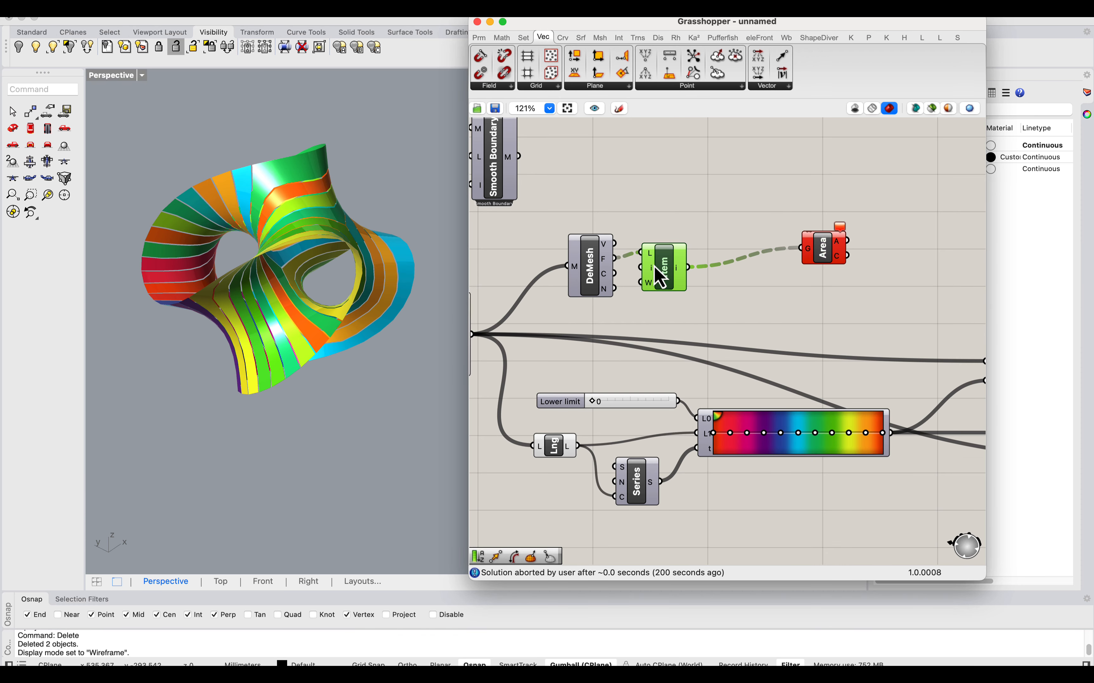
{"action": "mouse_move", "coordinate": [611, 265]}
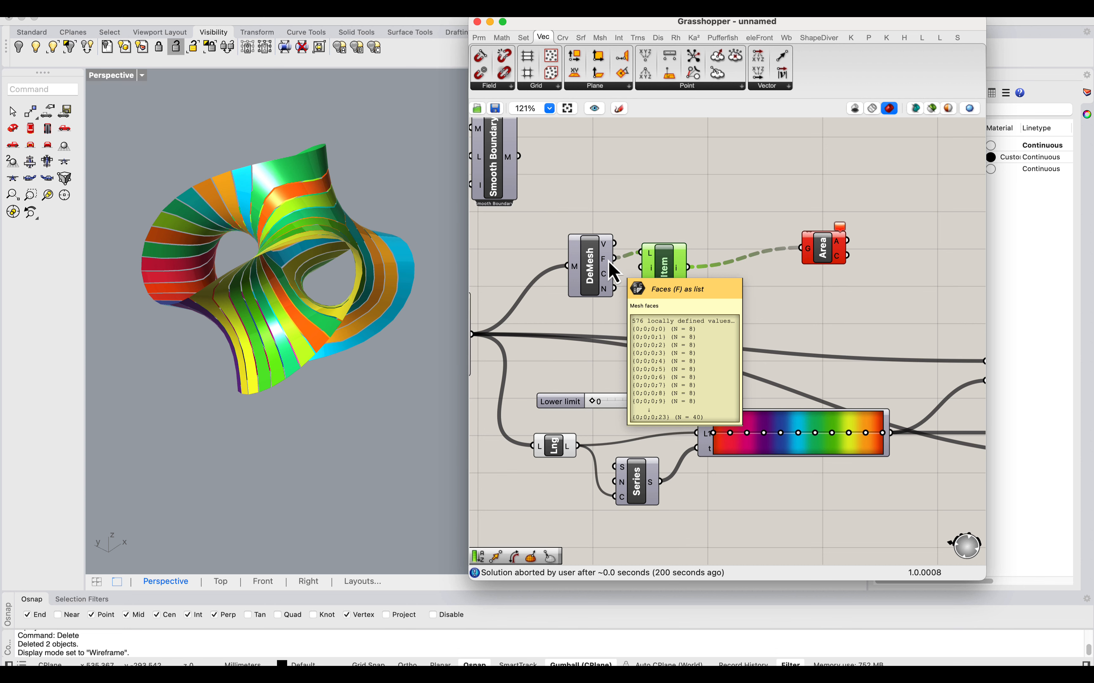
{"action": "left_click", "coordinate": [638, 226]}
Step: Add a Panel above the components and connect List Item's output to read the selected faces' vertex indices
{"action": "double_click", "coordinate": [724, 207]}
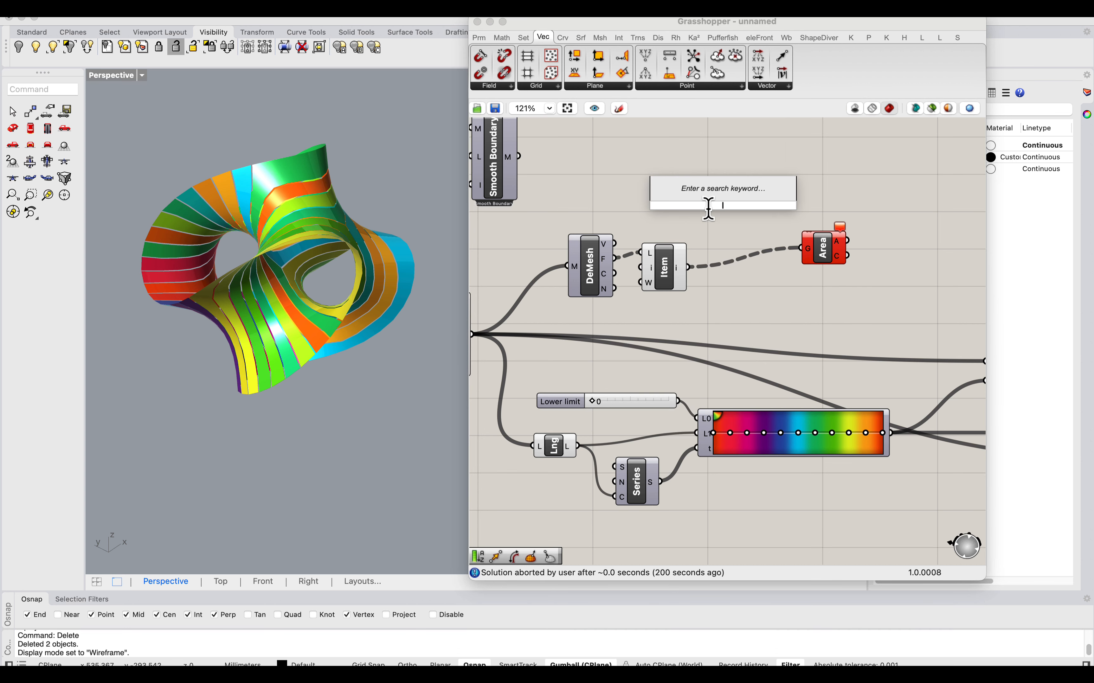
{"action": "type", "text": "panel"}
{"action": "left_click", "coordinate": [688, 194]}
{"action": "left_click_drag", "start_coordinate": [688, 267], "coordinate": [663, 206]}
{"action": "right_click_drag", "start_coordinate": [732, 215], "coordinate": [701, 248]}
{"action": "left_click_drag", "start_coordinate": [701, 243], "coordinate": [738, 198]}
{"action": "right_click_drag", "start_coordinate": [706, 222], "coordinate": [691, 255]}
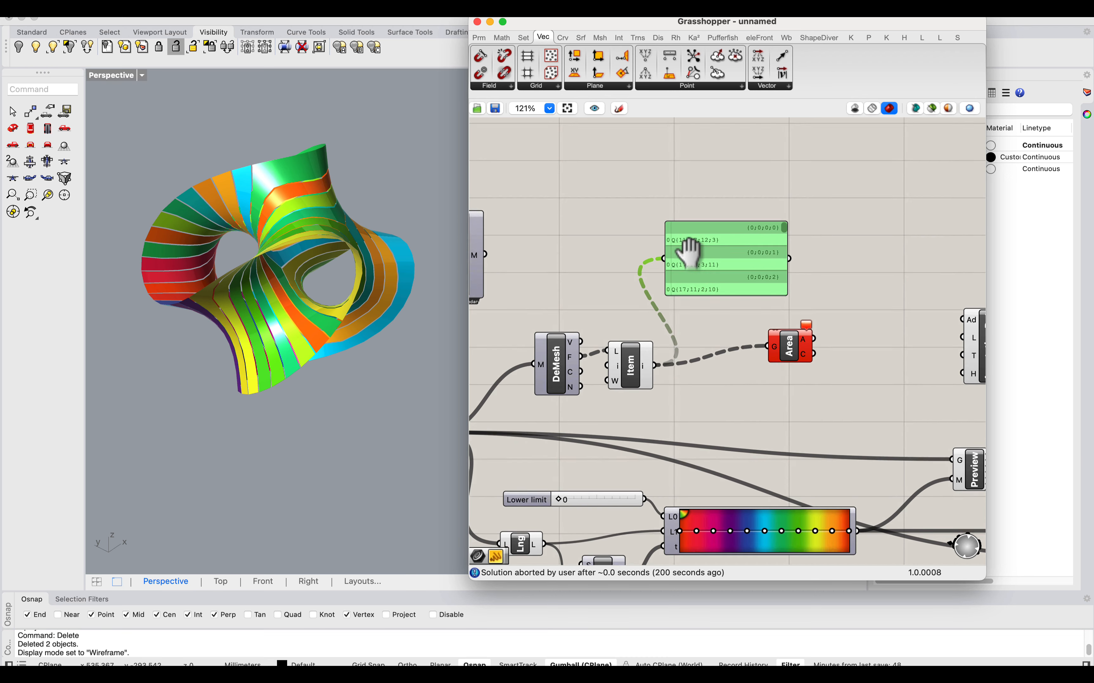
{"action": "left_click_drag", "start_coordinate": [692, 255], "coordinate": [716, 227]}
{"action": "double_click", "coordinate": [697, 299]}
{"action": "type", "text": "construct mesh"}
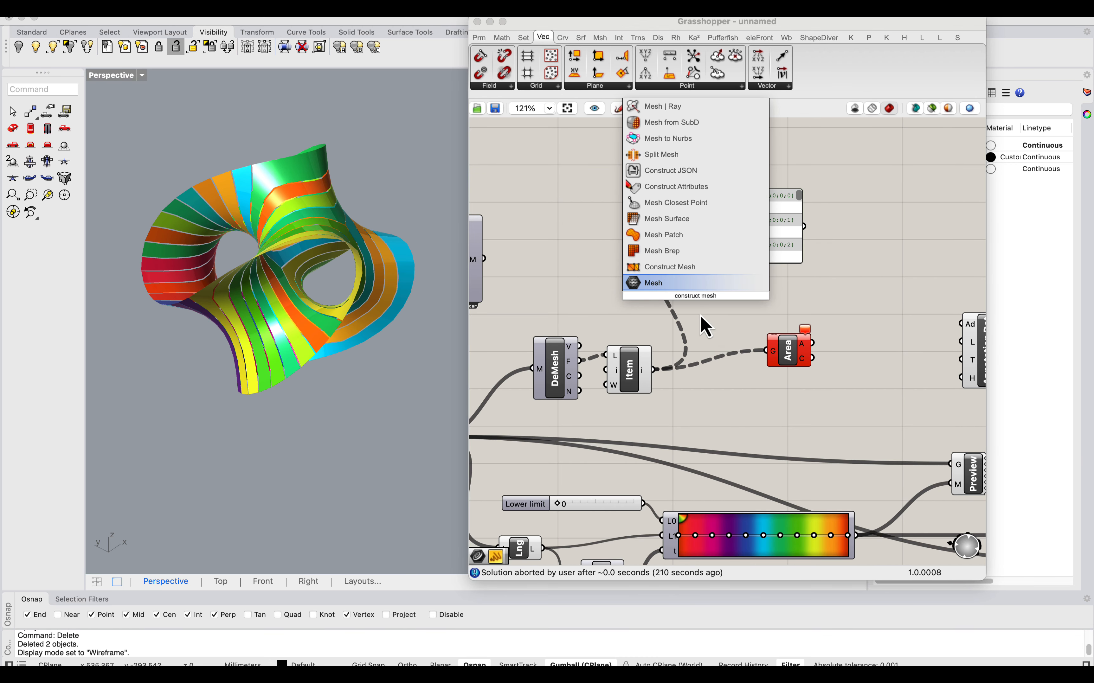
{"action": "left_click", "coordinate": [666, 271]}
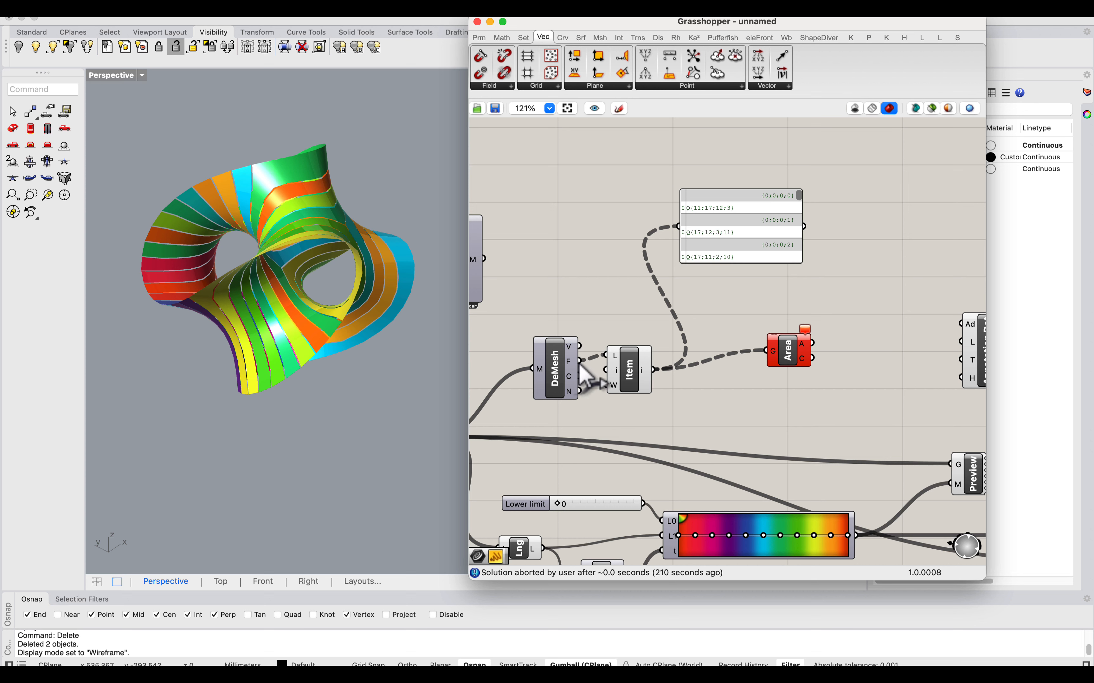
Step: Add a Deconstruct Face component fed by List Item's output, place it after List Item, and move the Area component aside
{"action": "mouse_move", "coordinate": [577, 373]}
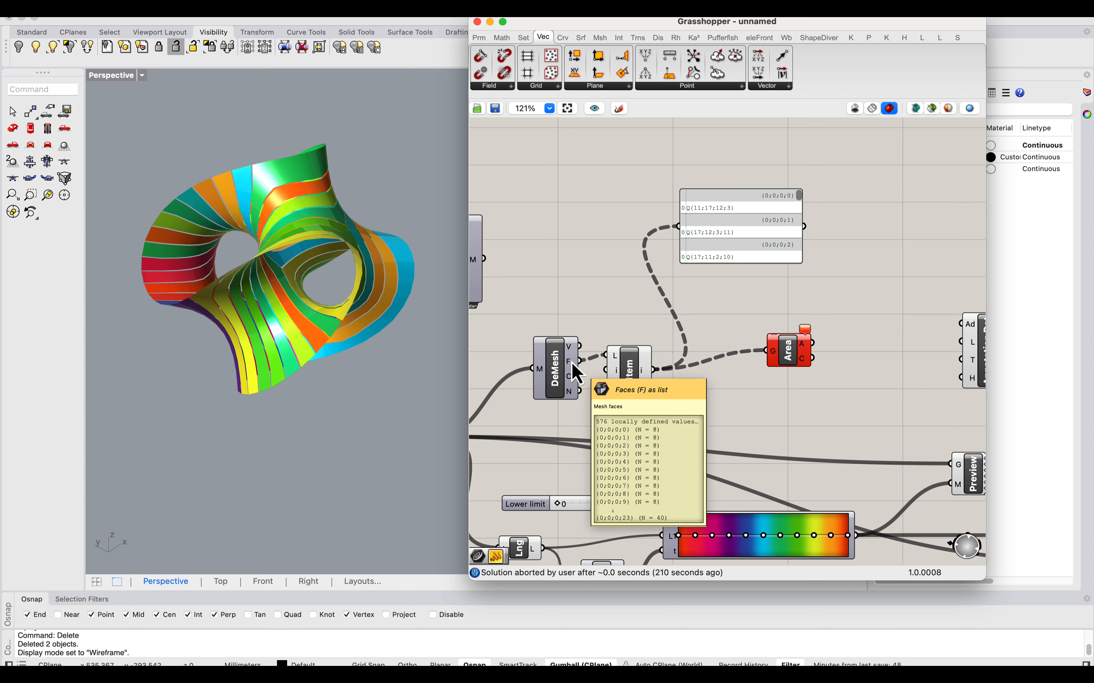
{"action": "double_click", "coordinate": [598, 270]}
{"action": "type", "text": "deco"}
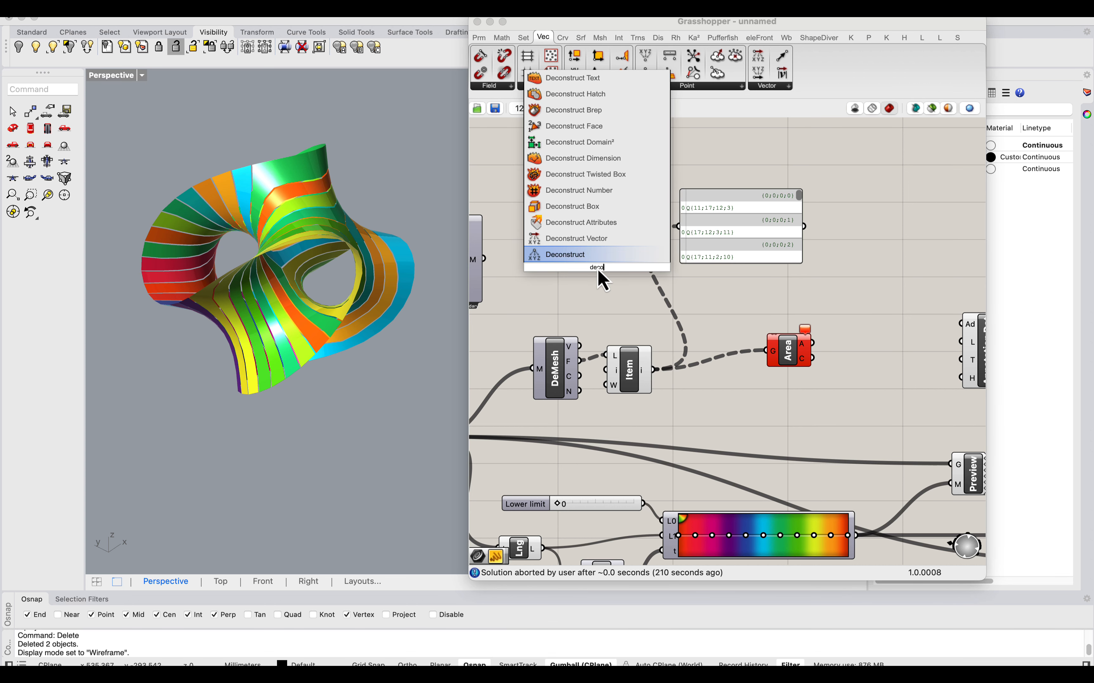
{"action": "type", "text": "nstruct face"}
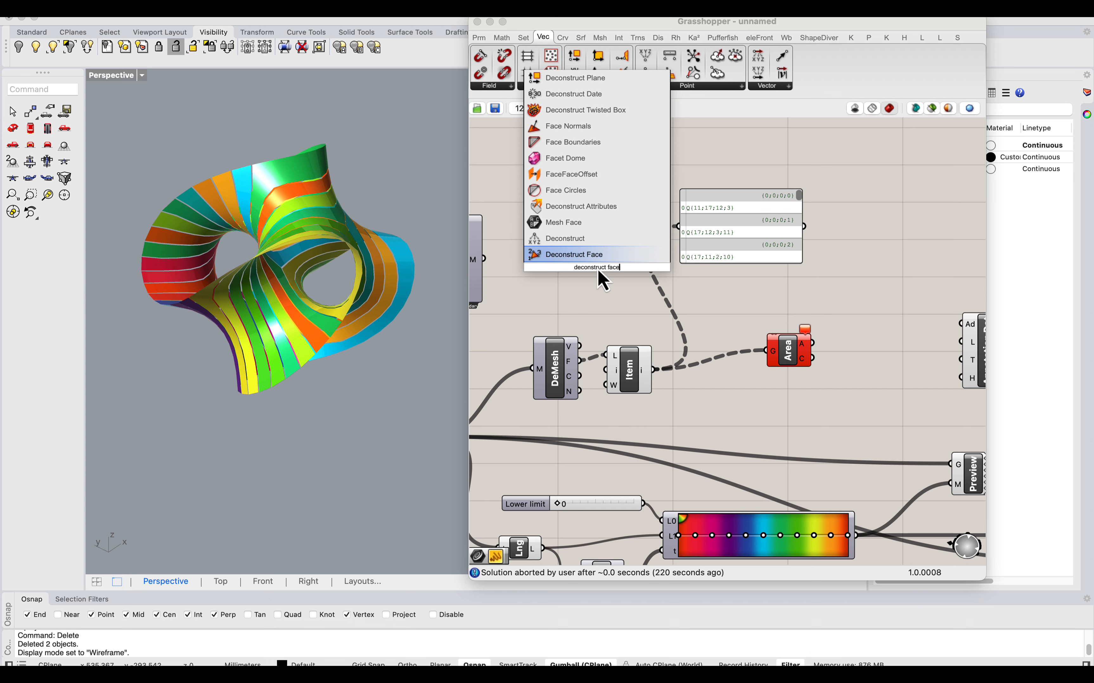
{"action": "left_click", "coordinate": [595, 258]}
{"action": "left_click_drag", "start_coordinate": [654, 370], "coordinate": [576, 267]}
{"action": "left_click_drag", "start_coordinate": [599, 271], "coordinate": [709, 357]}
{"action": "left_click_drag", "start_coordinate": [788, 350], "coordinate": [866, 288]}
{"action": "right_click_drag", "start_coordinate": [787, 349], "coordinate": [761, 356]}
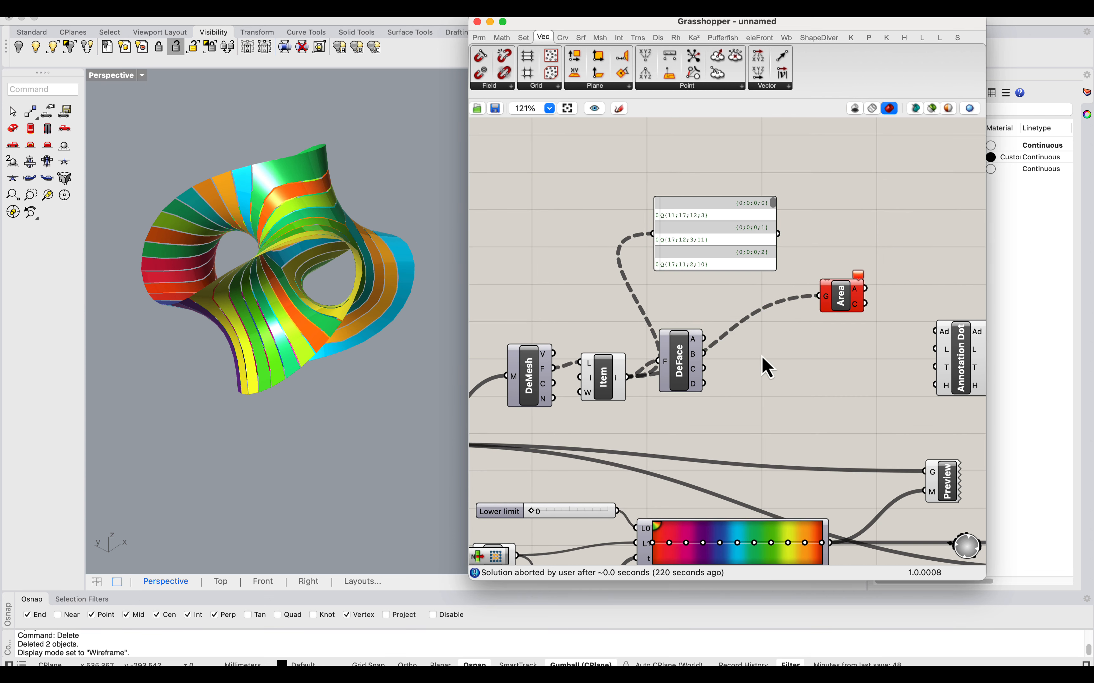
Step: Add a second List Item that picks from Deconstruct Mesh's vertices using Deconstruct Face's A output as index
{"action": "double_click", "coordinate": [761, 356]}
{"action": "type", "text": "list item"}
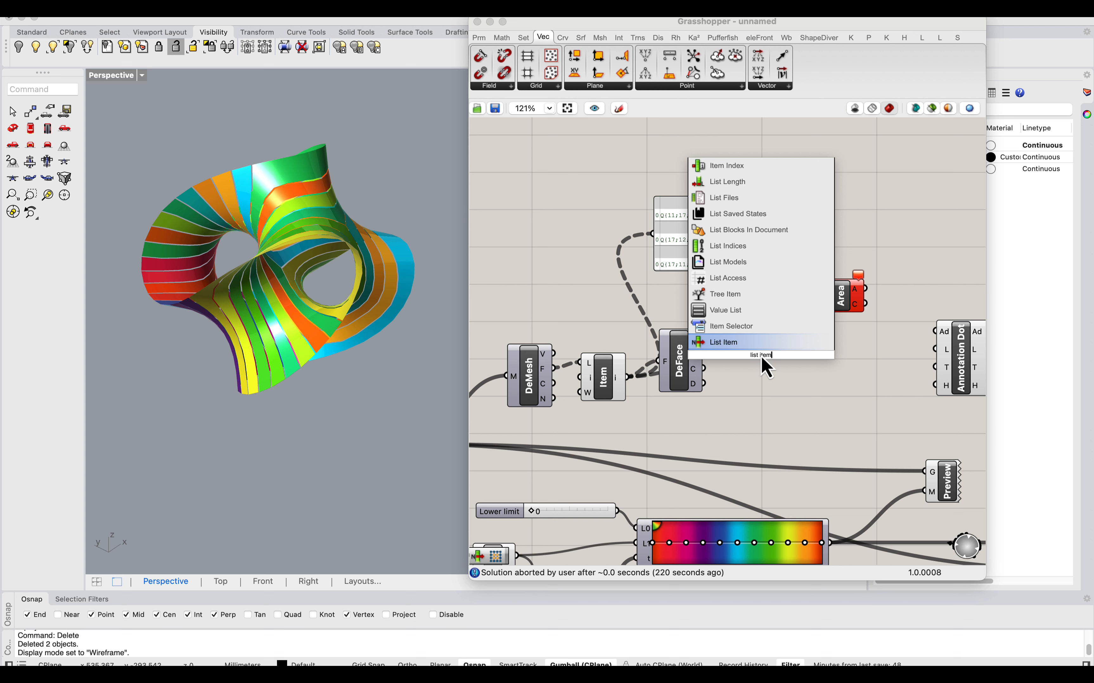
{"action": "key", "text": "Return"}
{"action": "left_click_drag", "start_coordinate": [532, 392], "coordinate": [529, 371]}
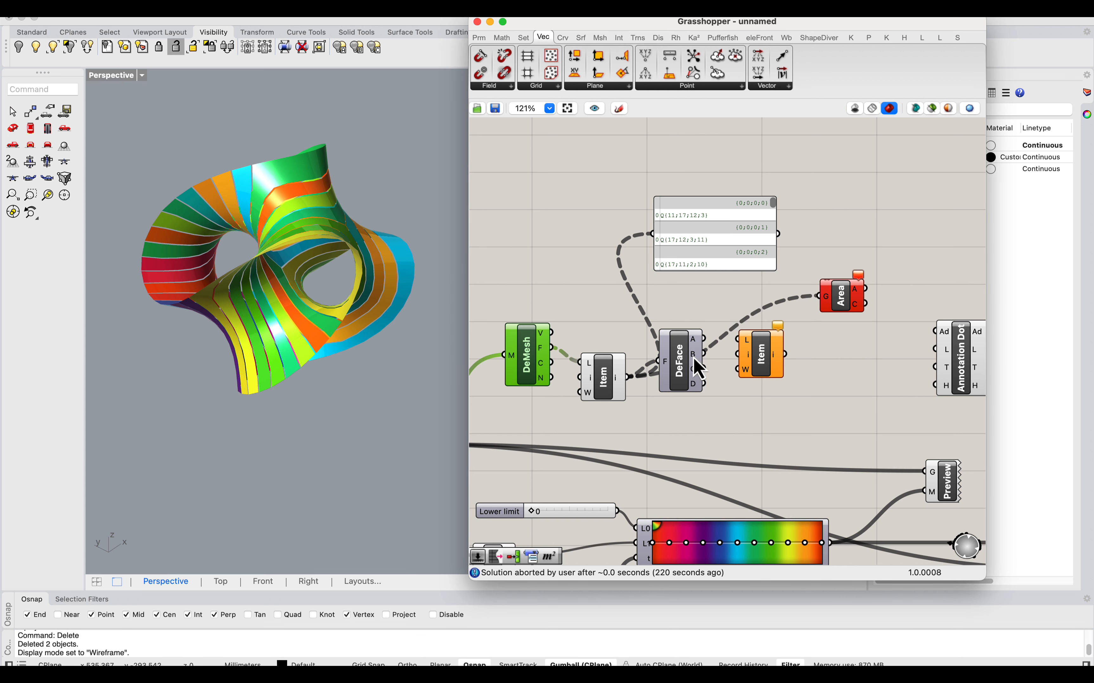
{"action": "left_click_drag", "start_coordinate": [693, 358], "coordinate": [684, 375]}
{"action": "left_click_drag", "start_coordinate": [551, 333], "coordinate": [763, 347]}
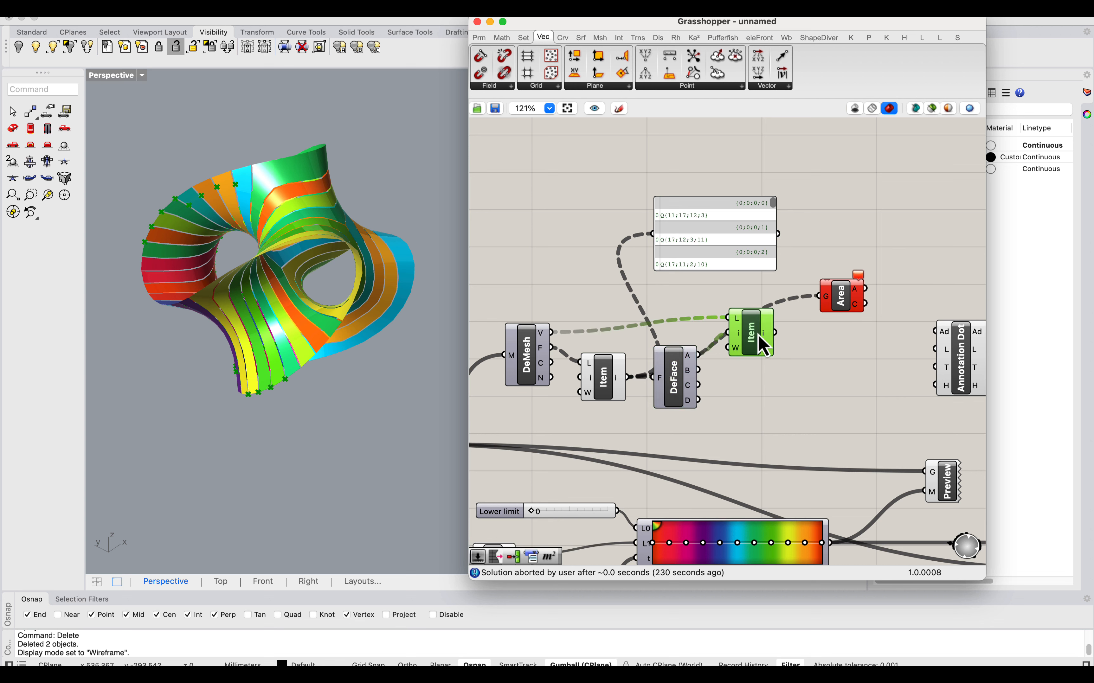
{"action": "scroll", "coordinate": [188, 175], "scroll_direction": "up", "scroll_amount": 5}
{"action": "scroll", "coordinate": [257, 227], "scroll_direction": "down", "scroll_amount": 5}
{"action": "right_click_drag", "start_coordinate": [272, 260], "coordinate": [247, 240]}
{"action": "scroll", "coordinate": [208, 218], "scroll_direction": "up", "scroll_amount": 6}
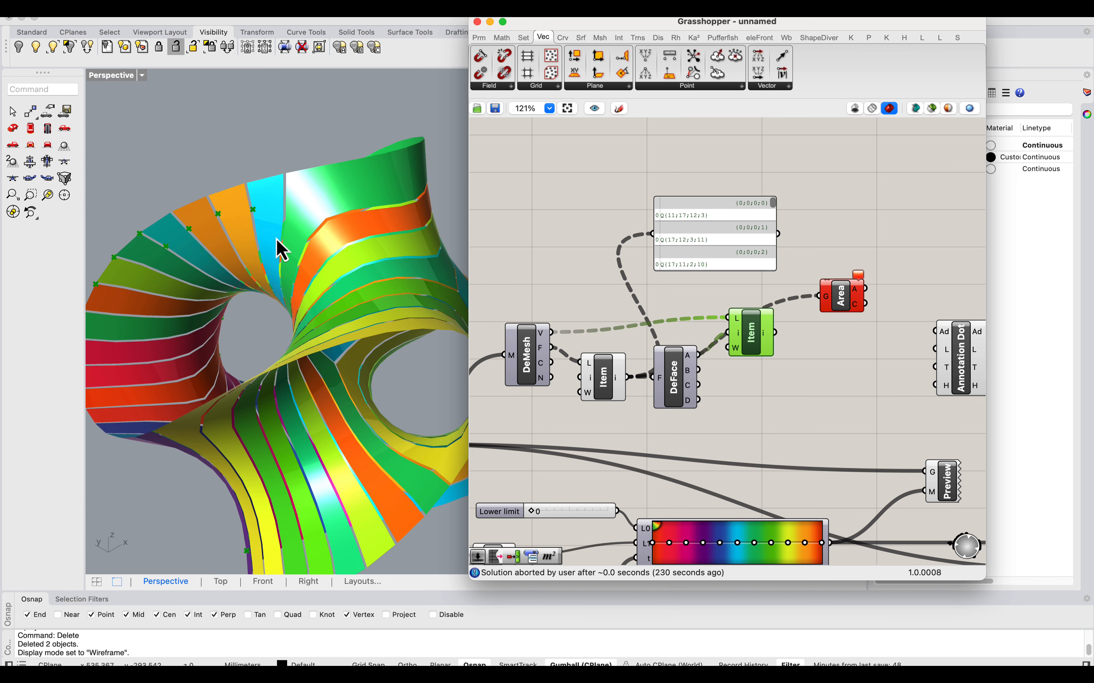
Step: Duplicate the vertex List Item below the first, try face corners C and D, and set its index input to corner B
{"action": "left_click_drag", "start_coordinate": [753, 346], "coordinate": [779, 377]}
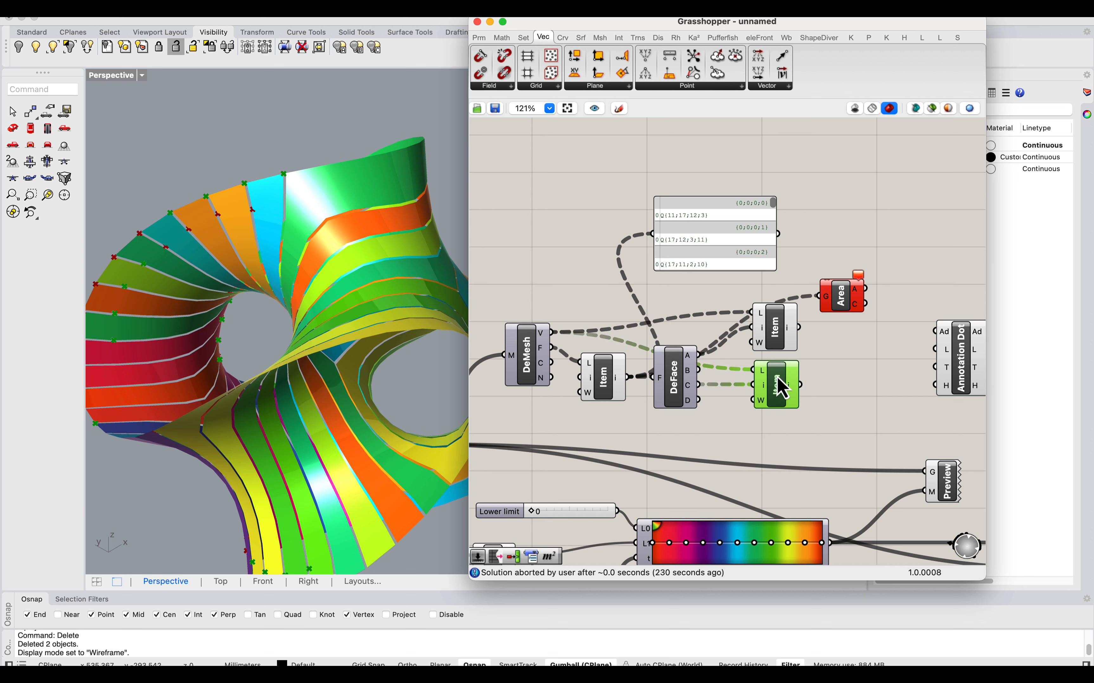
{"action": "left_click_drag", "start_coordinate": [699, 400], "coordinate": [779, 396]}
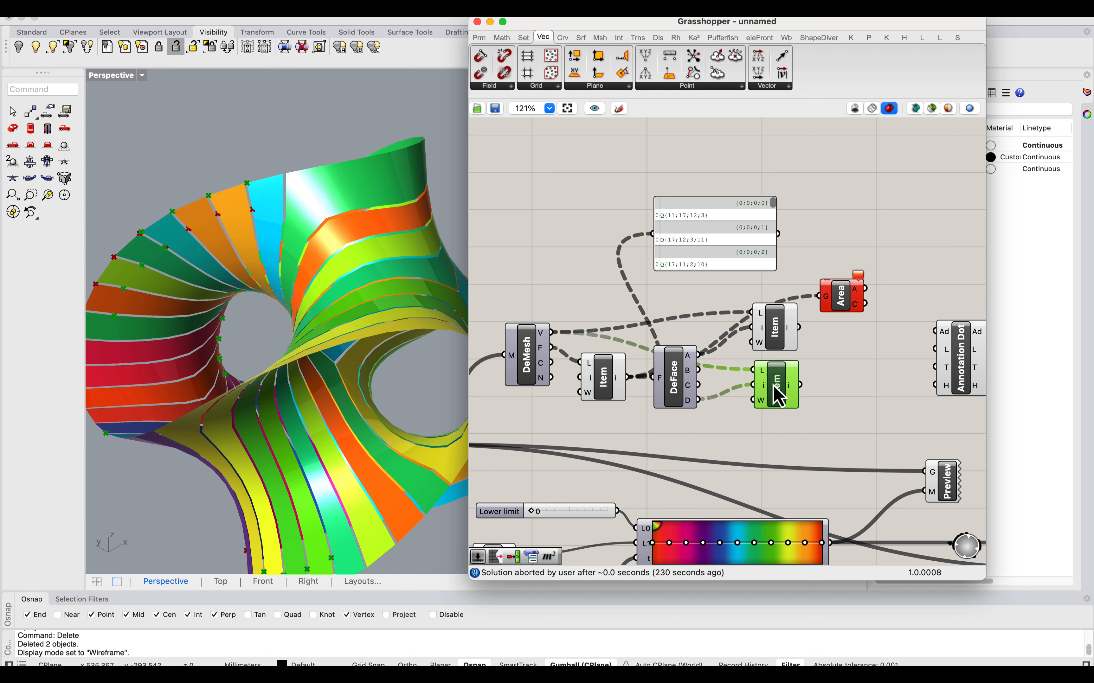
{"action": "left_click_drag", "start_coordinate": [699, 370], "coordinate": [781, 374]}
Step: Add a Line component between the points of the two vertex List Items and check the lines on the strips
{"action": "double_click", "coordinate": [845, 348]}
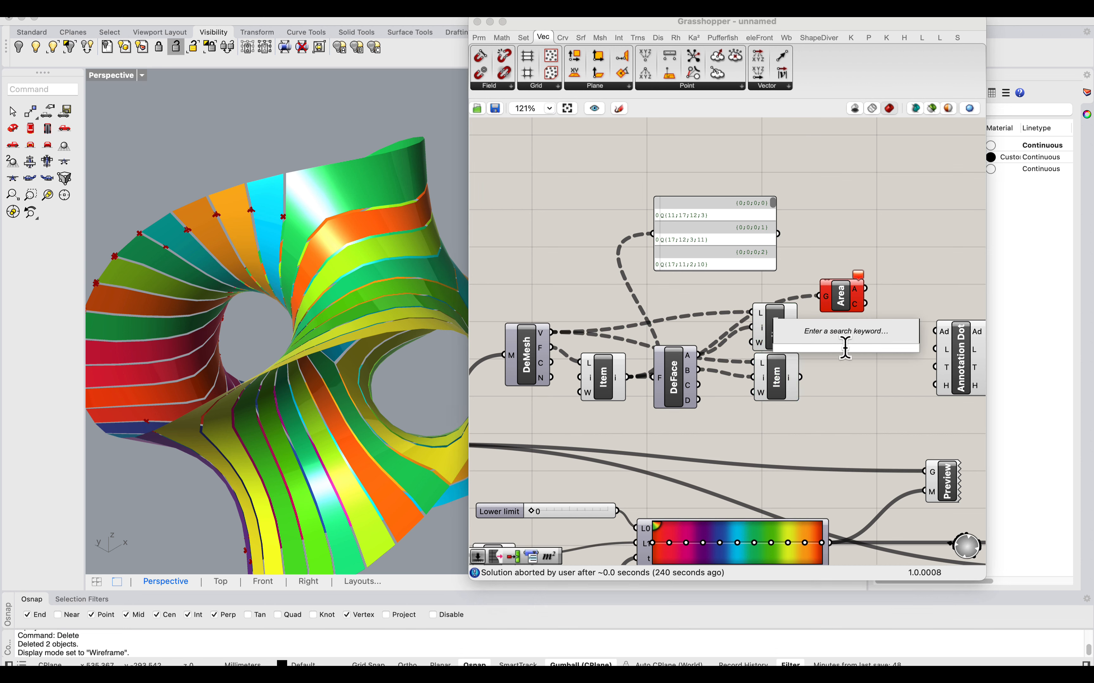
{"action": "type", "text": "line"}
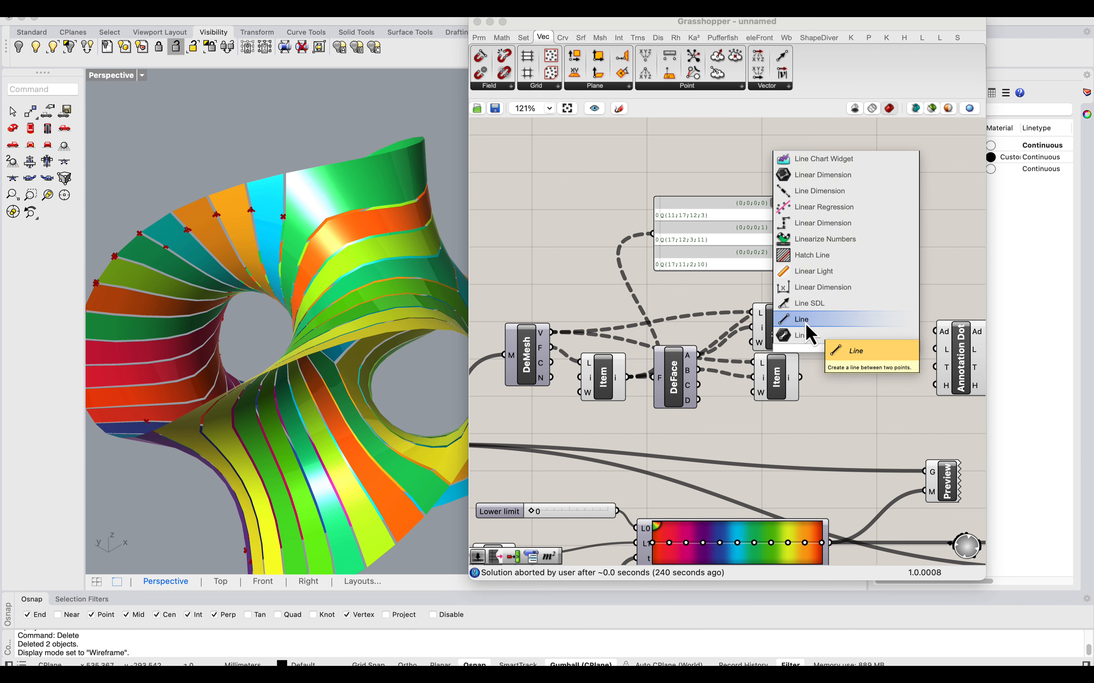
{"action": "left_click", "coordinate": [805, 322]}
{"action": "left_click_drag", "start_coordinate": [817, 367], "coordinate": [825, 355]}
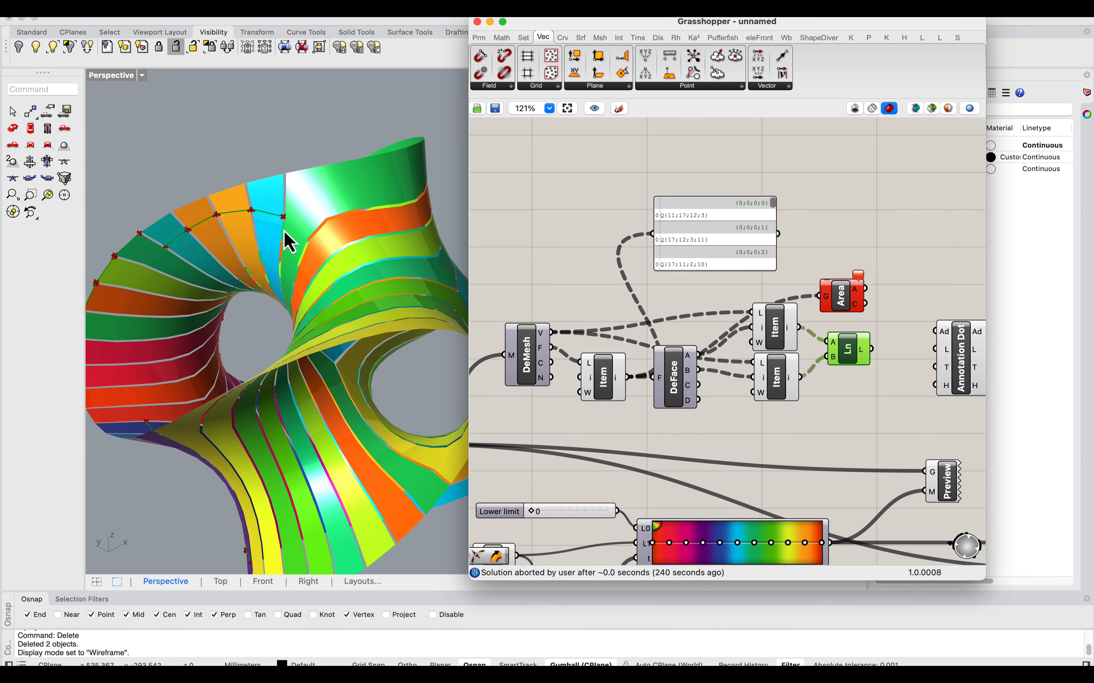
{"action": "scroll", "coordinate": [289, 242], "scroll_direction": "down", "scroll_amount": 5}
{"action": "scroll", "coordinate": [228, 252], "scroll_direction": "up", "scroll_amount": 5}
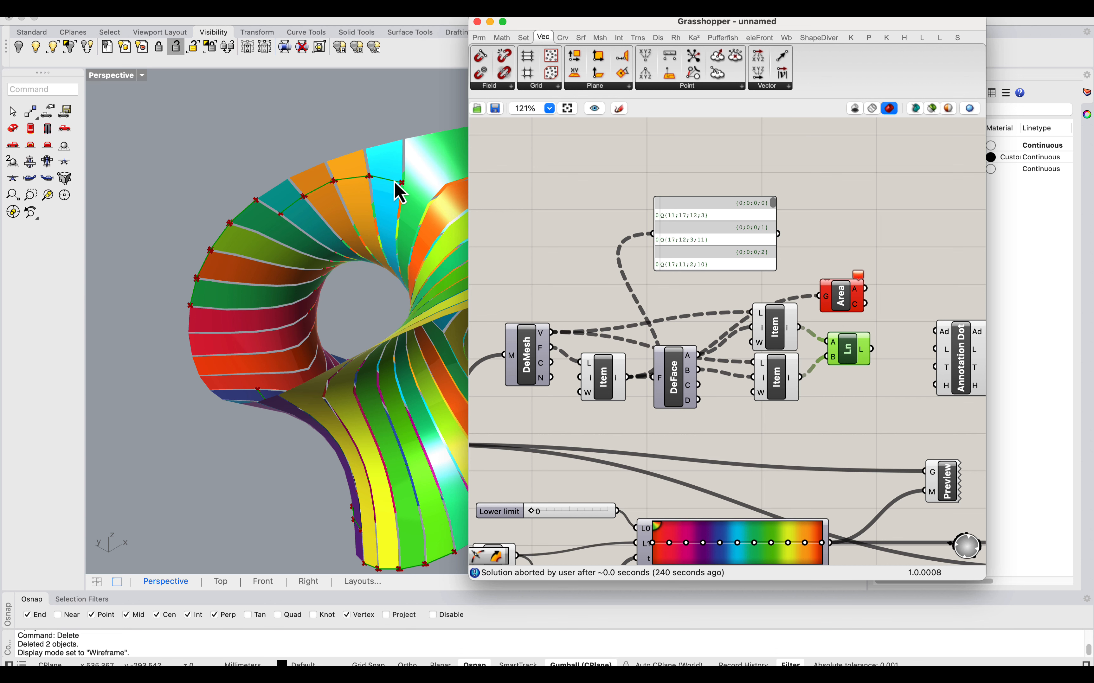
{"action": "scroll", "coordinate": [288, 204], "scroll_direction": "up", "scroll_amount": 5}
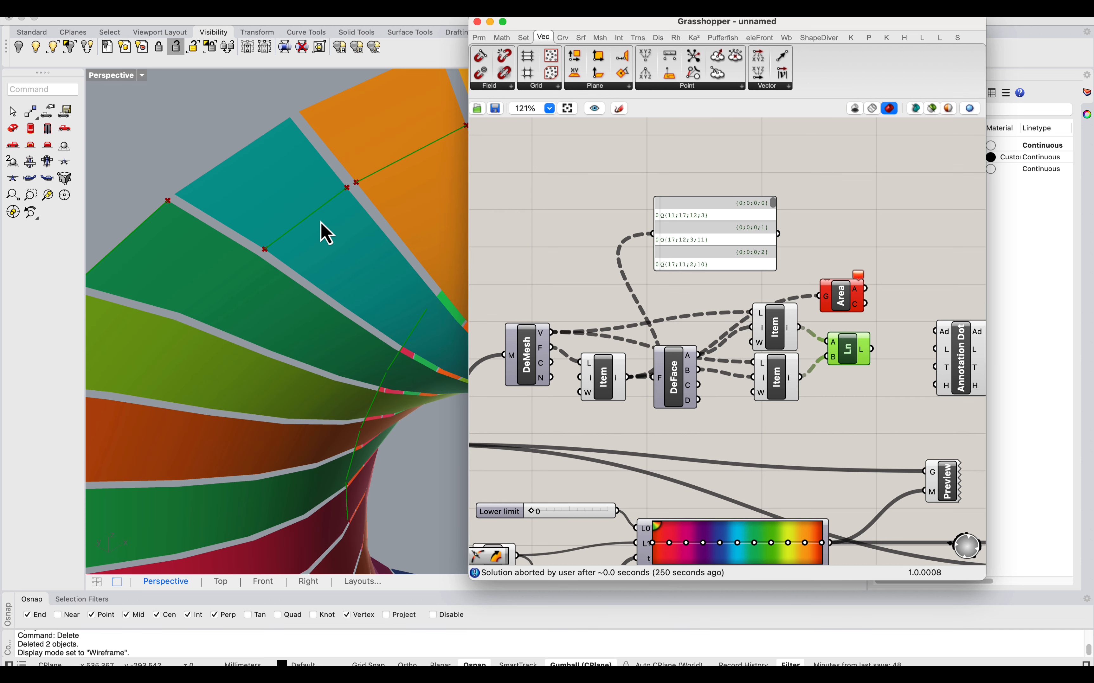
{"action": "scroll", "coordinate": [298, 234], "scroll_direction": "down", "scroll_amount": 5}
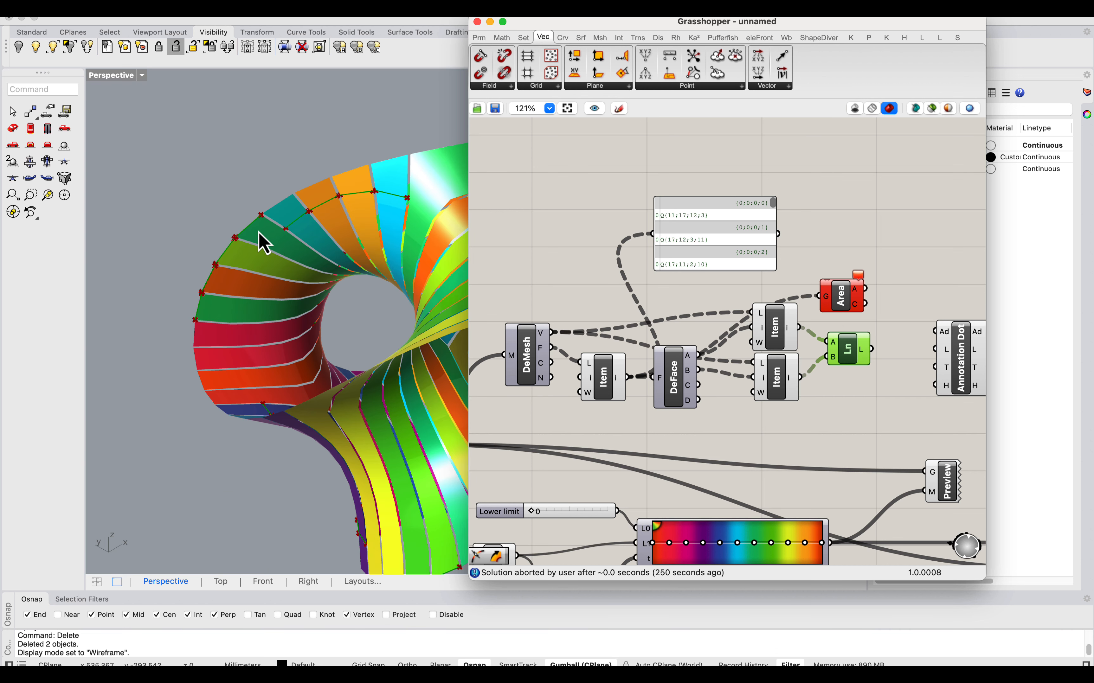
{"action": "scroll", "coordinate": [210, 359], "scroll_direction": "down", "scroll_amount": 5}
{"action": "scroll", "coordinate": [291, 329], "scroll_direction": "up", "scroll_amount": 5}
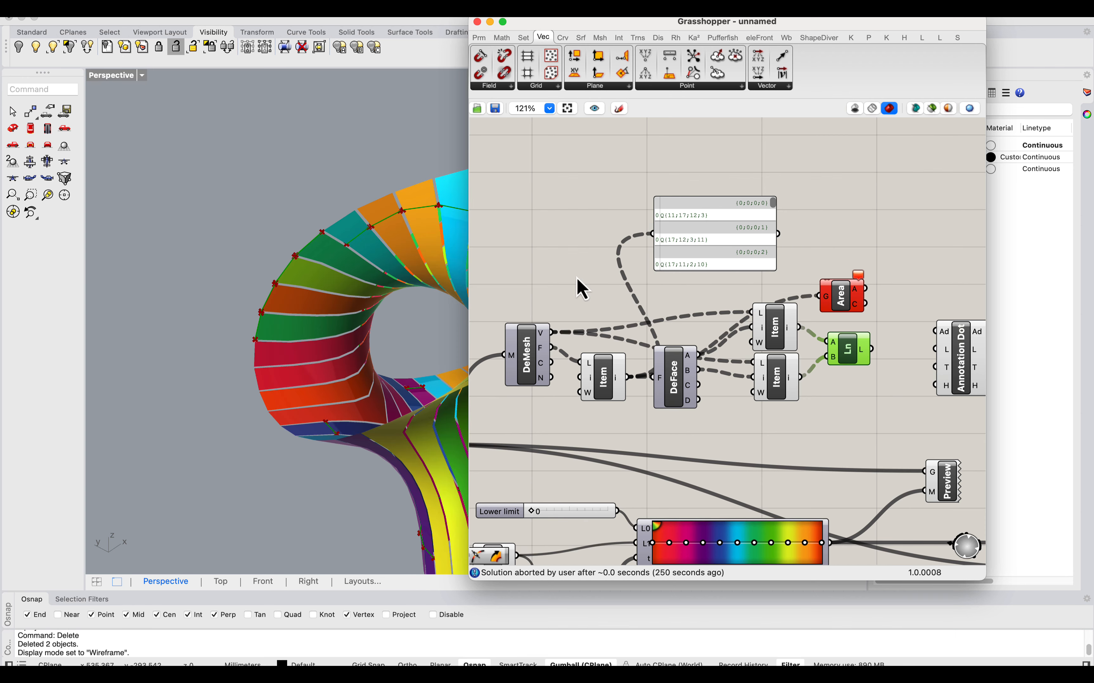
Step: Delete the Area component and add a Point On Curve component at 0.500 fed by the Line component's output
{"action": "scroll", "coordinate": [582, 289], "scroll_direction": "right", "scroll_amount": 5}
{"action": "left_click_drag", "start_coordinate": [703, 293], "coordinate": [732, 235]}
{"action": "key", "text": "Delete"}
{"action": "double_click", "coordinate": [783, 256]}
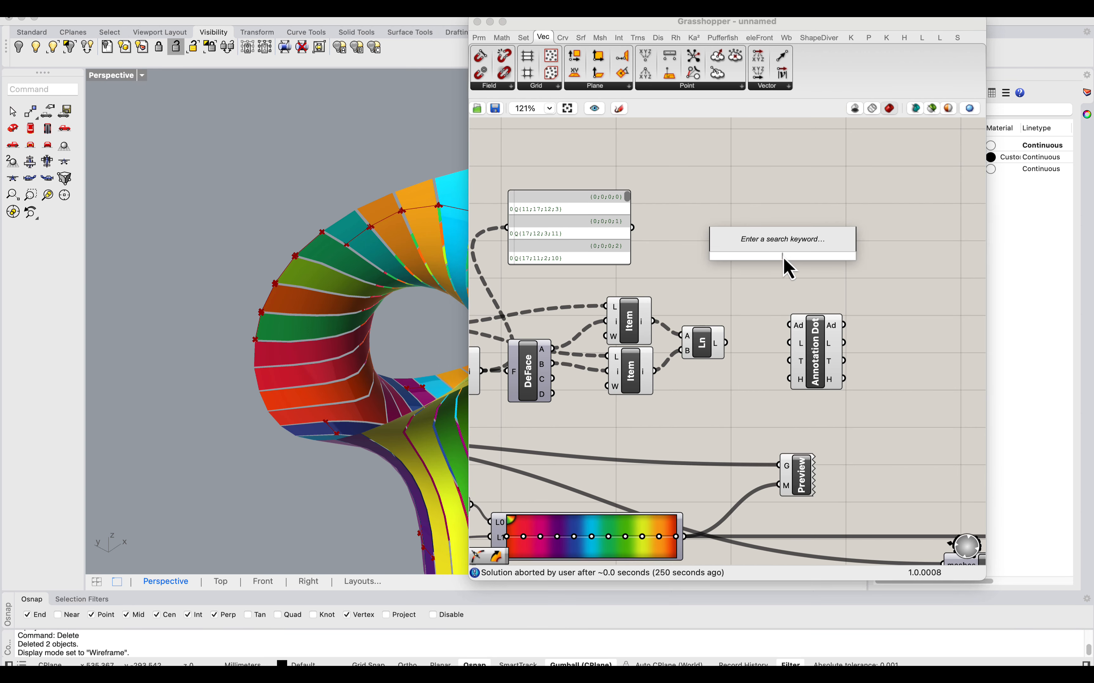
{"action": "type", "text": "point on curve"}
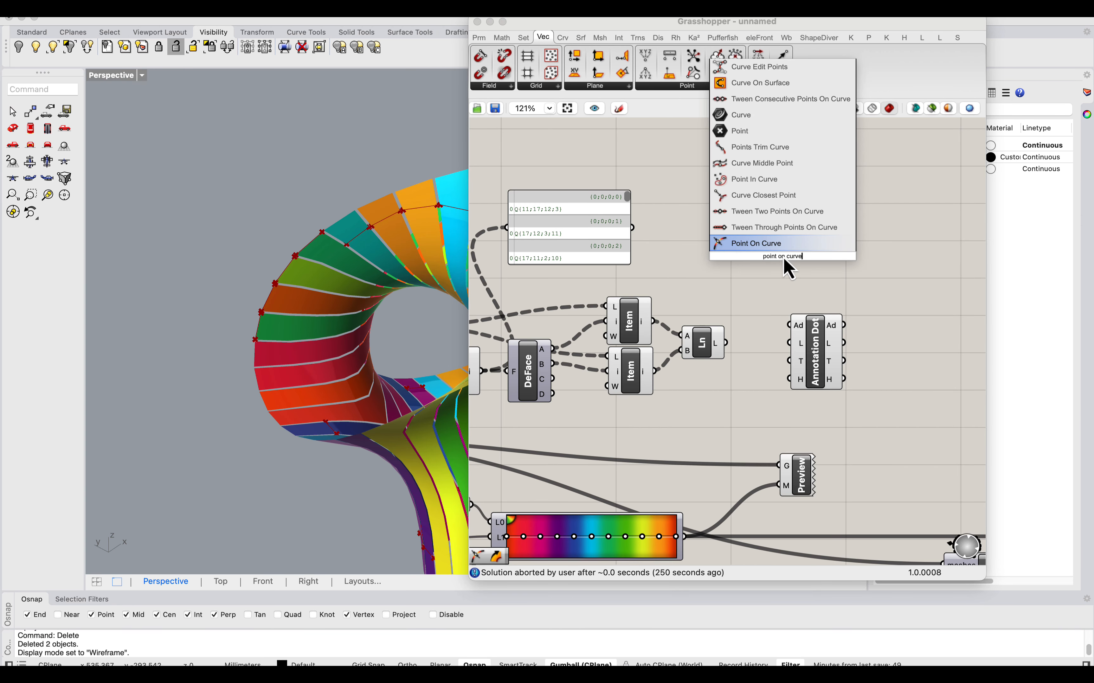
{"action": "left_click", "coordinate": [786, 247]}
{"action": "left_click_drag", "start_coordinate": [726, 343], "coordinate": [744, 260]}
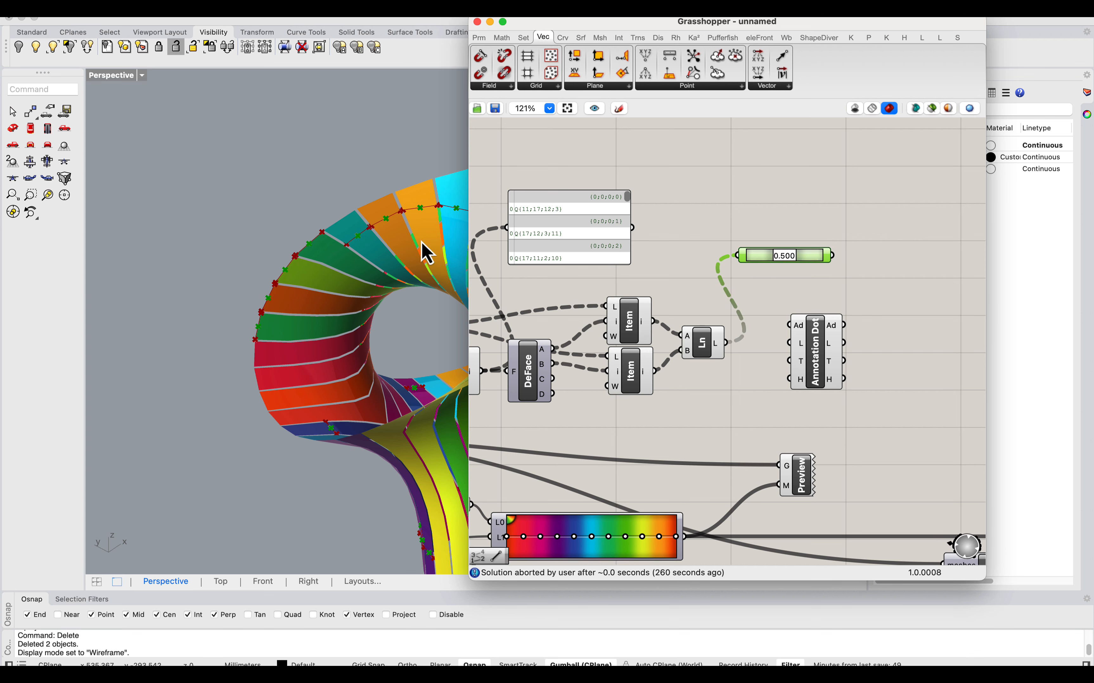
Step: Connect Point On Curve's output to Annotation Dot's L input, with Annotation Dot placed beyond it
{"action": "scroll", "coordinate": [220, 211], "scroll_direction": "down", "scroll_amount": 10}
{"action": "scroll", "coordinate": [266, 233], "scroll_direction": "up", "scroll_amount": 10}
{"action": "left_click_drag", "start_coordinate": [813, 351], "coordinate": [911, 237]}
{"action": "right_click_drag", "start_coordinate": [841, 260], "coordinate": [763, 258]}
{"action": "left_click_drag", "start_coordinate": [808, 227], "coordinate": [750, 251]}
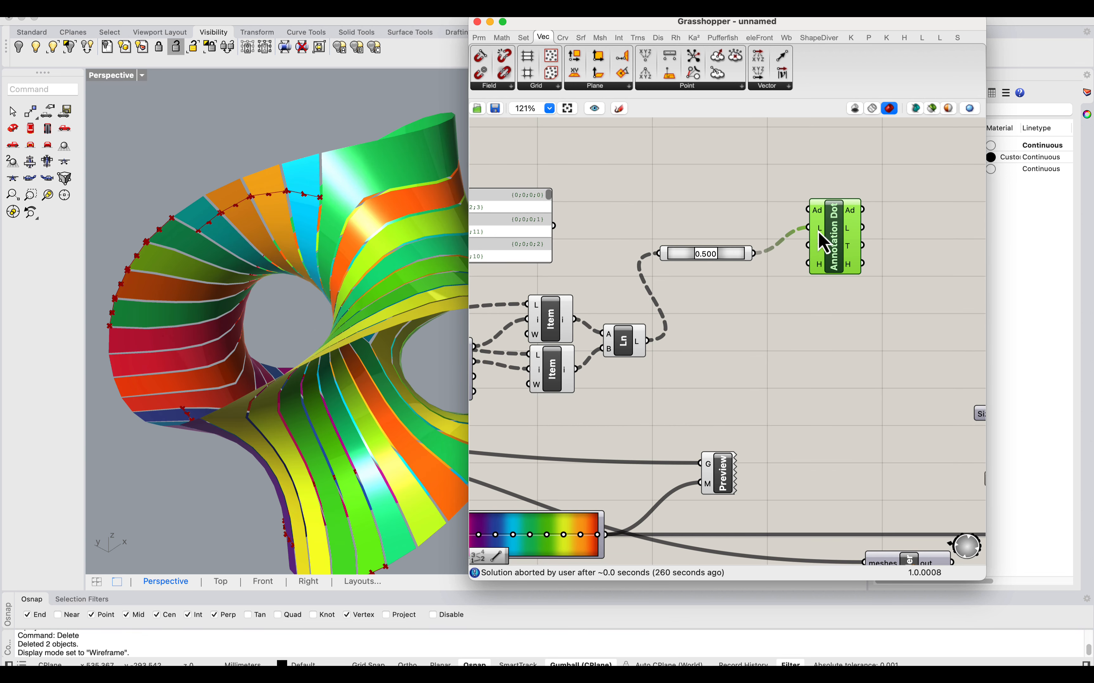
{"action": "left_click_drag", "start_coordinate": [849, 253], "coordinate": [893, 264]}
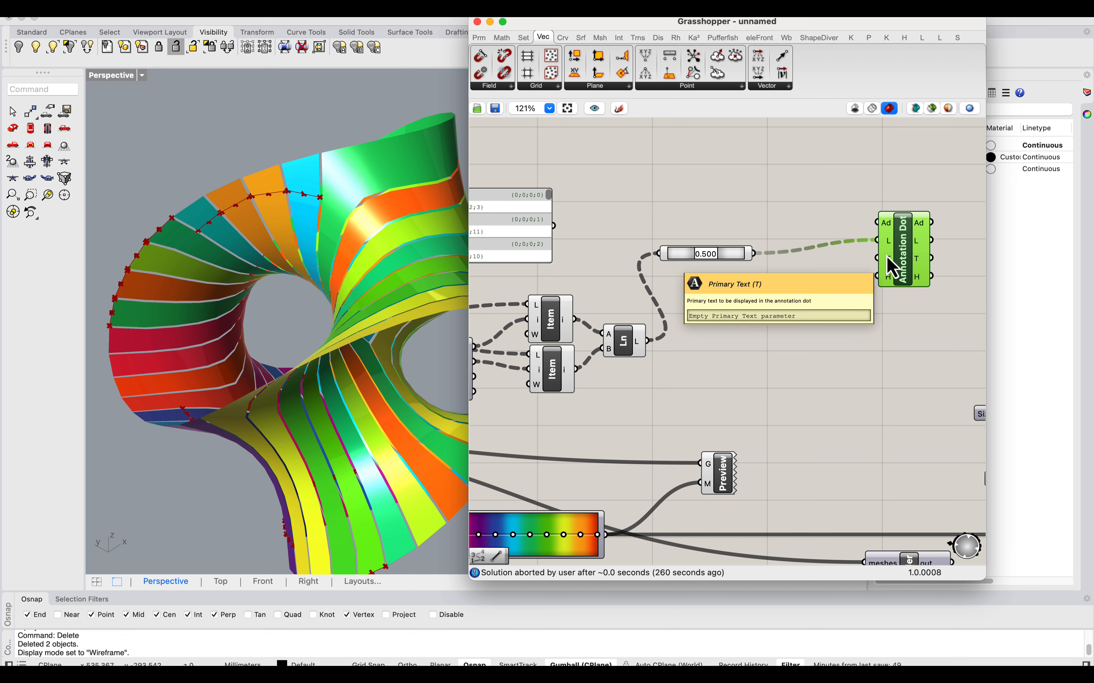
Step: Add a new Series component and place it between Point On Curve and Annotation Dot, checking the gradient's Series for reference
{"action": "double_click", "coordinate": [784, 316]}
{"action": "type", "text": "s"}
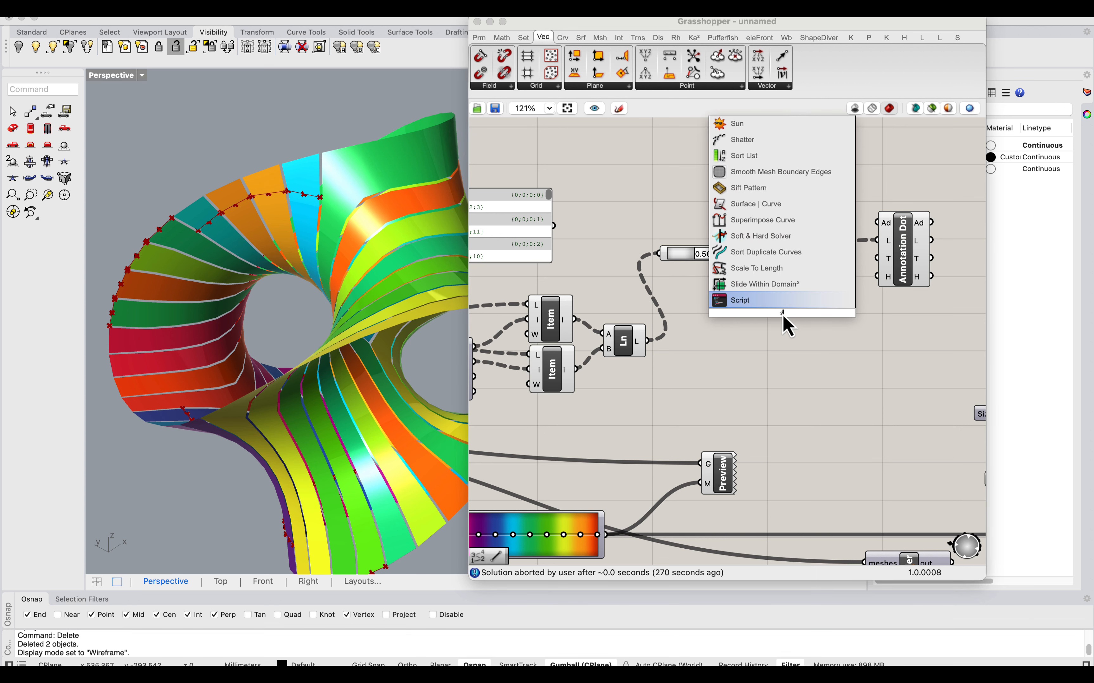
{"action": "type", "text": "eries"}
{"action": "left_click", "coordinate": [758, 300]}
{"action": "scroll", "coordinate": [740, 327], "scroll_direction": "down", "scroll_amount": 2}
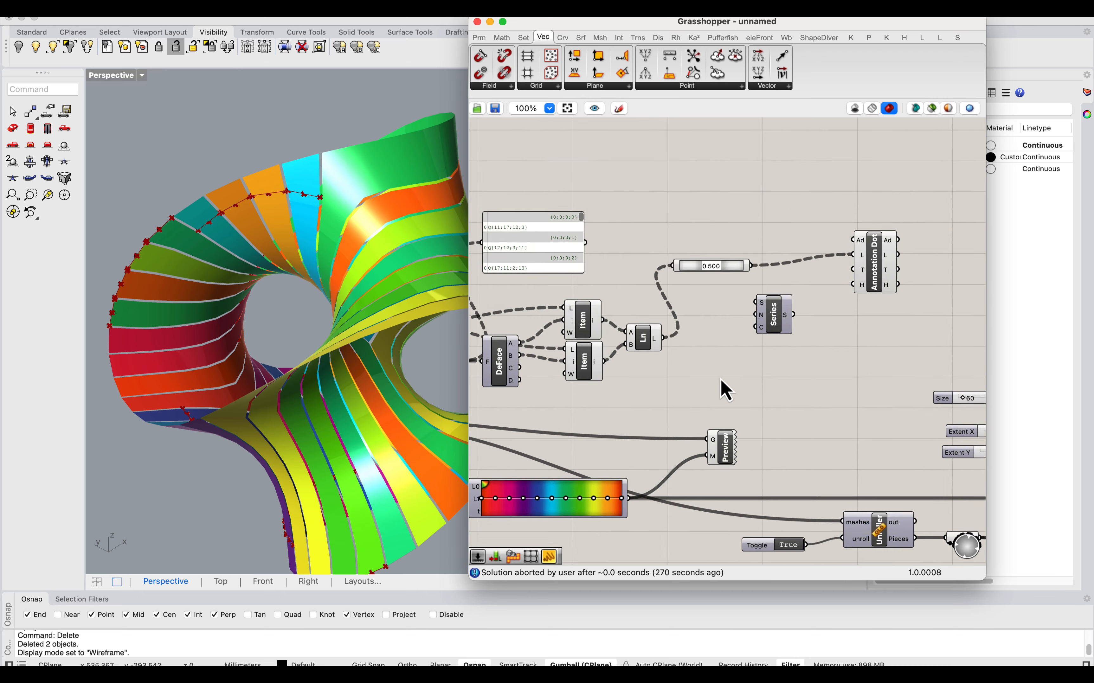
{"action": "right_click_drag", "start_coordinate": [505, 435], "coordinate": [719, 334]}
{"action": "scroll", "coordinate": [639, 380], "scroll_direction": "down", "scroll_amount": 1}
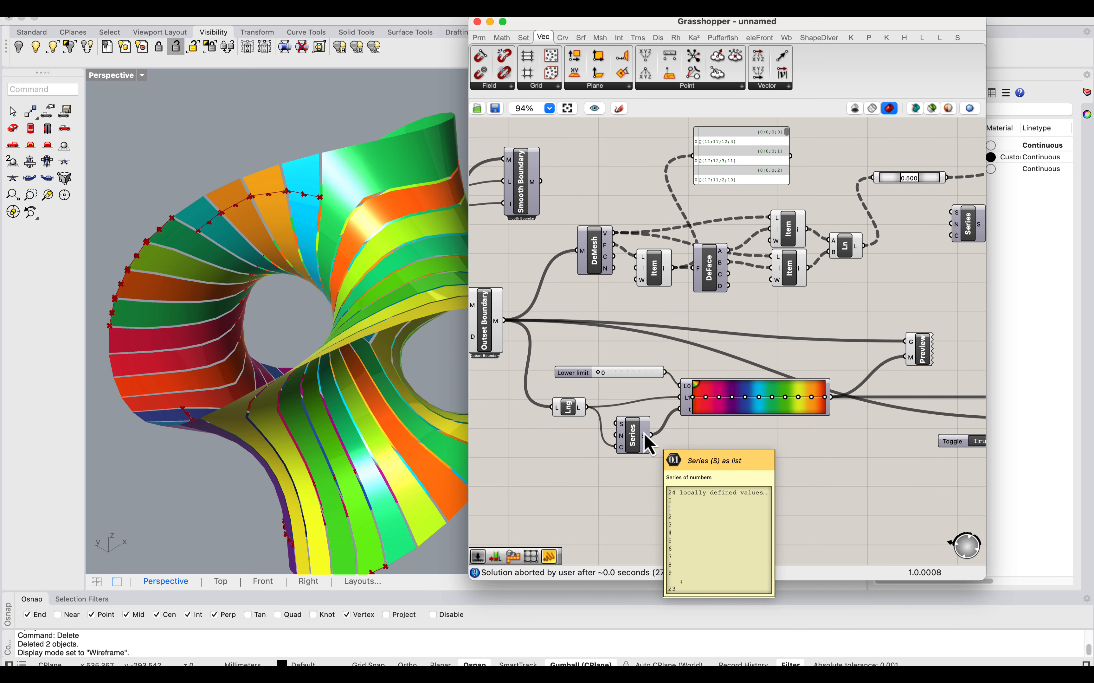
{"action": "right_click_drag", "start_coordinate": [684, 452], "coordinate": [623, 473]}
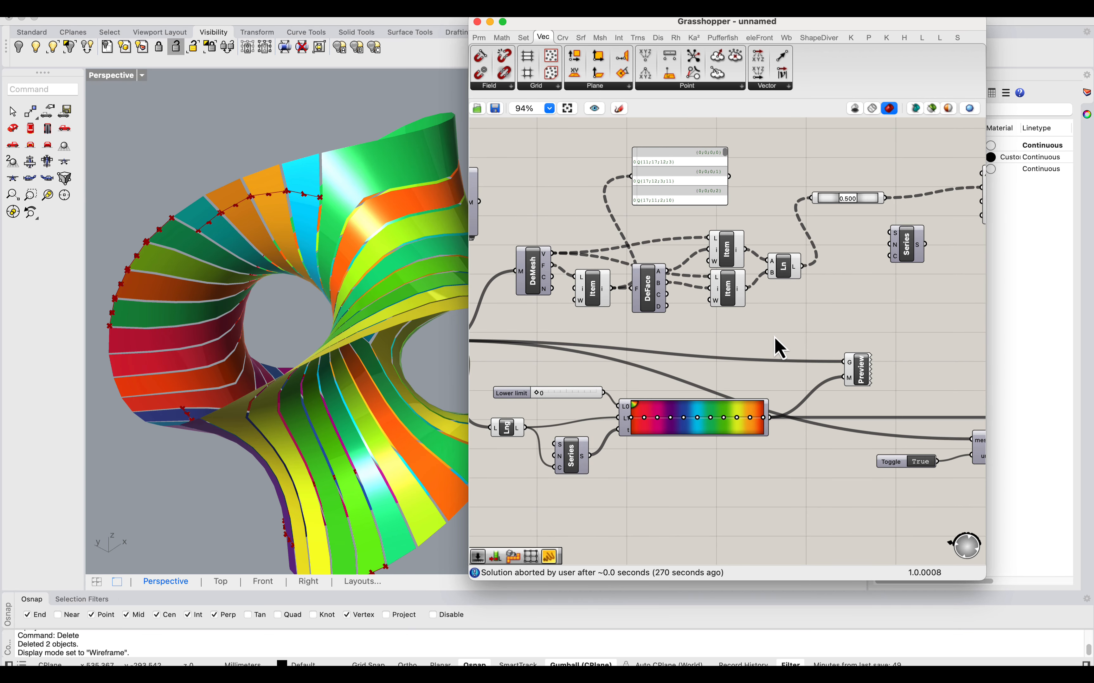
{"action": "left_click_drag", "start_coordinate": [912, 239], "coordinate": [920, 260]}
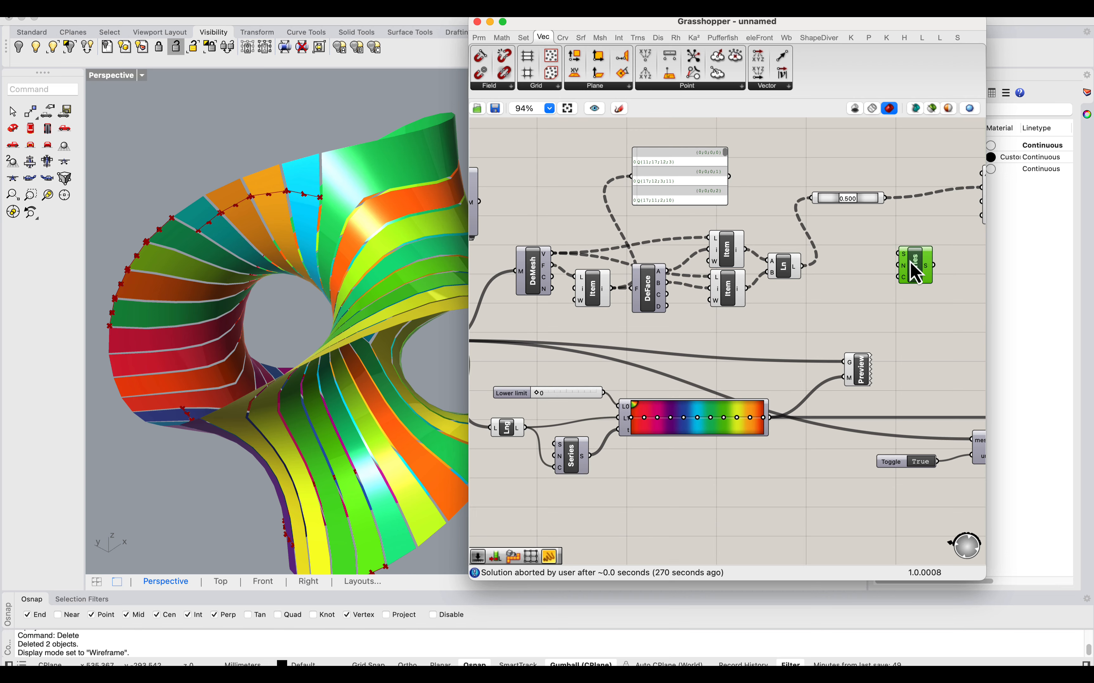
{"action": "right_click_drag", "start_coordinate": [877, 274], "coordinate": [786, 333]}
{"action": "scroll", "coordinate": [760, 315], "scroll_direction": "up", "scroll_amount": 1}
{"action": "left_click_drag", "start_coordinate": [708, 357], "coordinate": [748, 356]}
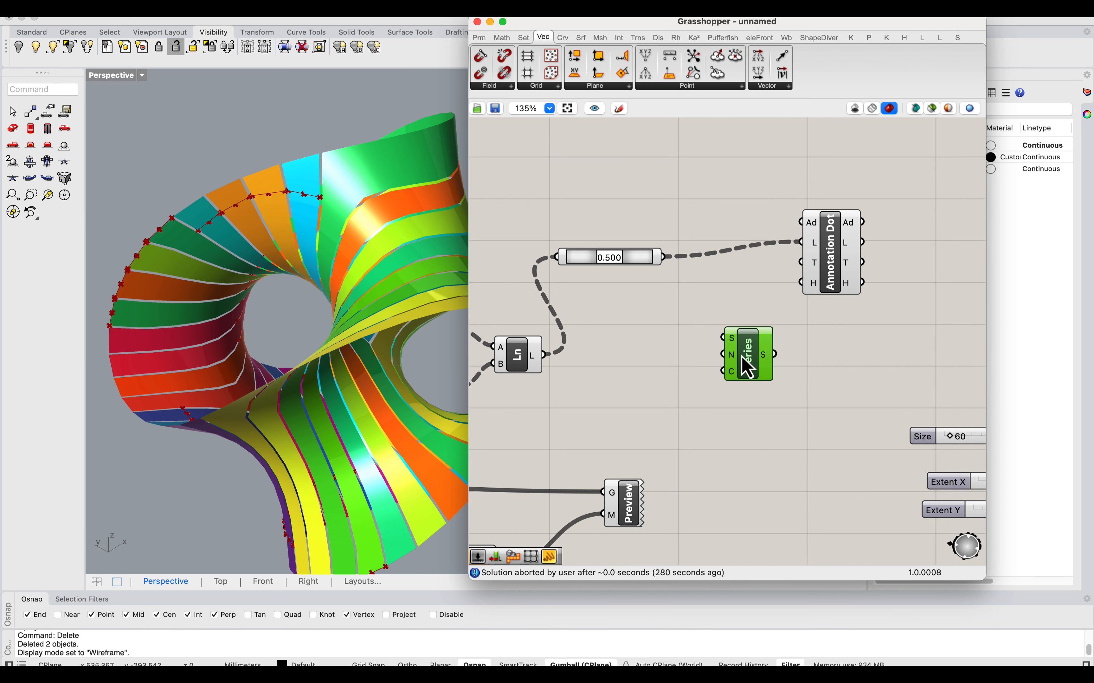
Step: Connect the List Length output to the C input of the new Series component
{"action": "scroll", "coordinate": [678, 349], "scroll_direction": "right", "scroll_amount": 3}
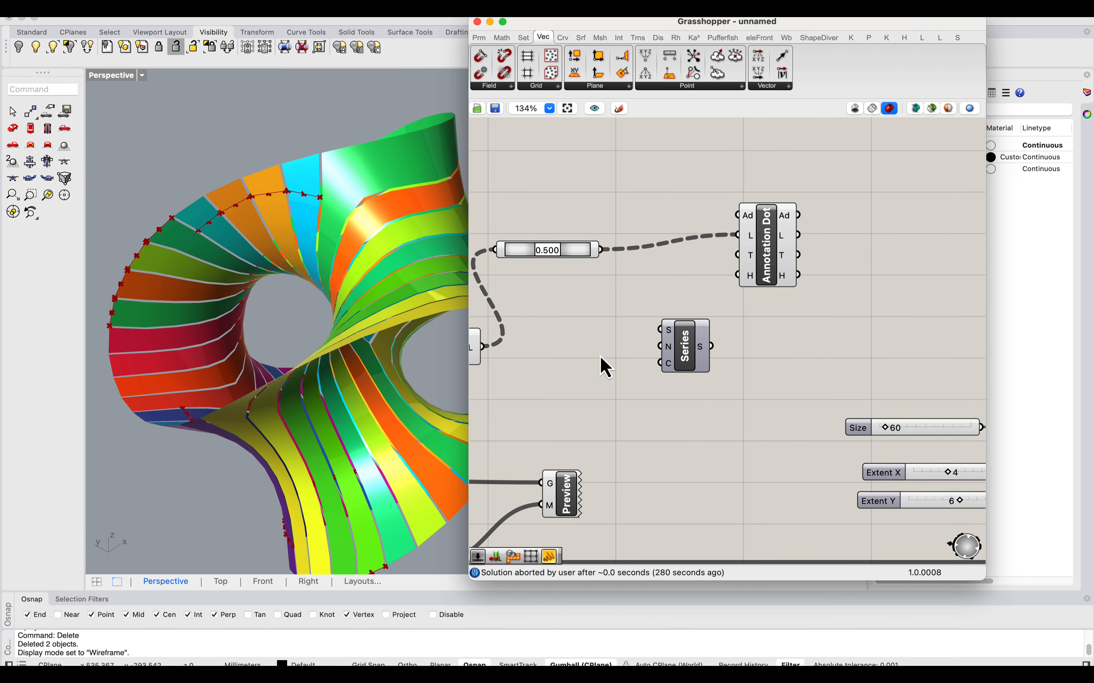
{"action": "double_click", "coordinate": [605, 367]}
{"action": "type", "text": "l"}
{"action": "key", "text": "Escape"}
{"action": "scroll", "coordinate": [673, 404], "scroll_direction": "down", "scroll_amount": 4}
{"action": "right_click_drag", "start_coordinate": [635, 401], "coordinate": [750, 347]}
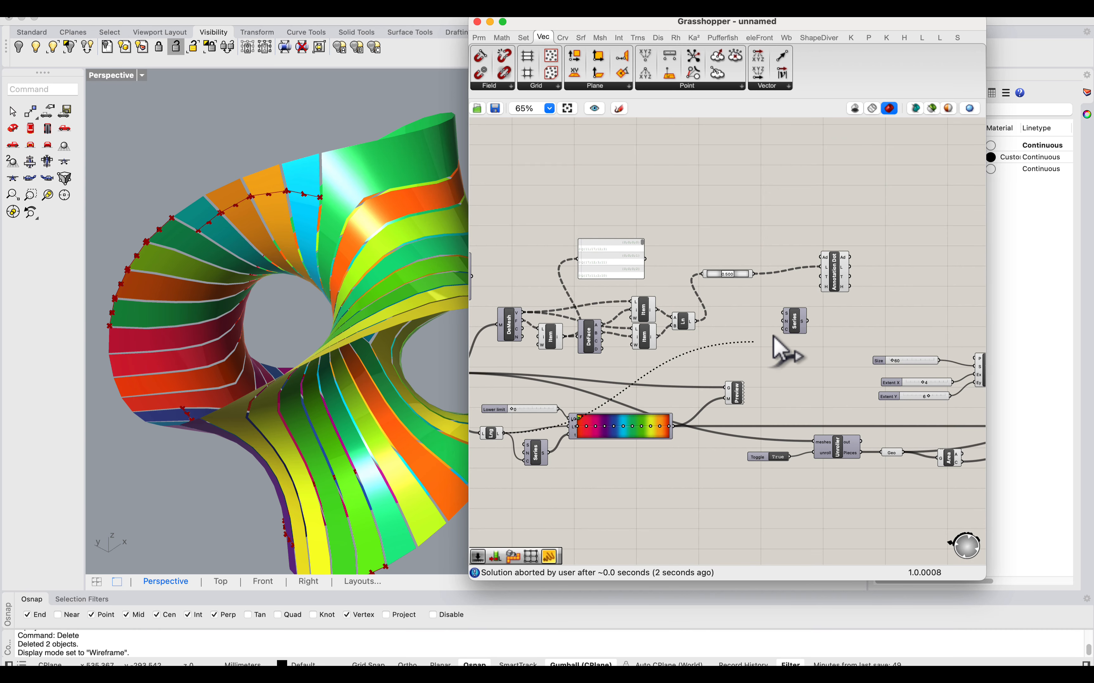
{"action": "scroll", "coordinate": [725, 332], "scroll_direction": "up", "scroll_amount": 5}
Step: Add a number slider with value 1 and feed it into the new Series component's S input
{"action": "double_click", "coordinate": [668, 330]}
{"action": "type", "text": "1"}
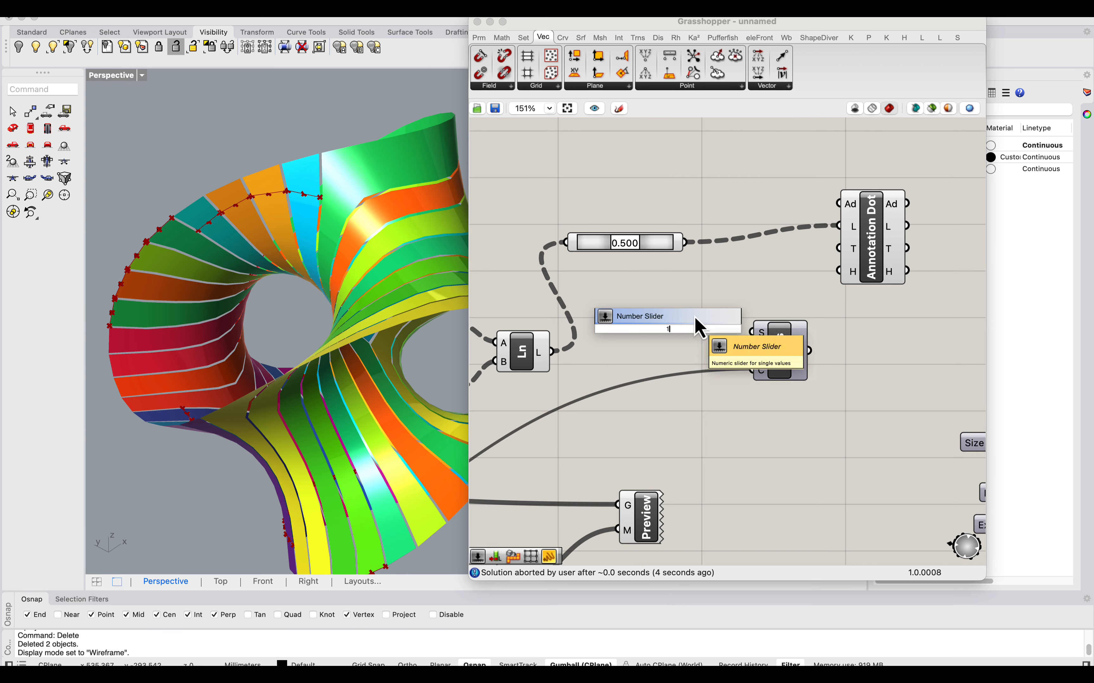
{"action": "left_click", "coordinate": [703, 317]}
{"action": "left_click", "coordinate": [757, 342]}
{"action": "scroll", "coordinate": [737, 352], "scroll_direction": "right", "scroll_amount": 5}
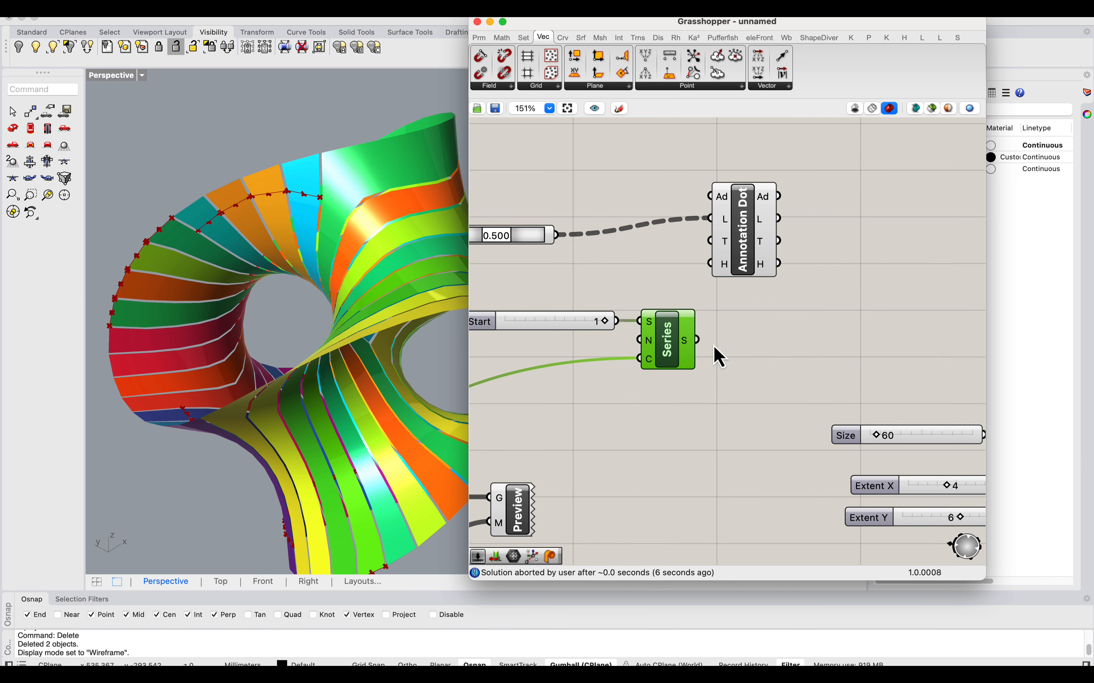
Step: Add a Text Join component beyond the new Series component
{"action": "double_click", "coordinate": [788, 352]}
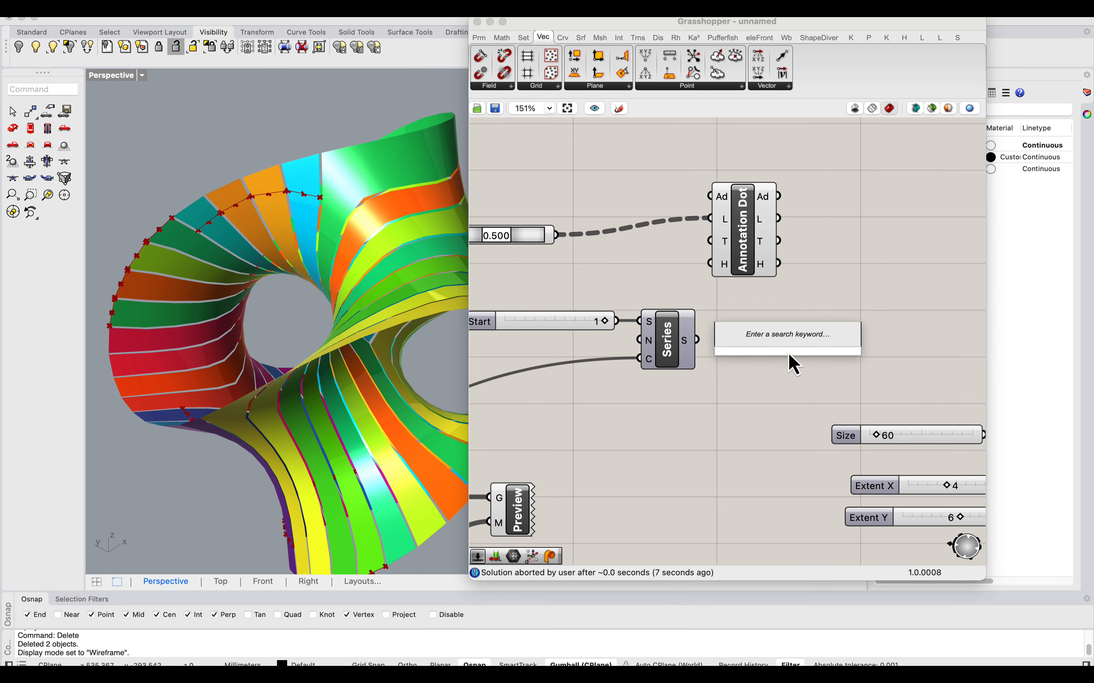
{"action": "type", "text": "text"}
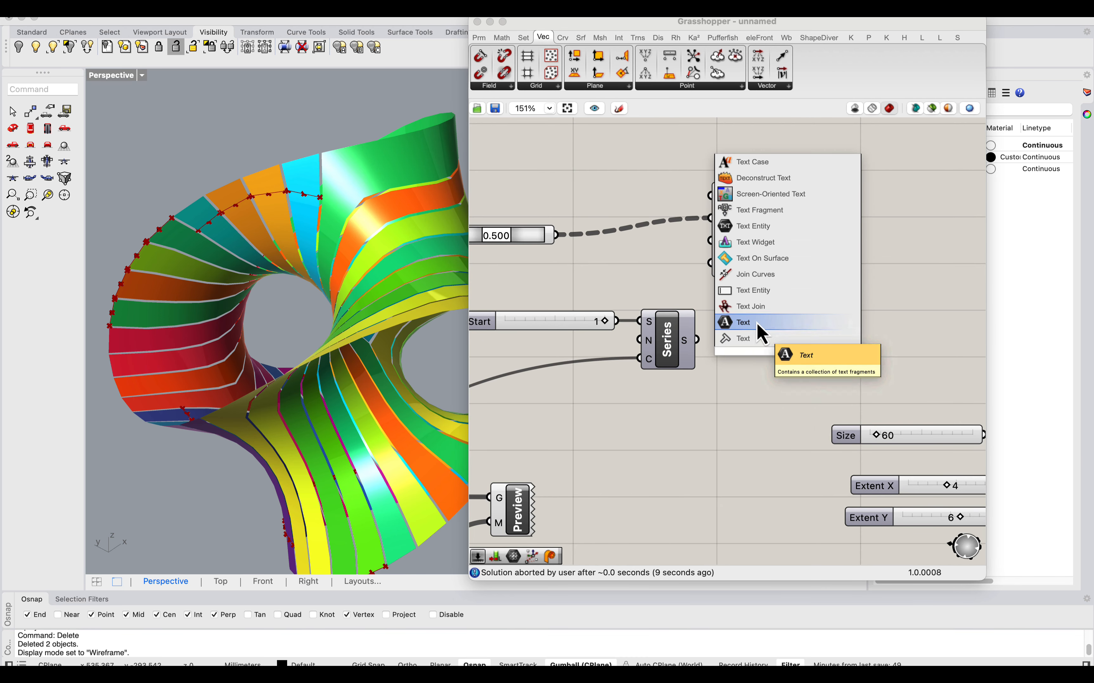
{"action": "left_click", "coordinate": [759, 338]}
Step: Add a text panel containing "St" below the new Series component and shrink it to a compact size
{"action": "double_click", "coordinate": [681, 394]}
{"action": "type", "text": "panel"}
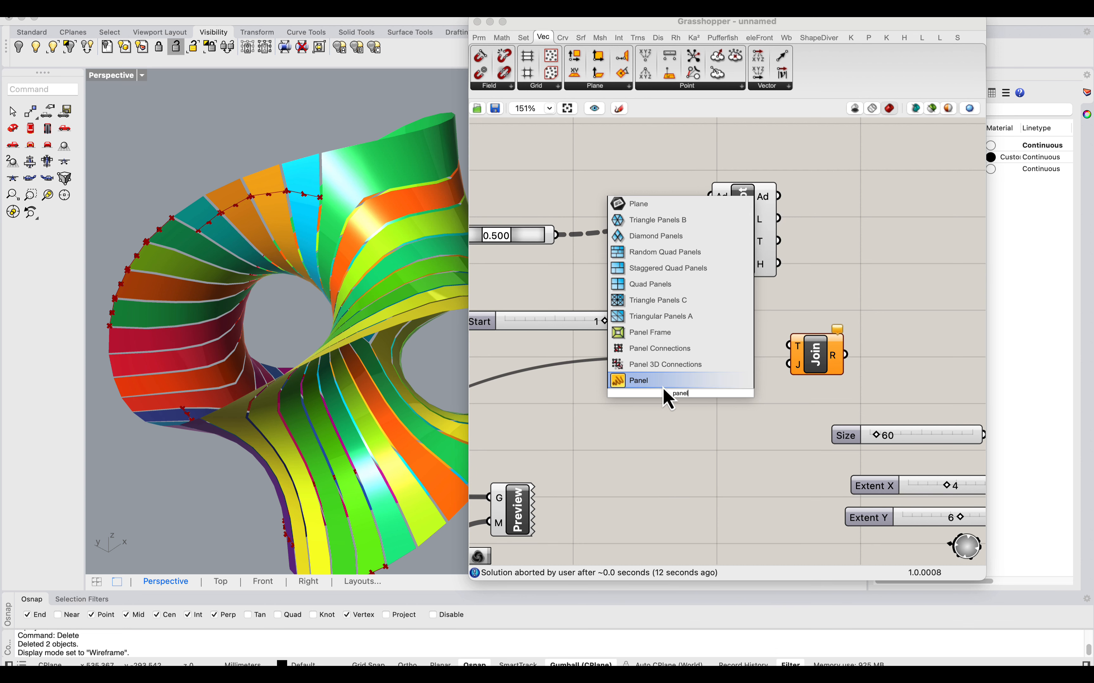
{"action": "key", "text": "Return"}
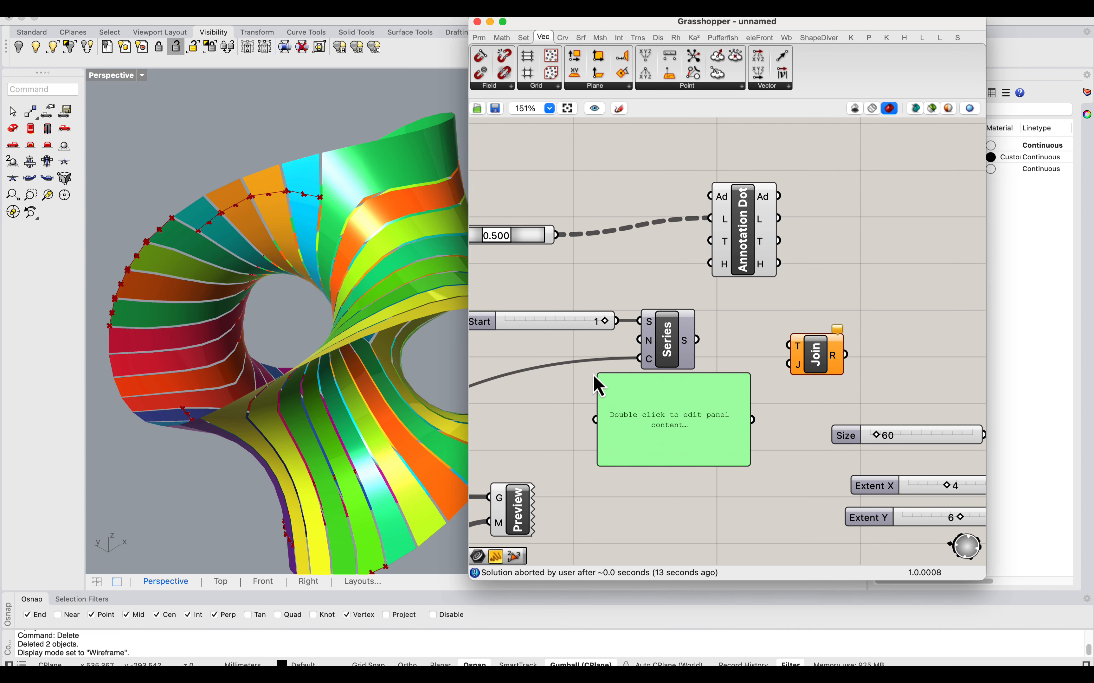
{"action": "left_click_drag", "start_coordinate": [605, 382], "coordinate": [638, 388]}
{"action": "double_click", "coordinate": [670, 422]}
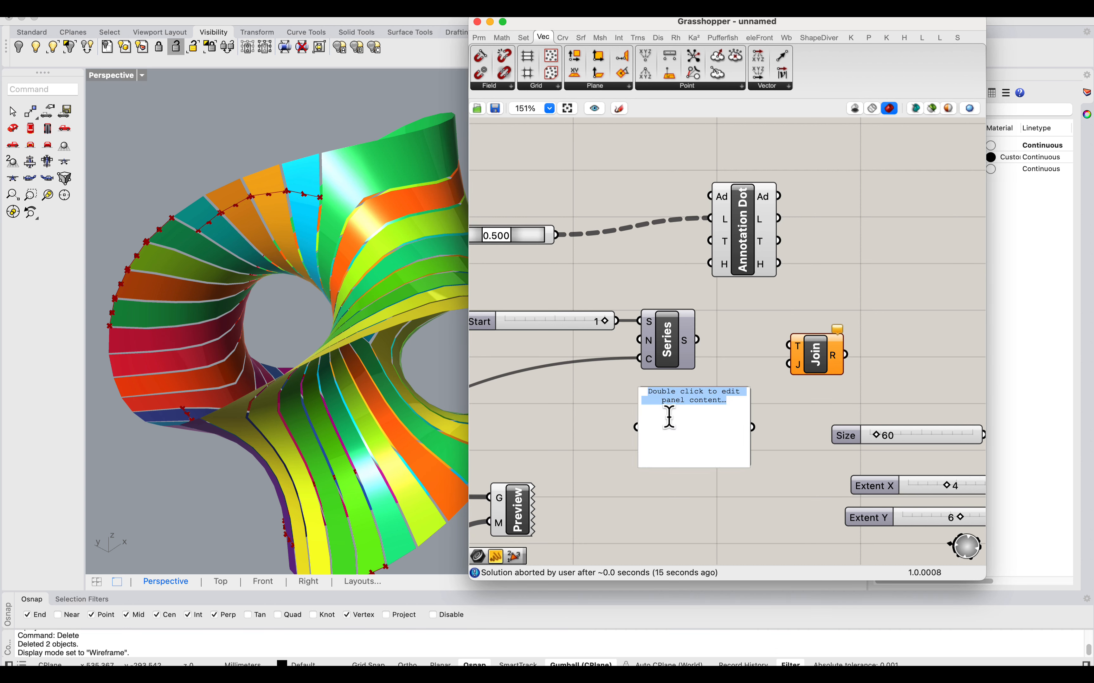
{"action": "type", "text": "St"}
{"action": "left_click", "coordinate": [758, 372]}
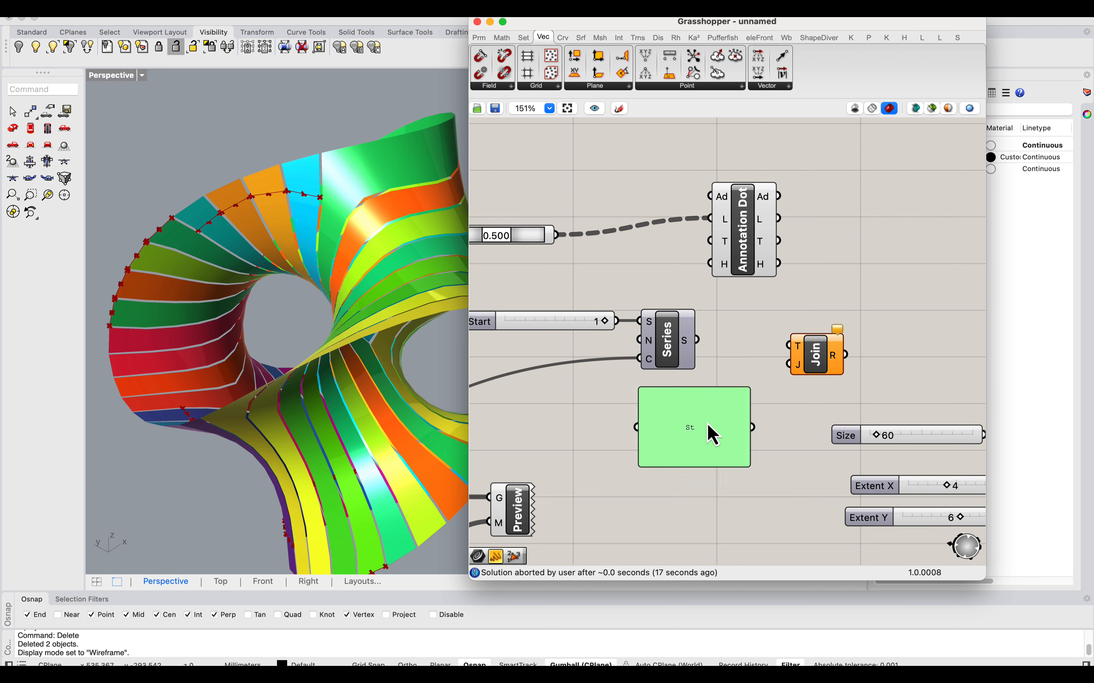
{"action": "left_click_drag", "start_coordinate": [711, 433], "coordinate": [660, 428]}
{"action": "left_click", "coordinate": [596, 475]}
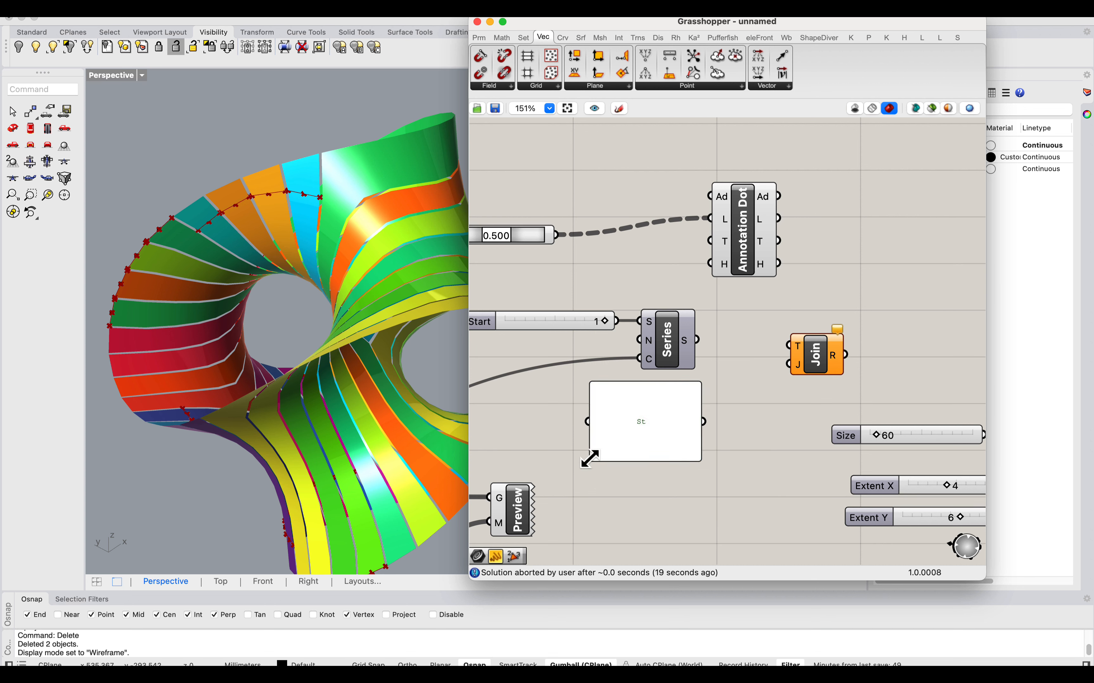
{"action": "left_click_drag", "start_coordinate": [589, 458], "coordinate": [617, 408]}
{"action": "double_click", "coordinate": [733, 398]}
{"action": "type", "text": "mer"}
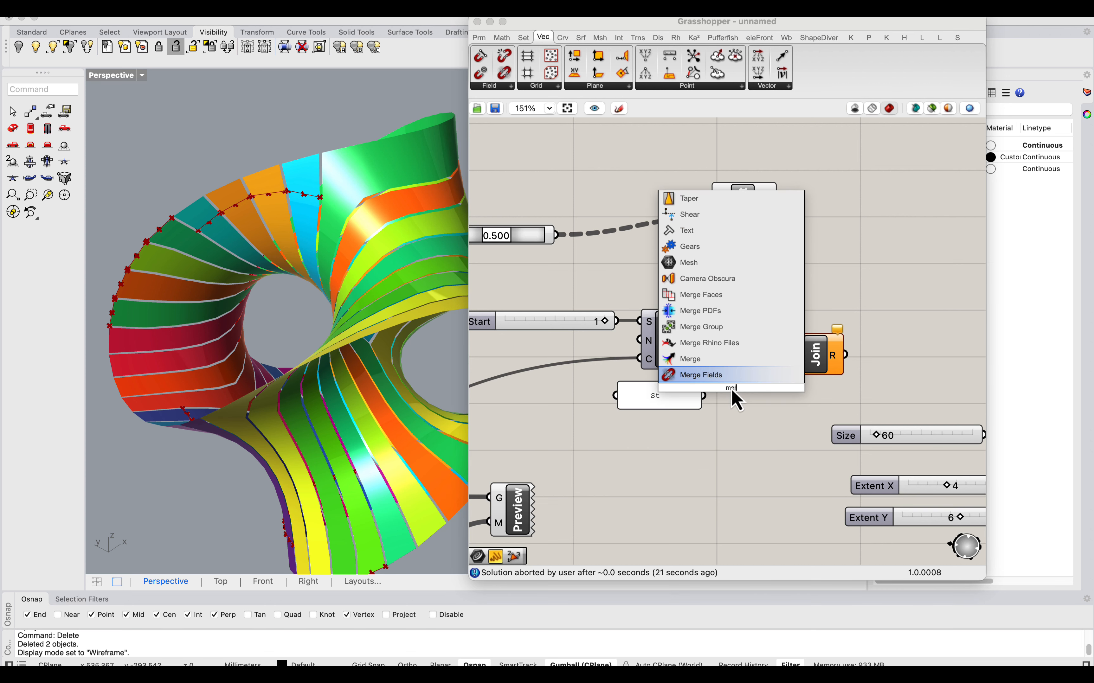
{"action": "type", "text": "ge"}
{"action": "left_click", "coordinate": [729, 398]}
Step: Add a Duplicate Data component with its D input fed by the St panel, making room between them
{"action": "left_click_drag", "start_coordinate": [687, 398], "coordinate": [555, 408]}
{"action": "double_click", "coordinate": [669, 424]}
{"action": "type", "text": "dupli"}
{"action": "left_click", "coordinate": [656, 399]}
{"action": "left_click_drag", "start_coordinate": [672, 433], "coordinate": [695, 426]}
{"action": "right_click_drag", "start_coordinate": [632, 406], "coordinate": [689, 411]}
{"action": "left_click_drag", "start_coordinate": [670, 406], "coordinate": [721, 402]}
{"action": "right_click_drag", "start_coordinate": [682, 387], "coordinate": [688, 388]}
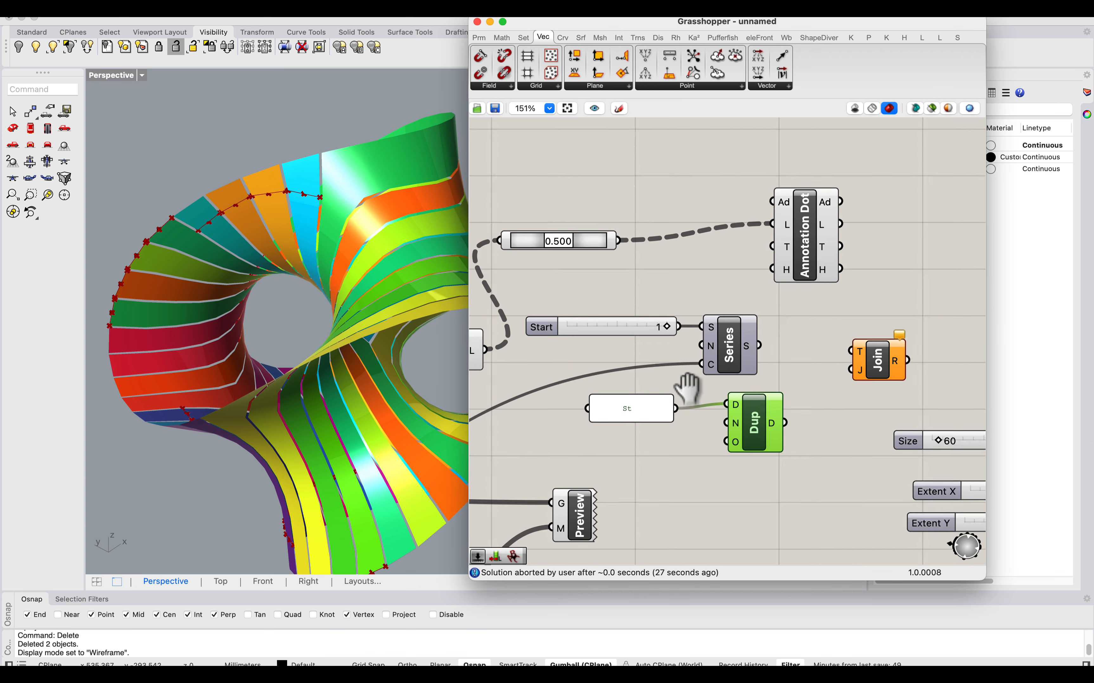
Step: Connect the List Length output to Duplicate Data's N input
{"action": "scroll", "coordinate": [686, 389], "scroll_direction": "down", "scroll_amount": 5}
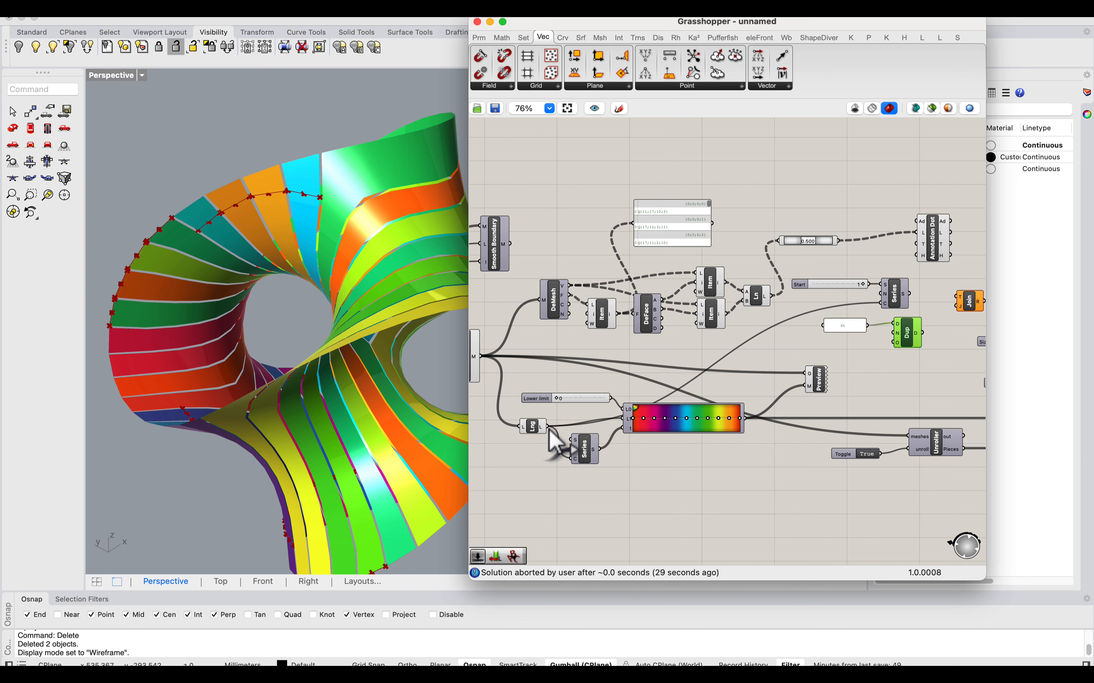
{"action": "left_click_drag", "start_coordinate": [548, 429], "coordinate": [894, 334]}
{"action": "scroll", "coordinate": [917, 345], "scroll_direction": "up", "scroll_amount": 2}
{"action": "right_click_drag", "start_coordinate": [918, 339], "coordinate": [742, 351]}
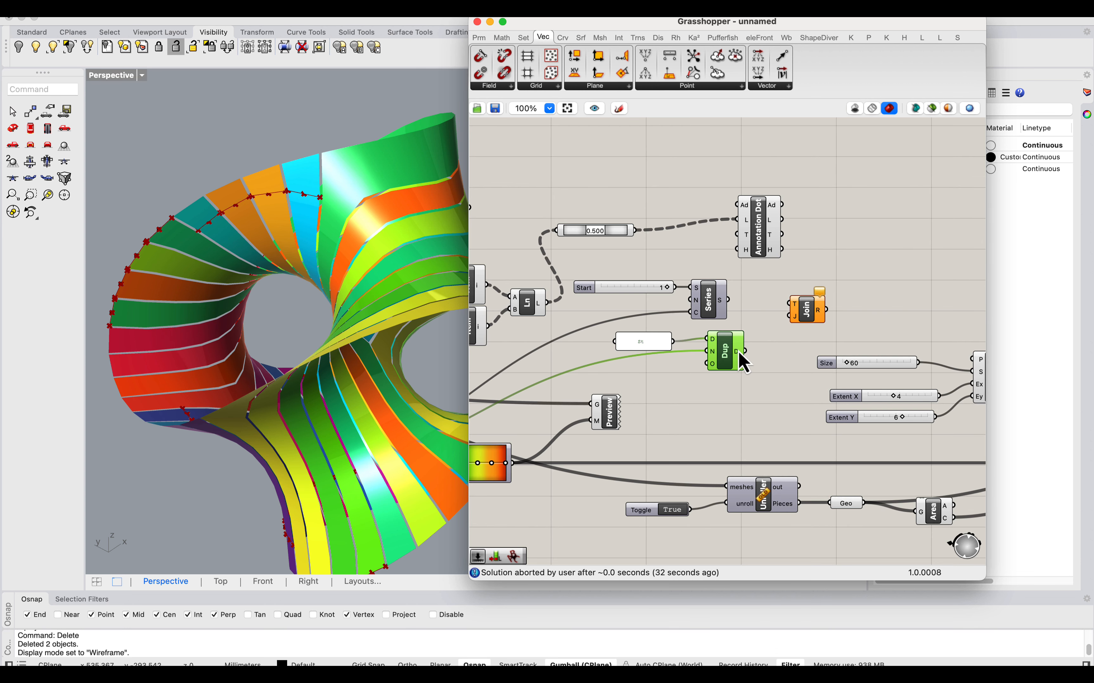
{"action": "scroll", "coordinate": [747, 316], "scroll_direction": "up", "scroll_amount": 2}
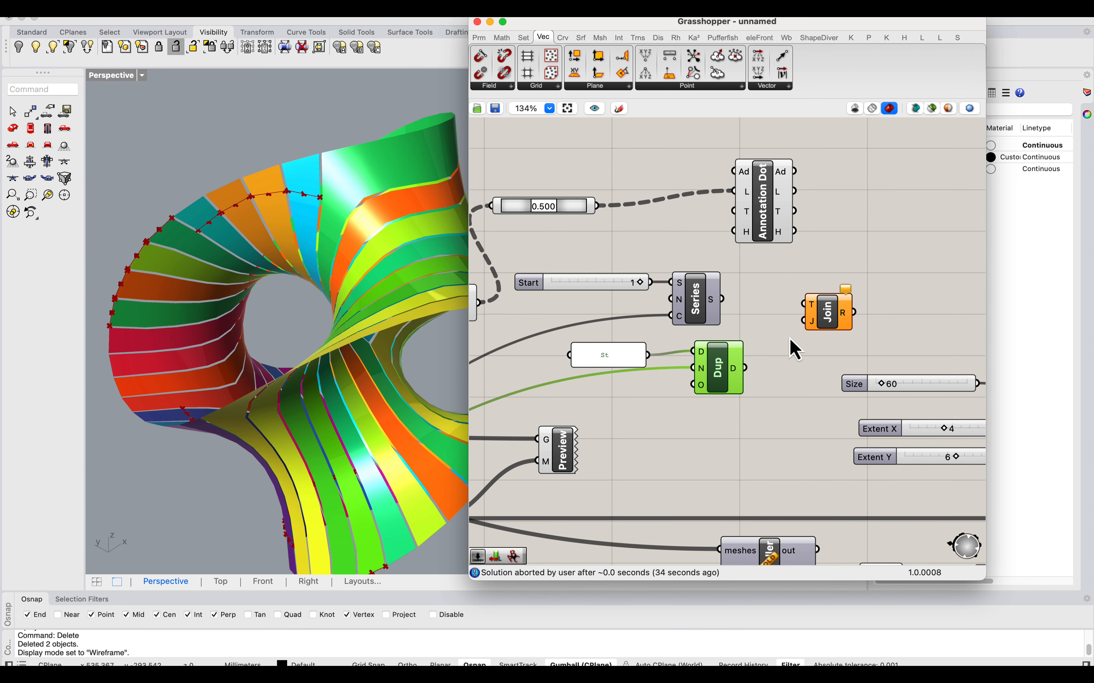
Step: Add a Merge component with Duplicate Data into D1 and Series into D2, and move Text Join aside
{"action": "double_click", "coordinate": [795, 350]}
{"action": "type", "text": "merge"}
{"action": "left_click", "coordinate": [788, 337]}
{"action": "left_click_drag", "start_coordinate": [742, 373], "coordinate": [763, 326]}
{"action": "left_click_drag", "start_coordinate": [833, 304], "coordinate": [896, 272]}
{"action": "right_click_drag", "start_coordinate": [819, 322], "coordinate": [772, 322]}
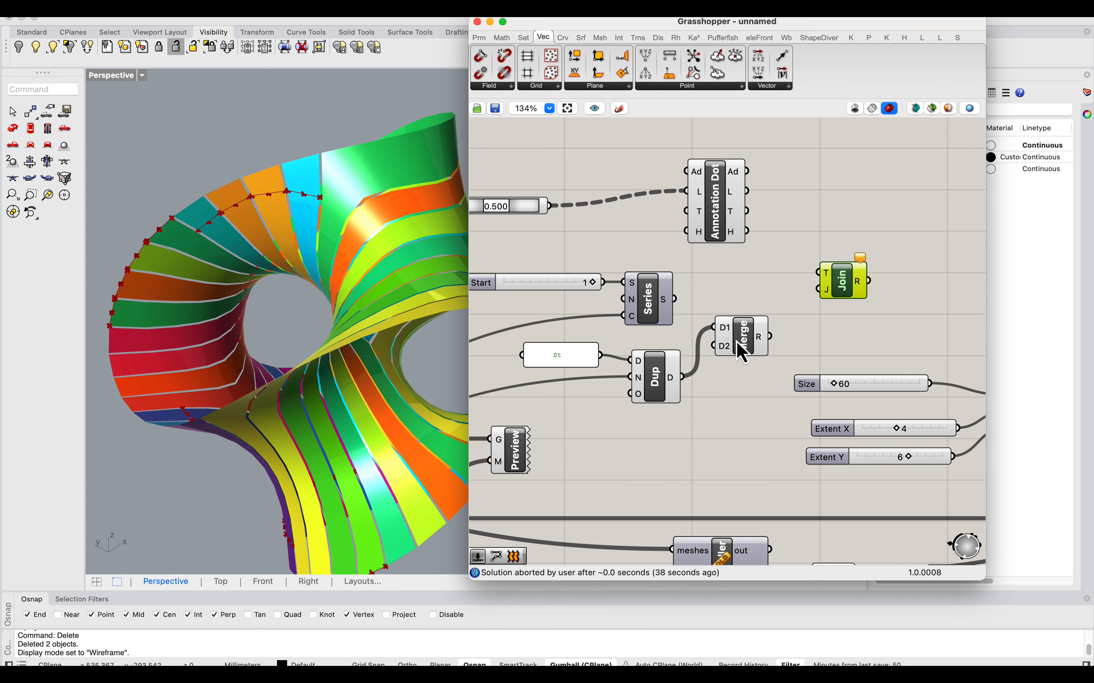
{"action": "left_click_drag", "start_coordinate": [744, 353], "coordinate": [765, 344]}
{"action": "left_click_drag", "start_coordinate": [675, 299], "coordinate": [737, 327]}
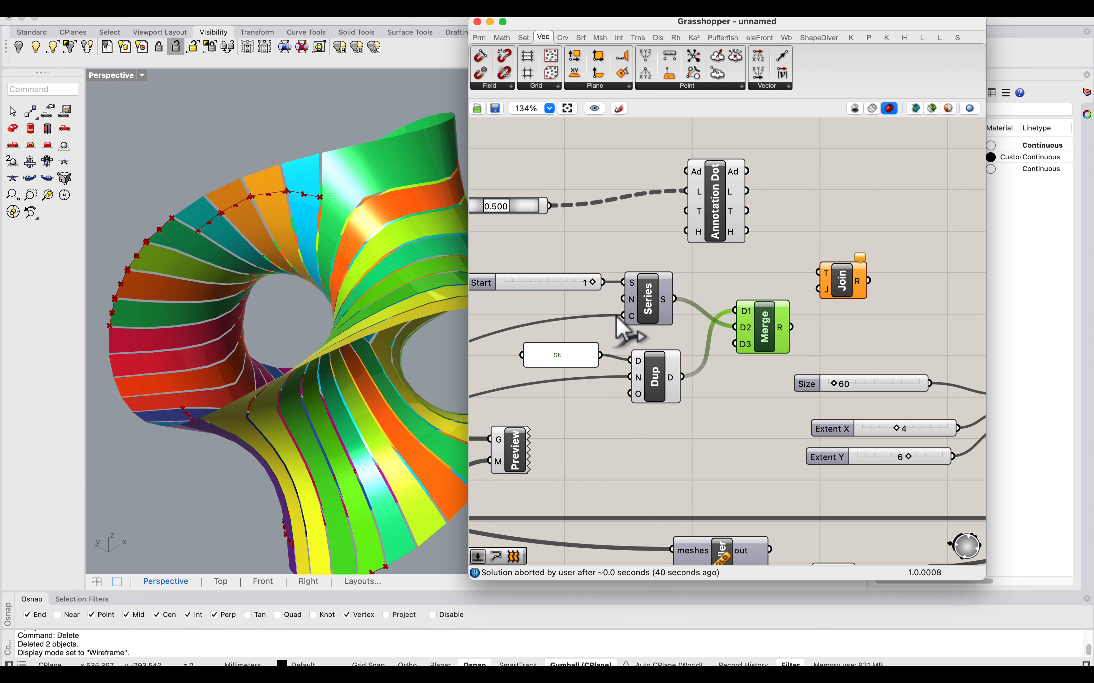
Step: Change the prefix panel's text to "St_"
{"action": "double_click", "coordinate": [573, 354]}
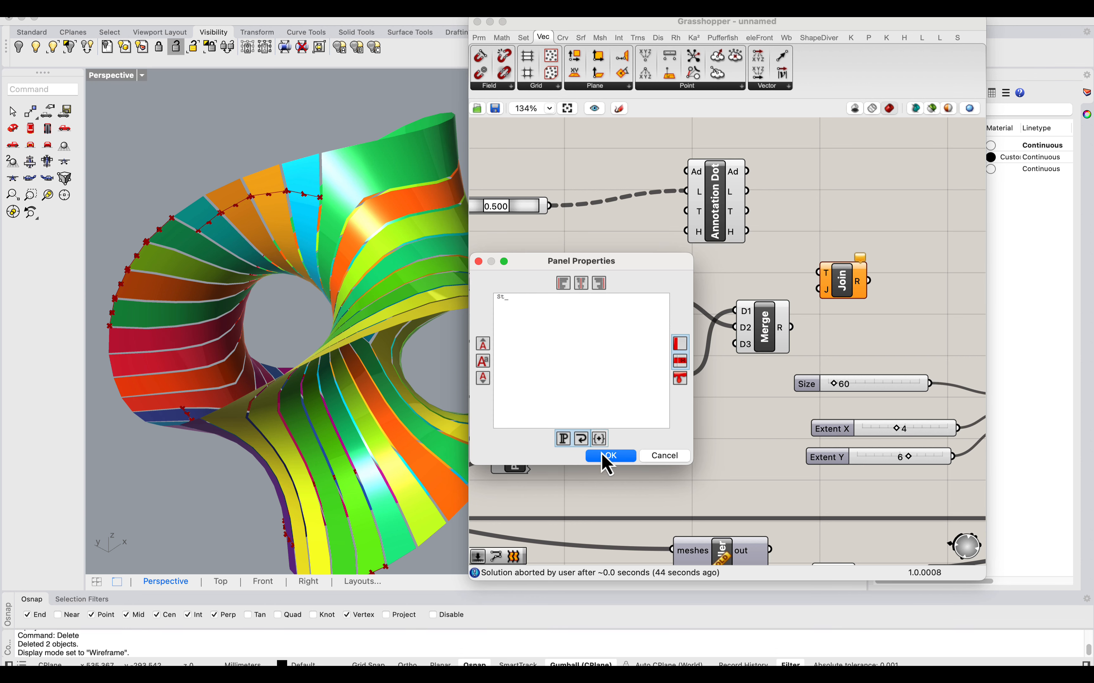
{"action": "left_click", "coordinate": [609, 457]}
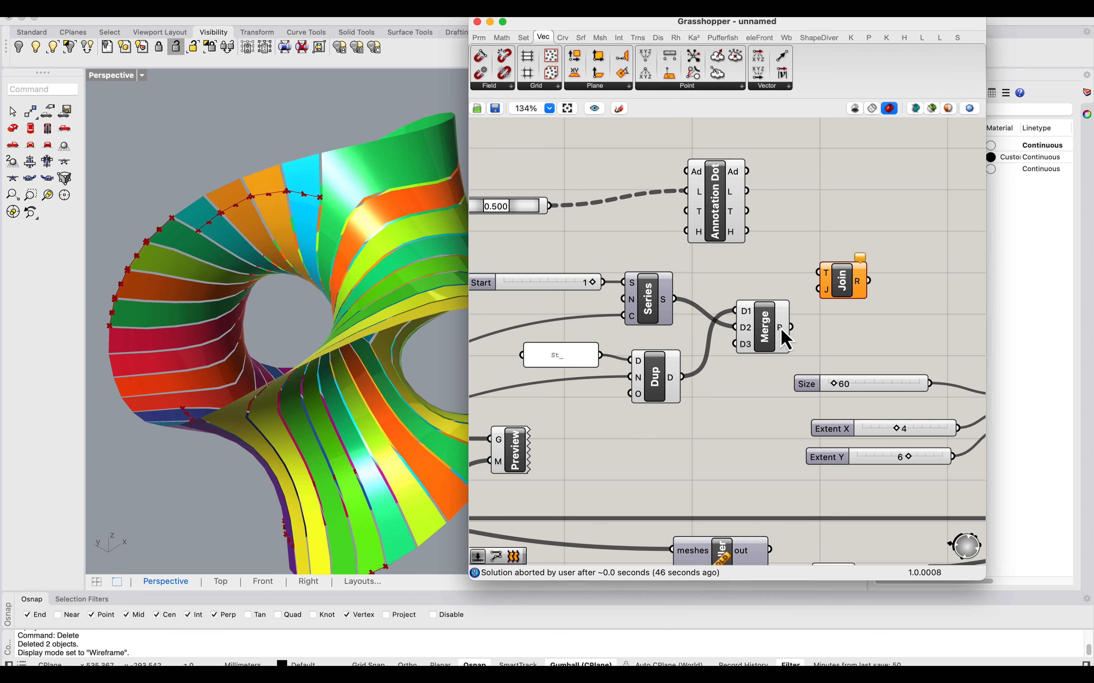
{"action": "mouse_move", "coordinate": [780, 328]}
Step: Graft the D1 and D2 inputs of the Merge component and check its result
{"action": "right_click_drag", "start_coordinate": [781, 328], "coordinate": [716, 325]}
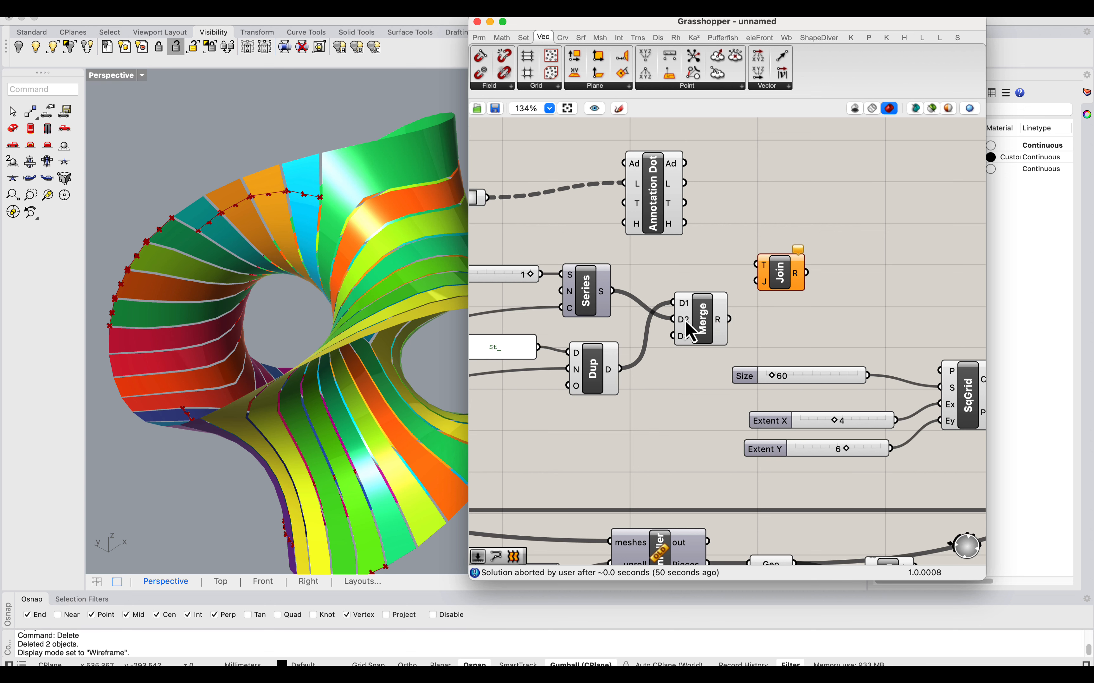
{"action": "mouse_move", "coordinate": [686, 322]}
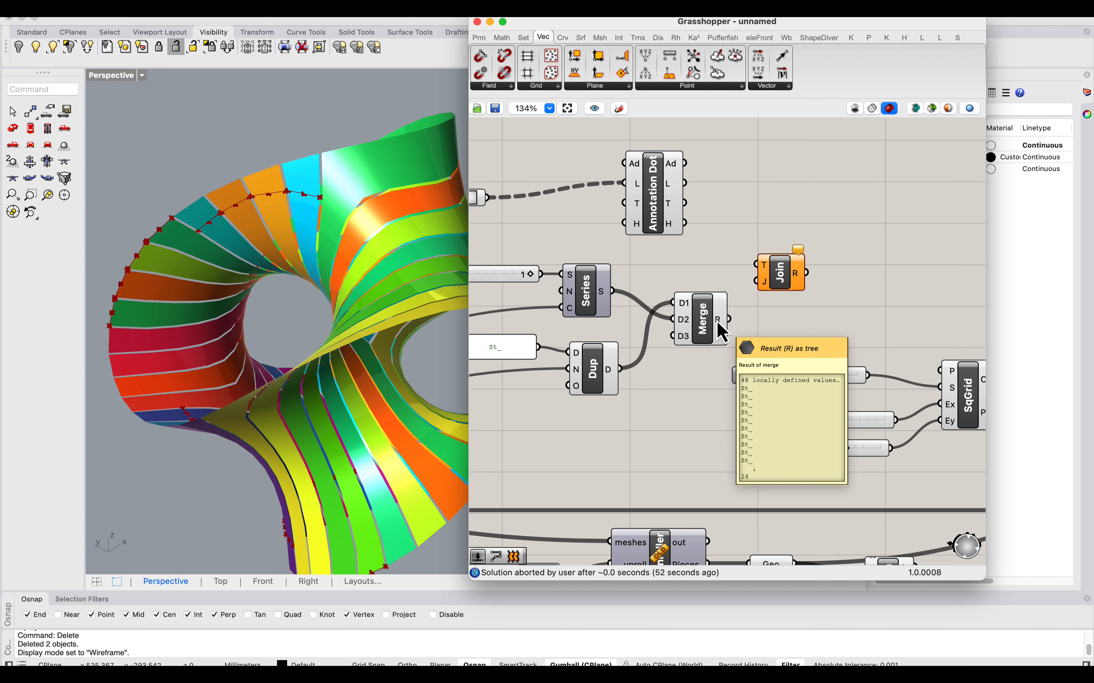
{"action": "scroll", "coordinate": [683, 310], "scroll_direction": "up", "scroll_amount": 3}
{"action": "right_click", "coordinate": [683, 308]}
{"action": "left_click", "coordinate": [719, 405]}
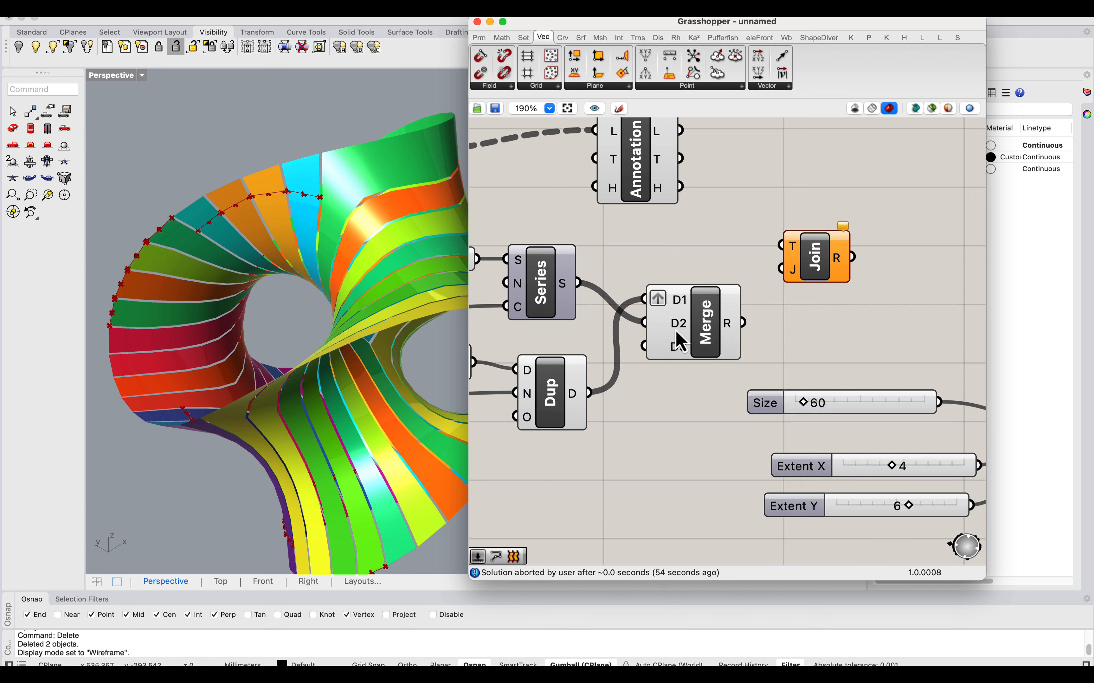
{"action": "right_click", "coordinate": [678, 324]}
{"action": "left_click", "coordinate": [718, 439]}
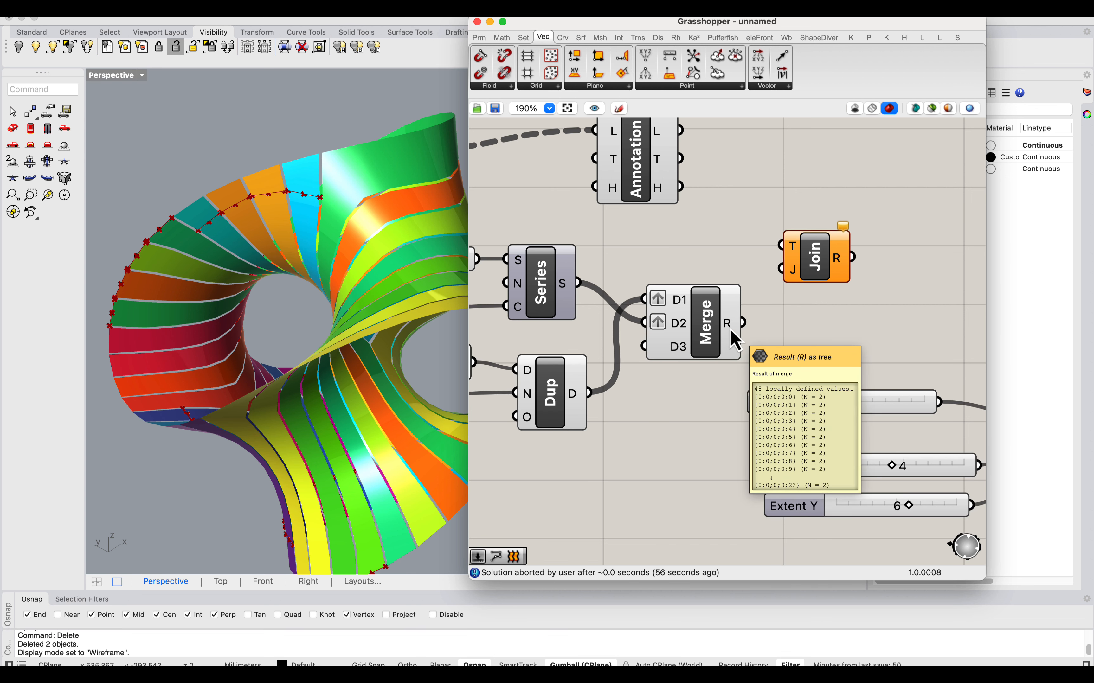
Step: Connect the Merge result to Text Join's T input and show the joined text in an enlarged panel
{"action": "left_click_drag", "start_coordinate": [744, 322], "coordinate": [781, 245]}
{"action": "scroll", "coordinate": [844, 265], "scroll_direction": "down", "scroll_amount": 5}
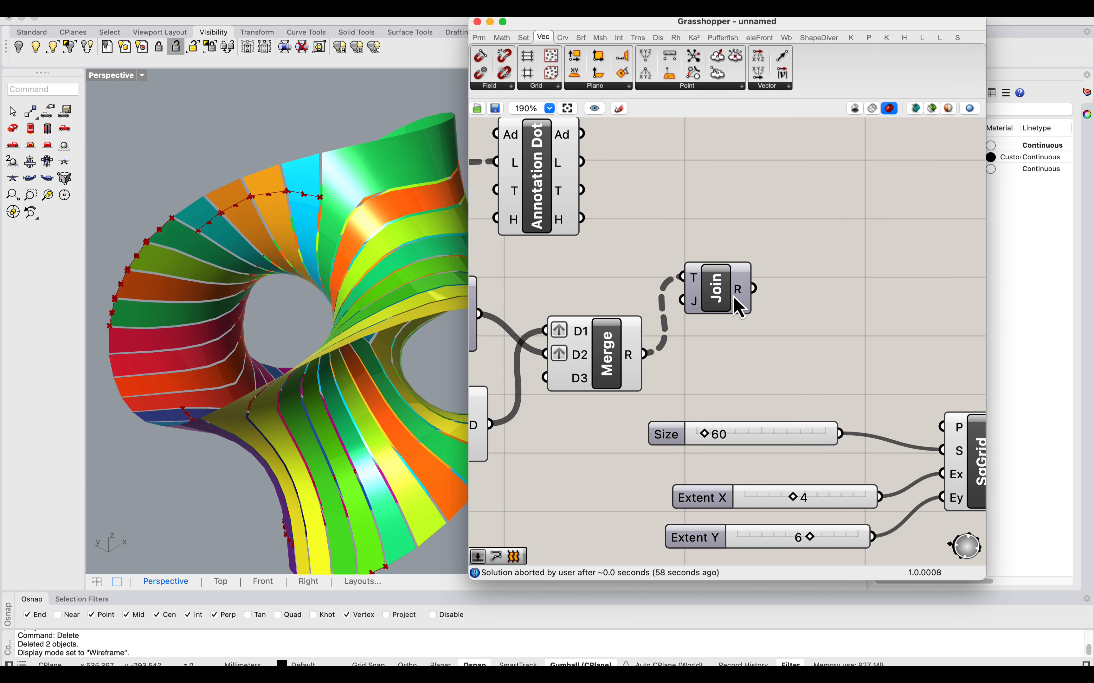
{"action": "double_click", "coordinate": [835, 272]}
{"action": "type", "text": "panel"}
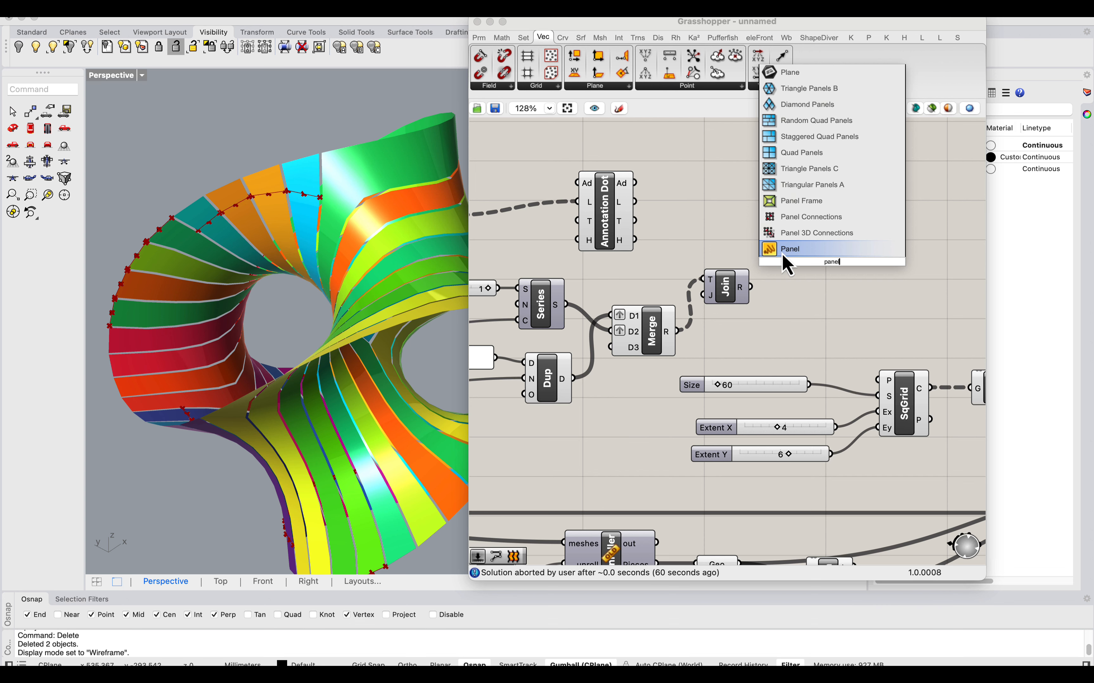
{"action": "key", "text": "Return"}
{"action": "left_click_drag", "start_coordinate": [751, 288], "coordinate": [765, 261]}
{"action": "left_click_drag", "start_coordinate": [852, 300], "coordinate": [860, 360]}
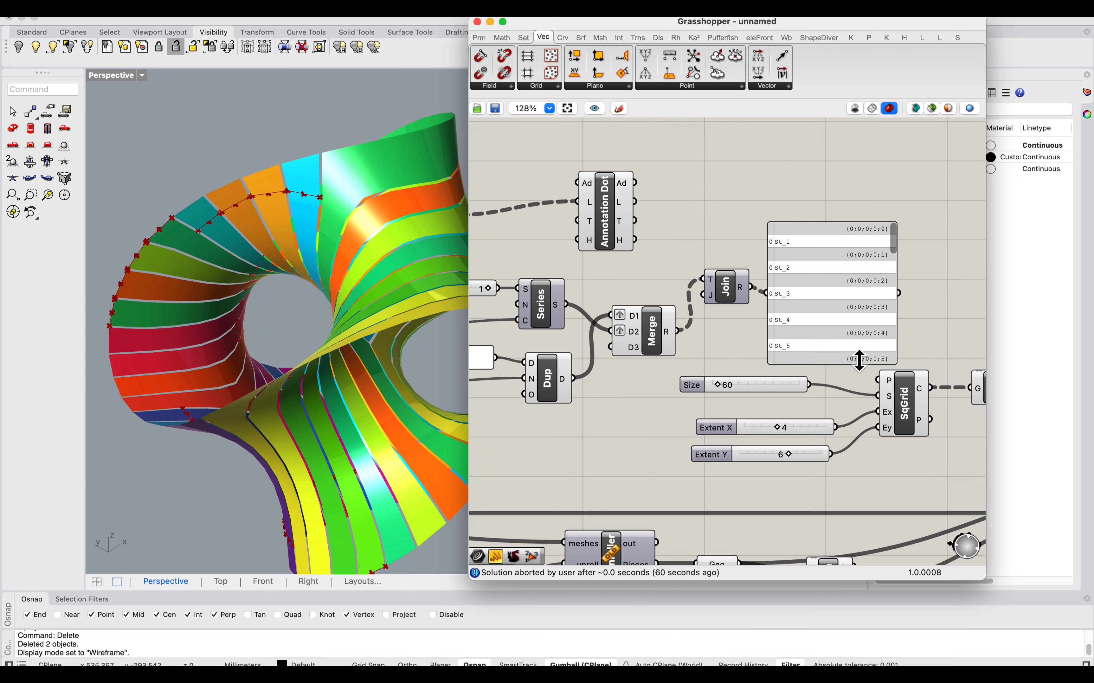
{"action": "left_click_drag", "start_coordinate": [897, 270], "coordinate": [909, 261]}
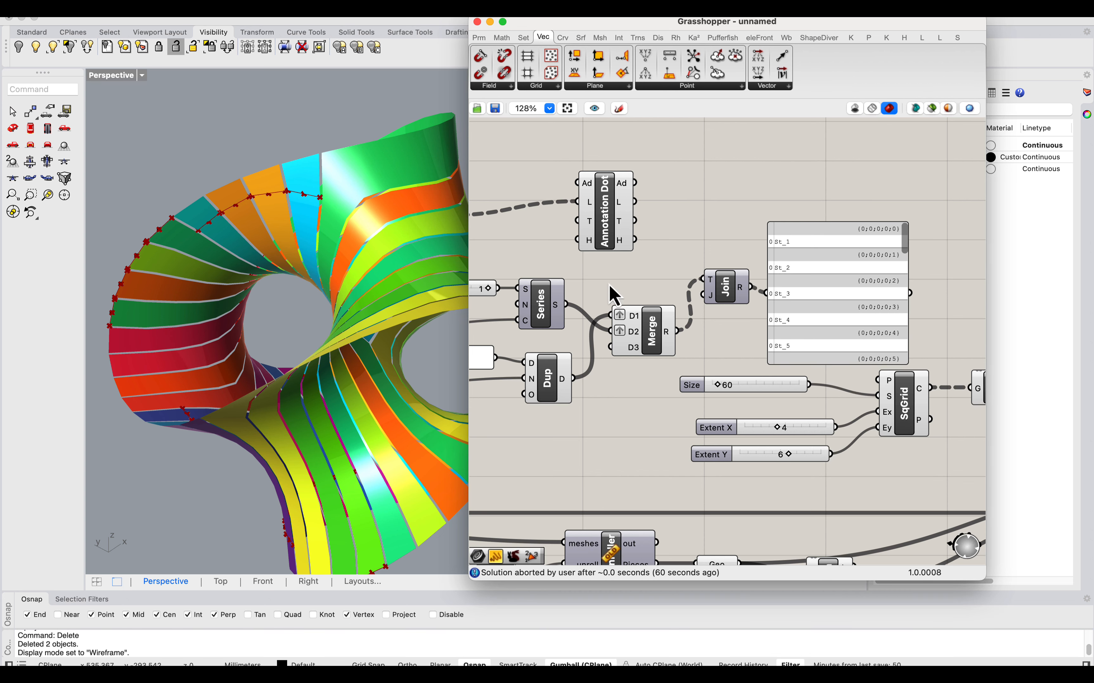
{"action": "scroll", "coordinate": [242, 258], "scroll_direction": "down", "scroll_amount": 6}
{"action": "scroll", "coordinate": [260, 244], "scroll_direction": "up", "scroll_amount": 6}
{"action": "scroll", "coordinate": [367, 246], "scroll_direction": "down", "scroll_amount": 5}
{"action": "scroll", "coordinate": [335, 272], "scroll_direction": "up", "scroll_amount": 5}
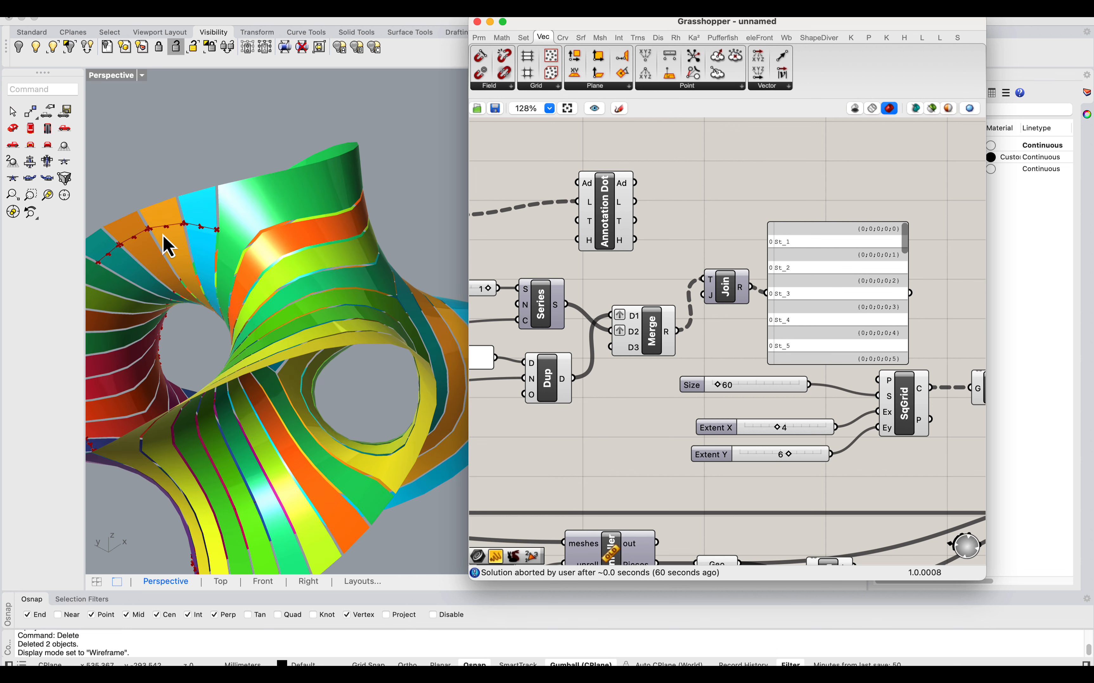
{"action": "scroll", "coordinate": [165, 237], "scroll_direction": "down", "scroll_amount": 5}
{"action": "scroll", "coordinate": [312, 271], "scroll_direction": "up", "scroll_amount": 5}
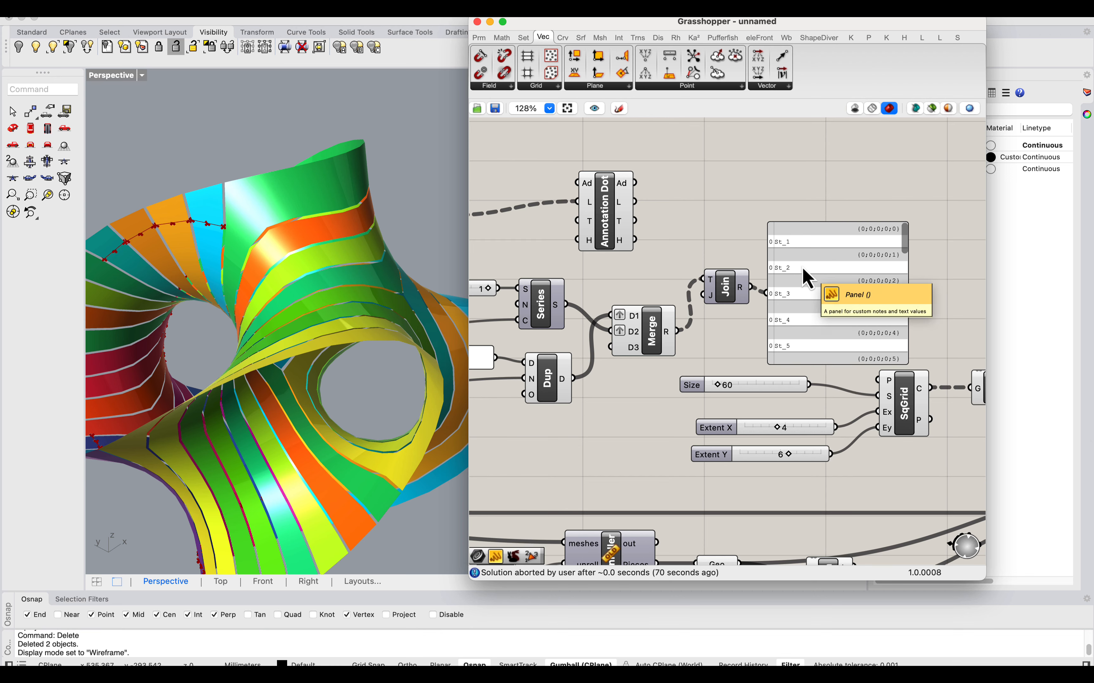
Step: Change the prefix panel's text to "S_"
{"action": "right_click_drag", "start_coordinate": [640, 294], "coordinate": [777, 286]}
{"action": "double_click", "coordinate": [593, 350]}
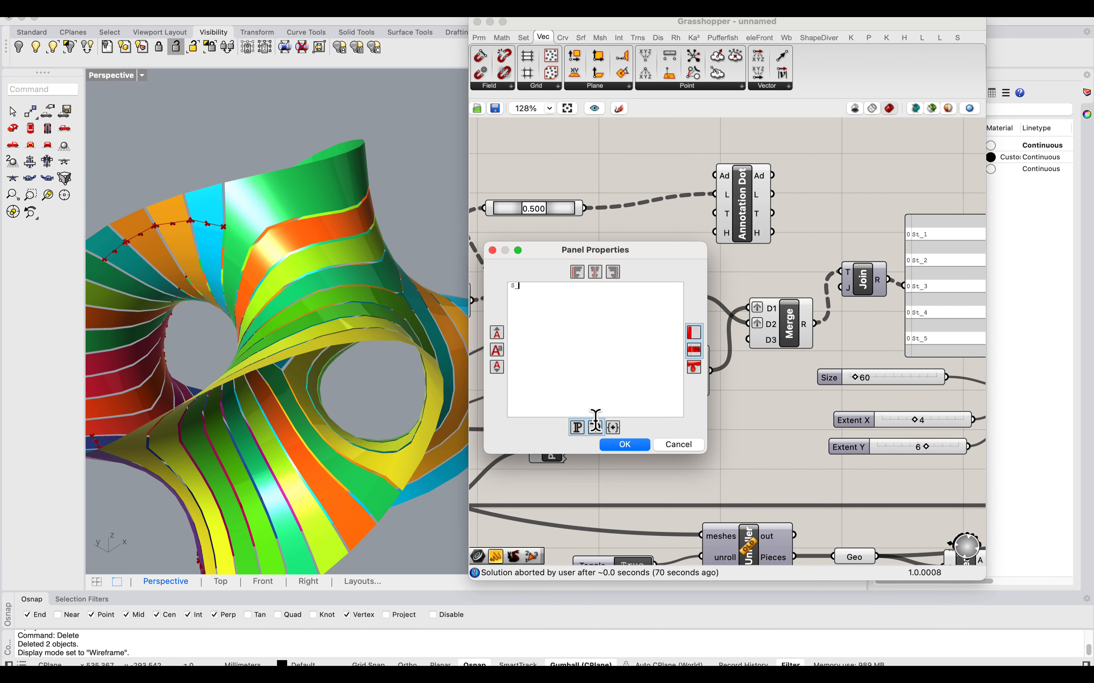
{"action": "type", "text": "S"}
{"action": "left_click", "coordinate": [629, 447]}
Step: Delete the joined-text panel, shift the Annotation Dot component beyond Text Join and connect Text Join's R output to its T input
{"action": "scroll", "coordinate": [831, 348], "scroll_direction": "right", "scroll_amount": 5}
{"action": "left_click", "coordinate": [837, 342]}
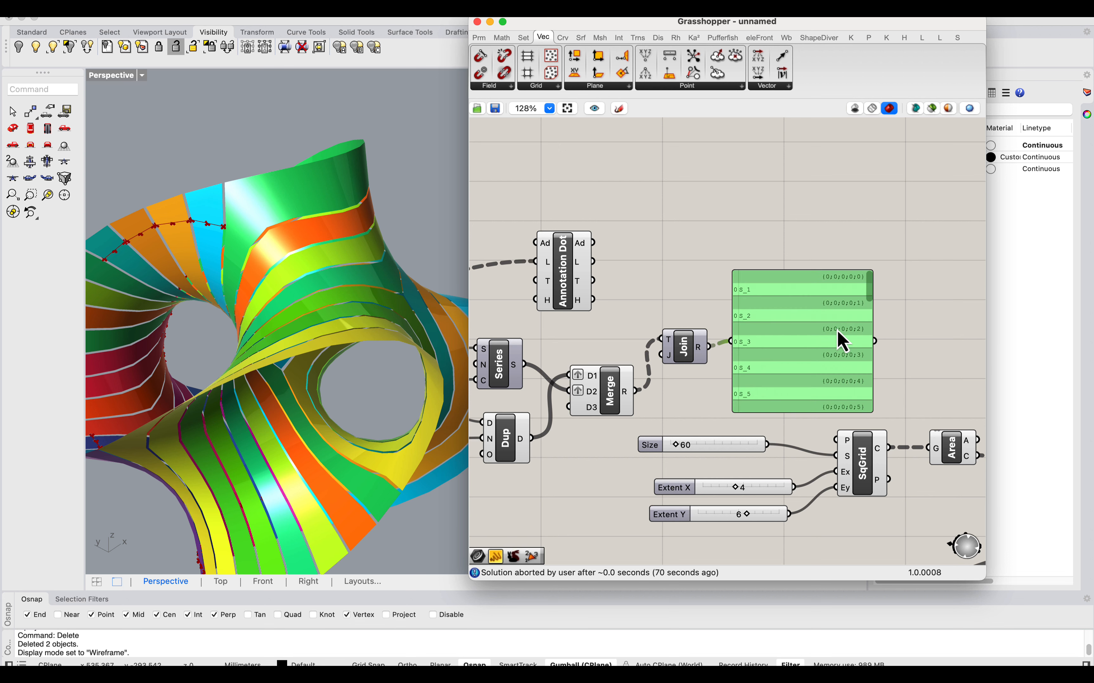
{"action": "key", "text": "Delete"}
{"action": "scroll", "coordinate": [668, 291], "scroll_direction": "left", "scroll_amount": 3}
{"action": "left_click_drag", "start_coordinate": [618, 262], "coordinate": [843, 244]}
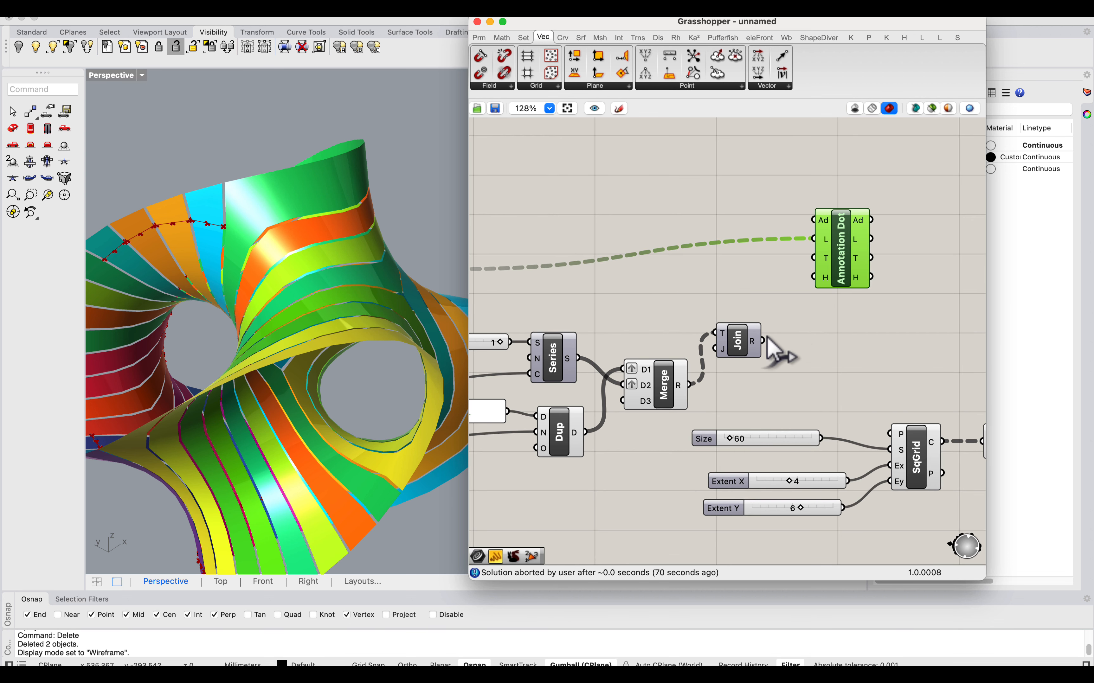
{"action": "left_click_drag", "start_coordinate": [763, 342], "coordinate": [822, 265]}
{"action": "left_click", "coordinate": [659, 229]}
Step: Examine the numbered annotation dots on the mesh strips in the model, highlighting them through the Annotation Dot component
{"action": "scroll", "coordinate": [303, 232], "scroll_direction": "down", "scroll_amount": 10}
{"action": "right_click_drag", "start_coordinate": [304, 233], "coordinate": [285, 261]}
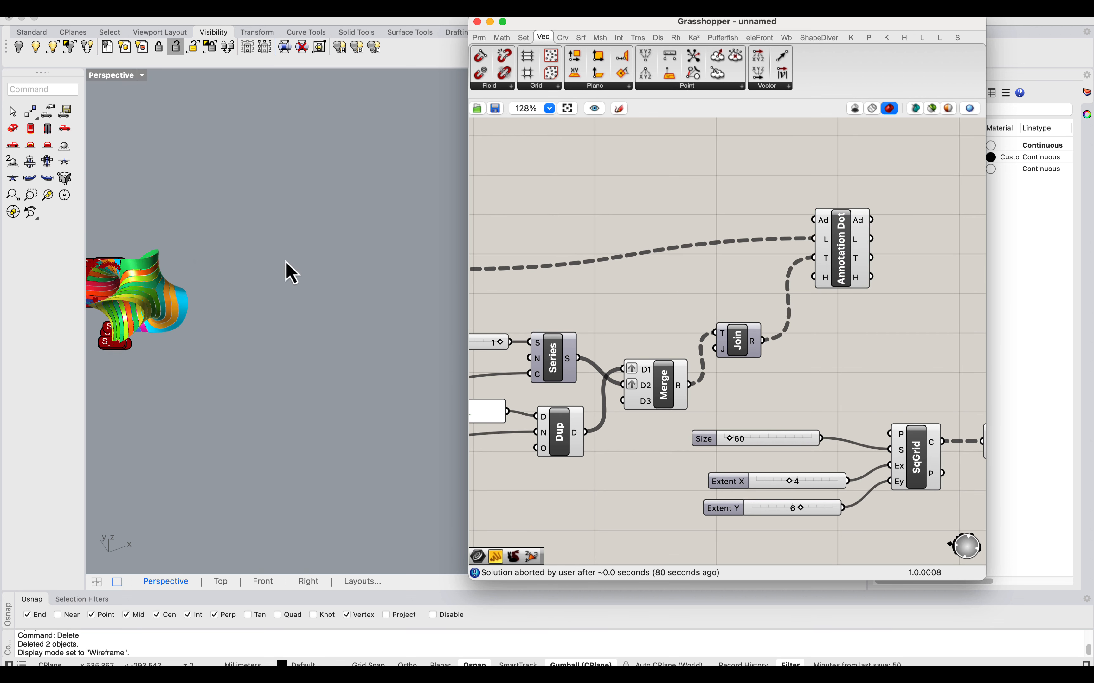
{"action": "right_click_drag", "start_coordinate": [183, 264], "coordinate": [190, 243]}
{"action": "scroll", "coordinate": [636, 261], "scroll_direction": "down", "scroll_amount": 2}
{"action": "right_click_drag", "start_coordinate": [636, 262], "coordinate": [781, 237]}
{"action": "right_click_drag", "start_coordinate": [610, 260], "coordinate": [764, 243]}
{"action": "scroll", "coordinate": [148, 266], "scroll_direction": "up", "scroll_amount": 7}
{"action": "scroll", "coordinate": [257, 269], "scroll_direction": "up", "scroll_amount": 5}
{"action": "scroll", "coordinate": [895, 277], "scroll_direction": "right", "scroll_amount": 10}
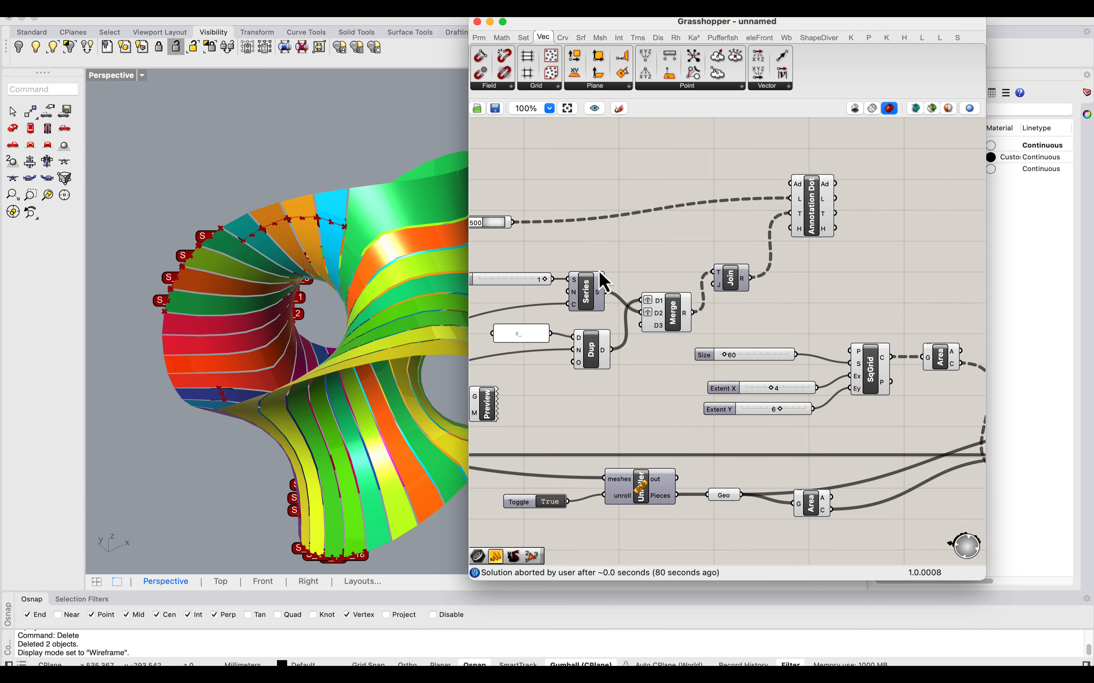
{"action": "left_click", "coordinate": [687, 262]}
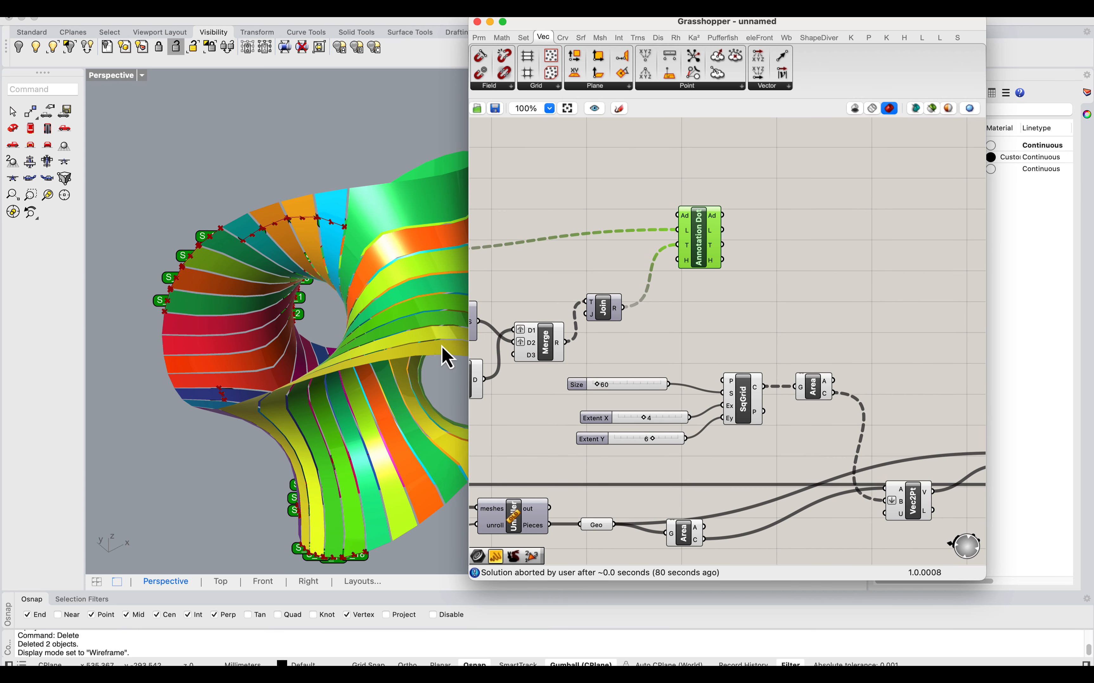
{"action": "scroll", "coordinate": [860, 264], "scroll_direction": "down", "scroll_amount": 3}
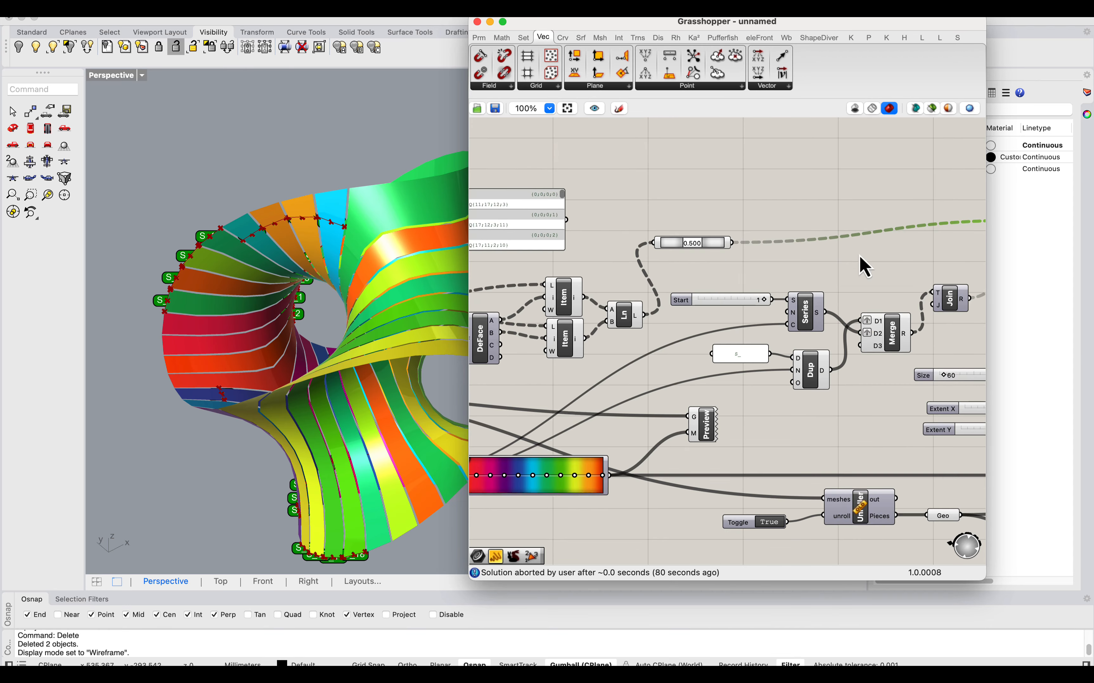
Step: Select the labelling components from DeMesh through Merge, shift them up slightly and turn off their preview
{"action": "left_click_drag", "start_coordinate": [880, 382], "coordinate": [465, 208]}
{"action": "scroll", "coordinate": [788, 296], "scroll_direction": "down", "scroll_amount": 1}
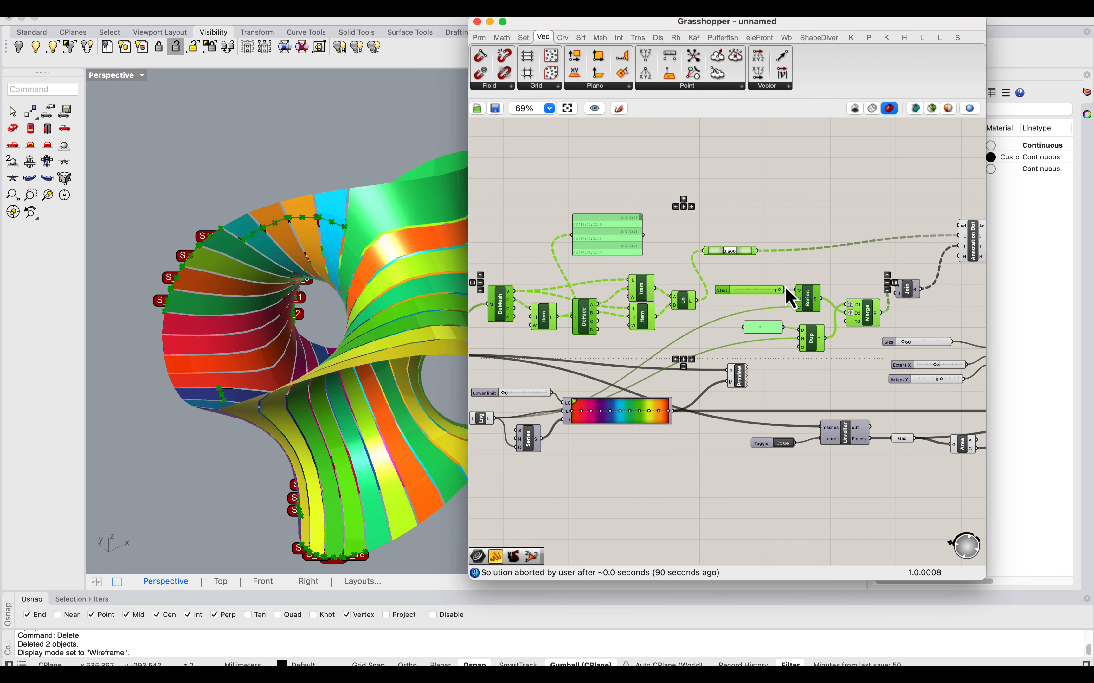
{"action": "left_click_drag", "start_coordinate": [806, 299], "coordinate": [812, 243]}
{"action": "scroll", "coordinate": [796, 241], "scroll_direction": "up", "scroll_amount": 4}
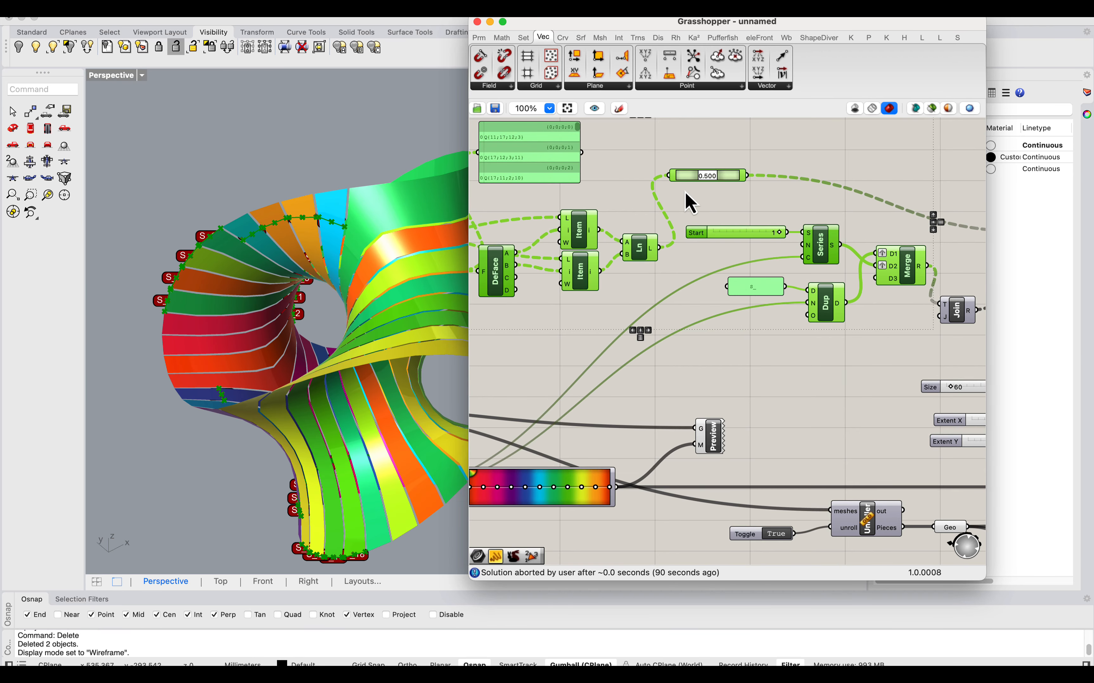
{"action": "scroll", "coordinate": [687, 191], "scroll_direction": "down", "scroll_amount": 8}
{"action": "left_click", "coordinate": [210, 12]}
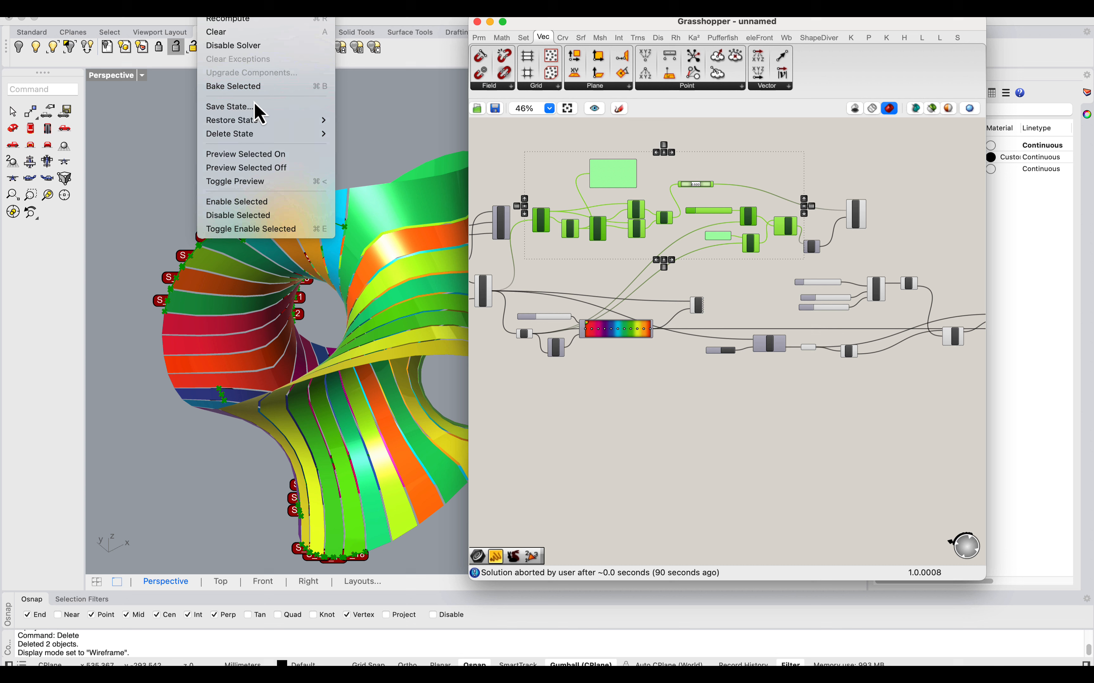
{"action": "left_click", "coordinate": [266, 170]}
{"action": "left_click", "coordinate": [816, 176]}
Step: Duplicate the Annotation Dot component above the final Custom Preview and connect the square grid's Area centroid to the copy's L input
{"action": "mouse_move", "coordinate": [687, 191]}
{"action": "right_mouse_down"}
{"action": "mouse_move", "coordinate": [723, 189]}
{"action": "mouse_move", "coordinate": [518, 185]}
{"action": "right_mouse_up"}
{"action": "scroll", "coordinate": [703, 214], "scroll_direction": "up", "scroll_amount": 4}
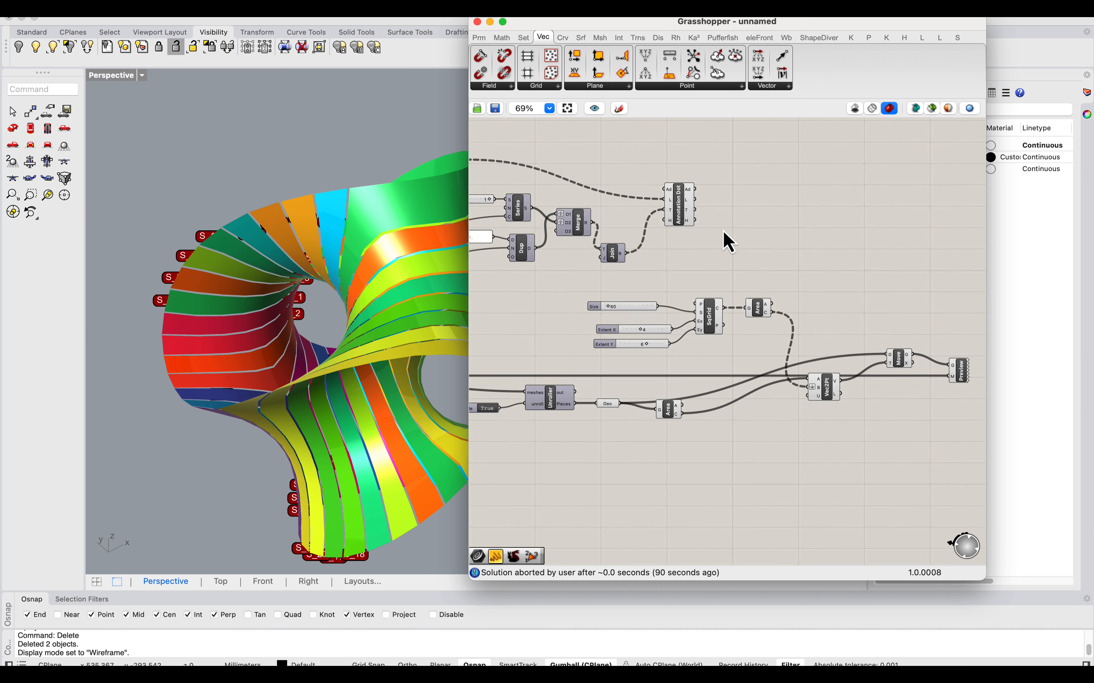
{"action": "right_click_drag", "start_coordinate": [725, 239], "coordinate": [591, 238]}
{"action": "left_click", "coordinate": [547, 205]}
{"action": "mouse_move", "coordinate": [548, 207]}
{"action": "left_mouse_down", "text": "alt"}
{"action": "mouse_move", "coordinate": [560, 226]}
{"action": "mouse_move", "coordinate": [864, 302]}
{"action": "mouse_move", "coordinate": [828, 309]}
{"action": "left_mouse_up", "text": "alt"}
{"action": "scroll", "coordinate": [815, 308], "scroll_direction": "up", "scroll_amount": 3}
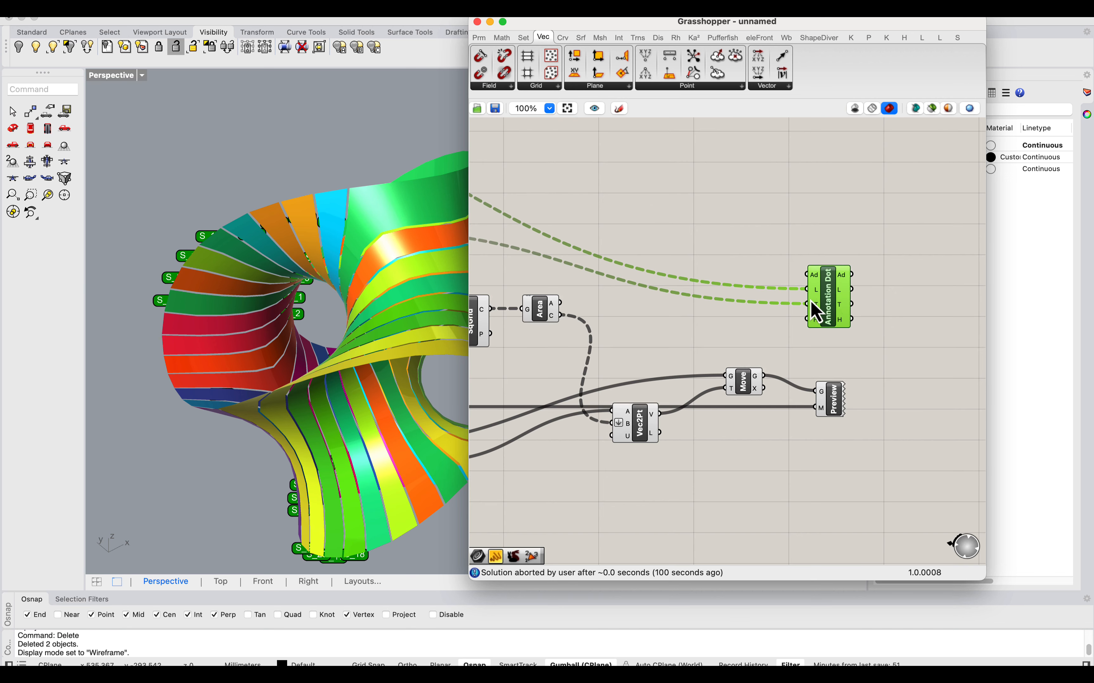
{"action": "scroll", "coordinate": [698, 364], "scroll_direction": "down", "scroll_amount": 2}
{"action": "right_click_drag", "start_coordinate": [573, 349], "coordinate": [696, 321]}
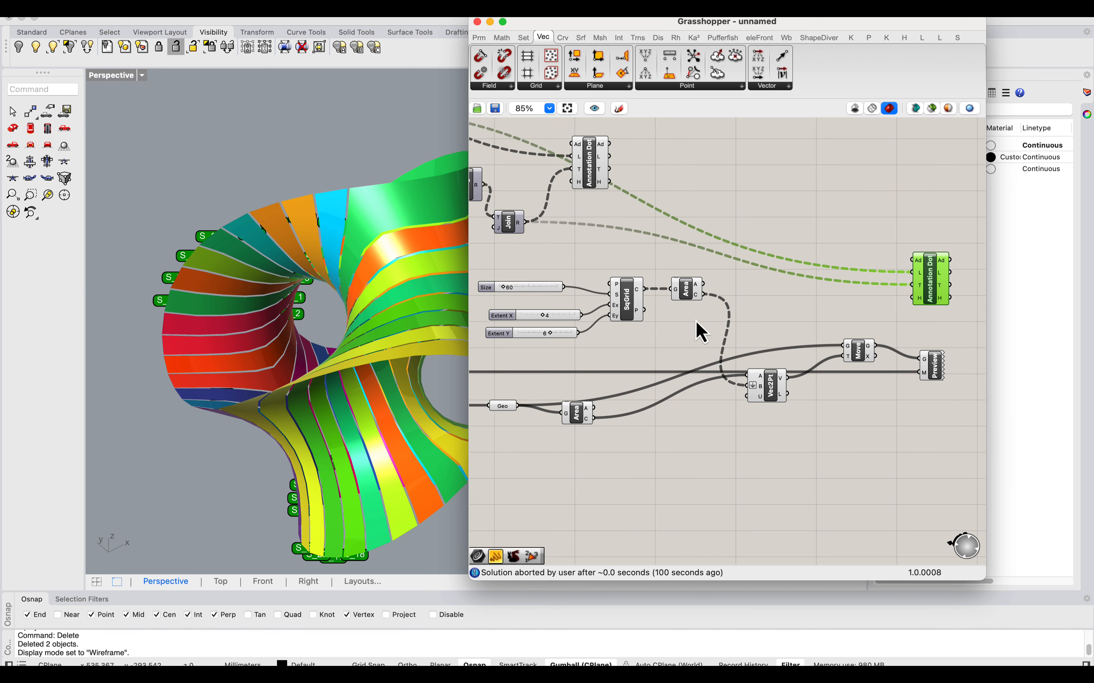
{"action": "mouse_move", "coordinate": [704, 294]}
{"action": "left_mouse_down"}
{"action": "mouse_move", "coordinate": [923, 293]}
{"action": "mouse_move", "coordinate": [918, 273]}
{"action": "left_mouse_up"}
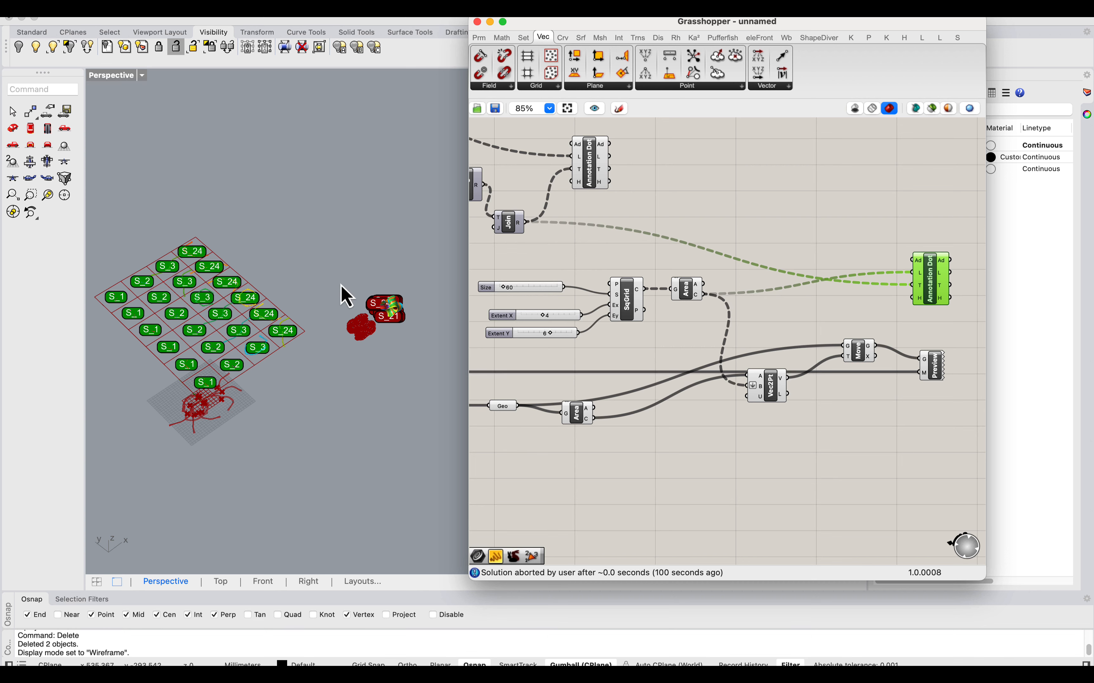
Step: Check the dots on the square grid and move the duplicated Annotation Dot component further up
{"action": "scroll", "coordinate": [357, 289], "scroll_direction": "up", "scroll_amount": 5}
{"action": "scroll", "coordinate": [388, 297], "scroll_direction": "down", "scroll_amount": 5}
{"action": "scroll", "coordinate": [418, 313], "scroll_direction": "up", "scroll_amount": 8}
{"action": "scroll", "coordinate": [416, 297], "scroll_direction": "down", "scroll_amount": 8}
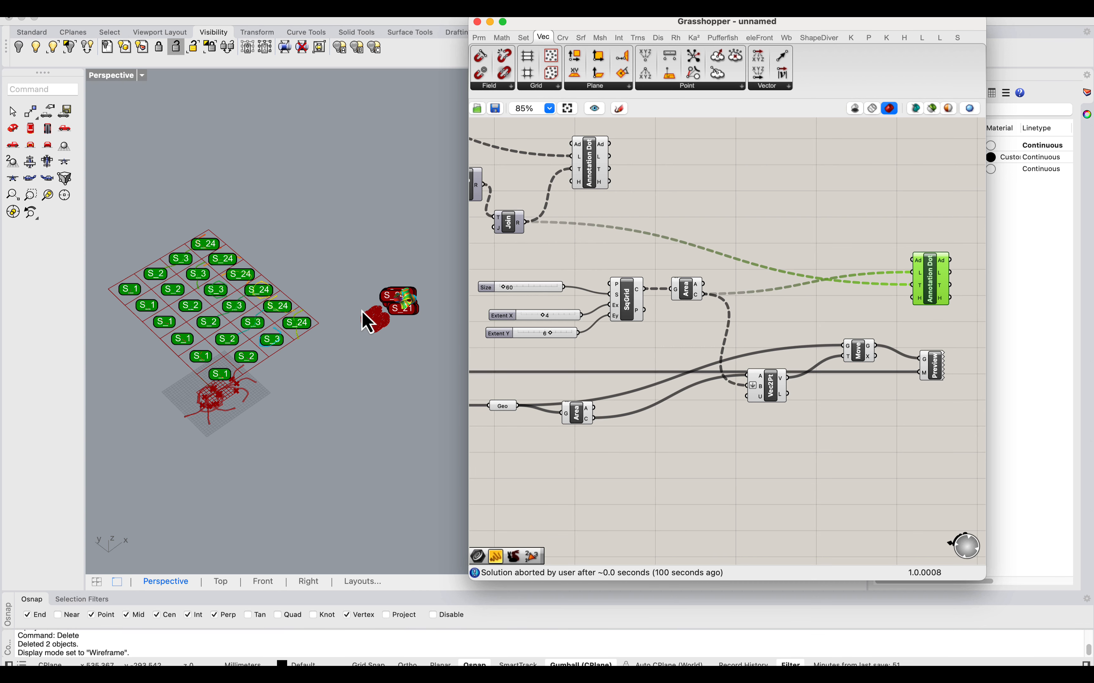
{"action": "right_click_drag", "start_coordinate": [942, 297], "coordinate": [756, 284]}
{"action": "left_click_drag", "start_coordinate": [744, 257], "coordinate": [730, 223]}
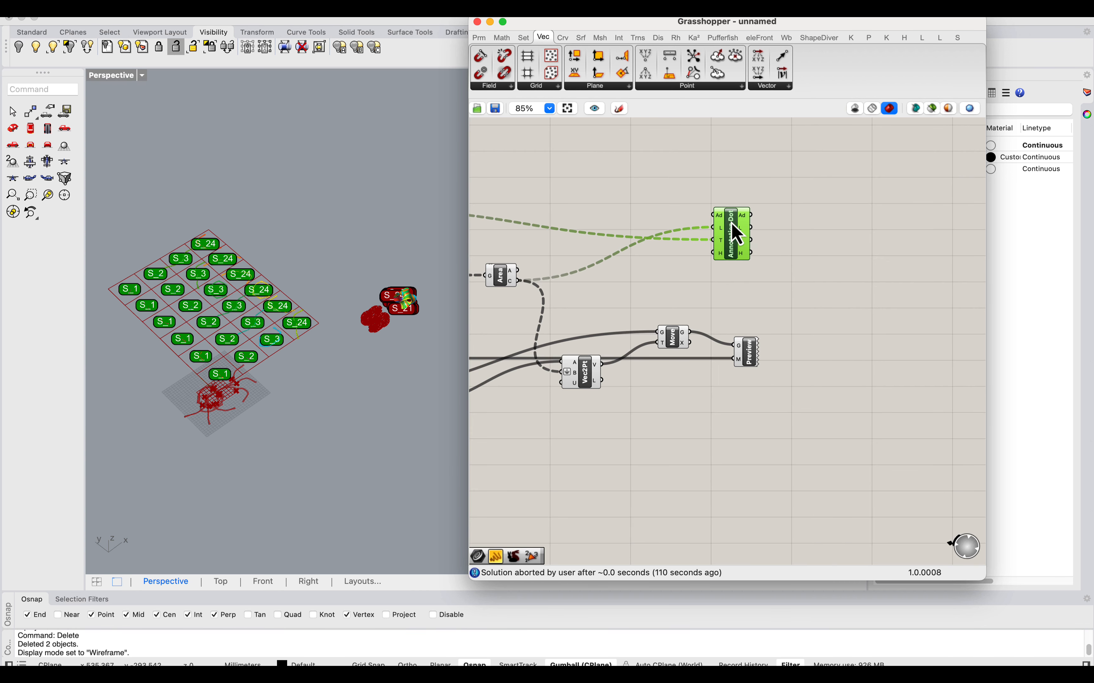
Step: Bake the duplicated Annotation Dot to the Default layer and check which dots sit at one grid cell
{"action": "right_click", "coordinate": [733, 225]}
{"action": "left_click", "coordinate": [768, 270]}
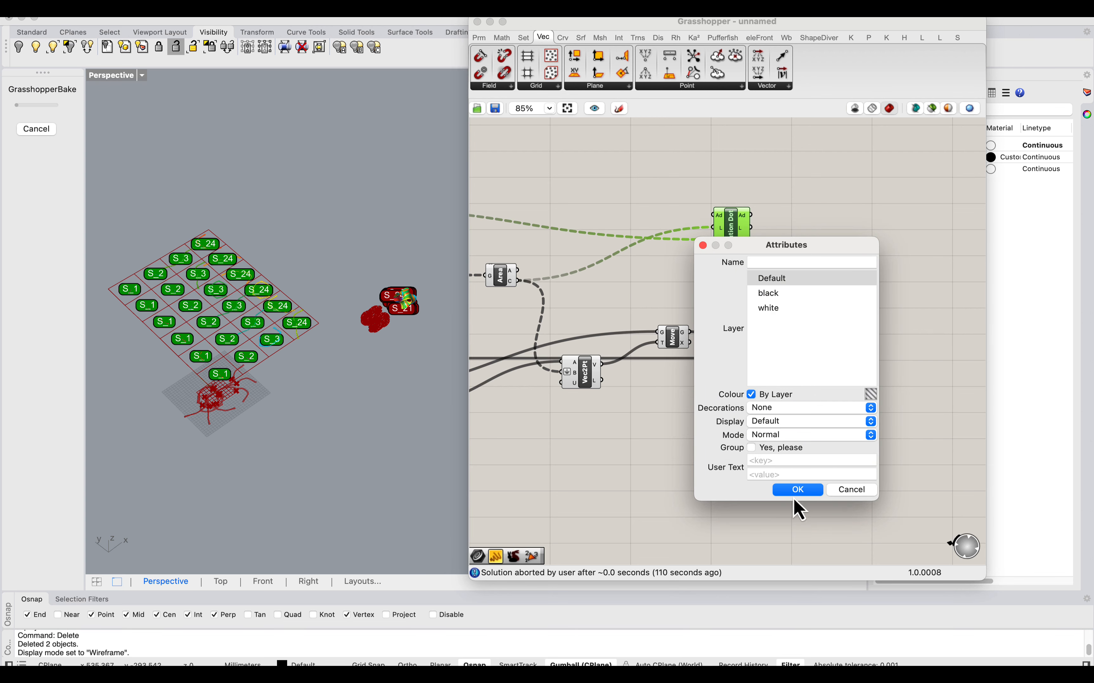
{"action": "left_click", "coordinate": [795, 492]}
{"action": "right_click_drag", "start_coordinate": [592, 305], "coordinate": [662, 301]}
{"action": "scroll", "coordinate": [199, 269], "scroll_direction": "up", "scroll_amount": 5}
{"action": "left_click", "coordinate": [259, 296]}
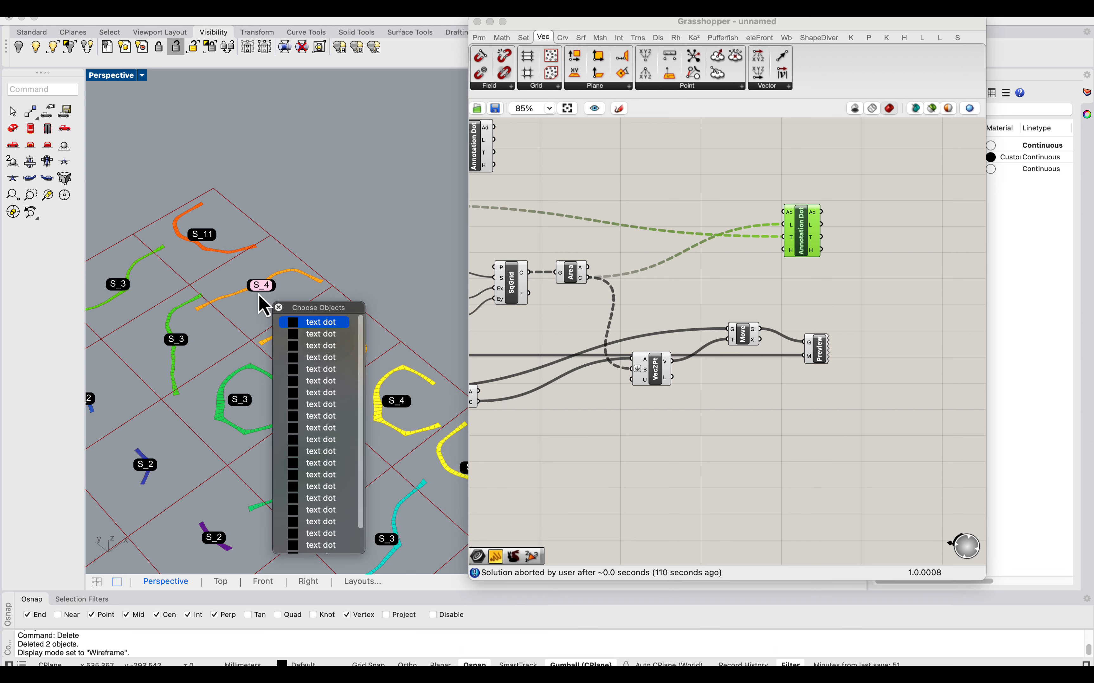
{"action": "left_click", "coordinate": [351, 253]}
{"action": "scroll", "coordinate": [790, 235], "scroll_direction": "up", "scroll_amount": 3}
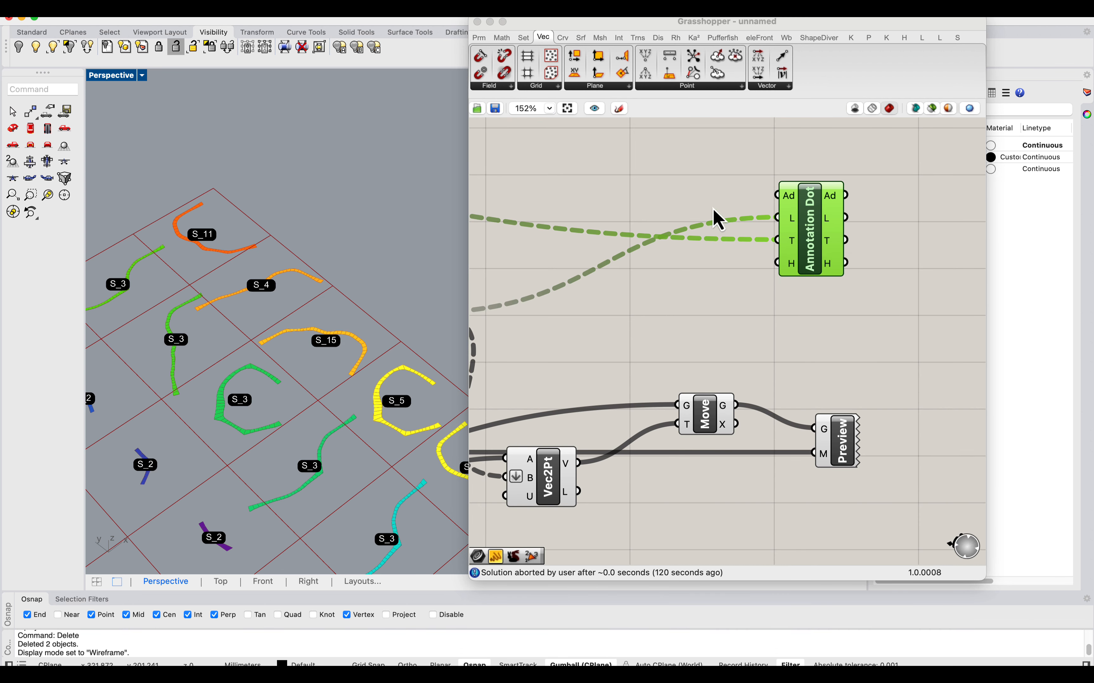
Step: Undo the bake of the annotation dots
{"action": "left_click", "coordinate": [632, 262]}
{"action": "scroll", "coordinate": [259, 255], "scroll_direction": "down", "scroll_amount": 10}
{"action": "left_click", "coordinate": [319, 237]}
{"action": "key", "text": "super+z"}
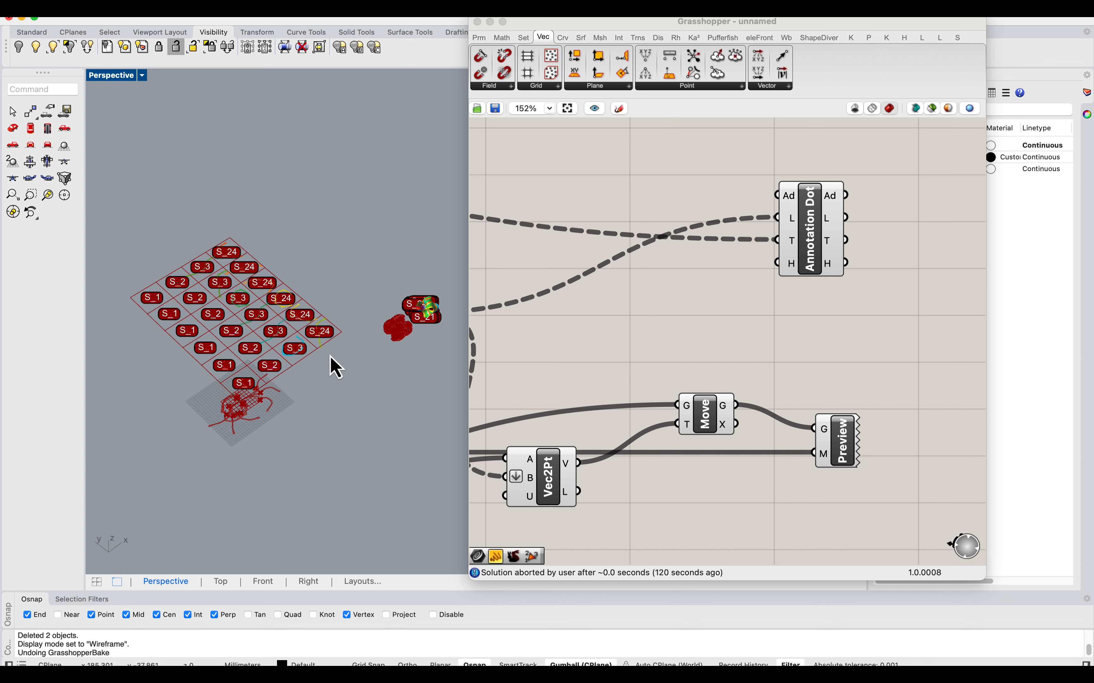
Step: Add a Point parameter fed by the square grid's Area centroid output and flatten it
{"action": "scroll", "coordinate": [764, 274], "scroll_direction": "up", "scroll_amount": 3}
{"action": "mouse_move", "coordinate": [797, 272]}
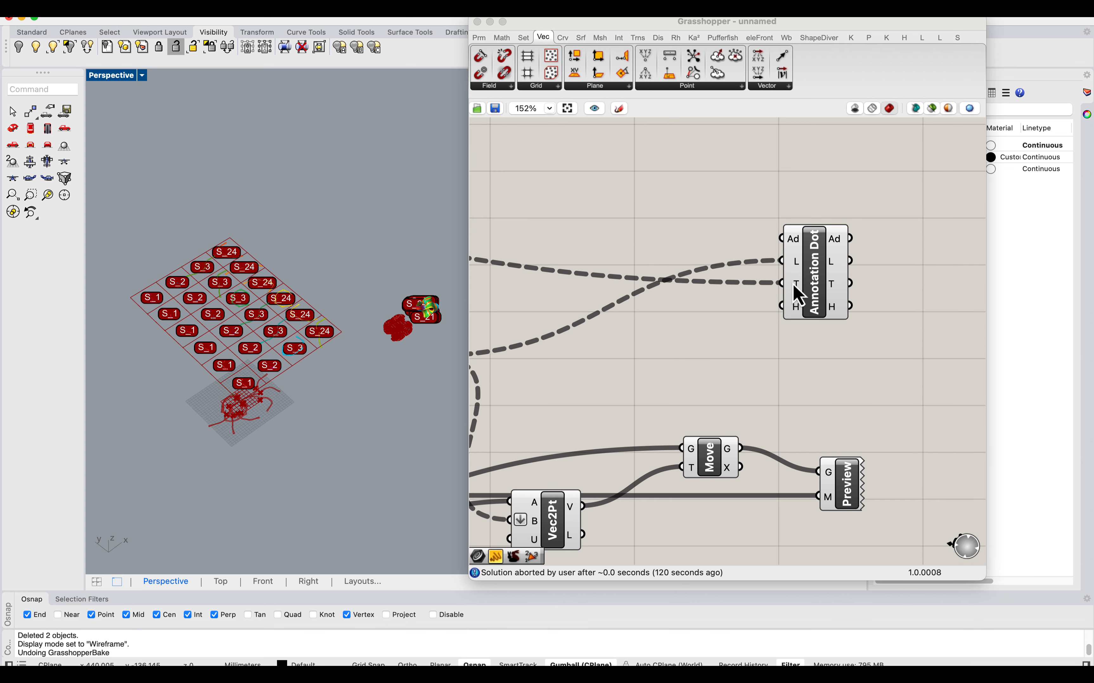
{"action": "scroll", "coordinate": [678, 312], "scroll_direction": "down", "scroll_amount": 3}
{"action": "scroll", "coordinate": [844, 280], "scroll_direction": "up", "scroll_amount": 2}
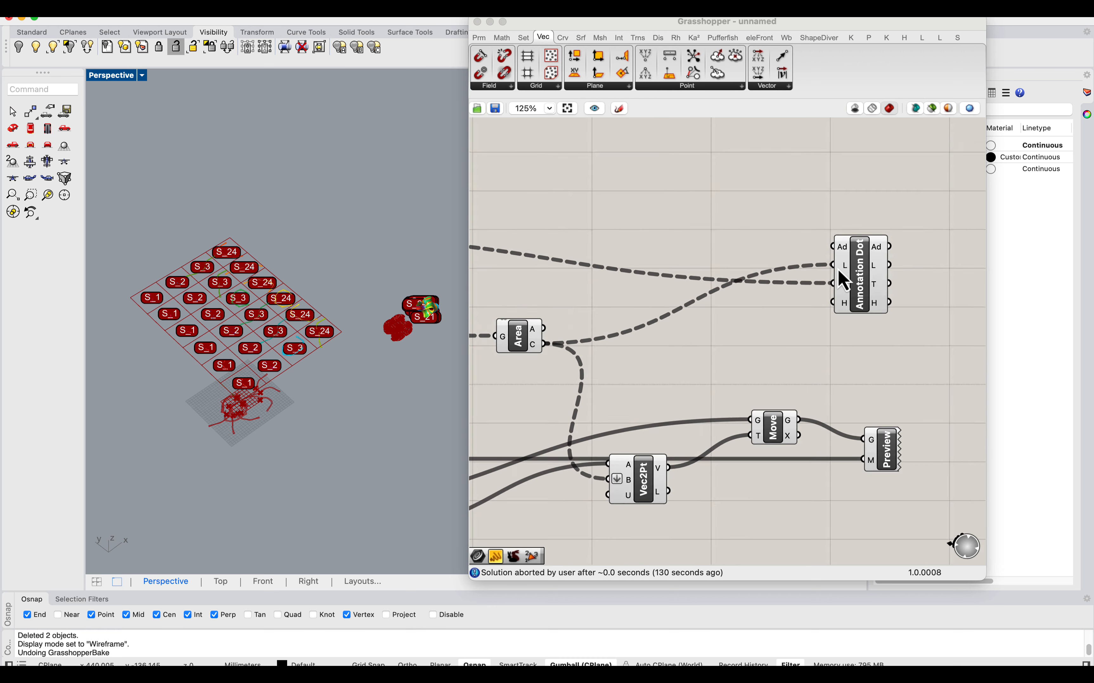
{"action": "scroll", "coordinate": [844, 280], "scroll_direction": "down", "scroll_amount": 2}
{"action": "double_click", "coordinate": [696, 334]}
{"action": "type", "text": "po"}
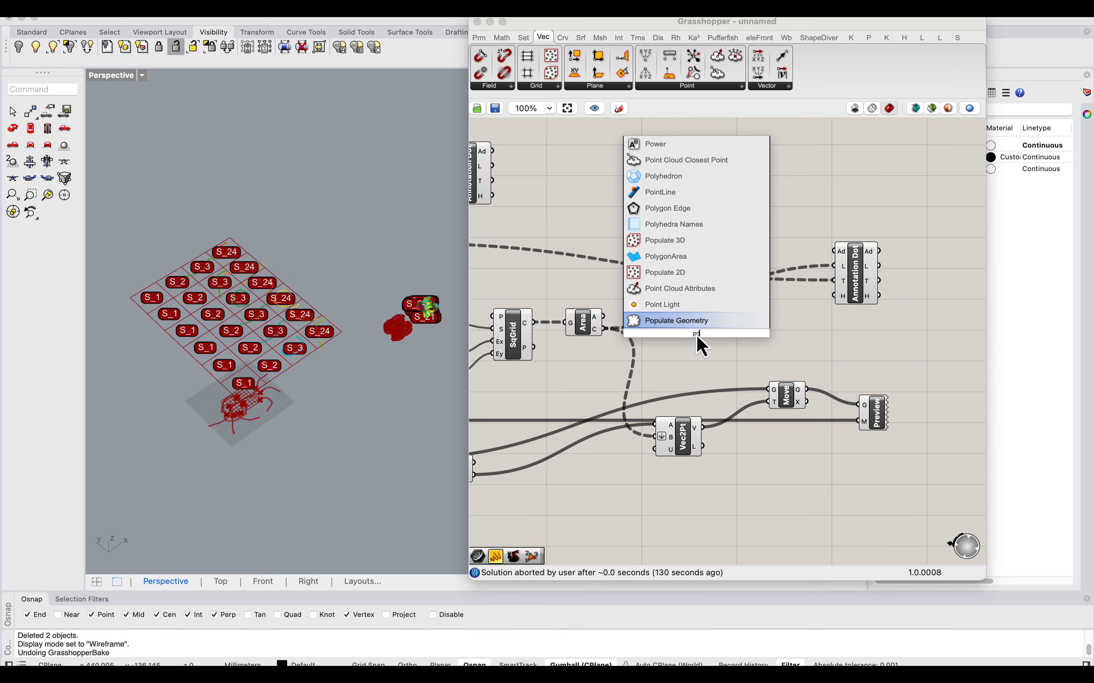
{"action": "type", "text": "int"}
{"action": "key", "text": "Return"}
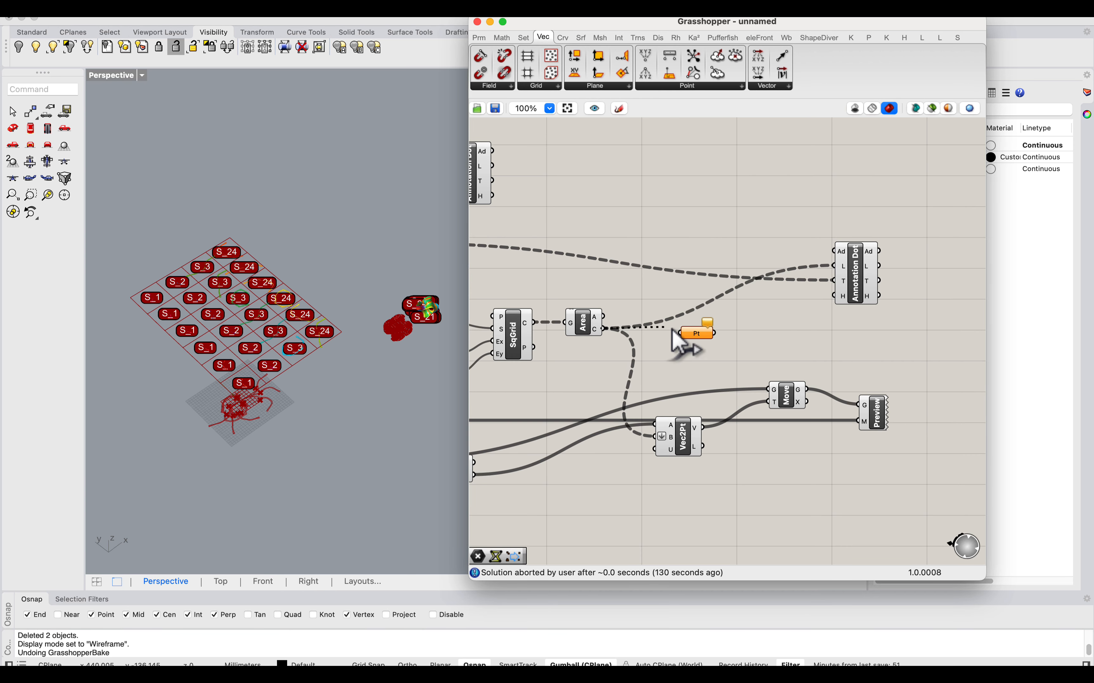
{"action": "left_click_drag", "start_coordinate": [671, 330], "coordinate": [710, 324]}
{"action": "right_click", "coordinate": [699, 335]}
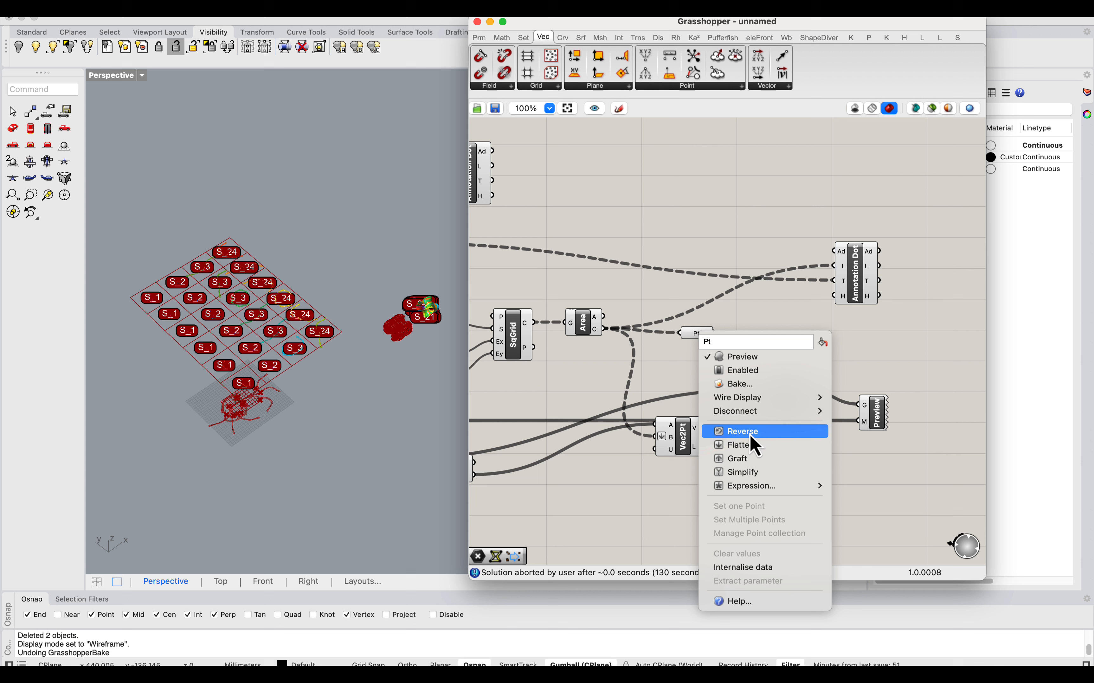
{"action": "left_click", "coordinate": [730, 444]}
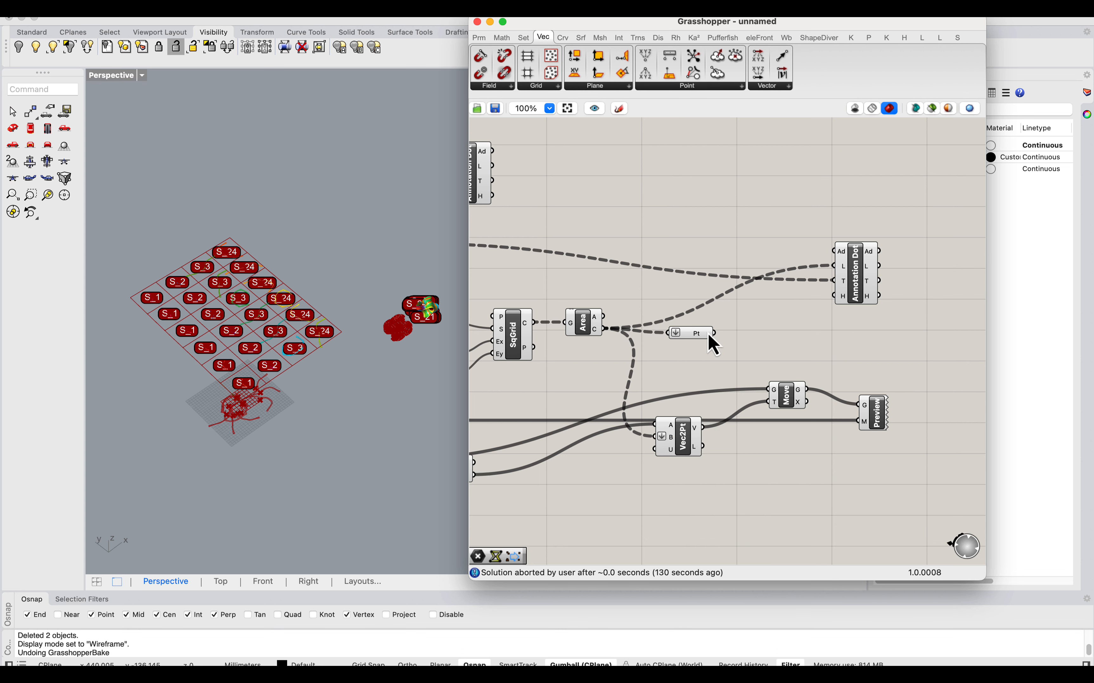
Step: Connect the flattened Point parameter to the duplicated Annotation Dot's L input, graft that input and check the grid labels
{"action": "left_click_drag", "start_coordinate": [708, 333], "coordinate": [835, 267]}
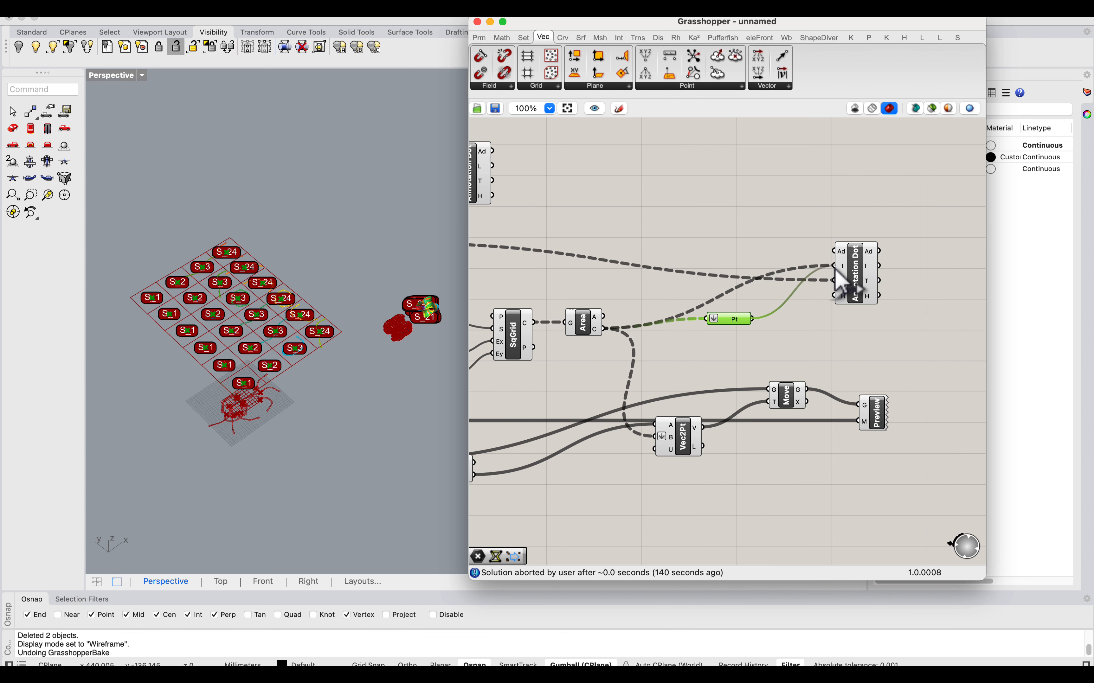
{"action": "right_click", "coordinate": [844, 267]}
{"action": "left_click", "coordinate": [883, 381]}
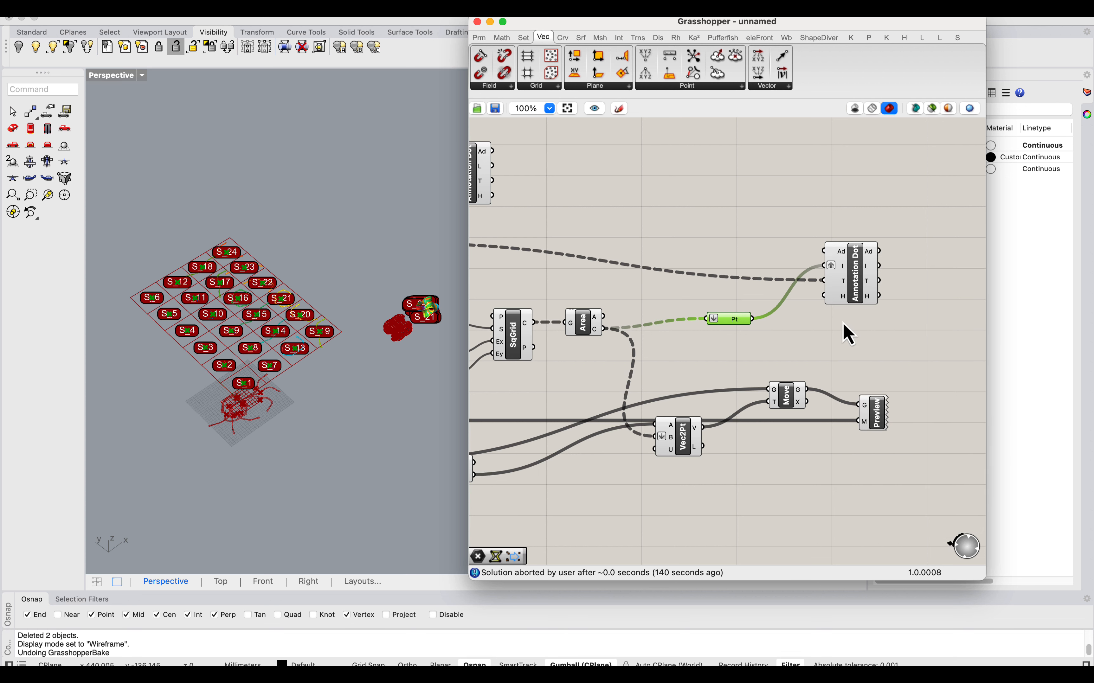
{"action": "left_click", "coordinate": [339, 247]}
{"action": "scroll", "coordinate": [266, 322], "scroll_direction": "up", "scroll_amount": 6}
{"action": "scroll", "coordinate": [363, 272], "scroll_direction": "down", "scroll_amount": 2}
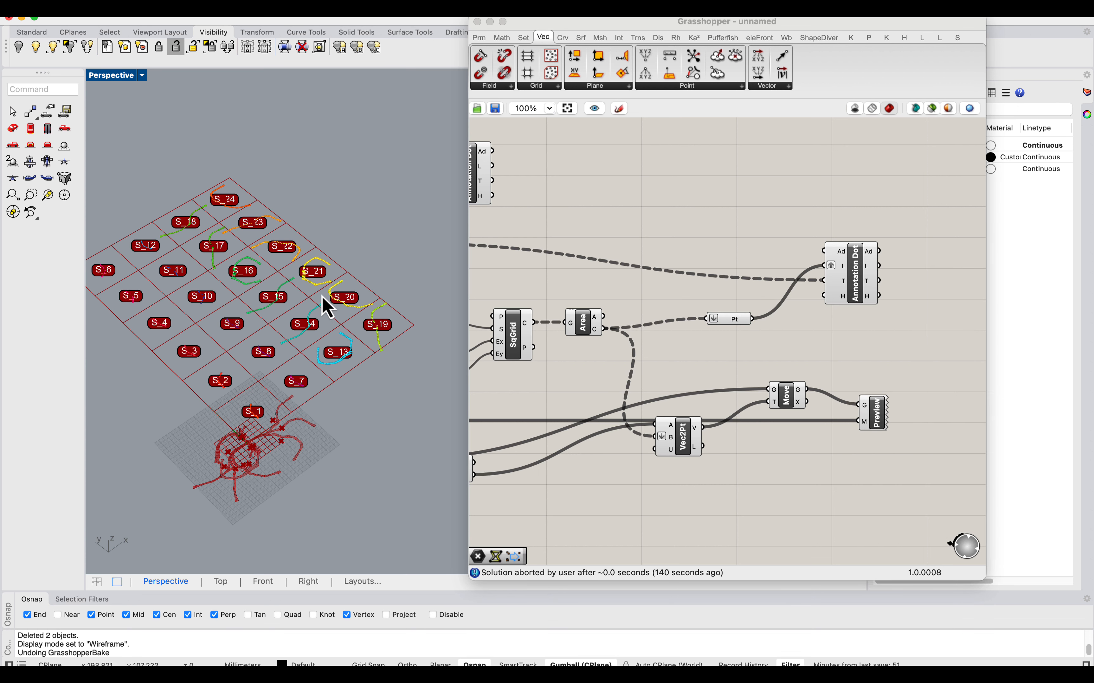
Step: Bake the grid's Annotation Dot component to the Default layer
{"action": "right_click_drag", "start_coordinate": [322, 296], "coordinate": [329, 322]}
{"action": "scroll", "coordinate": [740, 349], "scroll_direction": "down", "scroll_amount": 1}
{"action": "left_click", "coordinate": [845, 271]}
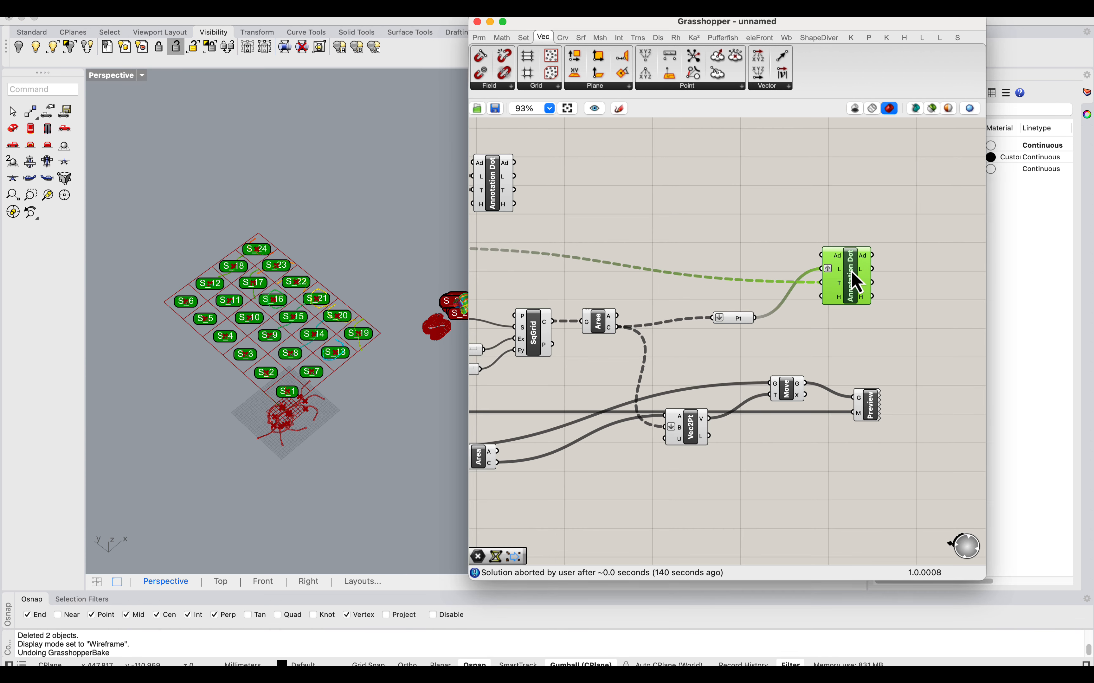
{"action": "right_click", "coordinate": [848, 268]}
{"action": "left_click", "coordinate": [886, 319]}
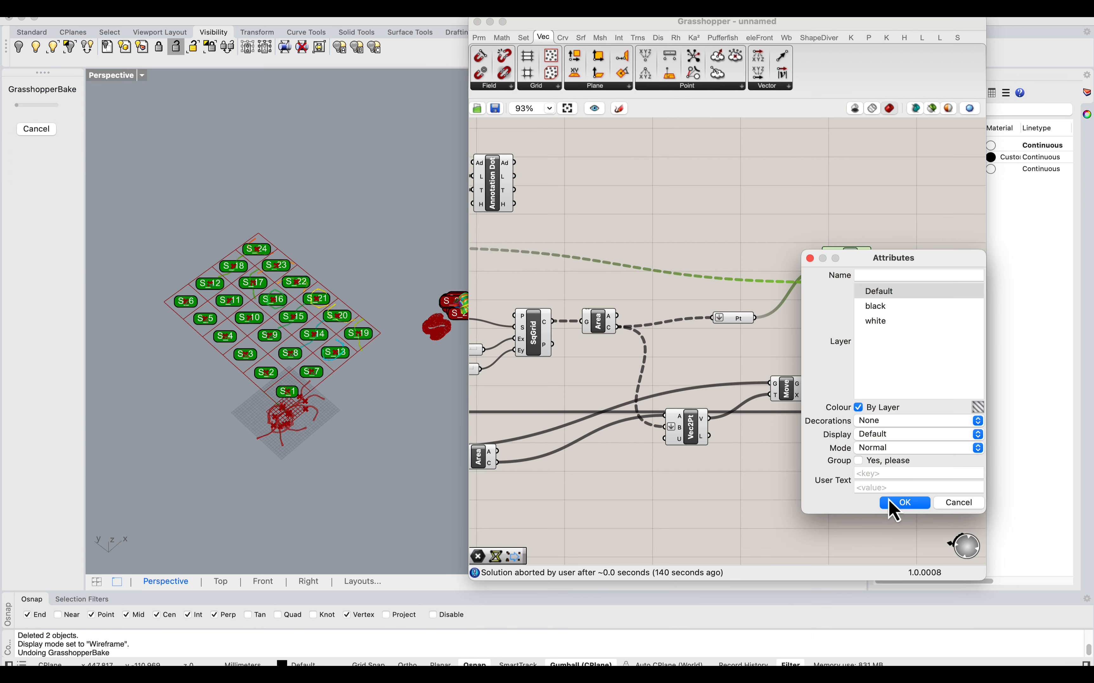
{"action": "left_click", "coordinate": [896, 503]}
Step: Bake the original Annotation Dot component that labels the mesh strips
{"action": "right_click_drag", "start_coordinate": [269, 342], "coordinate": [418, 325]}
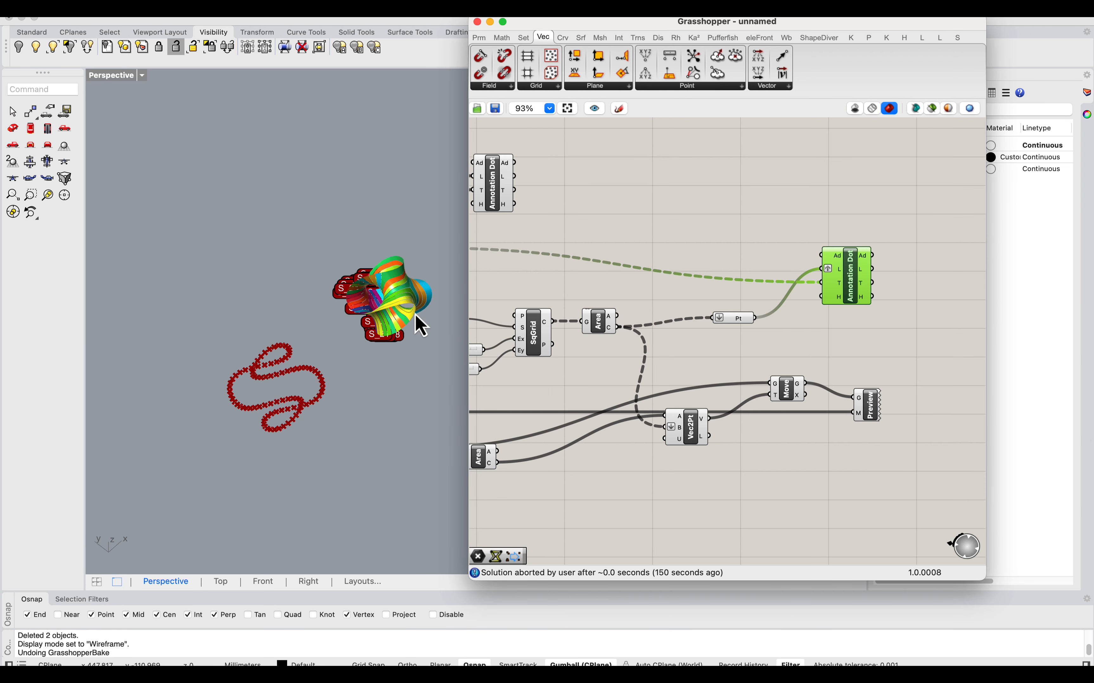
{"action": "right_click_drag", "start_coordinate": [531, 207], "coordinate": [782, 236]}
{"action": "left_click", "coordinate": [750, 216]}
{"action": "right_click", "coordinate": [749, 217]}
{"action": "left_click", "coordinate": [784, 268]}
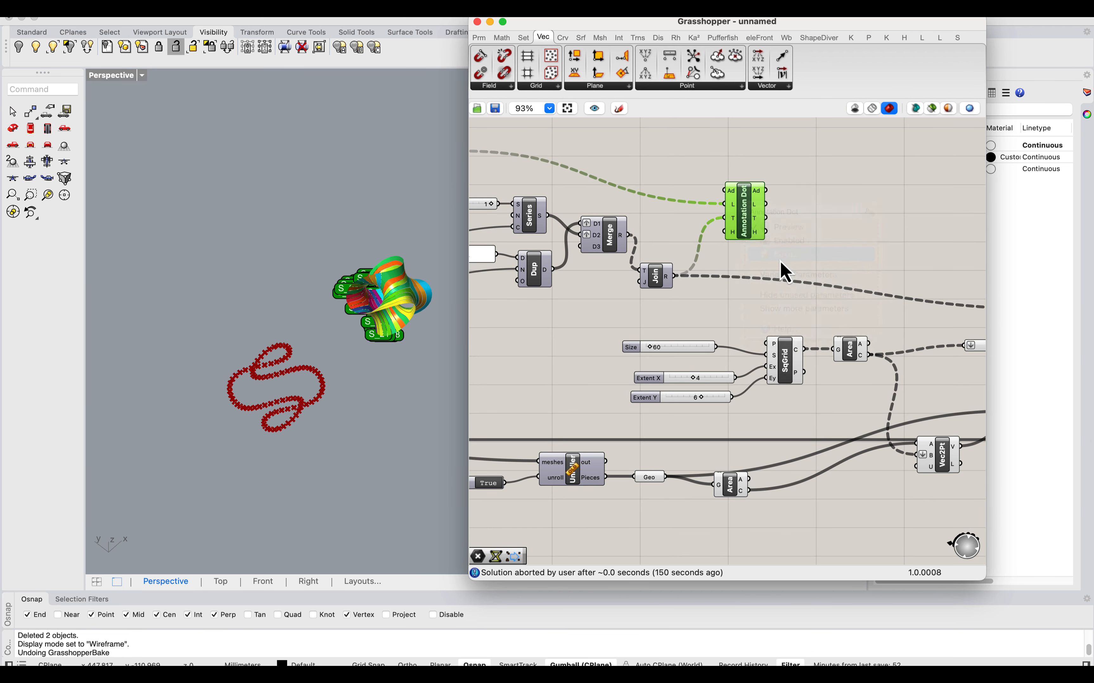
Step: Add a Bake component with Objects and ObjColor inputs and place it below the colour gradient, near the unroll Toggle
{"action": "left_click", "coordinate": [589, 349]}
{"action": "scroll", "coordinate": [589, 349], "scroll_direction": "down", "scroll_amount": 5}
{"action": "mouse_move", "coordinate": [533, 332]}
{"action": "right_mouse_down"}
{"action": "mouse_move", "coordinate": [829, 301]}
{"action": "mouse_move", "coordinate": [841, 282]}
{"action": "mouse_move", "coordinate": [769, 275]}
{"action": "right_mouse_up"}
{"action": "scroll", "coordinate": [764, 364], "scroll_direction": "up", "scroll_amount": 5}
{"action": "double_click", "coordinate": [733, 422]}
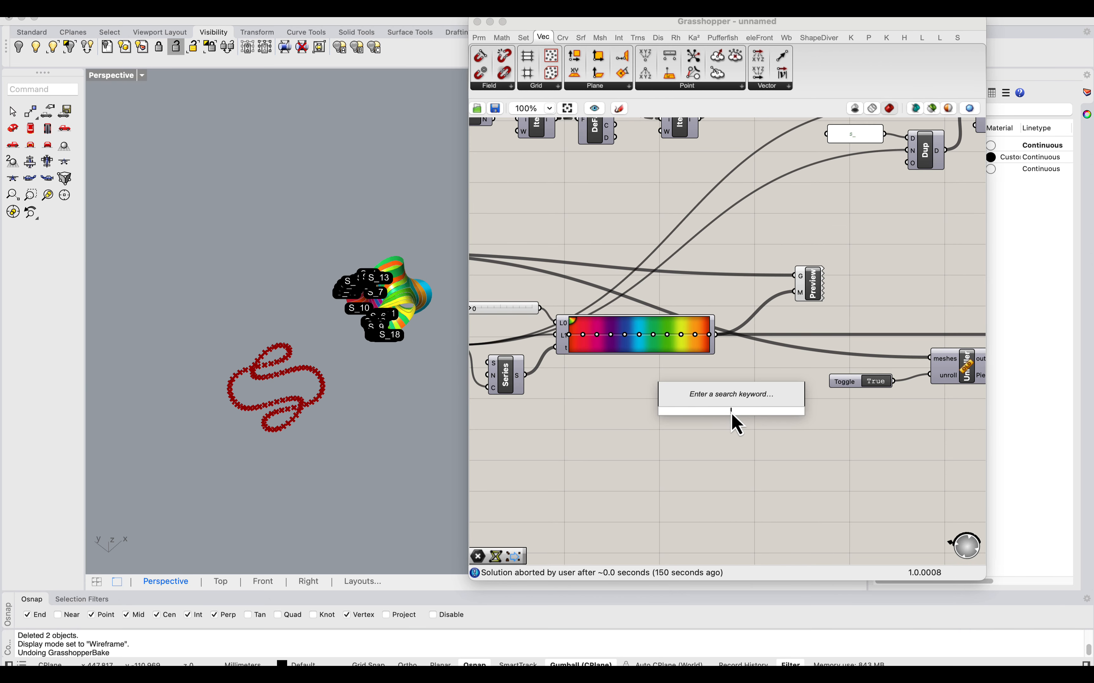
{"action": "type", "text": "bake"}
{"action": "key", "text": "Return"}
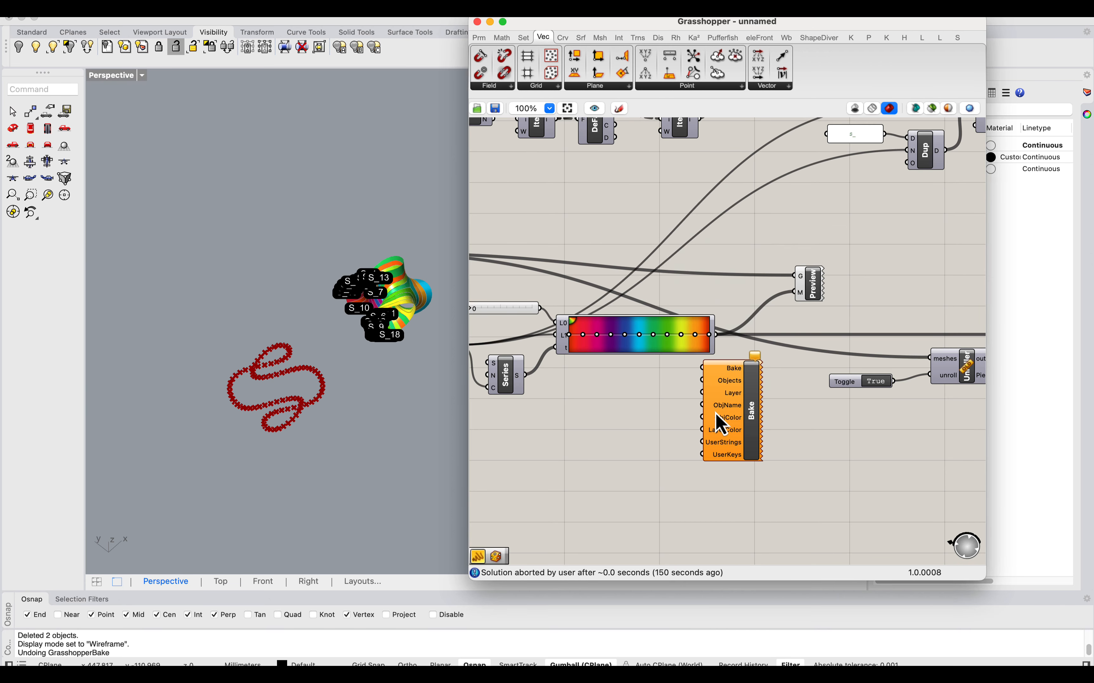
{"action": "left_click", "coordinate": [764, 430]}
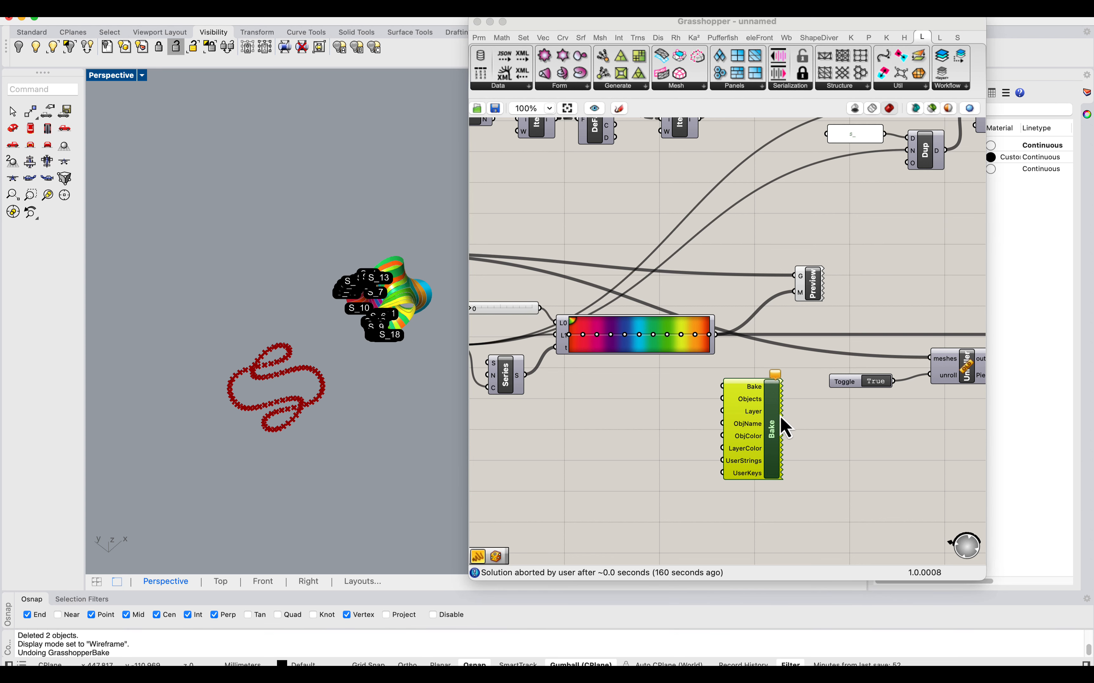
{"action": "left_click_drag", "start_coordinate": [763, 385], "coordinate": [788, 397]}
Step: Connect the Outset Boundary mesh output to the Bake component's Objects input and the gradient output to its ObjColor input
{"action": "right_click_drag", "start_coordinate": [696, 364], "coordinate": [793, 373]}
{"action": "scroll", "coordinate": [794, 374], "scroll_direction": "down", "scroll_amount": 2}
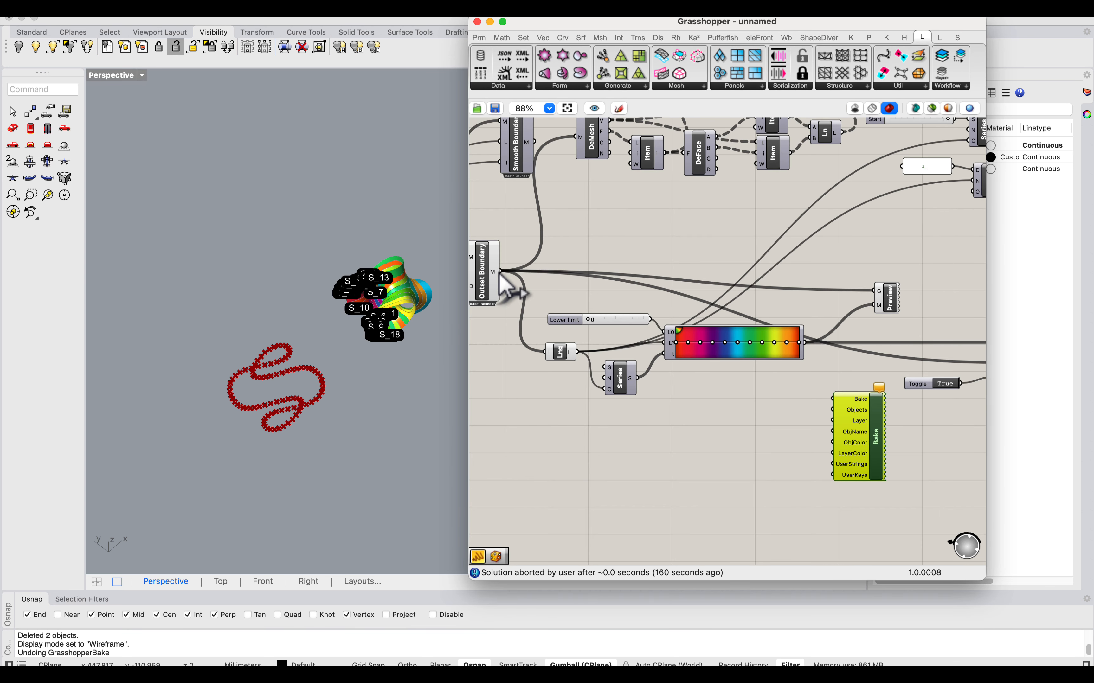
{"action": "left_click_drag", "start_coordinate": [501, 272], "coordinate": [803, 348]}
{"action": "scroll", "coordinate": [869, 457], "scroll_direction": "up", "scroll_amount": 1}
{"action": "double_click", "coordinate": [724, 441]}
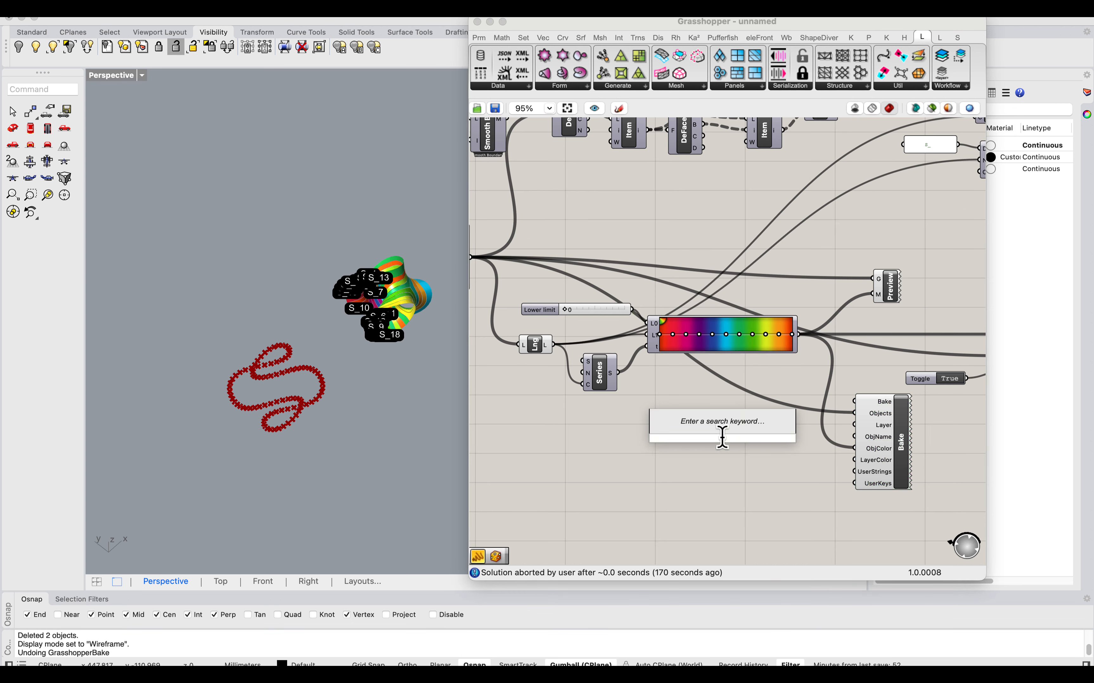
{"action": "type", "text": "b"}
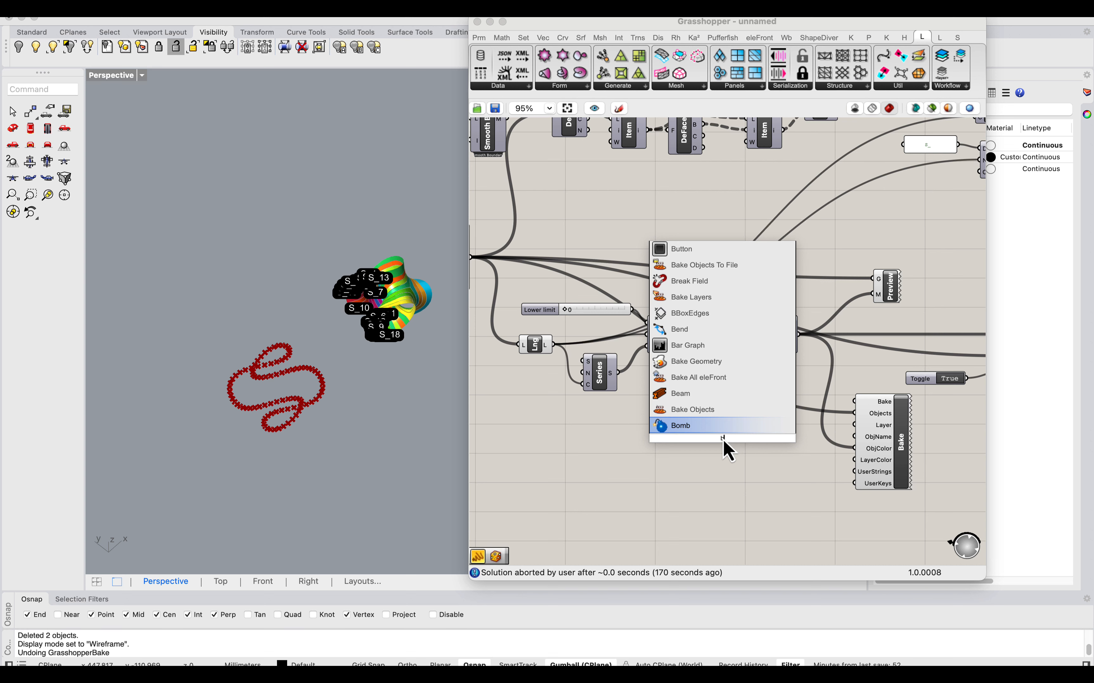
{"action": "type", "text": "oo"}
{"action": "left_click", "coordinate": [714, 414]}
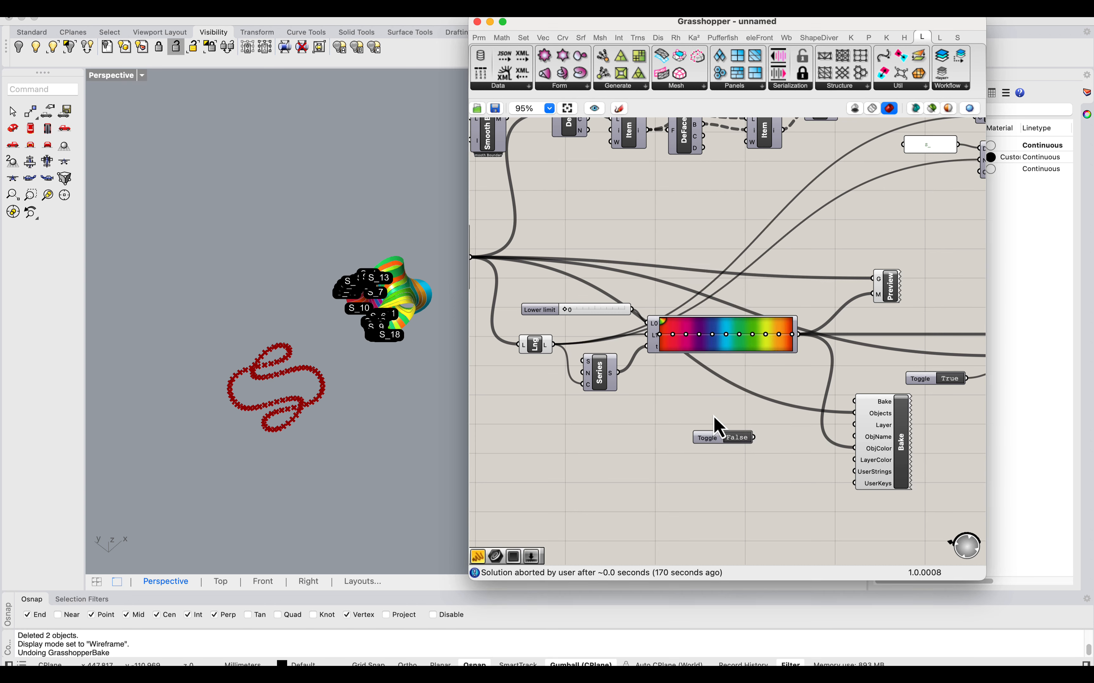
{"action": "key", "text": "Delete"}
Step: Add a Button and connect it to the Bake component's Bake input
{"action": "double_click", "coordinate": [717, 439]}
{"action": "type", "text": "butt"}
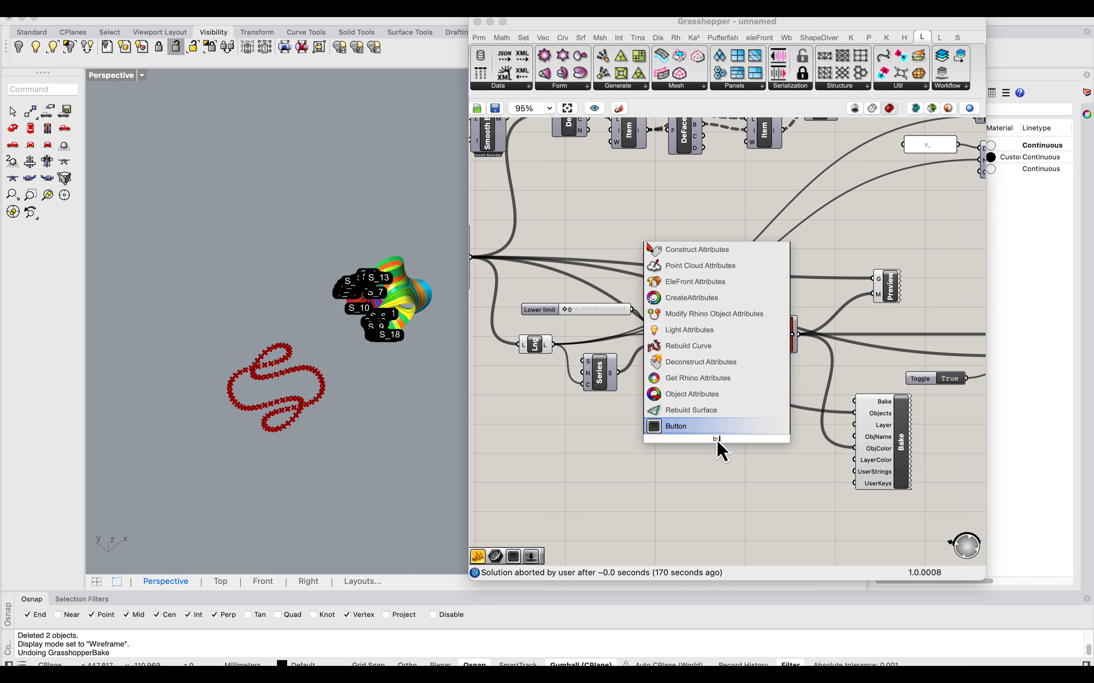
{"action": "left_click", "coordinate": [725, 428]}
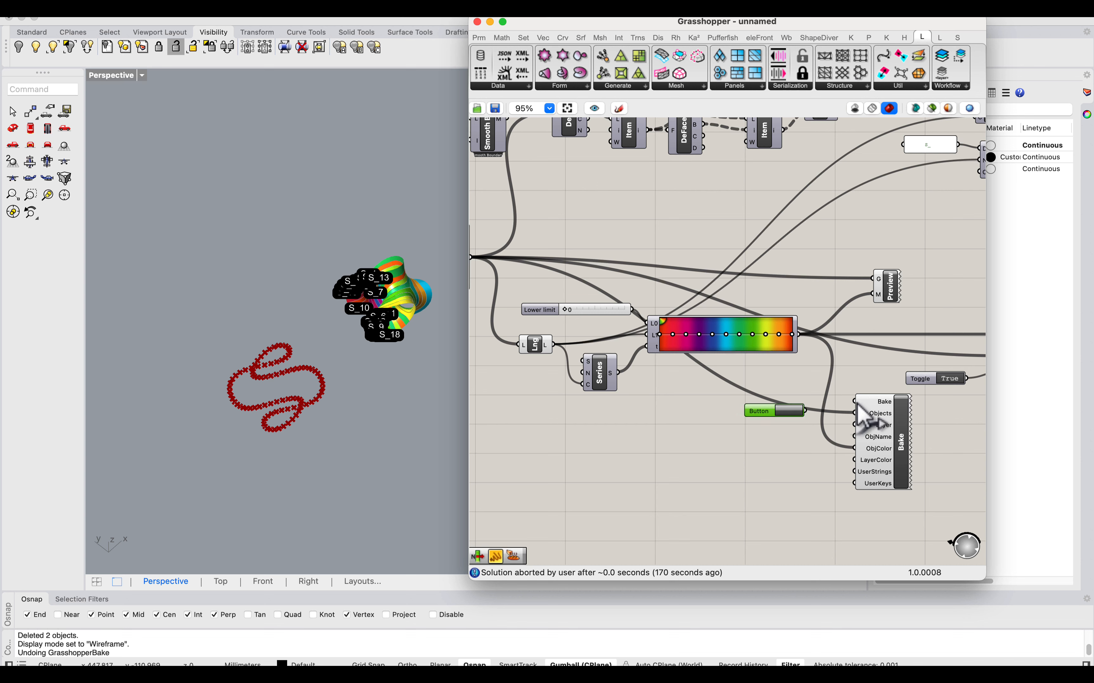
{"action": "left_click_drag", "start_coordinate": [857, 400], "coordinate": [855, 402]}
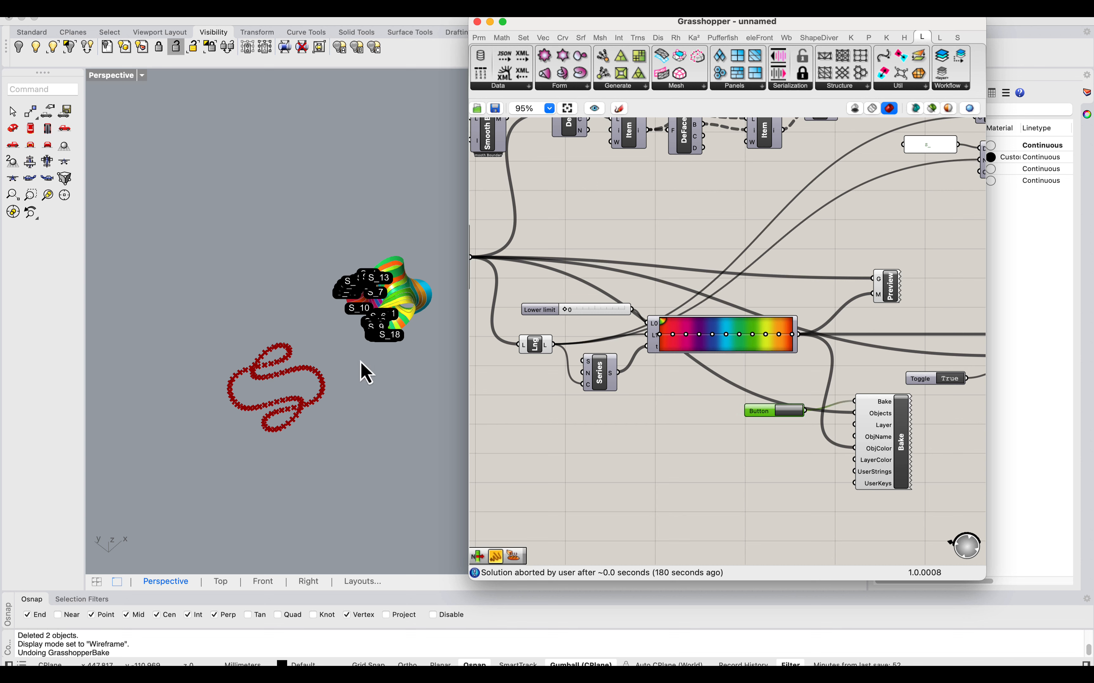
Step: Select the baked dots and strip meshes in the viewport and move them away from the Grasshopper preview
{"action": "left_click", "coordinate": [397, 297]}
{"action": "left_click", "coordinate": [412, 254]}
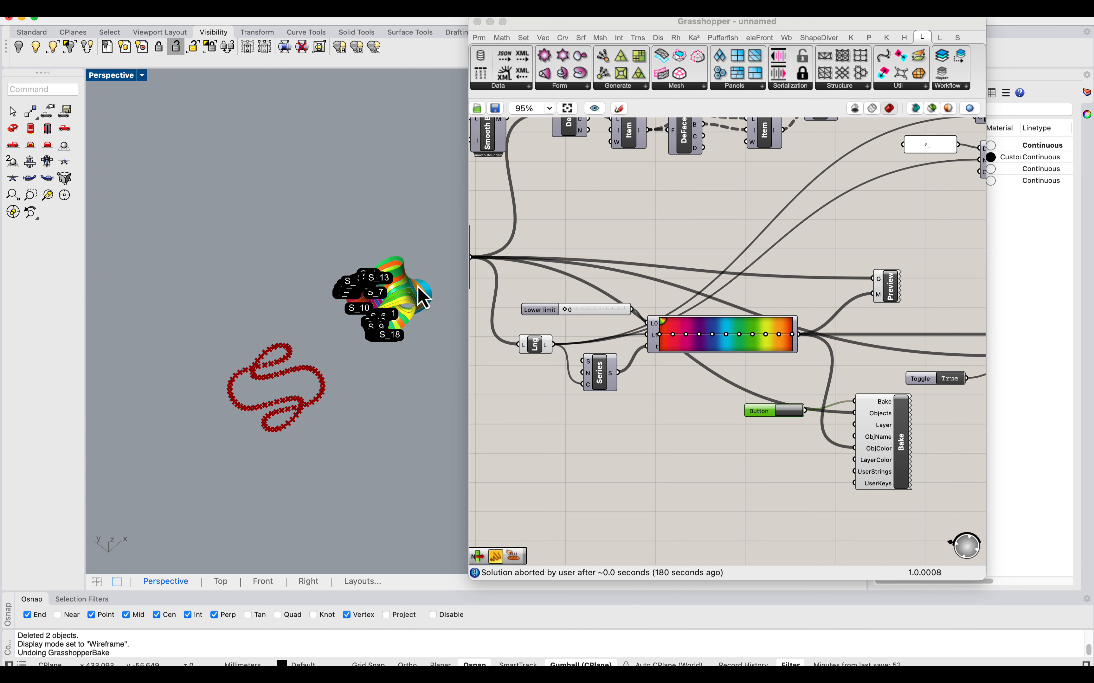
{"action": "scroll", "coordinate": [428, 283], "scroll_direction": "up", "scroll_amount": 10}
{"action": "scroll", "coordinate": [415, 296], "scroll_direction": "down", "scroll_amount": 8}
{"action": "left_click_drag", "start_coordinate": [445, 388], "coordinate": [292, 245]}
{"action": "scroll", "coordinate": [318, 268], "scroll_direction": "down", "scroll_amount": 10}
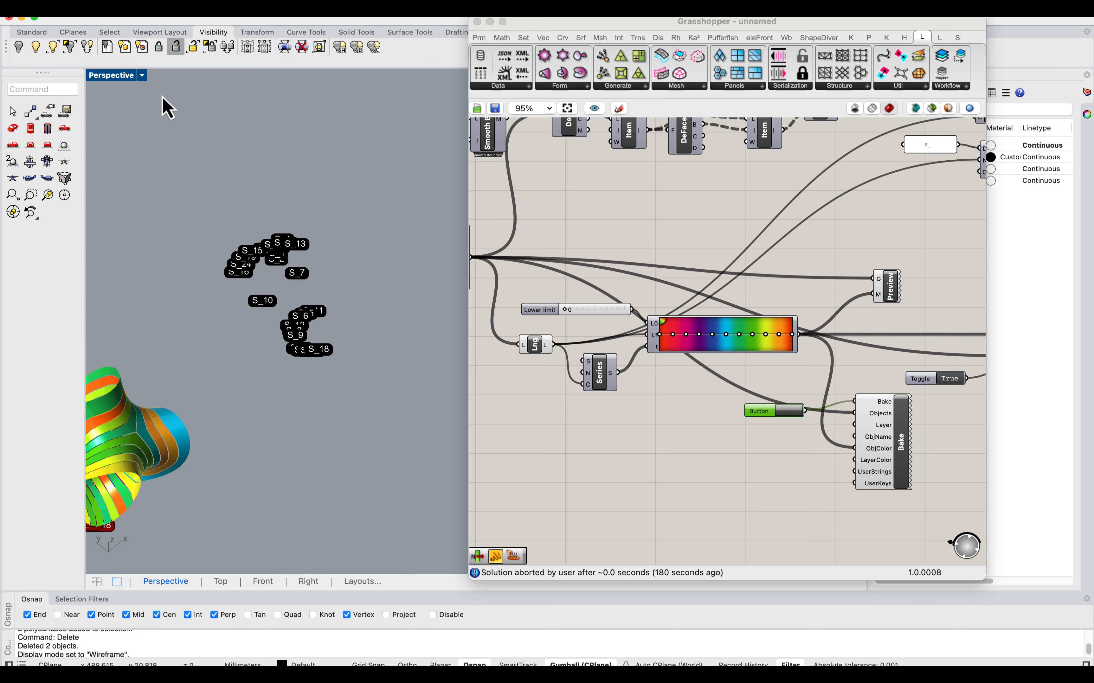
Step: Try the Rendered display mode in the Perspective viewport, and set it to Shaded
{"action": "left_click", "coordinate": [142, 75]}
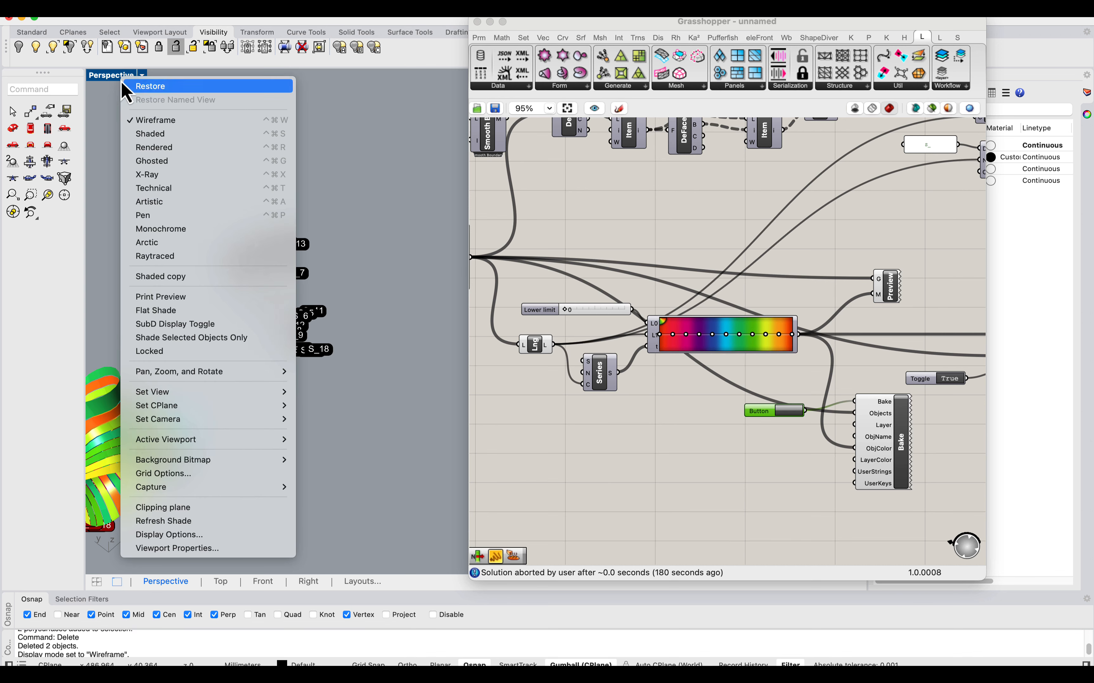
{"action": "left_click", "coordinate": [171, 151]}
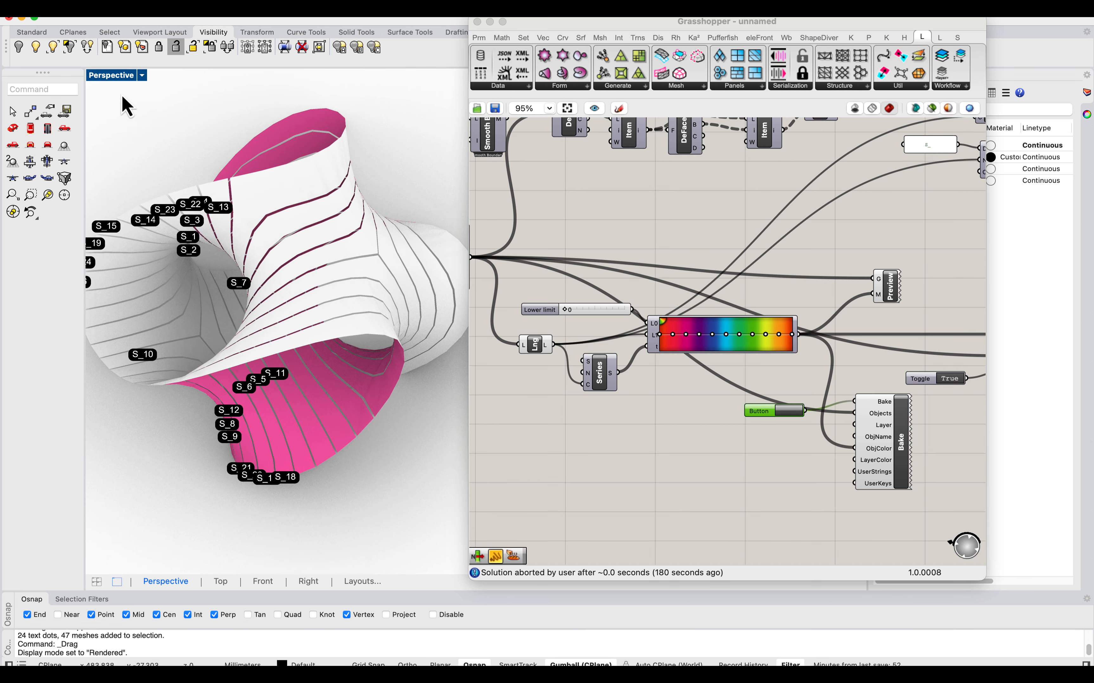
{"action": "left_click", "coordinate": [122, 75]}
{"action": "left_click", "coordinate": [167, 125]}
{"action": "scroll", "coordinate": [314, 274], "scroll_direction": "down", "scroll_amount": 5}
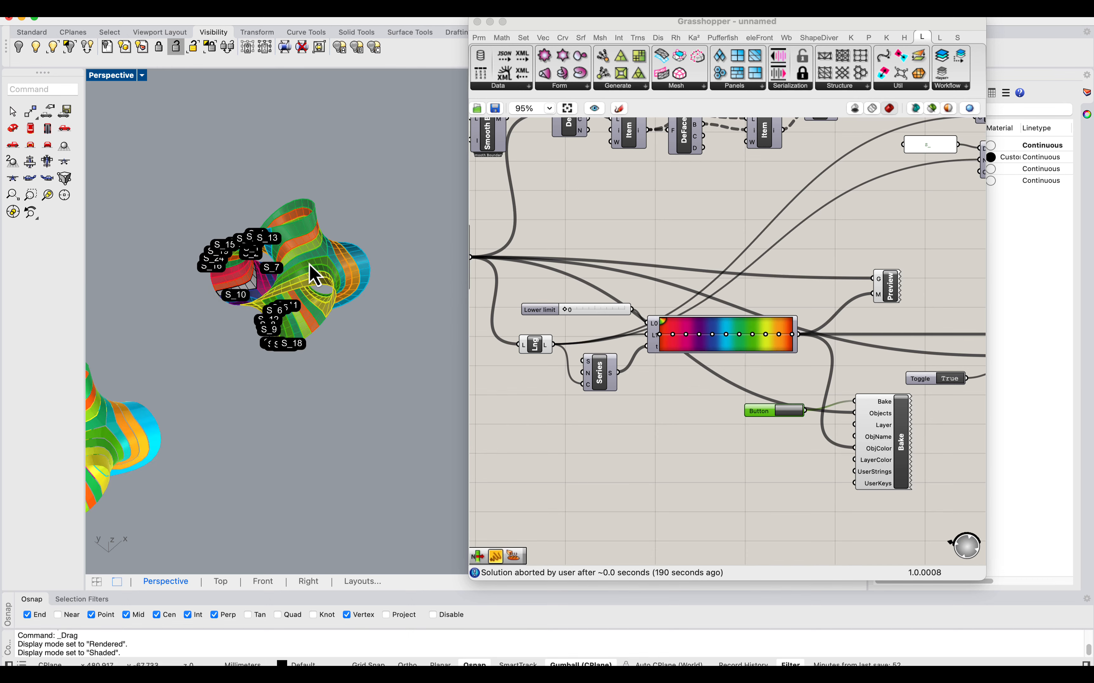
Step: Delete one of the baked strip meshes on the GH_Obj layer and check which meshes overlap beside it
{"action": "scroll", "coordinate": [271, 290], "scroll_direction": "up", "scroll_amount": 3}
{"action": "scroll", "coordinate": [242, 293], "scroll_direction": "down", "scroll_amount": 2}
{"action": "left_click", "coordinate": [223, 317]}
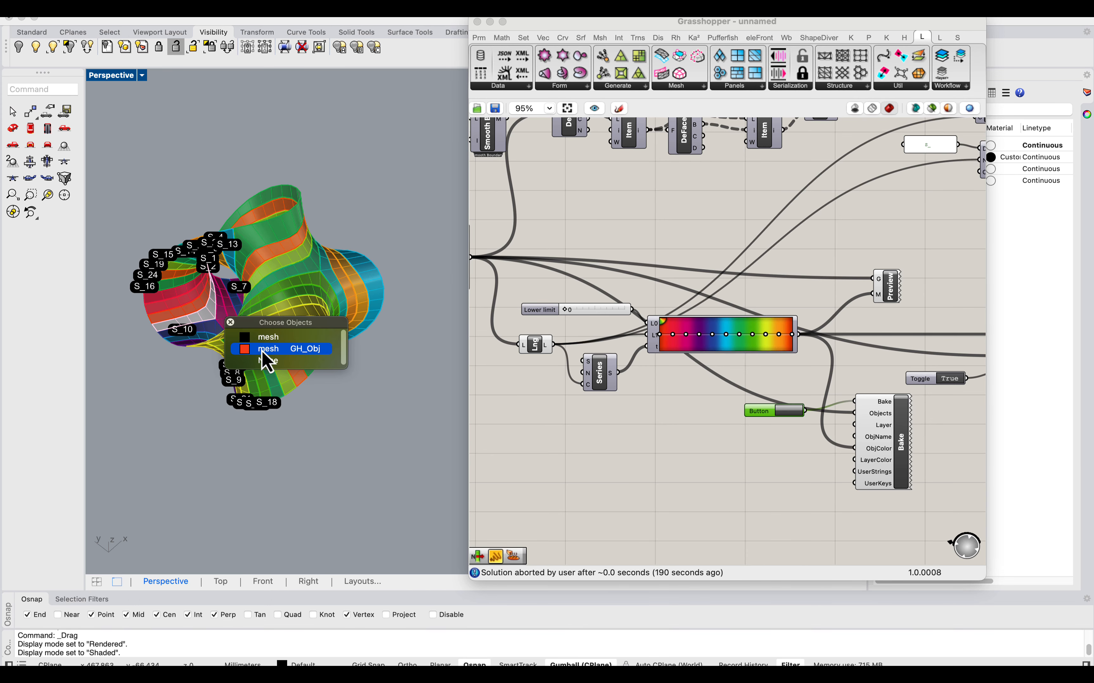
{"action": "left_click", "coordinate": [263, 350]}
{"action": "left_click", "coordinate": [201, 303]}
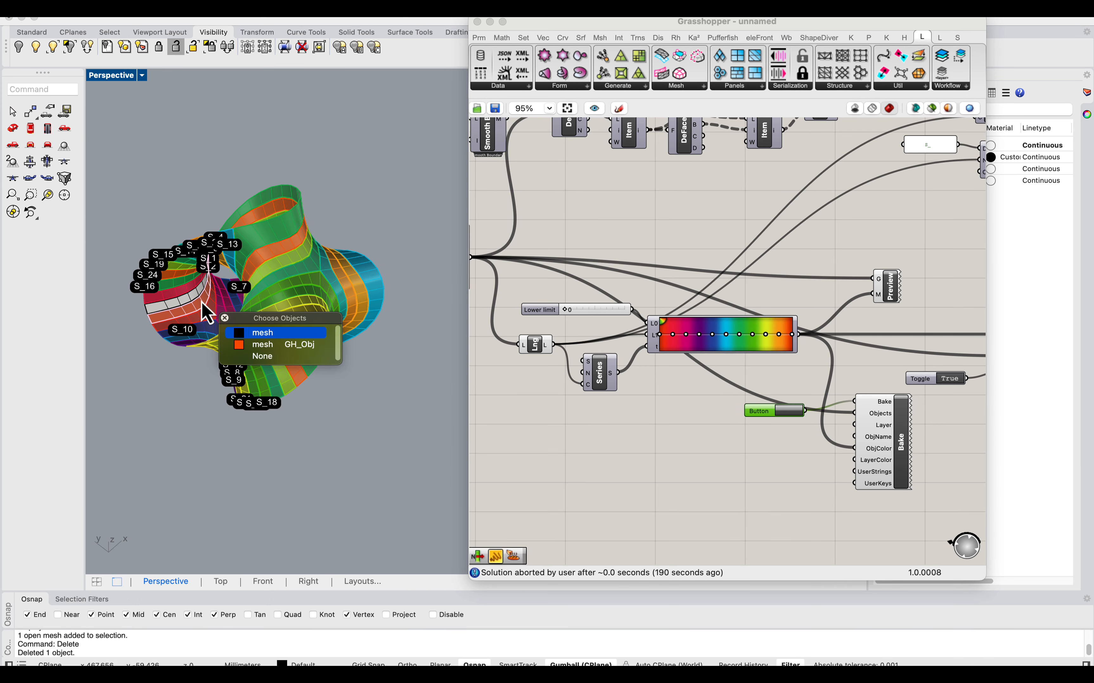
Step: Inspect the data feeding the Bake component's Objects and ObjColor inputs
{"action": "left_click", "coordinate": [709, 420]}
{"action": "right_click_drag", "start_coordinate": [908, 364], "coordinate": [801, 347]}
{"action": "scroll", "coordinate": [780, 395], "scroll_direction": "up", "scroll_amount": 1}
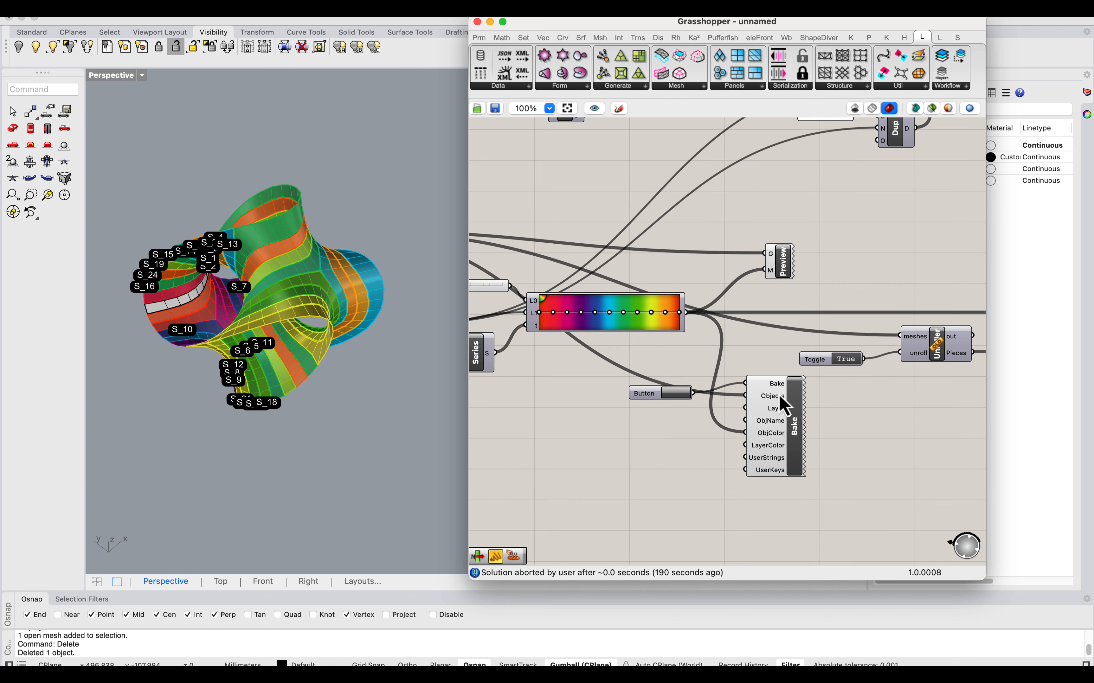
{"action": "mouse_move", "coordinate": [778, 401]}
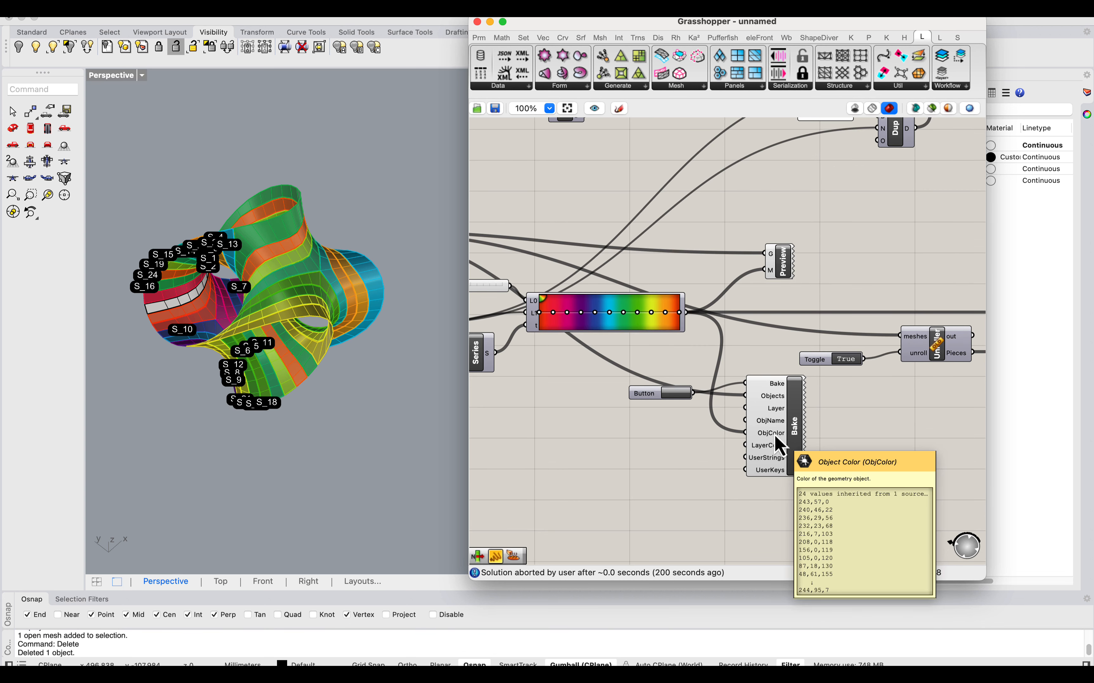
Step: Delete the moved set of baked dots and strip meshes
{"action": "left_click", "coordinate": [363, 385]}
{"action": "scroll", "coordinate": [375, 374], "scroll_direction": "down", "scroll_amount": 10}
{"action": "left_click_drag", "start_coordinate": [409, 409], "coordinate": [290, 311]}
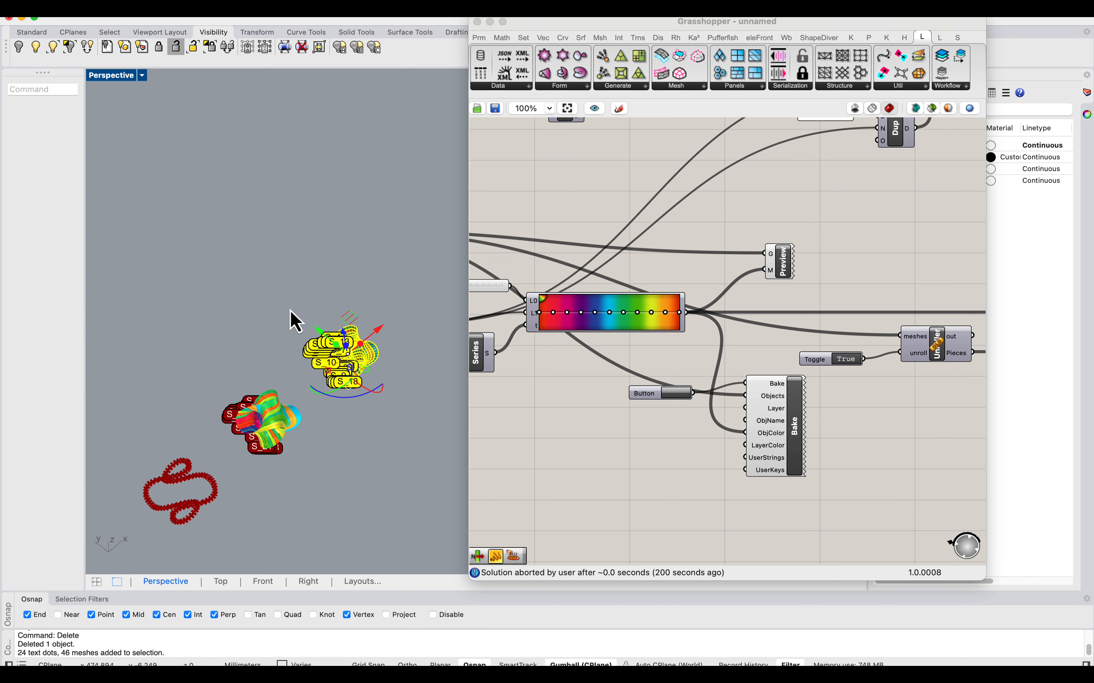
{"action": "key", "text": "Delete"}
Step: Check the ObjColor input, bake the coloured strips with the Button and move the baked meshes clear of the preview
{"action": "scroll", "coordinate": [771, 457], "scroll_direction": "up", "scroll_amount": 5}
{"action": "right_click_drag", "start_coordinate": [754, 399], "coordinate": [791, 391]}
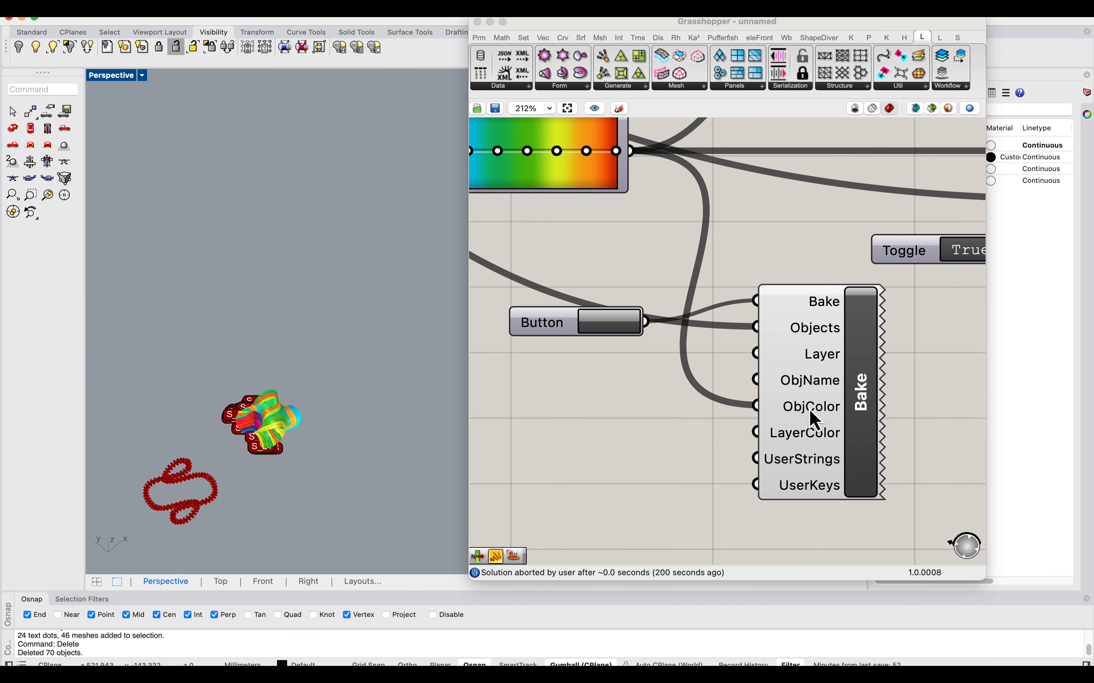
{"action": "mouse_move", "coordinate": [805, 415]}
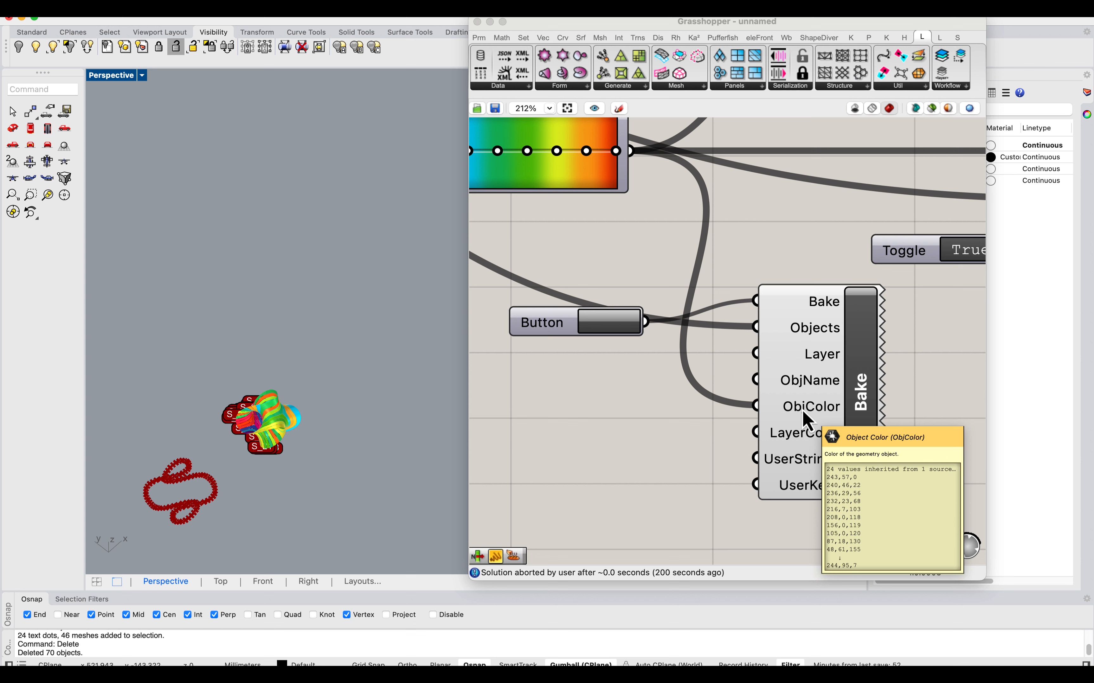
{"action": "scroll", "coordinate": [271, 407], "scroll_direction": "up", "scroll_amount": 5}
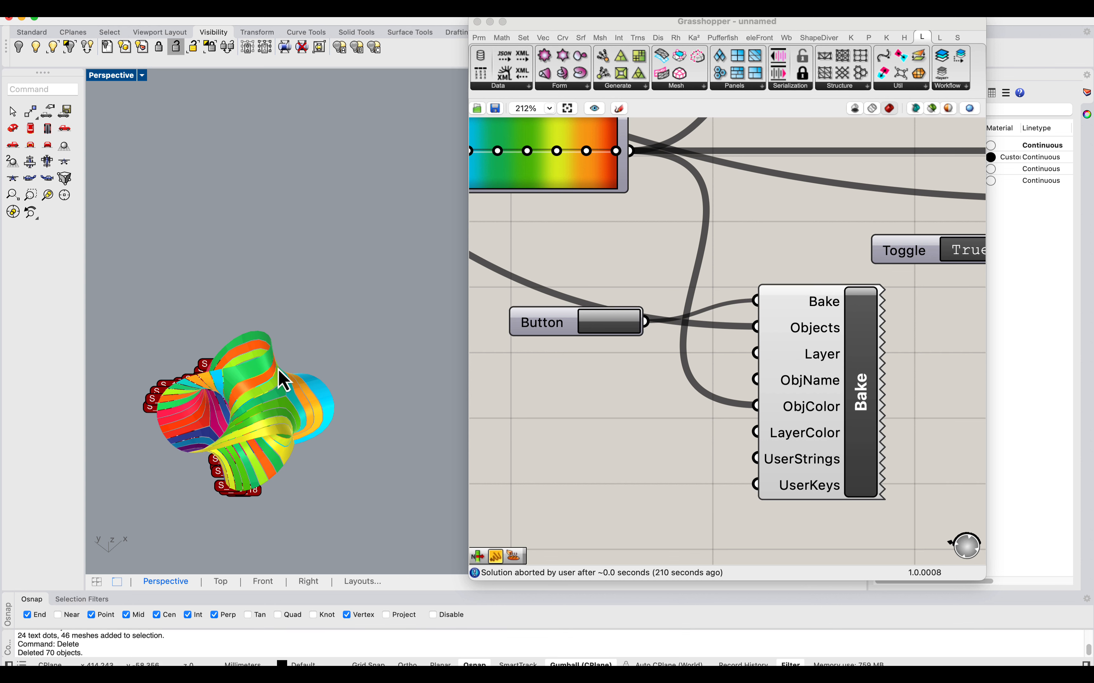
{"action": "left_click", "coordinate": [598, 338]}
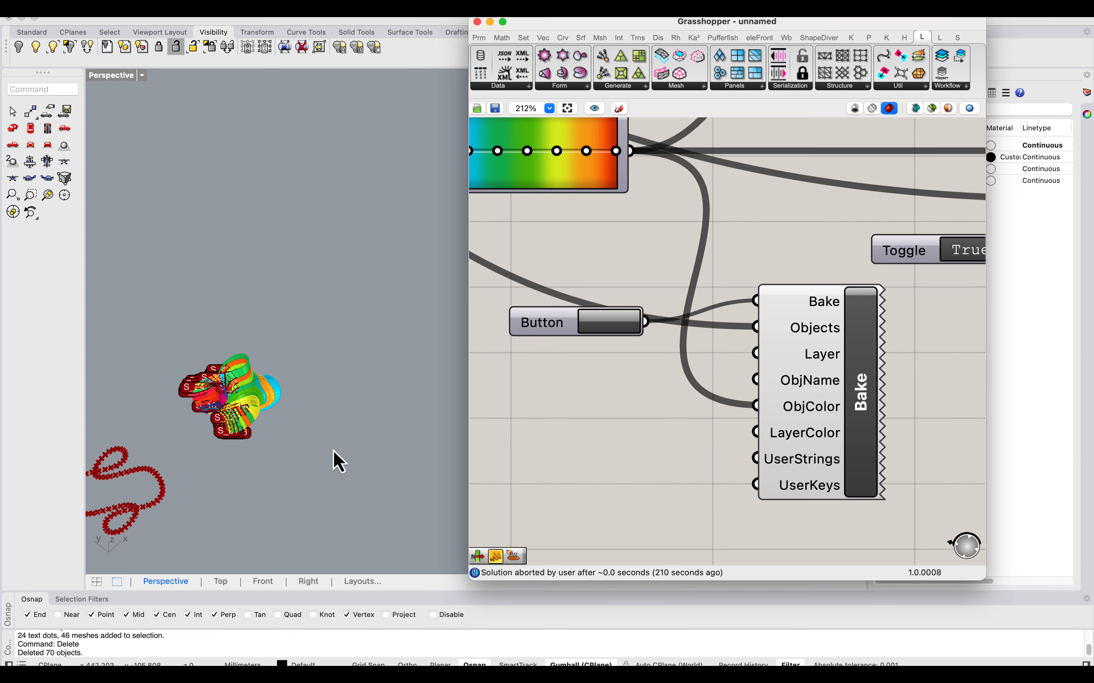
{"action": "left_click_drag", "start_coordinate": [334, 451], "coordinate": [179, 310]}
{"action": "left_click_drag", "start_coordinate": [261, 365], "coordinate": [361, 281]}
{"action": "left_click", "coordinate": [361, 234]}
Step: Examine the colours of the baked strip meshes up close and compare them with the preview
{"action": "scroll", "coordinate": [328, 327], "scroll_direction": "up", "scroll_amount": 3}
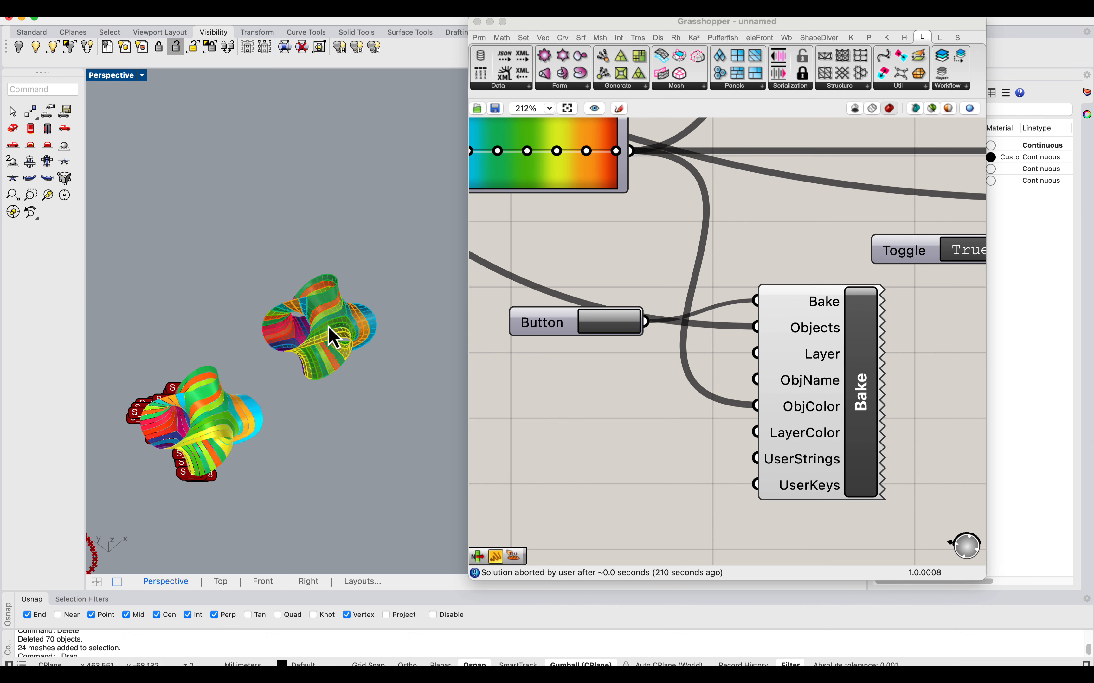
{"action": "scroll", "coordinate": [311, 332], "scroll_direction": "up", "scroll_amount": 5}
{"action": "scroll", "coordinate": [298, 318], "scroll_direction": "down", "scroll_amount": 6}
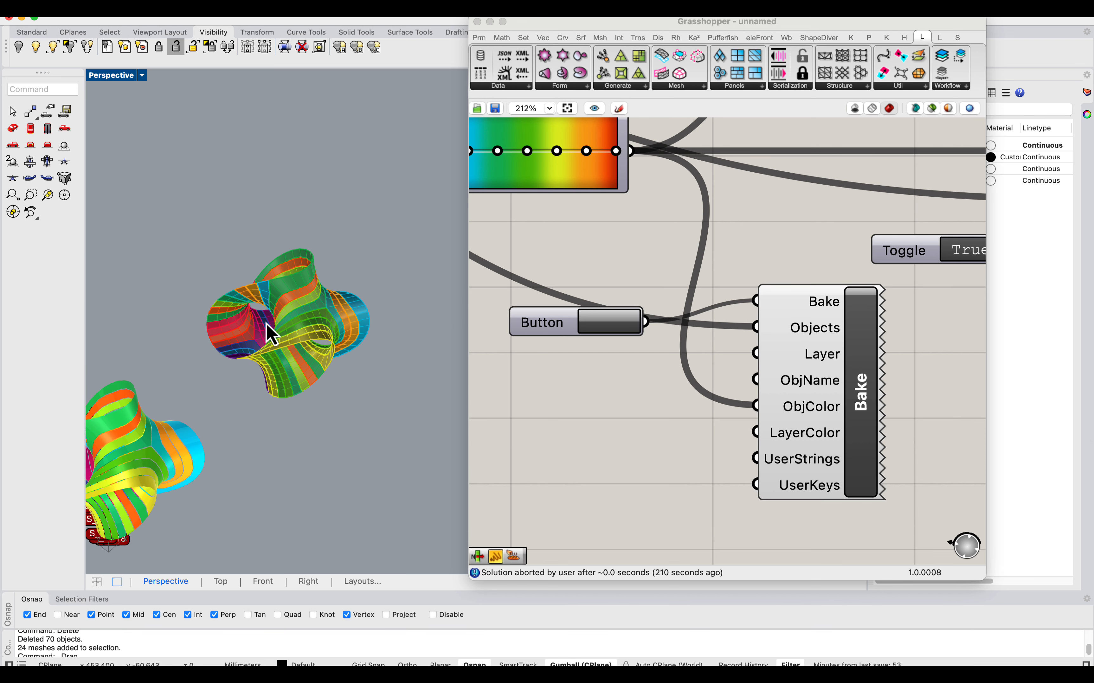
{"action": "scroll", "coordinate": [312, 298], "scroll_direction": "up", "scroll_amount": 3}
{"action": "scroll", "coordinate": [324, 313], "scroll_direction": "down", "scroll_amount": 5}
{"action": "scroll", "coordinate": [293, 357], "scroll_direction": "down", "scroll_amount": 3}
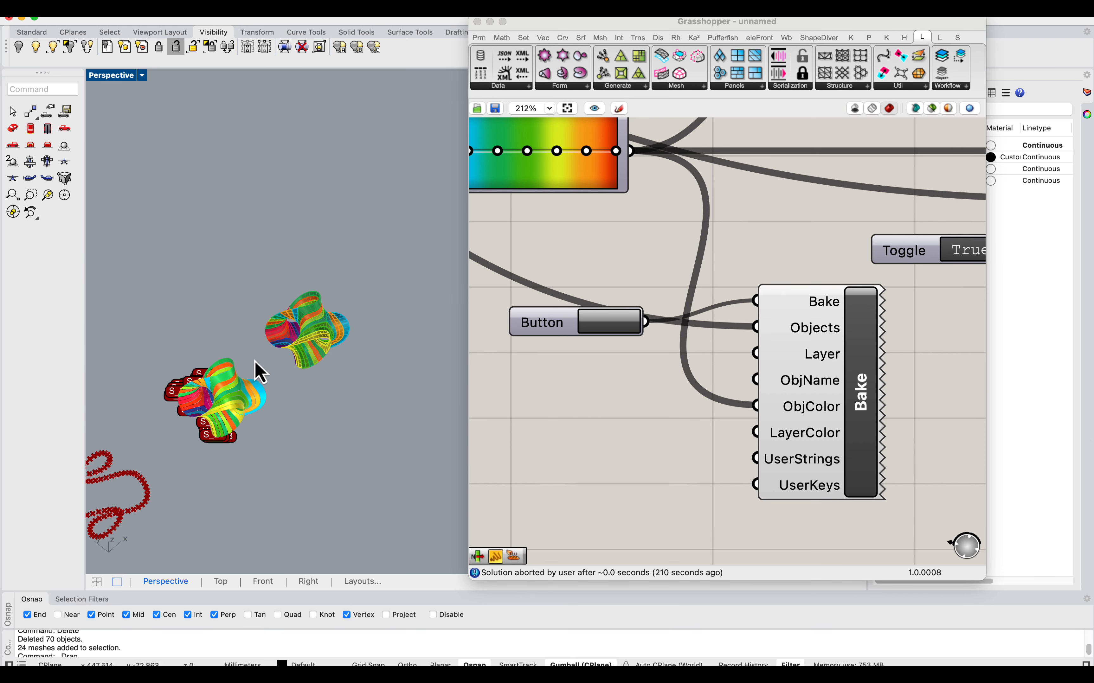
Step: Select the strips' Annotation Dot component and delete the moved baked strip meshes from the viewport
{"action": "scroll", "coordinate": [606, 286], "scroll_direction": "down", "scroll_amount": 10}
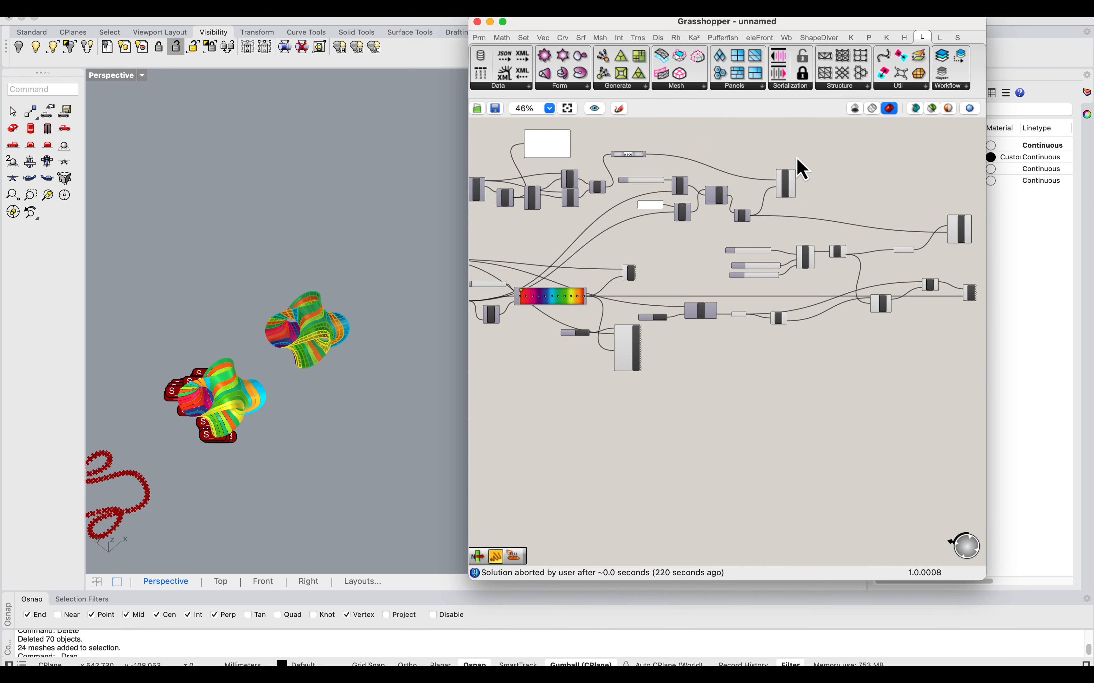
{"action": "scroll", "coordinate": [786, 167], "scroll_direction": "up", "scroll_amount": 2}
{"action": "left_click", "coordinate": [784, 199]}
{"action": "right_click", "coordinate": [784, 197]}
{"action": "left_click", "coordinate": [281, 245]}
{"action": "left_click_drag", "start_coordinate": [382, 379], "coordinate": [290, 277]}
{"action": "key", "text": "Delete"}
Step: Bake the coloured strips in place with the Button and bake the strips' Annotation Dot labels
{"action": "scroll", "coordinate": [560, 412], "scroll_direction": "left", "scroll_amount": 3}
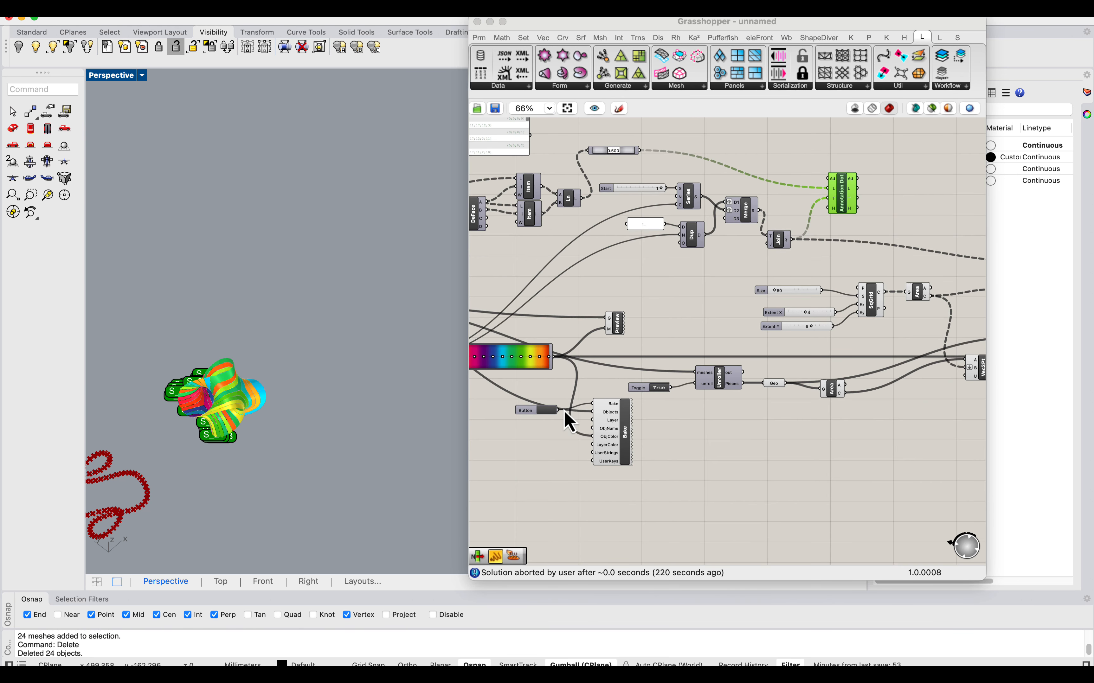
{"action": "left_click", "coordinate": [548, 410]}
{"action": "right_click", "coordinate": [849, 207]}
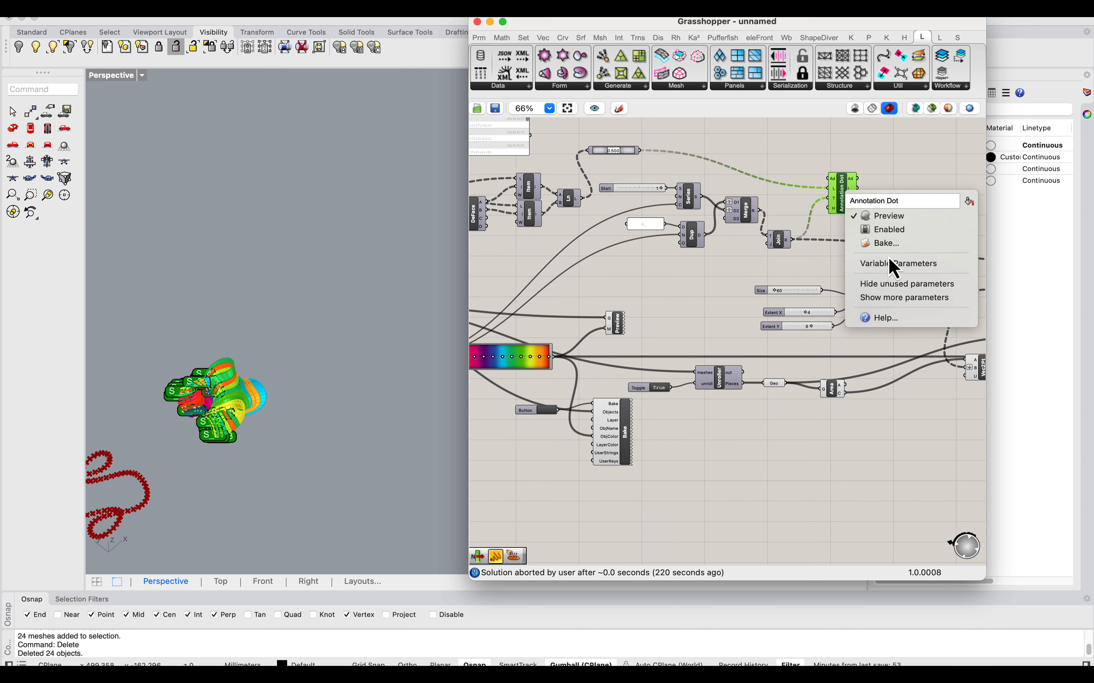
{"action": "left_click", "coordinate": [892, 244]}
{"action": "left_click", "coordinate": [911, 519]}
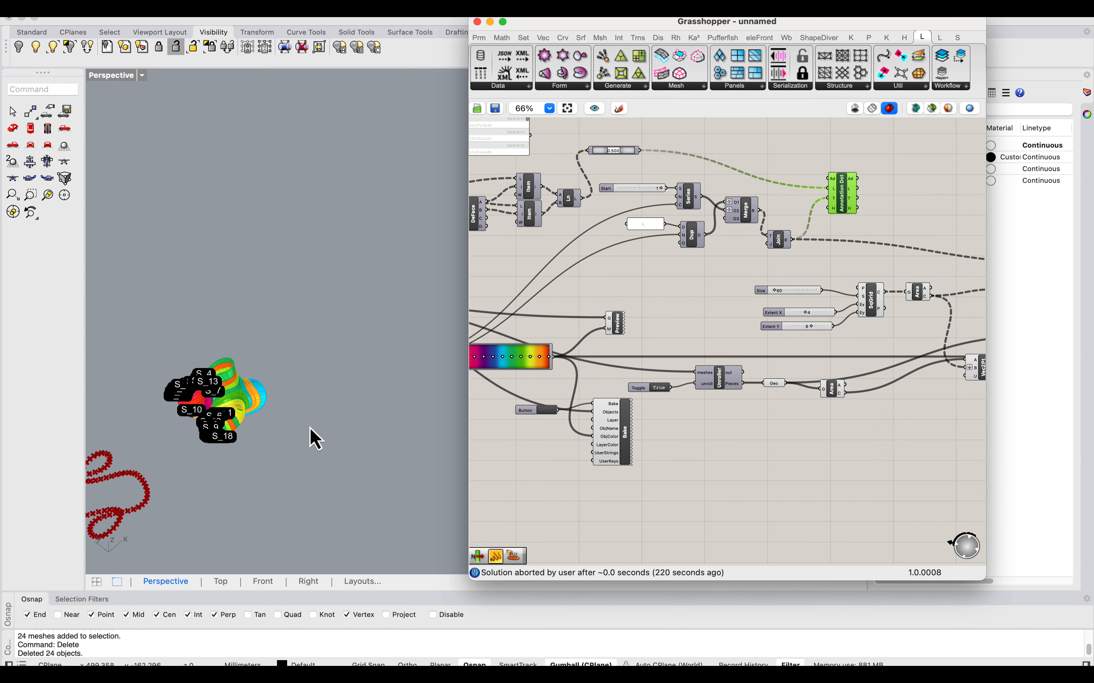
Step: Select the baked strip meshes with their label dots and move them clear of the Grasshopper preview
{"action": "left_click_drag", "start_coordinate": [334, 464], "coordinate": [178, 344]}
{"action": "left_click_drag", "start_coordinate": [258, 370], "coordinate": [341, 301]}
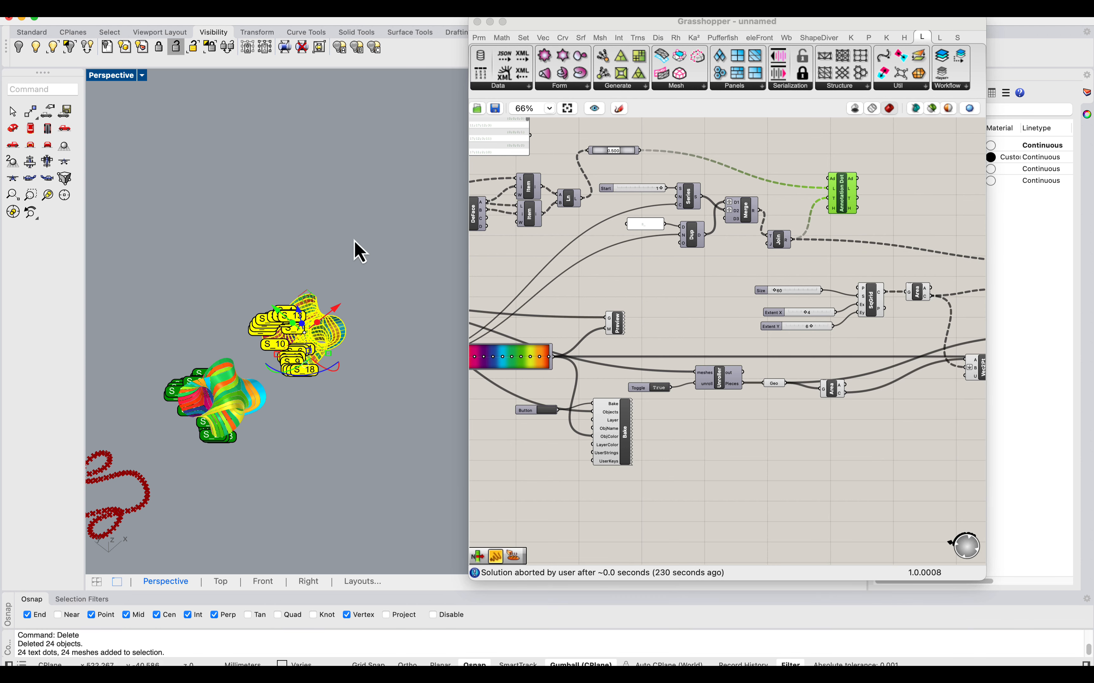
{"action": "left_click", "coordinate": [354, 241]}
Step: Zoom to the moved baked strips and examine their colours and label dots up close from several sides
{"action": "scroll", "coordinate": [304, 337], "scroll_direction": "up", "scroll_amount": 10}
{"action": "scroll", "coordinate": [299, 339], "scroll_direction": "down", "scroll_amount": 7}
{"action": "mouse_move", "coordinate": [298, 338]}
{"action": "right_mouse_down"}
{"action": "mouse_move", "coordinate": [230, 247]}
{"action": "mouse_move", "coordinate": [300, 327]}
{"action": "right_mouse_up"}
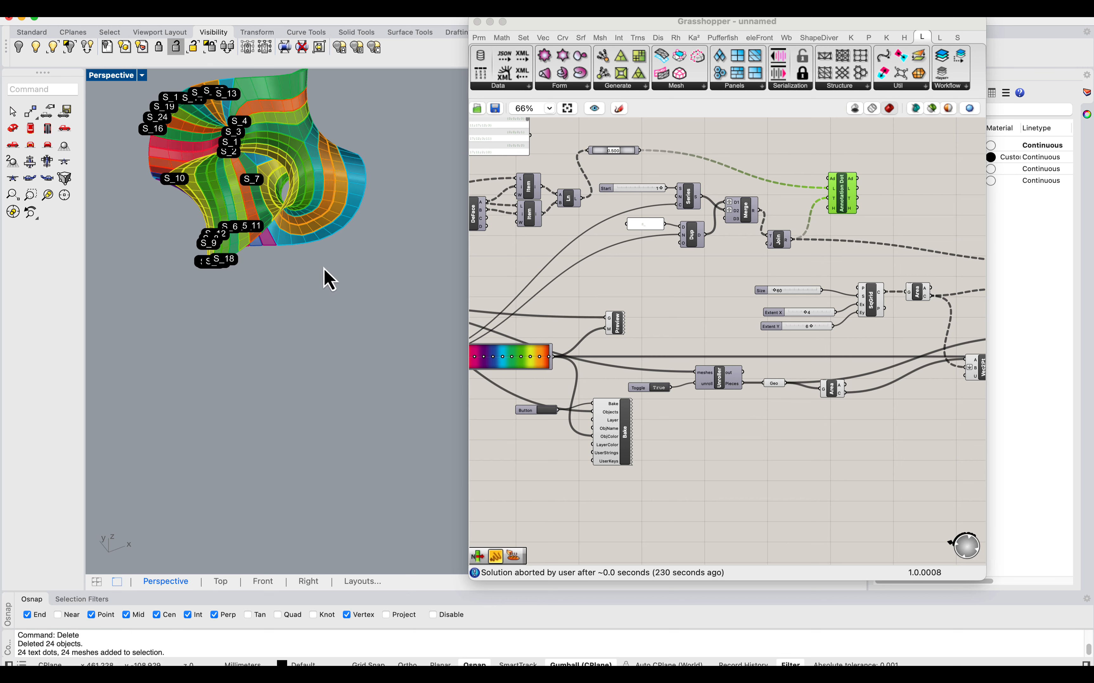
{"action": "scroll", "coordinate": [324, 267], "scroll_direction": "down", "scroll_amount": 6}
{"action": "left_click_drag", "start_coordinate": [398, 293], "coordinate": [221, 124]}
{"action": "type", "text": "zs"}
{"action": "key", "text": "Return"}
{"action": "key", "text": "Escape"}
{"action": "scroll", "coordinate": [271, 257], "scroll_direction": "up", "scroll_amount": 8}
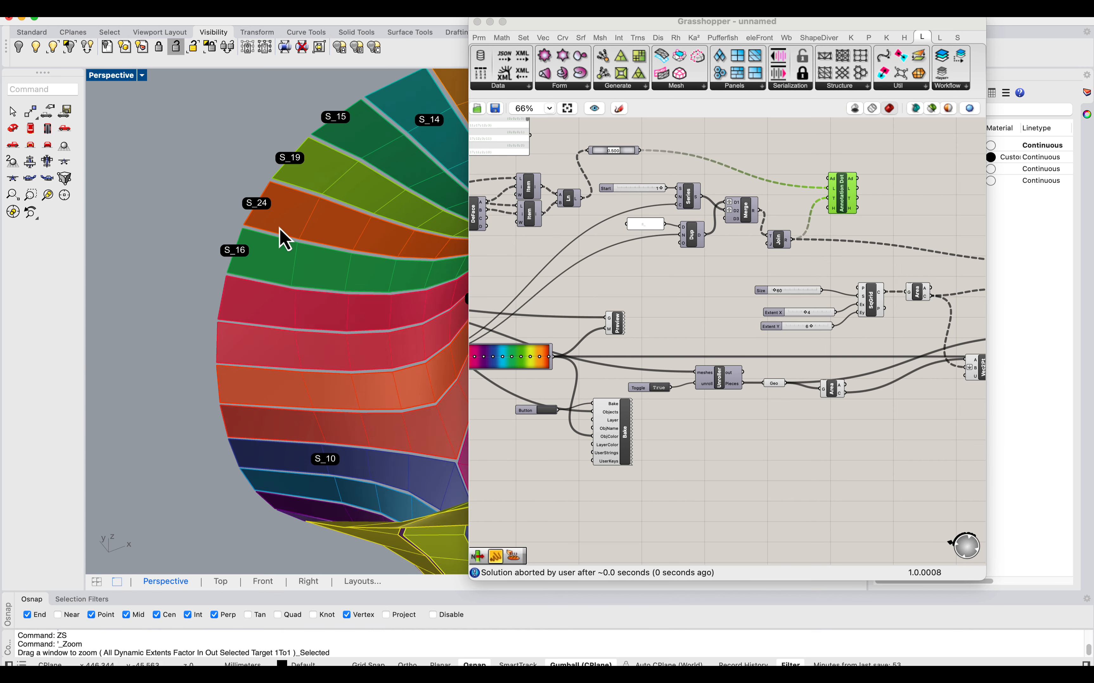
{"action": "left_click", "coordinate": [258, 278]}
{"action": "scroll", "coordinate": [244, 271], "scroll_direction": "down", "scroll_amount": 6}
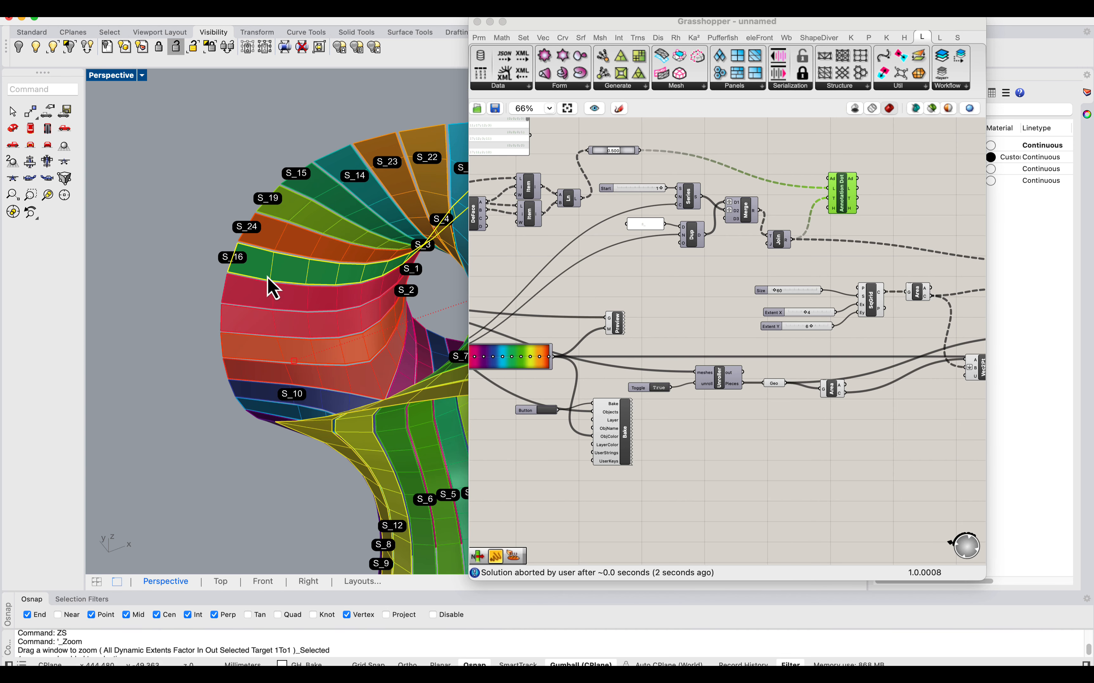
{"action": "scroll", "coordinate": [281, 267], "scroll_direction": "up", "scroll_amount": 4}
{"action": "right_click_drag", "start_coordinate": [125, 224], "coordinate": [360, 266]}
{"action": "scroll", "coordinate": [357, 272], "scroll_direction": "down", "scroll_amount": 10}
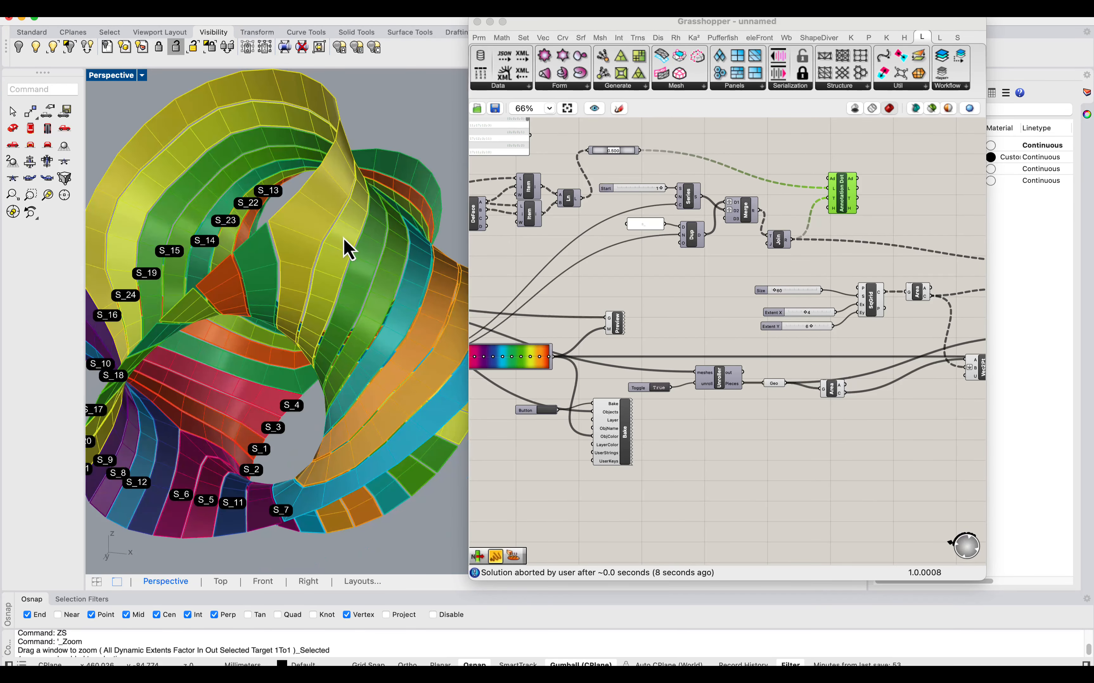
{"action": "right_click_drag", "start_coordinate": [361, 343], "coordinate": [293, 384]}
Step: Place a copy of the Button and Bake components below the Move component and Preview of the unrolled grid strips
{"action": "left_click", "coordinate": [626, 437]}
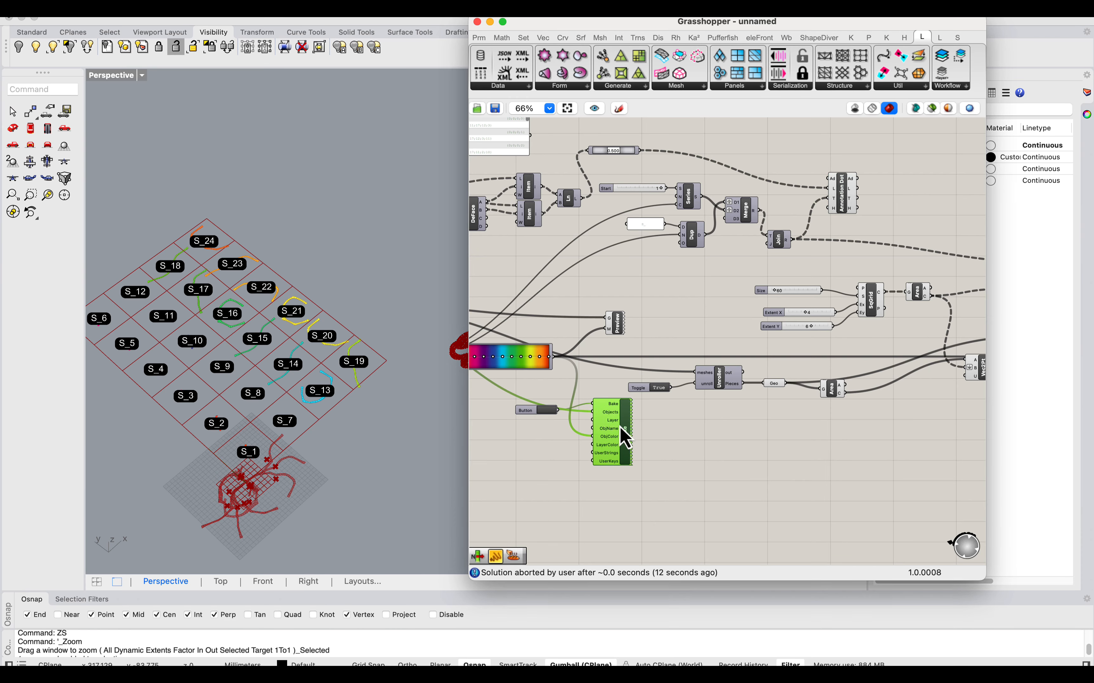
{"action": "left_click_drag", "start_coordinate": [637, 440], "coordinate": [612, 386]}
{"action": "scroll", "coordinate": [611, 440], "scroll_direction": "down", "scroll_amount": 5}
{"action": "scroll", "coordinate": [788, 415], "scroll_direction": "up", "scroll_amount": 5}
{"action": "scroll", "coordinate": [789, 415], "scroll_direction": "up", "scroll_amount": 4}
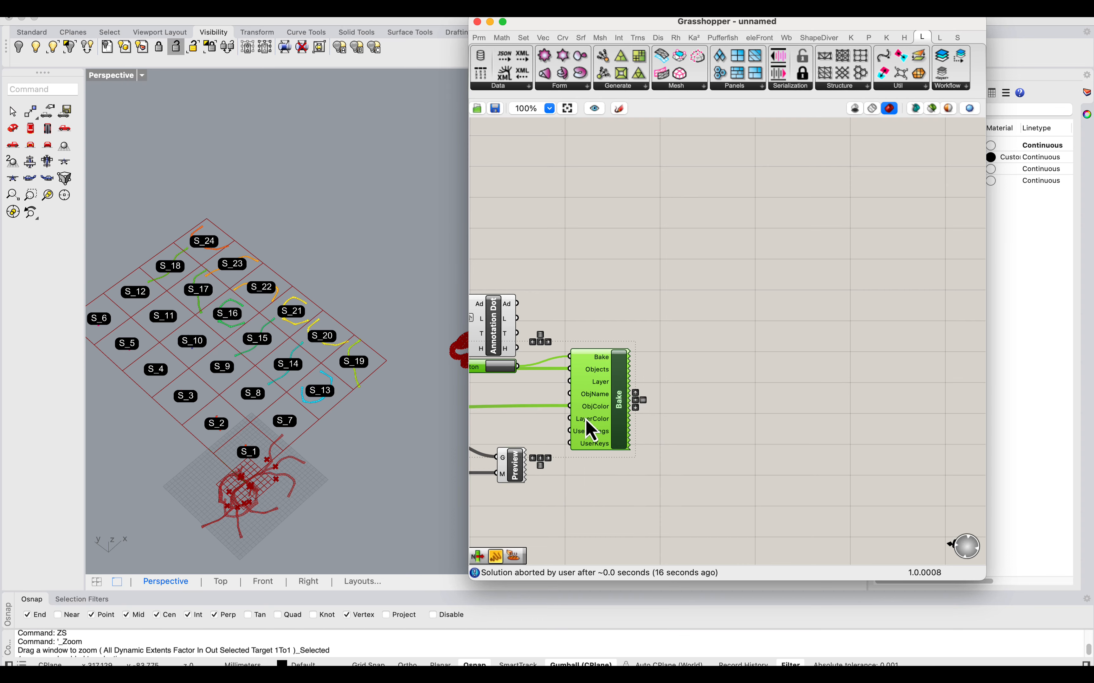
{"action": "right_click_drag", "start_coordinate": [584, 420], "coordinate": [867, 315]}
{"action": "left_click_drag", "start_coordinate": [870, 290], "coordinate": [755, 472]}
Step: Connect the Move component's geometry output to the copied Bake's Objects input and bake the unrolled strips with the Button
{"action": "left_click", "coordinate": [710, 389]}
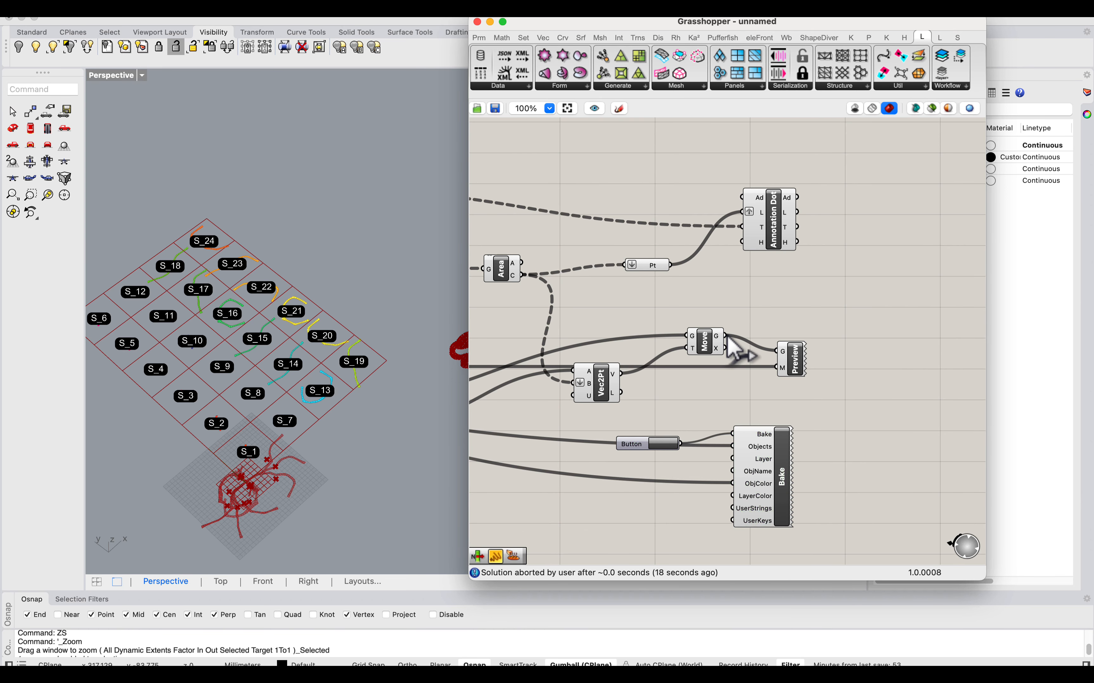
{"action": "left_click_drag", "start_coordinate": [725, 336], "coordinate": [806, 452]}
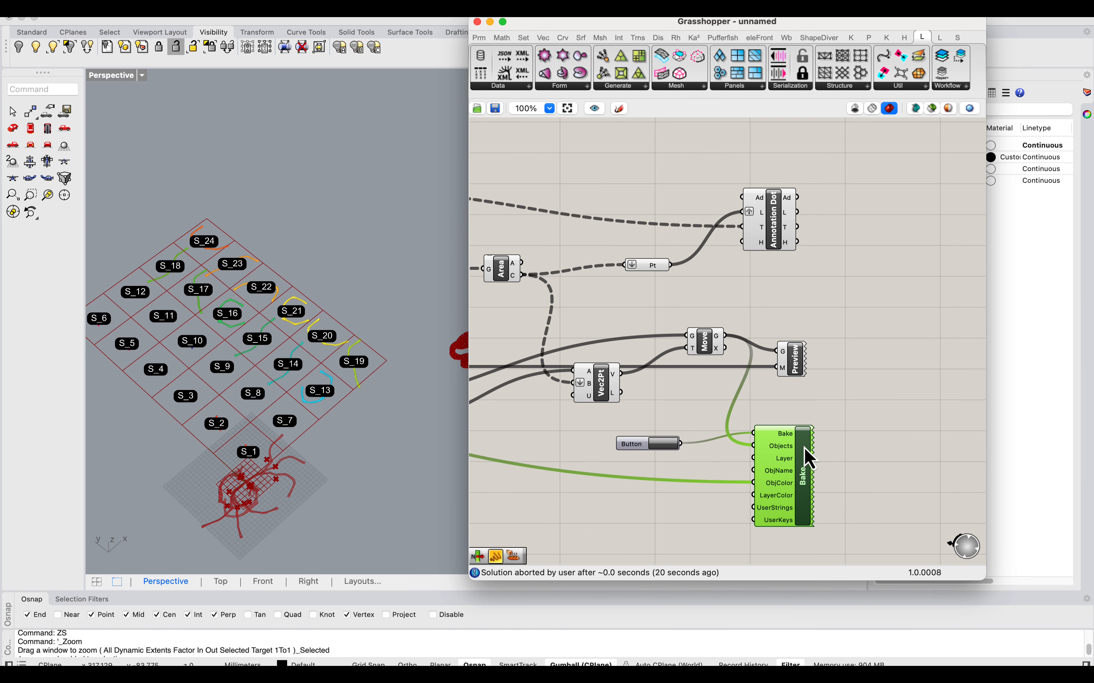
{"action": "left_click", "coordinate": [667, 464]}
{"action": "left_click", "coordinate": [664, 443]}
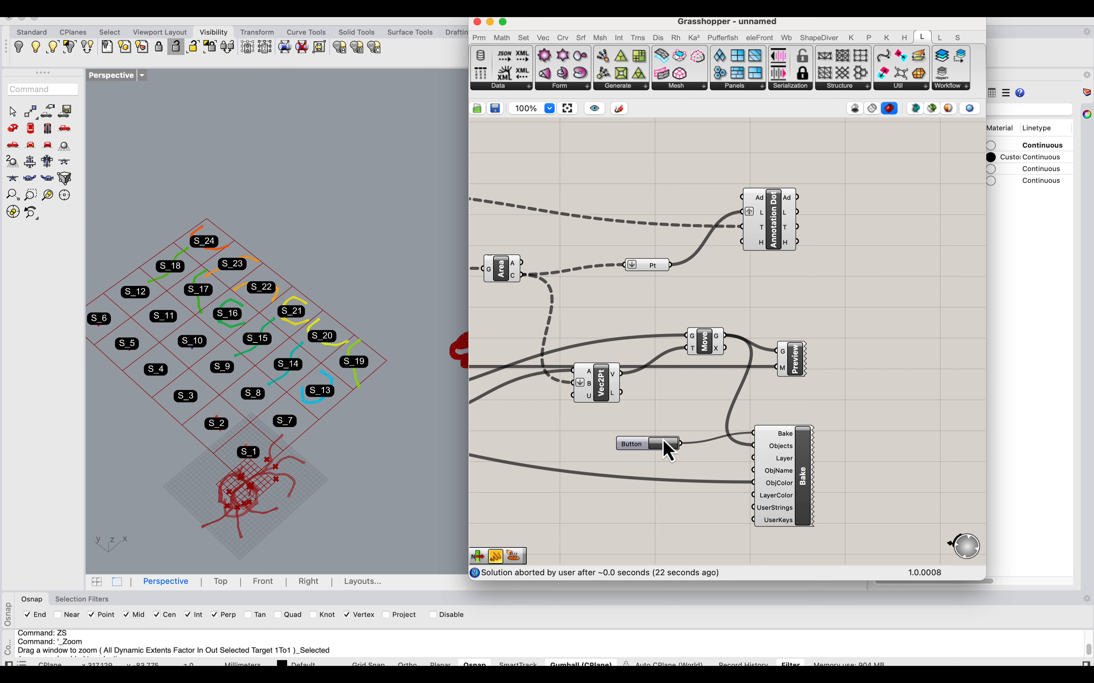
{"action": "scroll", "coordinate": [679, 415], "scroll_direction": "down", "scroll_amount": 2}
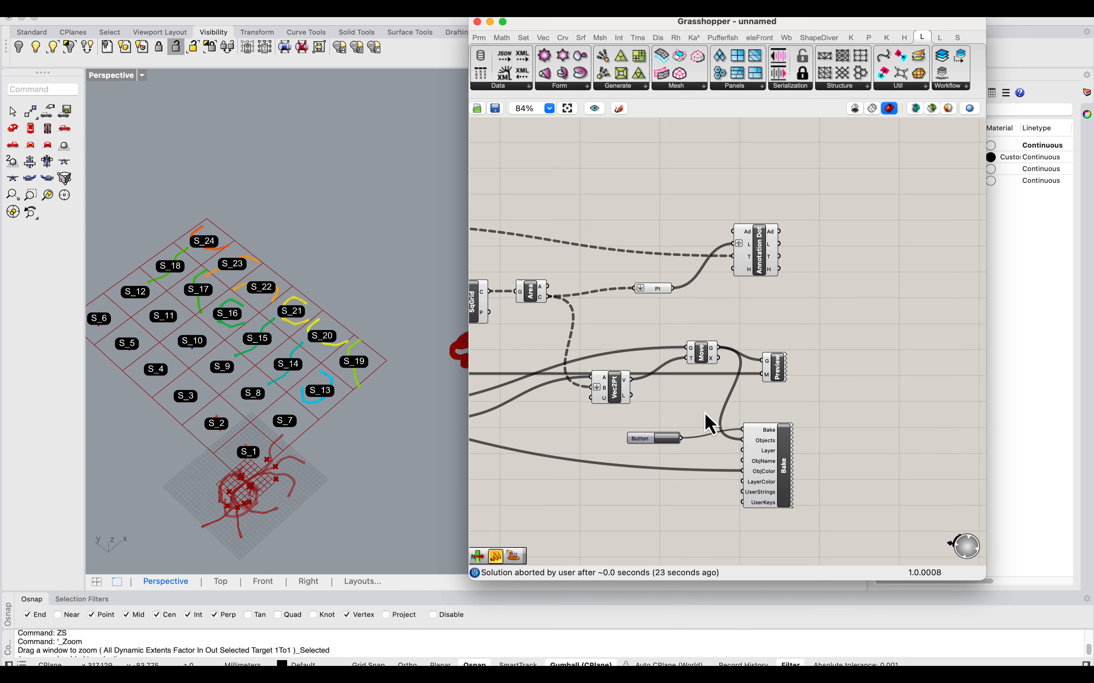
Step: Move the Grasshopper window aside and examine the baked unrolled strips in the grid, selecting strip S_19
{"action": "left_click", "coordinate": [353, 369]}
{"action": "scroll", "coordinate": [823, 276], "scroll_direction": "down", "scroll_amount": 10}
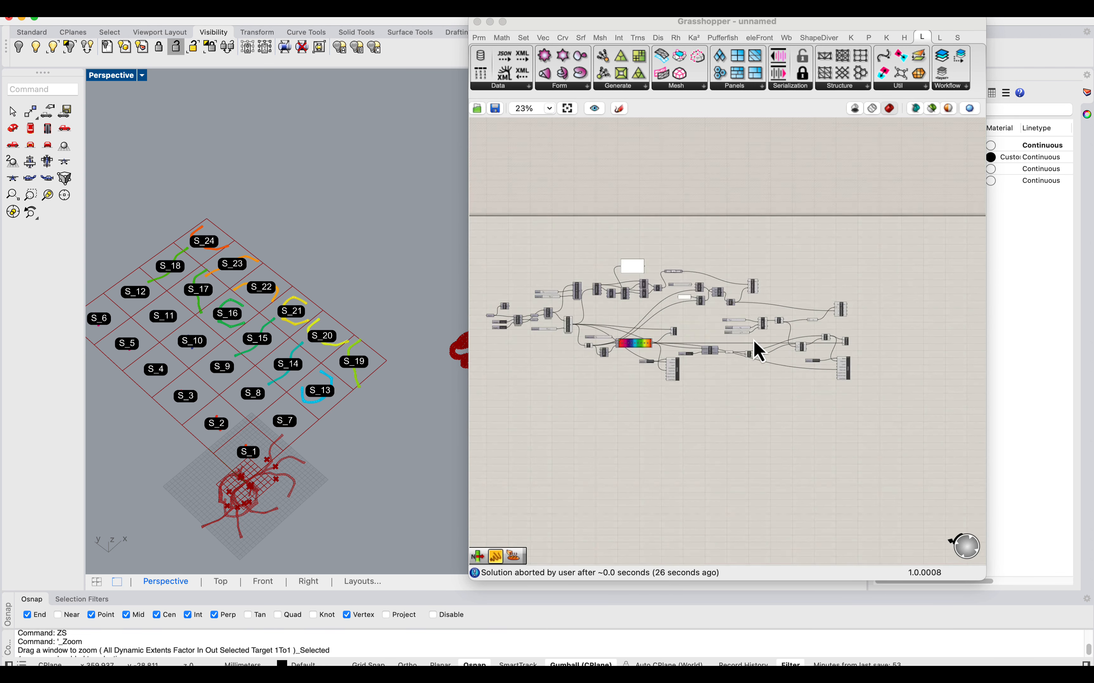
{"action": "scroll", "coordinate": [759, 352], "scroll_direction": "left", "scroll_amount": 5}
{"action": "left_click_drag", "start_coordinate": [554, 30], "coordinate": [718, 38]}
{"action": "scroll", "coordinate": [343, 361], "scroll_direction": "up", "scroll_amount": 5}
{"action": "left_click", "coordinate": [348, 373]}
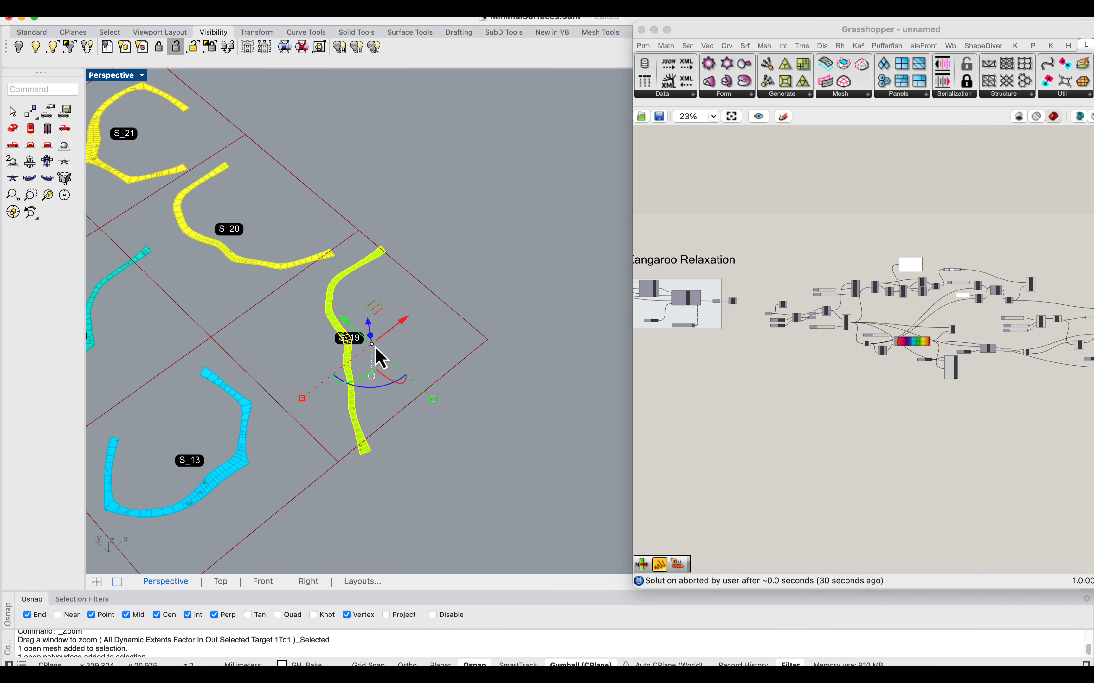
{"action": "scroll", "coordinate": [306, 362], "scroll_direction": "up", "scroll_amount": 5}
{"action": "scroll", "coordinate": [324, 485], "scroll_direction": "down", "scroll_amount": 2}
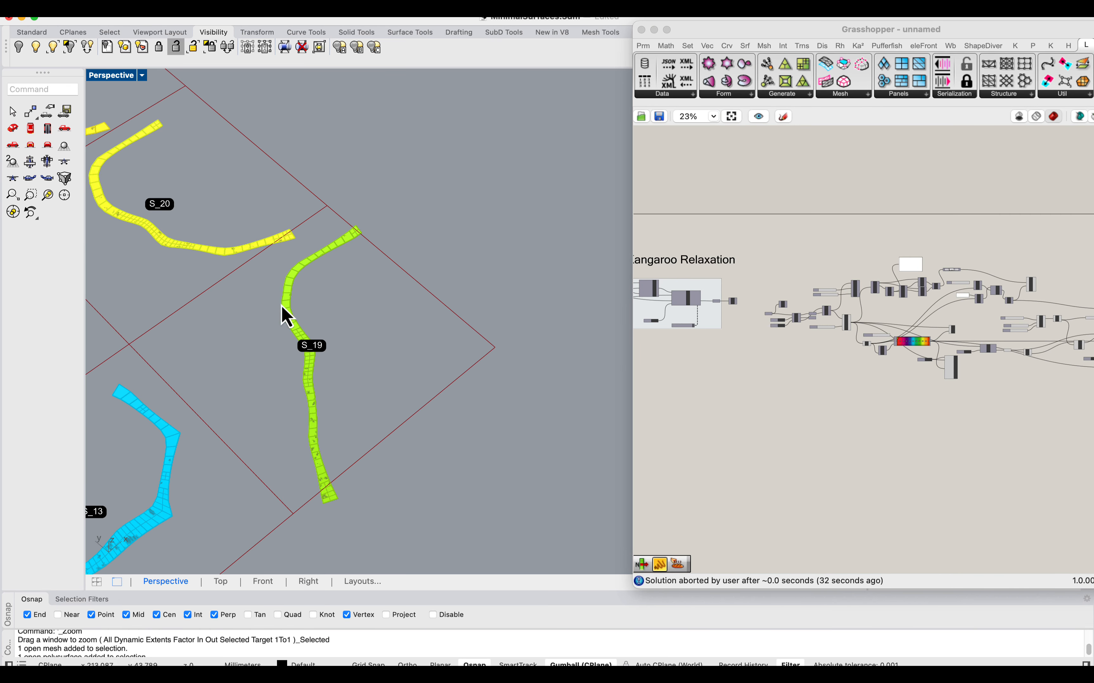
{"action": "scroll", "coordinate": [302, 334], "scroll_direction": "down", "scroll_amount": 10}
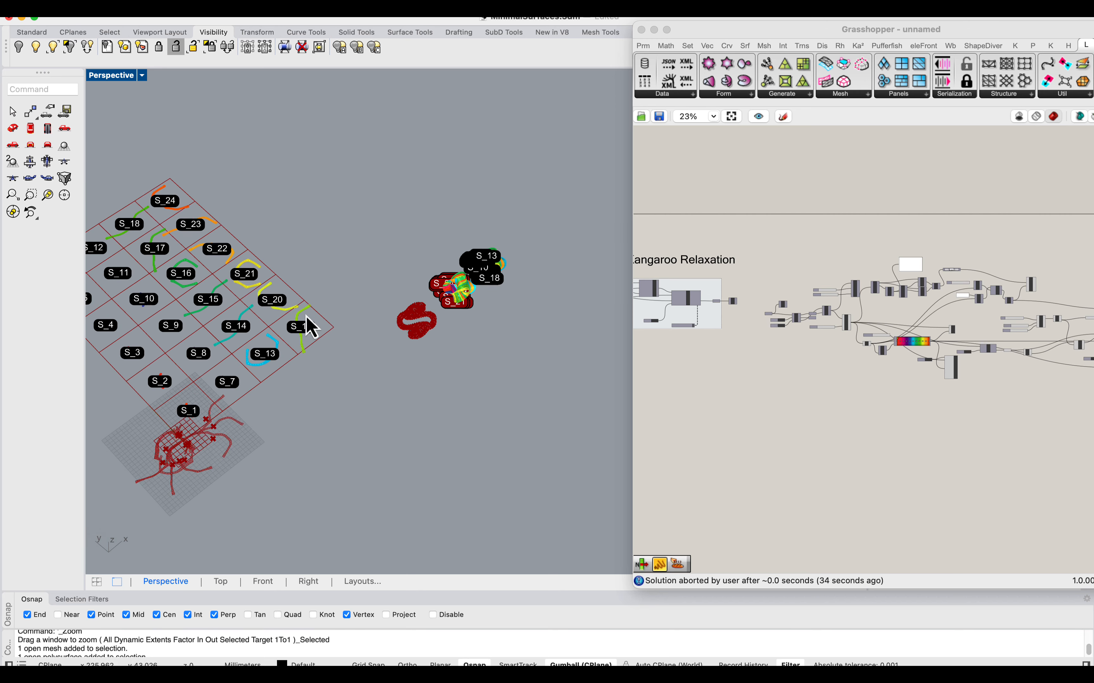
Step: Move the baked coloured surface strips and their label dots next to the grid, beyond cell S_19
{"action": "scroll", "coordinate": [515, 291], "scroll_direction": "up", "scroll_amount": 3}
{"action": "left_click_drag", "start_coordinate": [593, 339], "coordinate": [431, 199]}
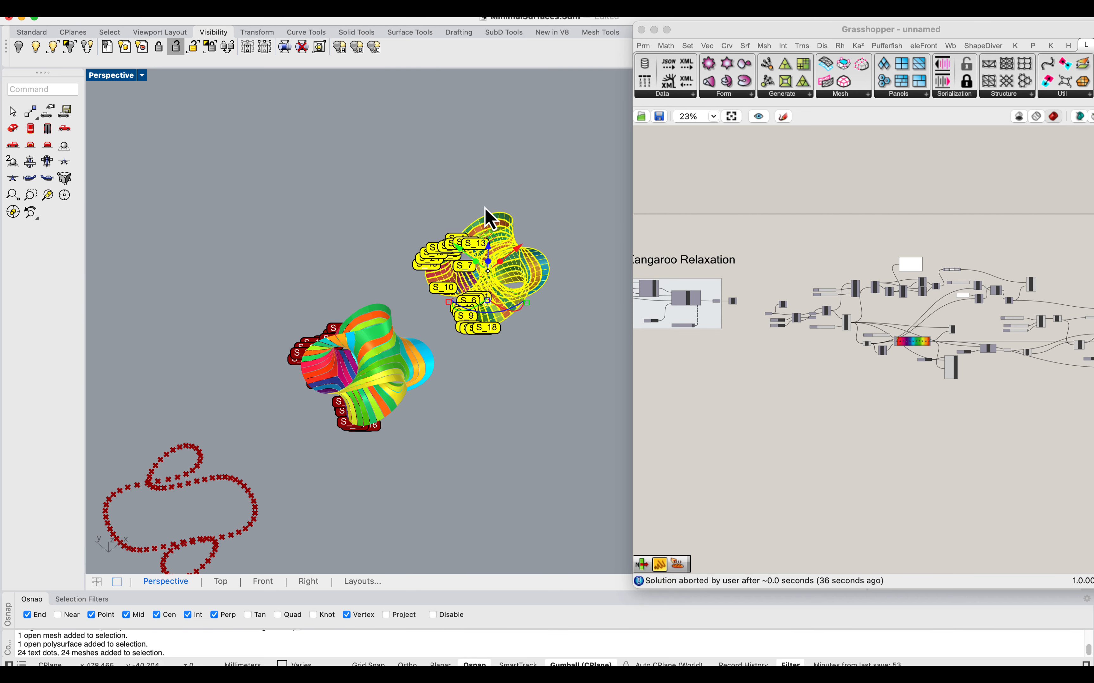
{"action": "scroll", "coordinate": [506, 240], "scroll_direction": "down", "scroll_amount": 4}
{"action": "type", "text": "m"}
{"action": "key", "text": "Return"}
{"action": "left_click", "coordinate": [552, 298]}
{"action": "left_click", "coordinate": [308, 314]}
{"action": "key", "text": "Escape"}
{"action": "scroll", "coordinate": [244, 291], "scroll_direction": "up", "scroll_amount": 5}
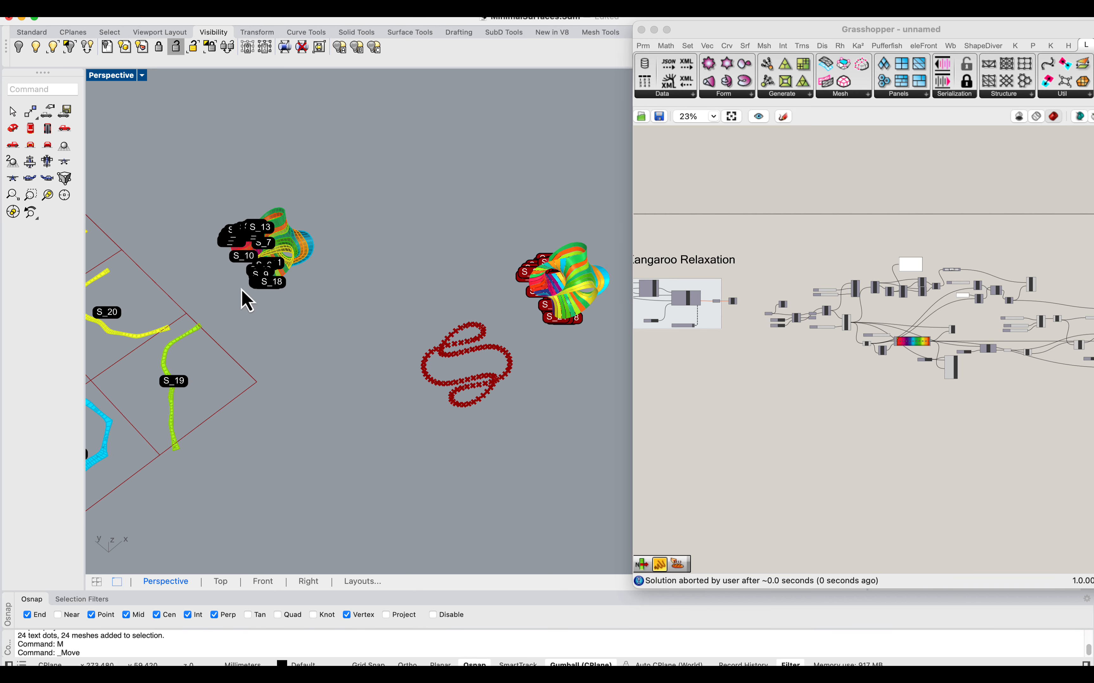
Step: Examine the moved surface strips and their labels alongside the unrolled strips in the grid
{"action": "right_click_drag", "start_coordinate": [258, 300], "coordinate": [453, 286], "text": "shift"}
{"action": "scroll", "coordinate": [453, 284], "scroll_direction": "up", "scroll_amount": 2}
{"action": "right_click_drag", "start_coordinate": [517, 356], "coordinate": [493, 323]}
{"action": "scroll", "coordinate": [485, 290], "scroll_direction": "up", "scroll_amount": 3}
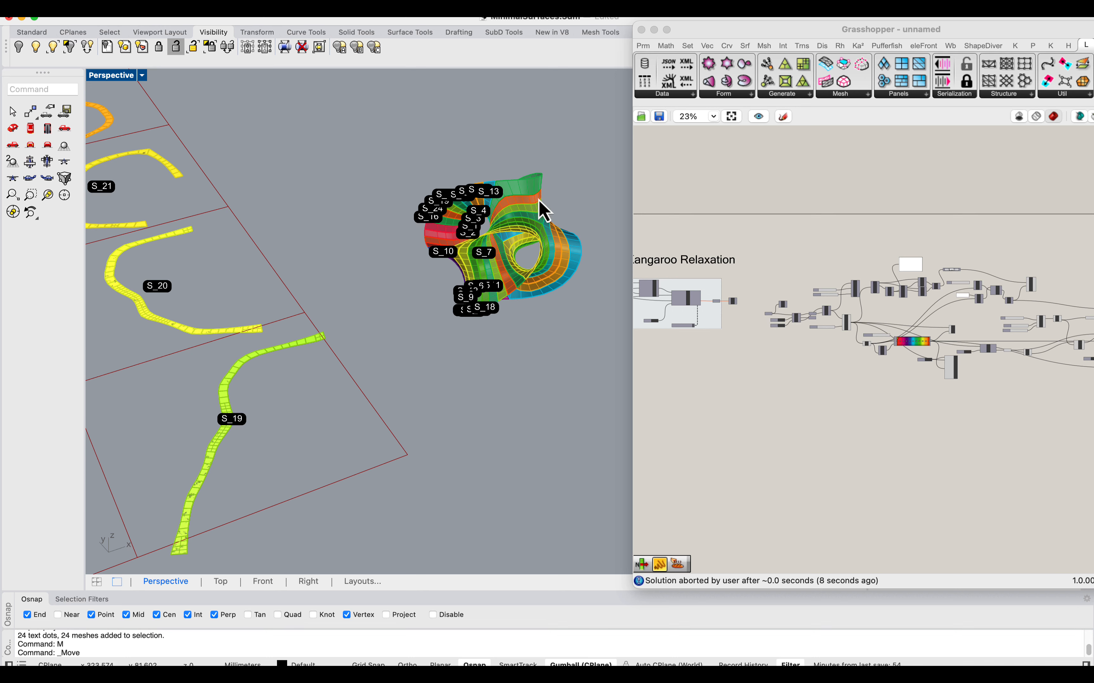
{"action": "scroll", "coordinate": [572, 218], "scroll_direction": "up", "scroll_amount": 6}
{"action": "scroll", "coordinate": [504, 253], "scroll_direction": "up", "scroll_amount": 3}
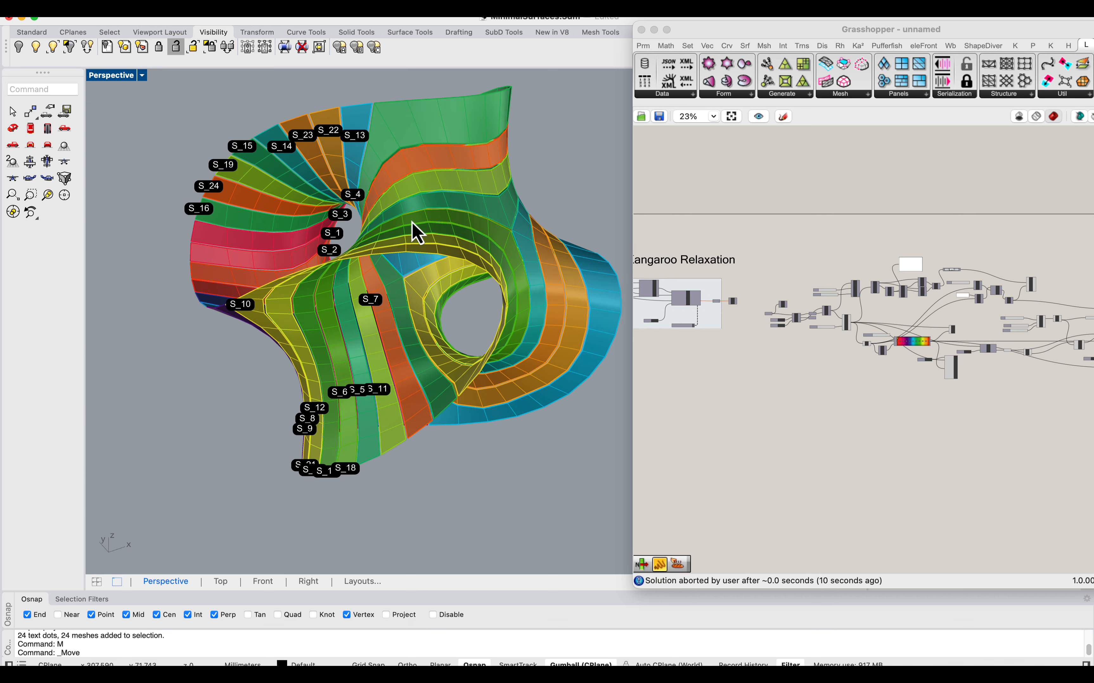
{"action": "right_click_drag", "start_coordinate": [411, 221], "coordinate": [493, 232]}
{"action": "scroll", "coordinate": [495, 239], "scroll_direction": "down", "scroll_amount": 6}
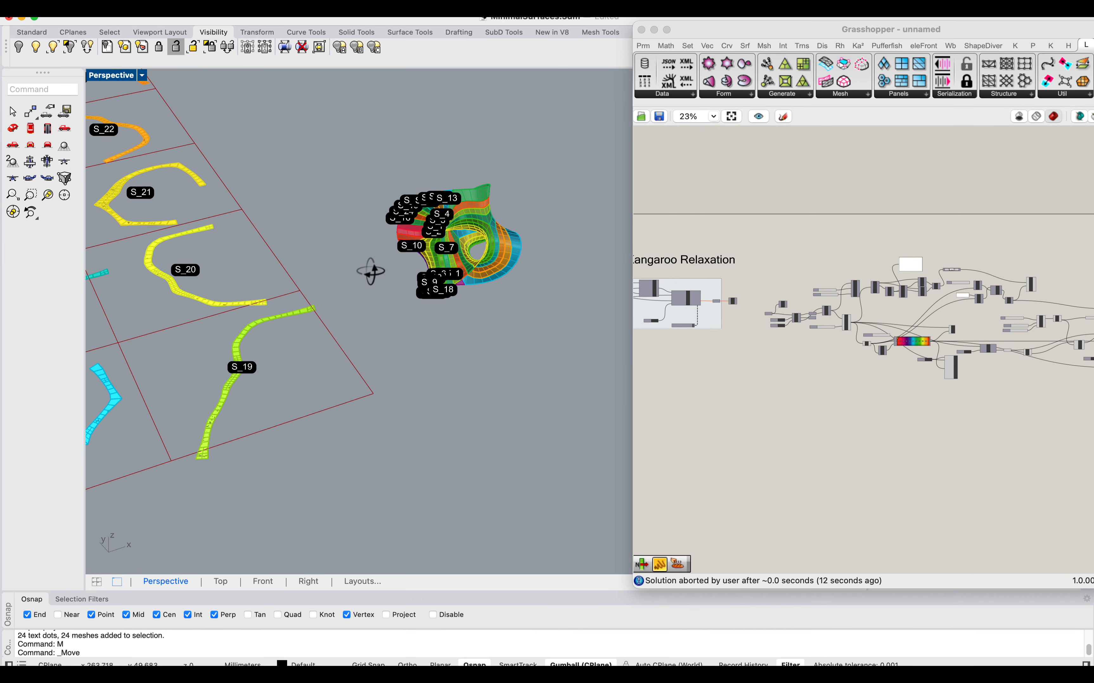
{"action": "scroll", "coordinate": [368, 274], "scroll_direction": "down", "scroll_amount": 6}
{"action": "scroll", "coordinate": [330, 290], "scroll_direction": "up", "scroll_amount": 4}
{"action": "scroll", "coordinate": [479, 296], "scroll_direction": "up", "scroll_amount": 9}
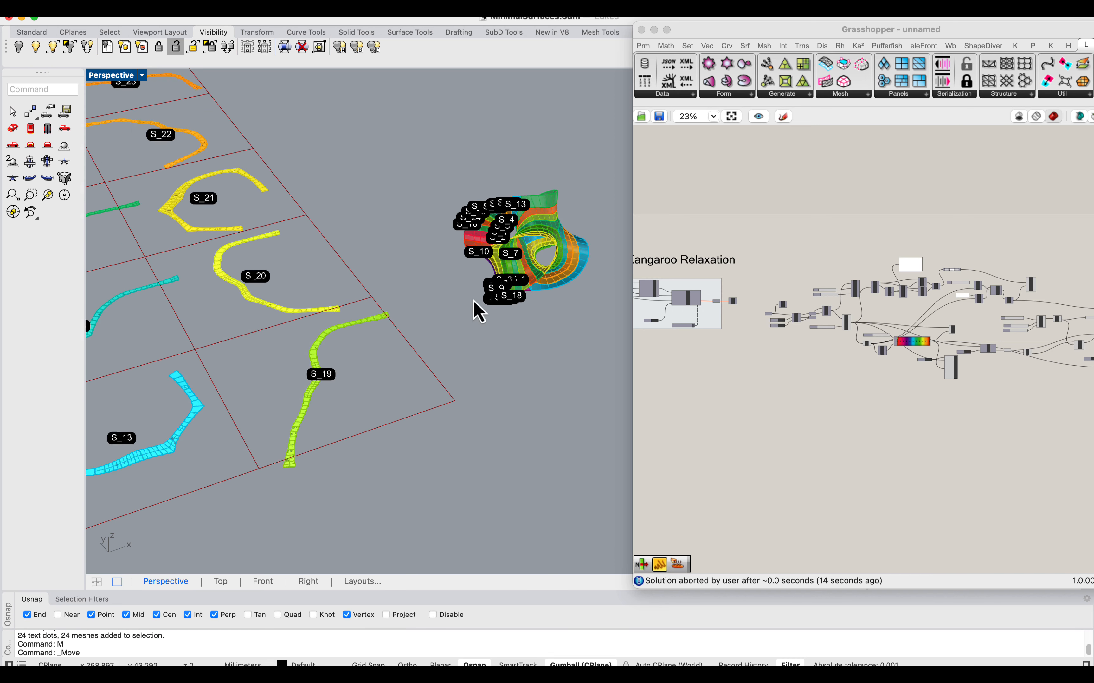
Step: Check up close how the labels from S_13 to S_24 sit on the neighbouring surface strips
{"action": "right_click_drag", "start_coordinate": [349, 209], "coordinate": [349, 228]}
{"action": "scroll", "coordinate": [361, 235], "scroll_direction": "up", "scroll_amount": 3}
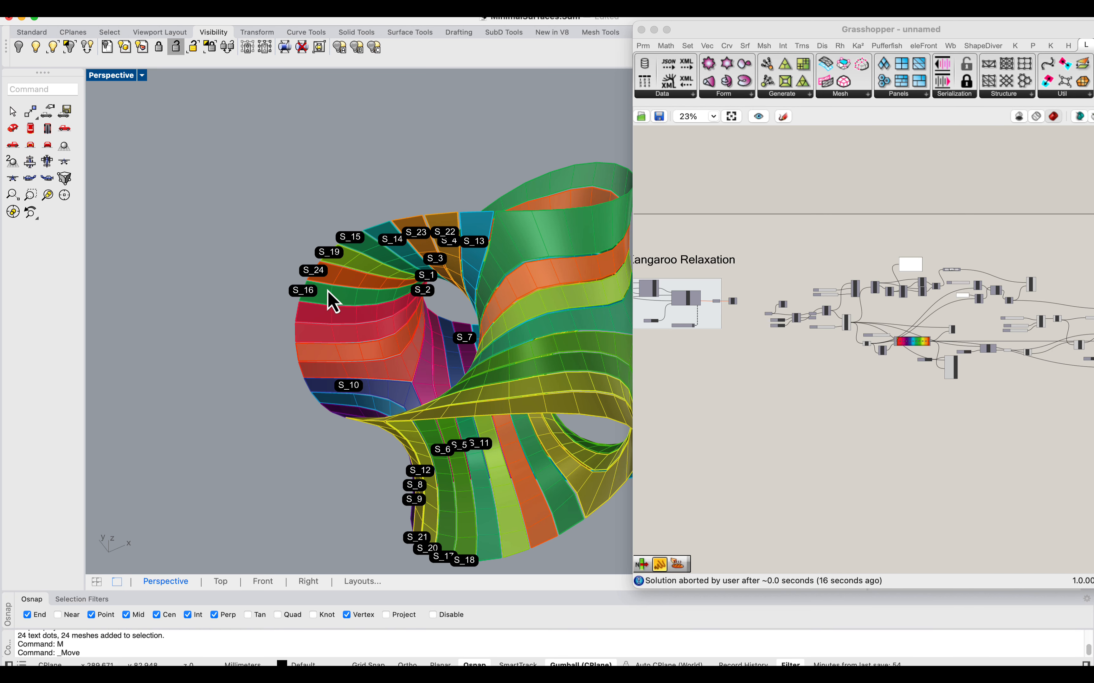
{"action": "scroll", "coordinate": [357, 239], "scroll_direction": "down", "scroll_amount": 3}
{"action": "scroll", "coordinate": [391, 226], "scroll_direction": "up", "scroll_amount": 5}
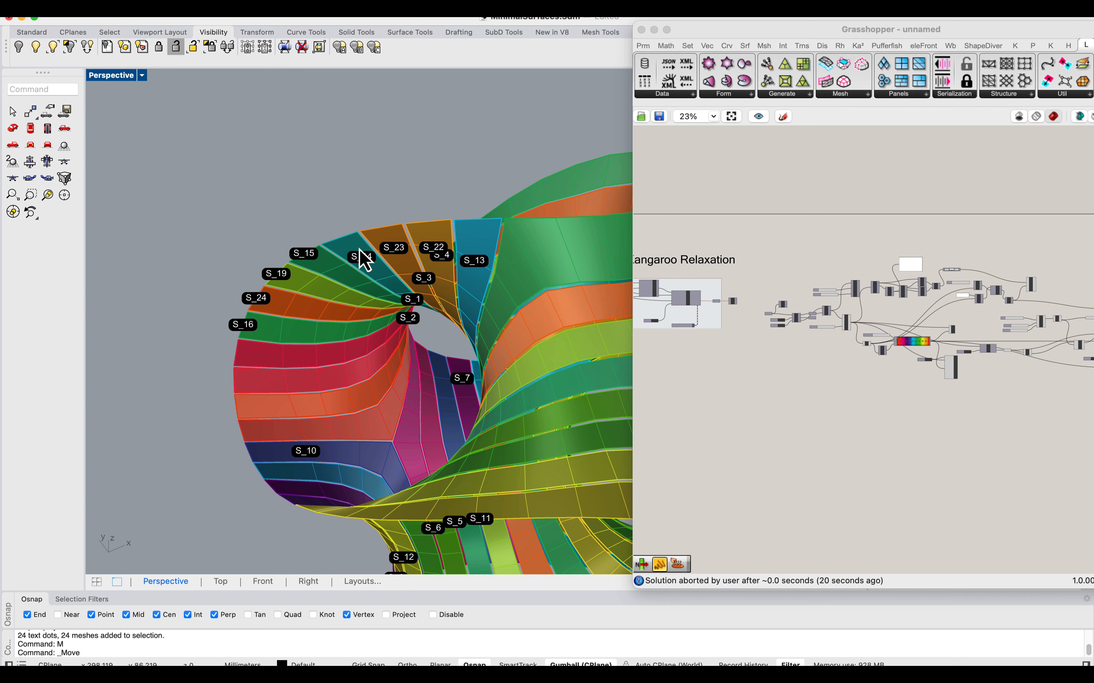
{"action": "scroll", "coordinate": [335, 246], "scroll_direction": "down", "scroll_amount": 4}
{"action": "scroll", "coordinate": [377, 230], "scroll_direction": "up", "scroll_amount": 4}
{"action": "scroll", "coordinate": [376, 259], "scroll_direction": "down", "scroll_amount": 5}
{"action": "right_click_drag", "start_coordinate": [376, 259], "coordinate": [385, 239]}
{"action": "scroll", "coordinate": [376, 163], "scroll_direction": "up", "scroll_amount": 3}
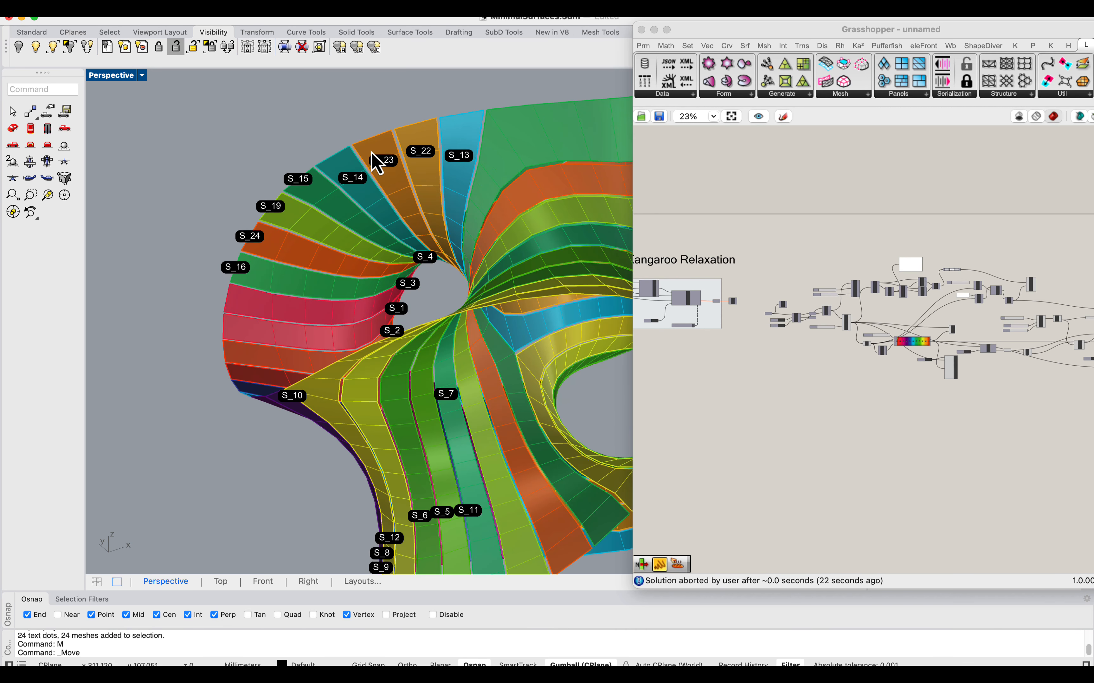
{"action": "scroll", "coordinate": [408, 152], "scroll_direction": "up", "scroll_amount": 2}
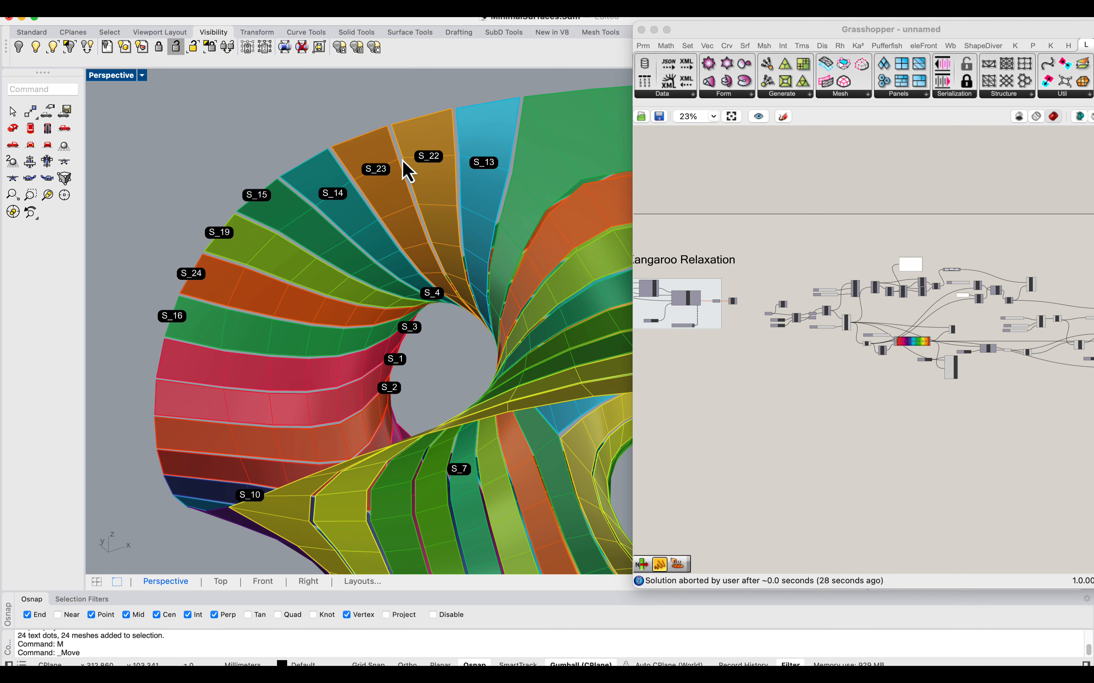
Step: Compare the labelled surface strips with the complete grid of unrolled strips
{"action": "scroll", "coordinate": [421, 224], "scroll_direction": "down", "scroll_amount": 6}
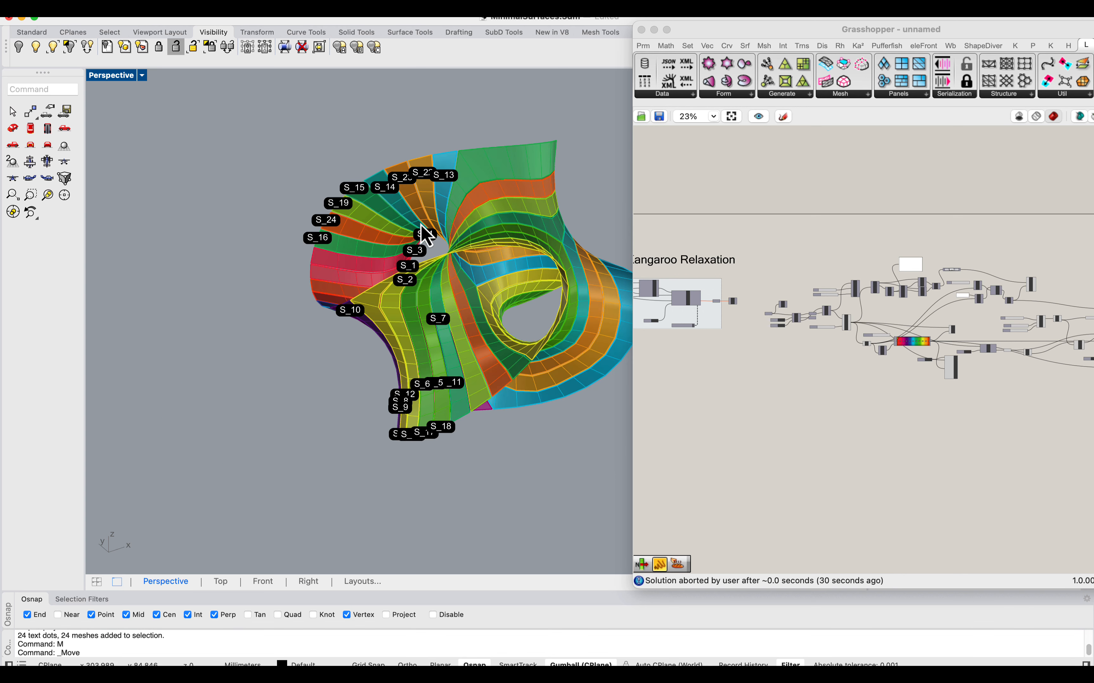
{"action": "right_click_drag", "start_coordinate": [418, 267], "coordinate": [422, 248]}
{"action": "scroll", "coordinate": [422, 248], "scroll_direction": "down", "scroll_amount": 5}
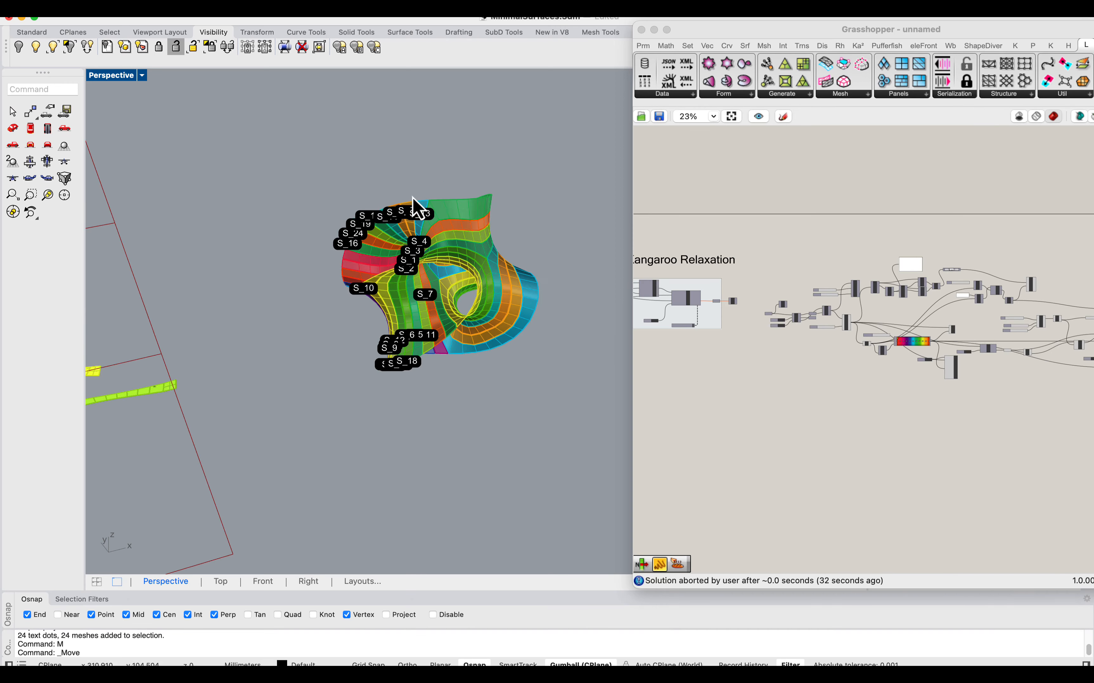
{"action": "scroll", "coordinate": [414, 207], "scroll_direction": "up", "scroll_amount": 5}
{"action": "scroll", "coordinate": [464, 283], "scroll_direction": "down", "scroll_amount": 7}
{"action": "right_click_drag", "start_coordinate": [470, 294], "coordinate": [373, 249]}
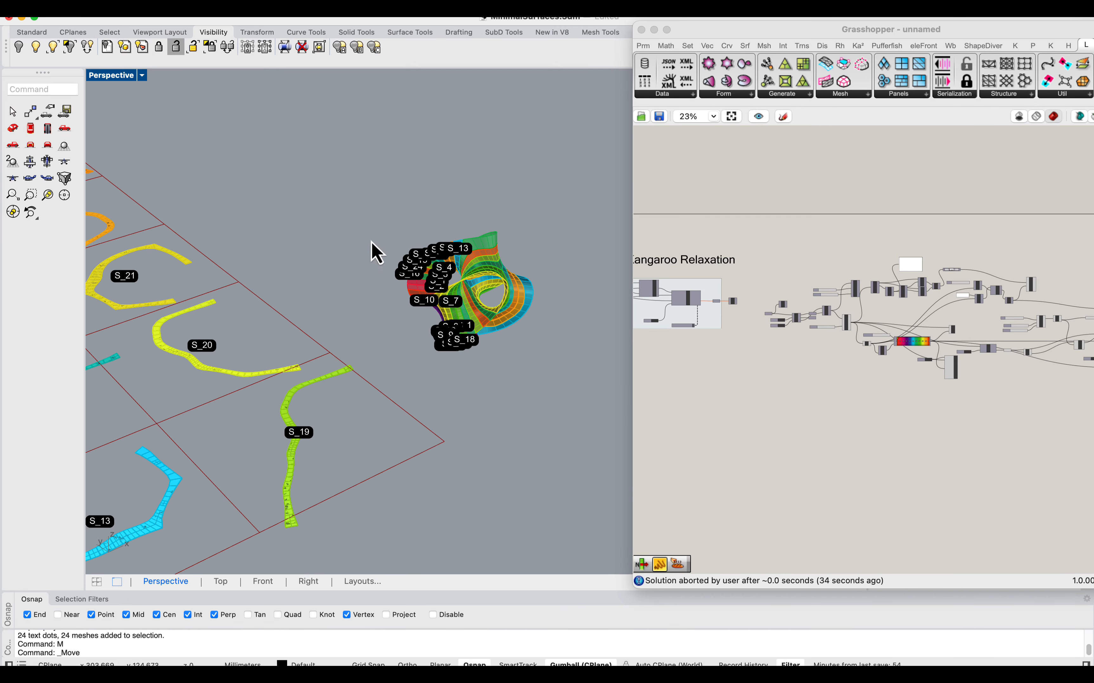
{"action": "scroll", "coordinate": [497, 239], "scroll_direction": "up", "scroll_amount": 7}
{"action": "scroll", "coordinate": [517, 240], "scroll_direction": "down", "scroll_amount": 6}
{"action": "right_click_drag", "start_coordinate": [530, 251], "coordinate": [483, 314]}
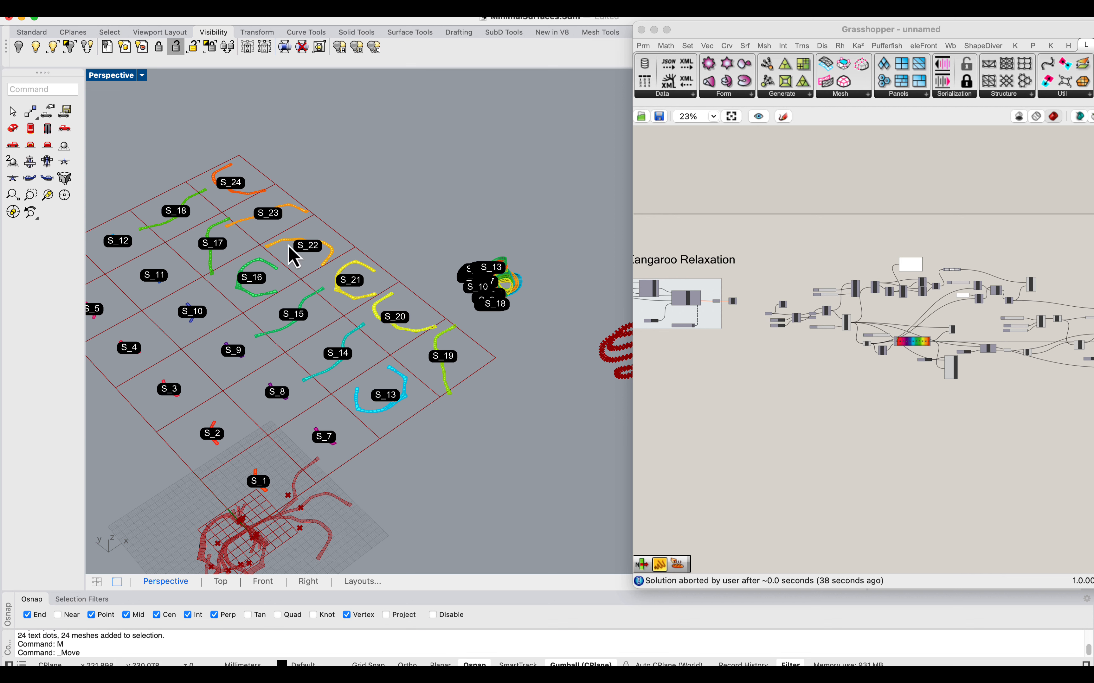
Step: Bring the Grasshopper window back over the viewport and review the definition from the Mesh input to the first Bake component
{"action": "scroll", "coordinate": [843, 381], "scroll_direction": "right", "scroll_amount": 5}
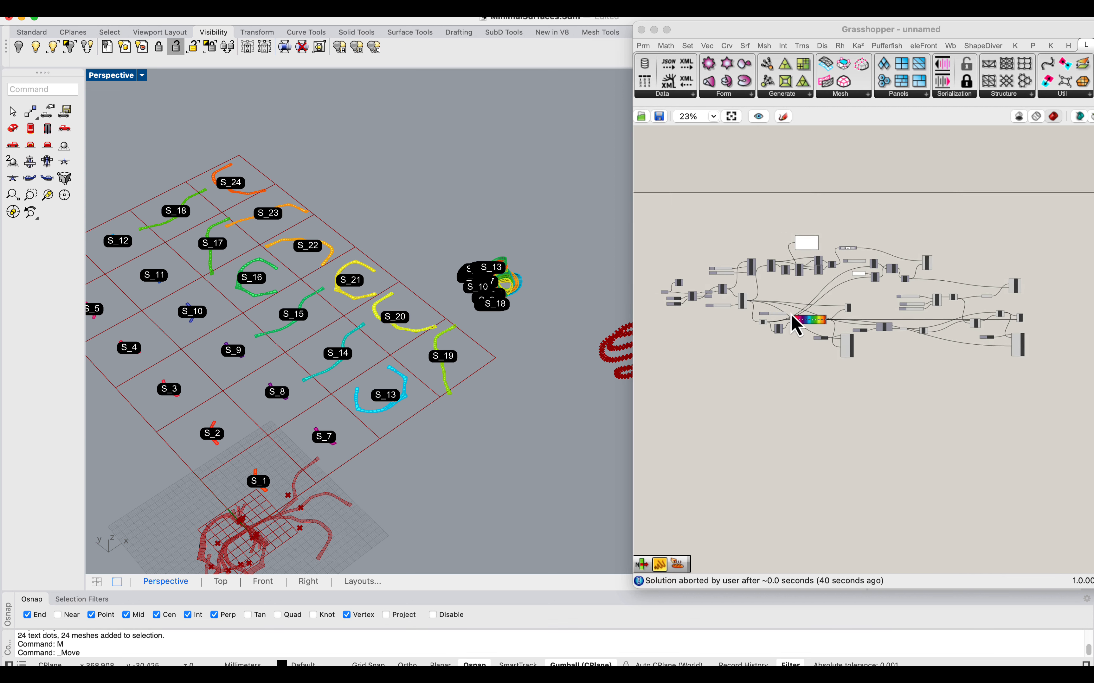
{"action": "scroll", "coordinate": [763, 294], "scroll_direction": "up", "scroll_amount": 10}
{"action": "scroll", "coordinate": [734, 308], "scroll_direction": "left", "scroll_amount": 3}
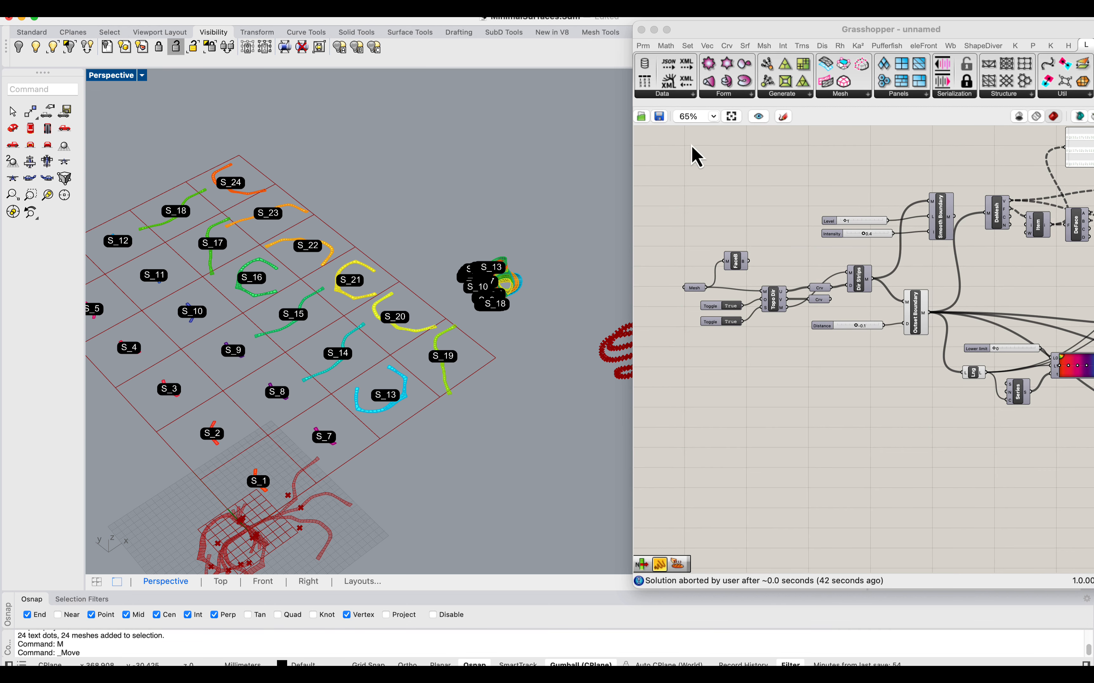
{"action": "left_click_drag", "start_coordinate": [731, 31], "coordinate": [597, 18]}
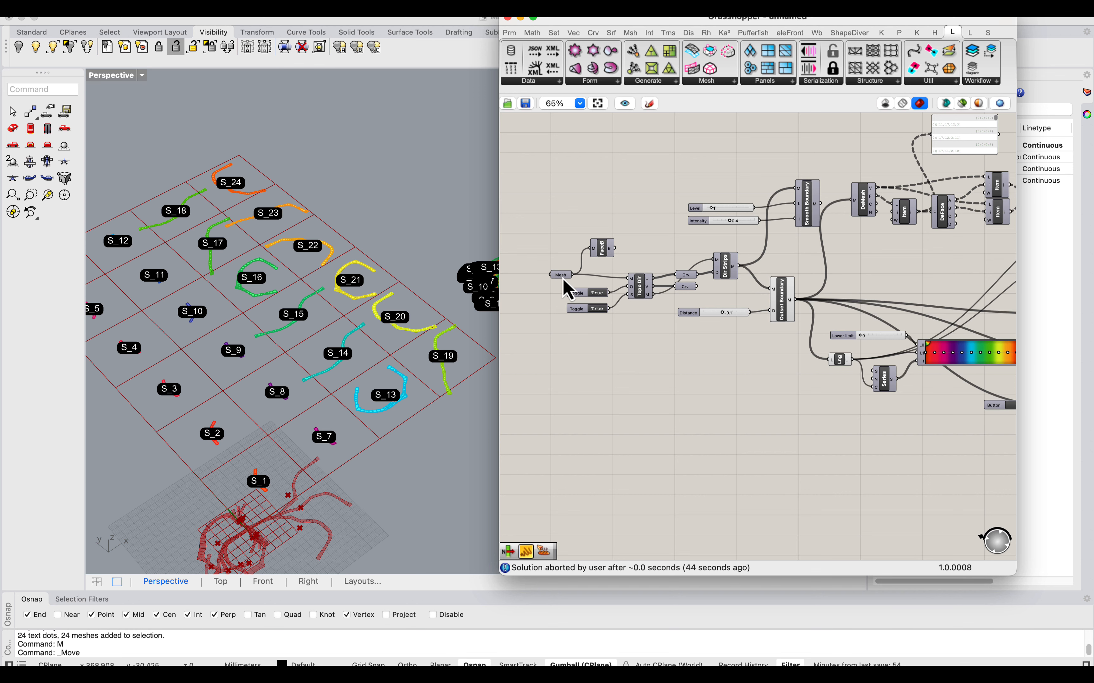
{"action": "left_click_drag", "start_coordinate": [556, 278], "coordinate": [548, 274]}
{"action": "scroll", "coordinate": [701, 284], "scroll_direction": "up", "scroll_amount": 2}
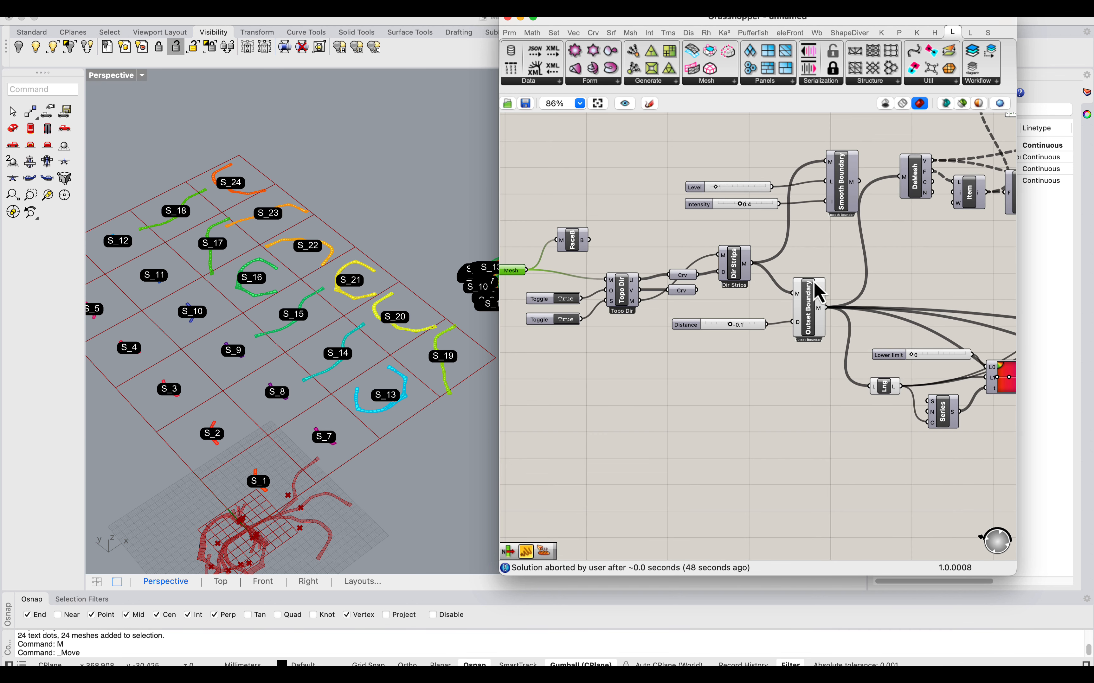
{"action": "right_click_drag", "start_coordinate": [824, 280], "coordinate": [576, 290]}
{"action": "scroll", "coordinate": [666, 277], "scroll_direction": "down", "scroll_amount": 1}
{"action": "right_click_drag", "start_coordinate": [837, 352], "coordinate": [664, 325]}
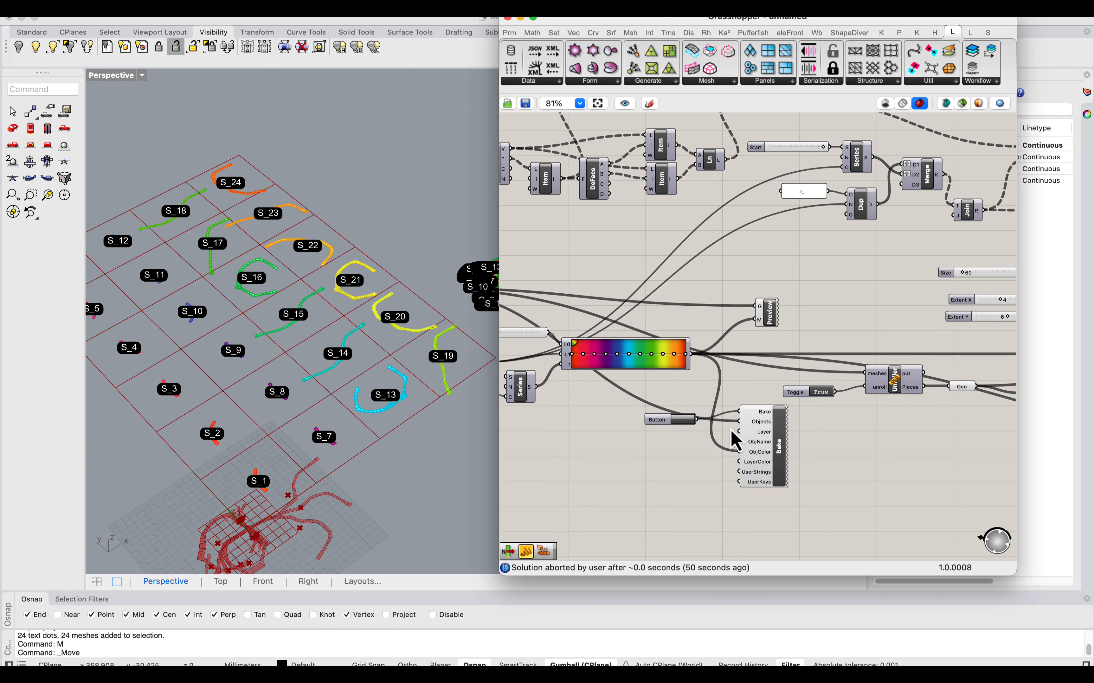
{"action": "scroll", "coordinate": [813, 366], "scroll_direction": "down", "scroll_amount": 1}
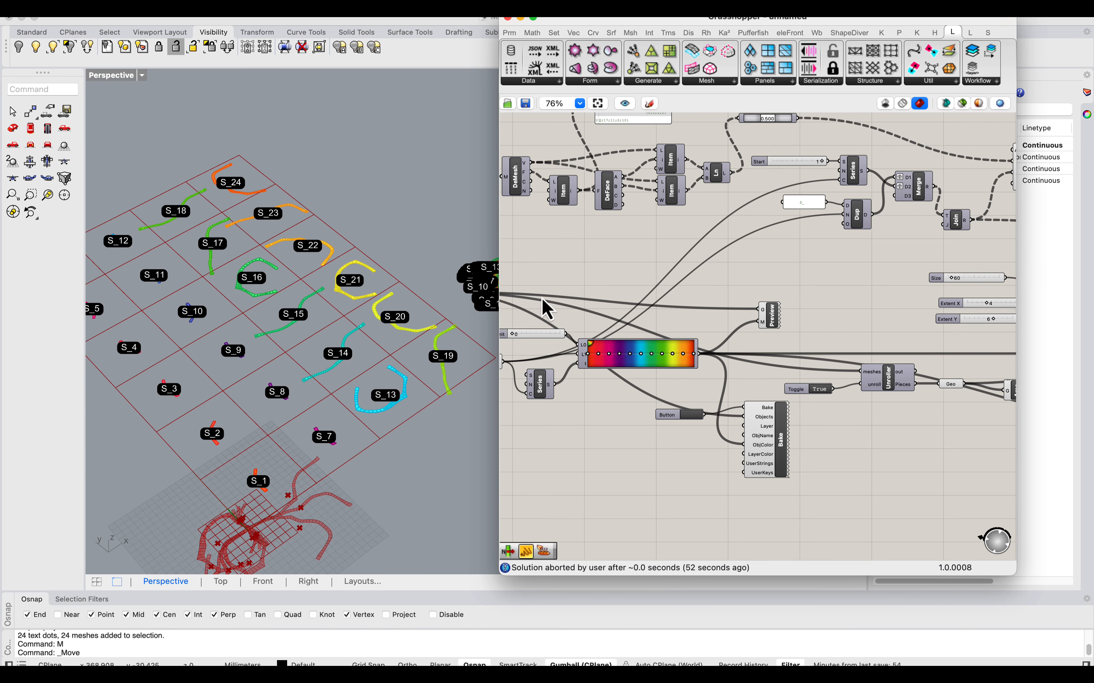
Step: Review the definition from the Outset Boundary mesh output through the gradient and label branches to the Annotation Dot and Unroller components
{"action": "right_click_drag", "start_coordinate": [892, 328], "coordinate": [832, 345]}
{"action": "scroll", "coordinate": [684, 299], "scroll_direction": "down", "scroll_amount": 3}
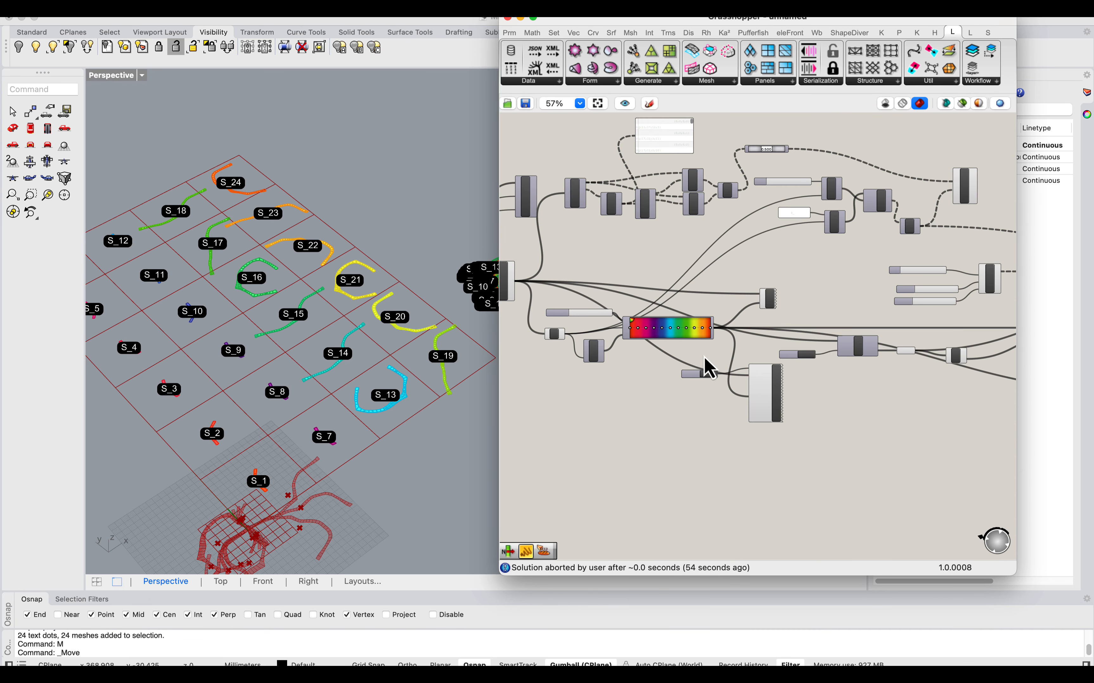
{"action": "scroll", "coordinate": [664, 379], "scroll_direction": "up", "scroll_amount": 3}
{"action": "scroll", "coordinate": [794, 343], "scroll_direction": "down", "scroll_amount": 3}
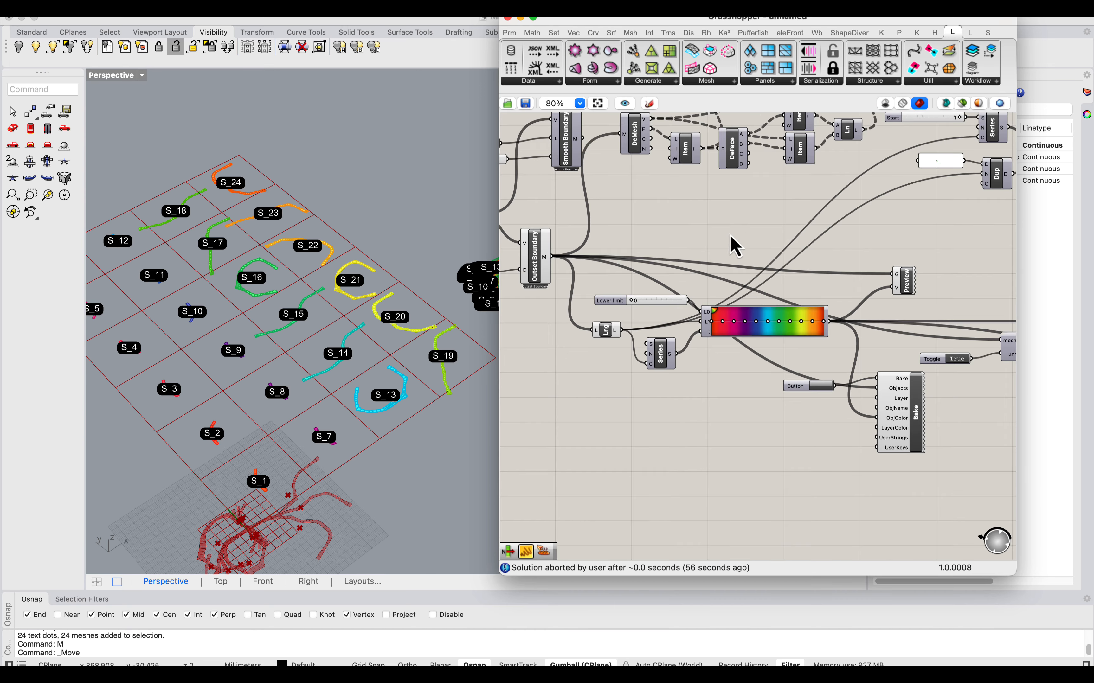
{"action": "right_click_drag", "start_coordinate": [730, 221], "coordinate": [704, 304]}
{"action": "scroll", "coordinate": [704, 301], "scroll_direction": "down", "scroll_amount": 1}
{"action": "scroll", "coordinate": [705, 278], "scroll_direction": "down", "scroll_amount": 1}
{"action": "right_click_drag", "start_coordinate": [801, 290], "coordinate": [760, 279]}
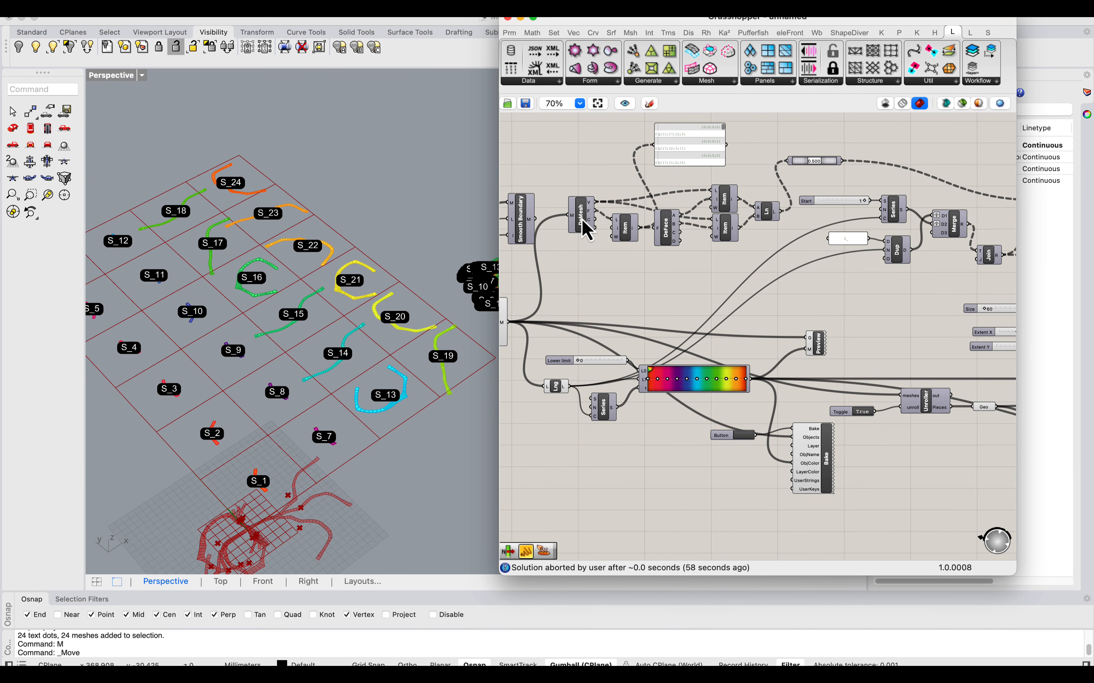
{"action": "right_click_drag", "start_coordinate": [541, 221], "coordinate": [600, 222]}
{"action": "right_click_drag", "start_coordinate": [897, 283], "coordinate": [616, 260]}
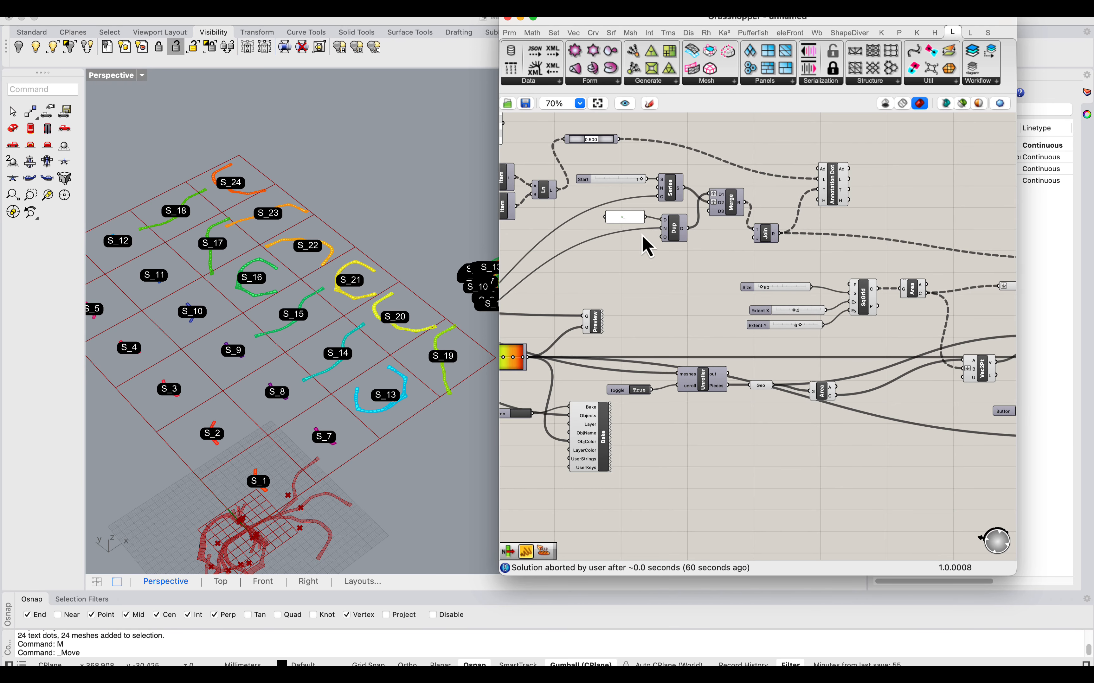
Step: Compare the labelled, coloured surface strips with the unrolled grid in the Rhino perspective view
{"action": "scroll", "coordinate": [398, 299], "scroll_direction": "down", "scroll_amount": 2}
{"action": "scroll", "coordinate": [366, 313], "scroll_direction": "up", "scroll_amount": 5}
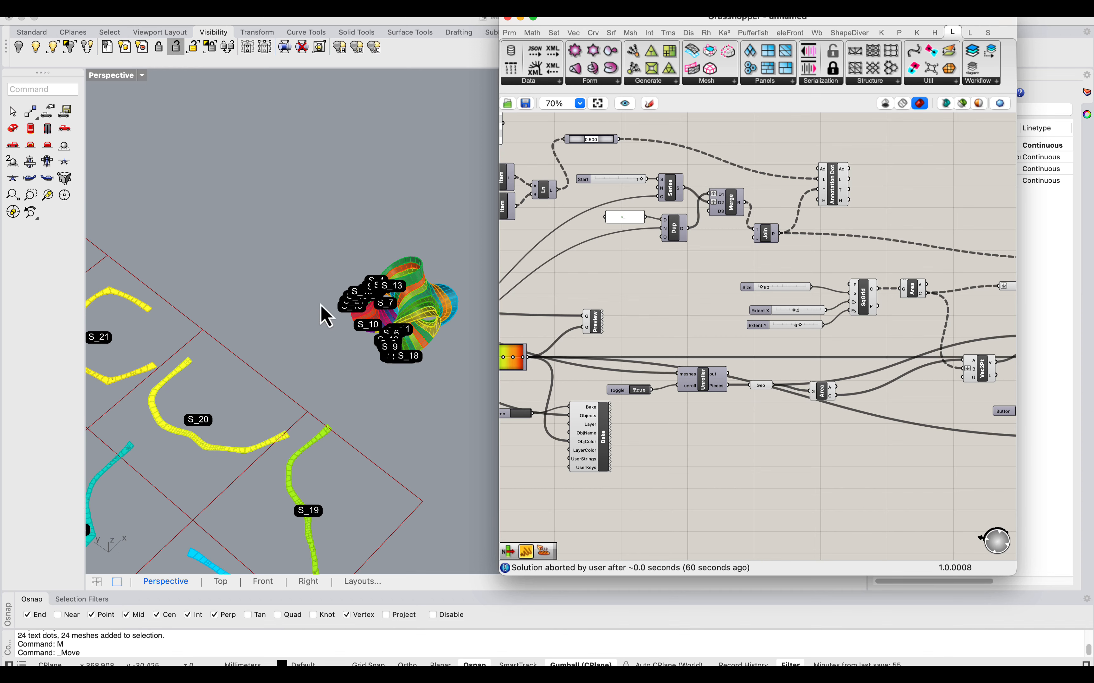
{"action": "scroll", "coordinate": [438, 316], "scroll_direction": "up", "scroll_amount": 2}
{"action": "scroll", "coordinate": [429, 314], "scroll_direction": "up", "scroll_amount": 2}
{"action": "scroll", "coordinate": [420, 293], "scroll_direction": "down", "scroll_amount": 6}
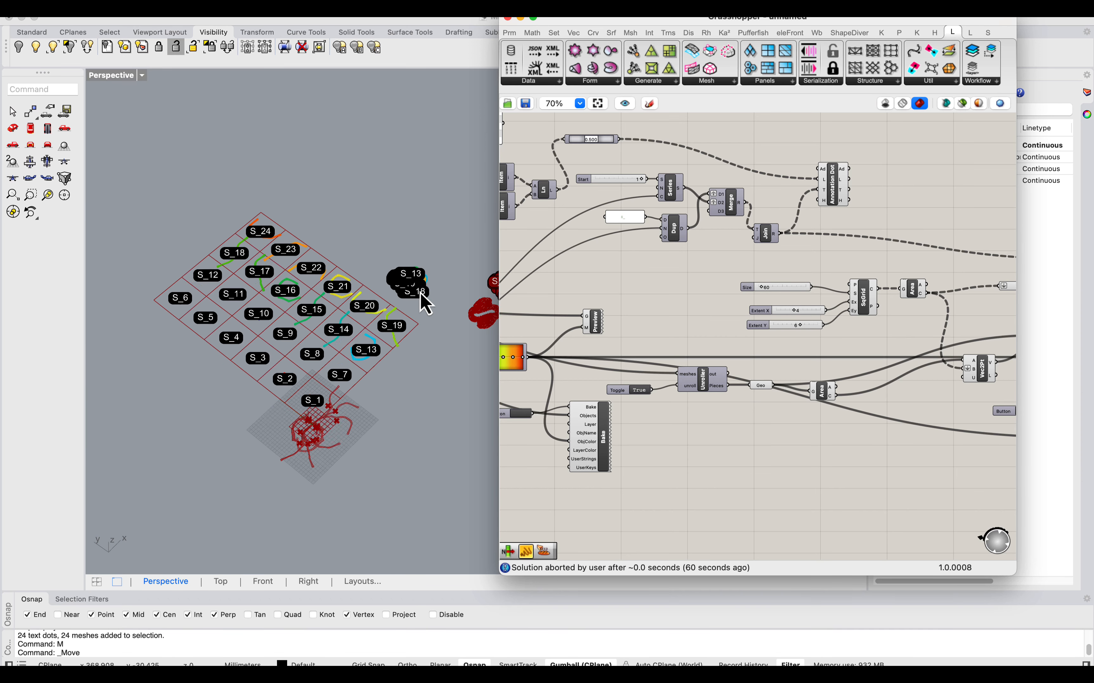
{"action": "scroll", "coordinate": [345, 317], "scroll_direction": "up", "scroll_amount": 2}
{"action": "scroll", "coordinate": [379, 324], "scroll_direction": "down", "scroll_amount": 3}
{"action": "scroll", "coordinate": [384, 316], "scroll_direction": "up", "scroll_amount": 1}
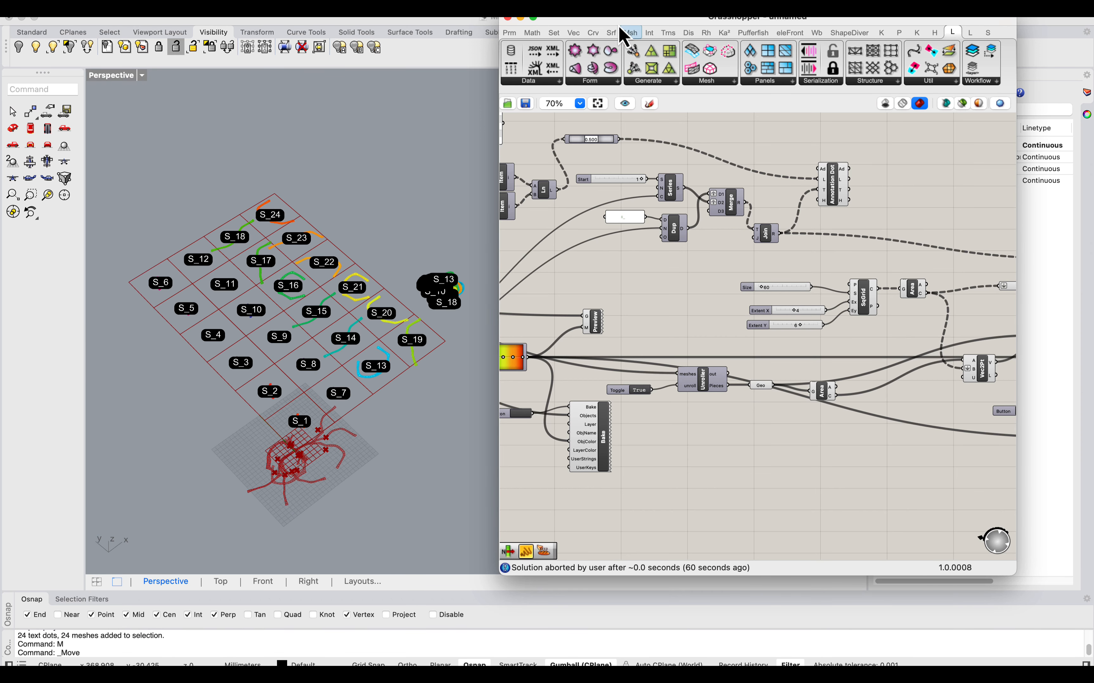
Step: Move the Grasshopper window aside to uncover more of the viewport and inspect the unrolled strips beside the labelled surface
{"action": "left_click_drag", "start_coordinate": [622, 19], "coordinate": [722, 26]}
{"action": "scroll", "coordinate": [417, 280], "scroll_direction": "up", "scroll_amount": 4}
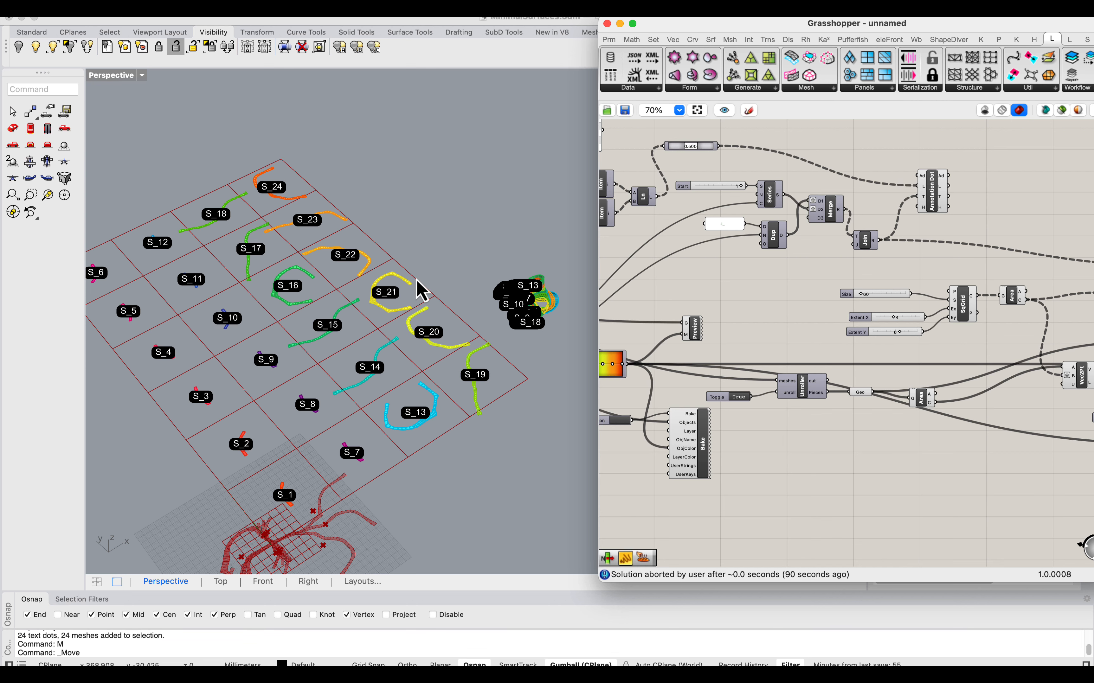
{"action": "scroll", "coordinate": [488, 413], "scroll_direction": "up", "scroll_amount": 7}
{"action": "scroll", "coordinate": [490, 280], "scroll_direction": "down", "scroll_amount": 6}
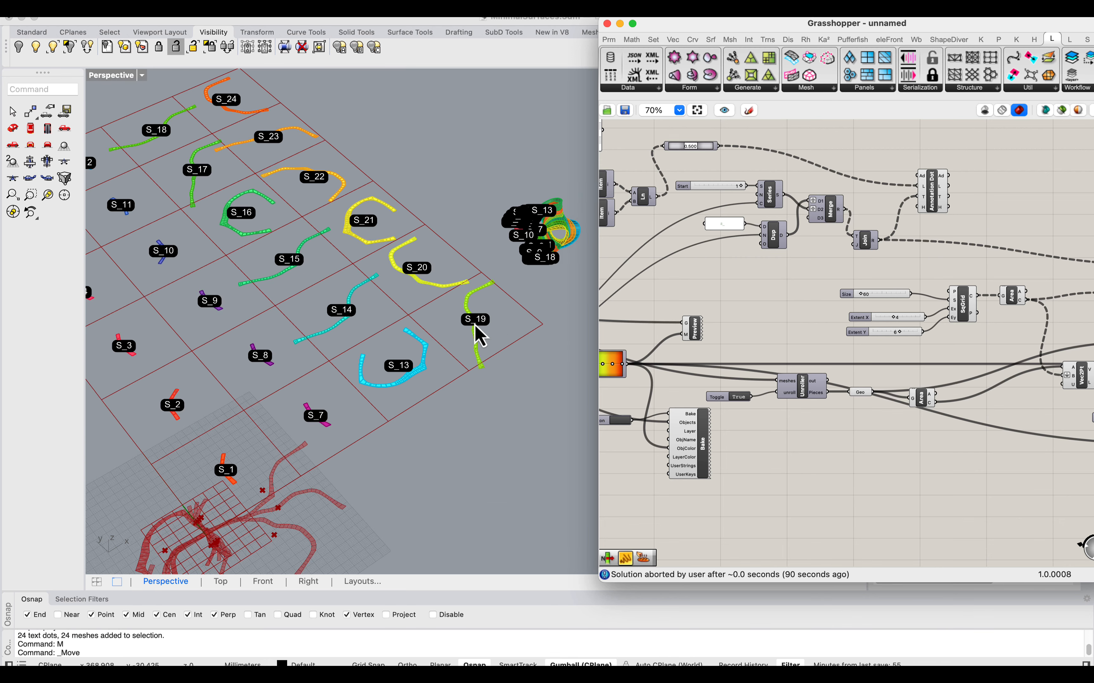
{"action": "scroll", "coordinate": [375, 328], "scroll_direction": "up", "scroll_amount": 3}
{"action": "scroll", "coordinate": [488, 376], "scroll_direction": "down", "scroll_amount": 5}
{"action": "scroll", "coordinate": [526, 337], "scroll_direction": "up", "scroll_amount": 2}
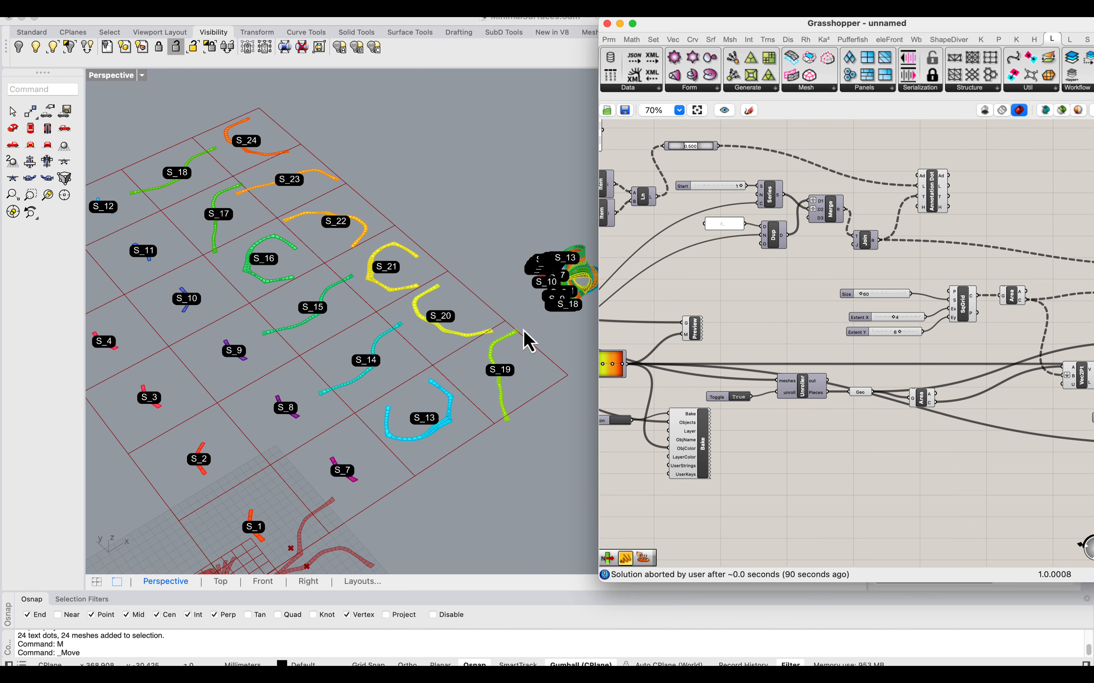